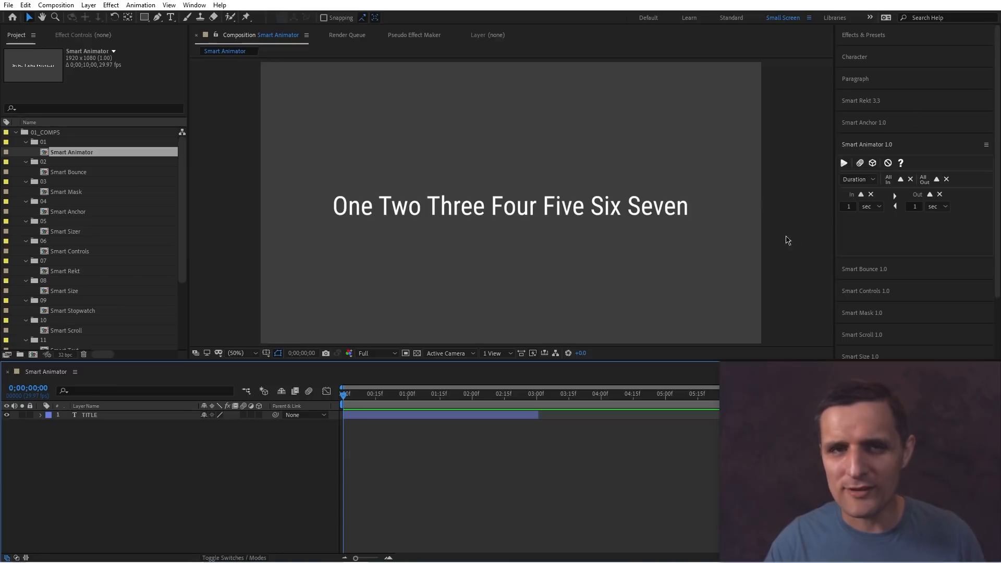
Add a text animator with Position and Opacity properties to the TITLE text layer.
click(695, 247)
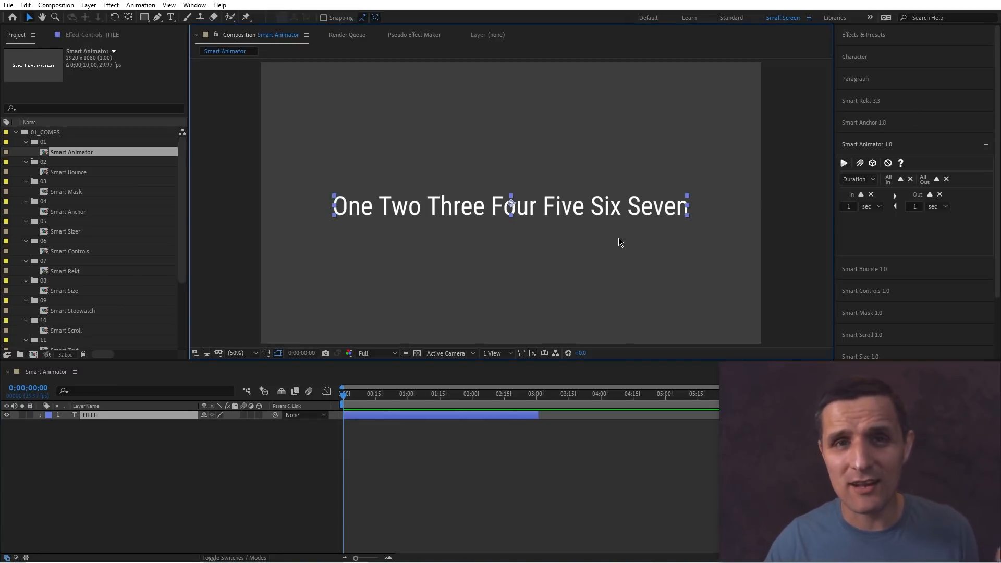
click(40, 416)
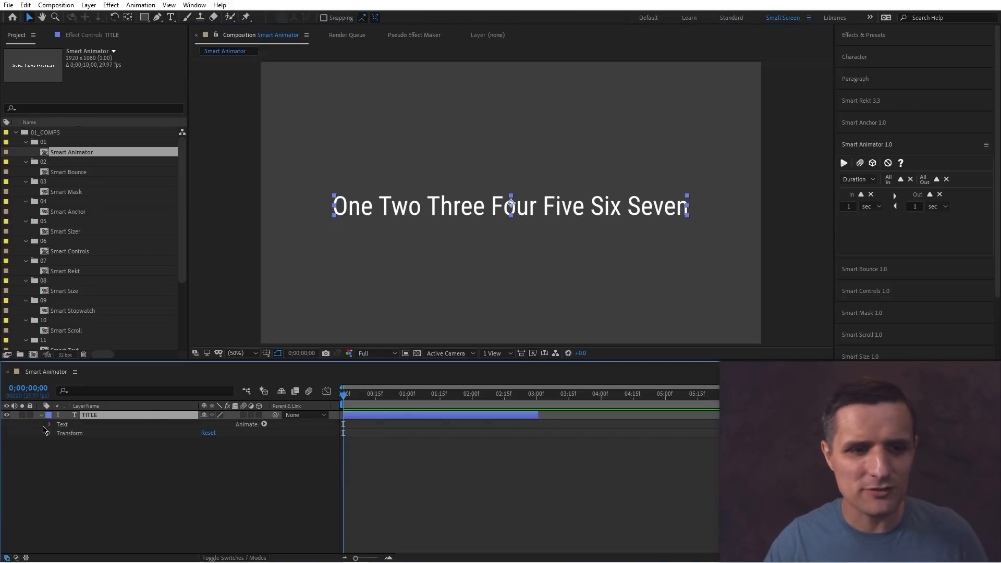
click(263, 425)
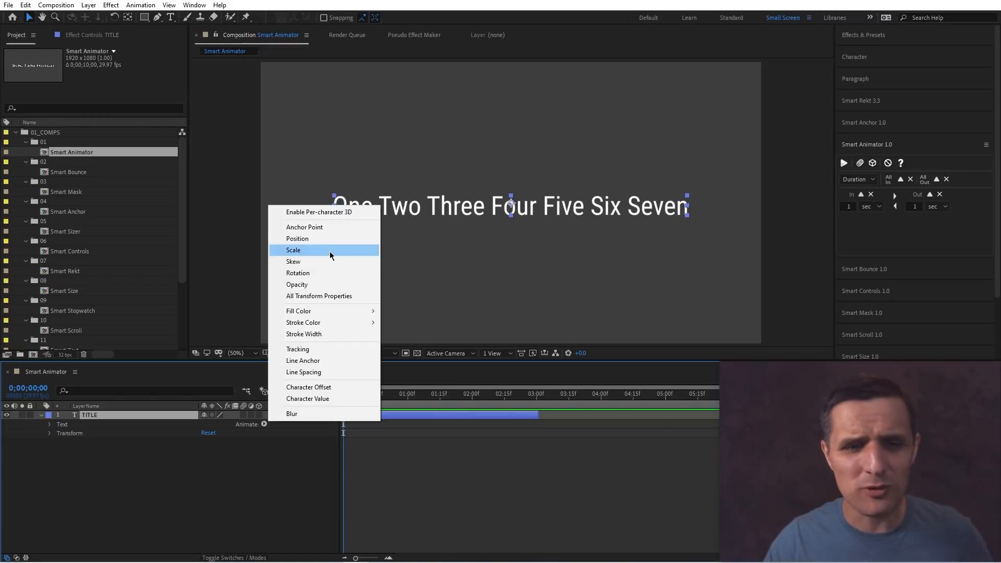
click(312, 244)
click(264, 460)
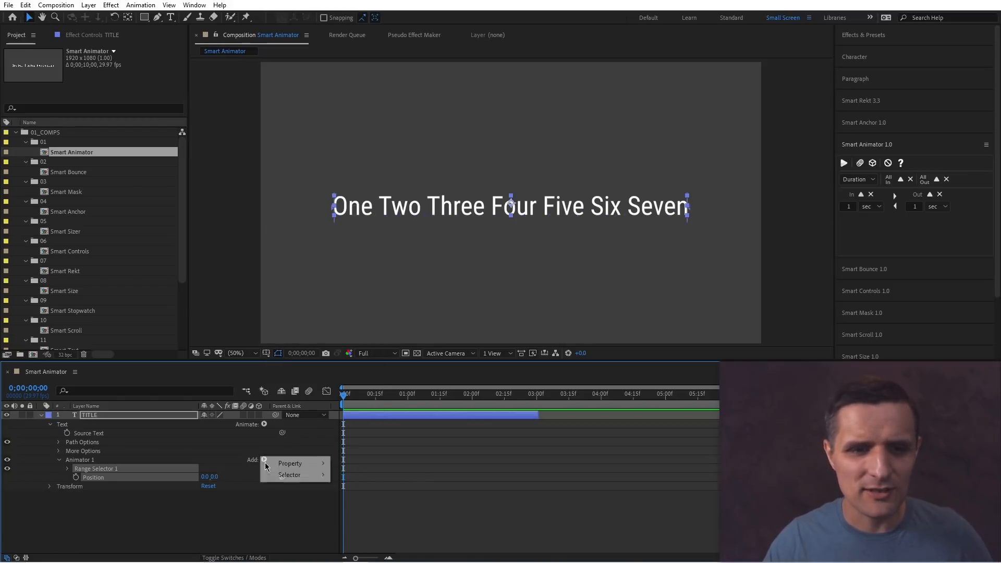
mouse_move(318, 463)
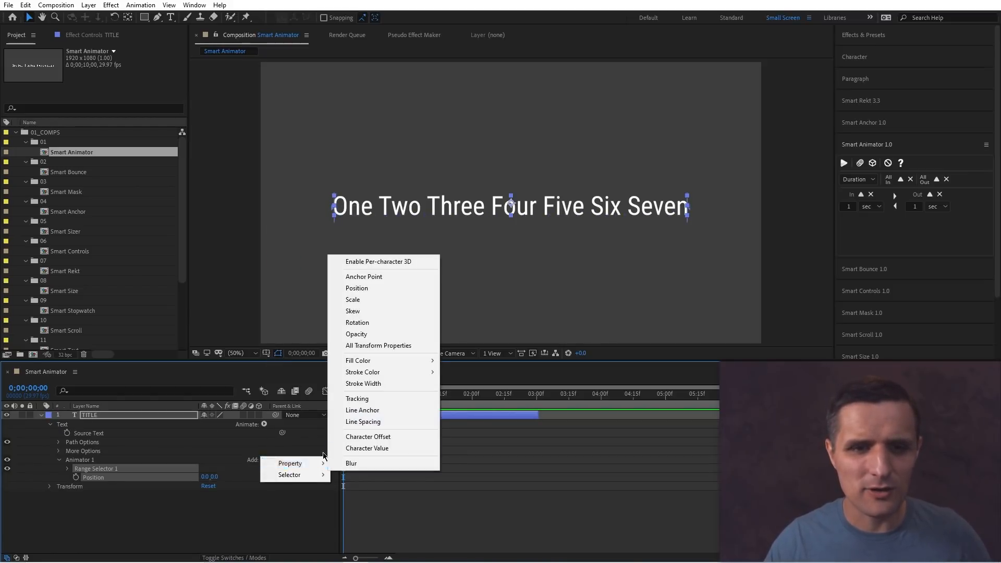
click(356, 334)
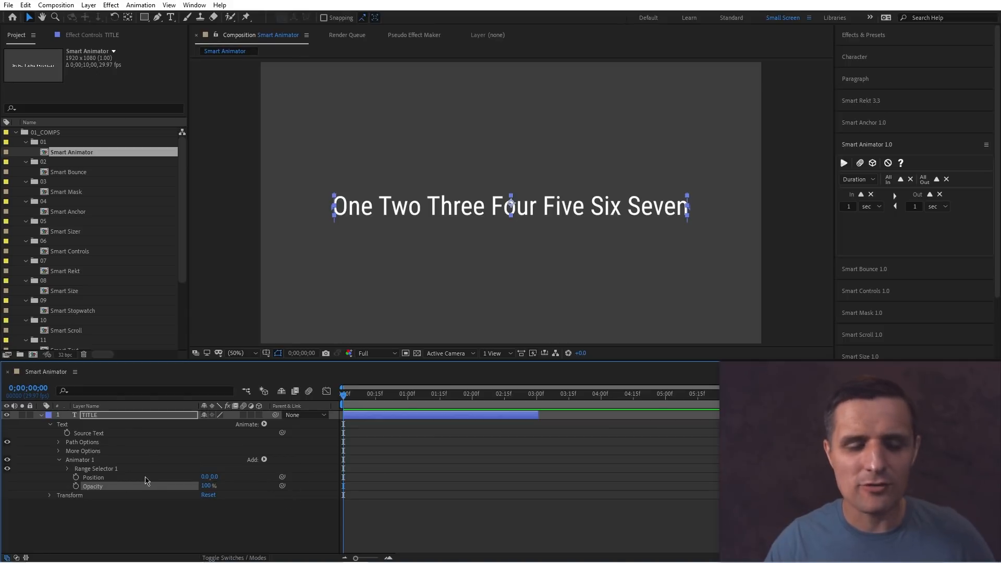
Set the animator's Range Selector to be based on Words.
click(68, 469)
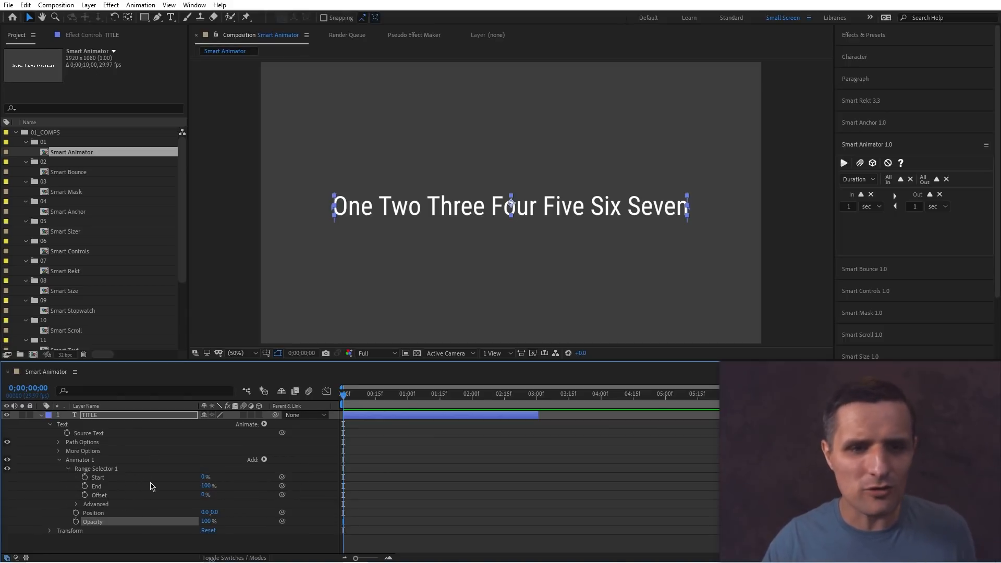
click(76, 504)
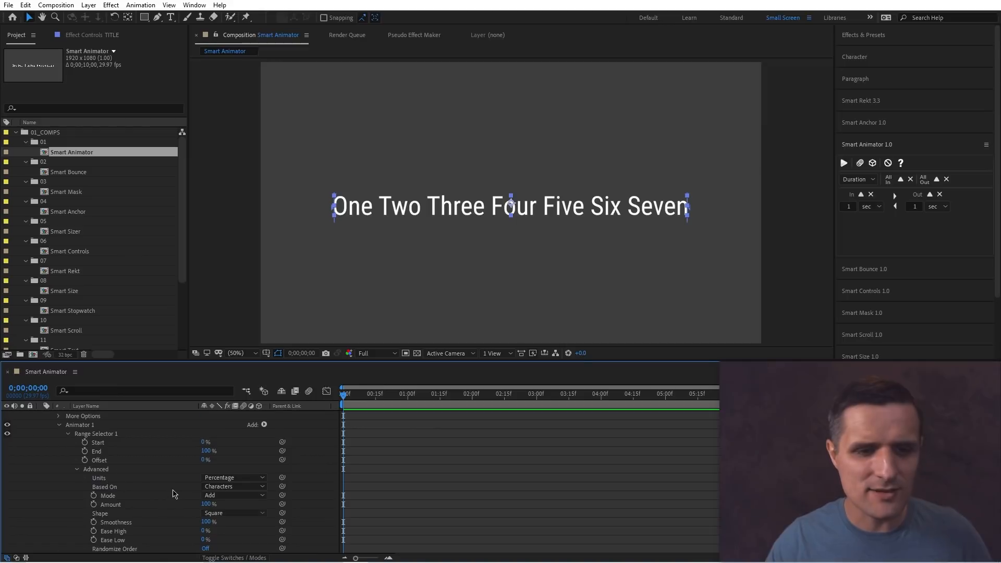
scroll(173, 494, down, 1)
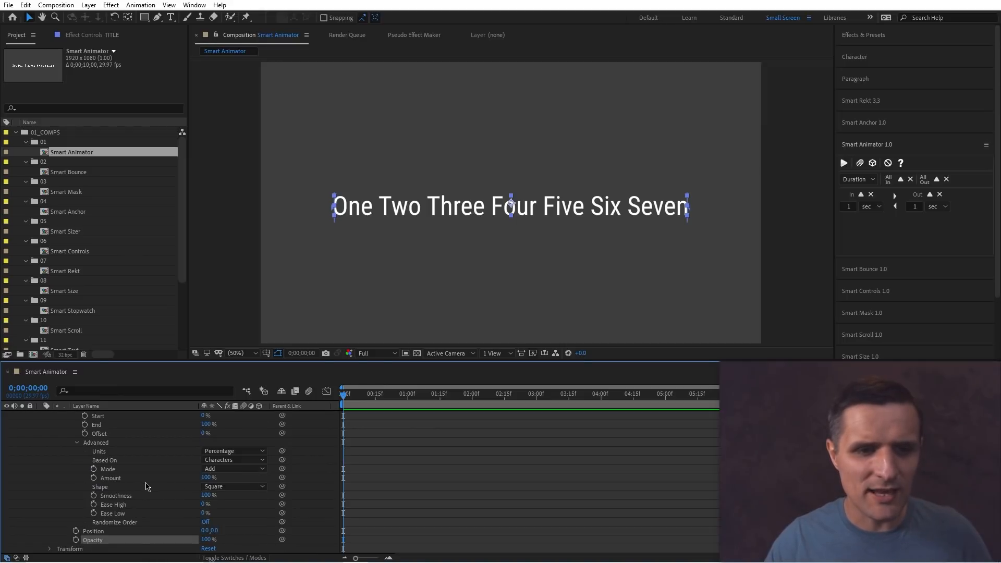
click(218, 460)
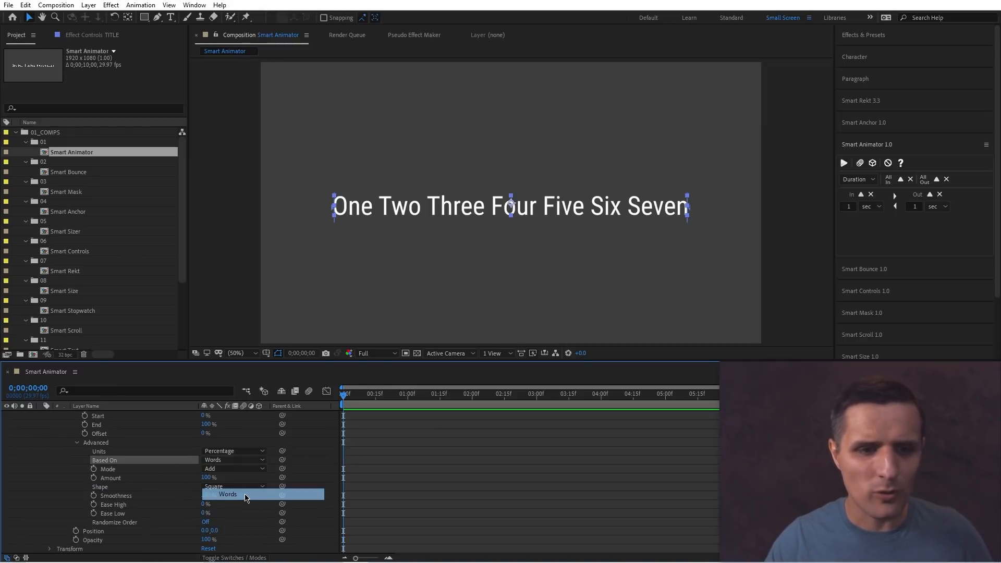
click(208, 495)
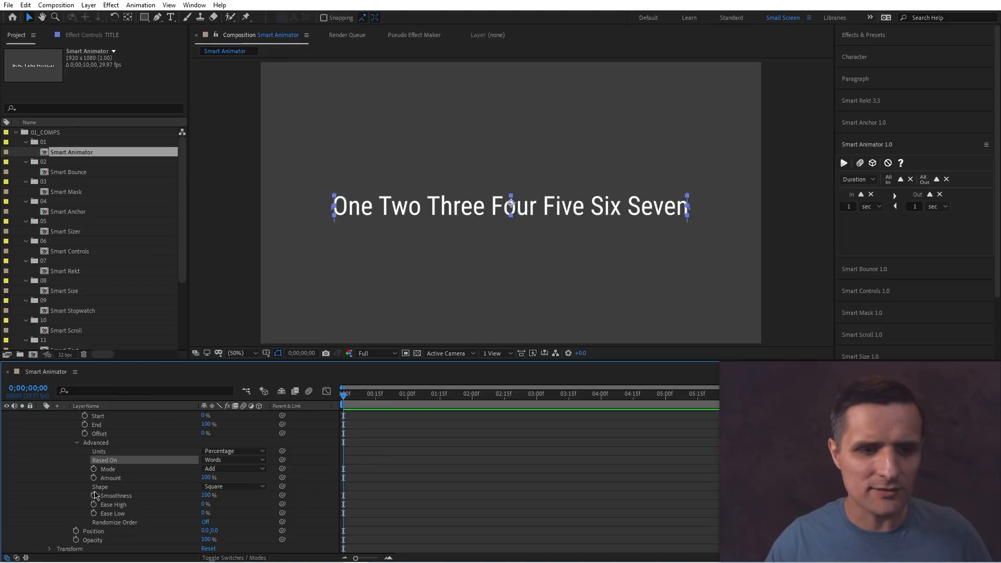
Set the range selector shape to Ramp Up, with Ease High 85% and Ease Low 100%.
click(226, 487)
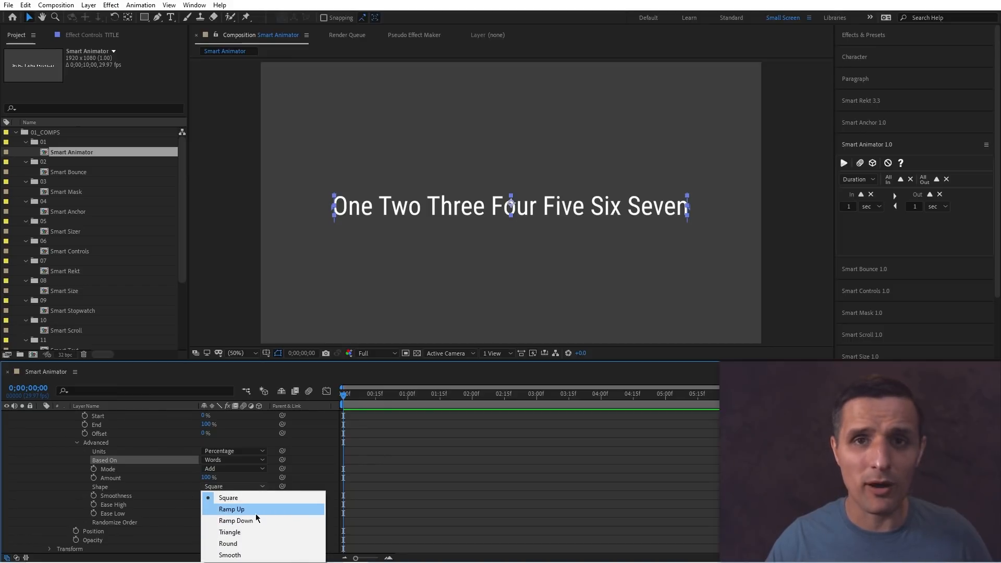
click(256, 513)
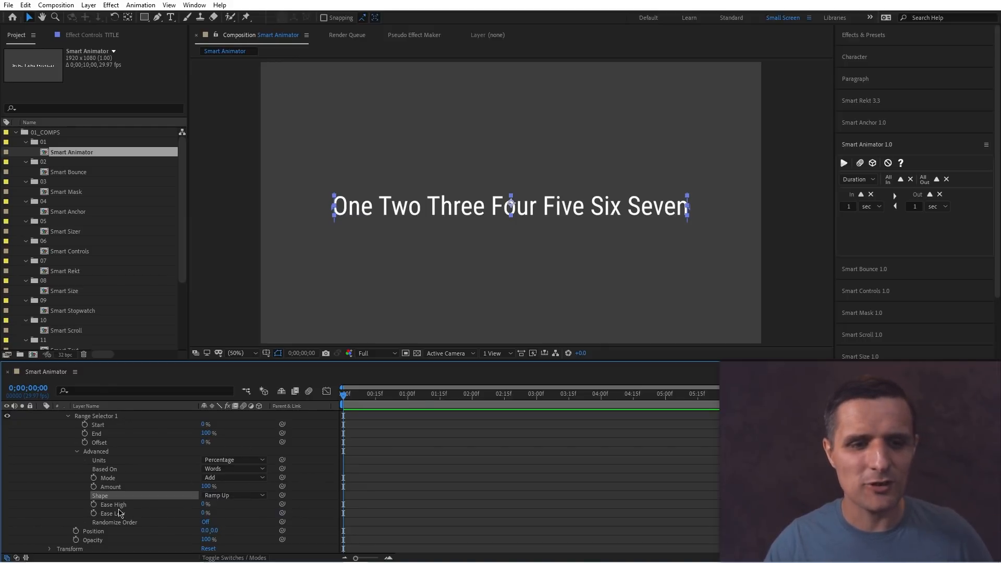
click(203, 504)
text(85)
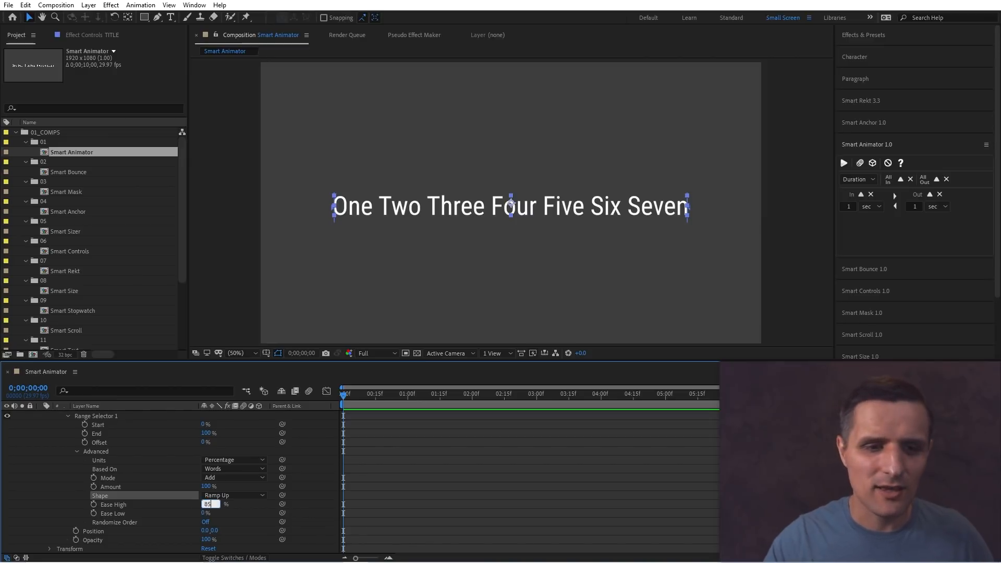
key(Return)
click(203, 513)
text(1)
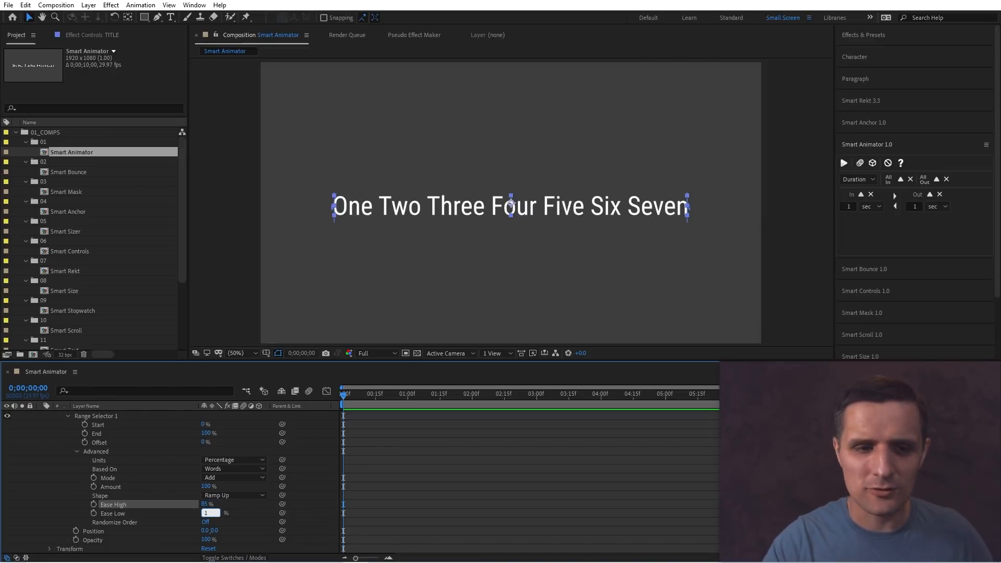
text(00)
key(Return)
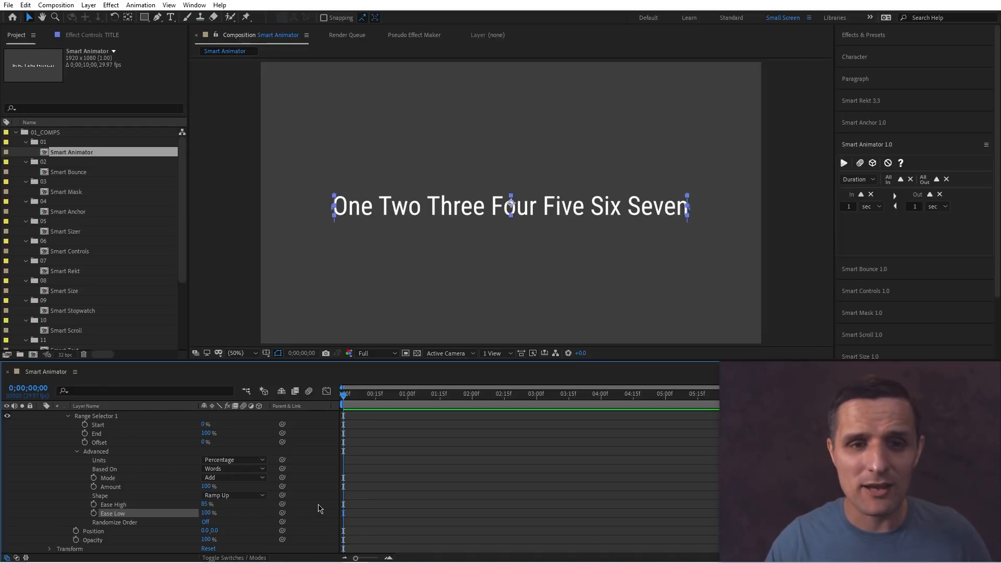
At the start of the timeline, set the range selector Offset to -100% and add a keyframe.
scroll(320, 508, up, 3)
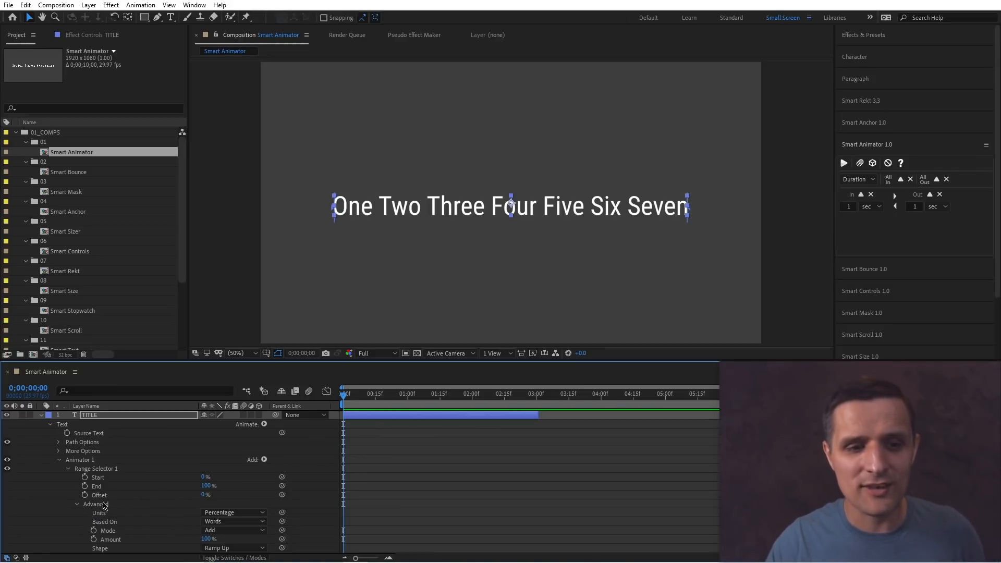
scroll(207, 447, down, 3)
scroll(176, 474, up, 2)
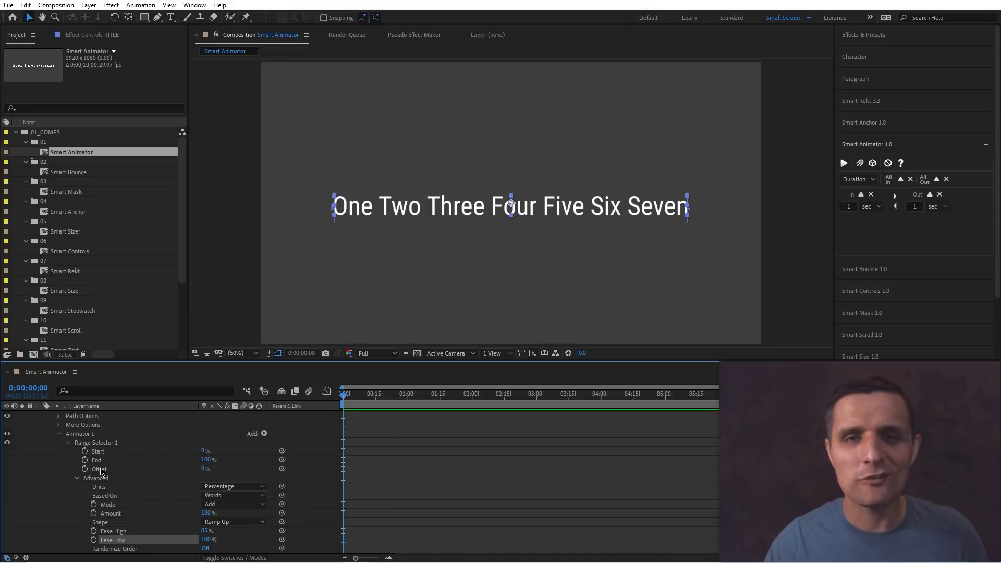
scroll(100, 470, up, 2)
mouse_move(342, 395)
mouse_down()
mouse_move(406, 405)
mouse_move(343, 402)
mouse_up()
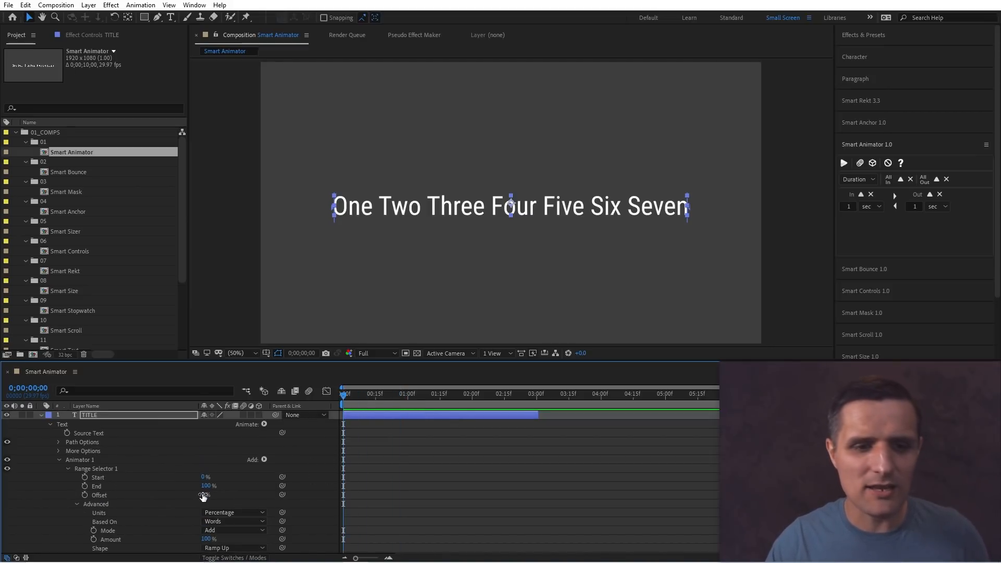
drag(203, 495, 82, 491)
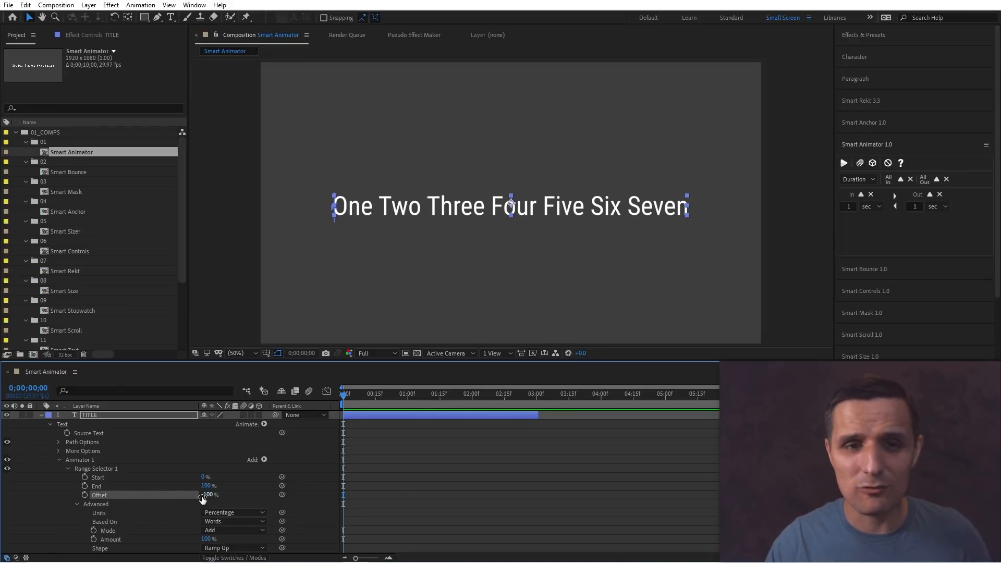
click(85, 495)
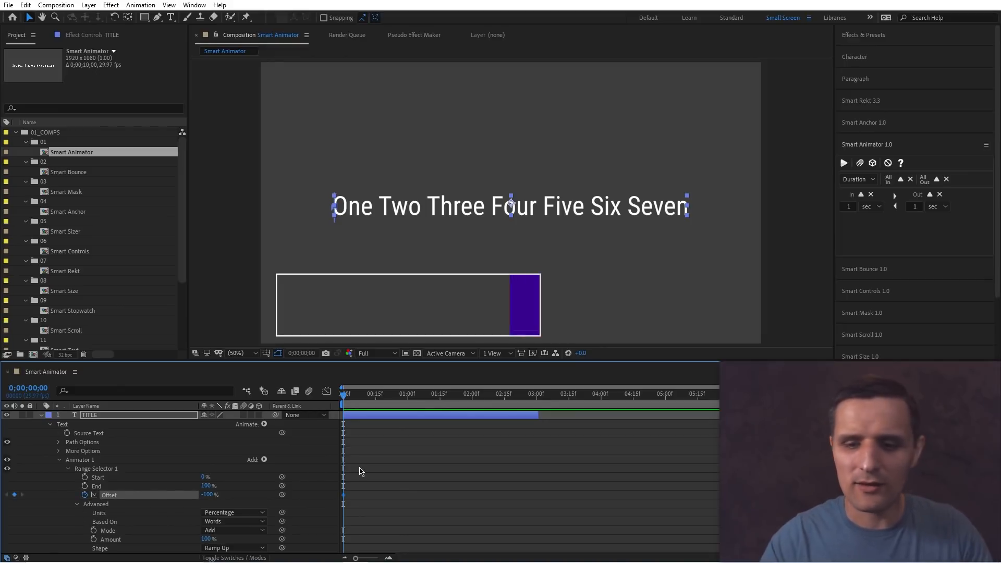
Move 20 frames forward and set the Offset to 100% to create a second keyframe.
key(shift+Page_Down)
key(shift+Page_Down)
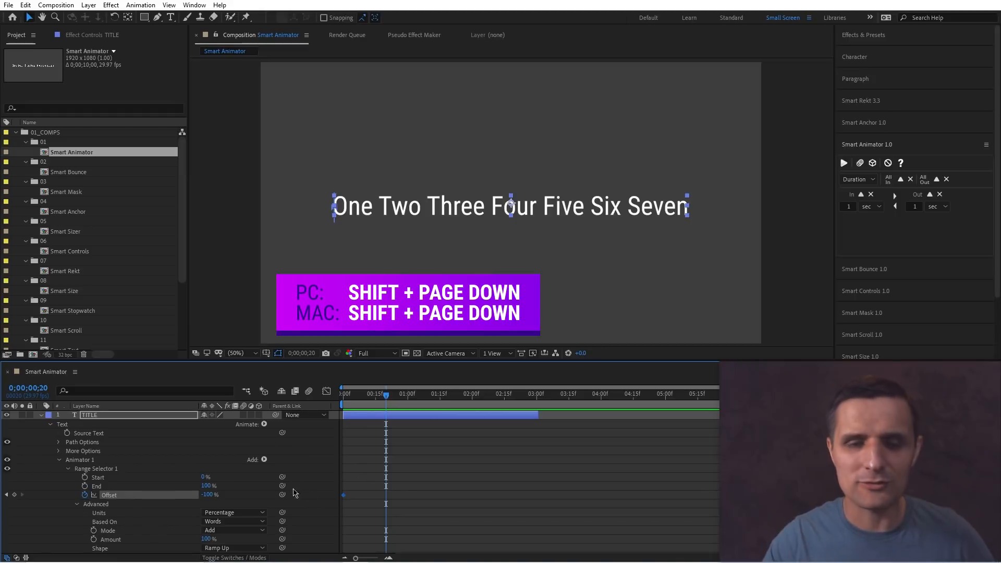
click(209, 494)
text(1)
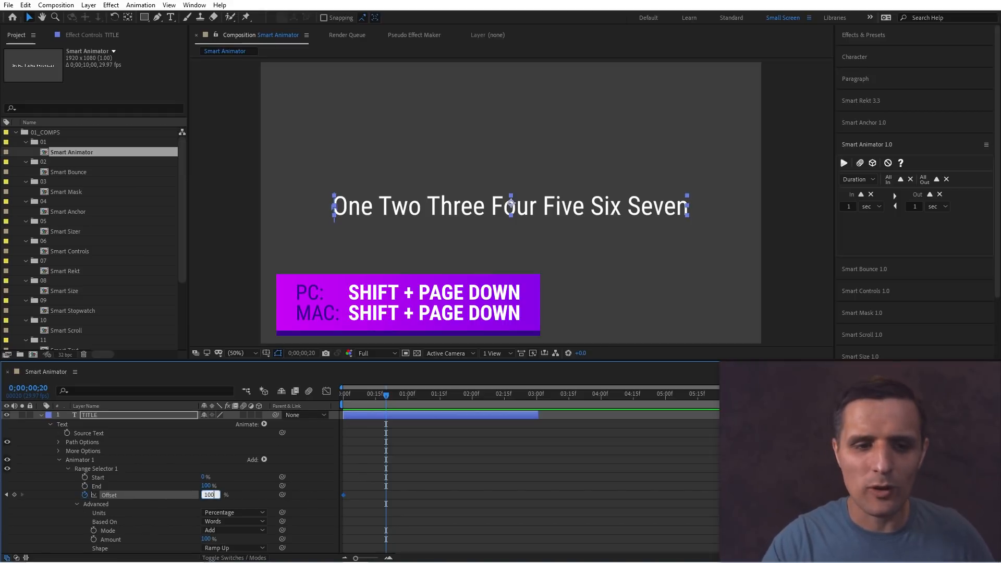
key(Return)
Set the animator's Position to 500 on the x axis.
drag(359, 406, 350, 406)
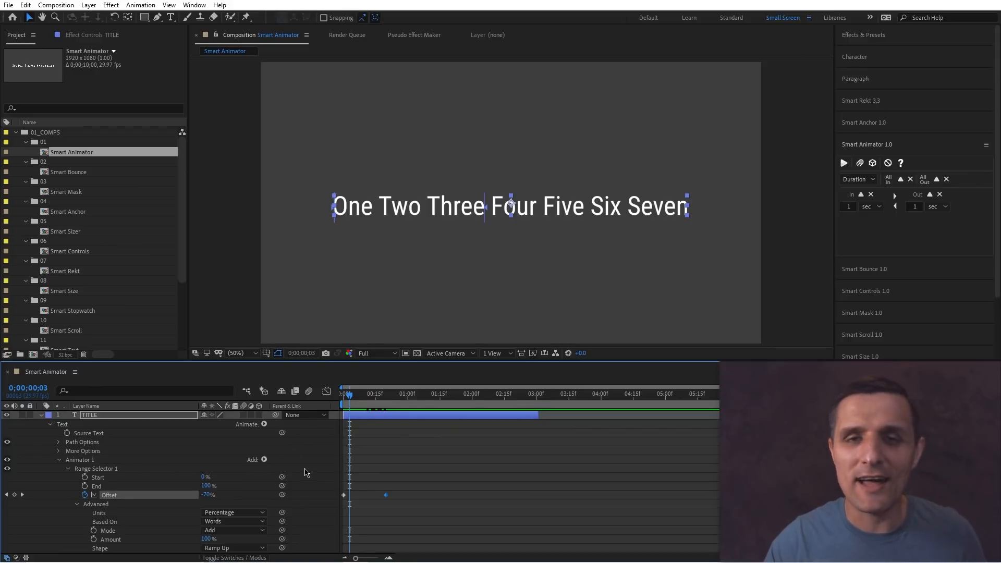
scroll(305, 473, down, 3)
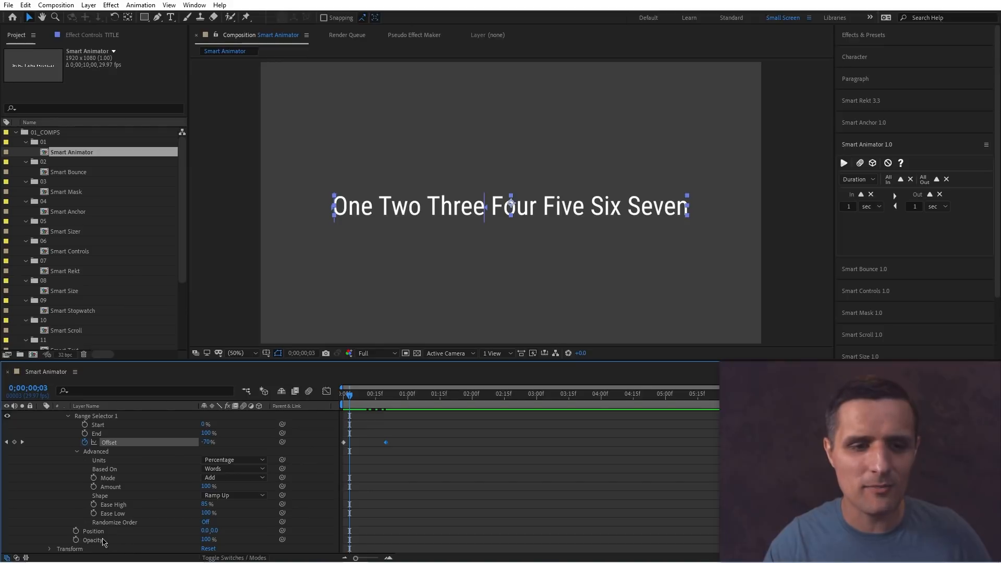
click(204, 531)
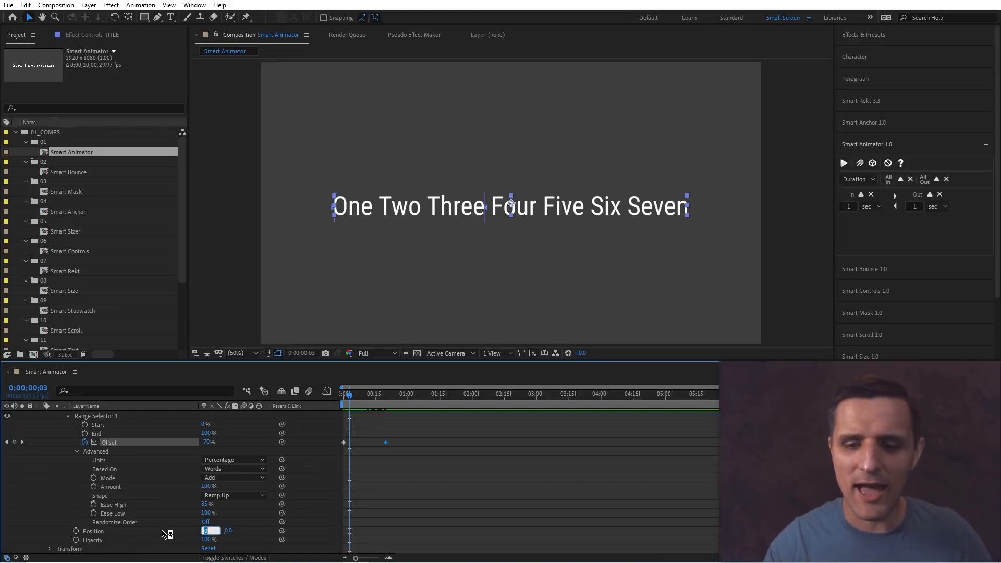
text(500)
click(312, 494)
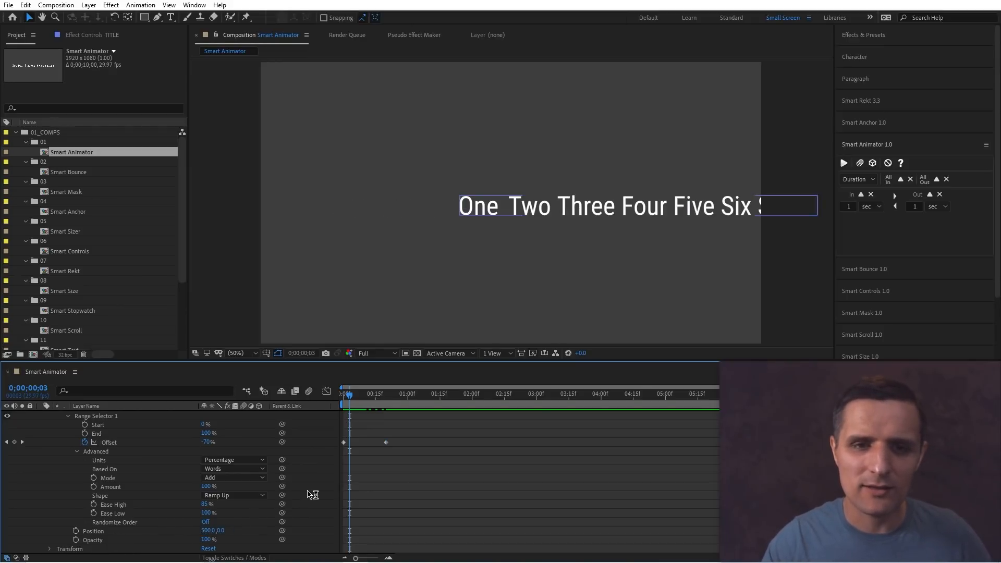
Set the animator's Opacity to 0% and preview the animation from the start.
click(206, 541)
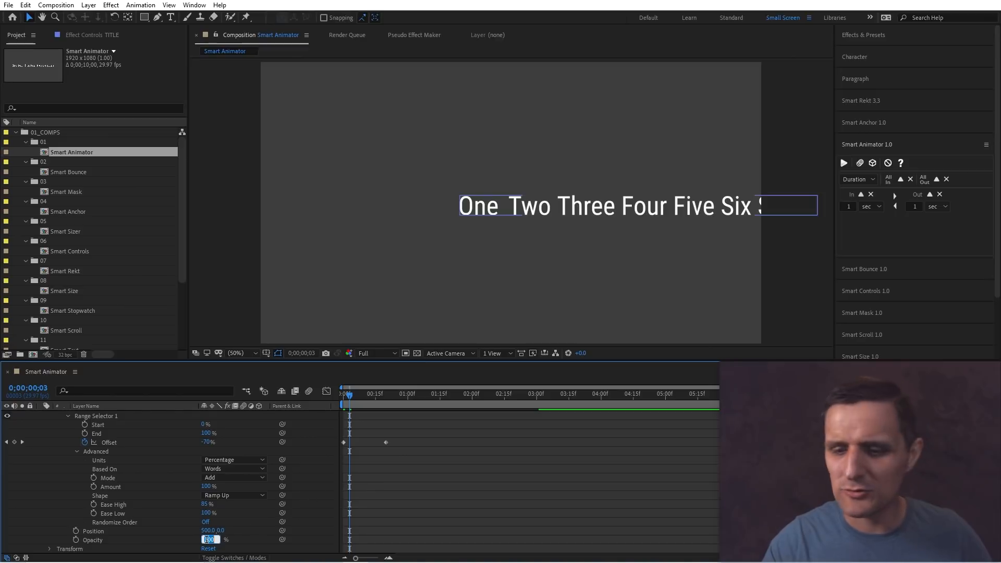
text(0)
key(Return)
drag(353, 397, 341, 402)
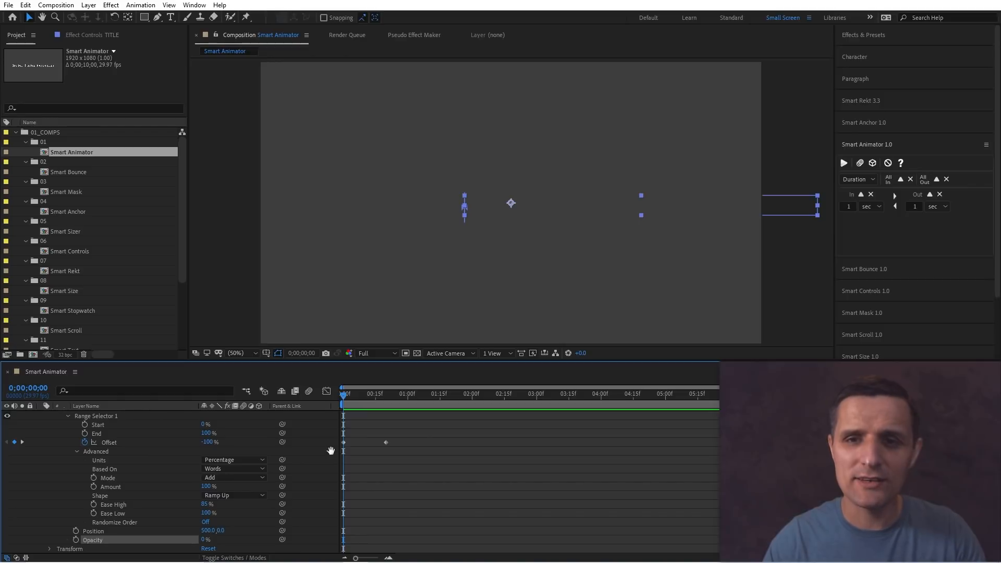
key(space)
key(space)
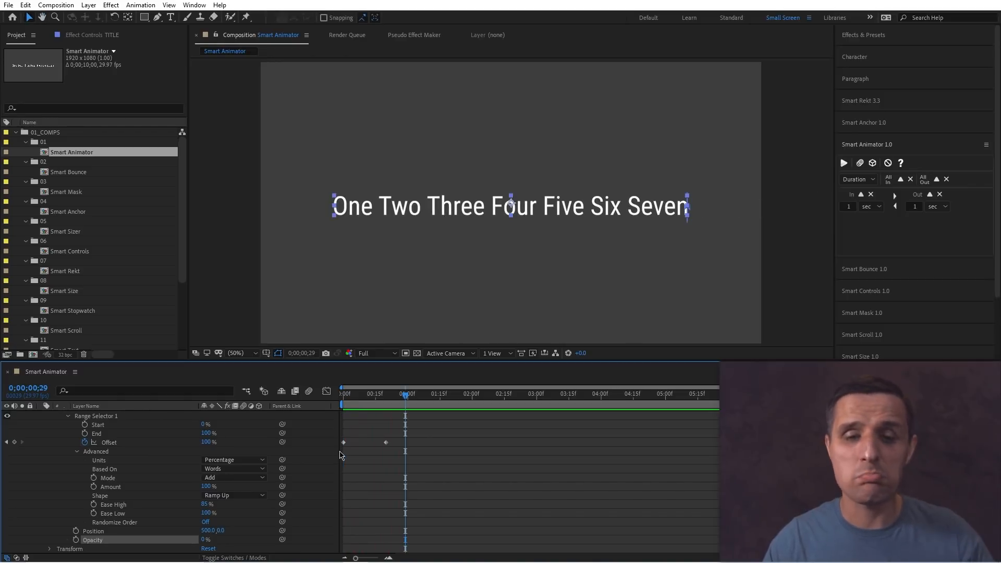
Collapse and duplicate Animator 1 to create a second animator.
scroll(368, 464, up, 3)
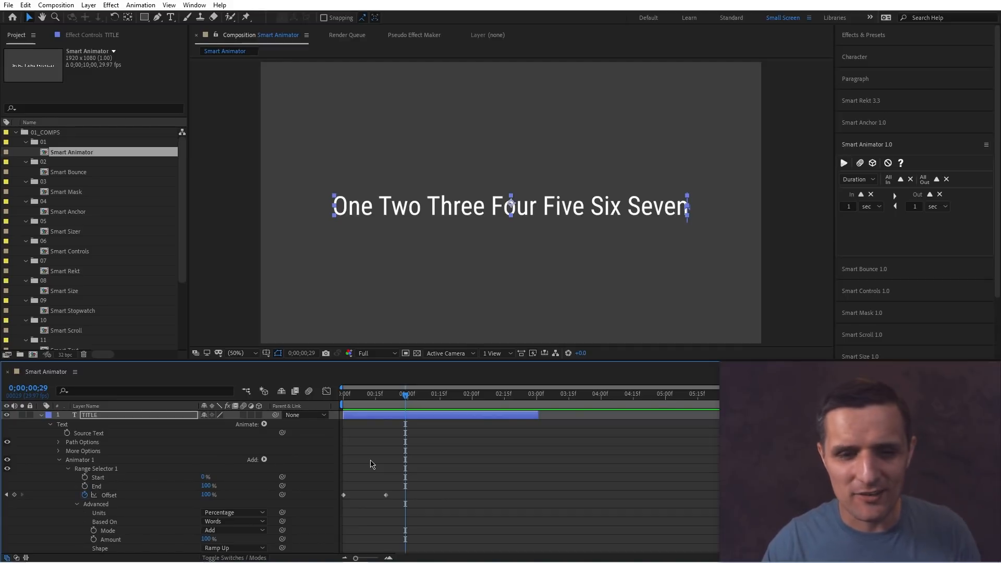
click(59, 461)
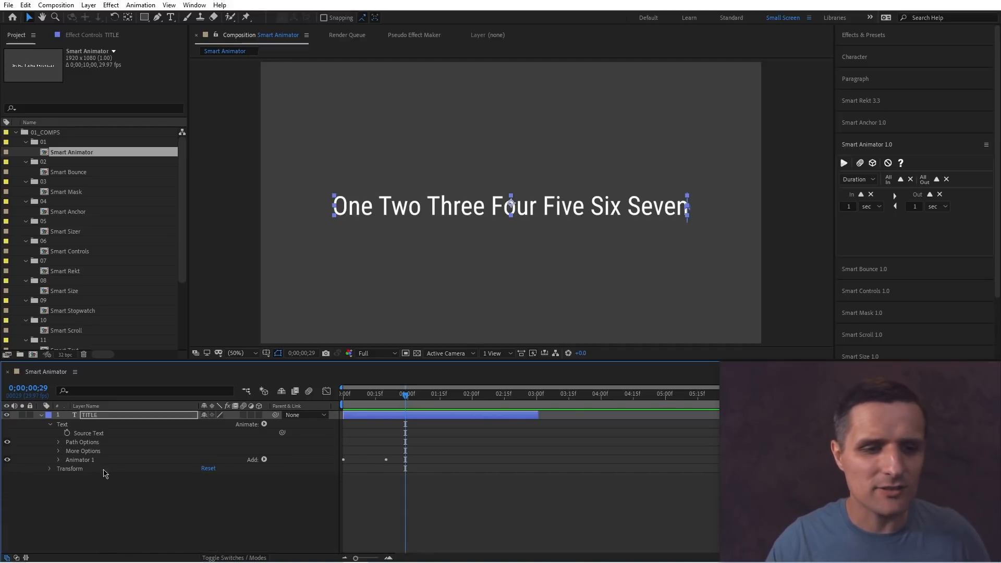
click(130, 461)
key(ctrl+d)
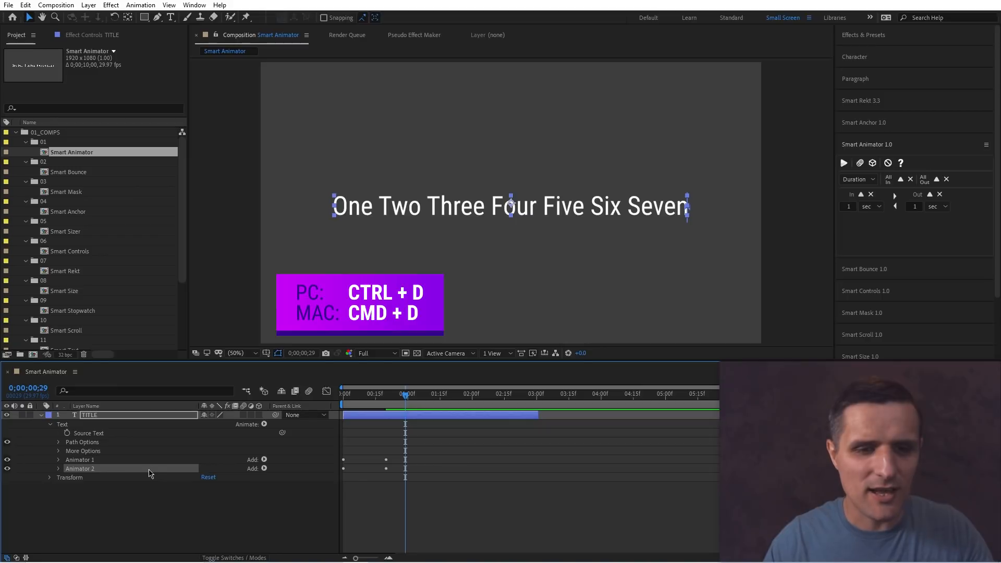
Move Animator 2's Offset keyframes later in the timeline to about 2:15 through 3:00.
click(58, 468)
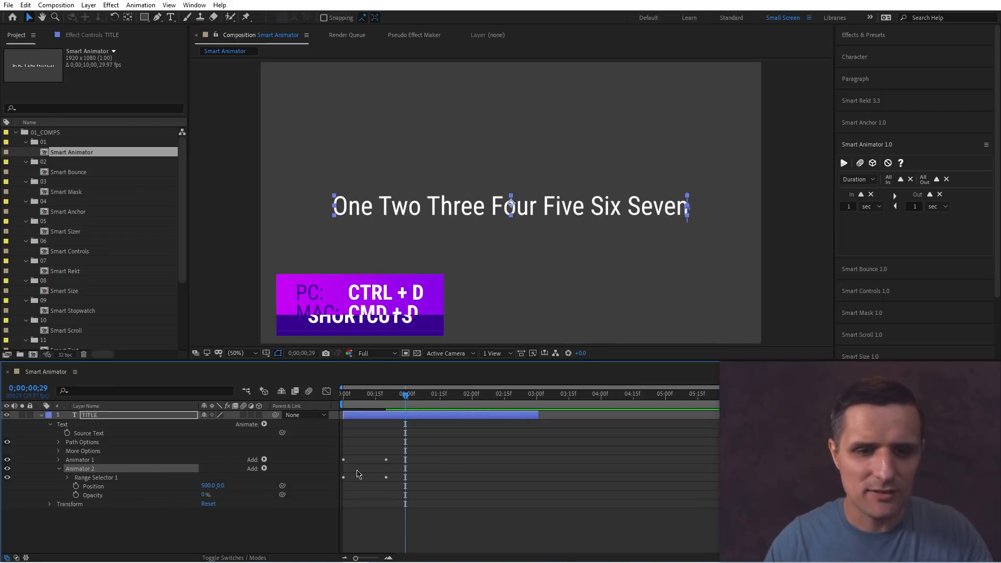
click(68, 478)
click(143, 495)
drag(393, 498, 535, 507)
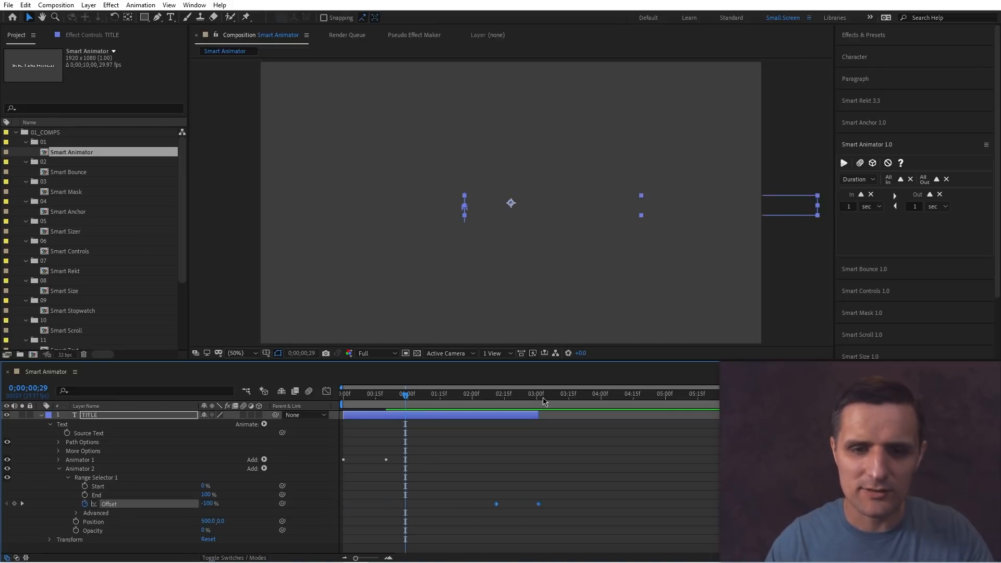
Set Animator 2's range selector Shape to Ramp Down under its Advanced options.
drag(543, 401, 434, 420)
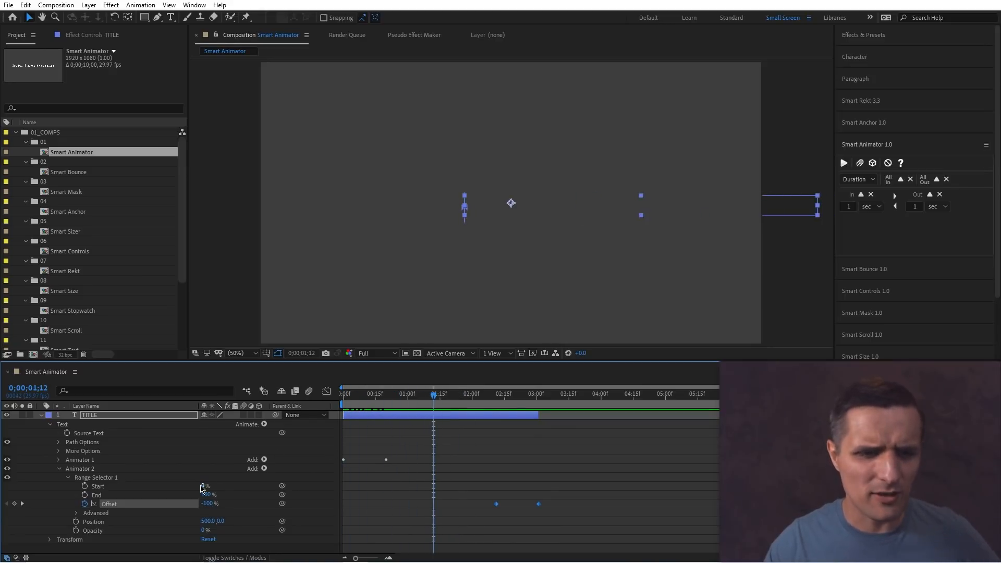
click(76, 513)
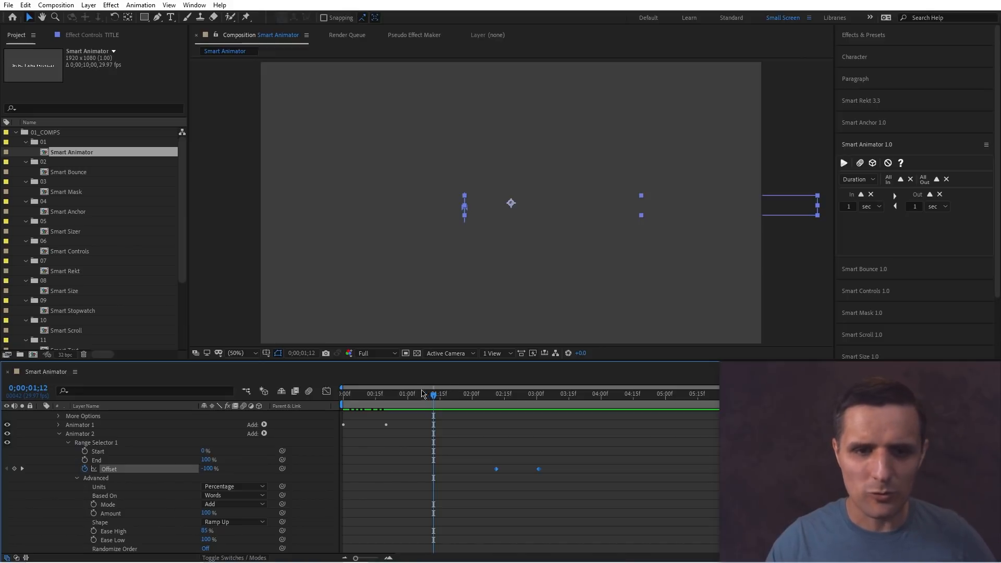
drag(357, 399, 442, 400)
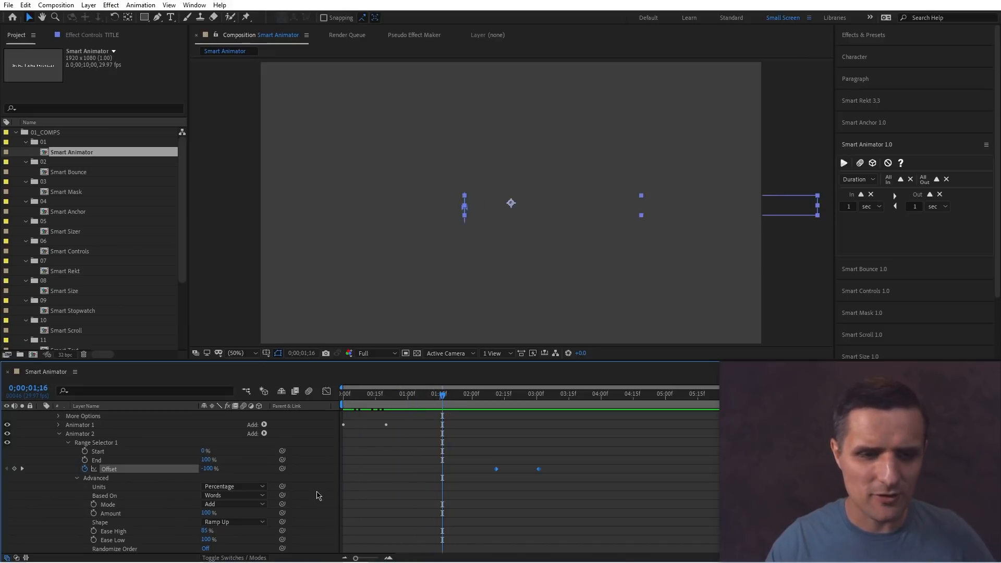
click(232, 526)
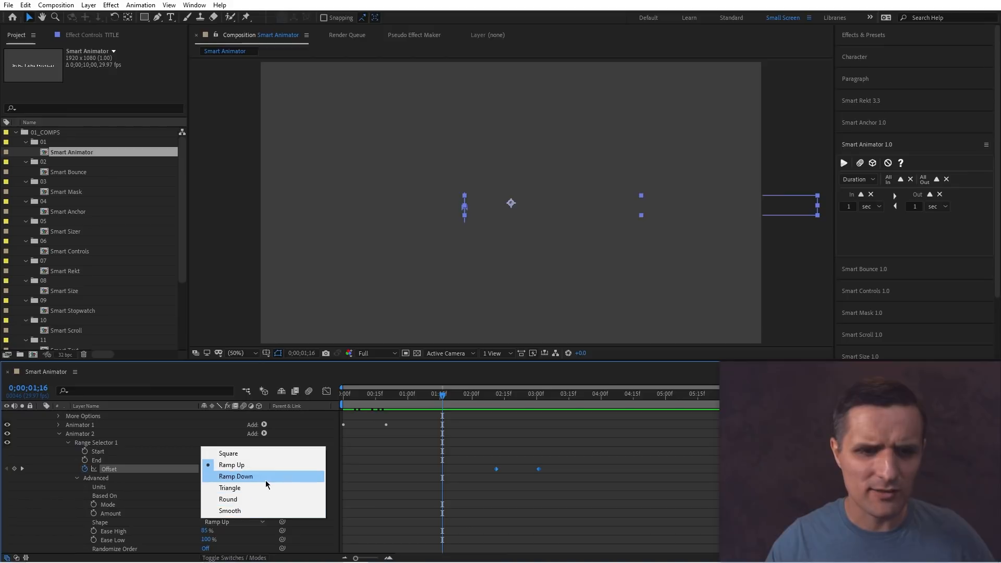
click(236, 476)
Set Animator 2's Position to -500 on the x axis.
drag(429, 400, 518, 400)
scroll(310, 491, down, 1)
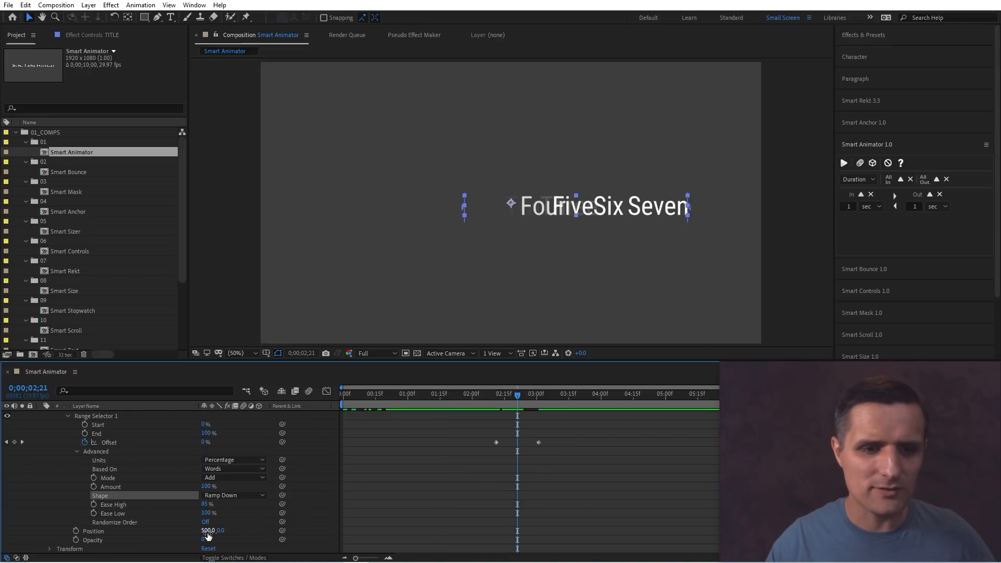
text(-500)
key(Return)
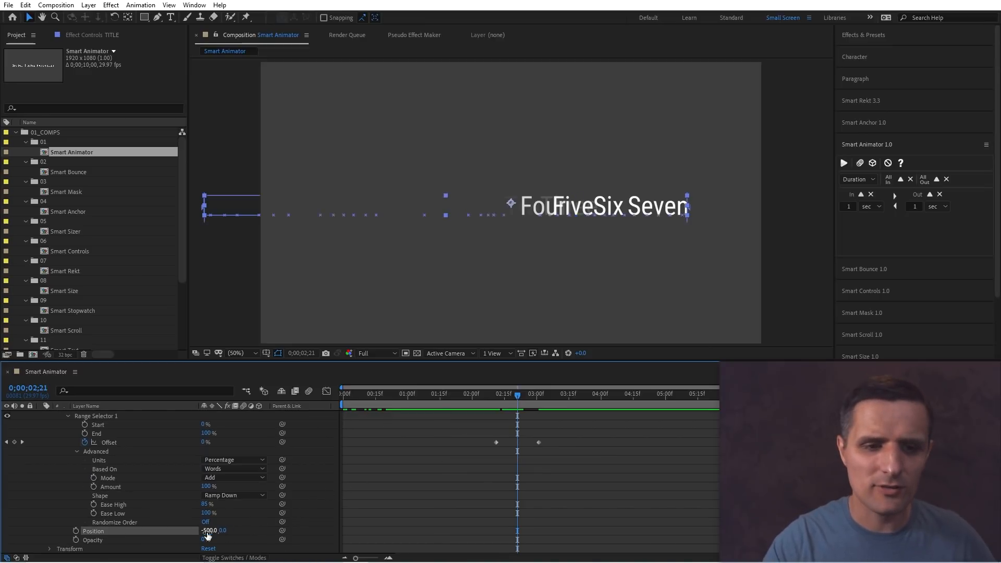
Preview the in and out animation from the start of the composition.
key(Home)
key(space)
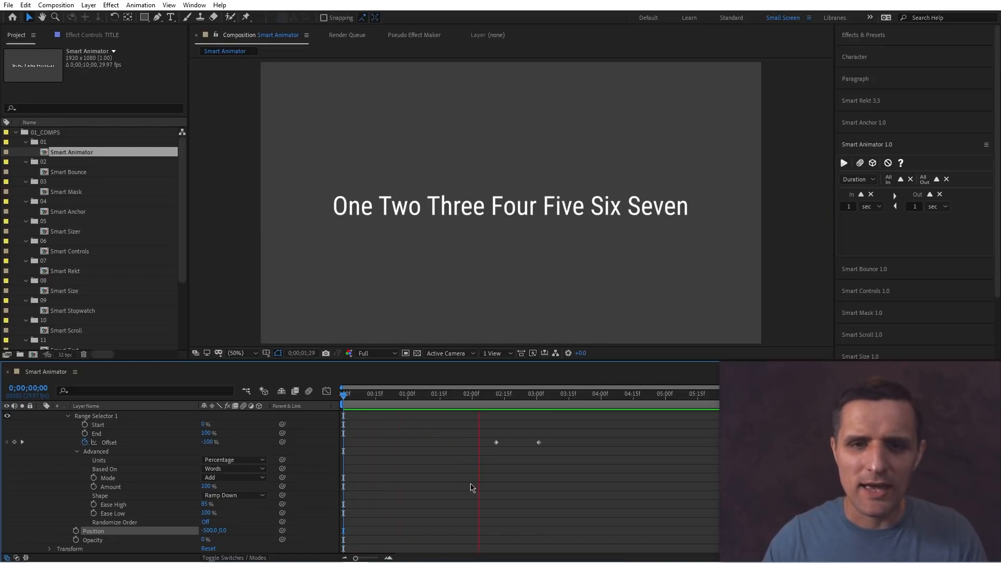
key(space)
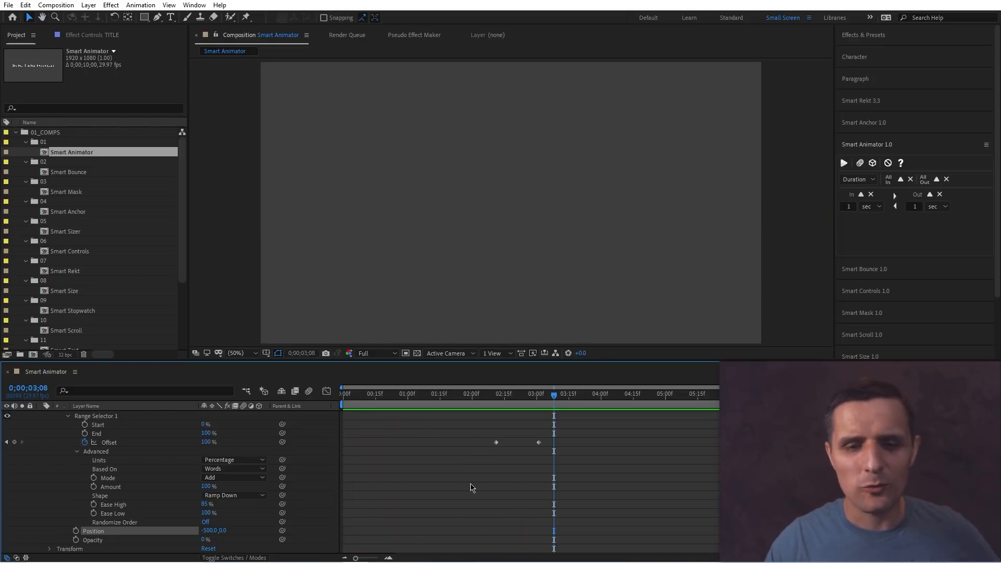
Reveal only the title layer's keyframed Offset properties.
scroll(457, 464, up, 2)
click(457, 406)
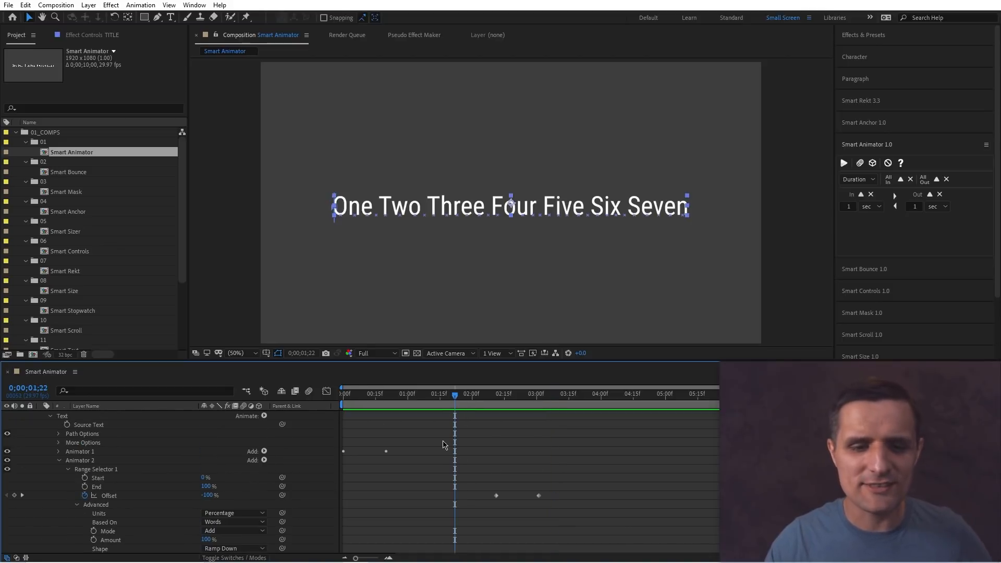
scroll(438, 416, up, 1)
key(u)
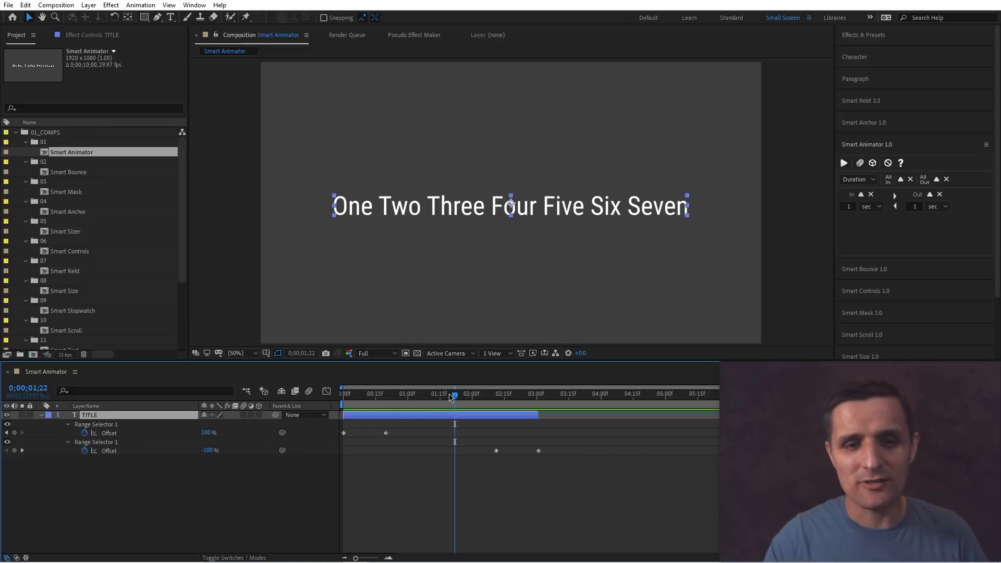
Duplicate the title layer and shift the copies later in the timeline to stagger them.
drag(436, 402, 432, 403)
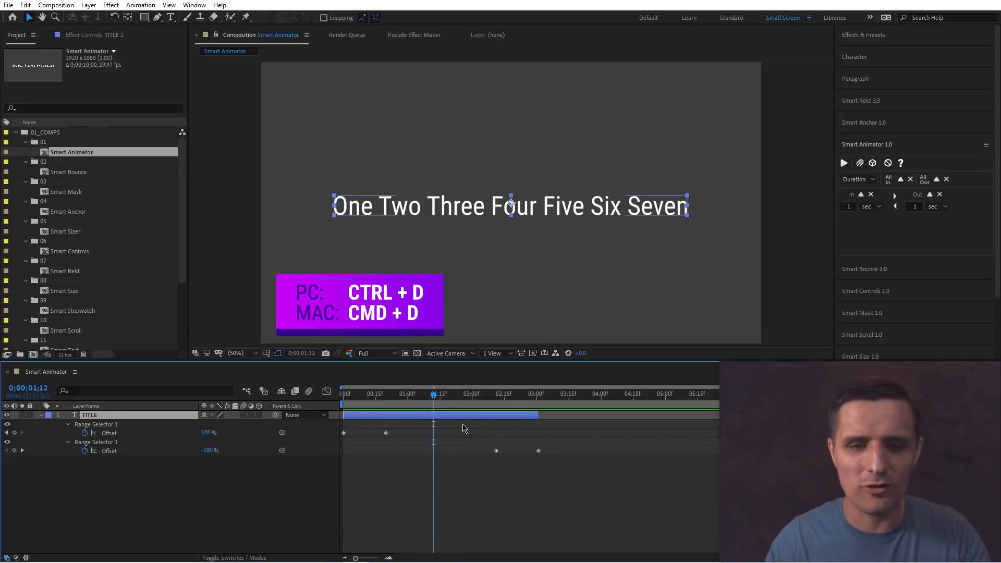
key(ctrl+d)
drag(474, 413, 697, 417)
key(ctrl+d)
key(ctrl+d)
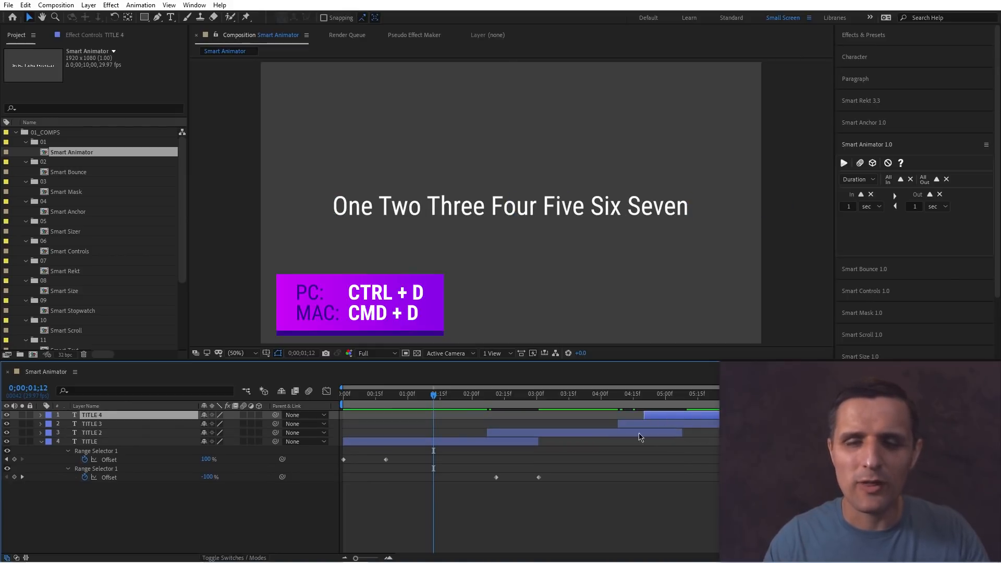
key(ctrl+z)
key(ctrl+z)
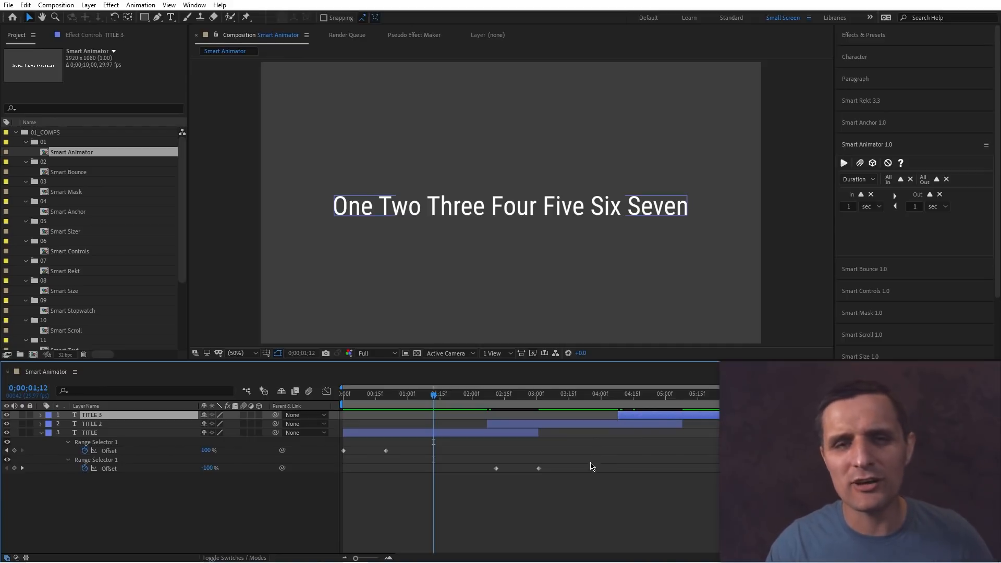
Examine the duplicated layers and the original title's animator properties.
drag(476, 464, 550, 483)
click(568, 435)
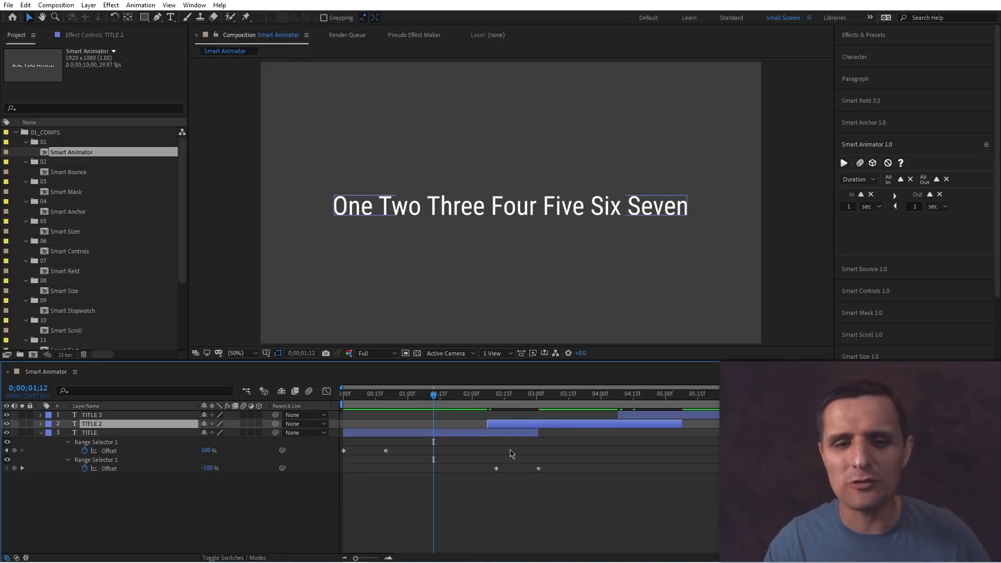
click(456, 436)
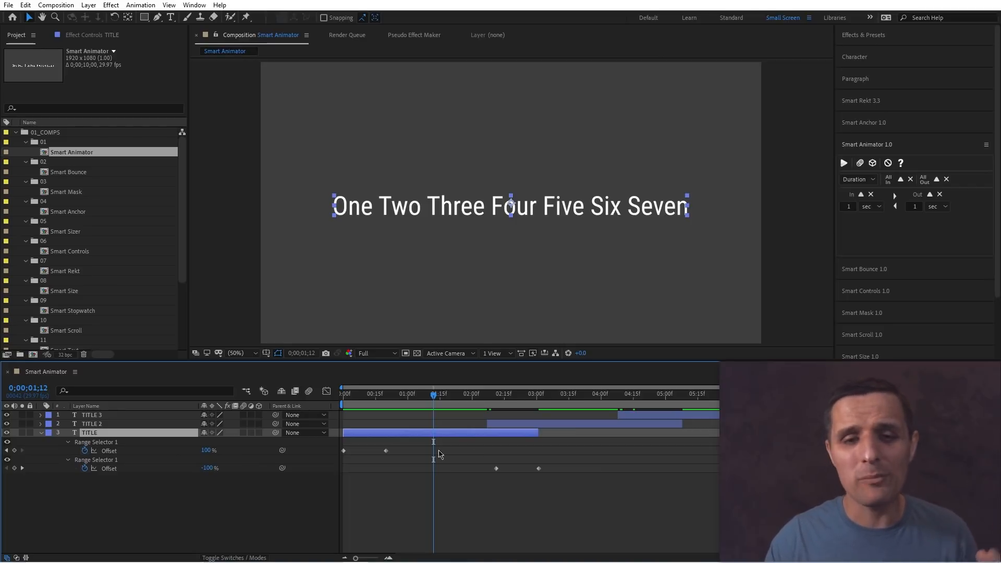
click(68, 442)
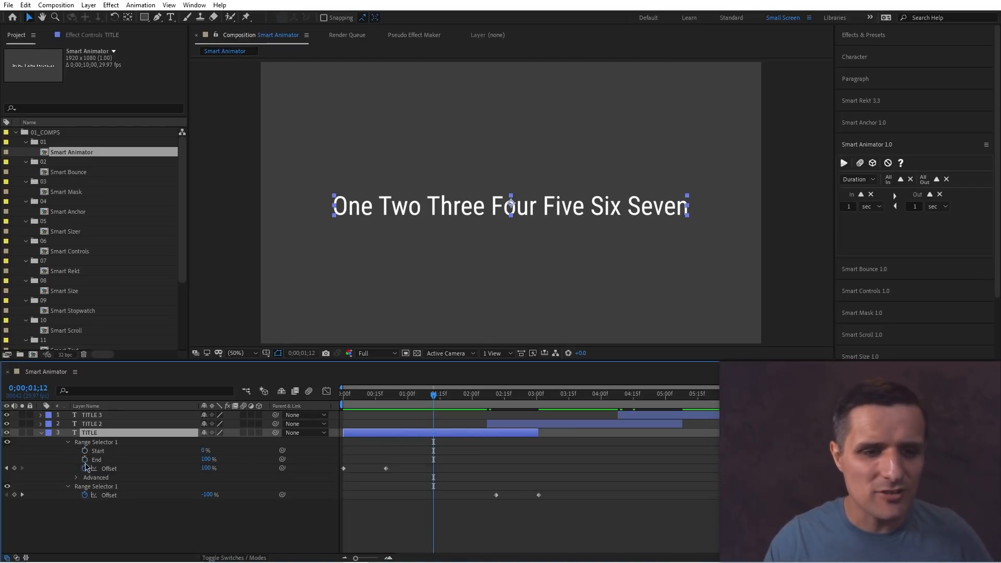
click(40, 433)
scroll(54, 466, down, 1)
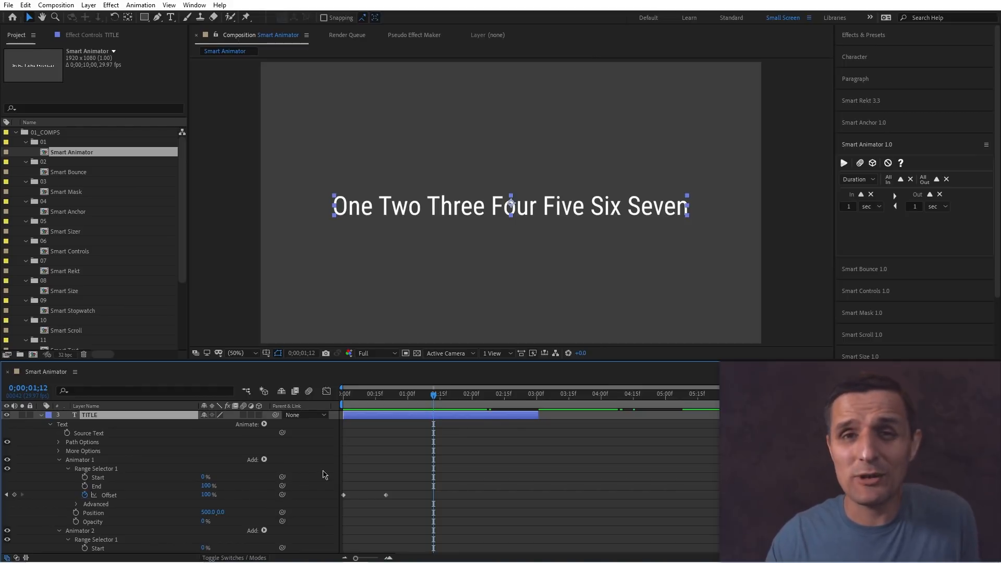
scroll(325, 475, up, 1)
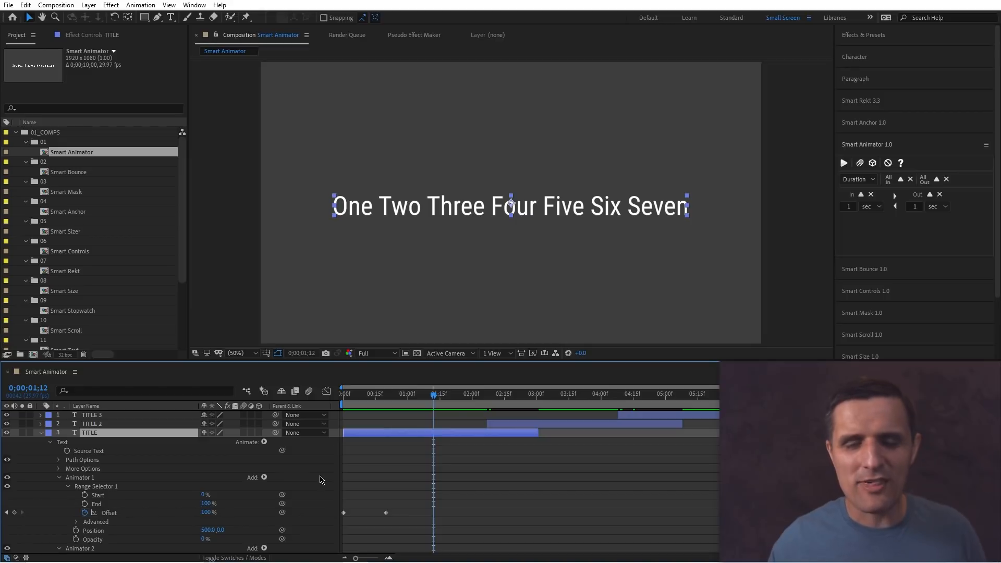
Delete the two duplicated title layers TITLE 2 and TITLE 3.
click(528, 425)
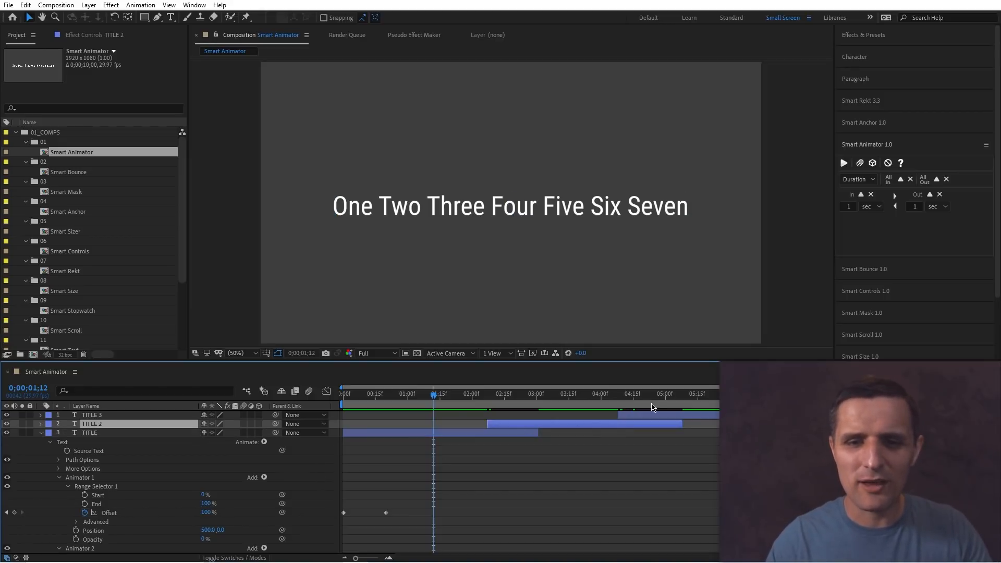
shift+click(652, 415)
key(Delete)
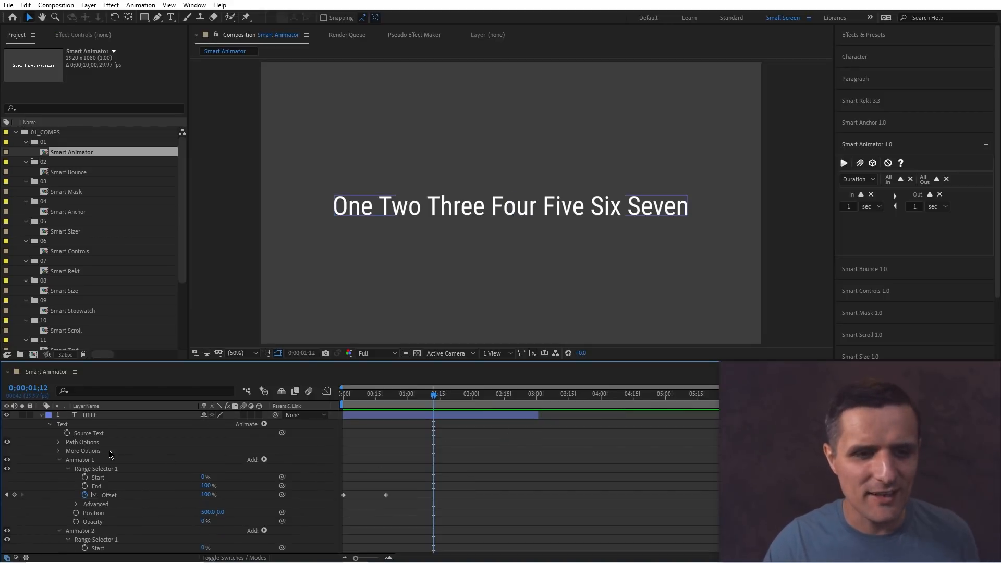
Delete Animator 1 and Animator 2 from the title layer's Text properties.
click(91, 415)
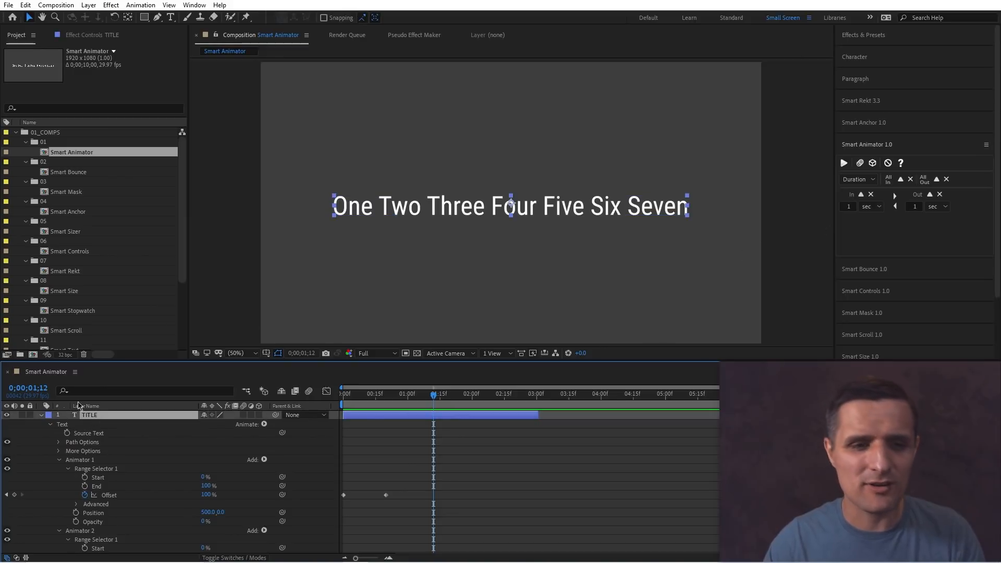
click(41, 415)
click(41, 416)
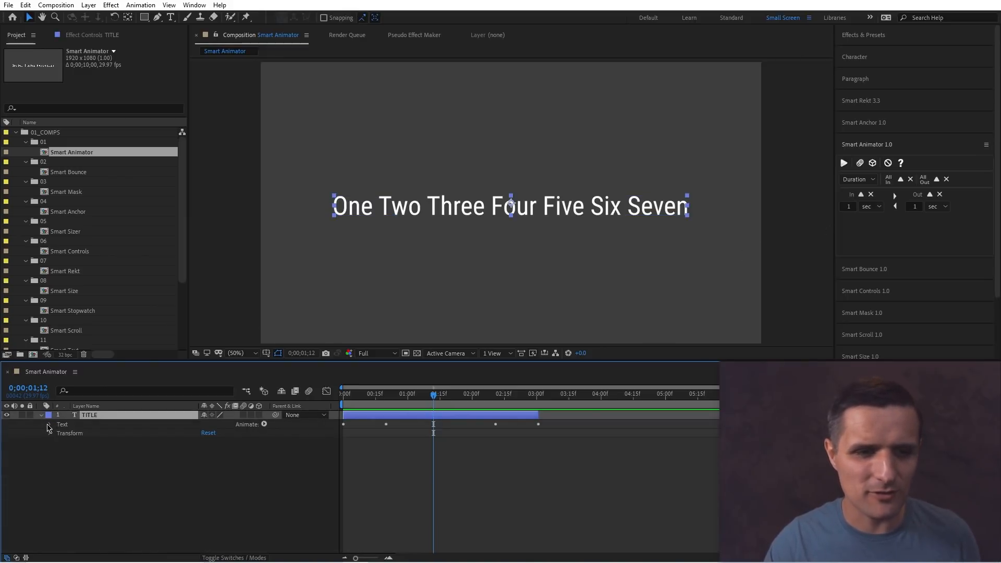
click(49, 425)
click(95, 461)
key(Delete)
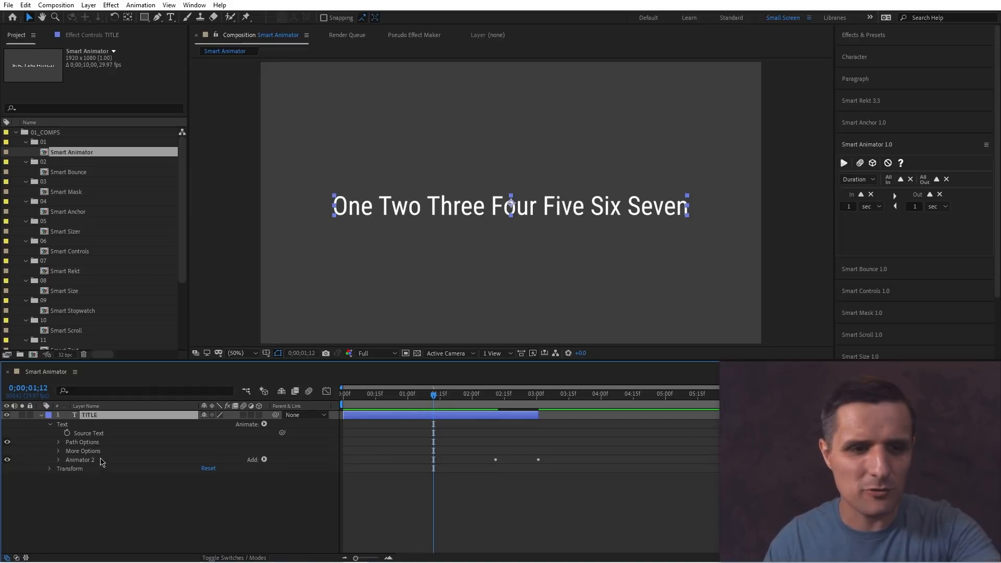
click(101, 462)
key(Delete)
In Smart Animator, set Position In x to 500 and Out x to -500.
key(Home)
click(319, 500)
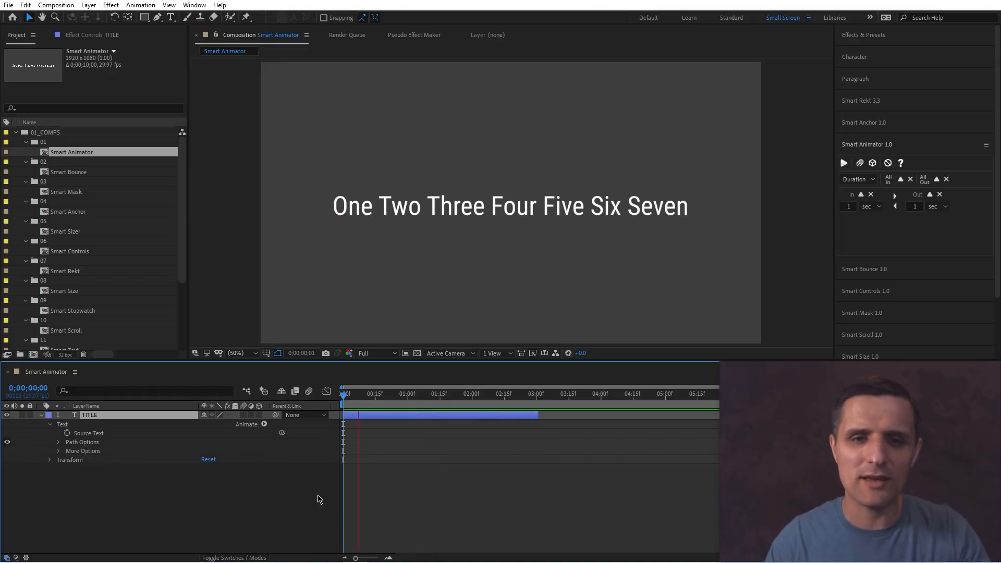
drag(374, 397, 442, 402)
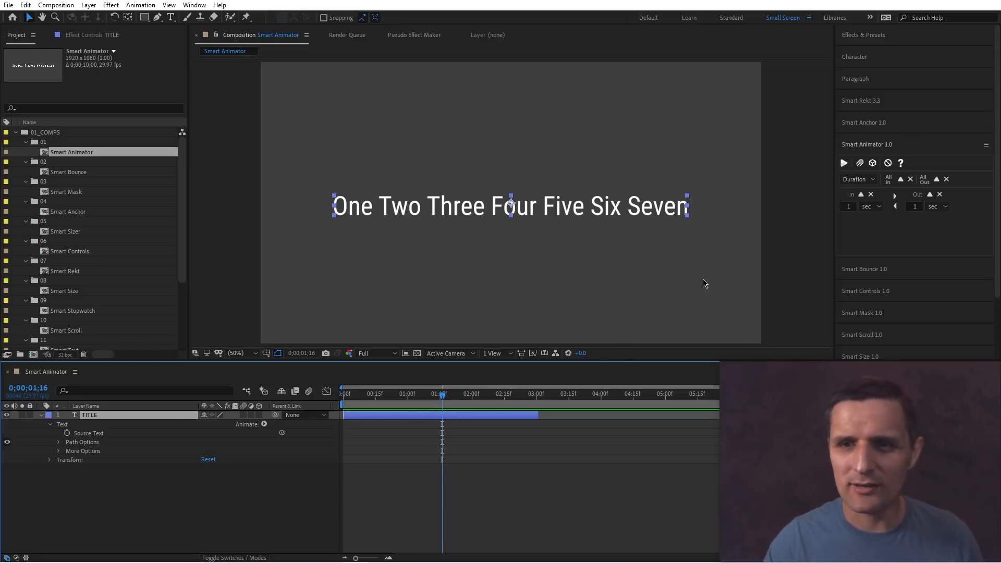
click(852, 180)
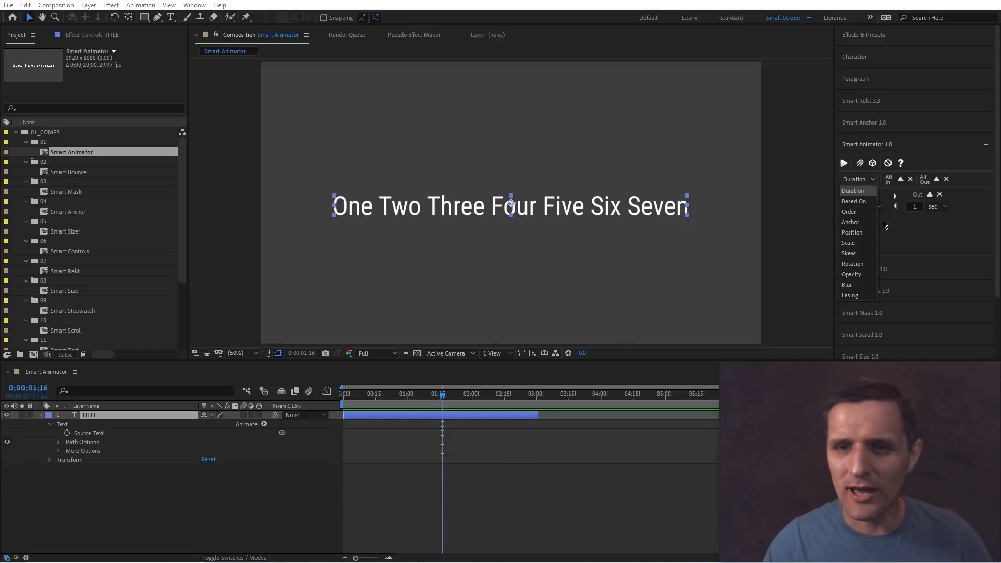
click(861, 234)
click(847, 219)
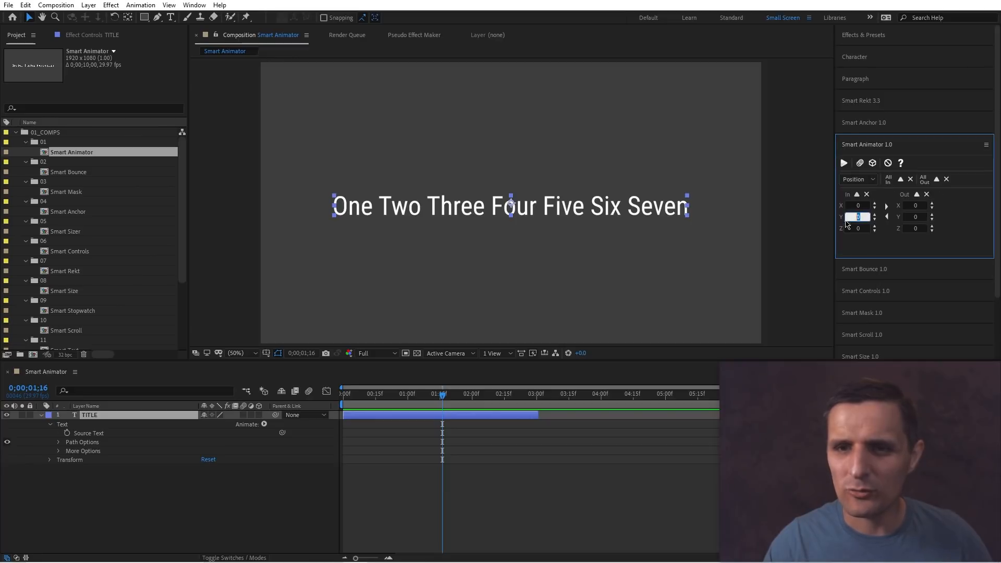
click(860, 206)
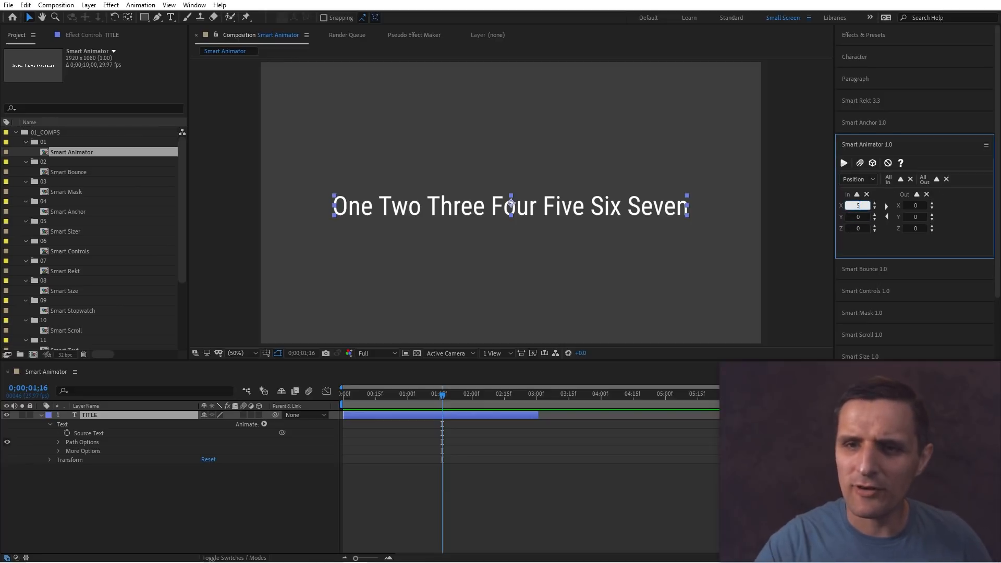
text(500)
click(886, 206)
click(910, 207)
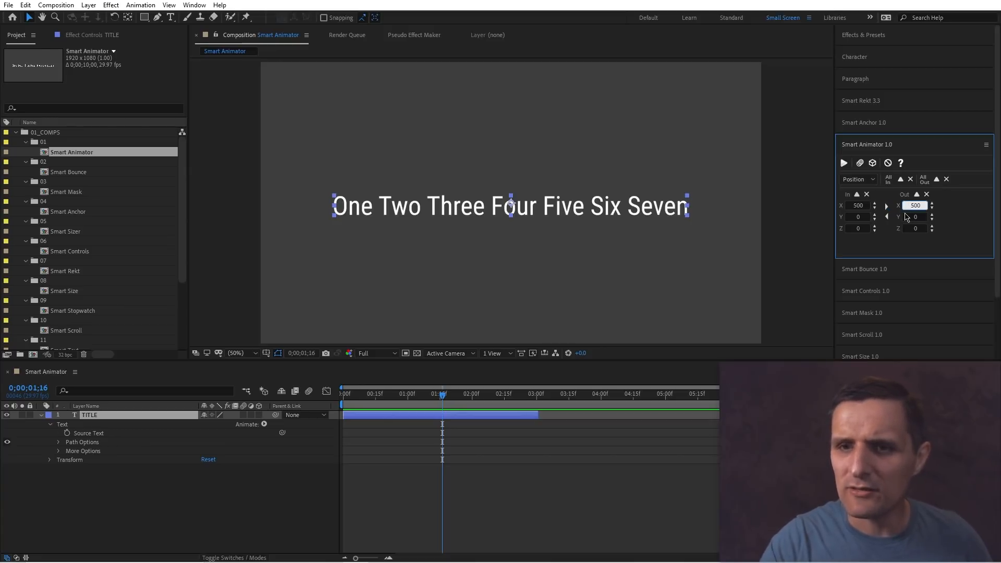
text(-)
Review Smart Animator's Opacity and Easing settings, then apply Smart Animator to the title layer.
click(857, 179)
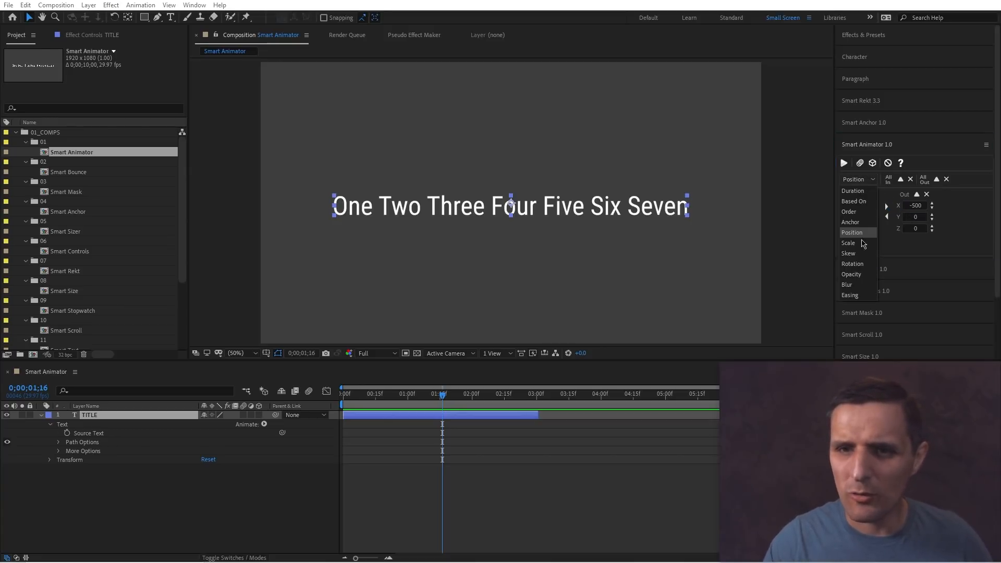
click(855, 274)
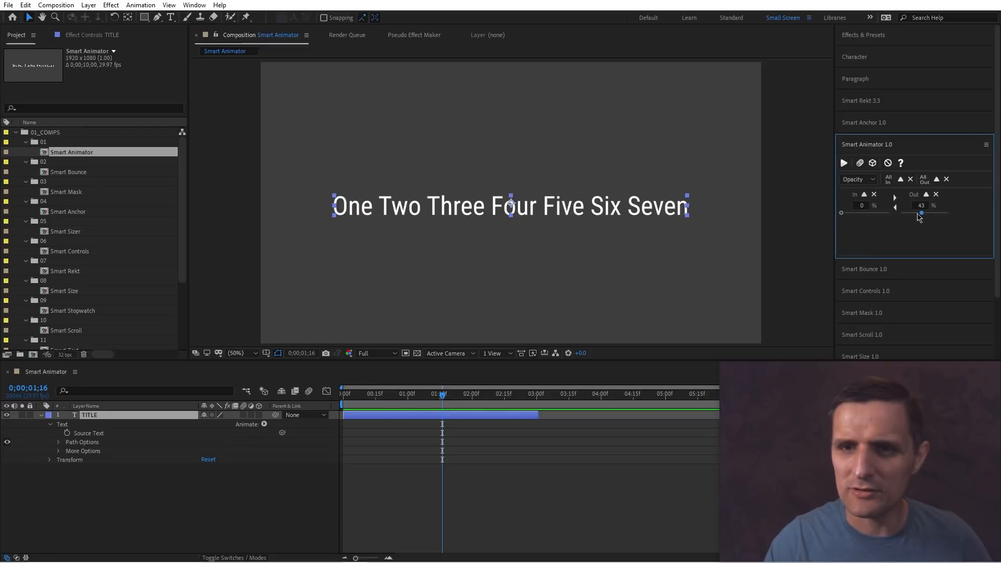
click(858, 179)
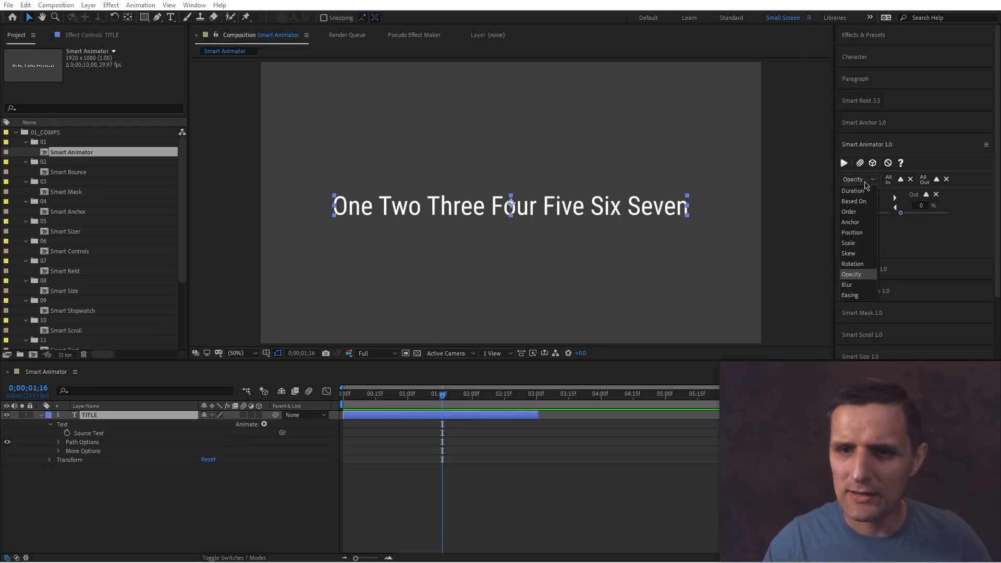
click(851, 295)
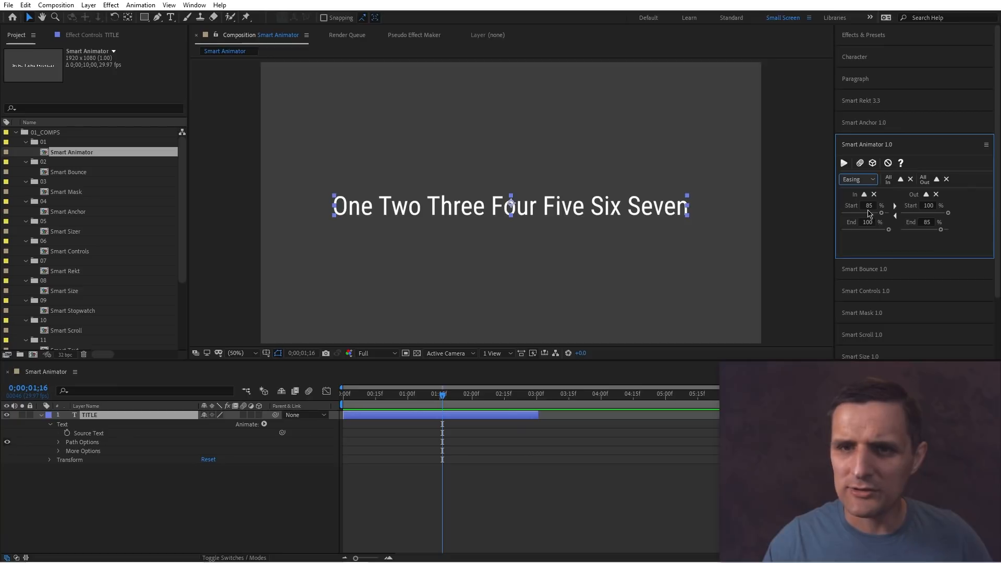
click(480, 414)
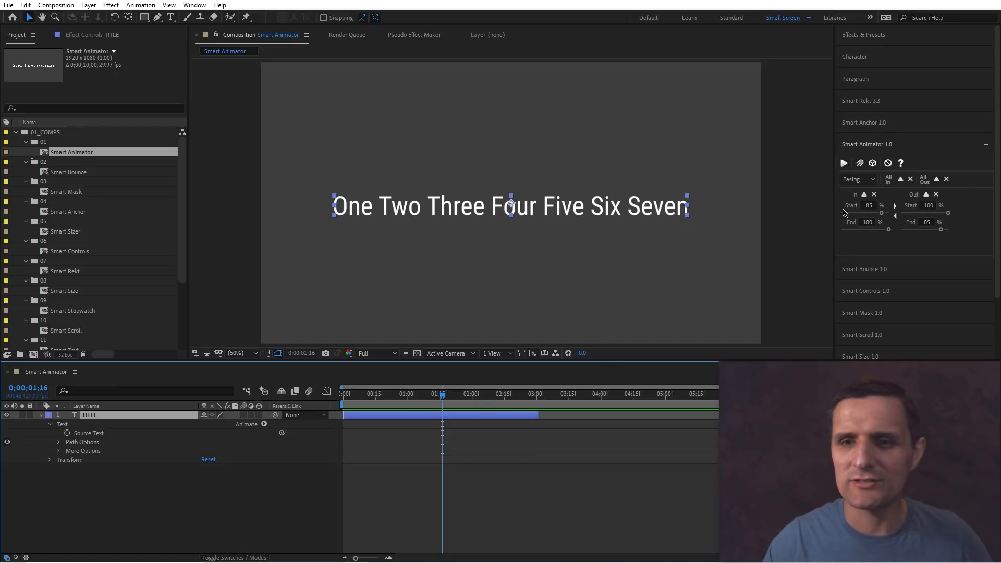
click(843, 163)
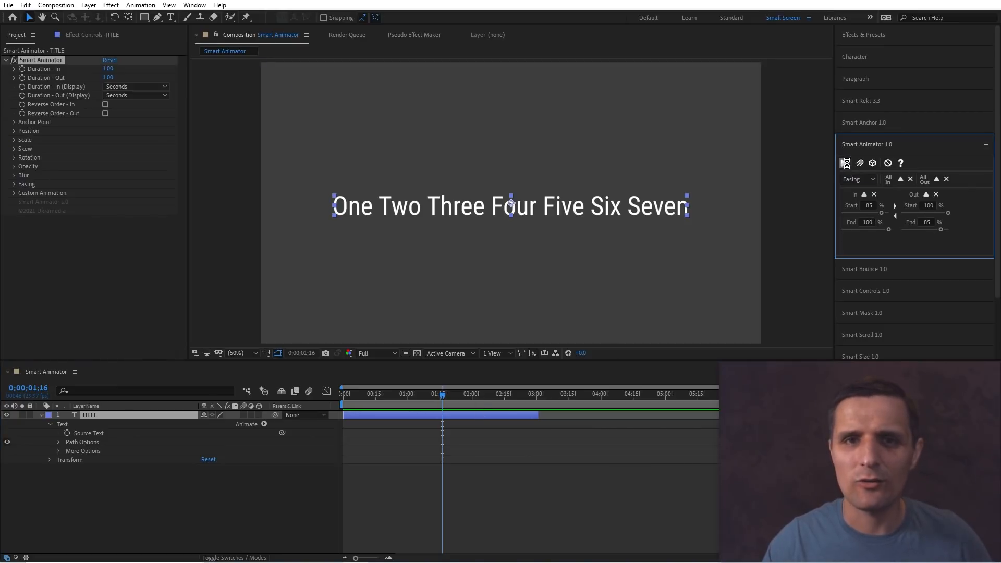
Reveal the title layer's Opacity and preview the animation from the start of the composition.
click(448, 430)
key(t)
drag(442, 395, 341, 400)
key(space)
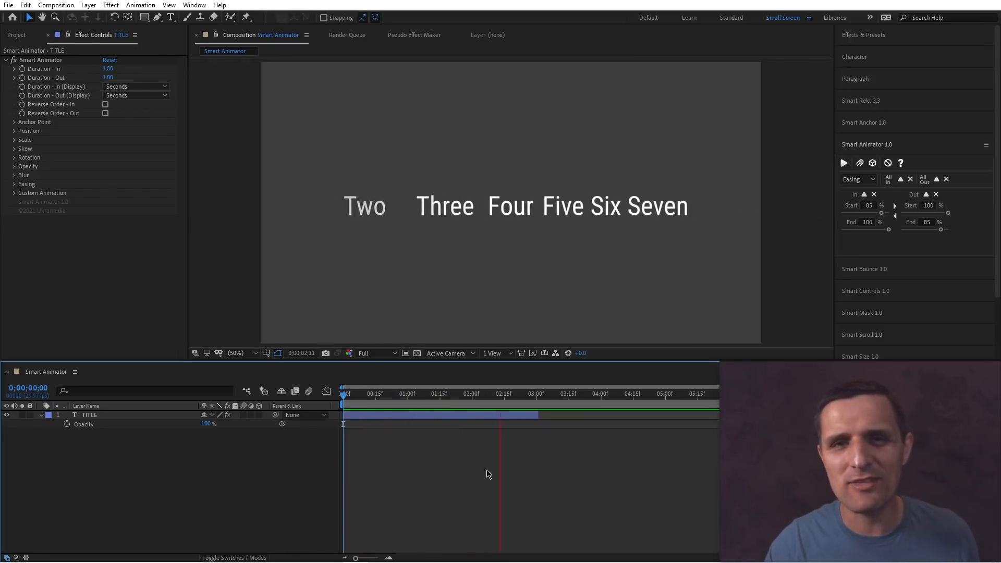
Examine the Animation - IN and Animation - OUT animators generated in the title layer's Text properties.
drag(481, 396, 443, 400)
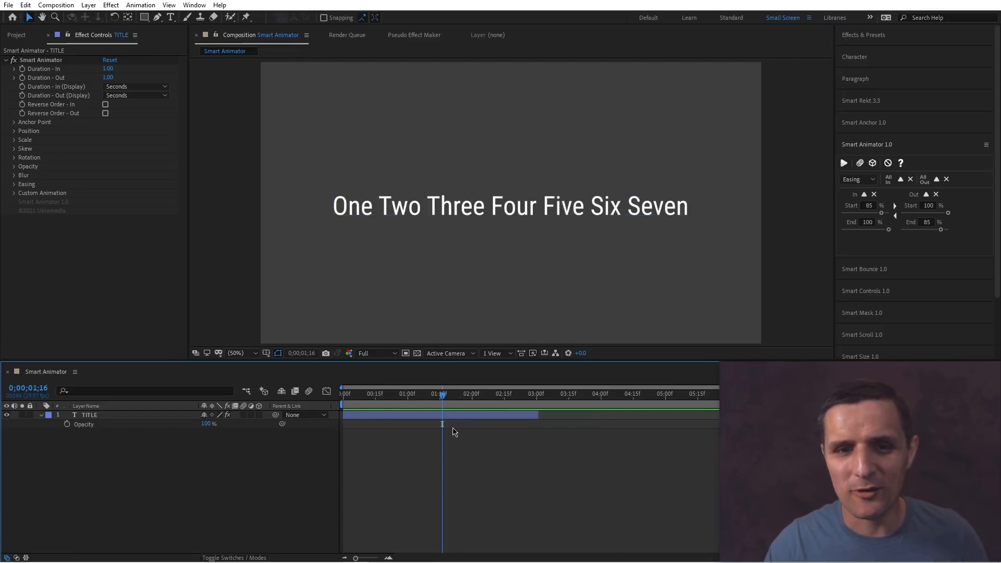
click(451, 415)
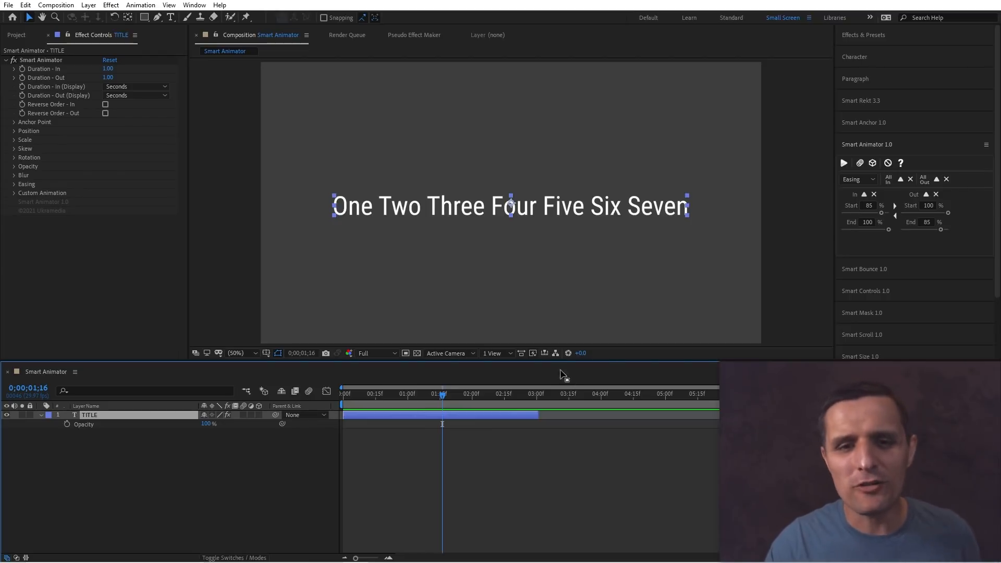
mouse_move(436, 404)
mouse_down()
mouse_move(419, 405)
mouse_move(442, 400)
mouse_up()
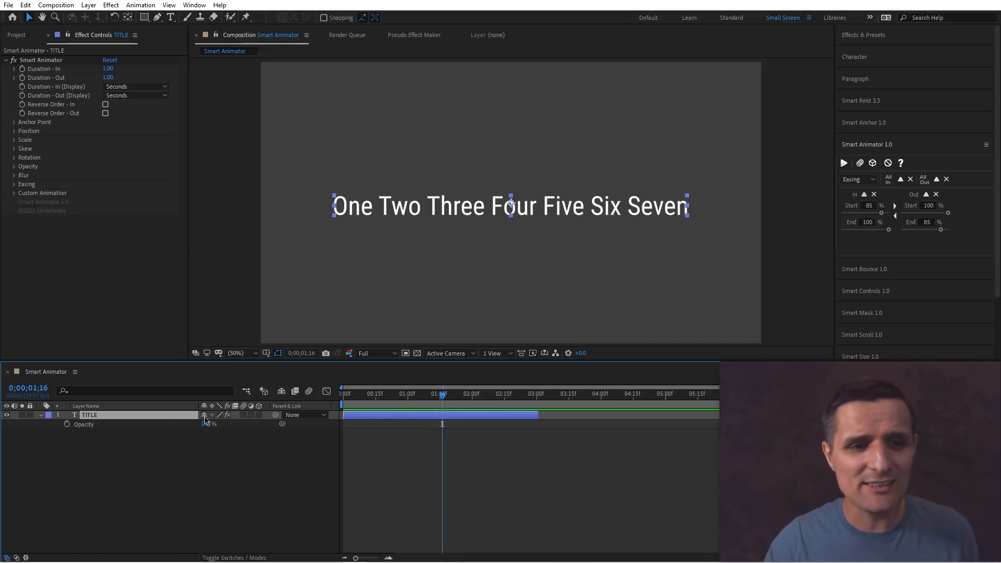
click(42, 418)
click(42, 415)
click(42, 416)
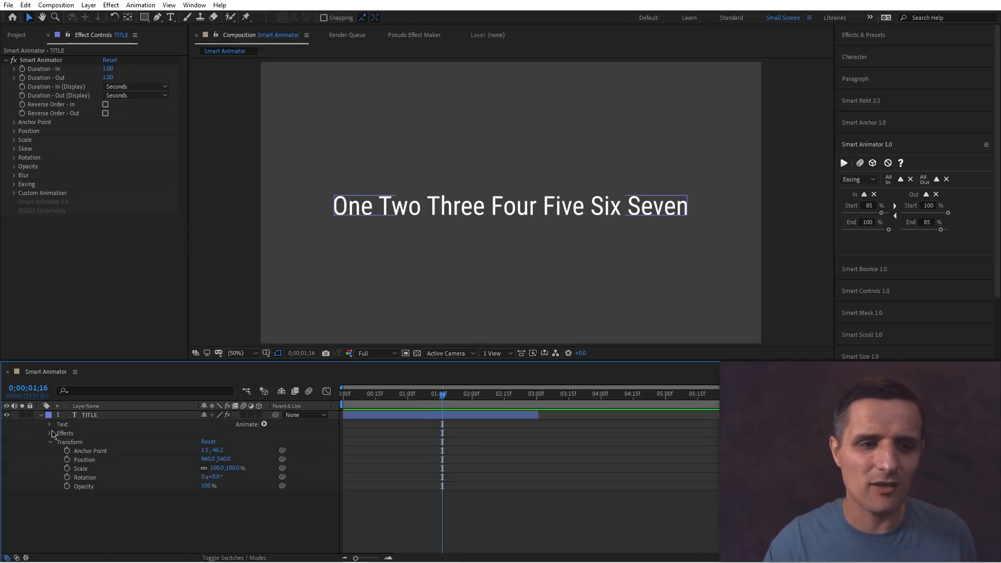
click(50, 424)
click(101, 468)
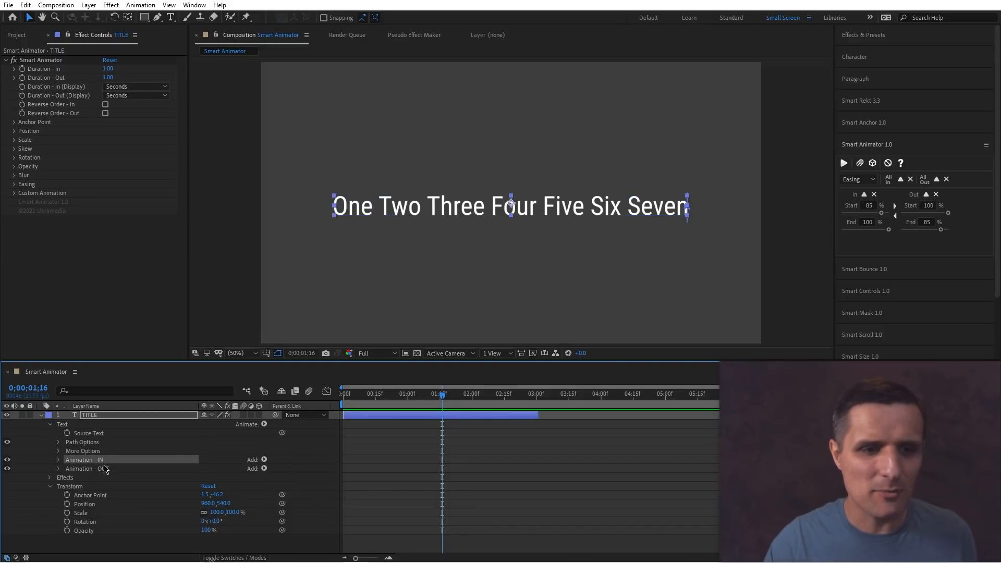
click(58, 460)
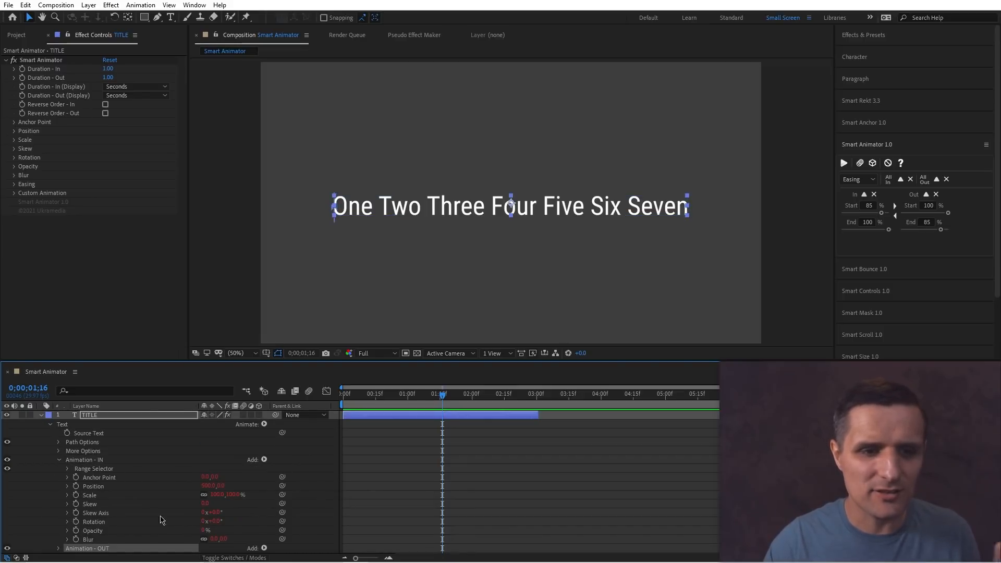
click(58, 460)
click(41, 414)
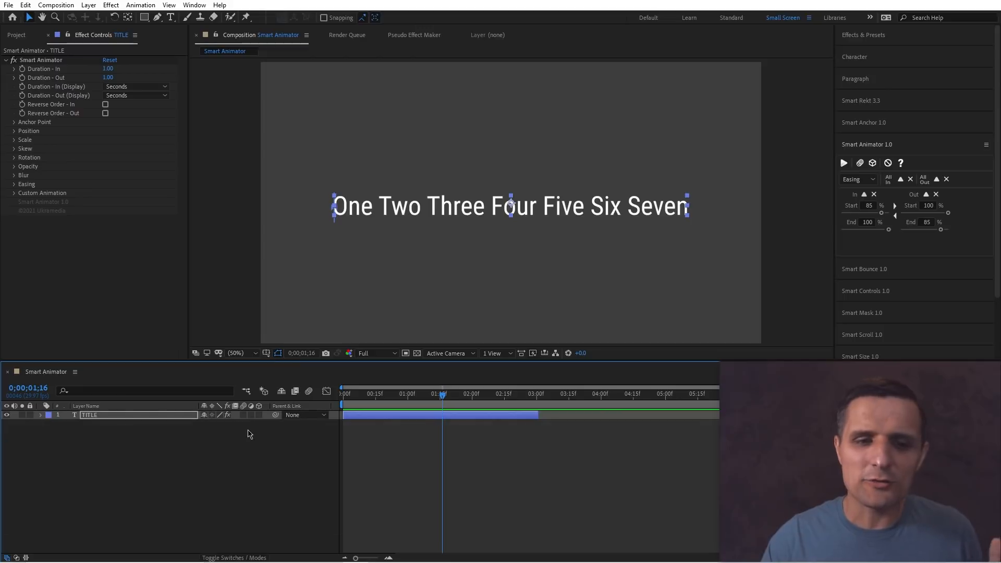
Preview the word animation from the beginning of the composition.
key(Home)
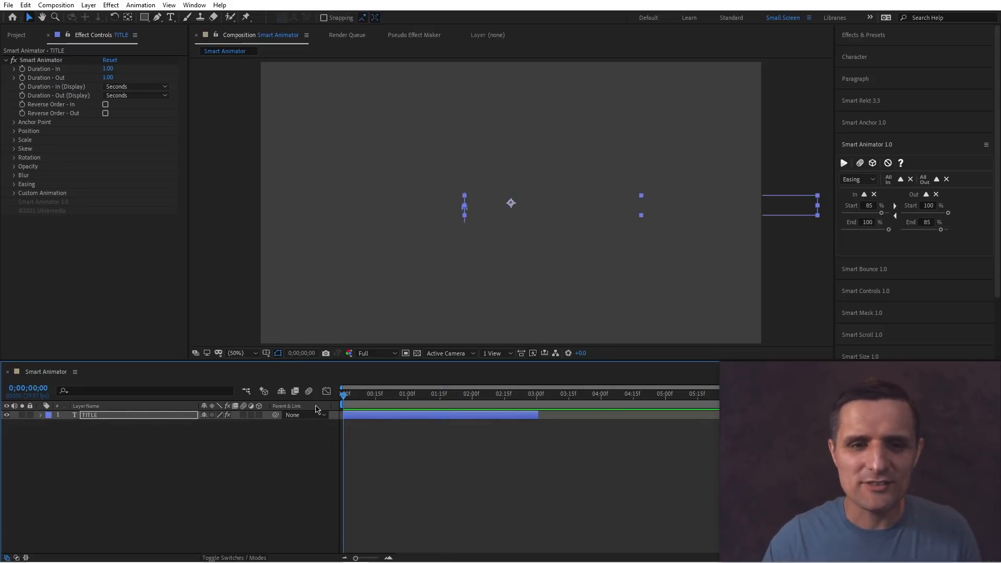
key(space)
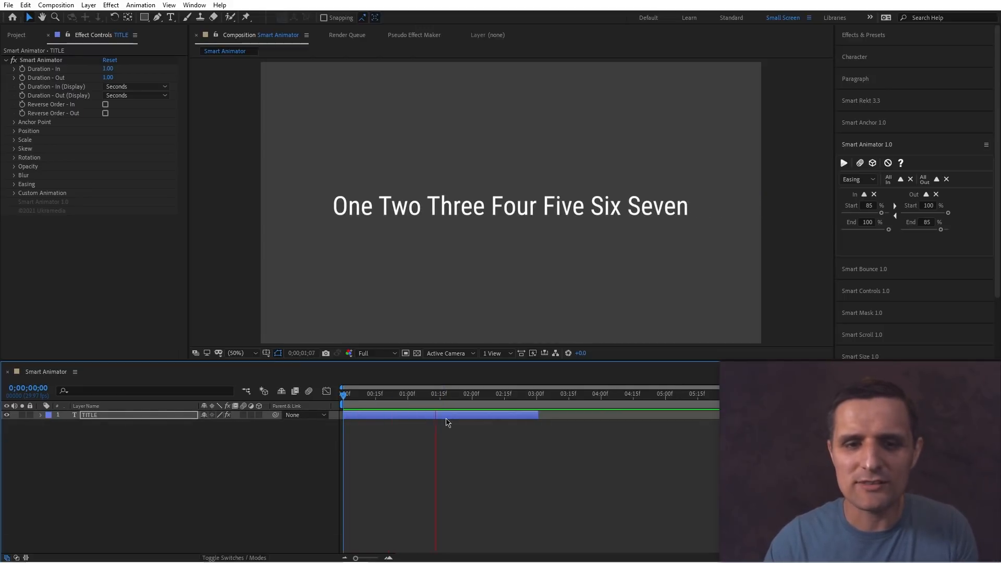
click(446, 418)
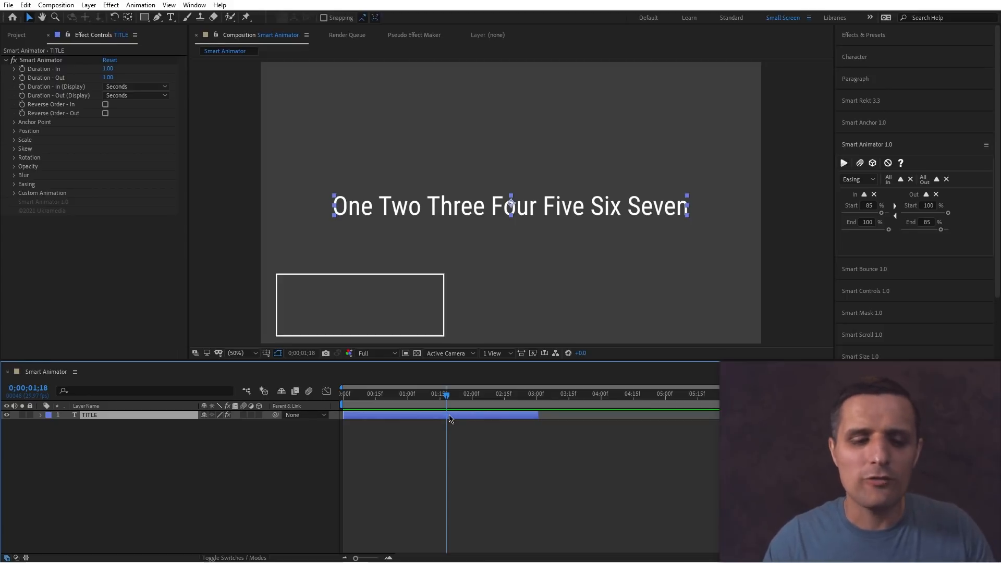
Duplicate the title layer twice, offset the copies in time, and delete the two copies again.
key(ctrl+d)
drag(463, 420, 624, 418)
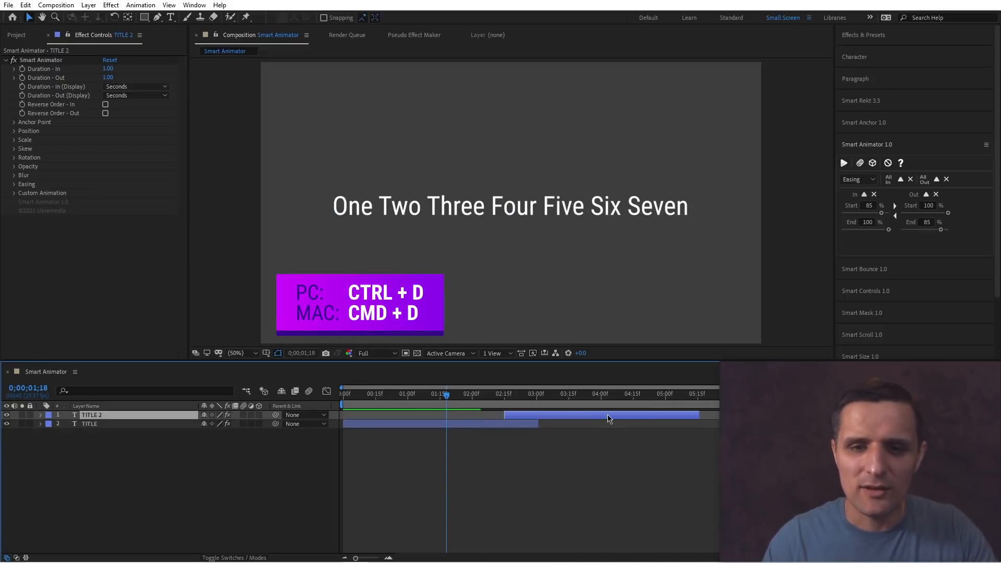
key(ctrl+d)
drag(543, 417, 648, 420)
key(ctrl+a)
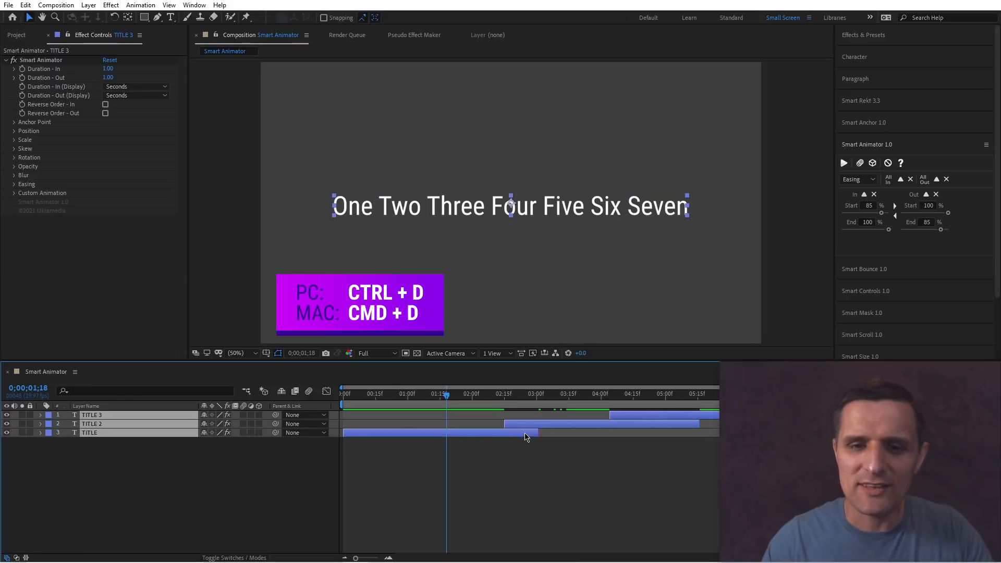
drag(596, 437, 632, 415)
key(Delete)
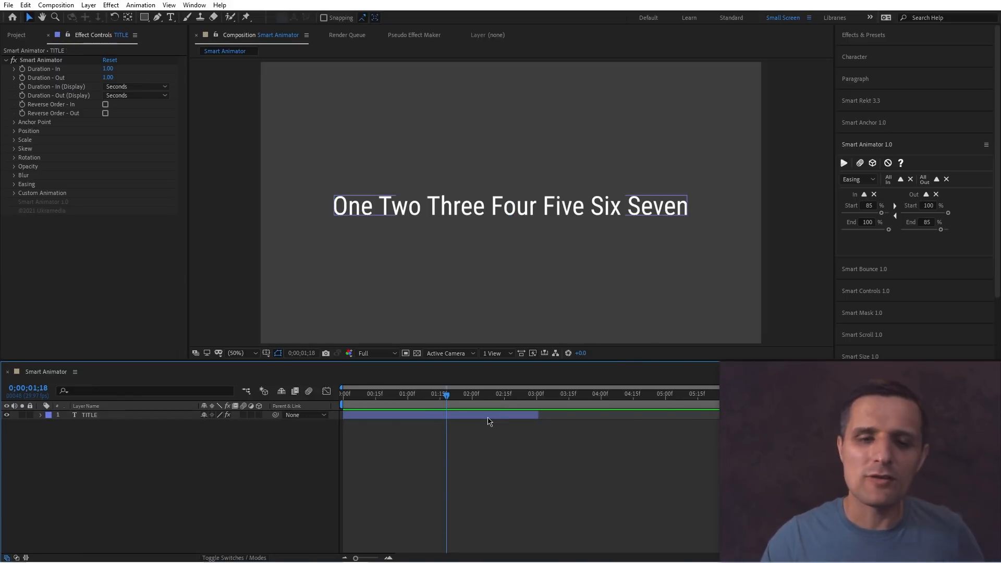
Switch Smart Animator to Position and reset the In and Out position values.
key(ctrl+a)
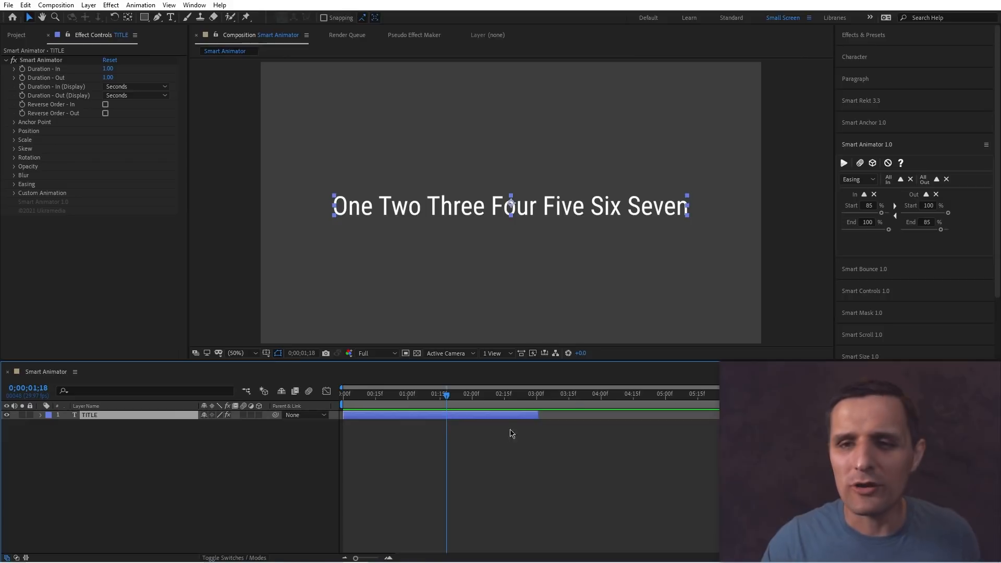
click(857, 179)
click(857, 242)
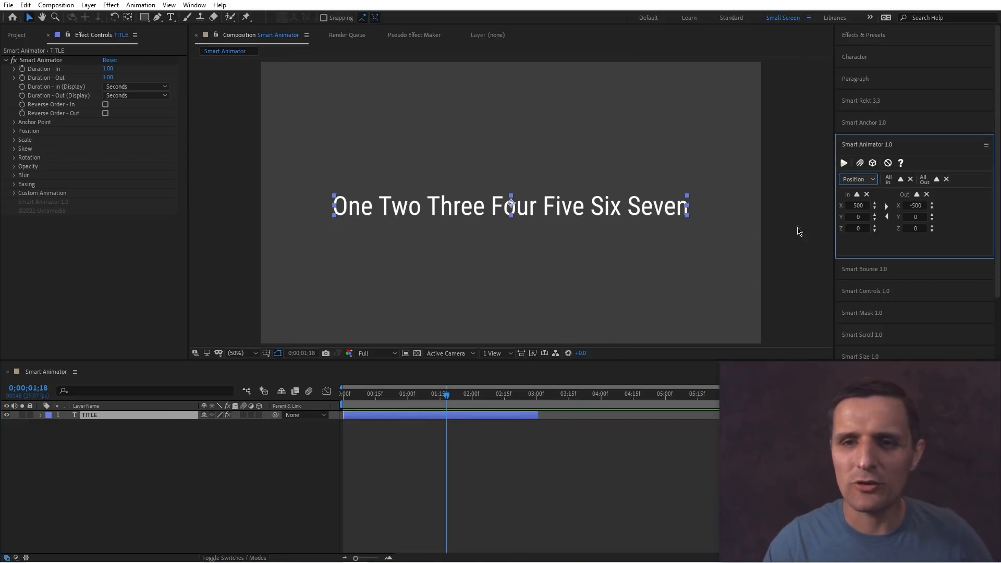
click(866, 194)
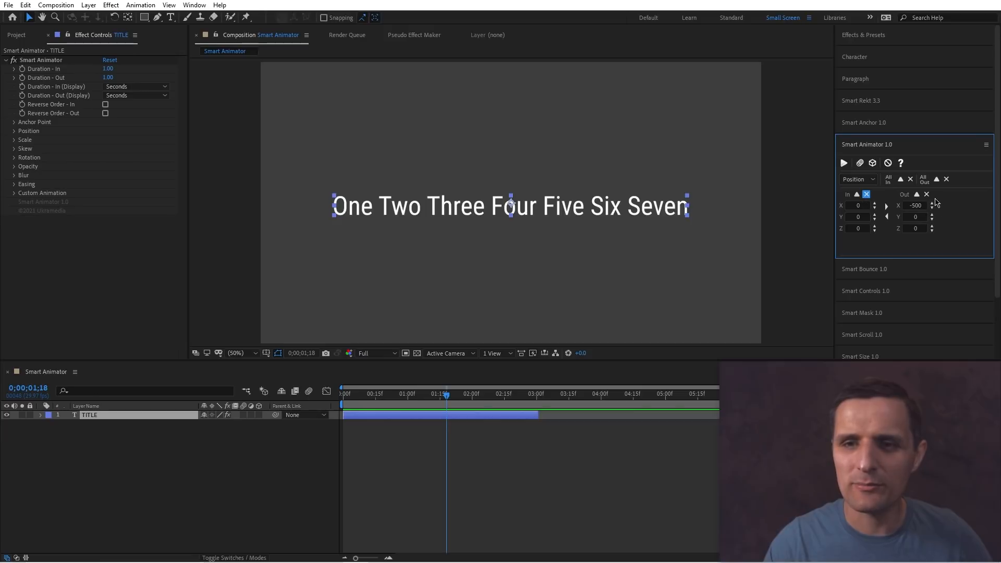
click(926, 194)
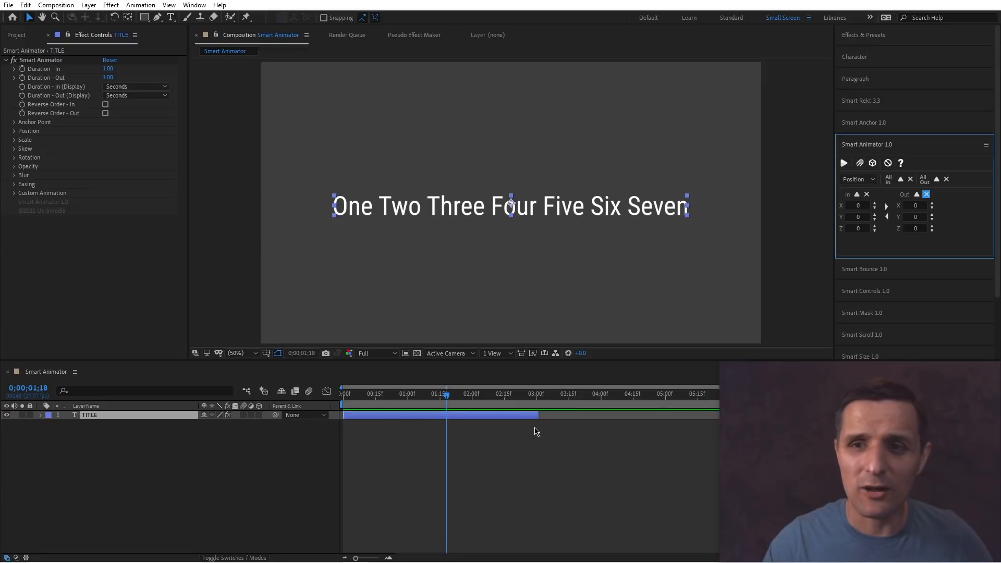
click(857, 179)
click(945, 250)
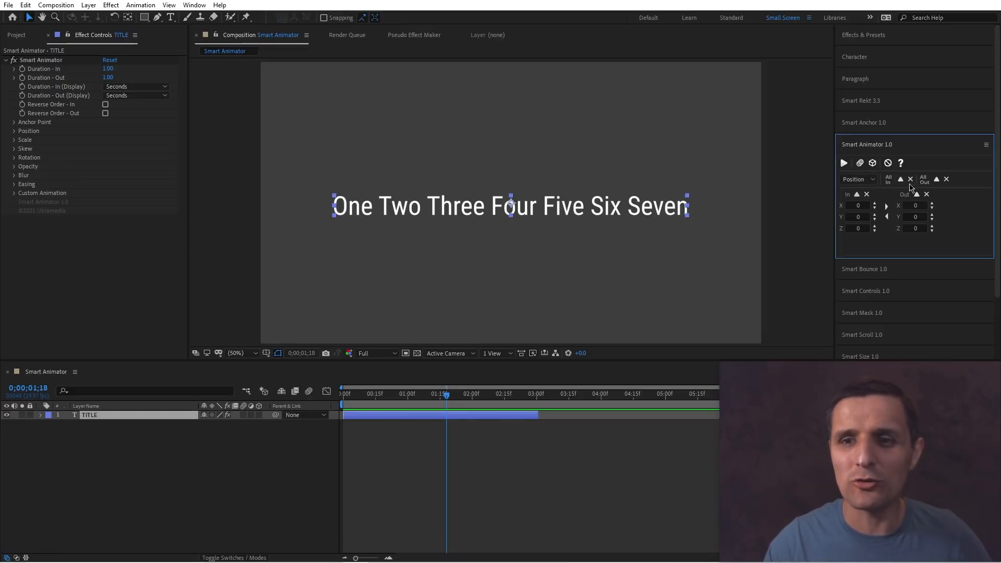
click(858, 179)
click(937, 250)
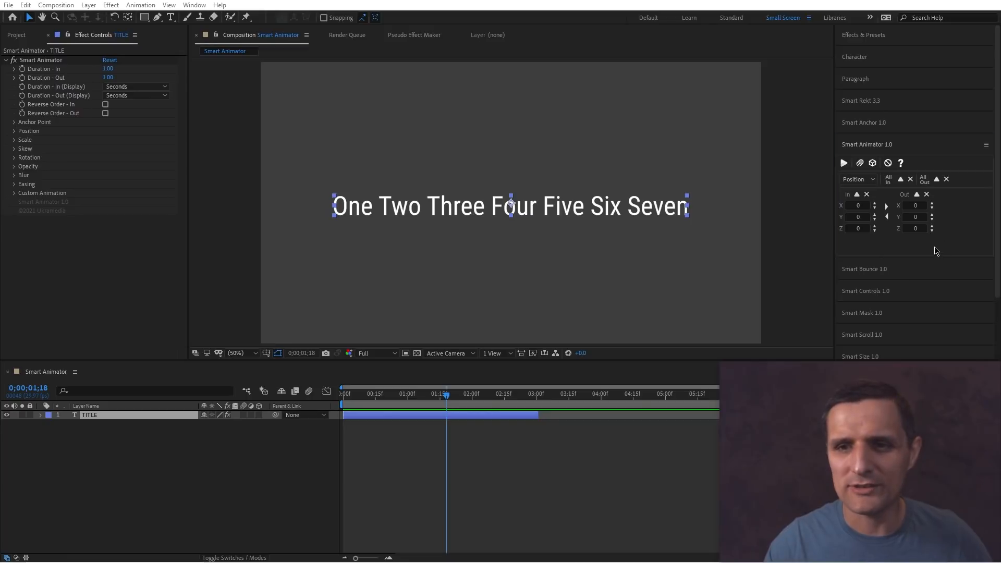
In Smart Animator, set Position In y to 200 and Out y to -200.
click(865, 217)
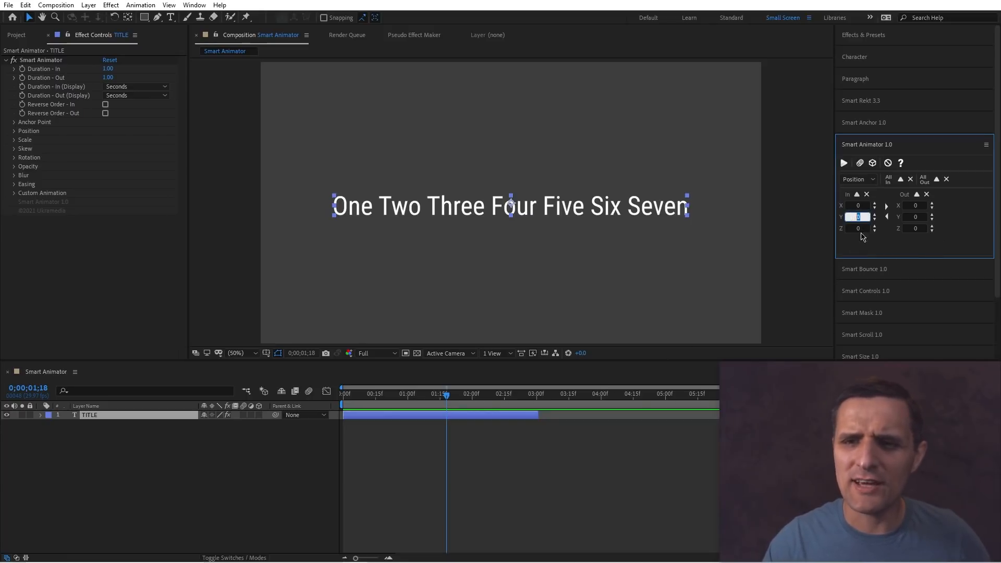
text(20)
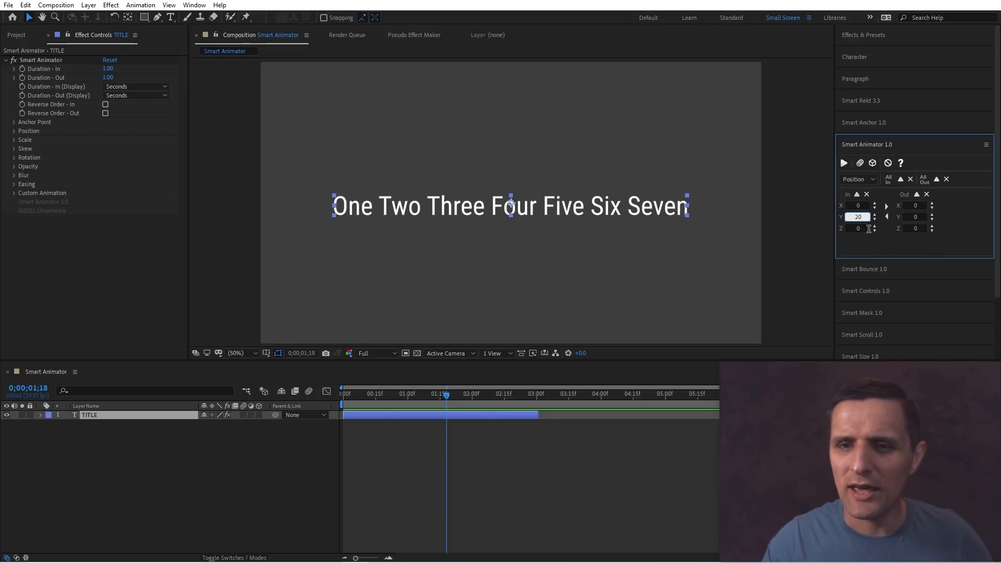
click(886, 206)
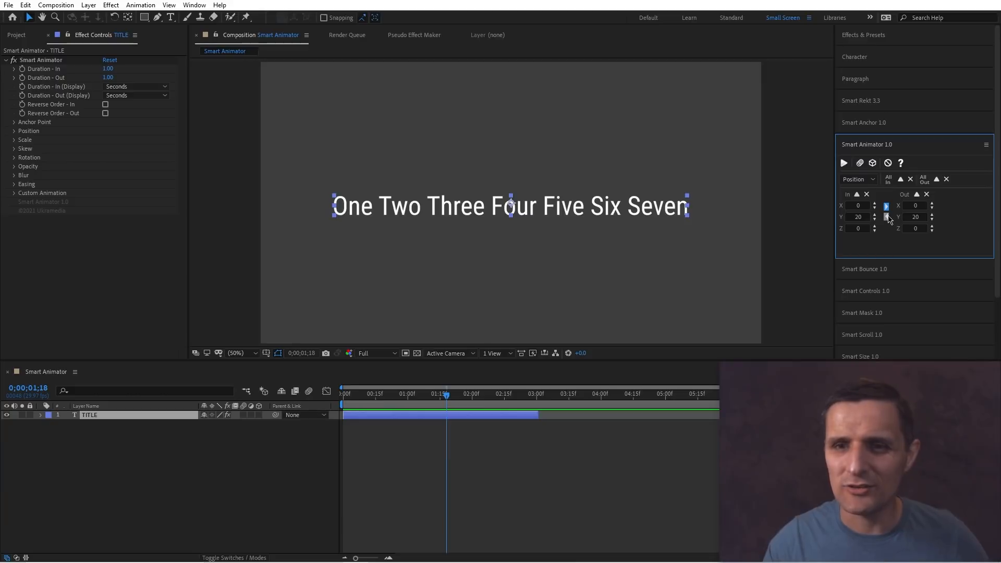
click(862, 222)
text(0)
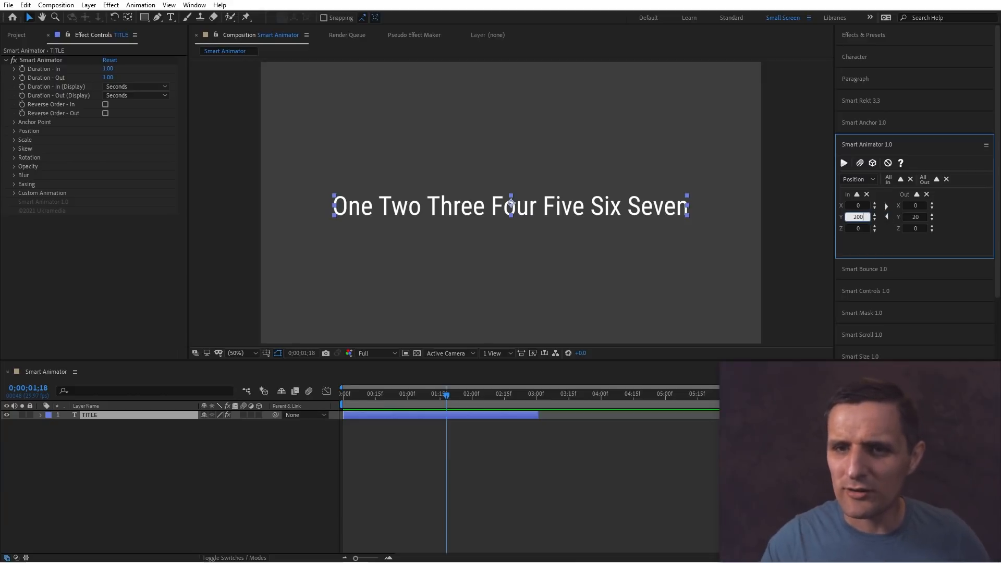
click(887, 206)
click(910, 215)
text(-200)
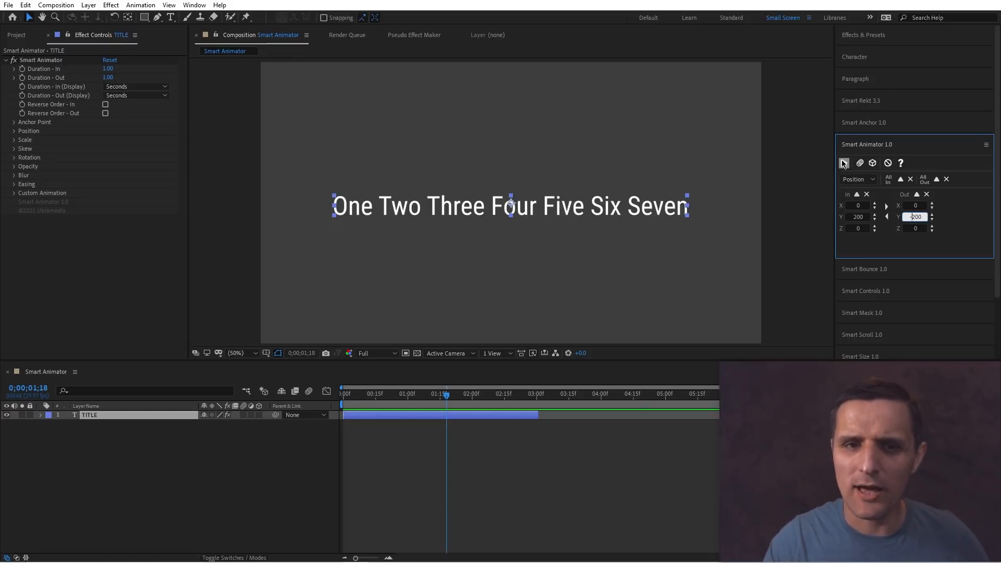
Apply Smart Animator to the title layer and preview the position animation from the start.
click(842, 161)
drag(446, 392, 330, 405)
key(space)
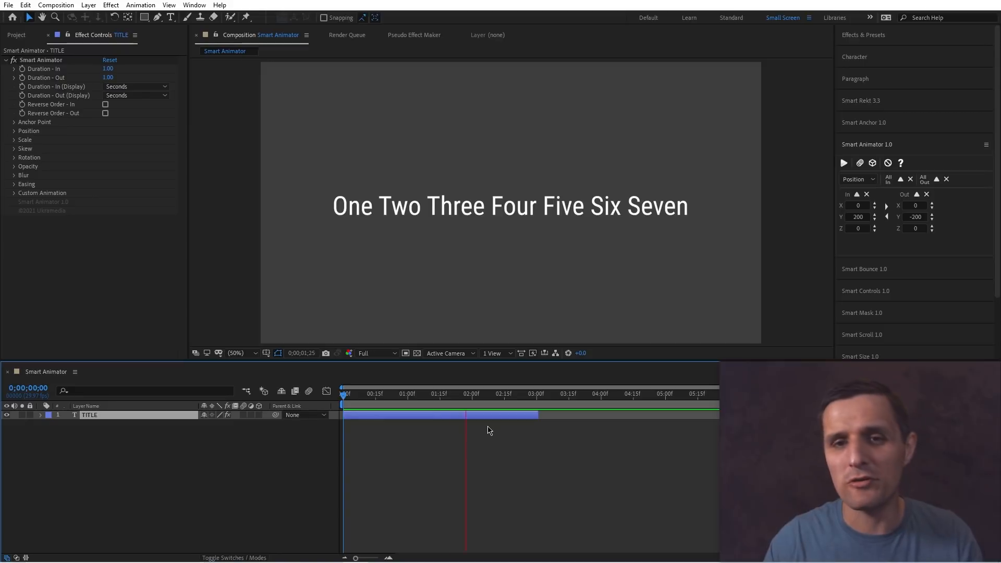
Switch Smart Animator to Blur and set the In and Out Y blur to 100.
click(857, 179)
click(855, 263)
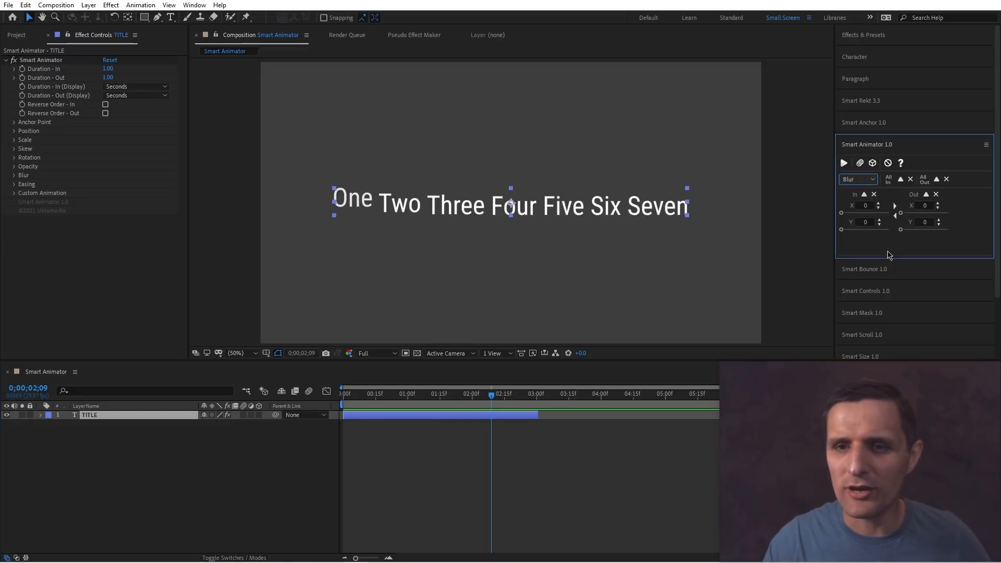
drag(850, 232, 894, 236)
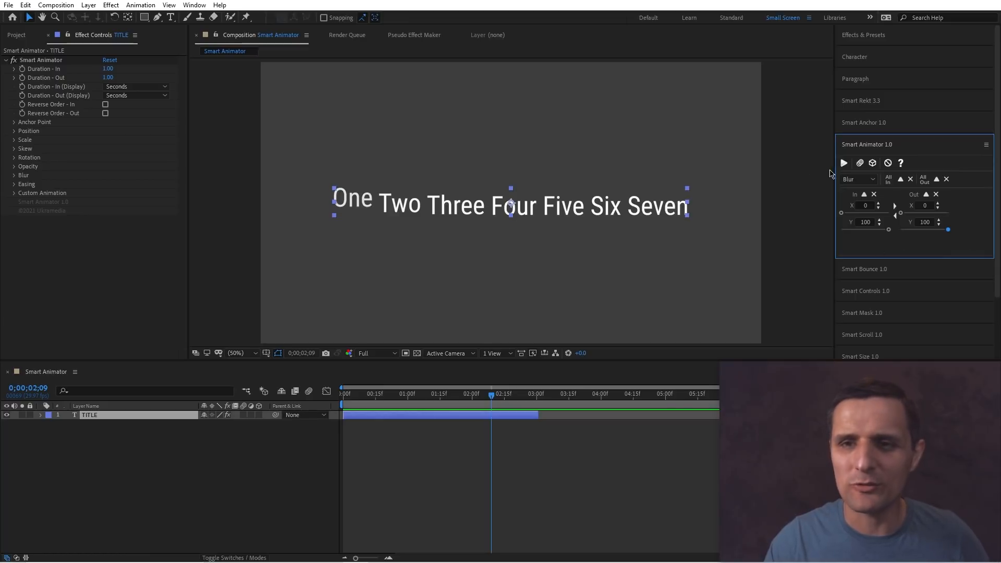
Apply the blur settings to the title layer and preview the animation from the start.
click(843, 162)
drag(346, 395, 380, 402)
key(space)
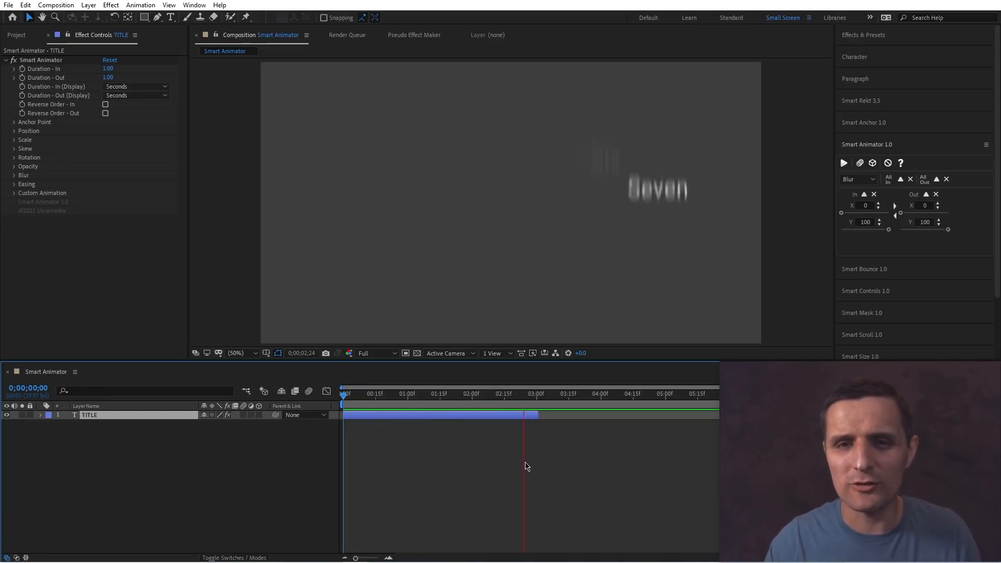
Switch Smart Animator to Scale and set the In Y scale to 500%.
click(436, 404)
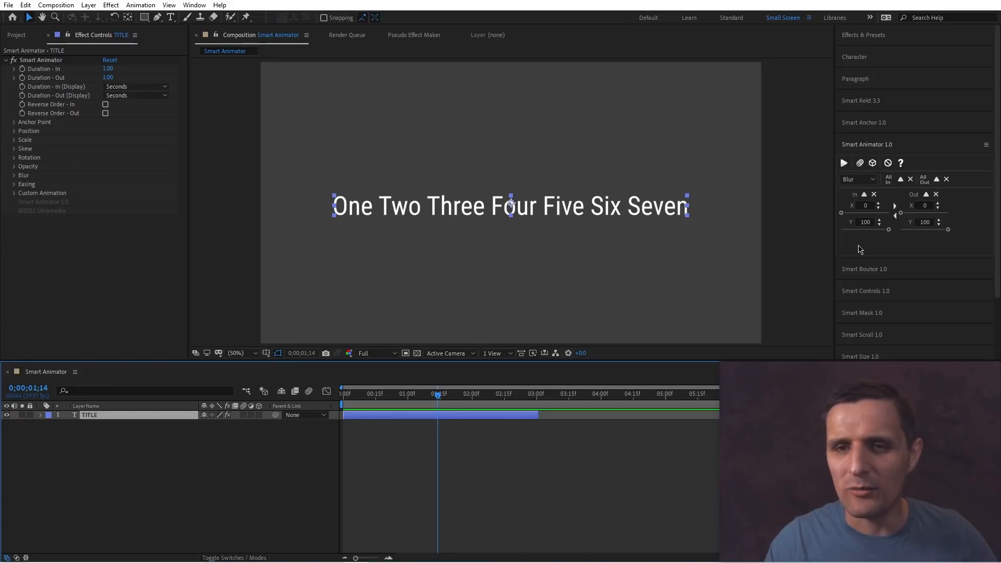
click(859, 179)
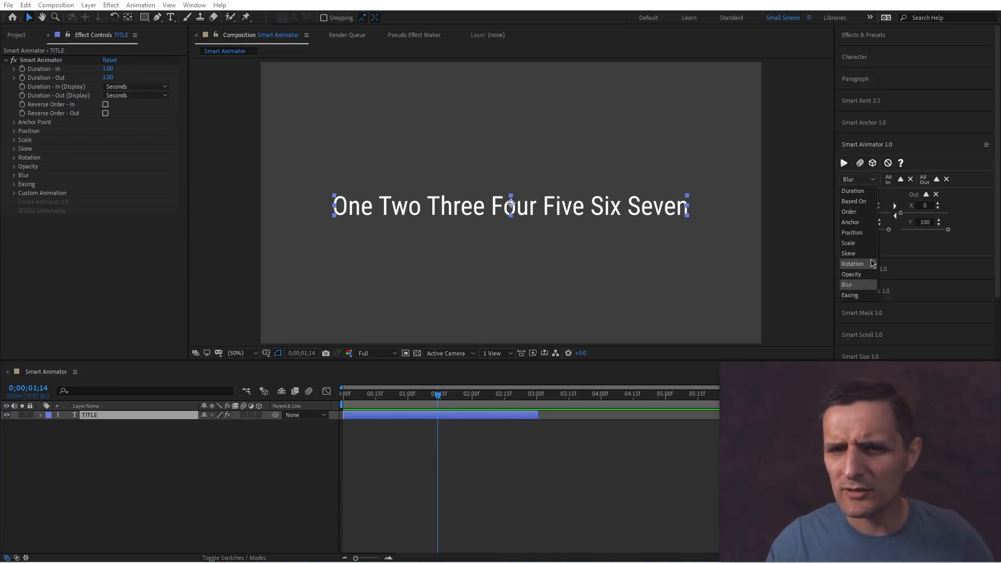
click(859, 242)
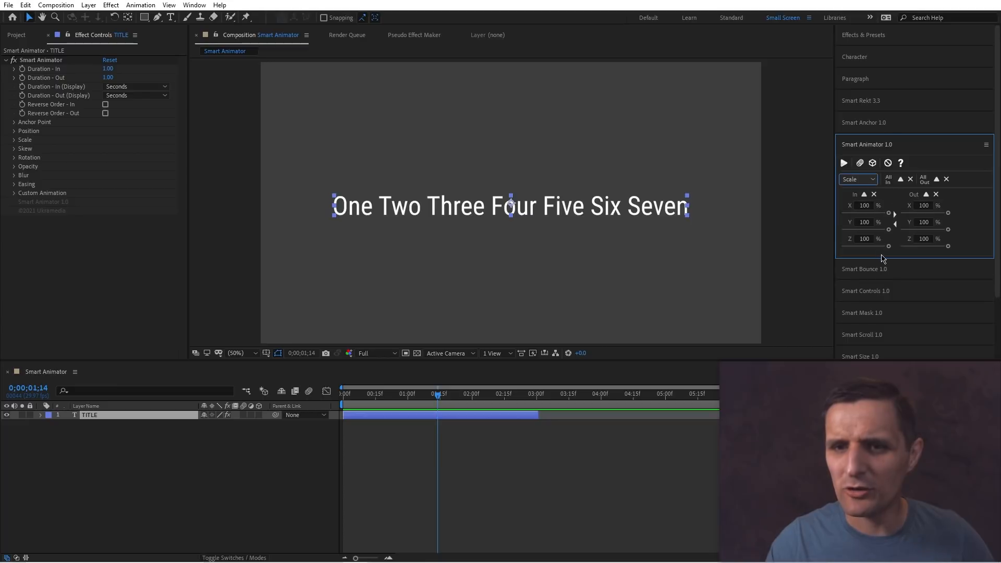
click(866, 221)
text(500)
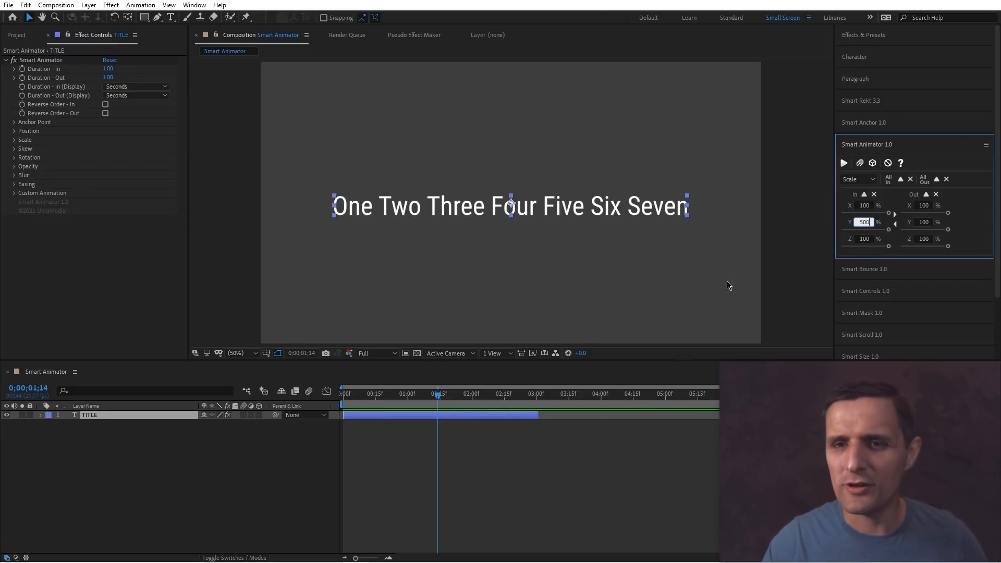
Apply the scale settings to the title layer, preview it, and open the property list again.
click(844, 162)
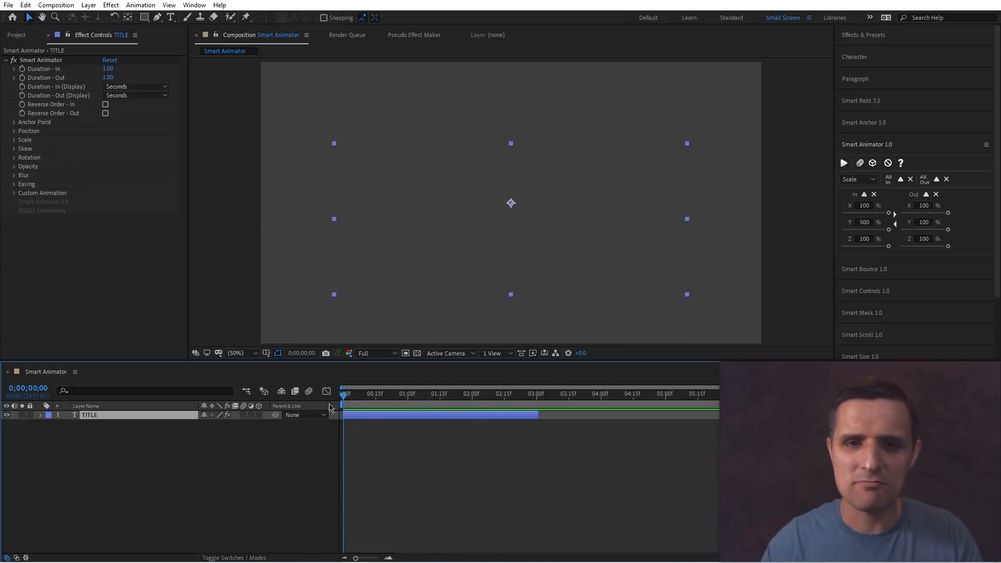
key(space)
click(865, 181)
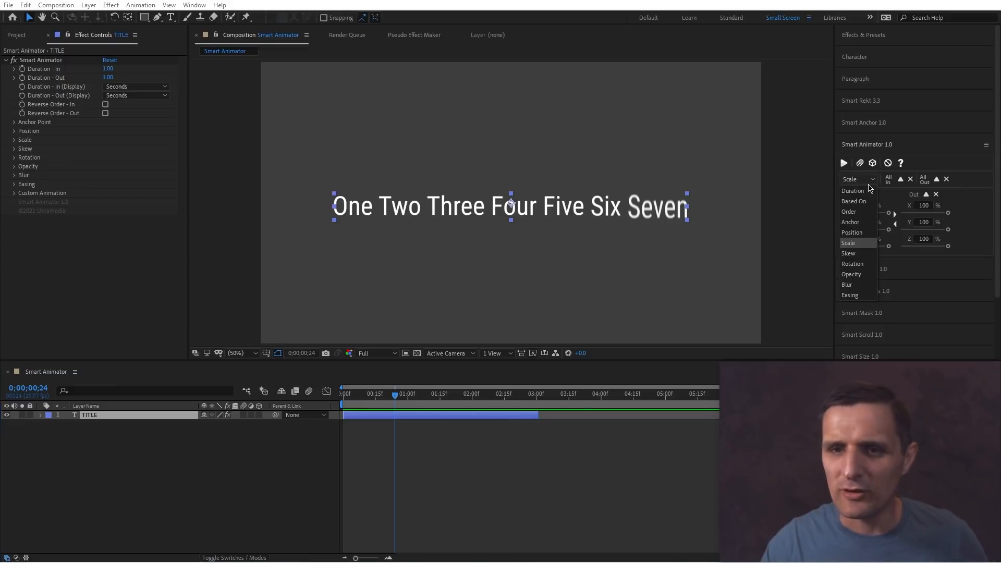
Switch Smart Animator to Position, set the In Y position to 500, apply it to the title layer and preview.
click(860, 234)
click(865, 216)
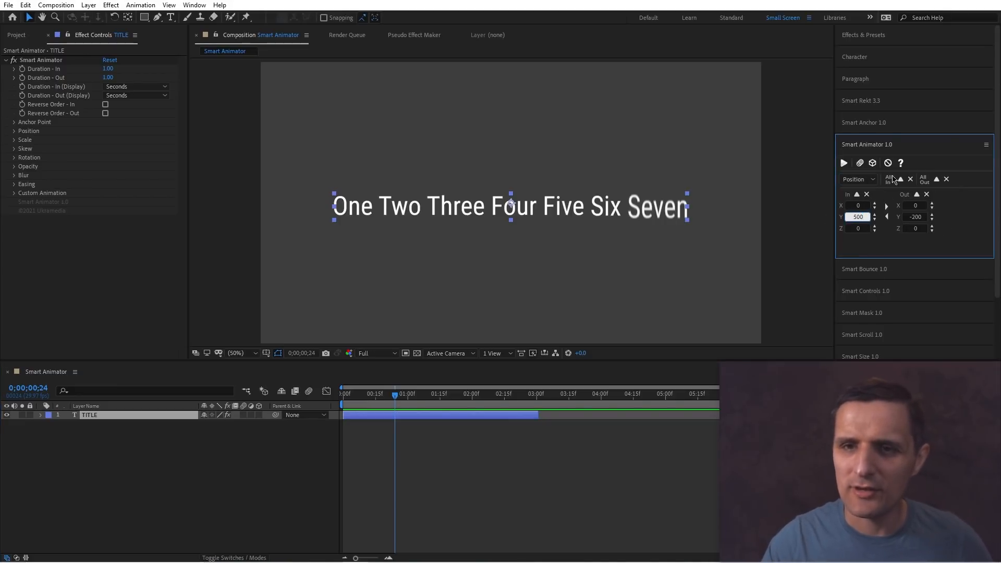
text(500)
click(900, 179)
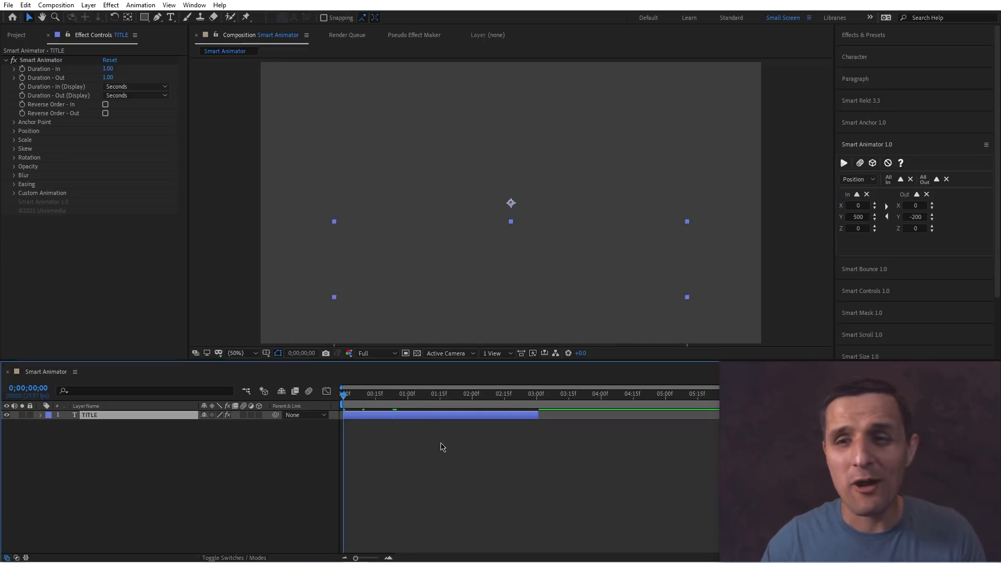
key(space)
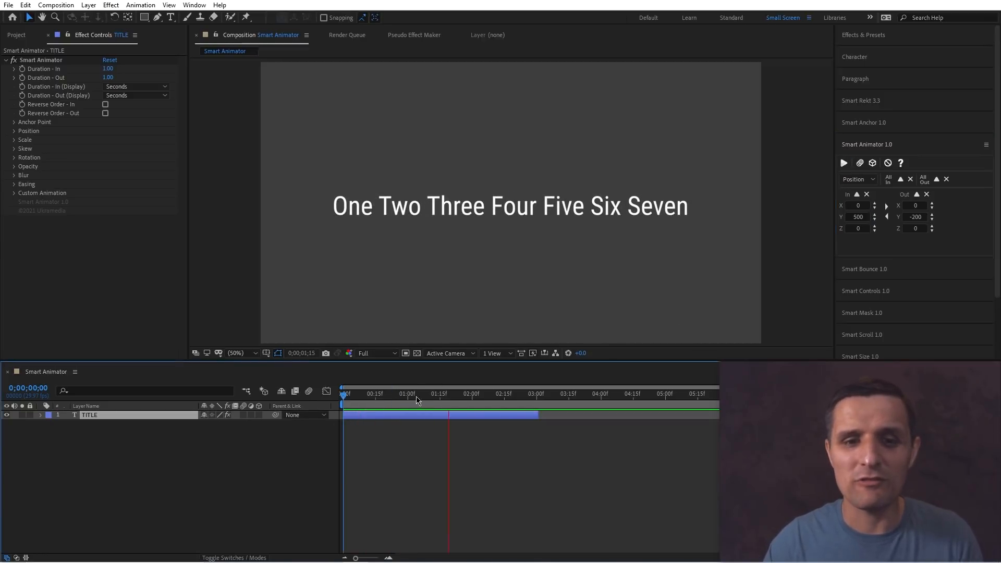
key(space)
click(410, 395)
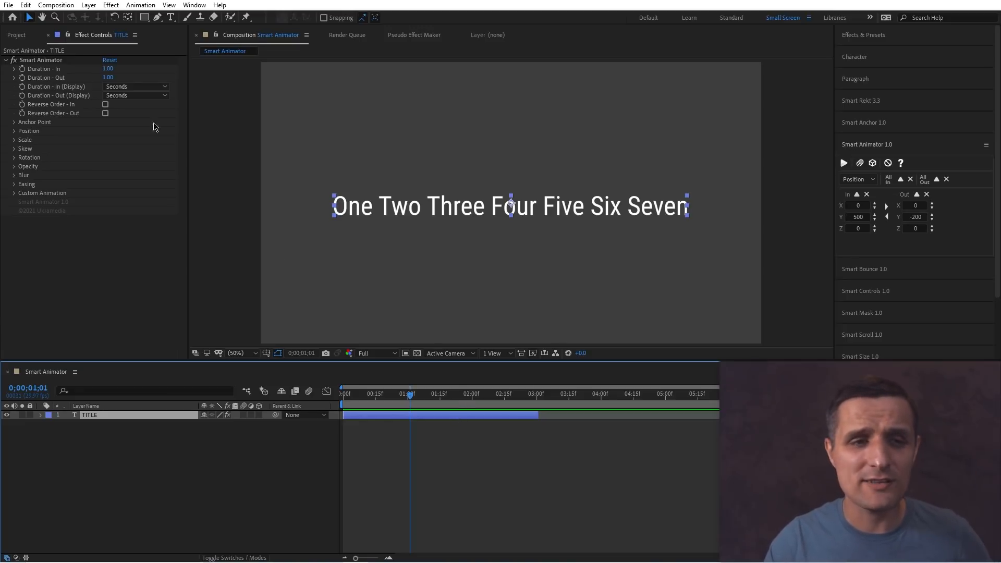
Set the In Y position to 1000, apply it to the title layer again and preview the animation.
click(15, 131)
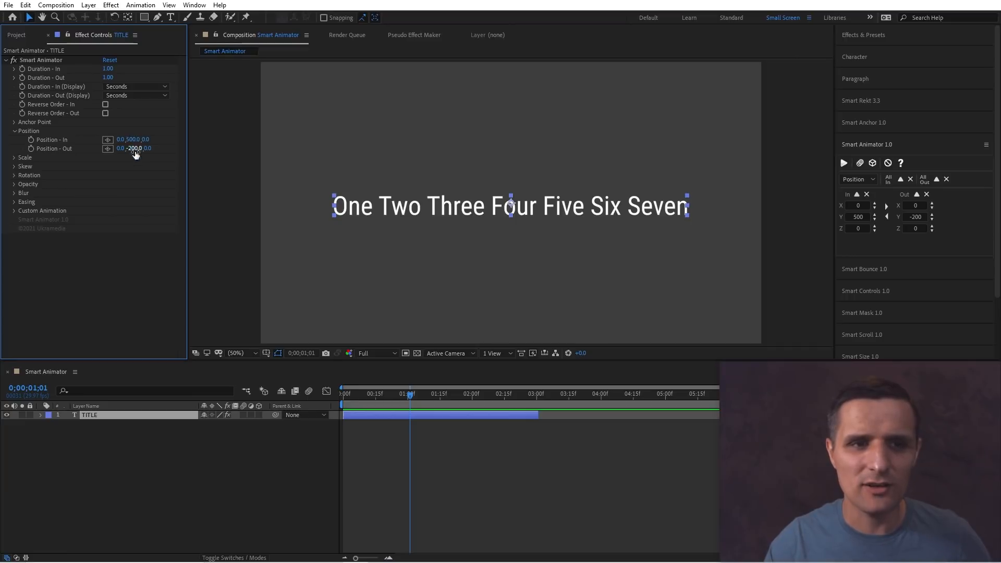
click(857, 217)
text(10)
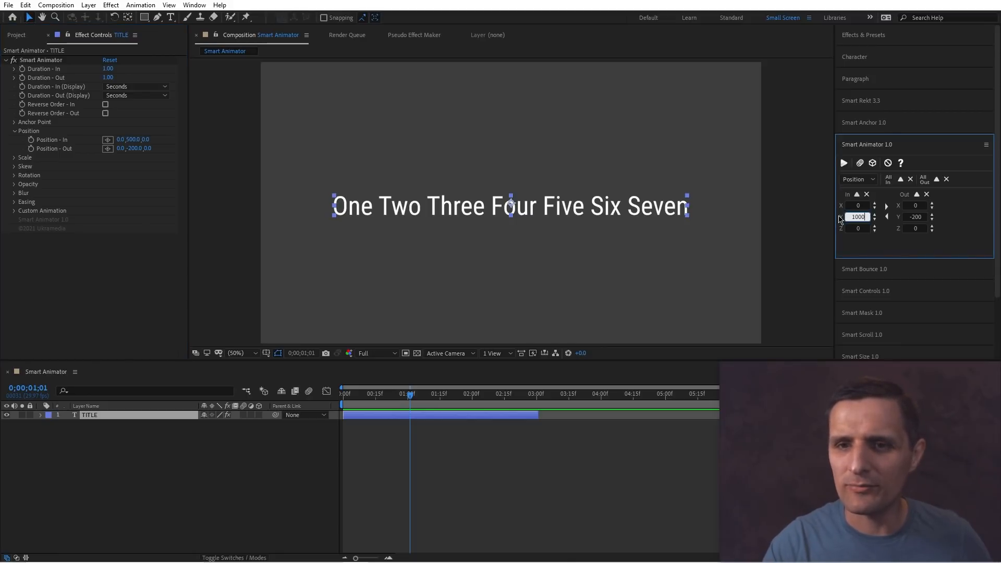
click(844, 163)
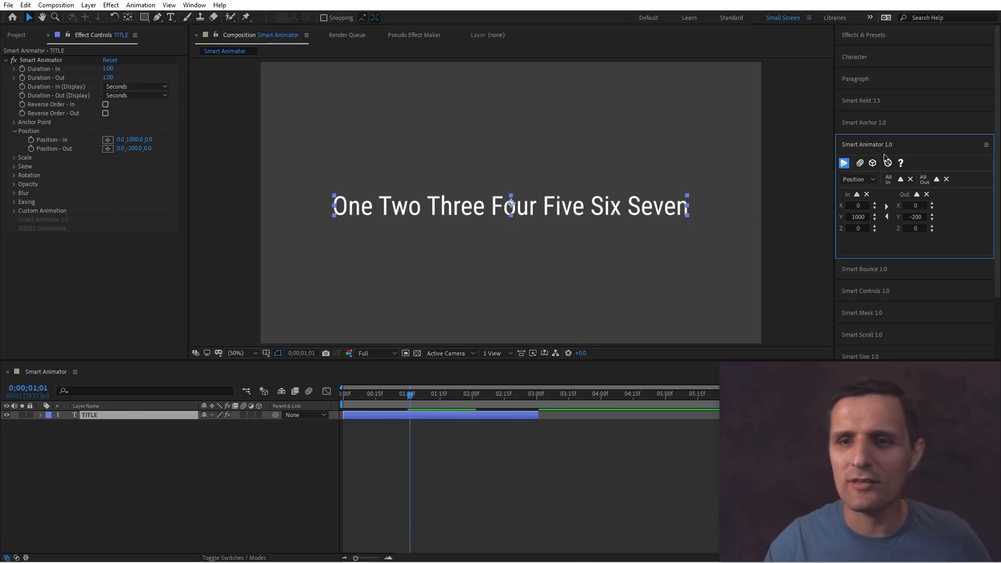
click(399, 421)
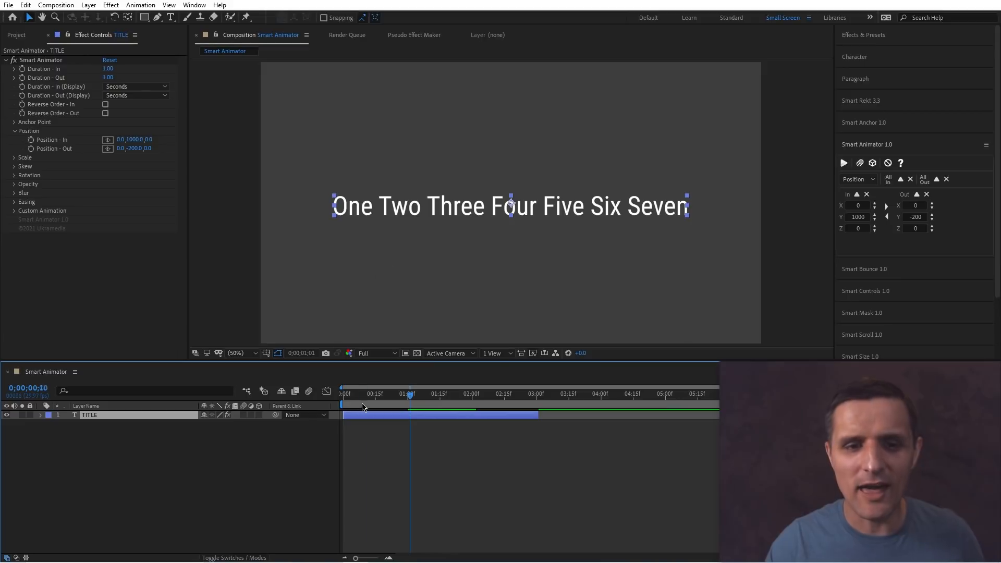
key(space)
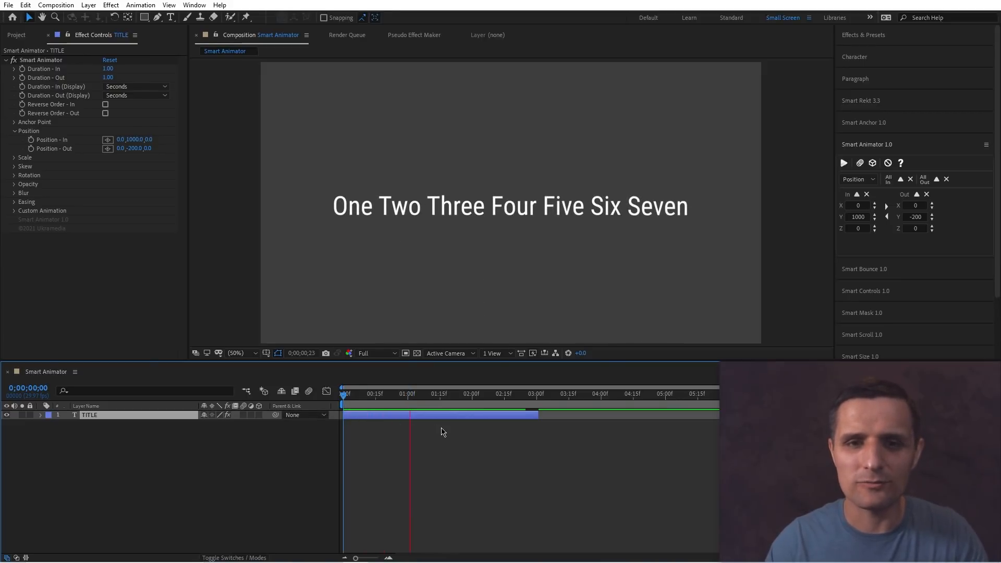
key(space)
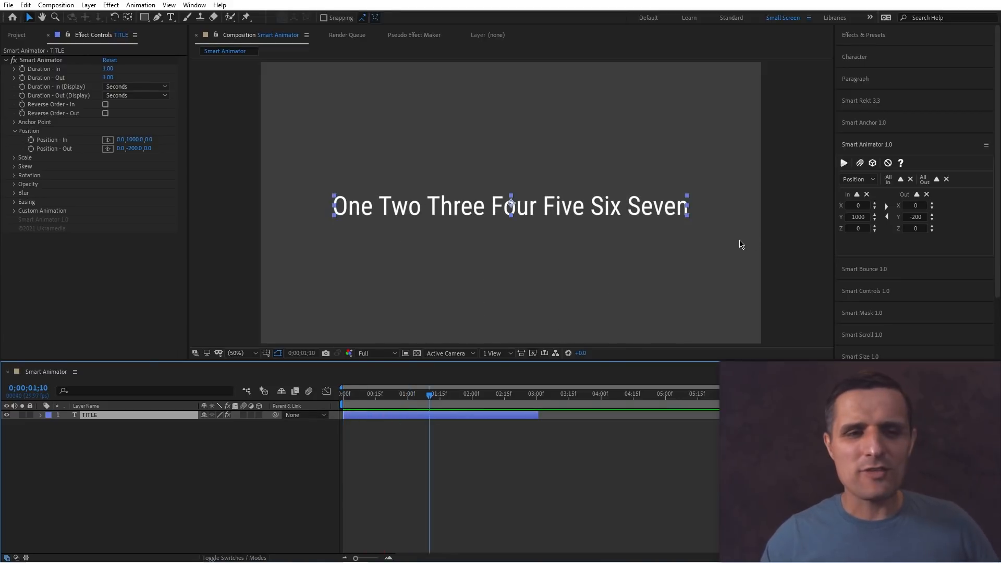
Switch Smart Animator to Skew, set the In skew to 32 with an axis of 55, and apply it.
click(868, 180)
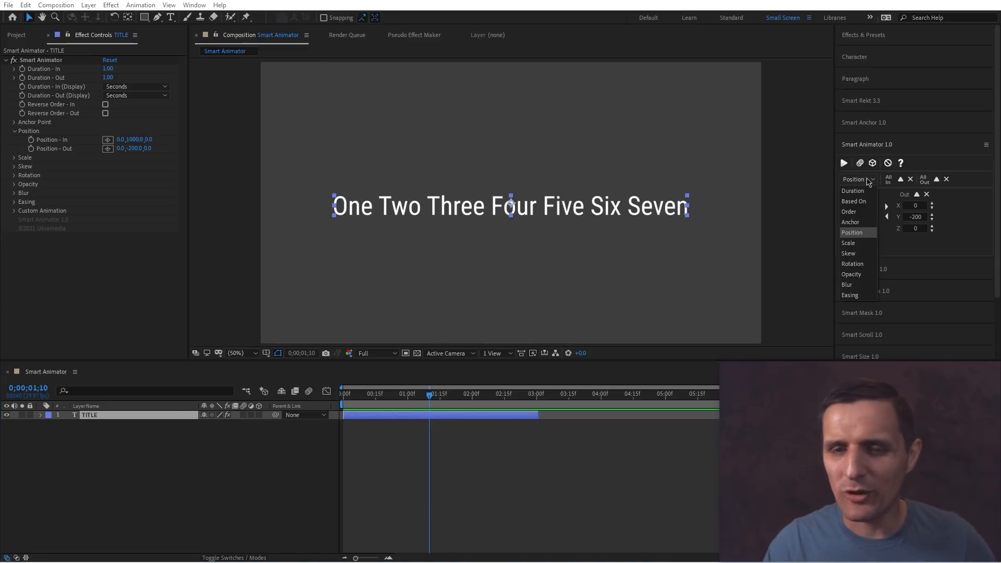
click(875, 252)
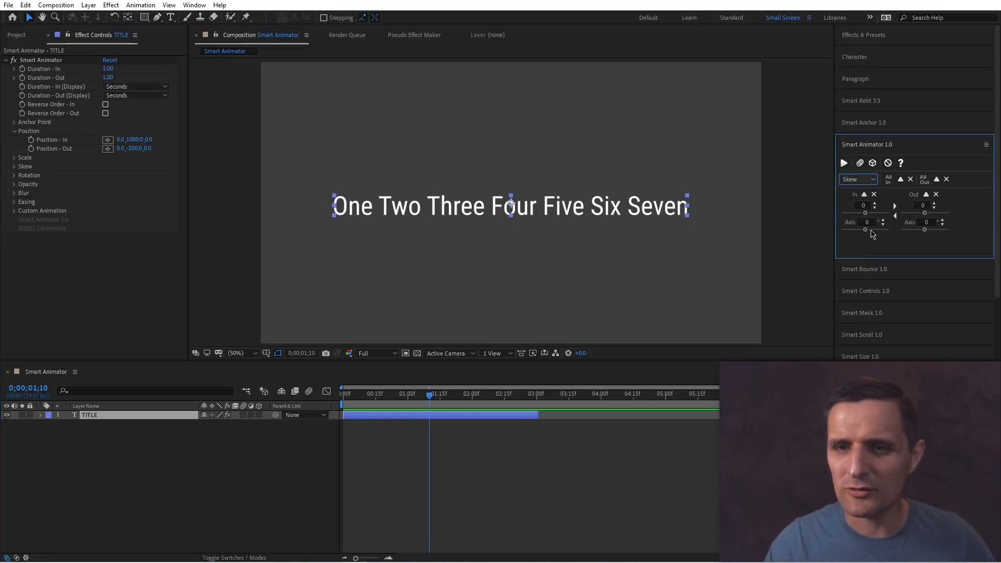
drag(871, 230, 875, 229)
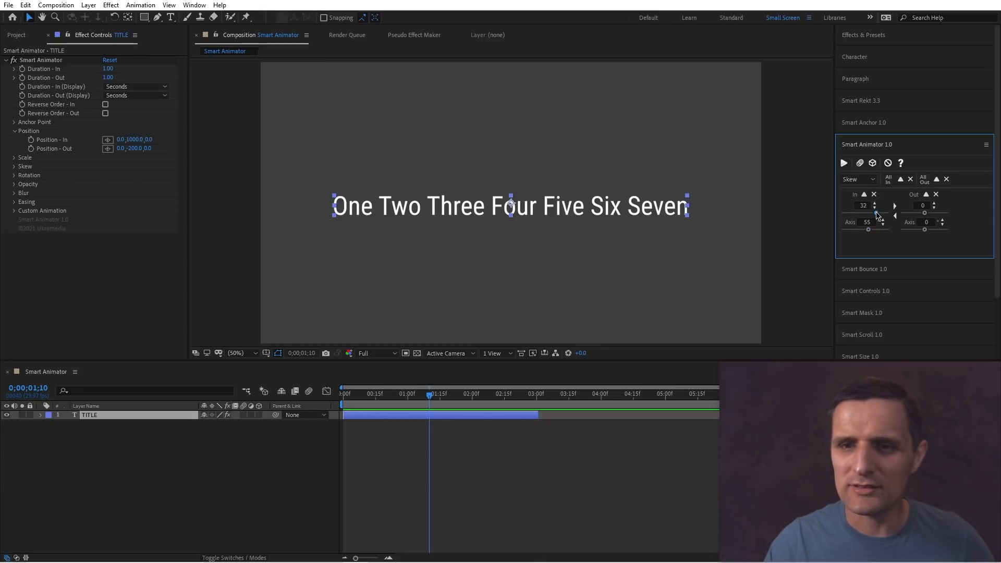
click(844, 164)
drag(428, 397, 384, 403)
click(909, 179)
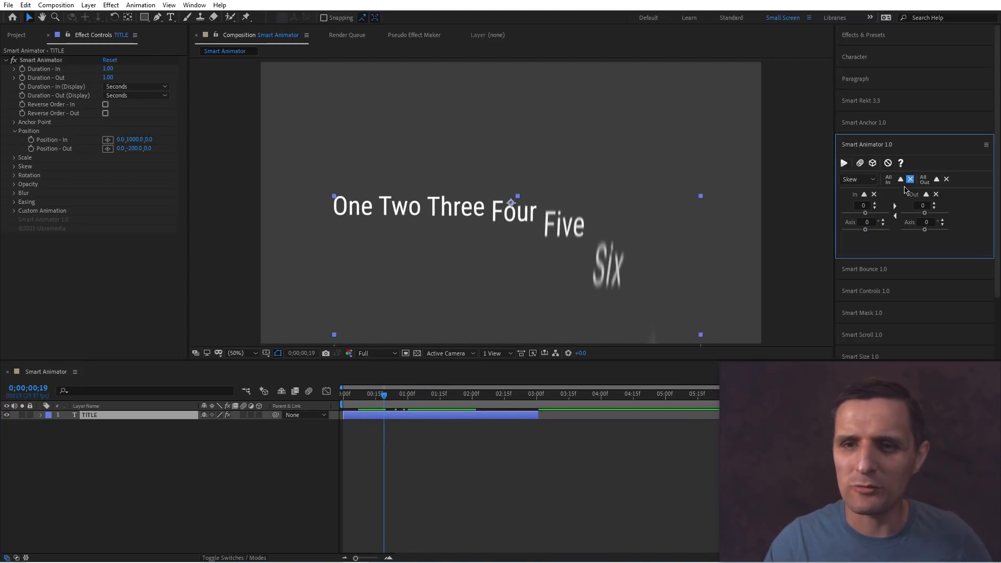
Switch Smart Animator to Rotation and apply an In Z rotation of 158 to the title layer.
click(874, 181)
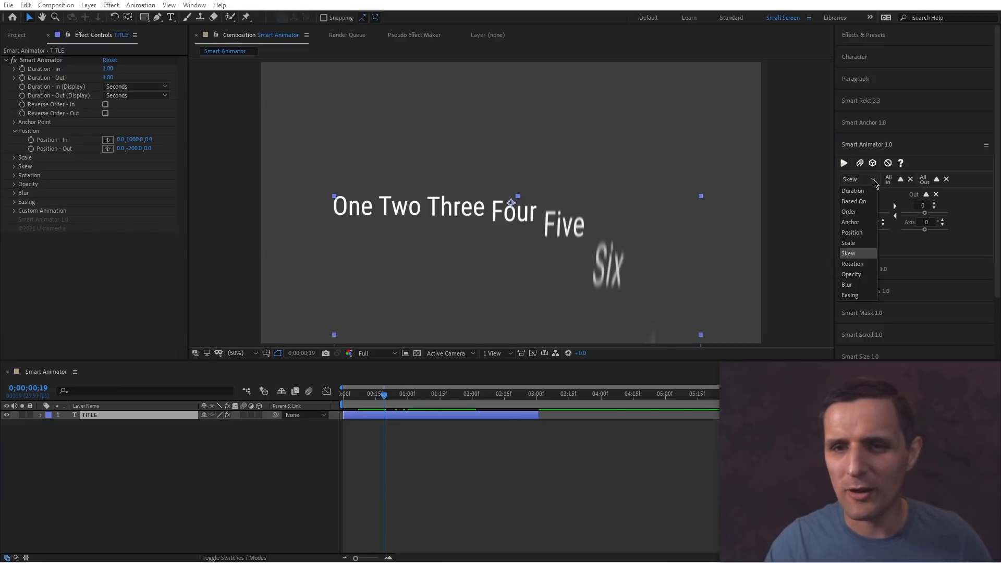
click(852, 264)
click(843, 163)
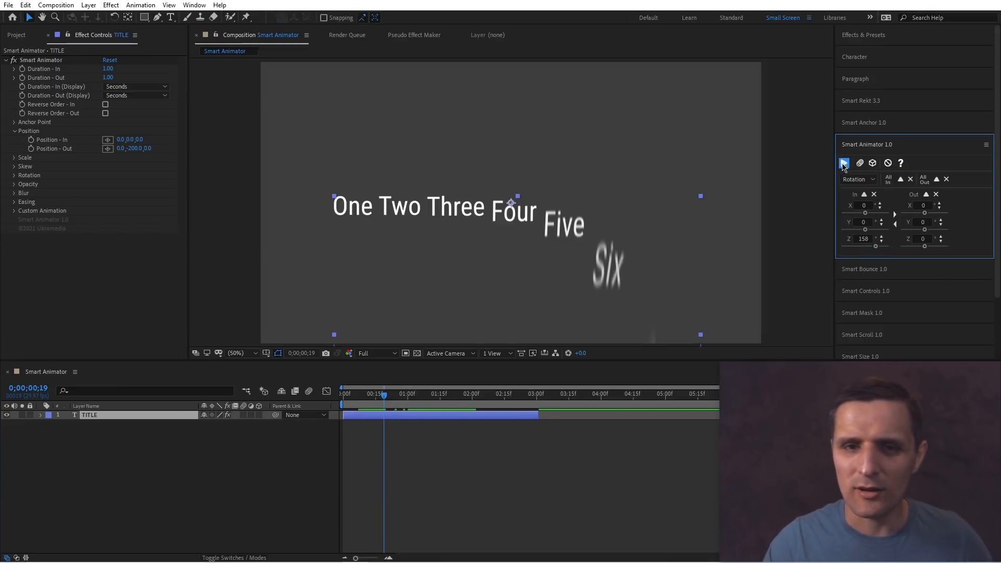
mouse_move(384, 394)
mouse_down()
mouse_move(357, 396)
mouse_move(393, 399)
mouse_up()
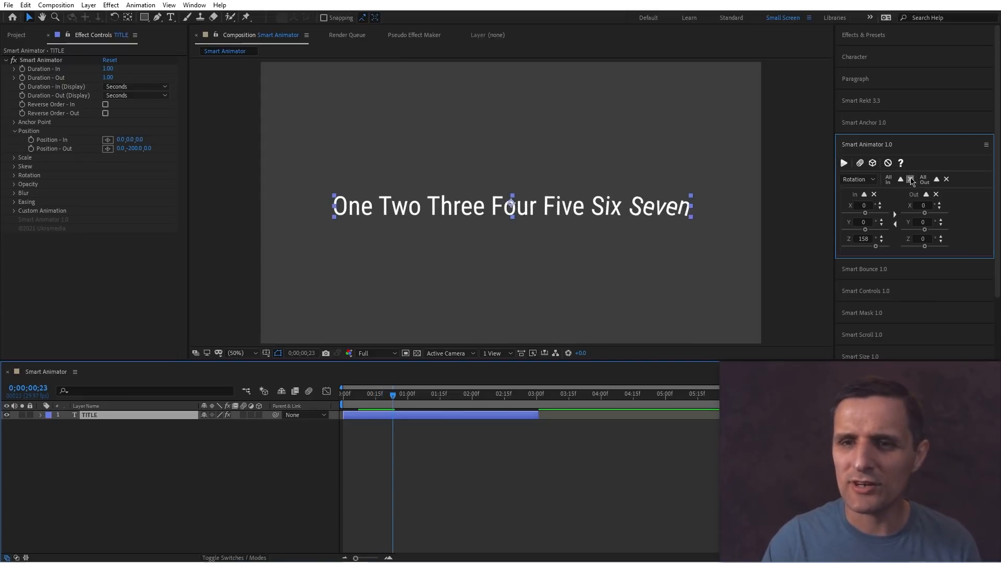
Set the In animation to be based on Characters.
click(858, 180)
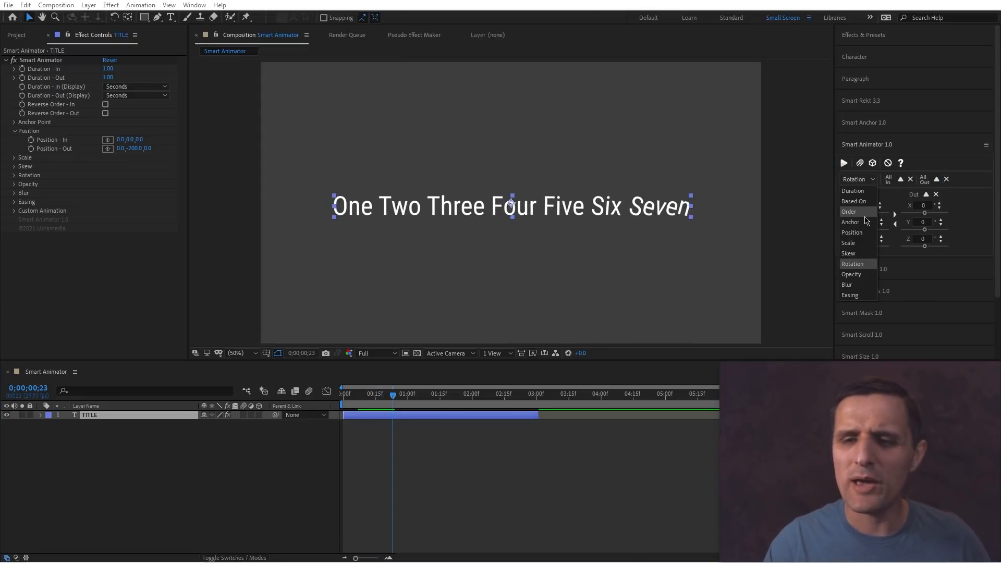
click(854, 201)
click(861, 206)
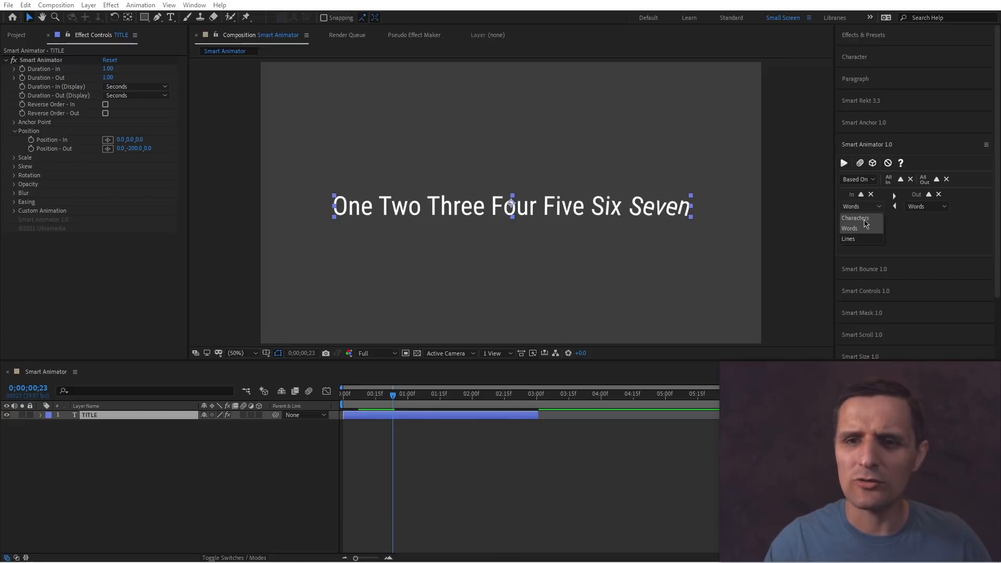
click(867, 228)
Switch to Position, set the In Y to 200 and the Out Y to -200, apply and preview.
click(857, 179)
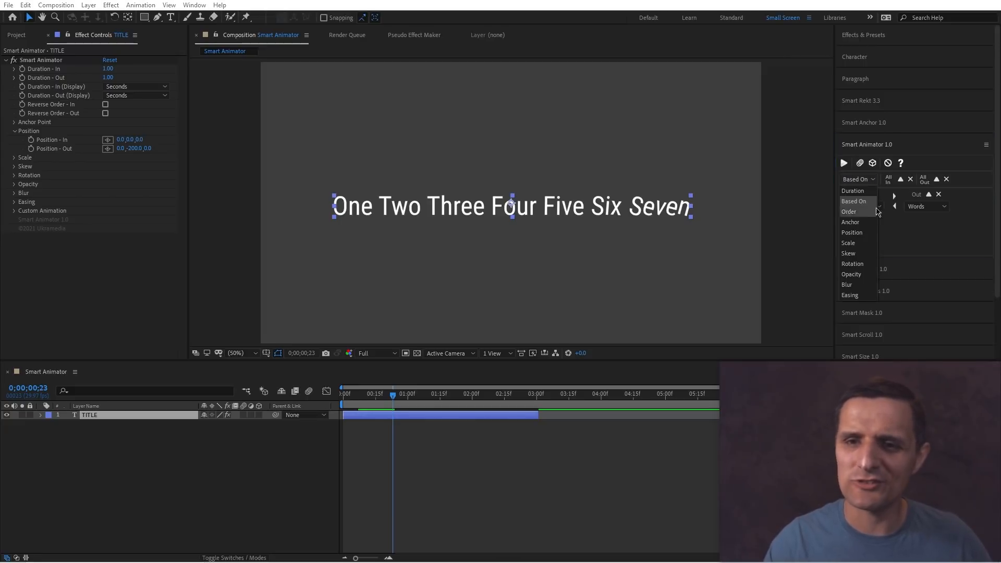
click(851, 232)
click(846, 219)
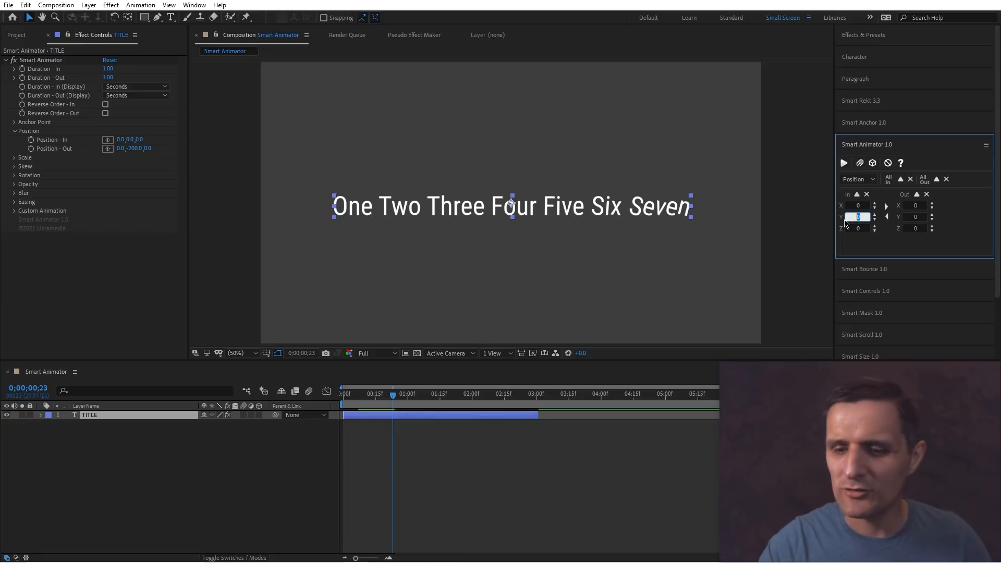
text(200)
click(922, 217)
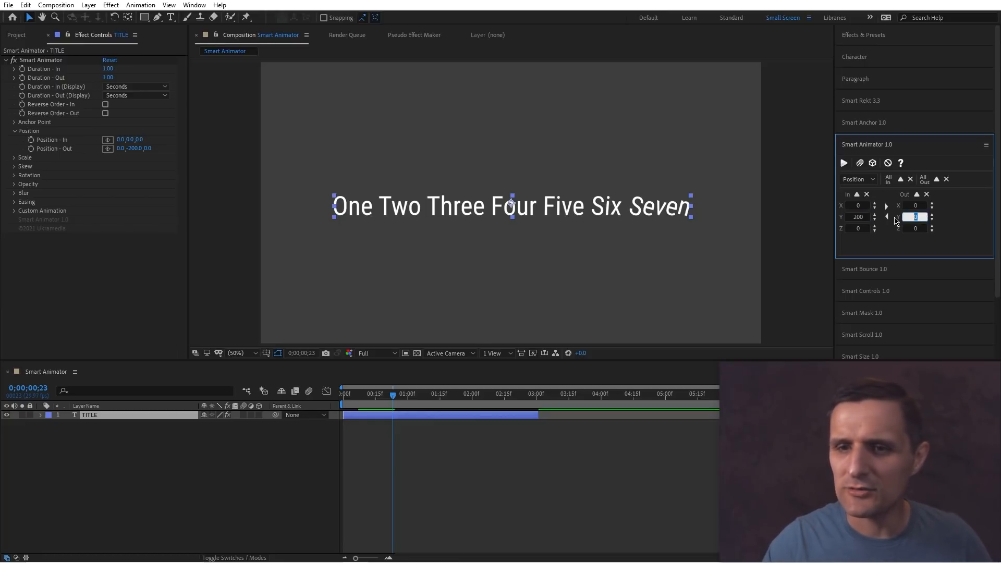
text(-200)
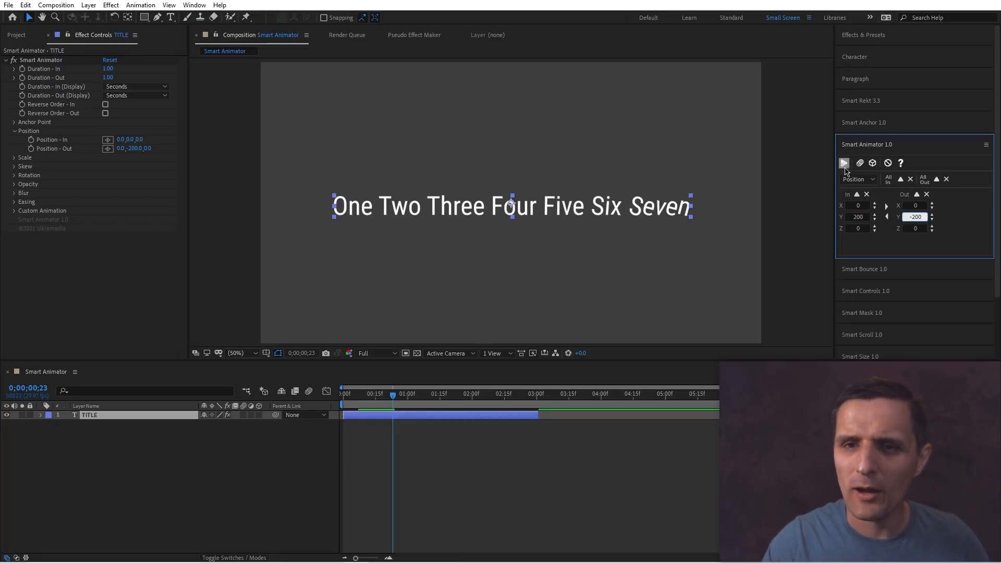
click(844, 163)
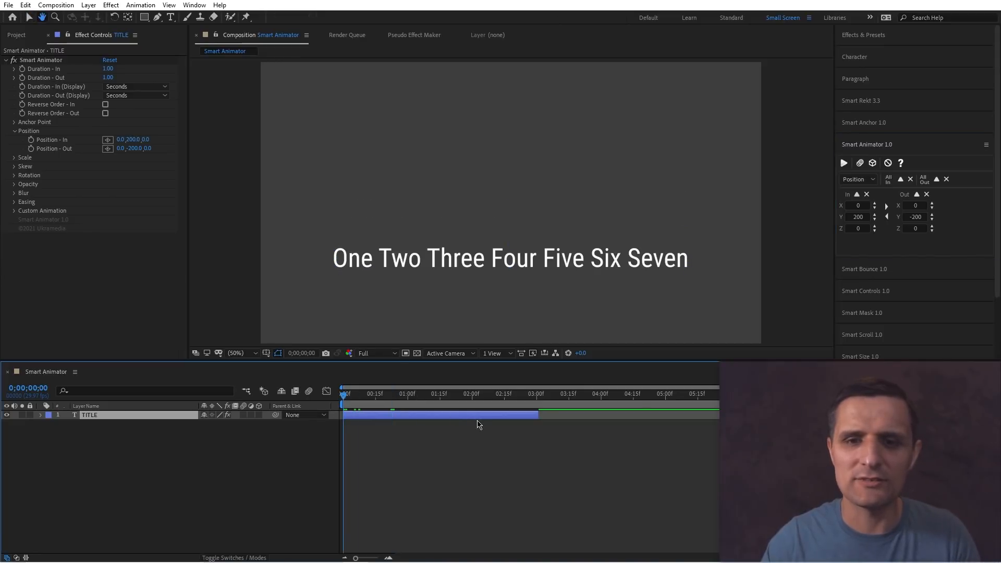
key(space)
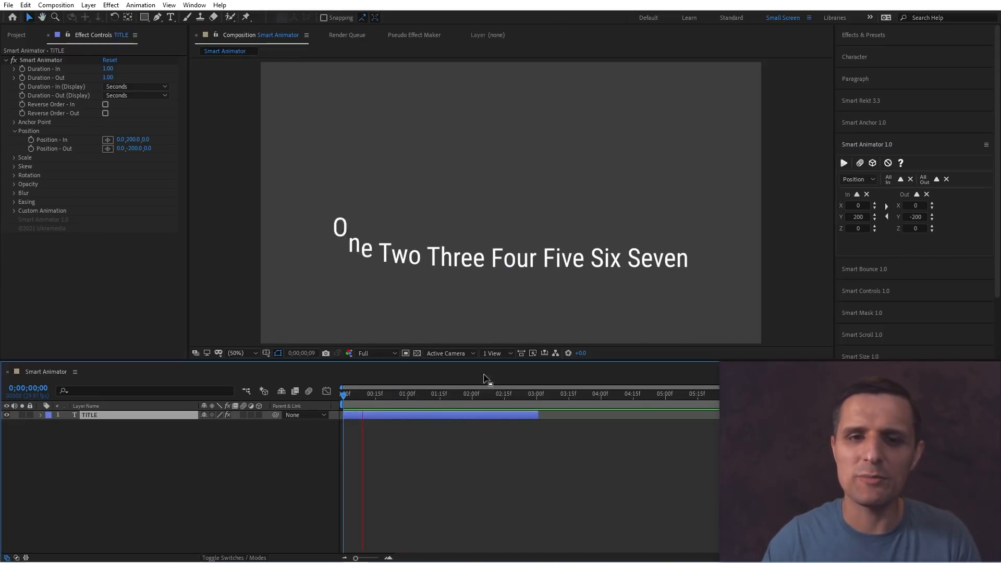
key(space)
Switch to Rotation, set the In Z rotation to -190, apply it to the title layer and preview.
click(856, 180)
click(862, 204)
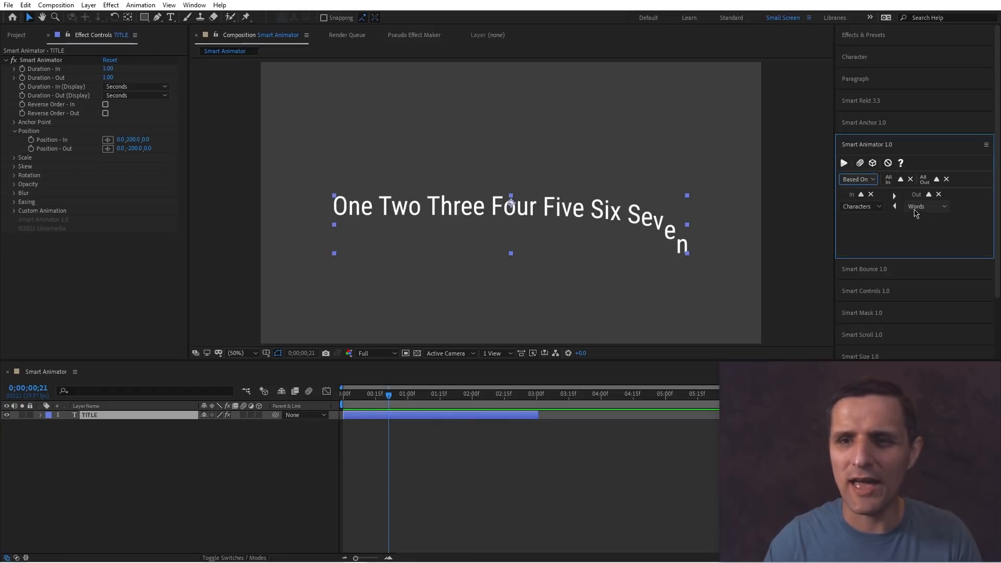
drag(418, 396, 333, 400)
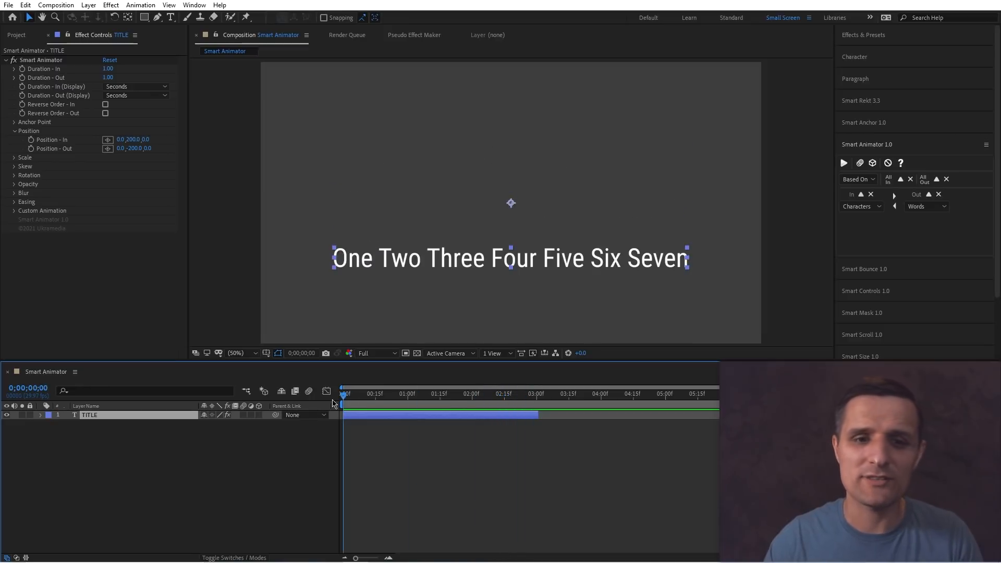
click(857, 178)
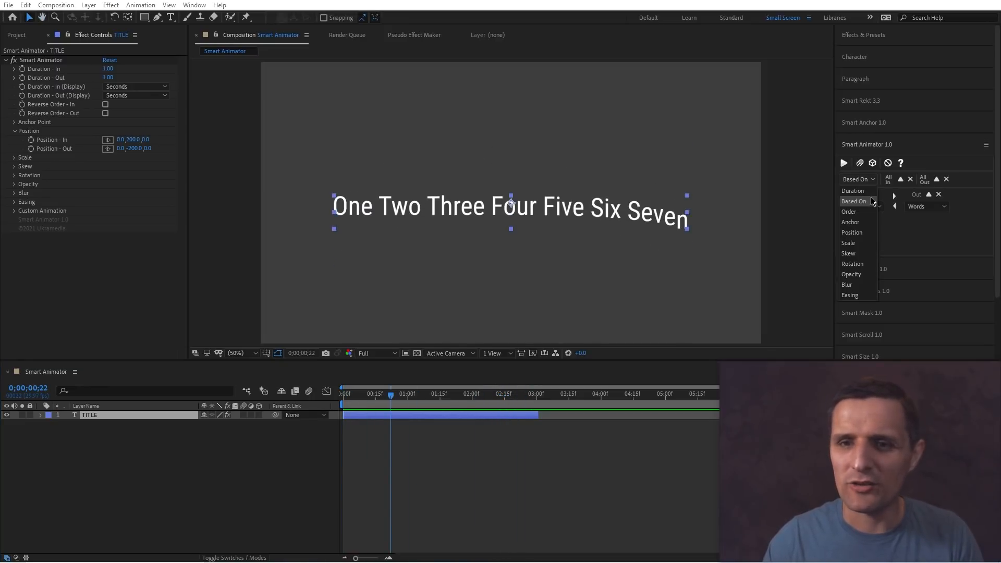
click(869, 264)
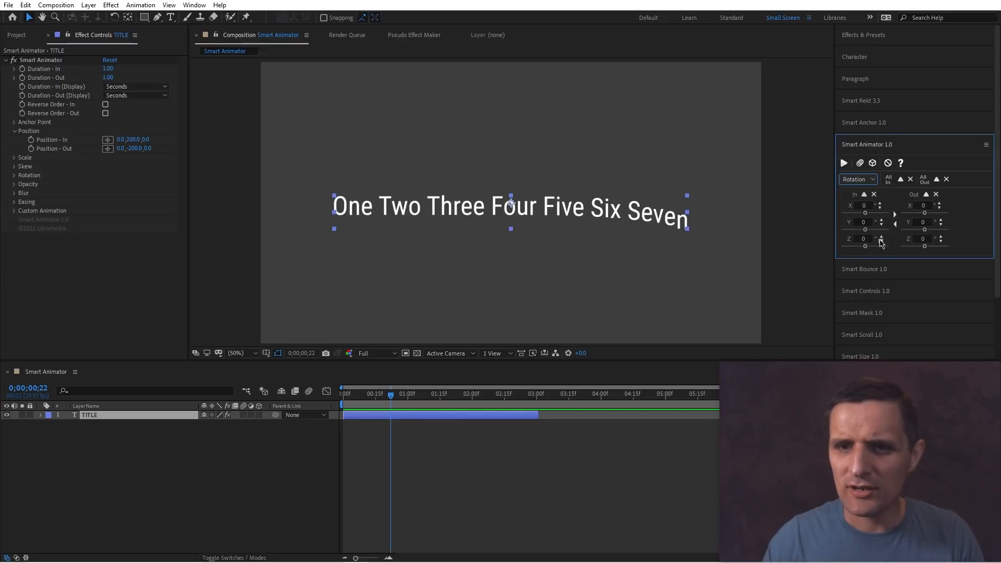
drag(868, 248, 855, 248)
click(863, 194)
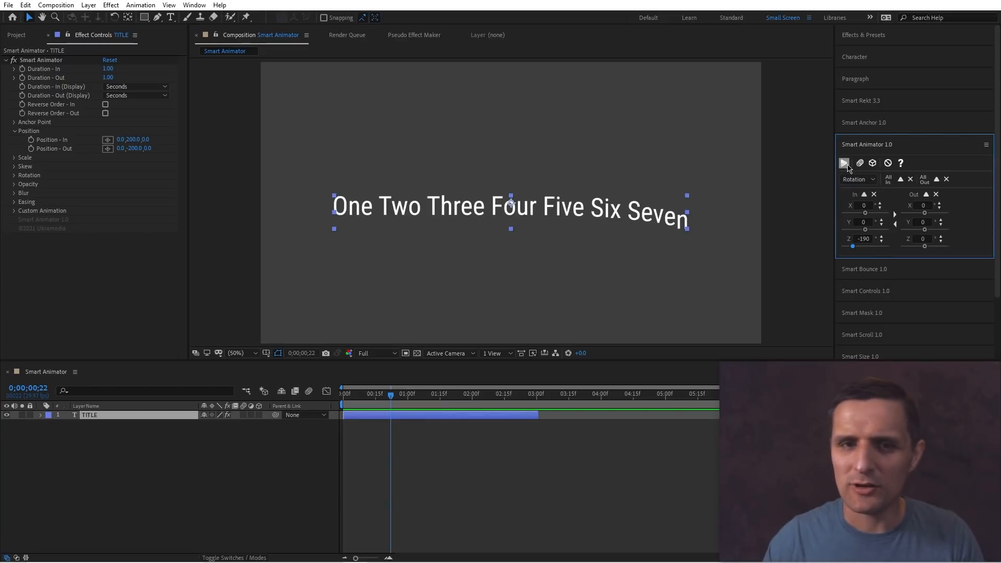
click(493, 437)
key(space)
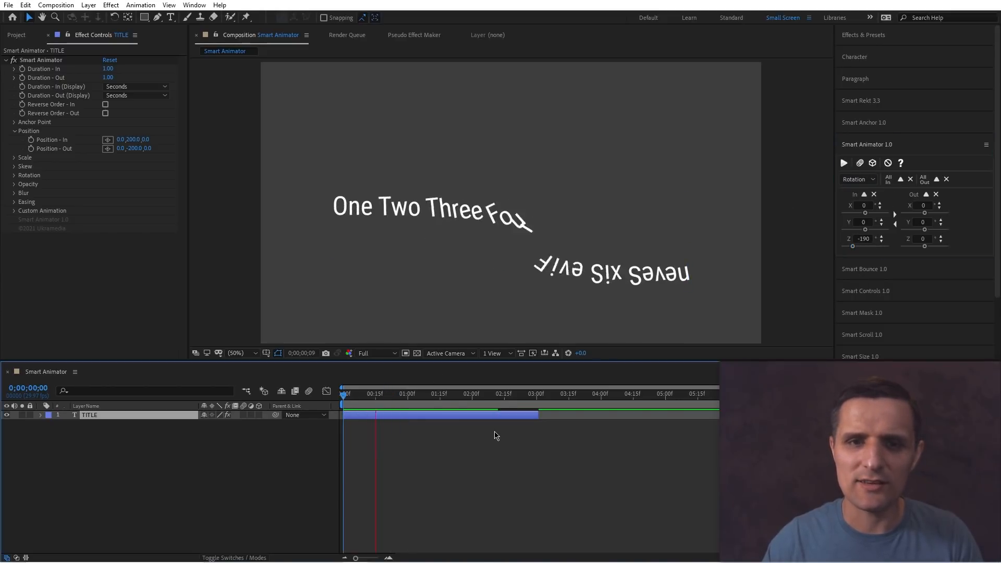
key(space)
Switch Smart Animator to Opacity, apply it to the title layer and preview the fade.
click(857, 179)
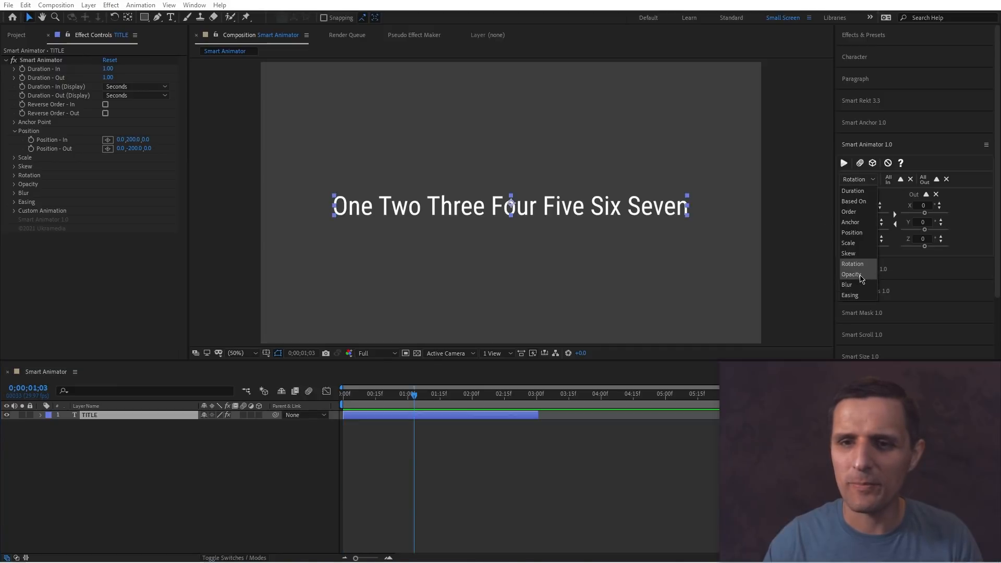
click(858, 274)
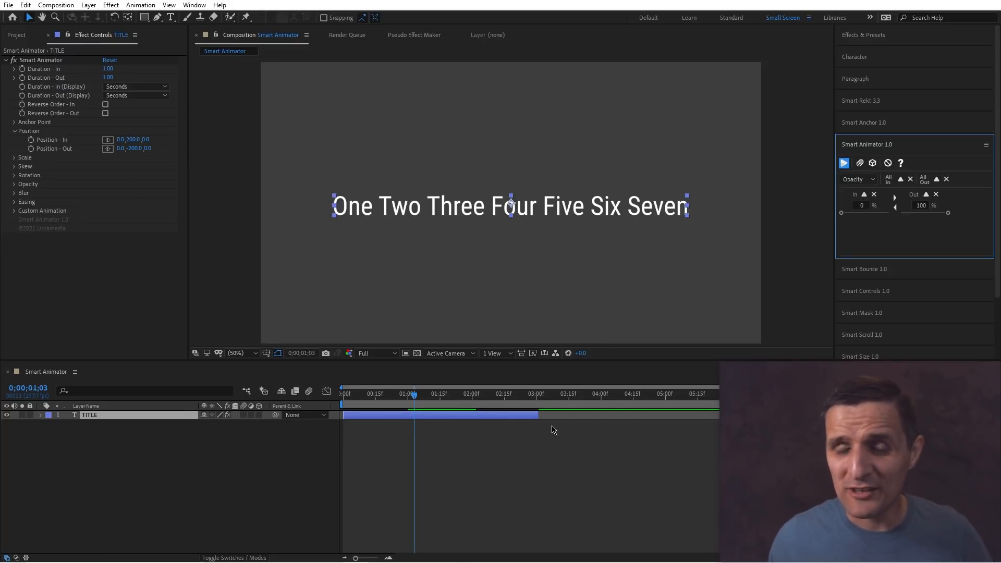
drag(414, 395, 369, 406)
key(space)
key(space)
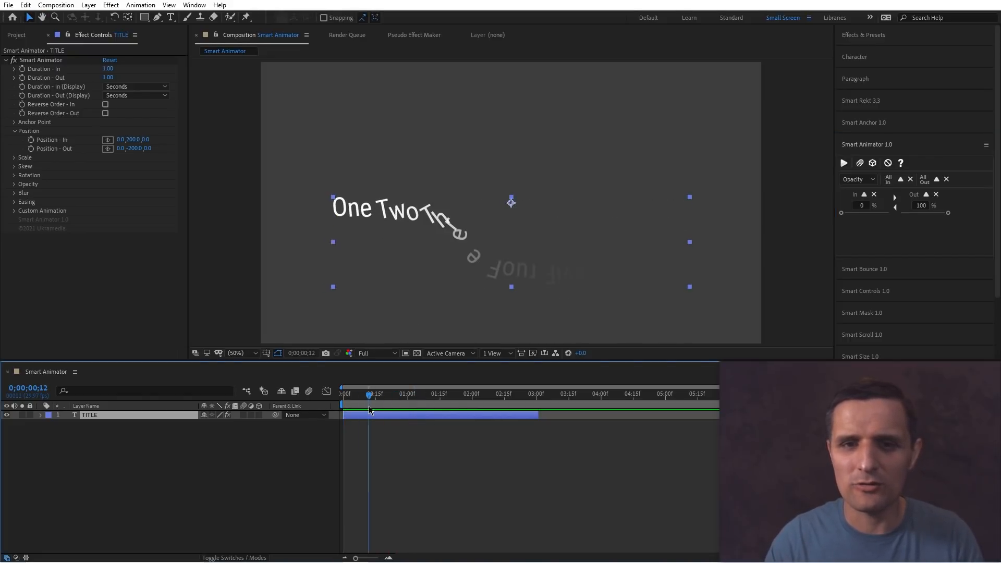
Switch back to Rotation and apply all-zero rotation values to the title layer.
click(860, 182)
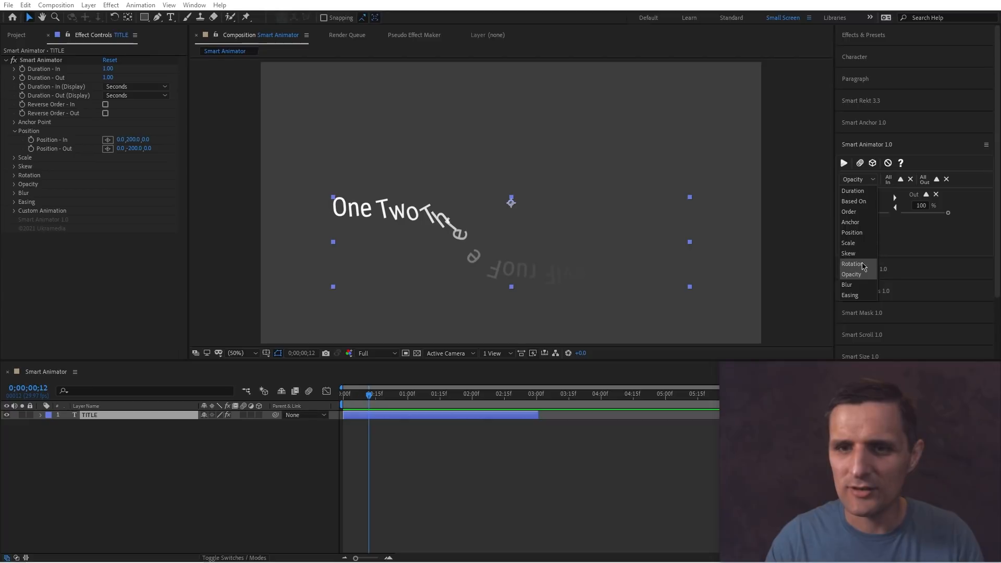
click(857, 265)
click(844, 162)
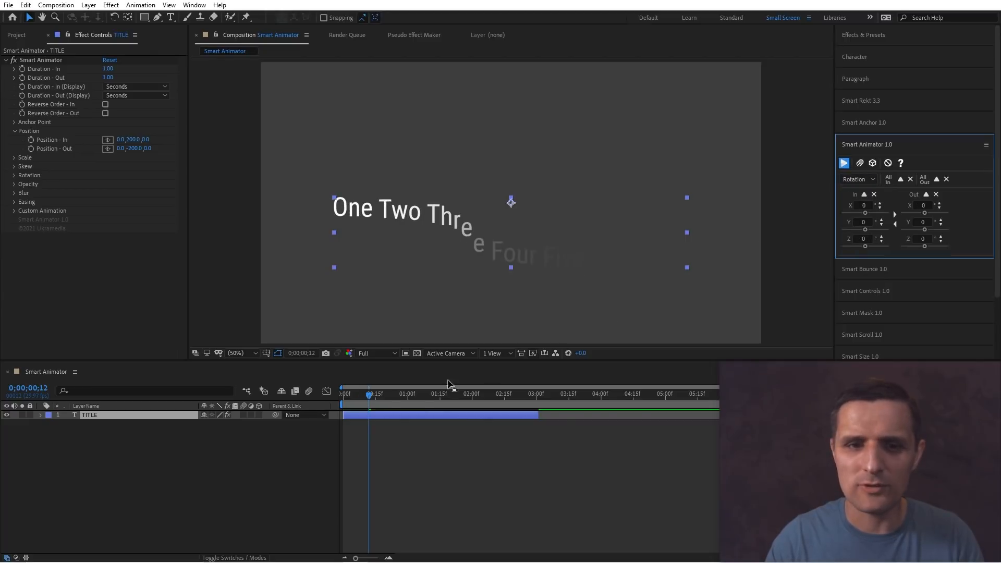
Switch Smart Animator to Order and replay the title animation from the start.
key(space)
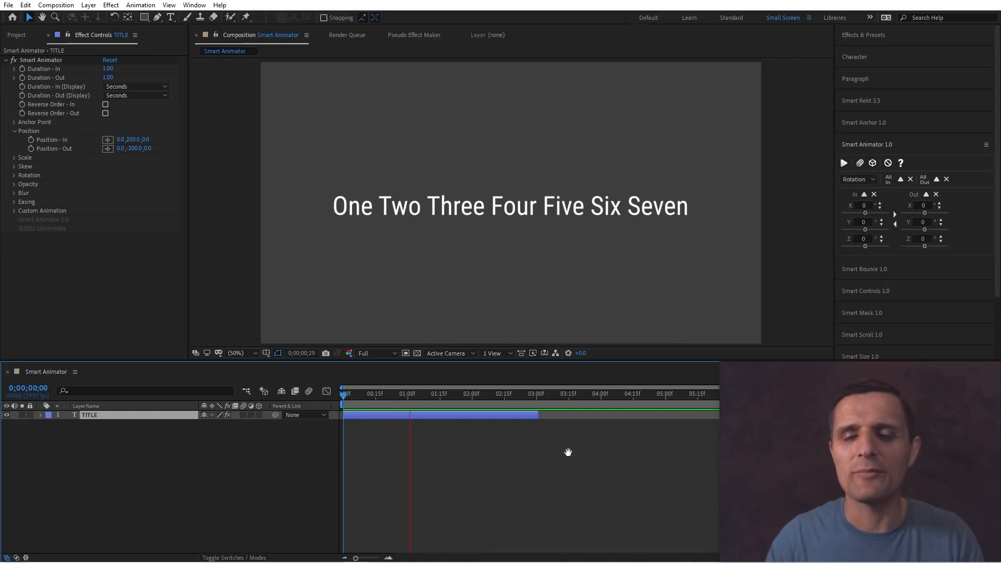
click(857, 180)
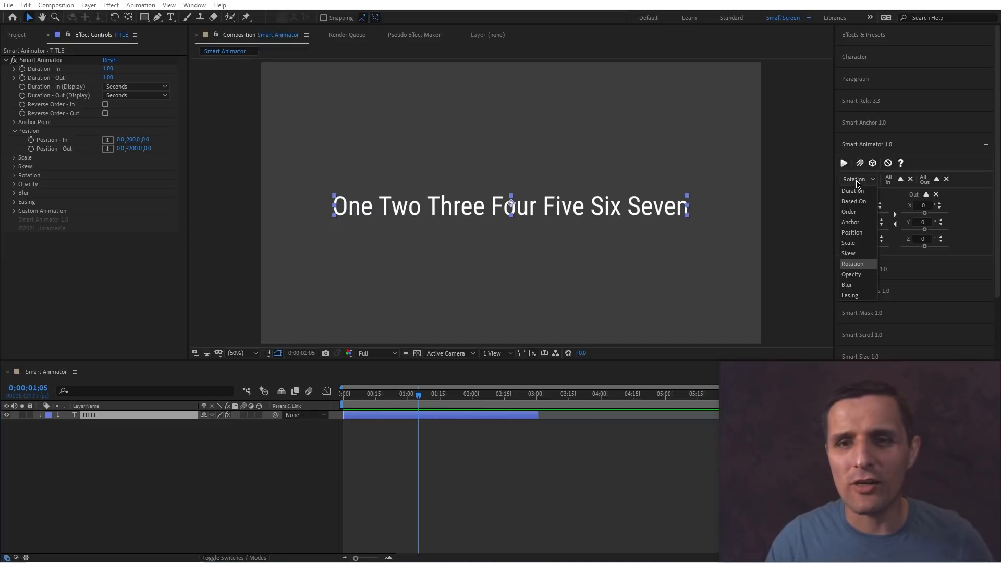
click(856, 212)
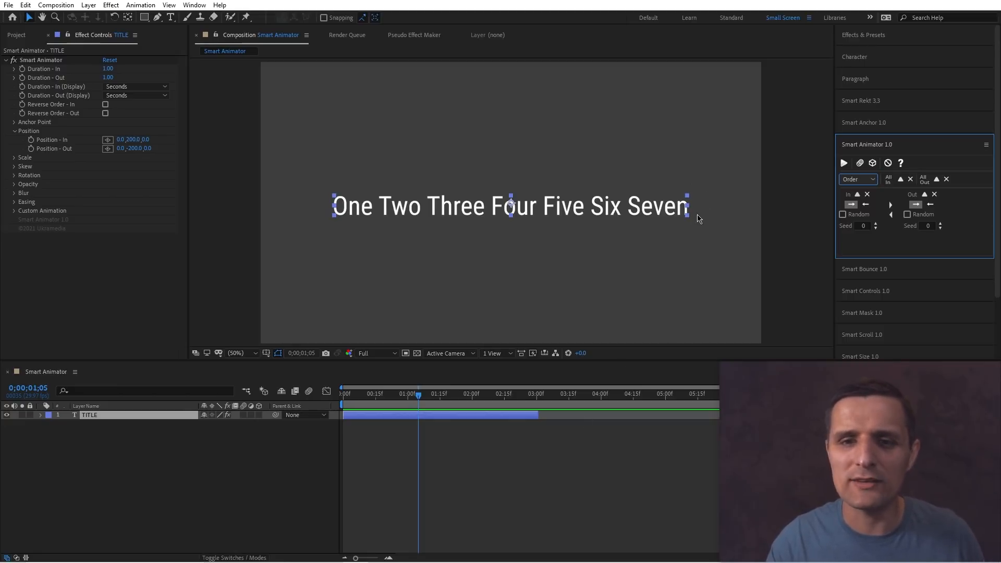
click(430, 373)
key(Home)
key(space)
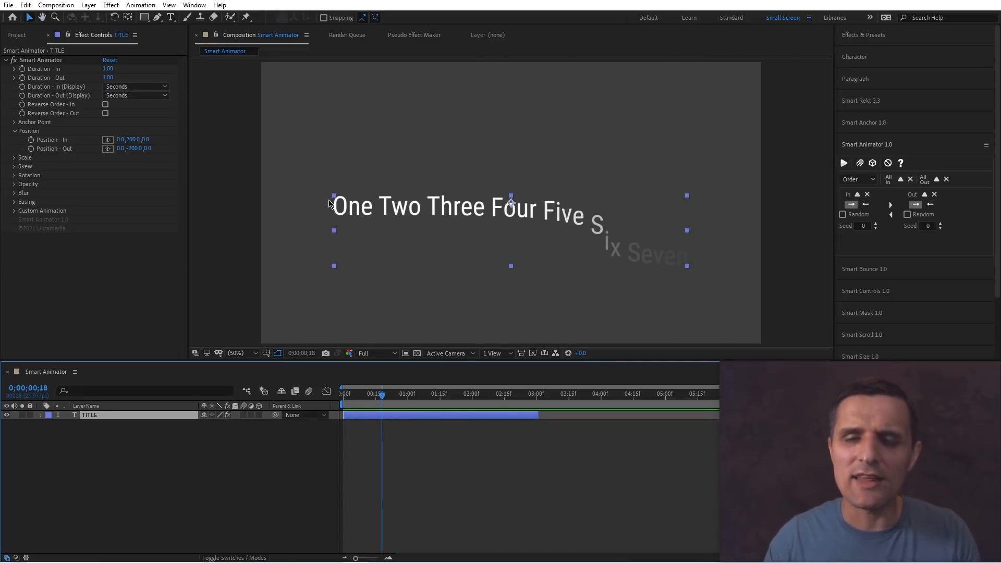
Reverse the In word order, apply it to the title layer and preview.
click(865, 205)
click(844, 163)
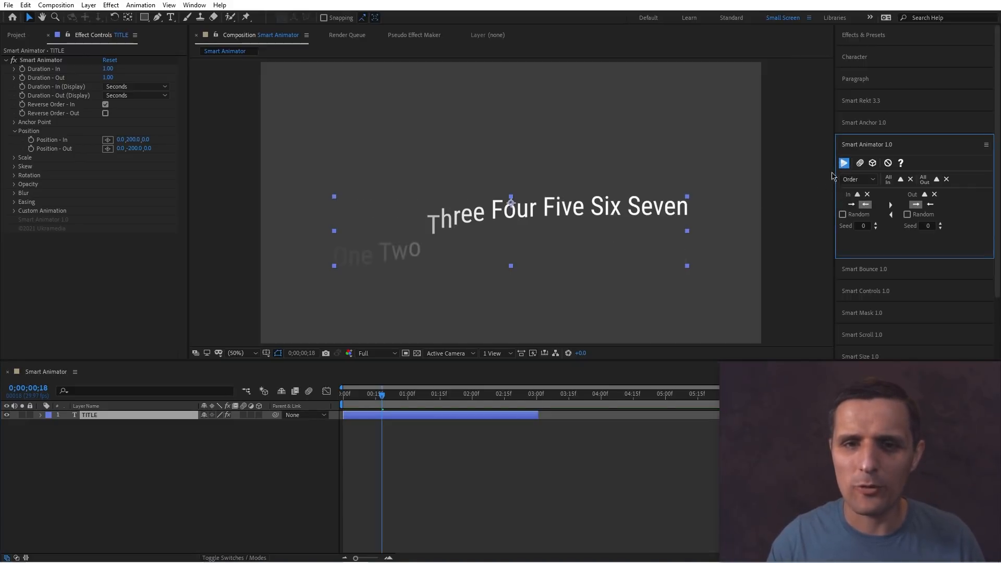
drag(342, 394, 362, 400)
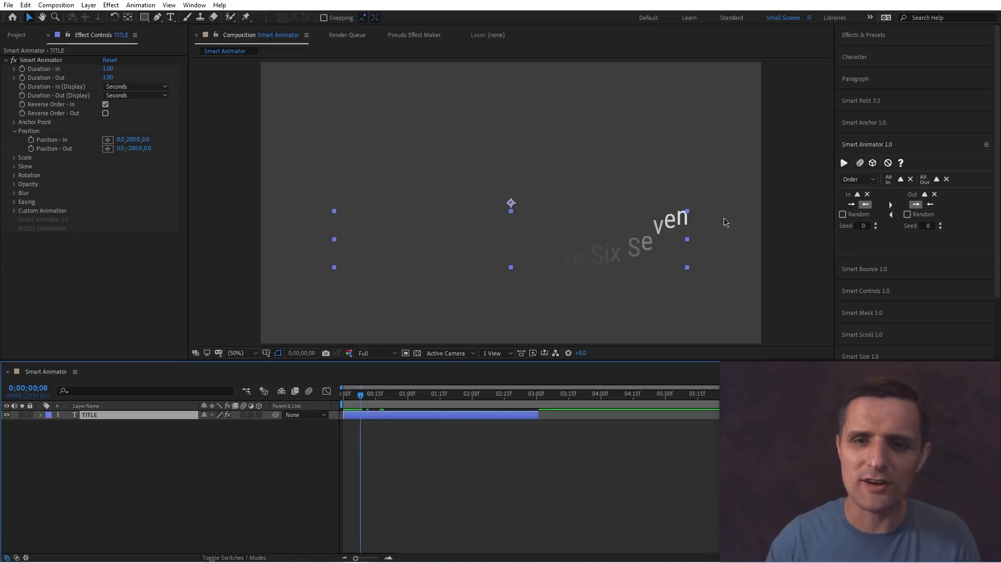
key(space)
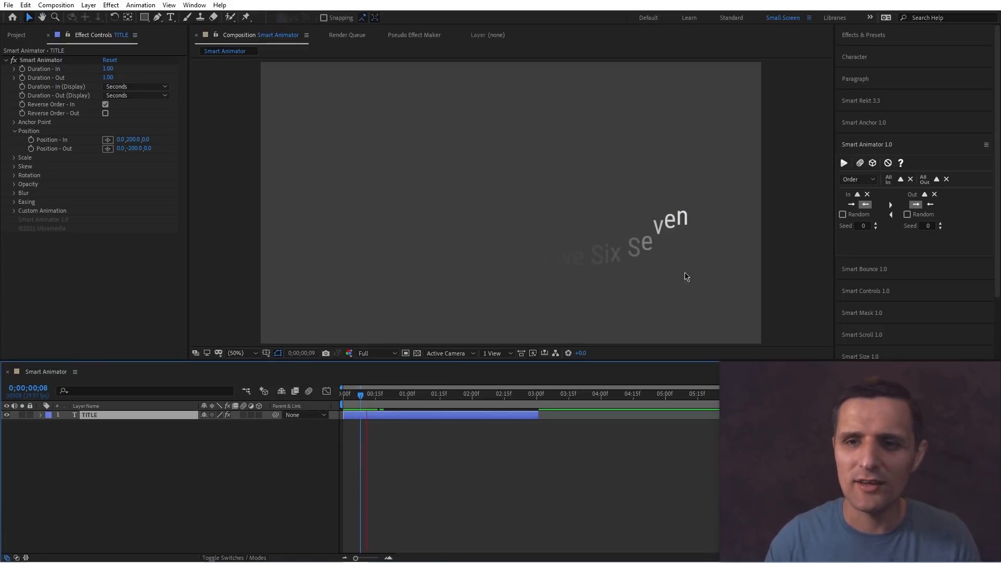
Restore the forward In word order, apply it to the title layer and preview.
click(850, 204)
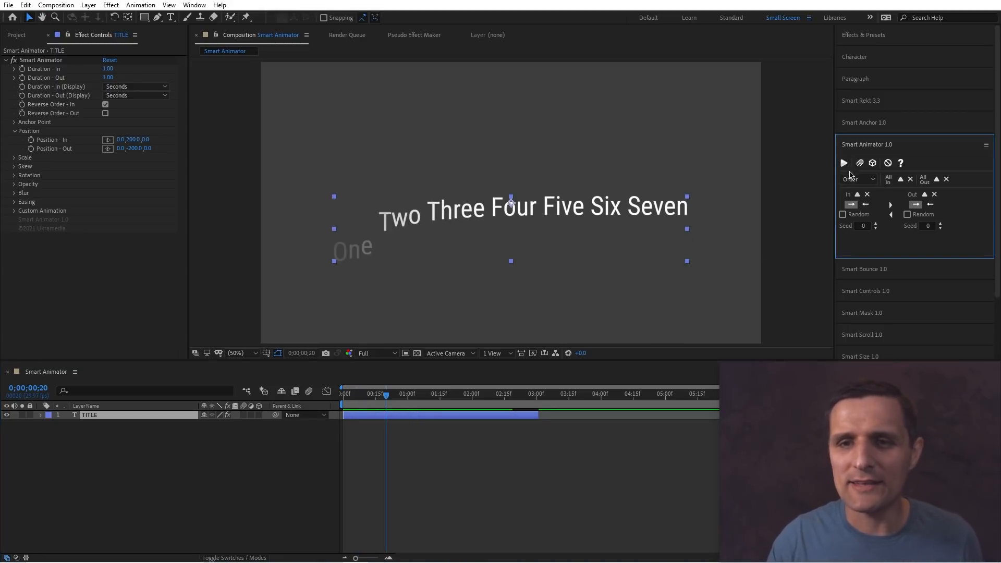
click(844, 163)
drag(387, 396, 345, 399)
key(space)
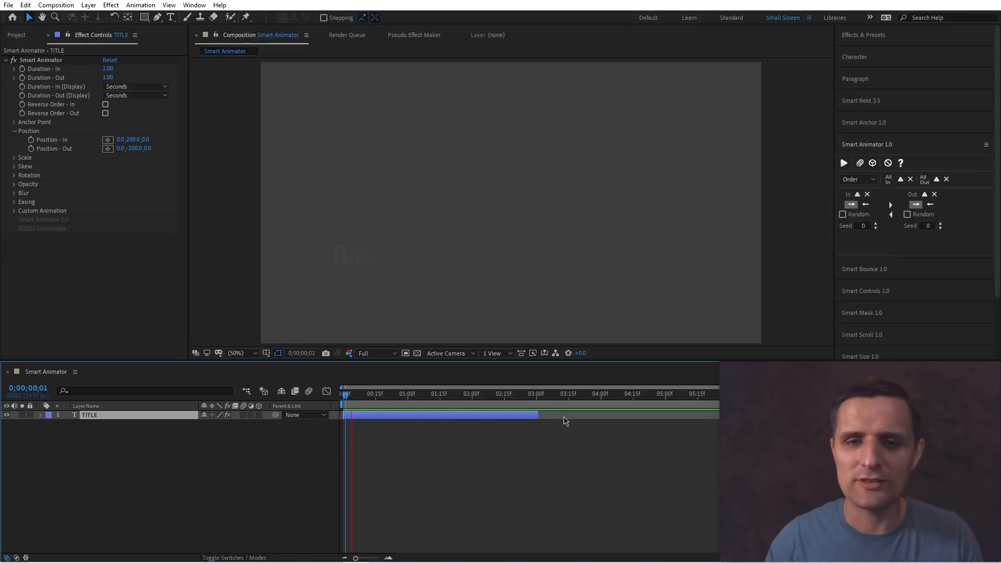
key(space)
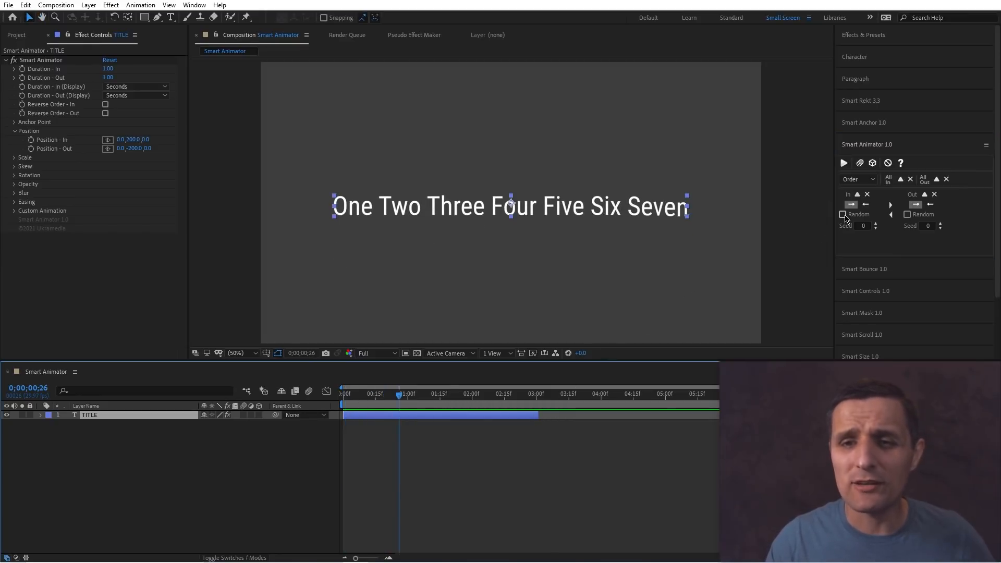
Enable random In order, apply it to the title layer and preview the result.
drag(401, 394, 362, 395)
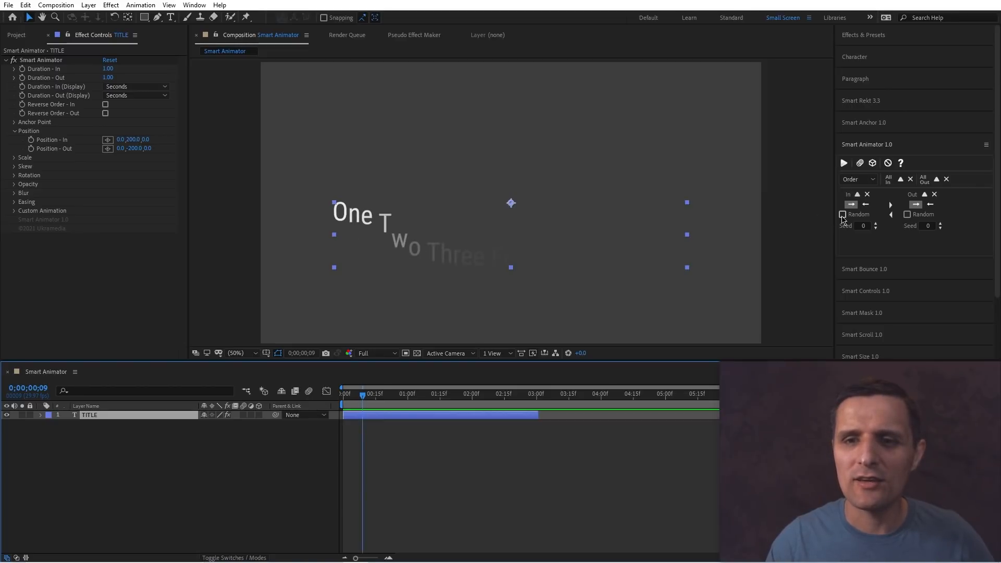
click(842, 215)
click(846, 167)
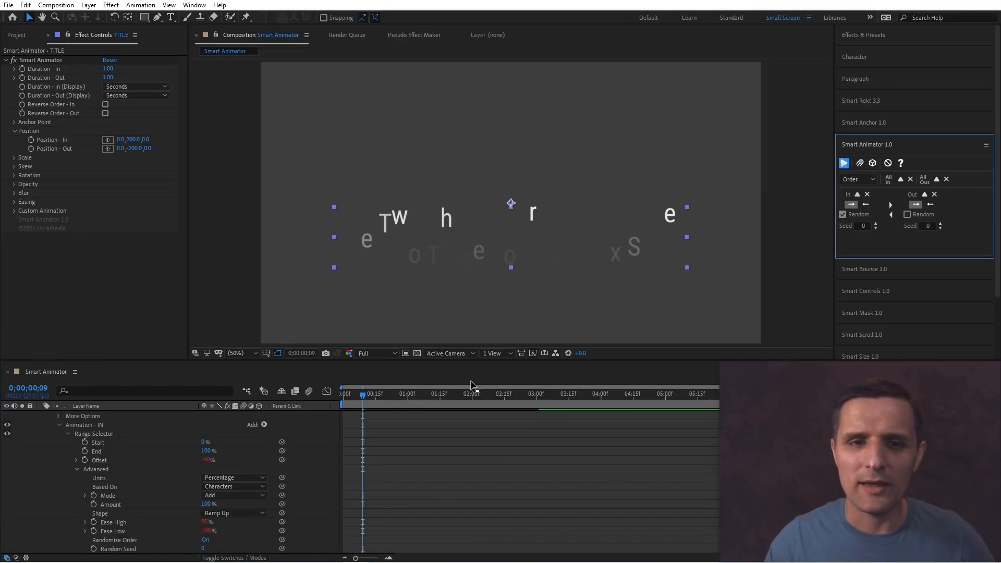
click(394, 427)
key(t)
drag(372, 395, 333, 403)
key(space)
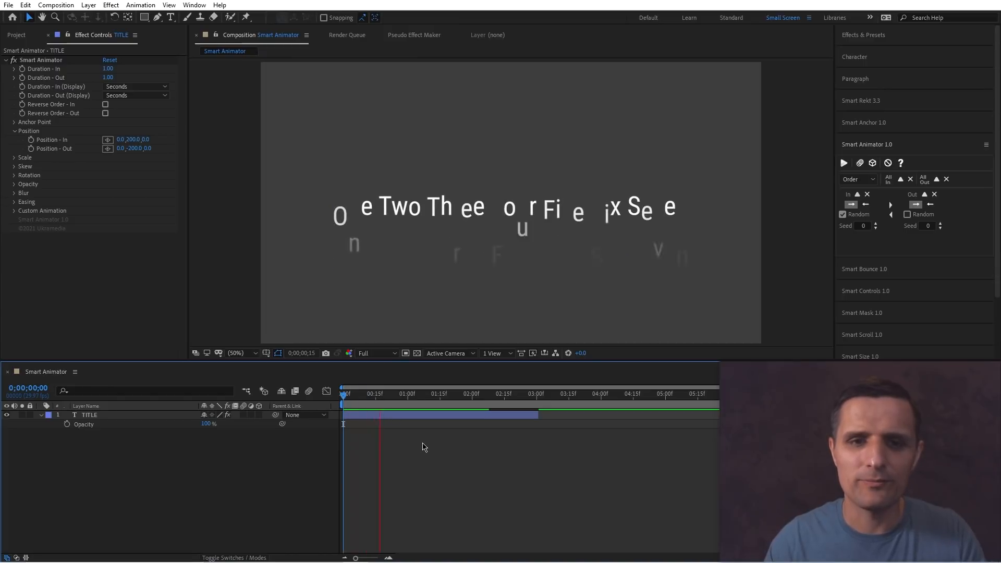
key(space)
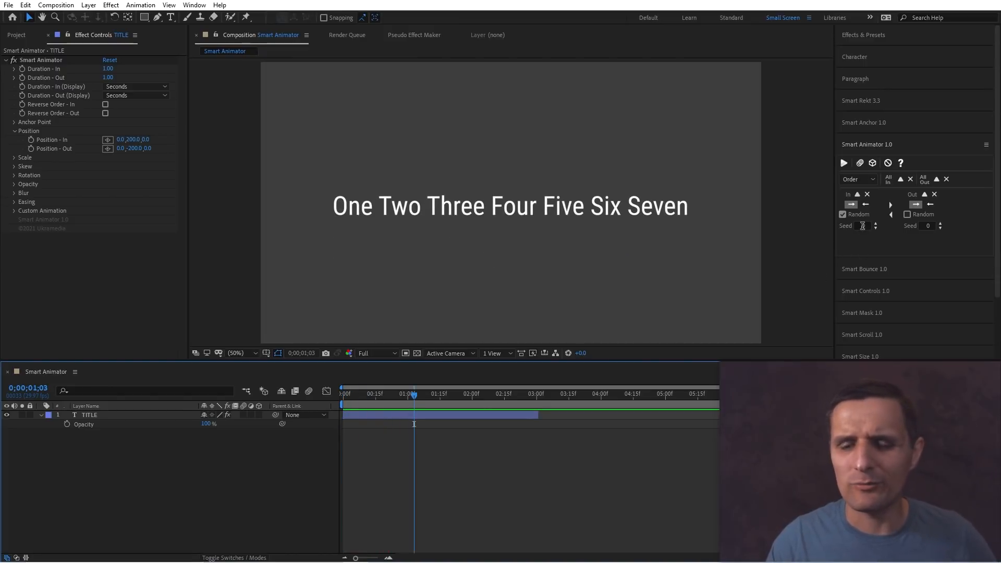
drag(414, 395, 368, 399)
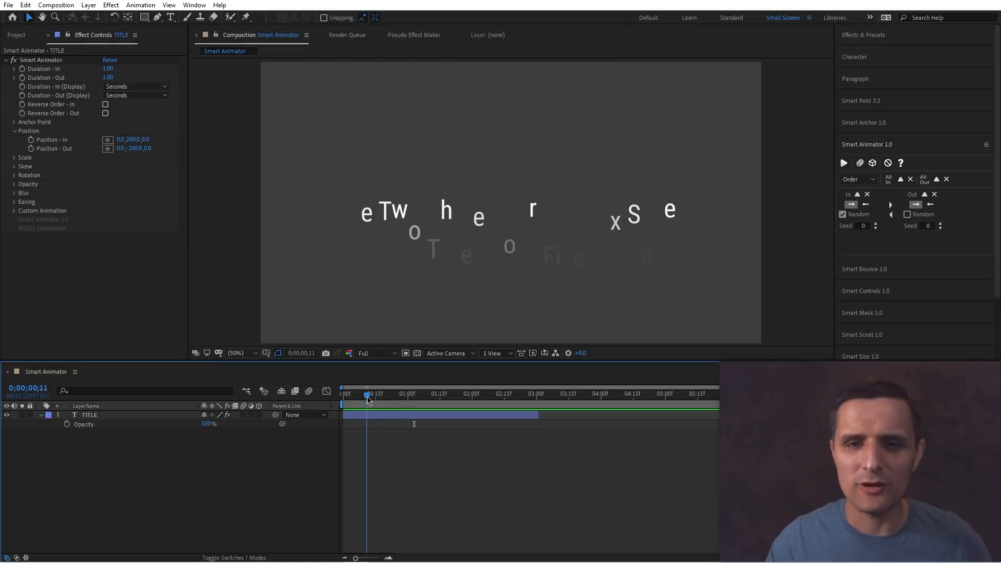
Set the In random seed to 3 and apply it to the title layer.
click(876, 225)
click(876, 224)
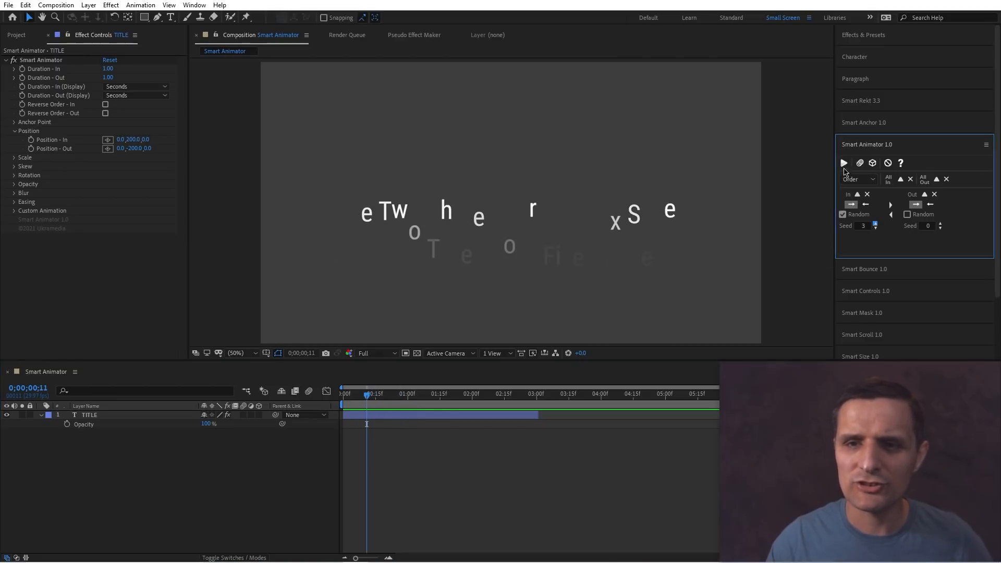
click(843, 164)
click(538, 324)
click(420, 415)
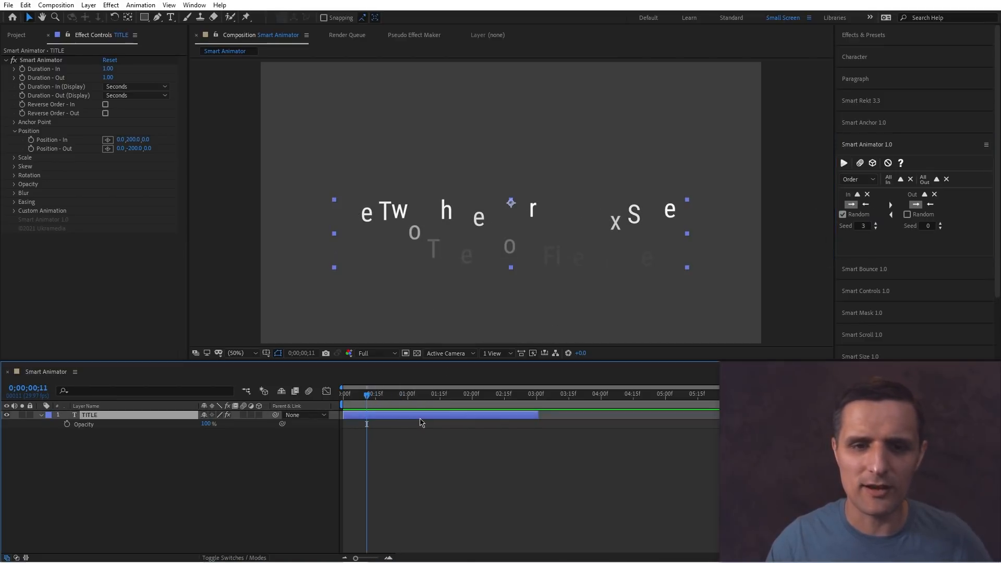
click(843, 163)
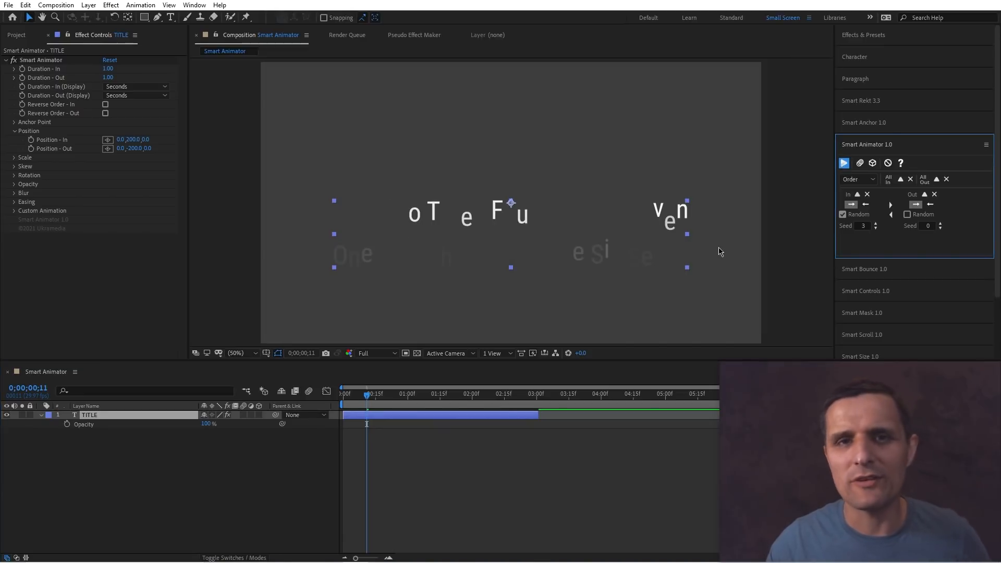
Disable random In order and preview the title animation from the start.
click(842, 214)
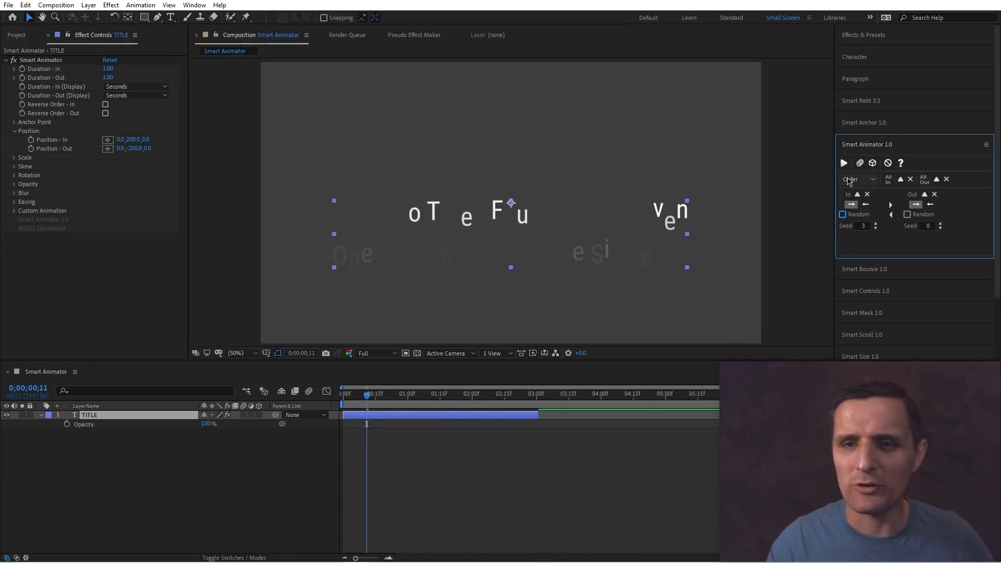
click(399, 412)
key(Home)
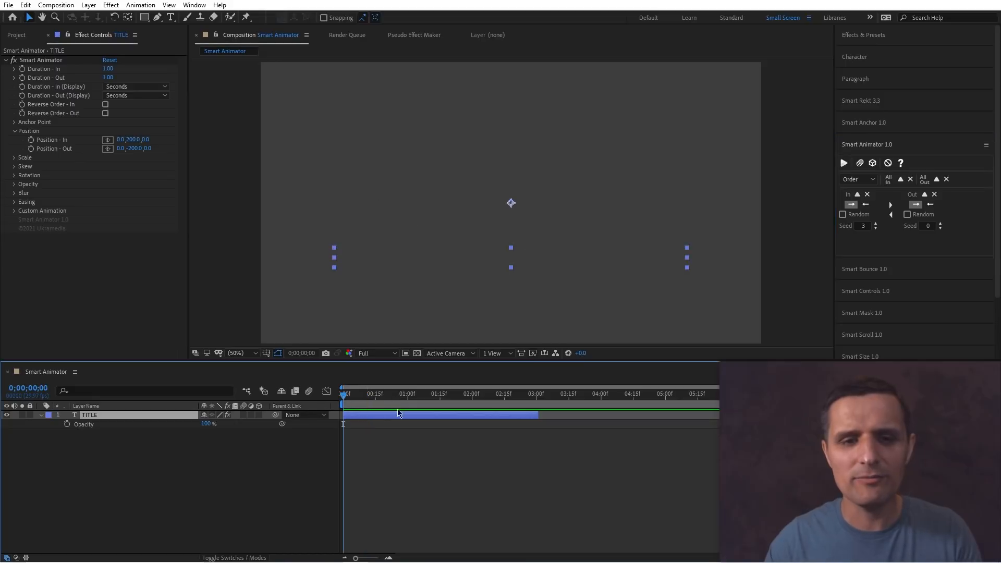
key(space)
key(space)
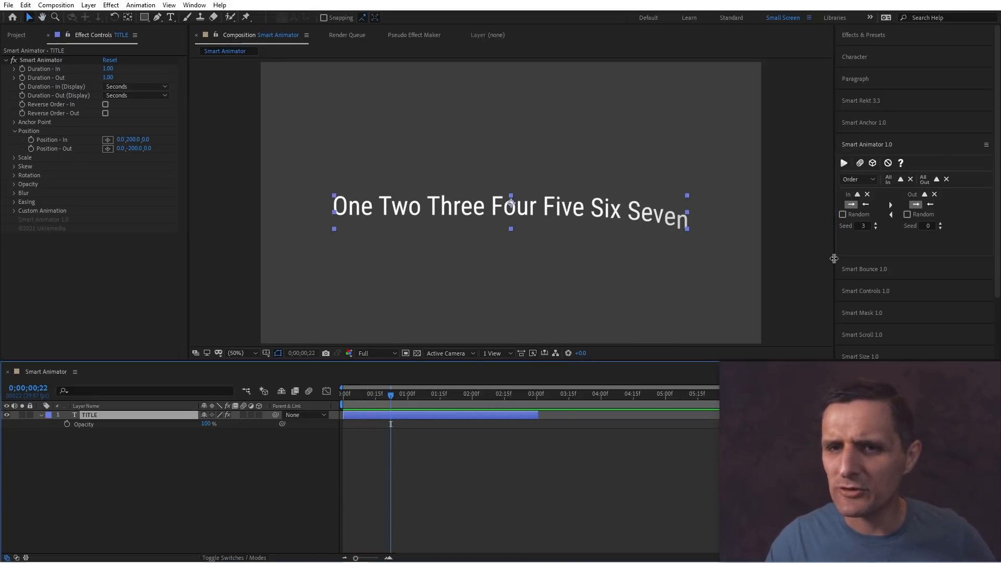
Switch Smart Animator to Easing, set the In Start to 0 % and apply it to the title layer.
click(863, 179)
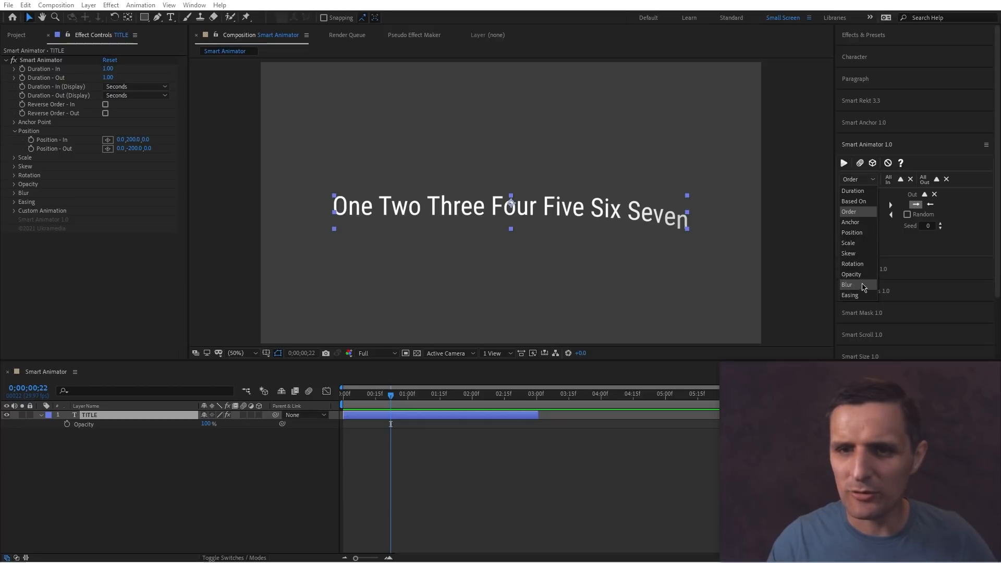
click(849, 295)
key(space)
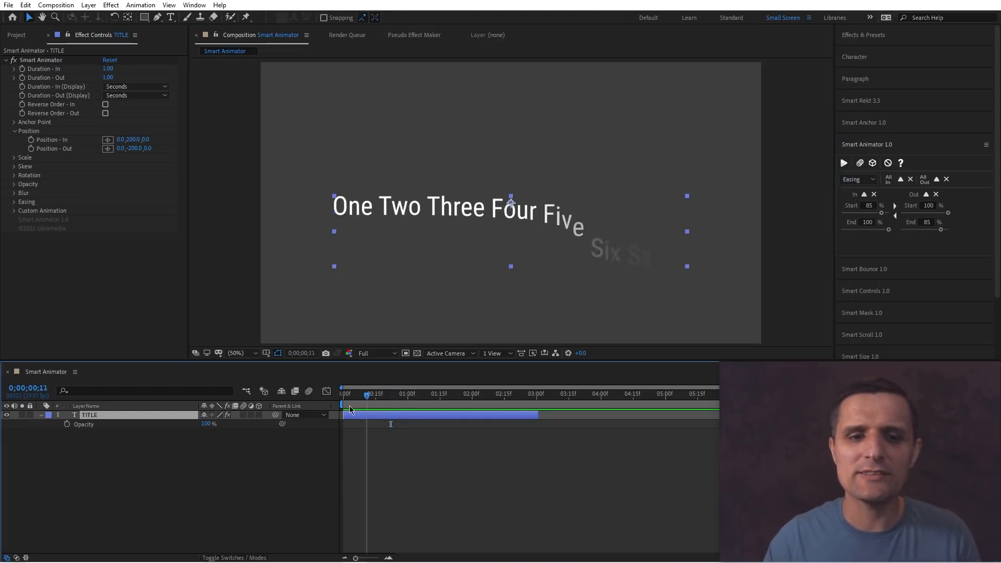
drag(395, 397, 342, 406)
key(space)
key(space)
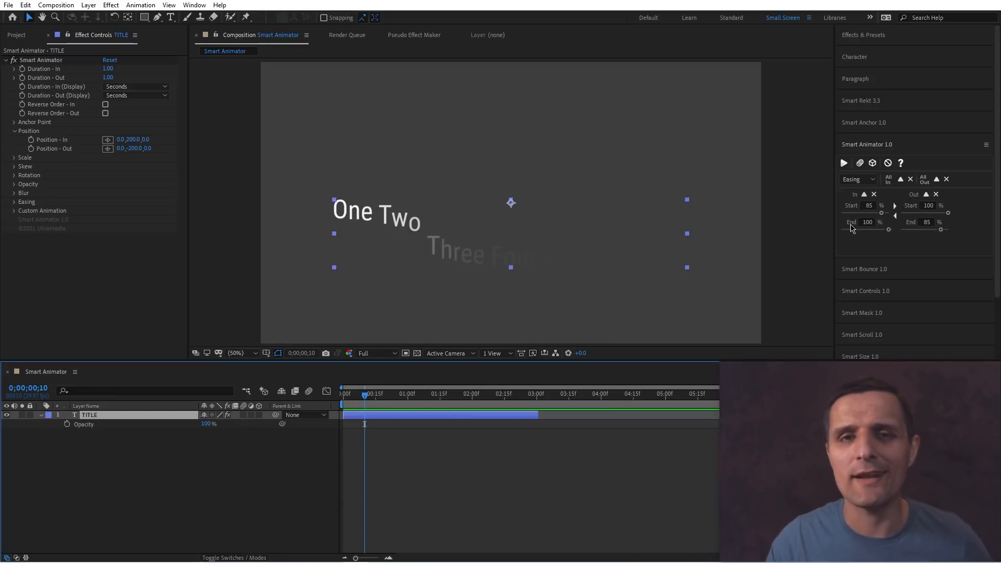
drag(364, 394, 356, 404)
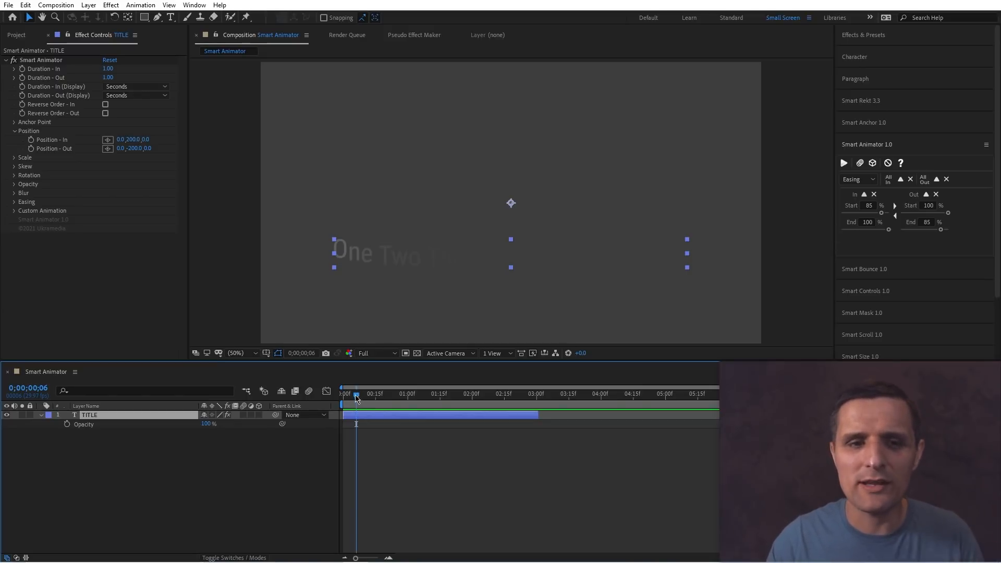
drag(357, 398, 367, 399)
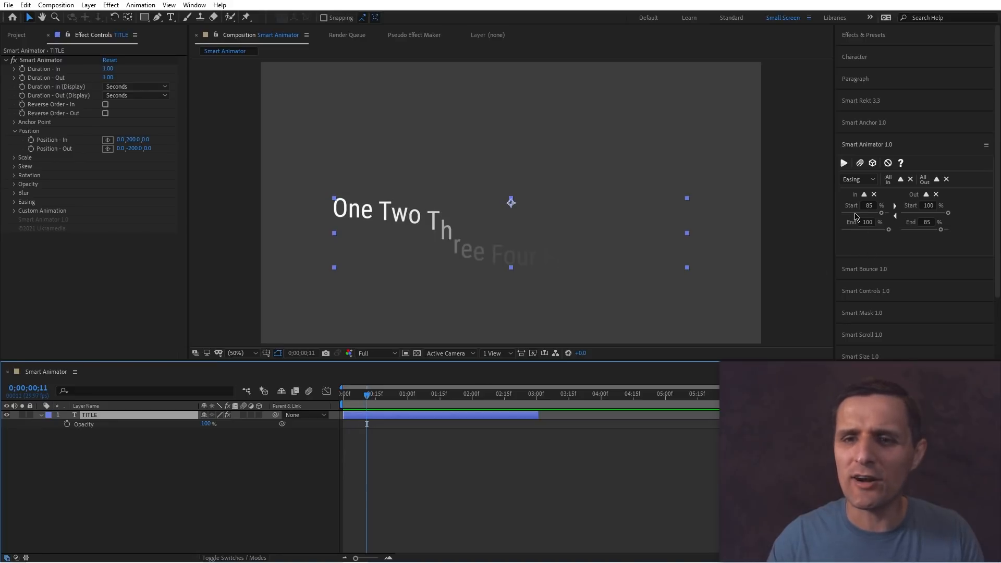
drag(873, 215, 862, 216)
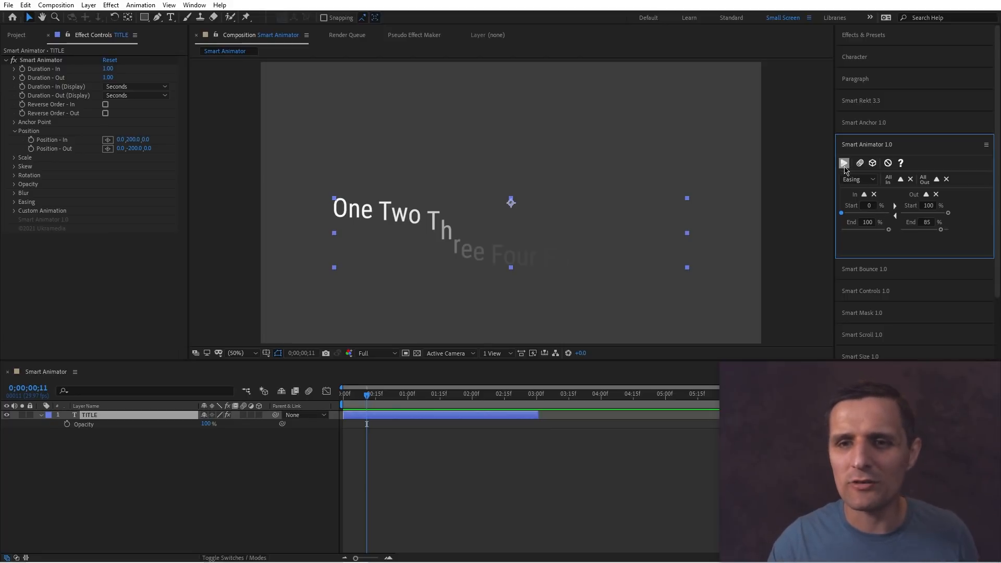
click(844, 163)
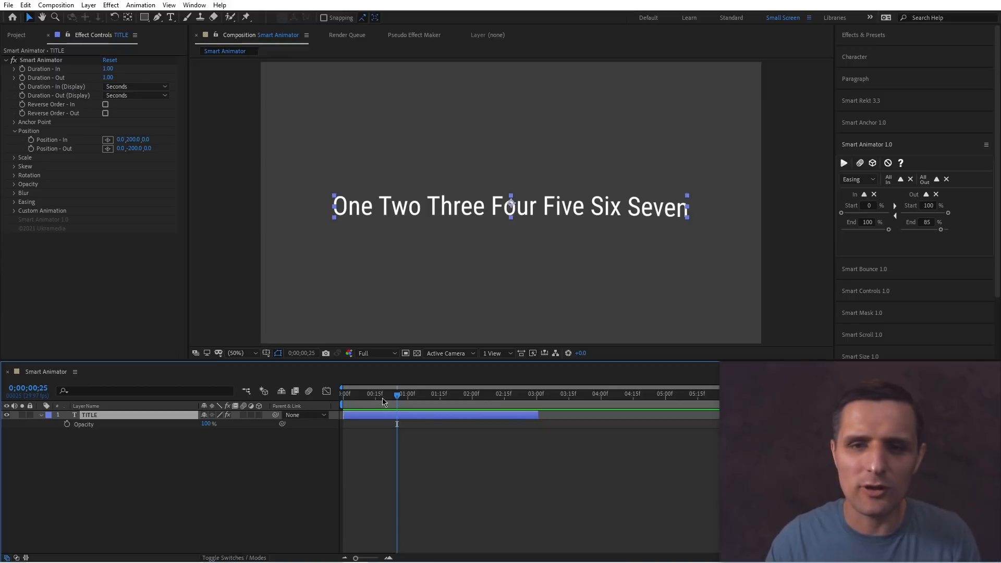
Set the In easing Start to 100 % and End to 20 % and apply it to the title layer.
drag(869, 230, 798, 232)
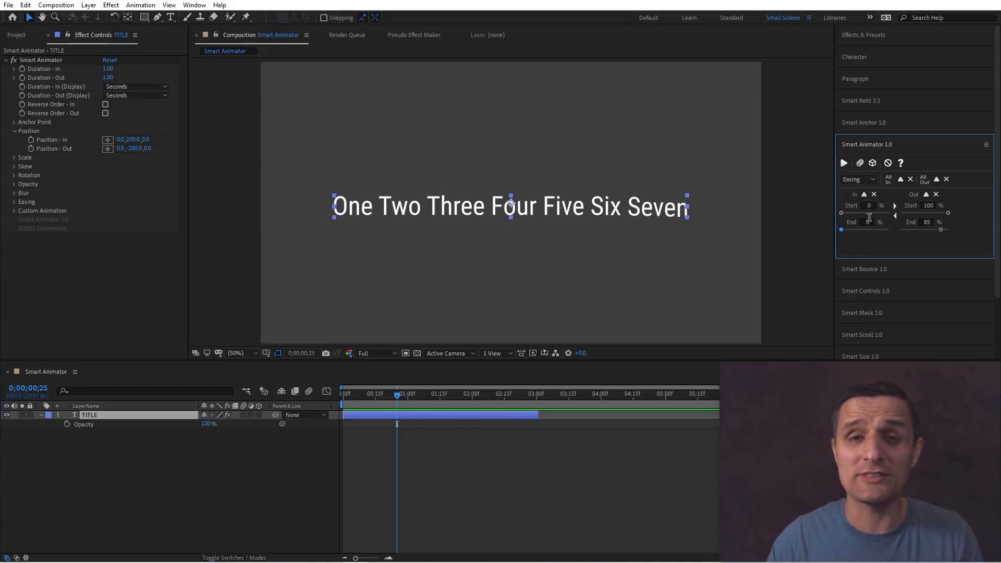
click(844, 163)
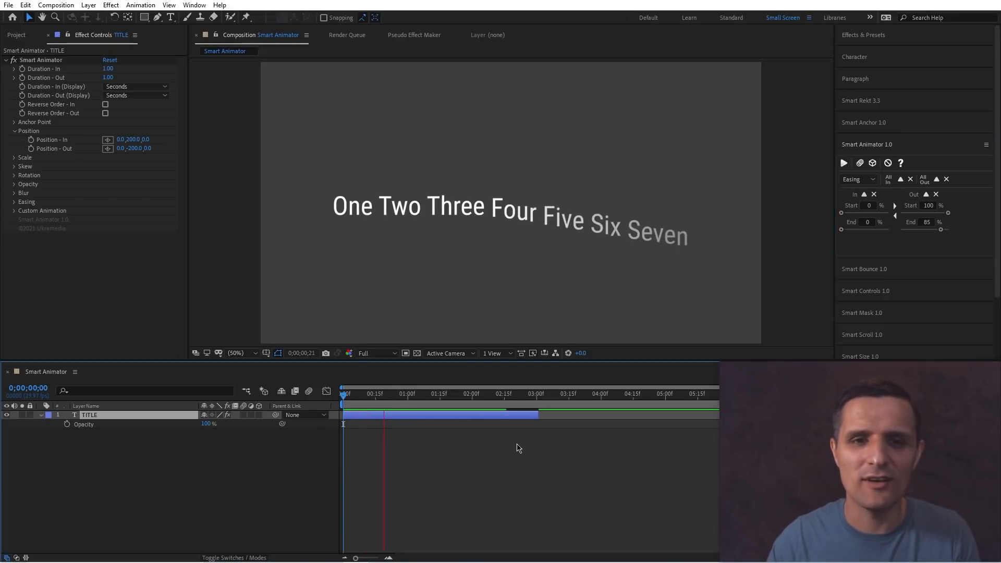
drag(854, 231, 885, 234)
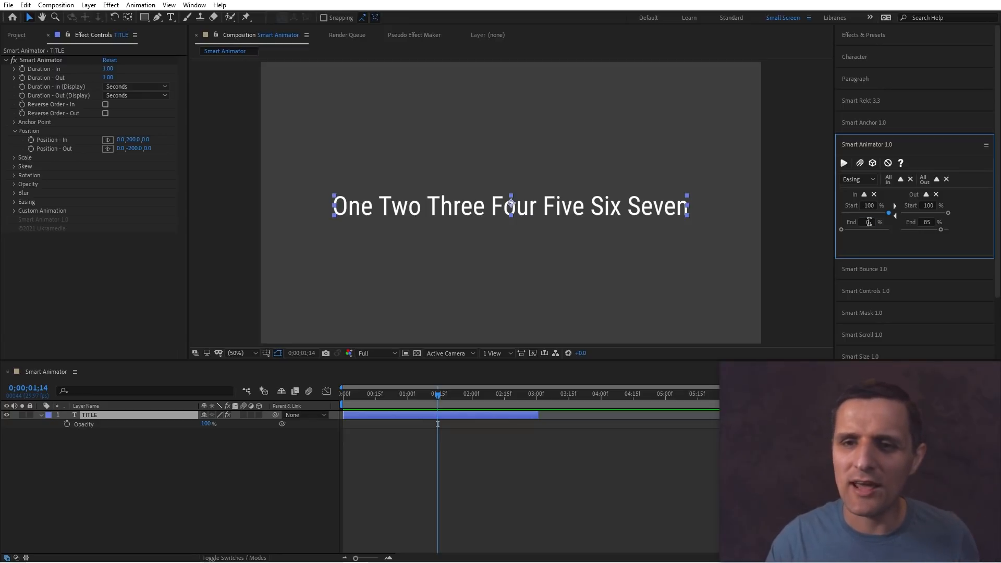
text(20)
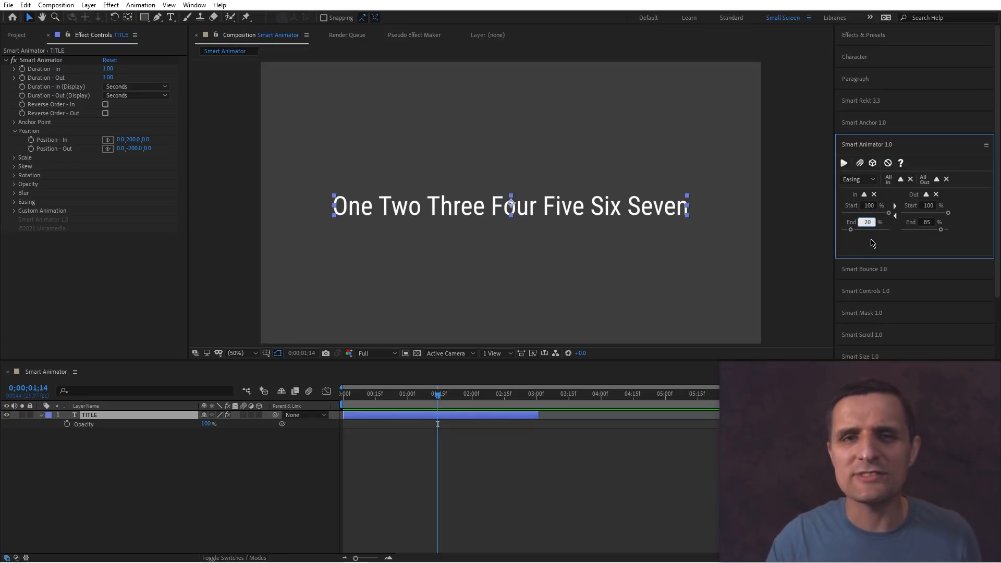
click(843, 163)
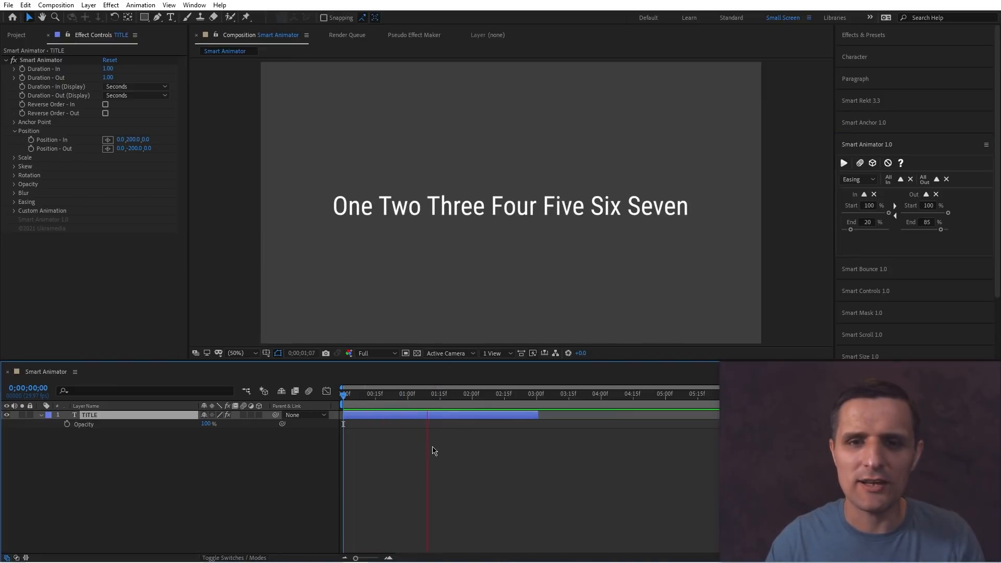
Set Smart Animator's In animation to be based on Words and apply it to the title layer.
click(858, 179)
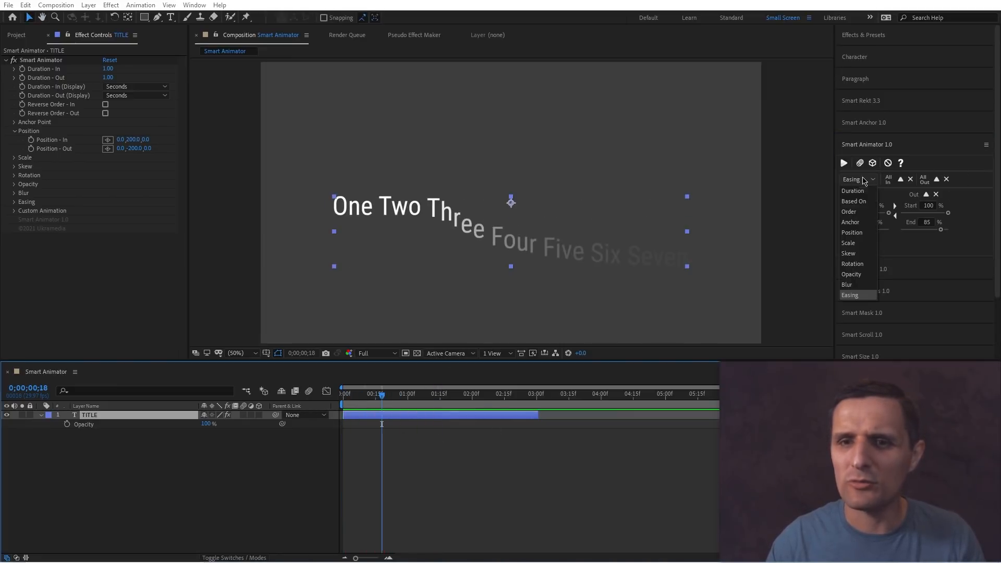
click(853, 201)
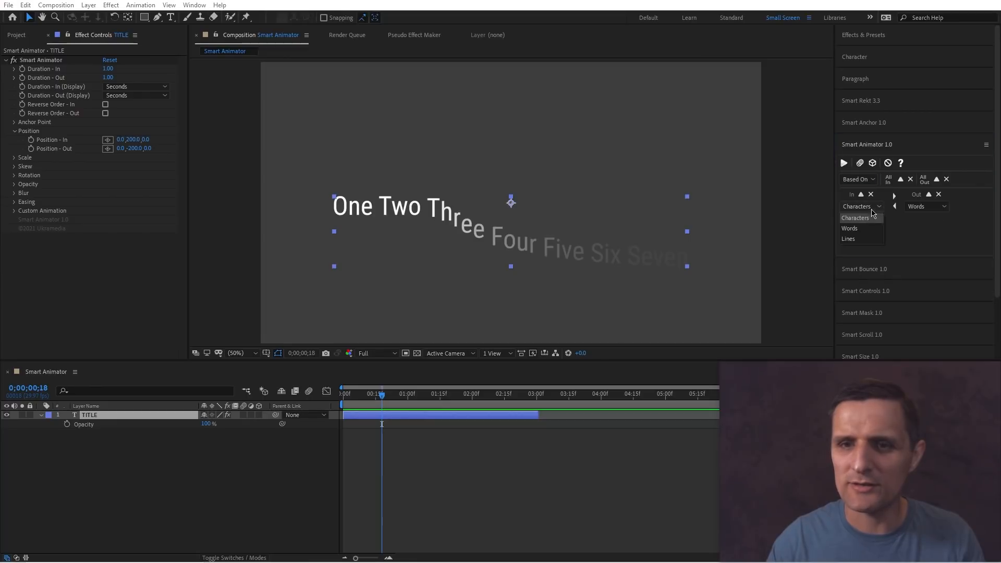
click(861, 206)
click(867, 223)
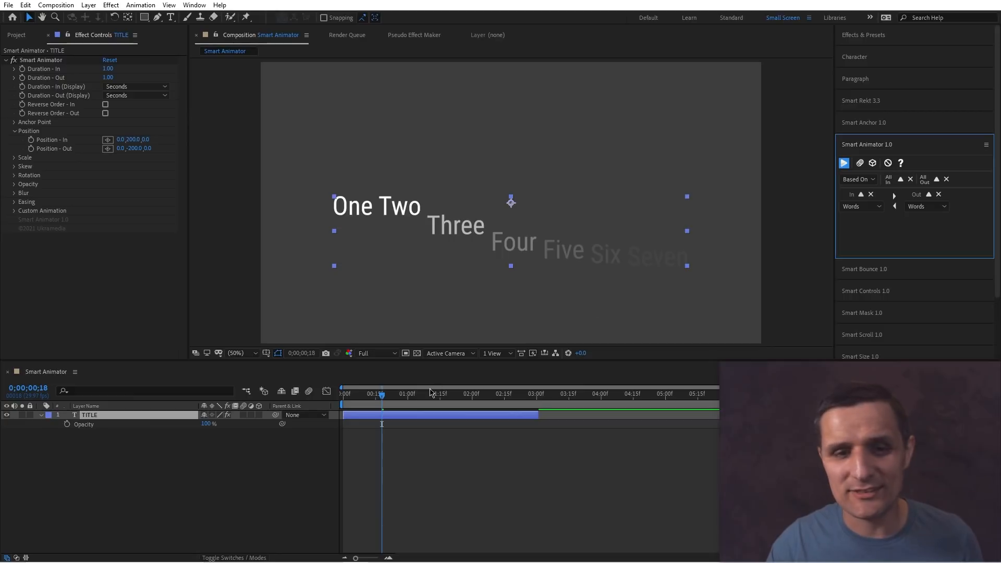
click(858, 180)
click(868, 222)
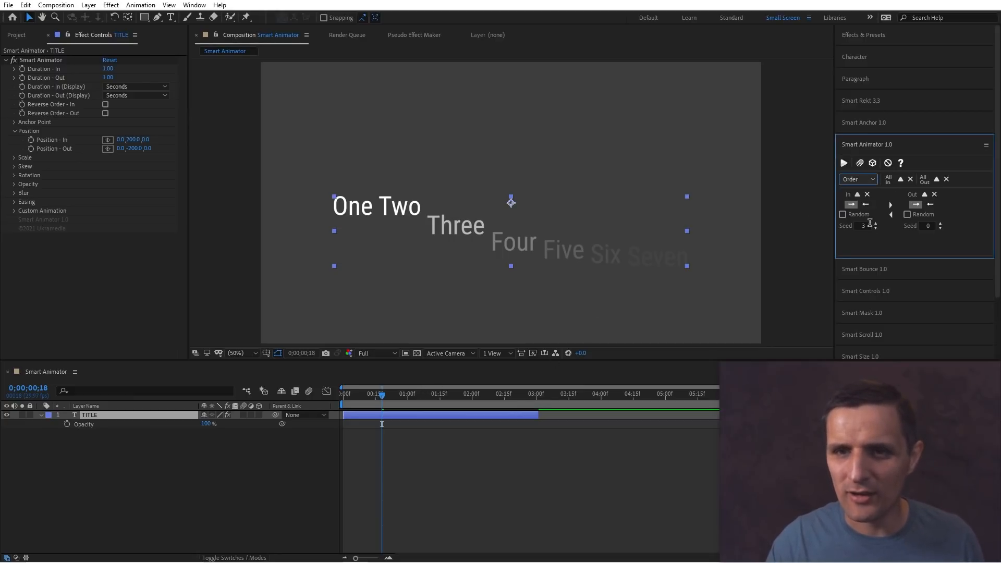
click(844, 163)
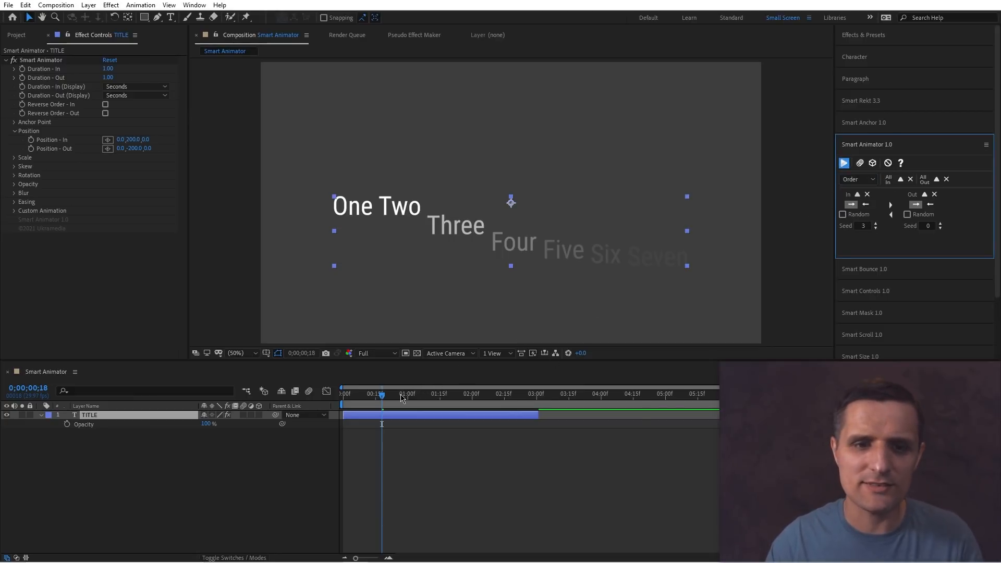
Preview the word-based title animation from the start.
drag(396, 396, 341, 398)
key(space)
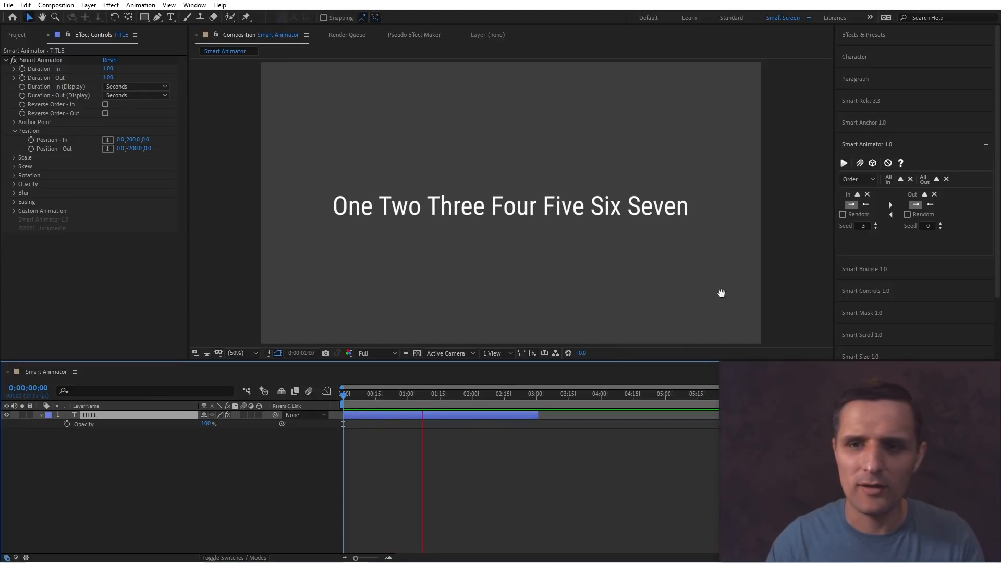
key(space)
Enable random In order and preview the title animation from the start.
click(843, 215)
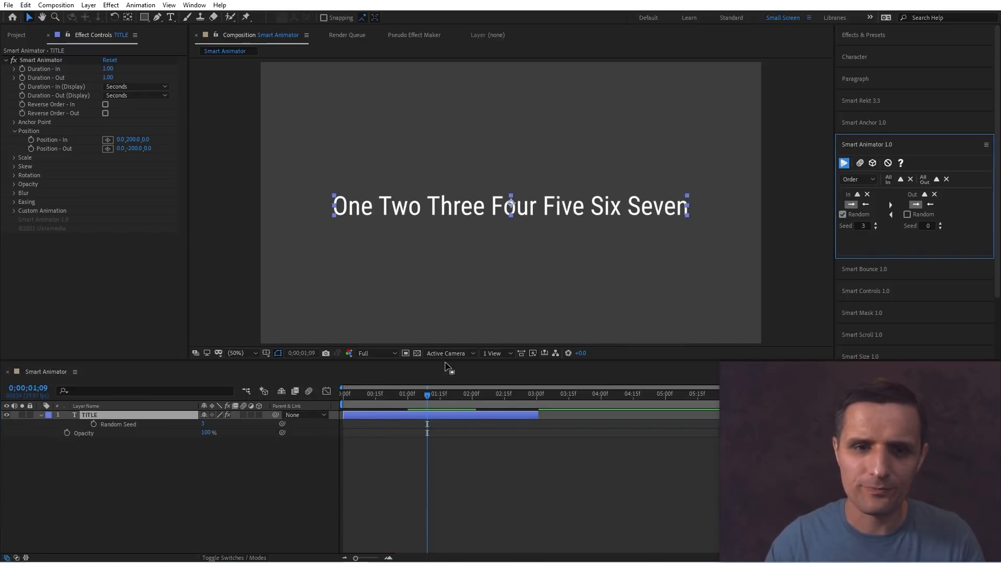
key(Home)
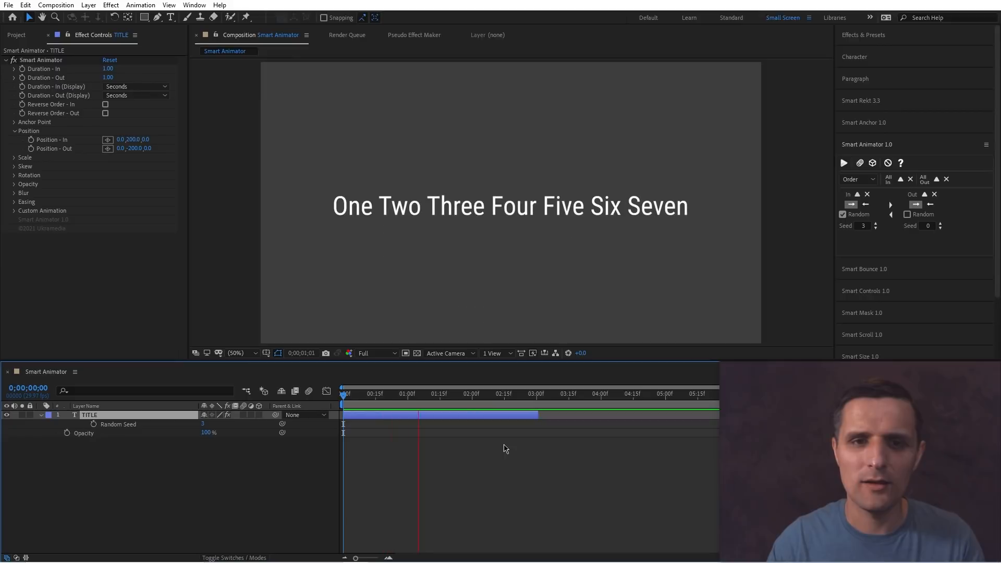
key(space)
key(space)
key(space)
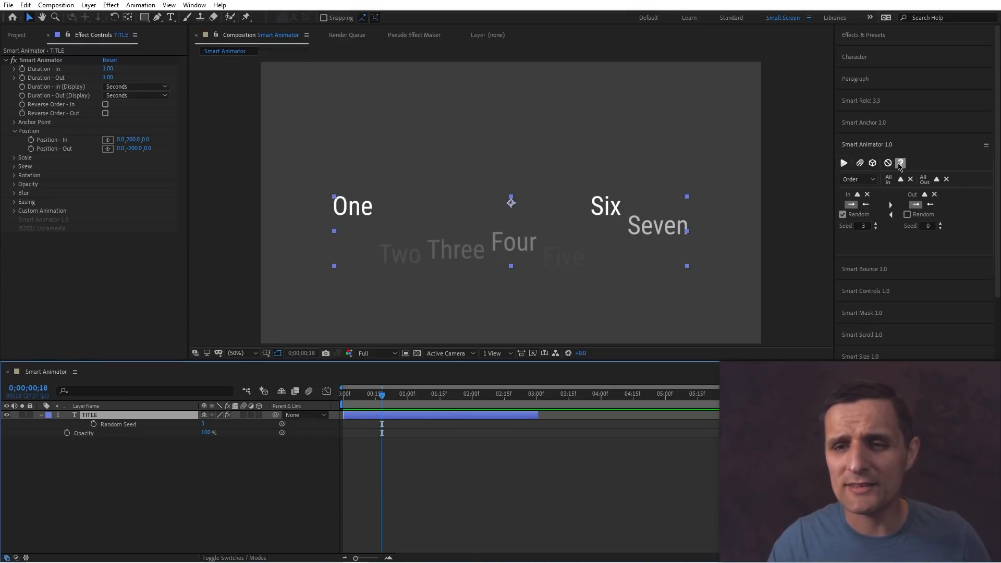
key(Home)
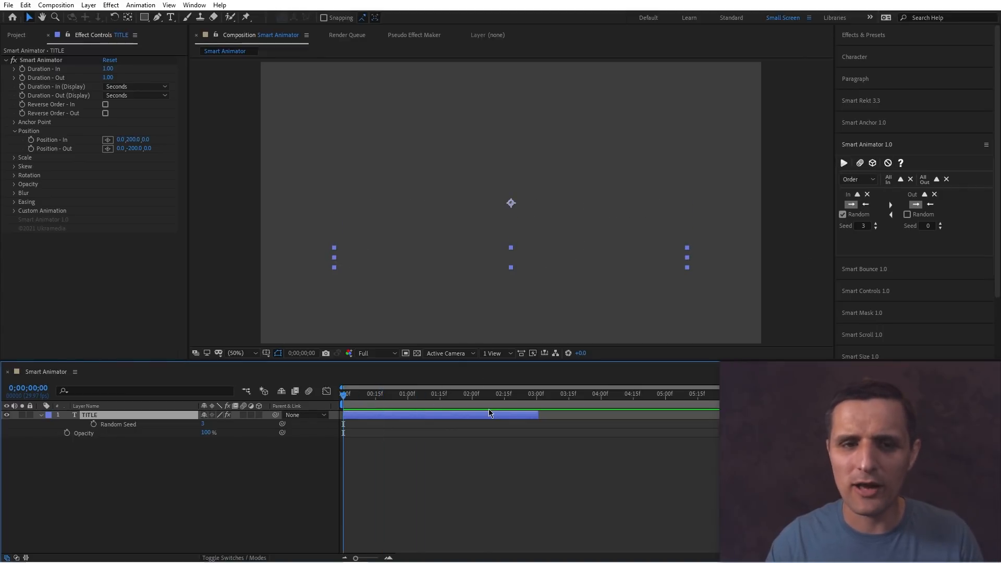
key(space)
key(space)
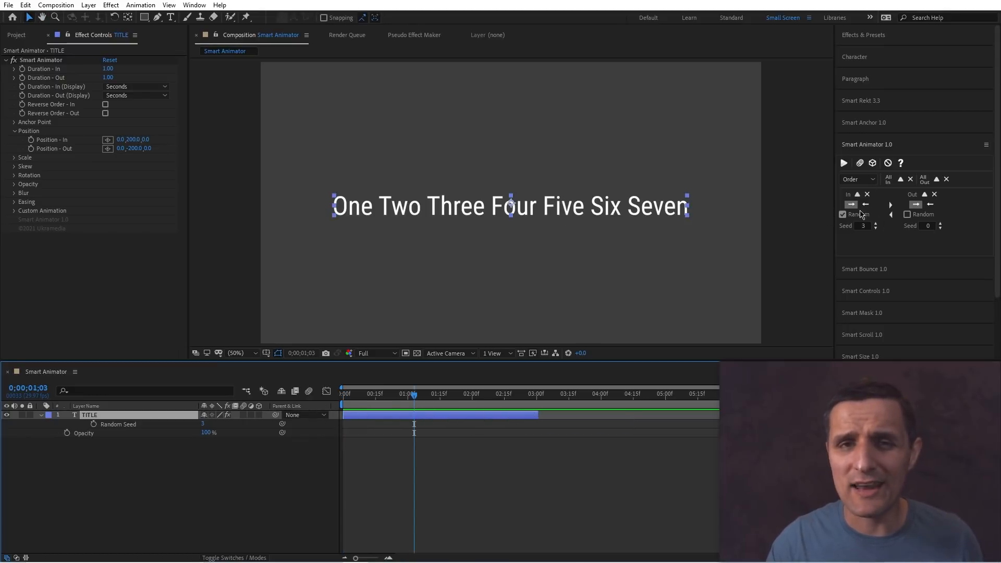
key(Home)
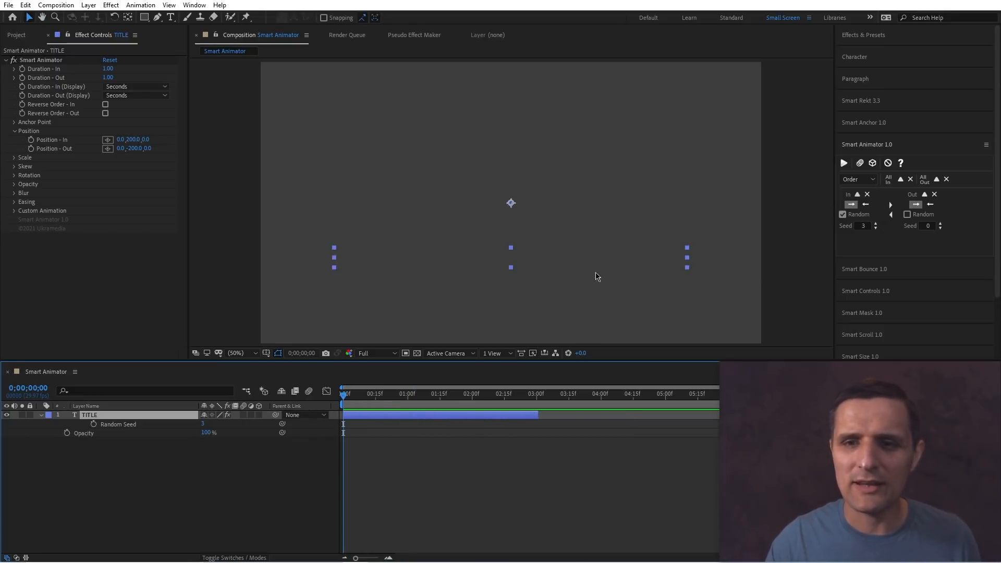
Switch Smart Animator to Duration settings and preview the title animation.
click(857, 179)
click(854, 201)
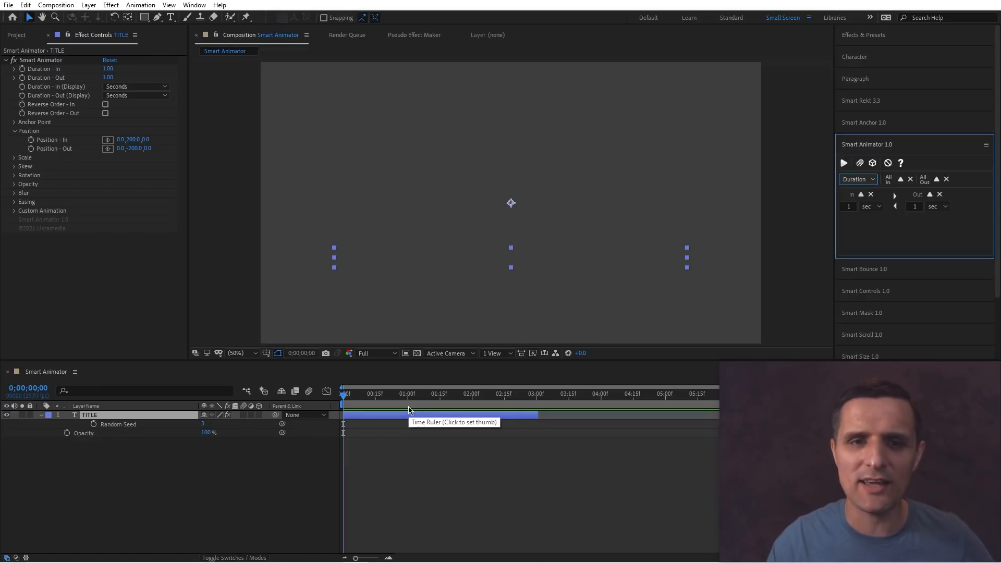
key(space)
click(412, 447)
key(space)
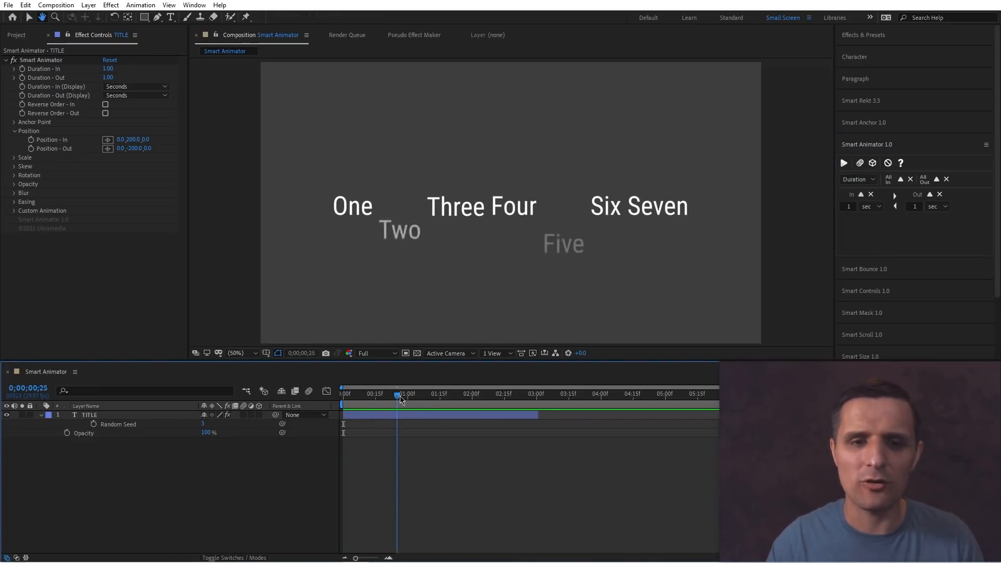
key(space)
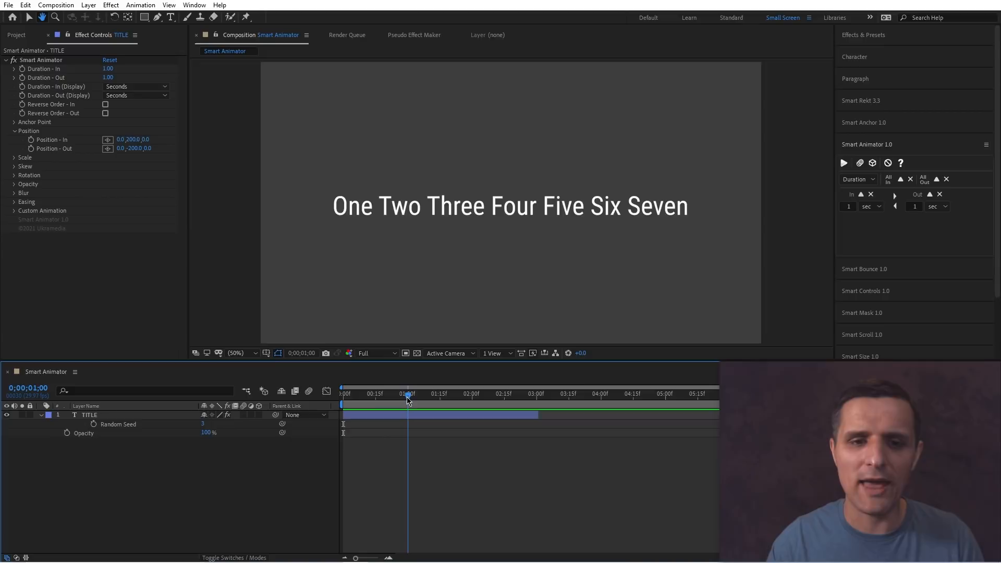
Set the In duration to 0.5 seconds, select the title layer and apply it.
click(848, 206)
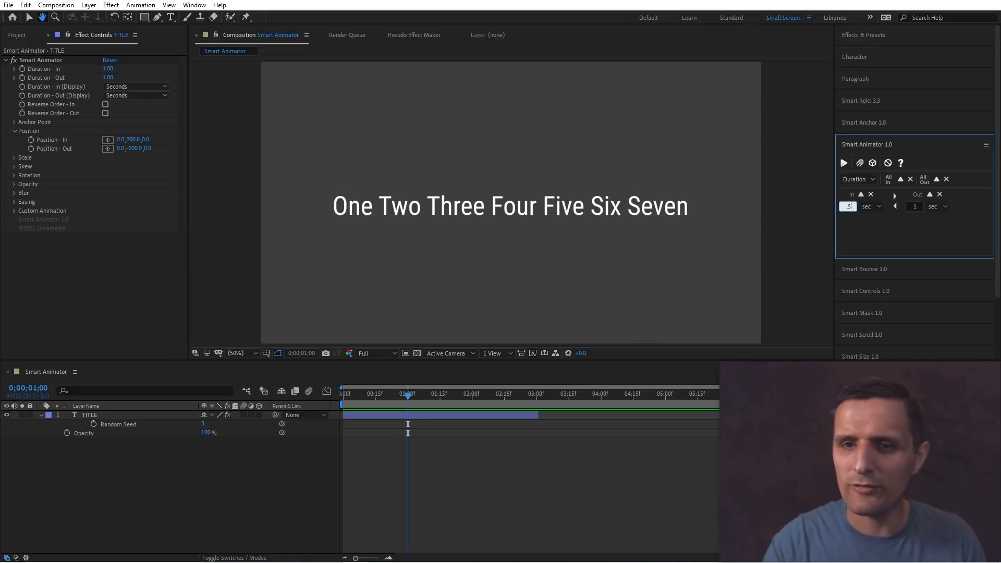
key(Return)
click(843, 163)
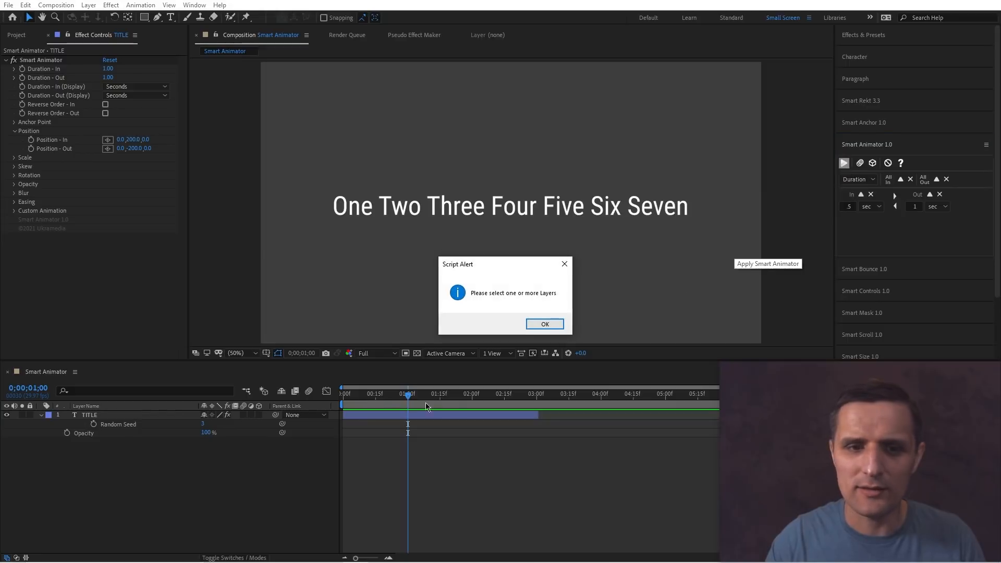
click(540, 323)
key(ctrl+a)
click(843, 164)
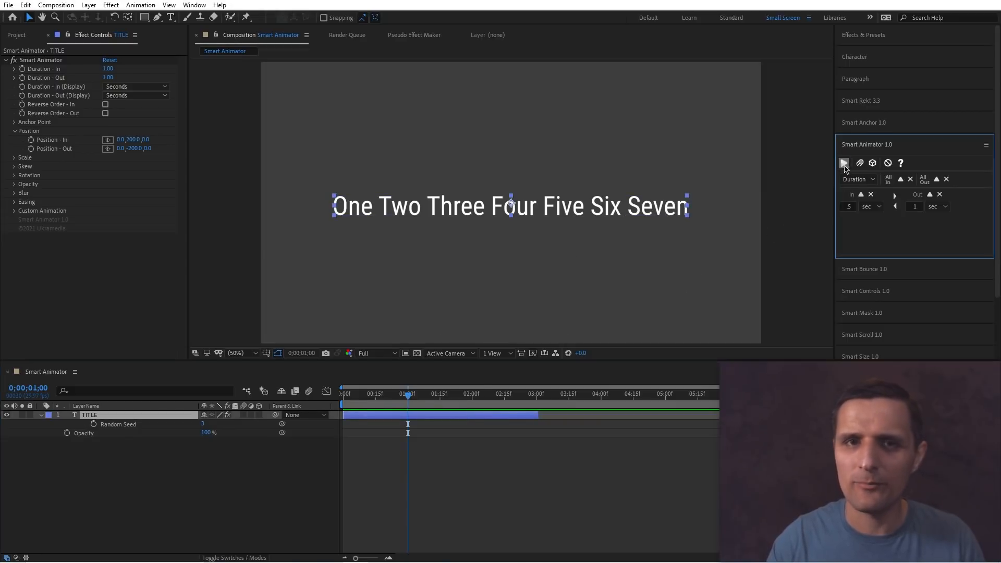
Switch the In duration unit to frames, set it to 10 frames and apply it to the title layer.
mouse_move(380, 400)
mouse_down()
mouse_move(343, 402)
mouse_move(376, 405)
mouse_up()
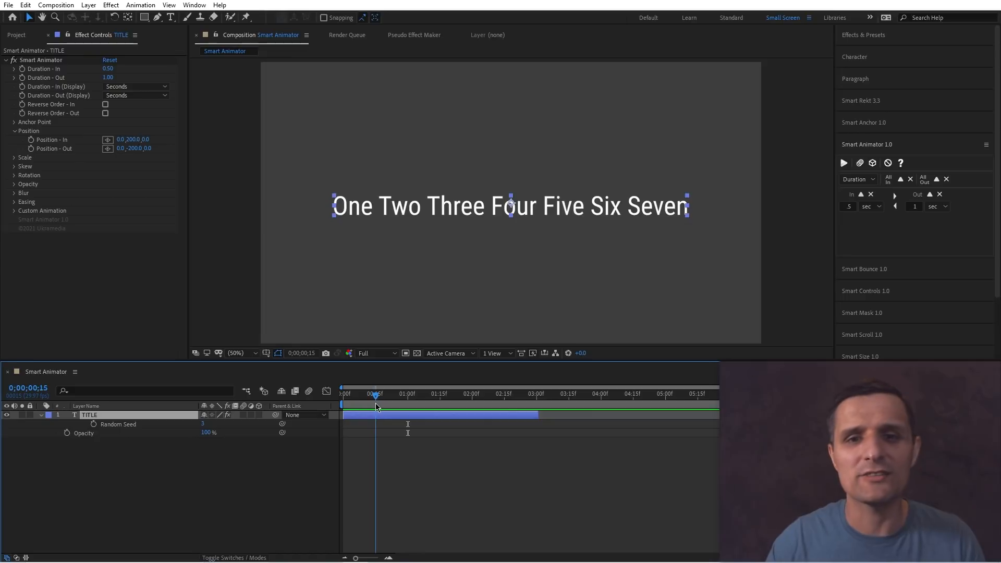
click(866, 208)
click(865, 228)
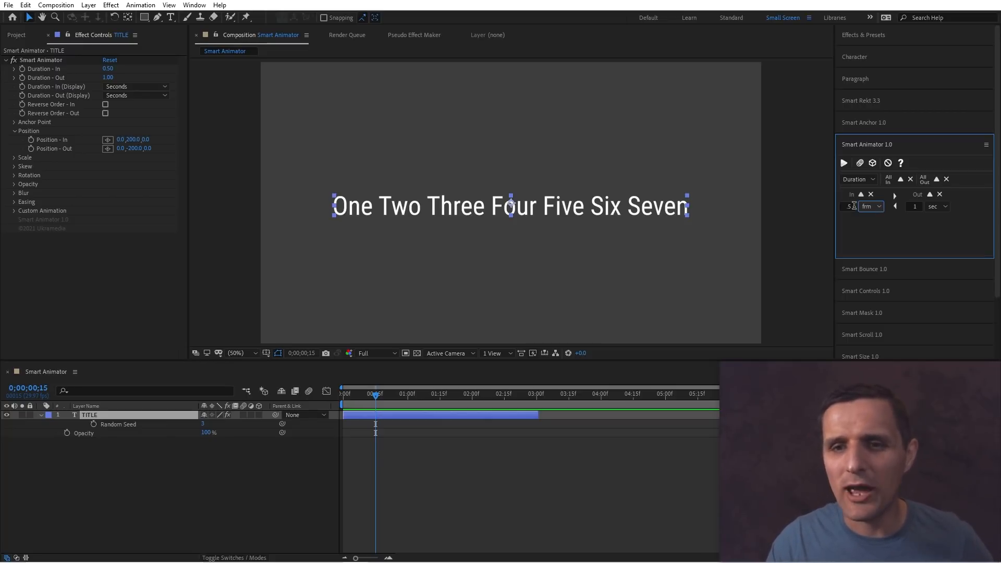
click(854, 206)
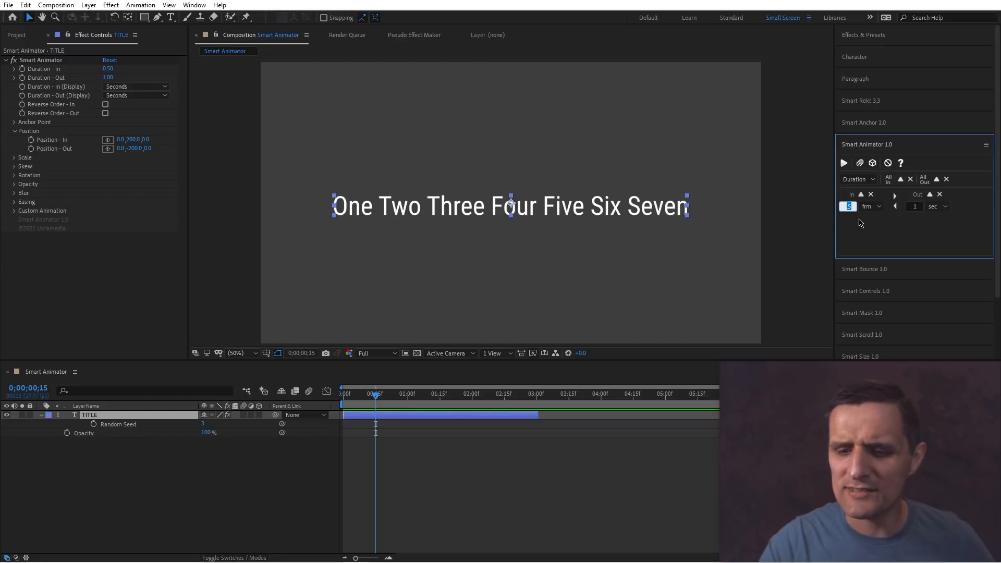
click(843, 164)
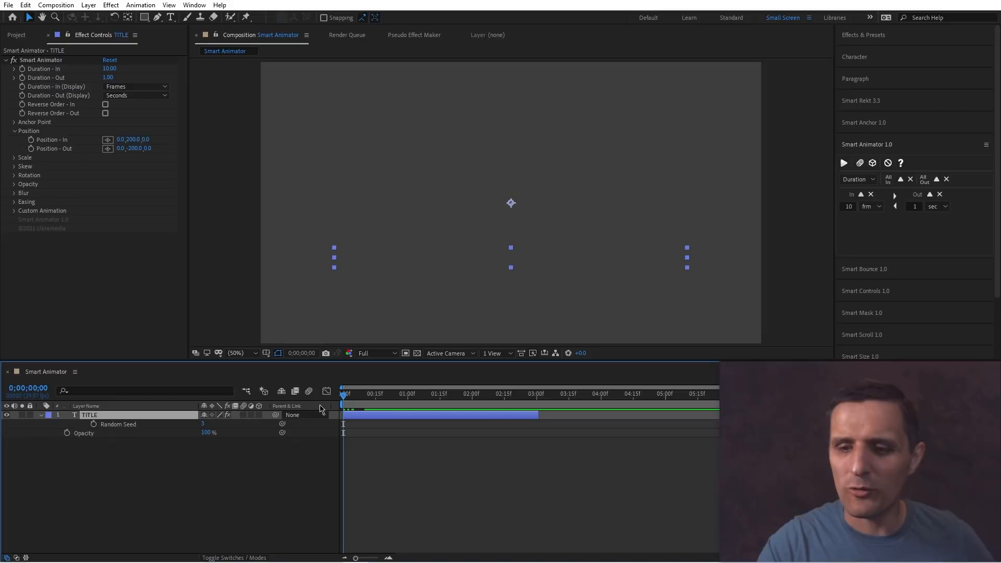
Step frame by frame through the start of the title animation.
key(Page_Down)
key(Page_Down)
key(Page_Down)
key(Page_Down)
key(Page_Down)
key(Page_Down)
key(Page_Down)
key(Page_Down)
key(Page_Down)
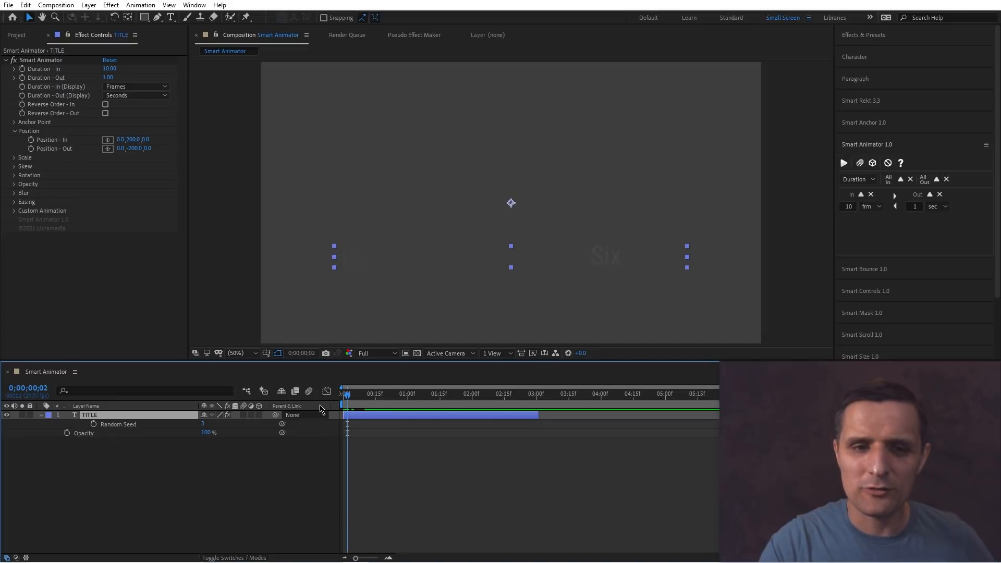
key(Page_Down)
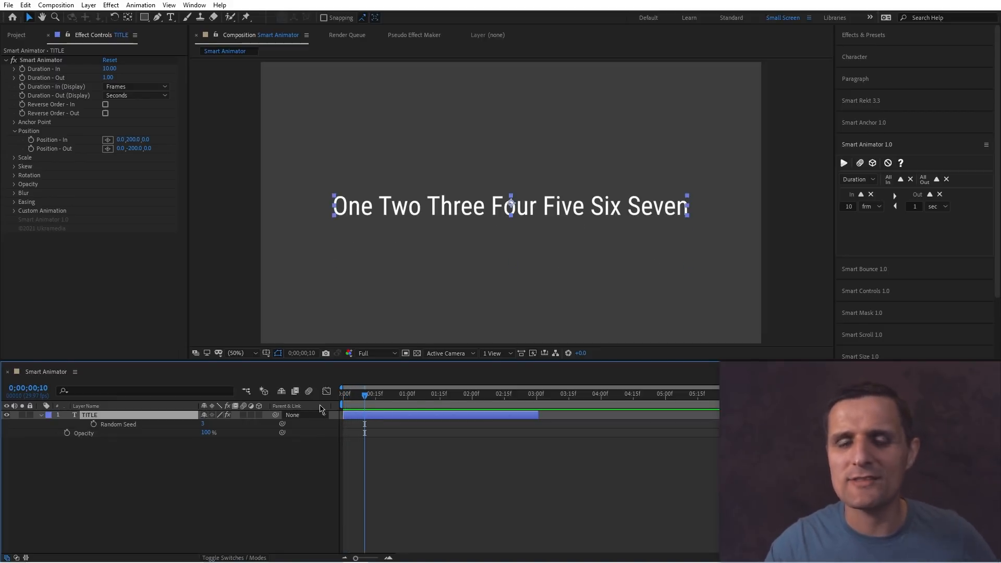
Set the In duration back to 1 sec and apply it to the title layer.
click(872, 218)
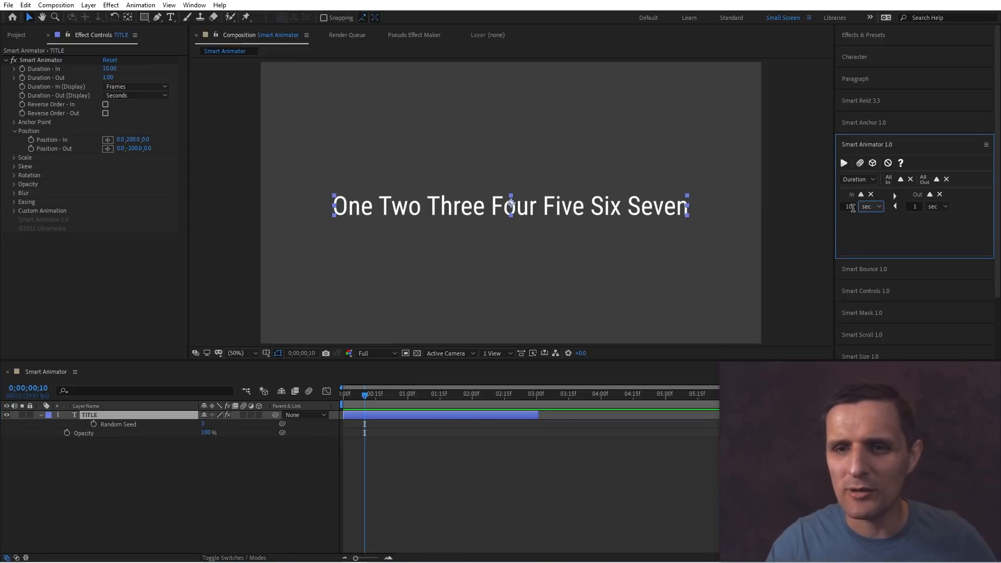
drag(854, 208, 842, 209)
text(1)
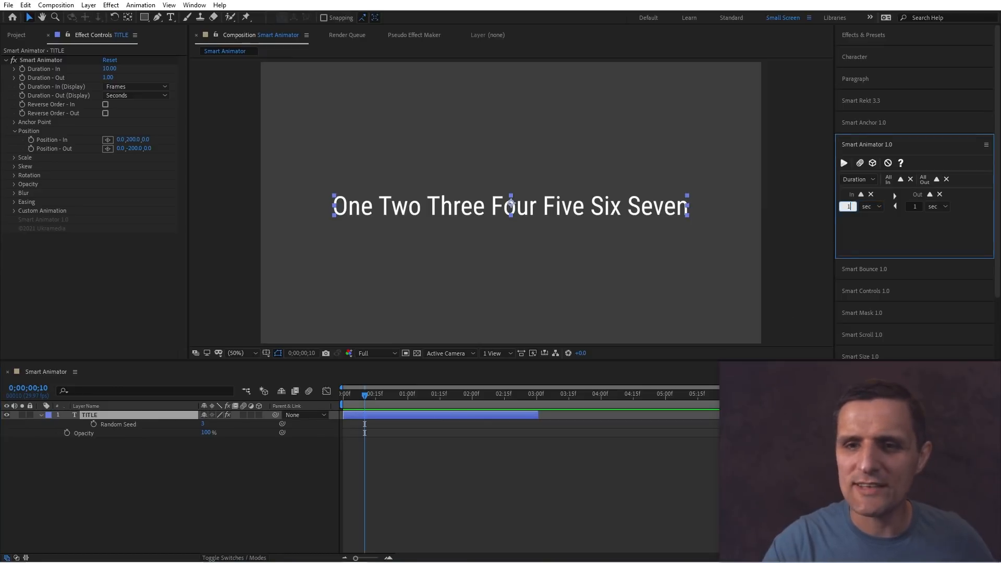
click(845, 163)
Preview the title animation from the start.
drag(365, 395, 342, 397)
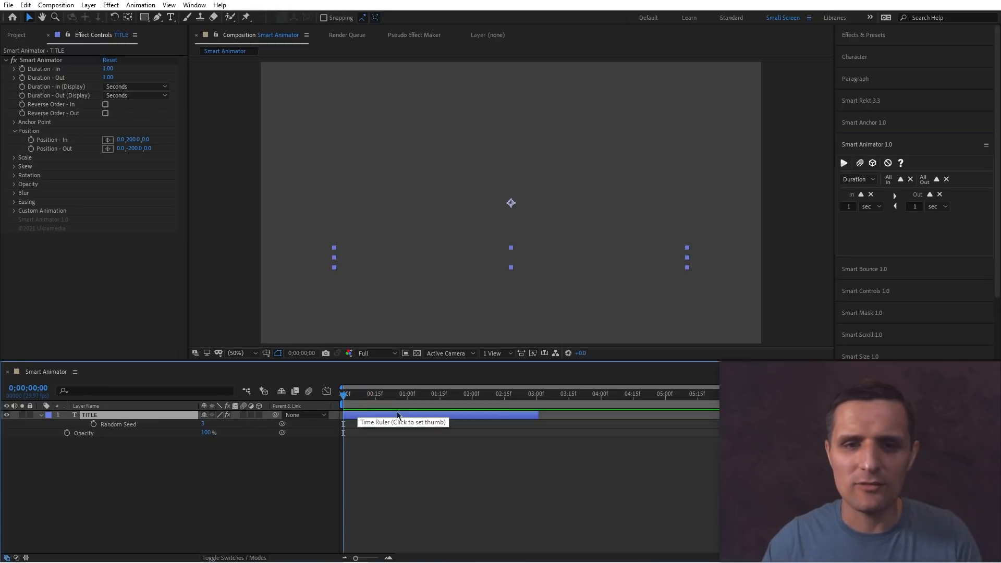
key(space)
Trim the title layer's out point to about 2 seconds 15 frames and preview the animation.
key(space)
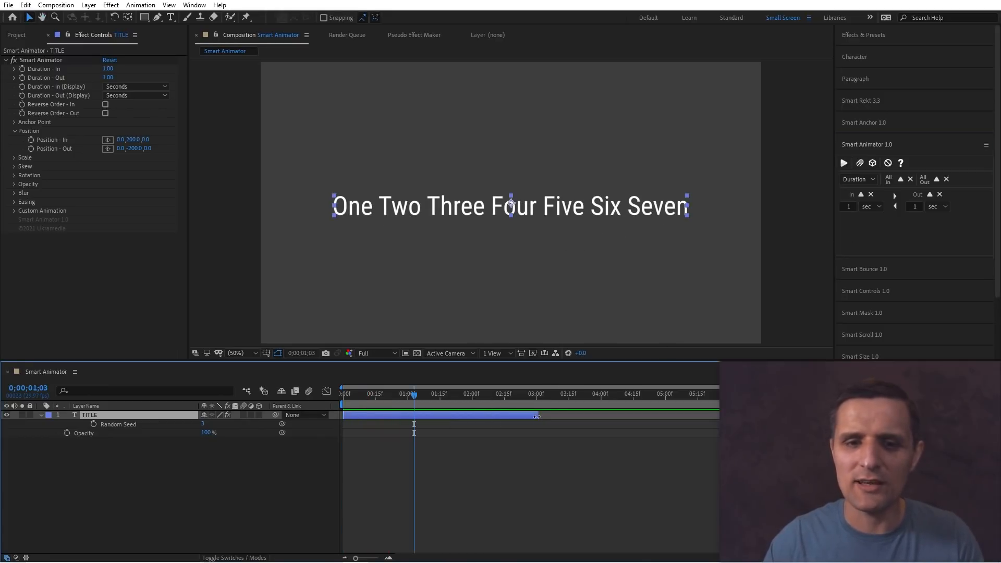
drag(537, 416, 624, 427)
click(371, 408)
key(space)
key(space)
drag(367, 402, 469, 418)
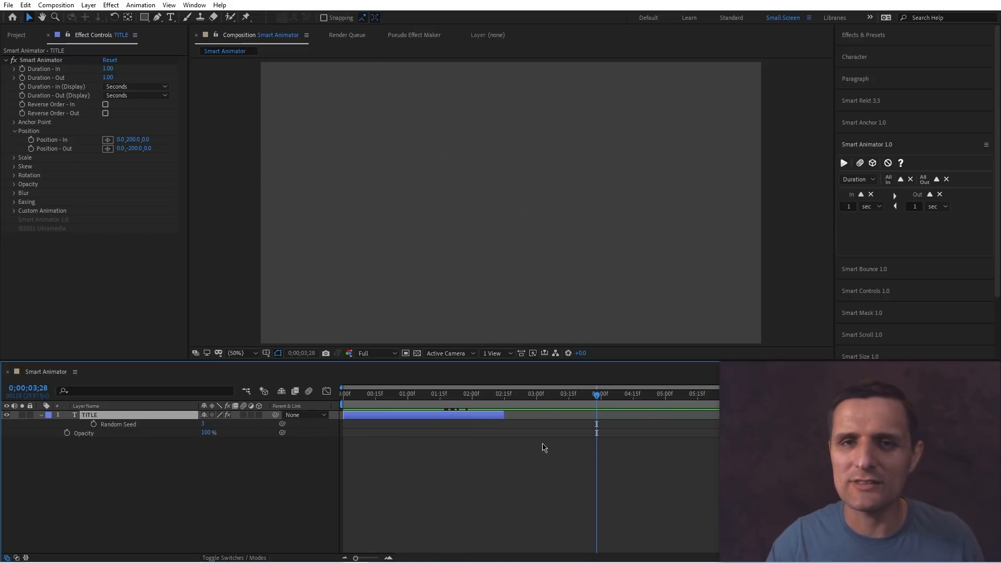
key(ctrl+d)
drag(448, 418, 555, 405)
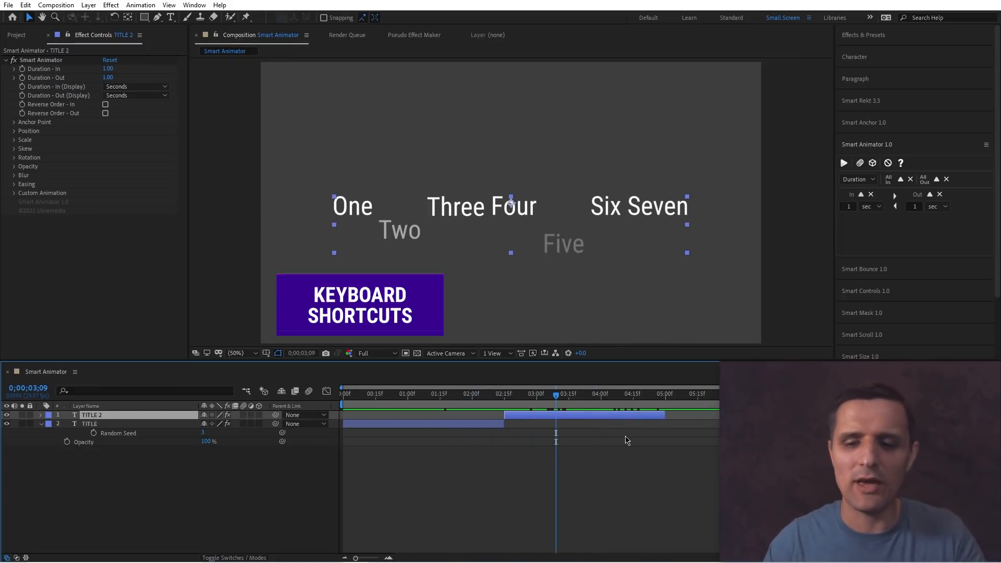
key(Delete)
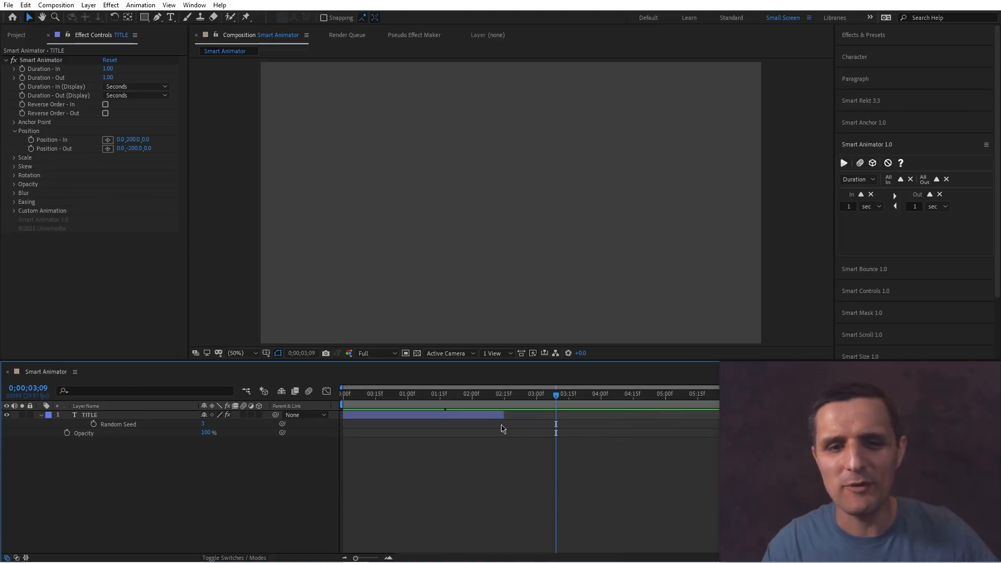
Expand the Custom Animation settings of the title layer and review the Animation Based On options.
click(536, 415)
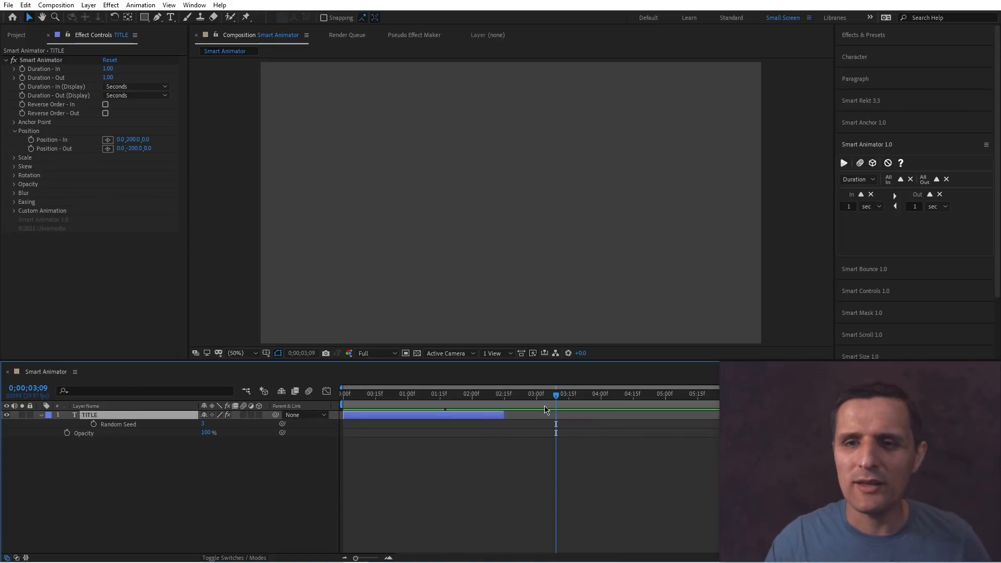
click(416, 406)
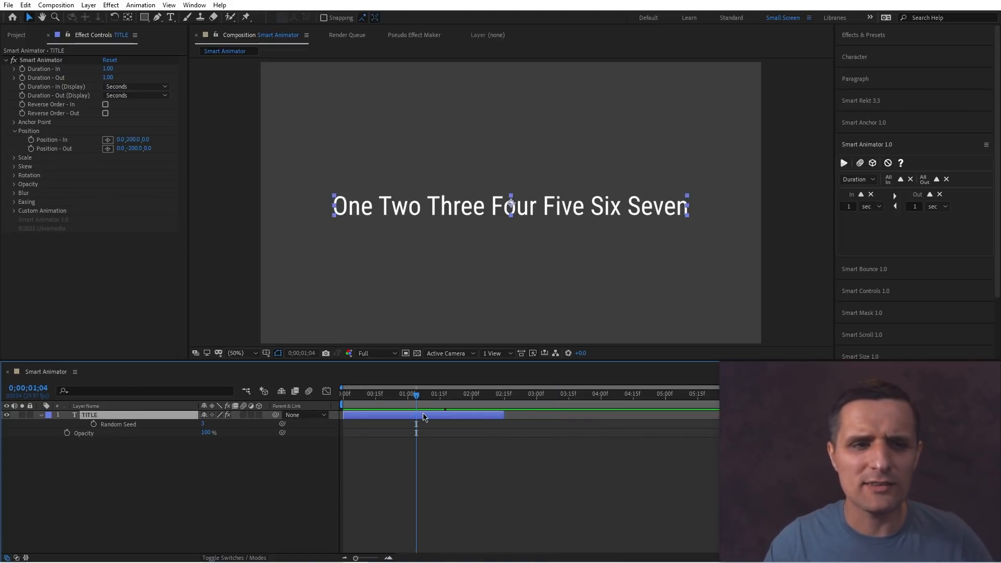
click(14, 210)
click(138, 219)
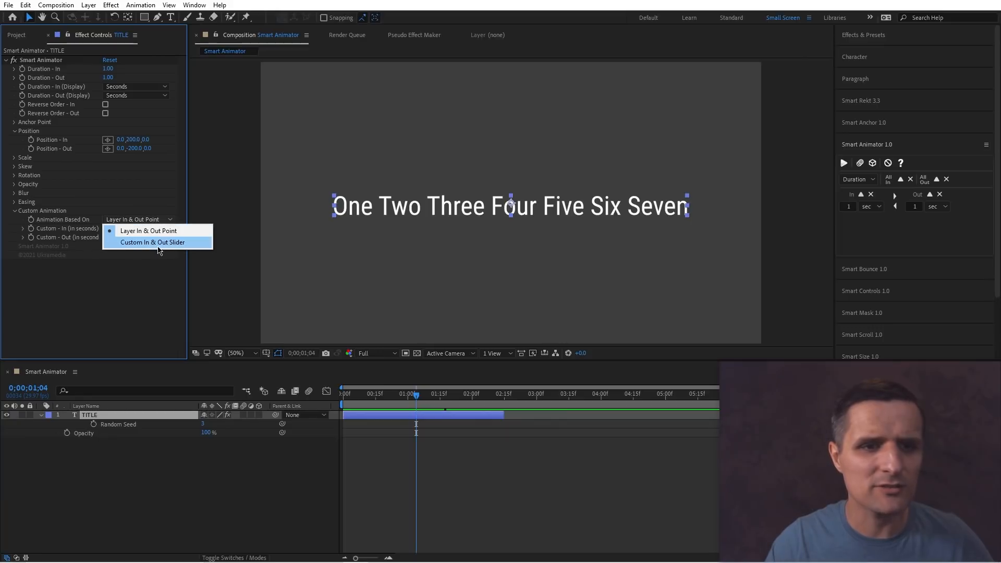
click(137, 263)
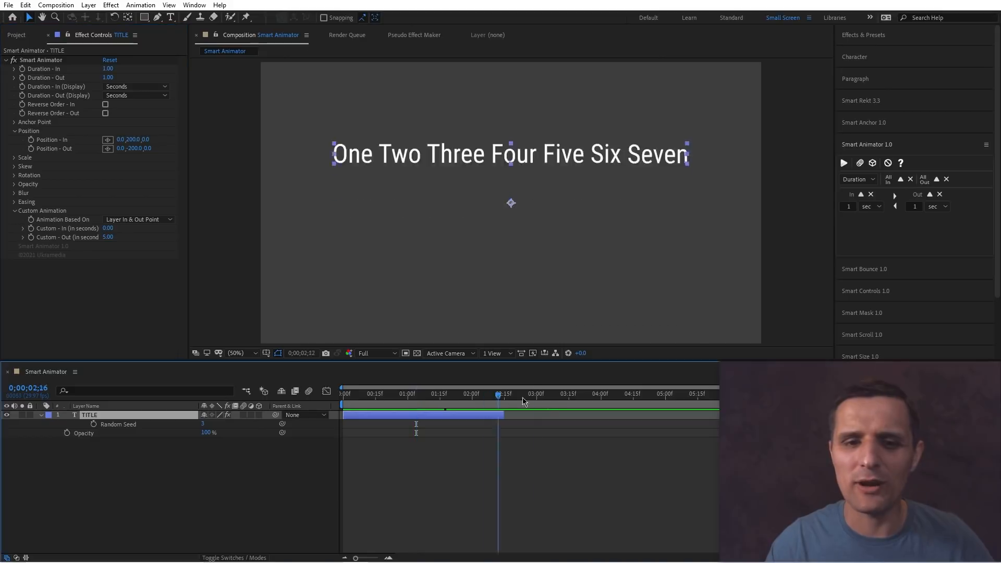
Collapse the Custom Animation group and scrub the timeline to review the title animation.
click(547, 395)
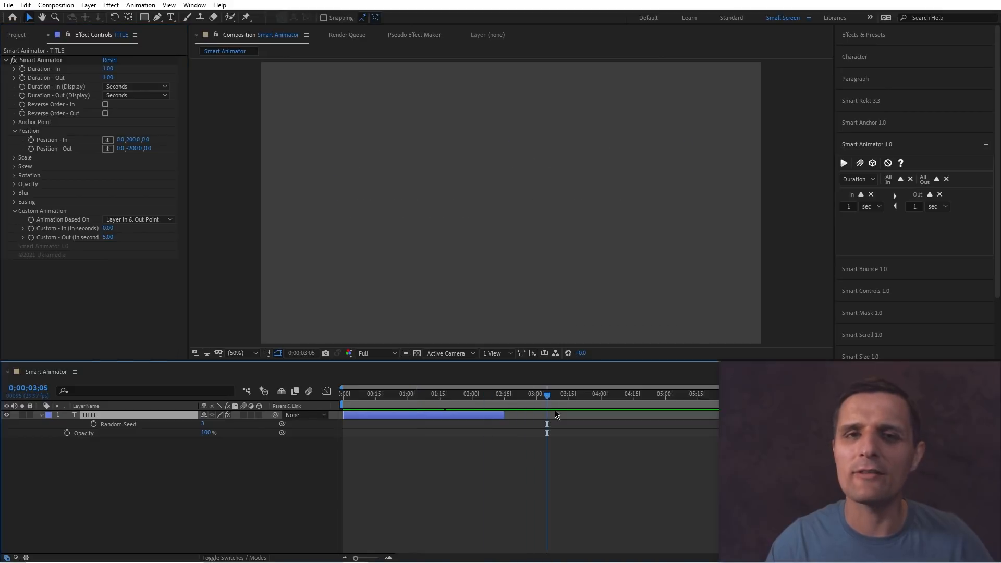
click(12, 211)
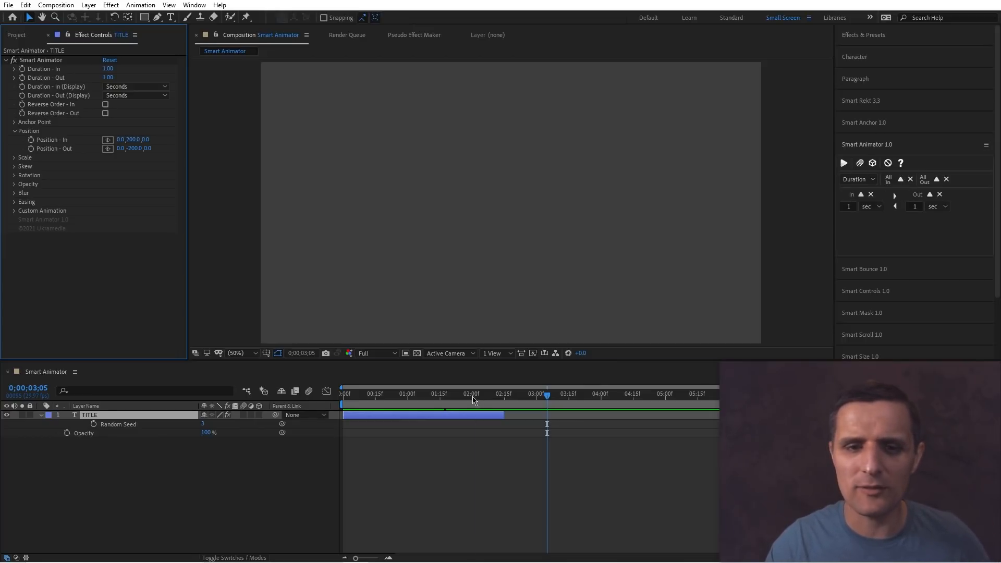
drag(472, 396, 429, 403)
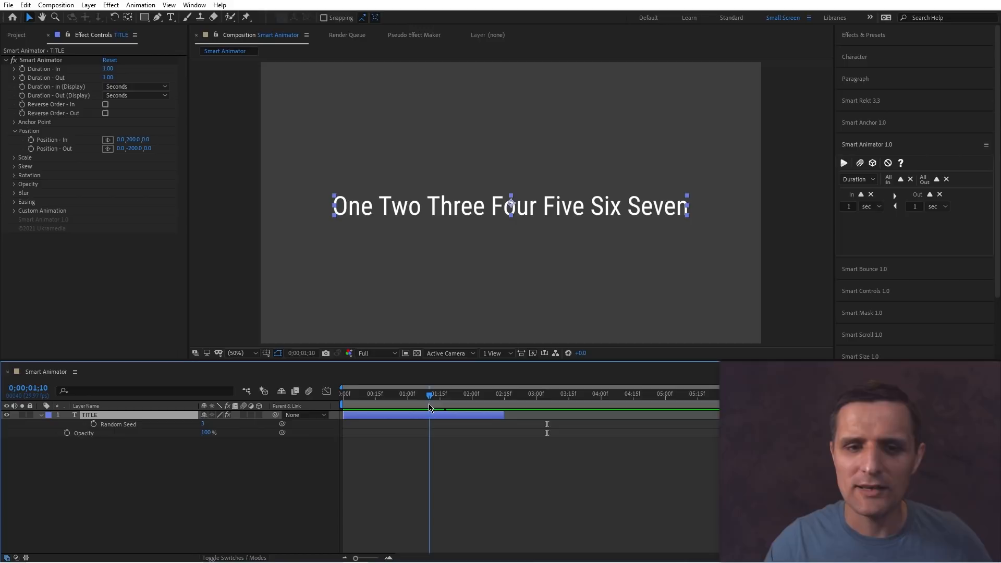
Switch the Smart Animator panel to its Position settings and scrub the timeline to review the word-by-word motion.
click(858, 179)
click(860, 231)
mouse_move(441, 403)
mouse_down()
mouse_move(387, 405)
mouse_move(442, 406)
mouse_up()
drag(484, 401, 420, 402)
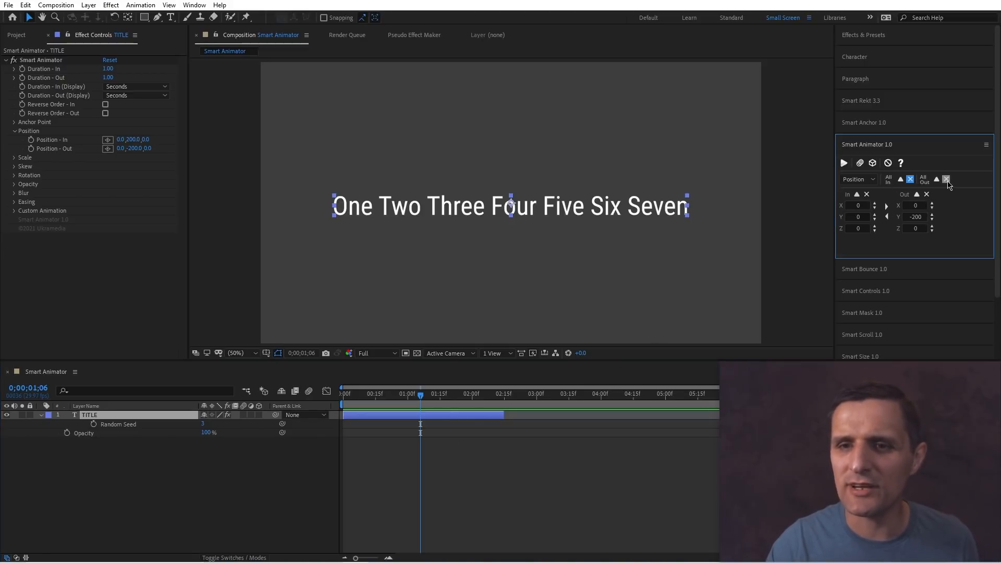
click(857, 180)
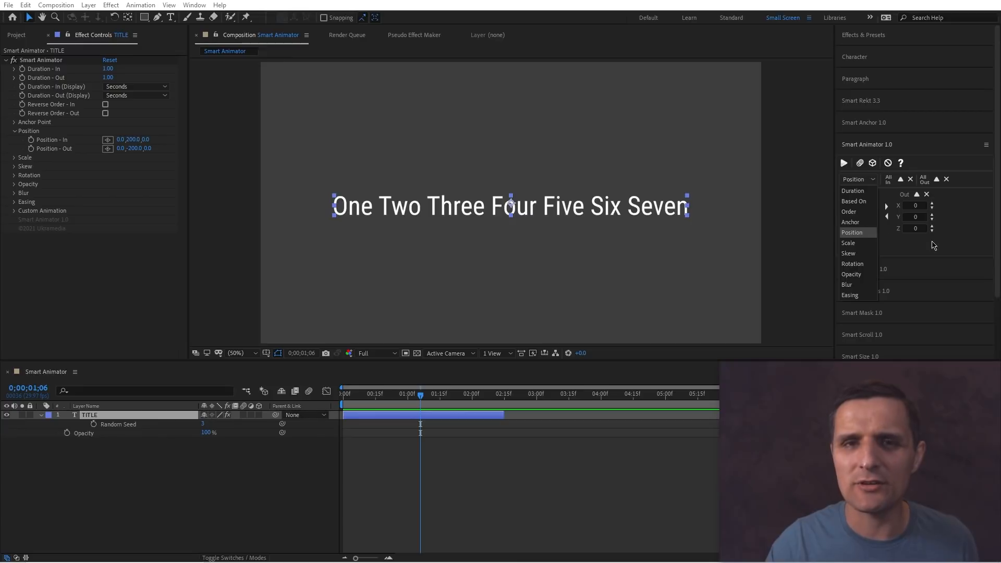
click(933, 244)
drag(420, 398, 387, 407)
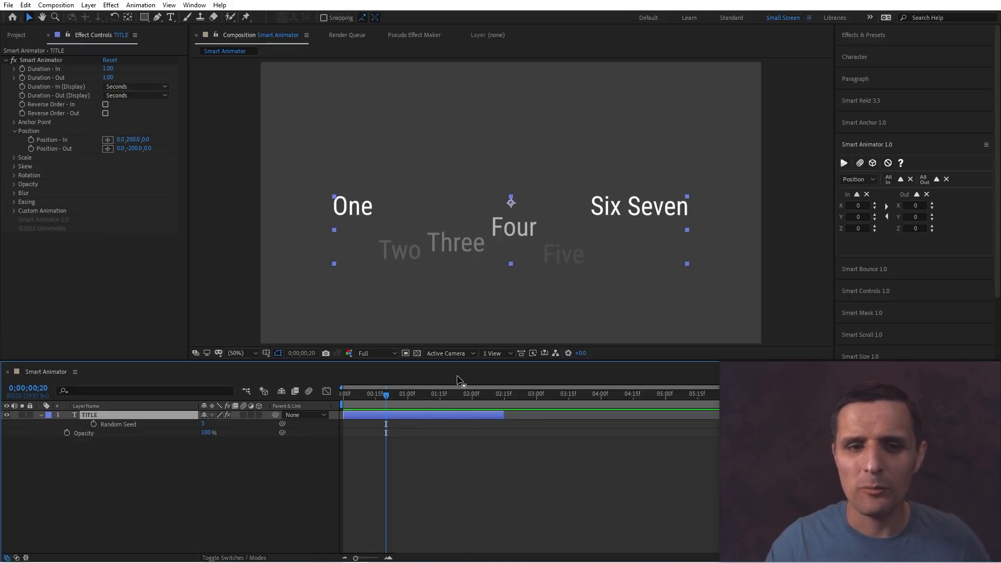
drag(421, 402, 390, 403)
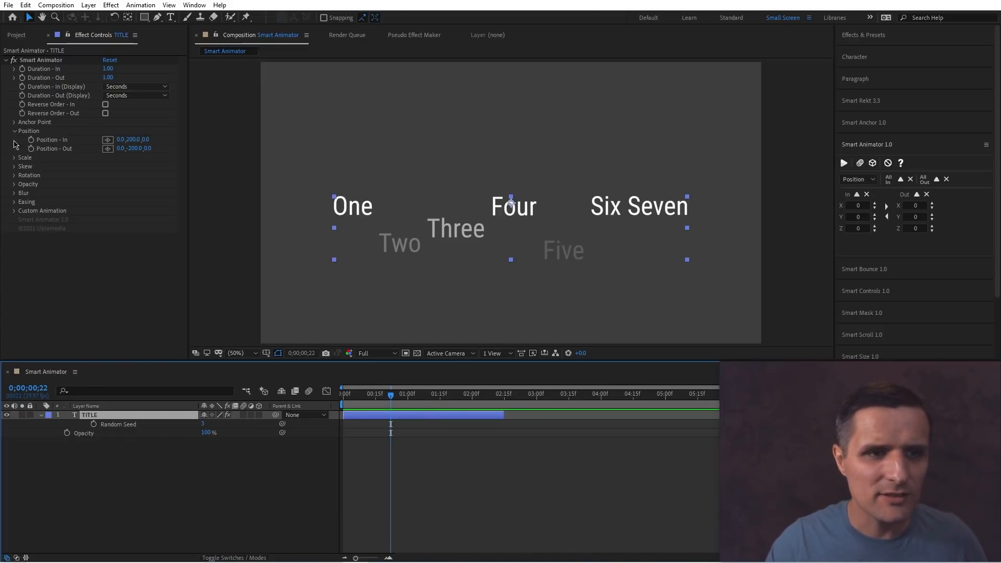
Expand the Opacity group of the Smart Animator effect and set Opacity - Out to 0%.
click(15, 184)
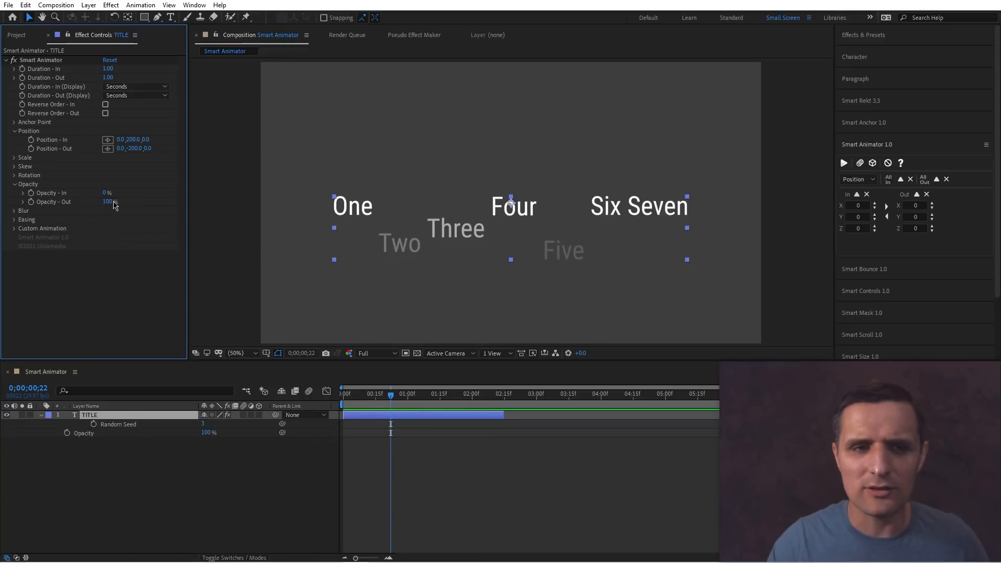
drag(412, 395, 480, 402)
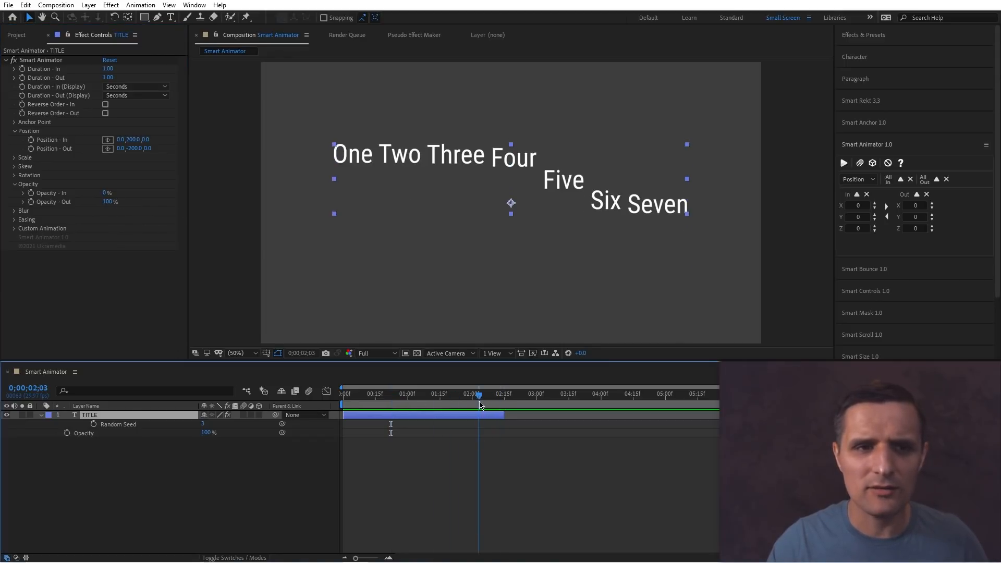
drag(109, 204, 42, 205)
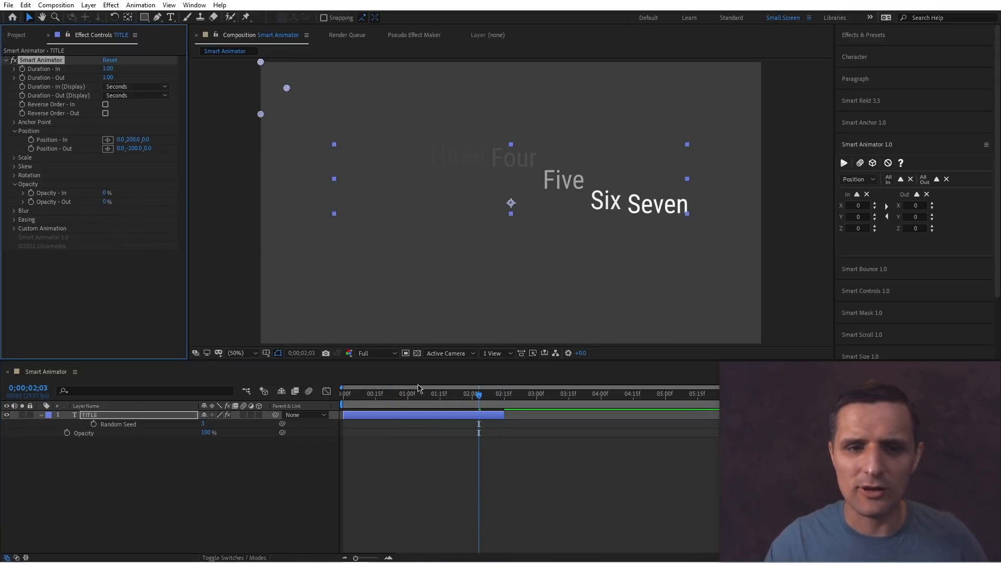
Scrub the timeline to preview the words fading in and out.
mouse_move(409, 395)
mouse_down()
mouse_move(342, 396)
mouse_move(477, 397)
mouse_move(421, 396)
mouse_up()
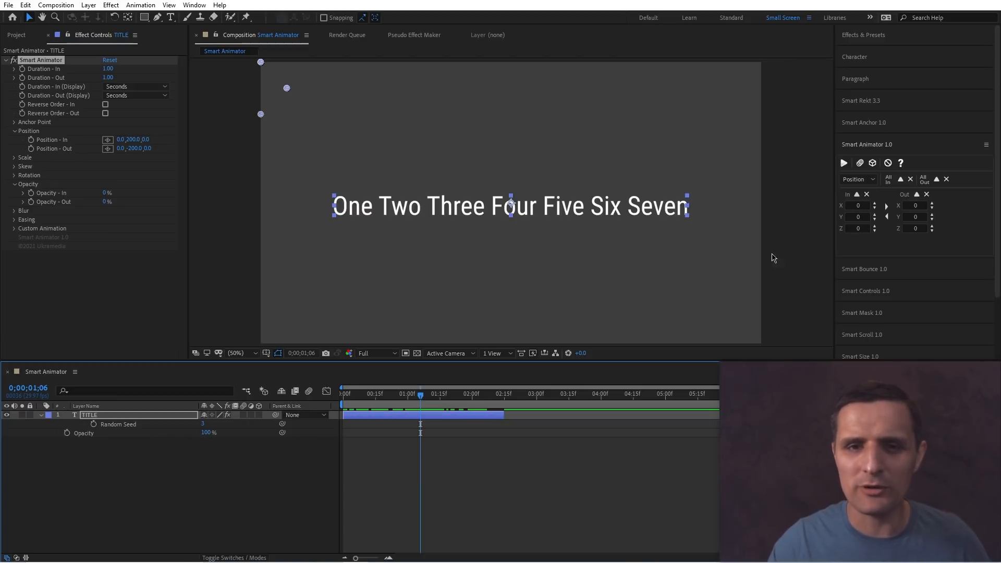
drag(420, 396, 382, 397)
click(384, 423)
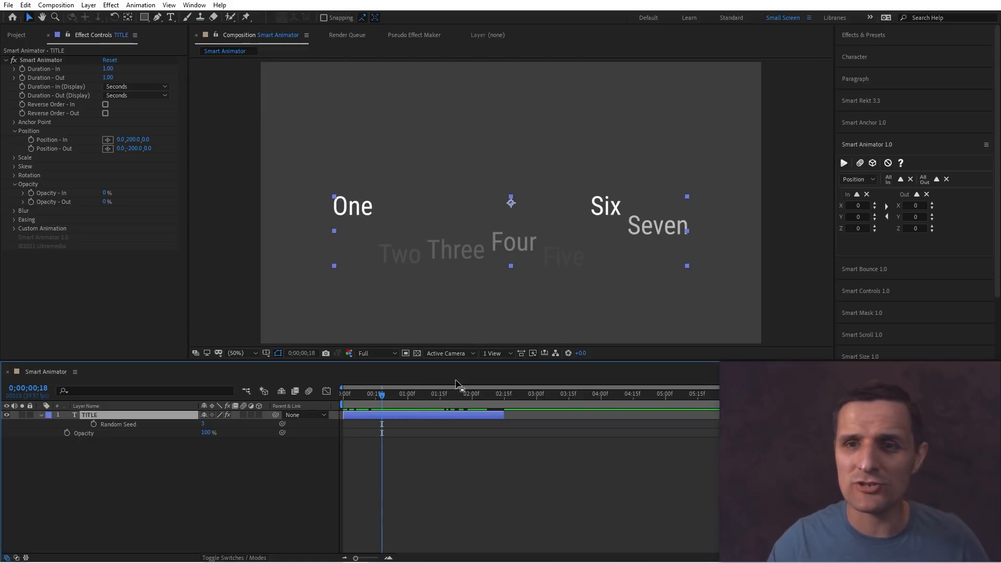
Set Position - In to 16, 200, 16 and load the In position values into the Smart Animator panel.
click(856, 196)
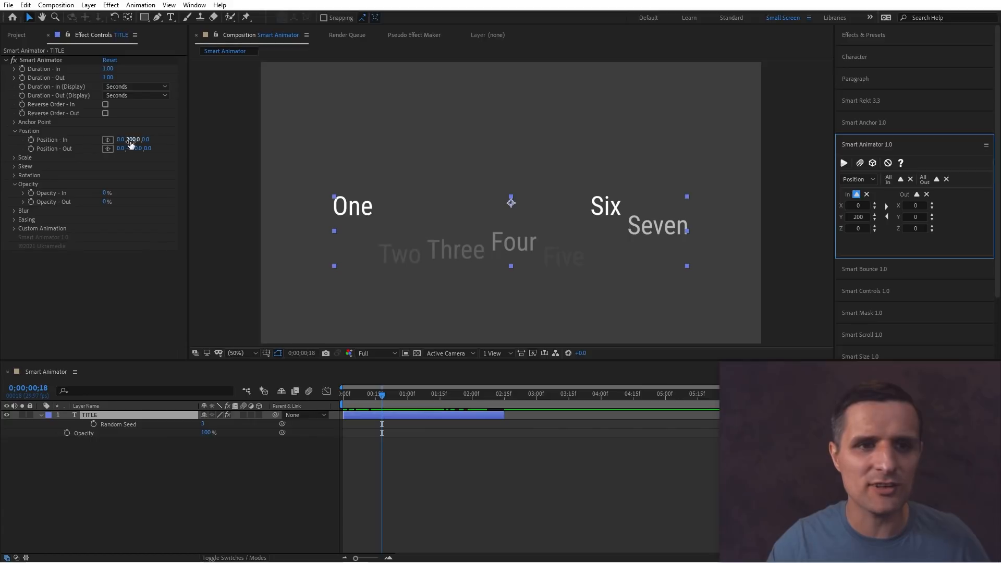
drag(121, 140, 158, 140)
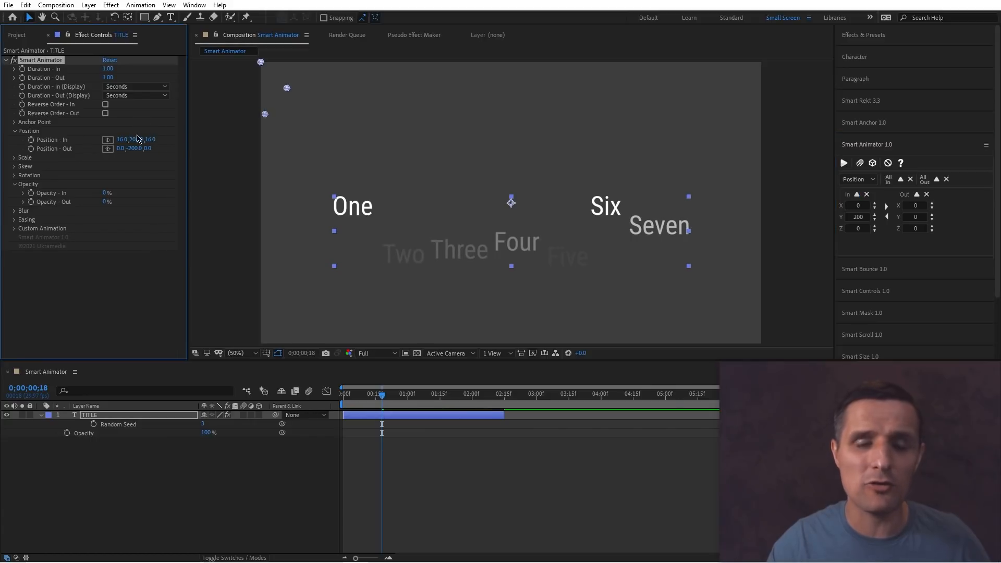
click(857, 196)
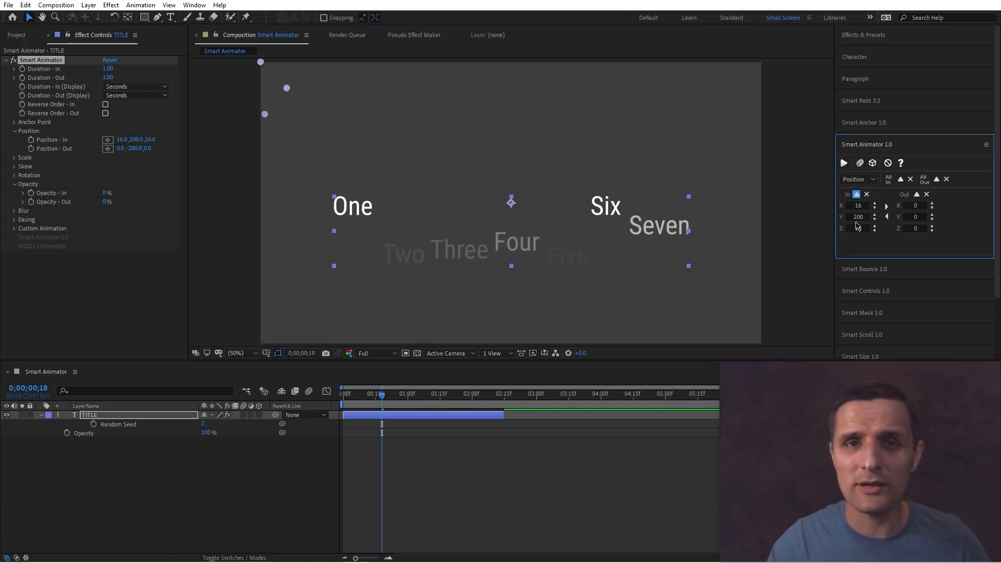
key(Tab)
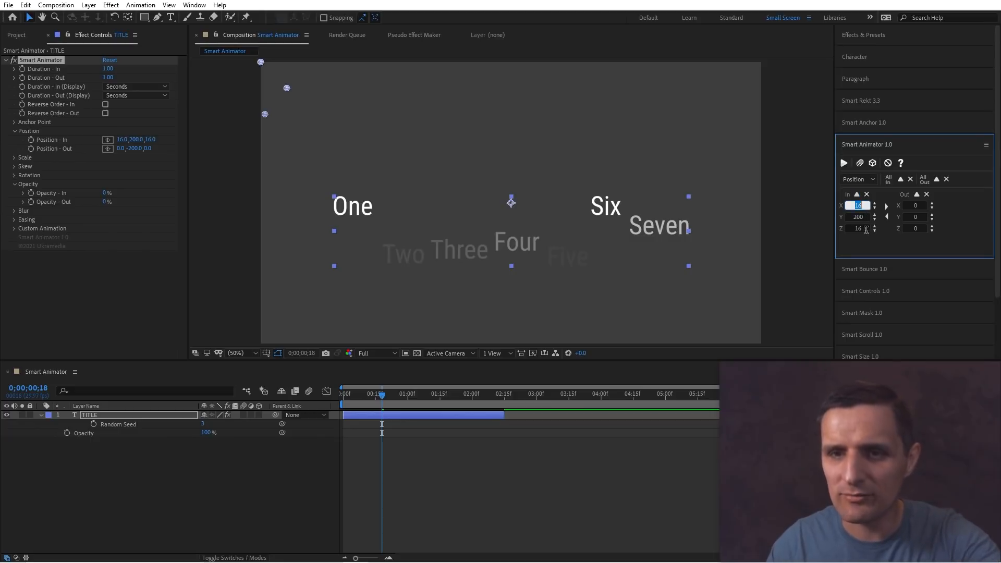
Undo the Position - In change twice.
click(260, 277)
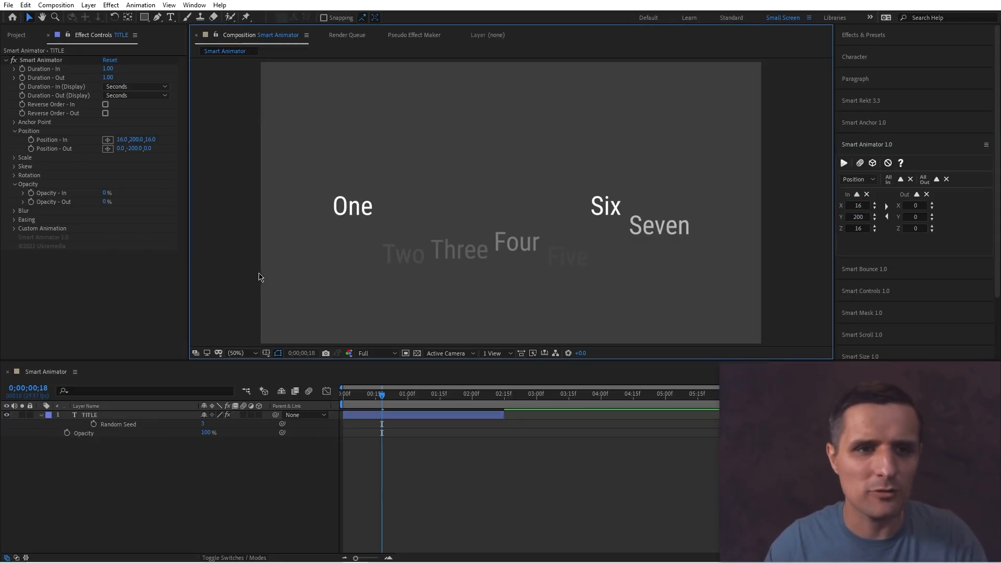
key(ctrl+z)
key(ctrl+z)
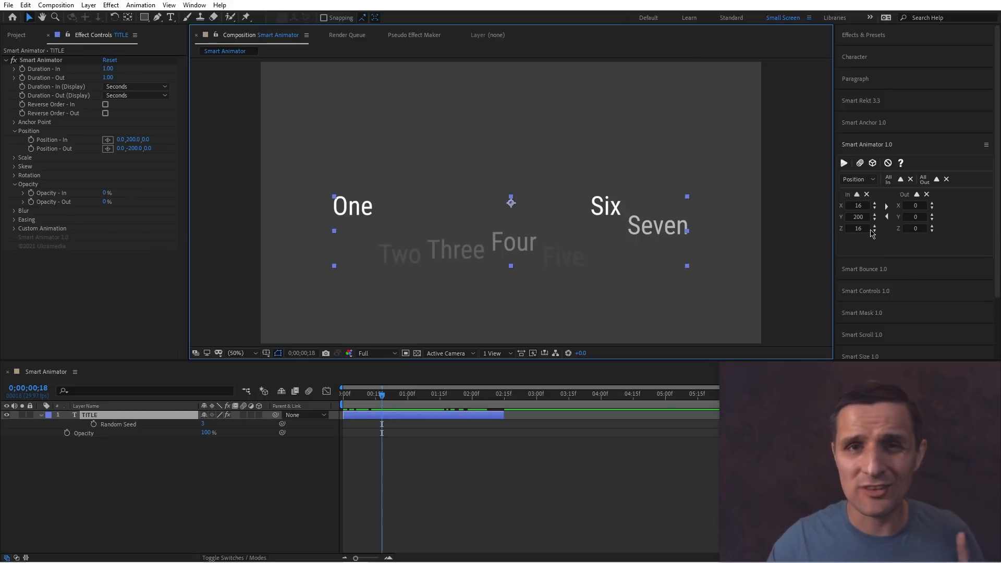
Browse the Smart Animator panel's Position, Opacity and Easing settings for the title layer.
click(859, 179)
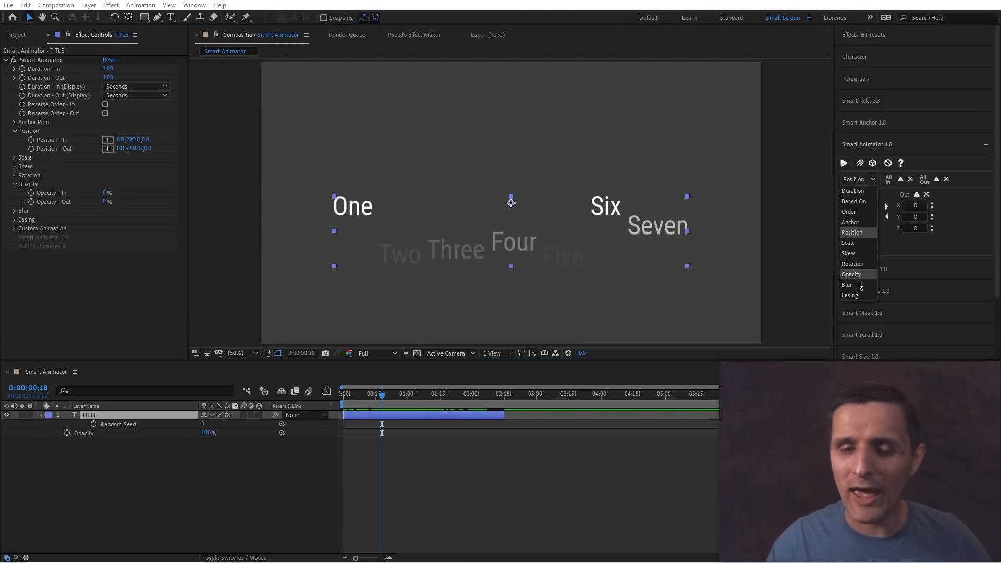
click(855, 233)
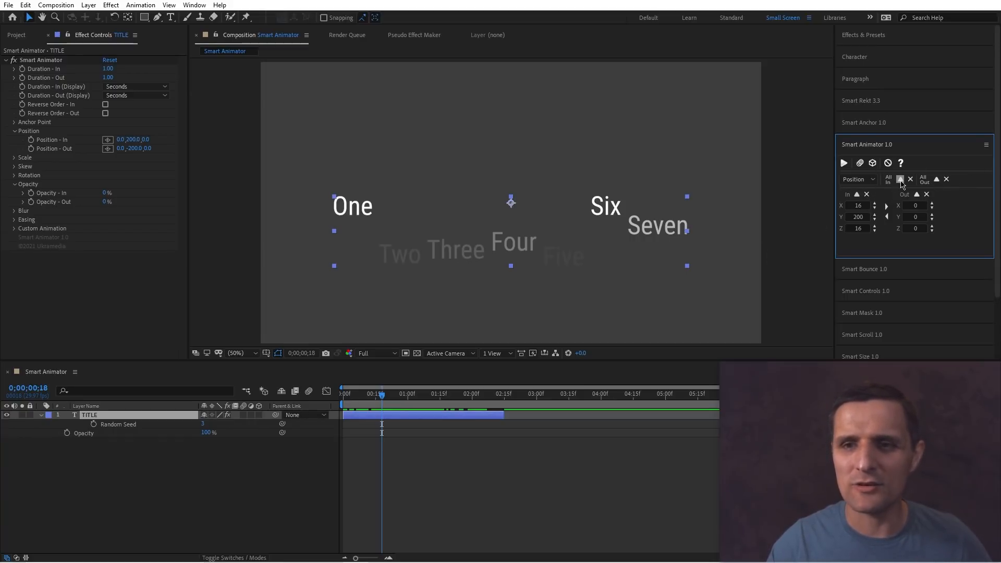
click(859, 179)
click(870, 274)
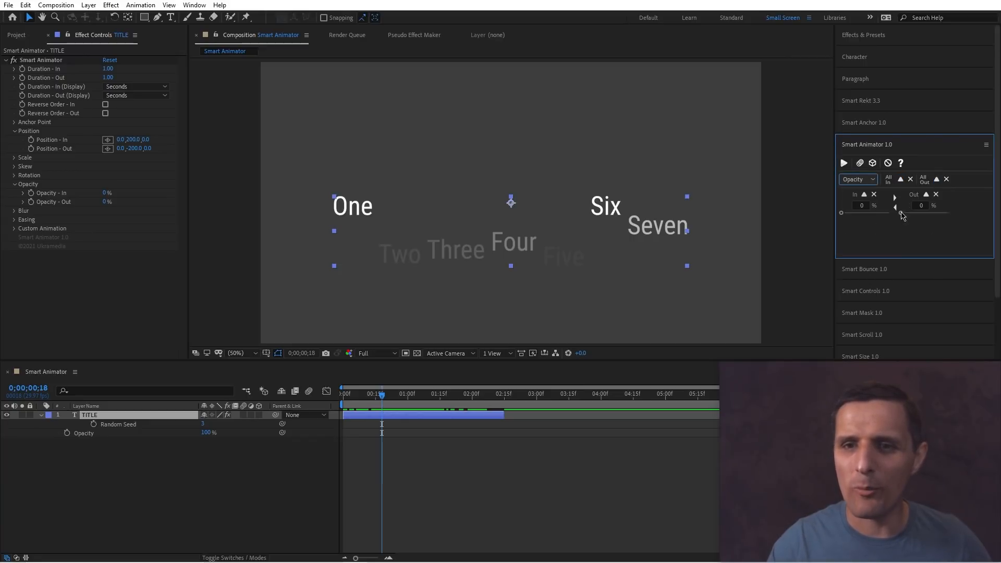
click(872, 181)
click(860, 292)
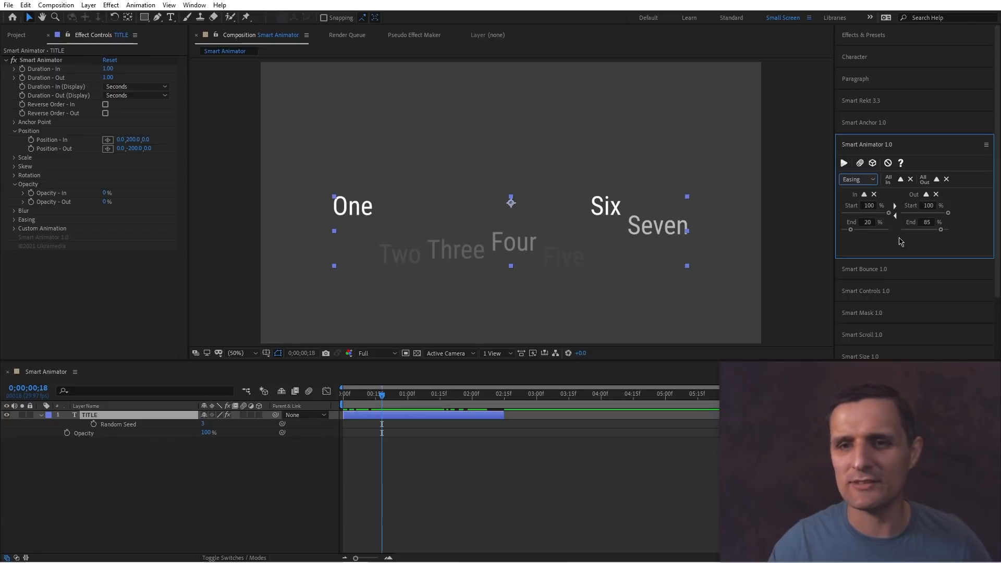
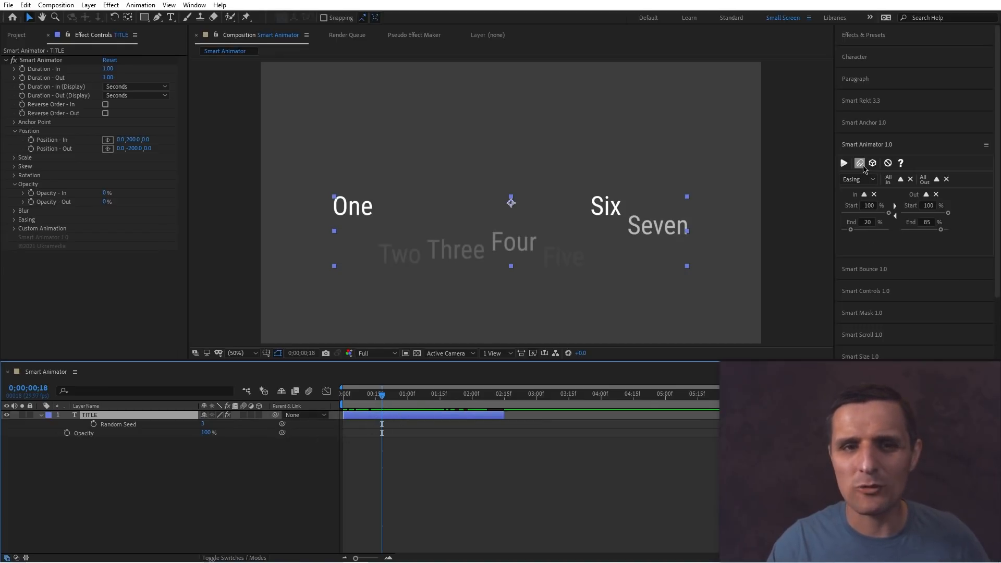
Switch the Smart Animator panel to Rotation, set the In Z rotation to about 119 and apply it to the title.
click(860, 164)
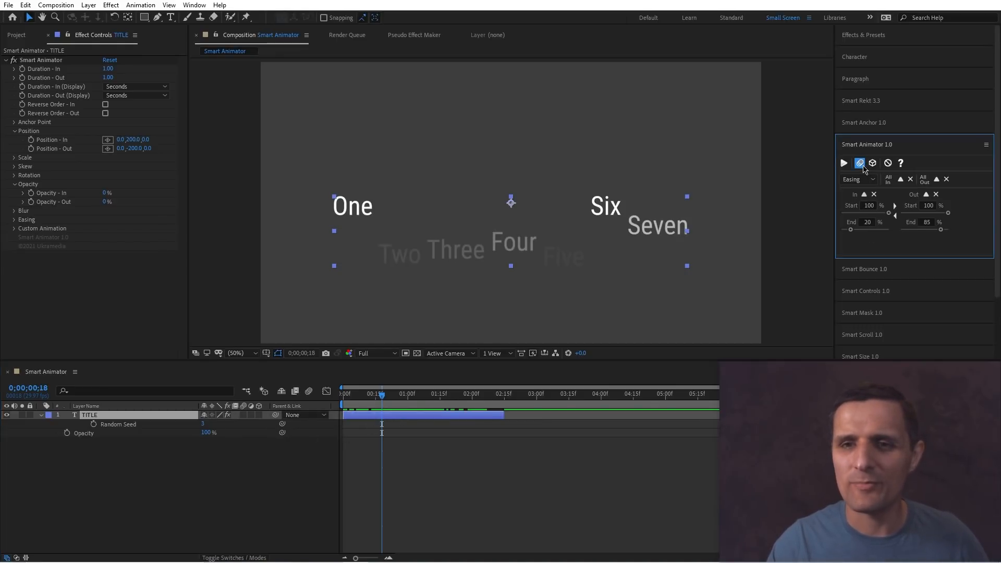
click(493, 417)
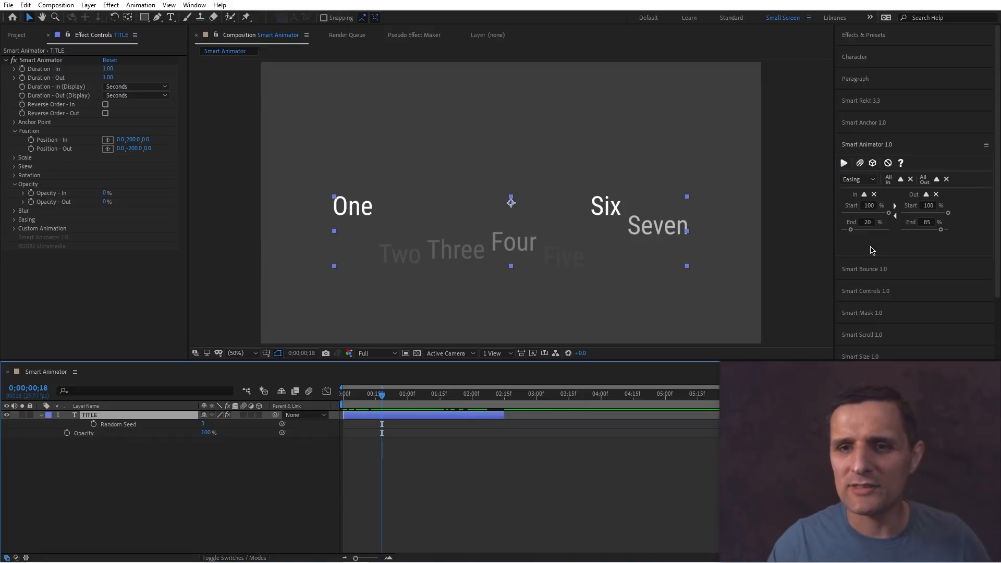
click(869, 184)
click(868, 264)
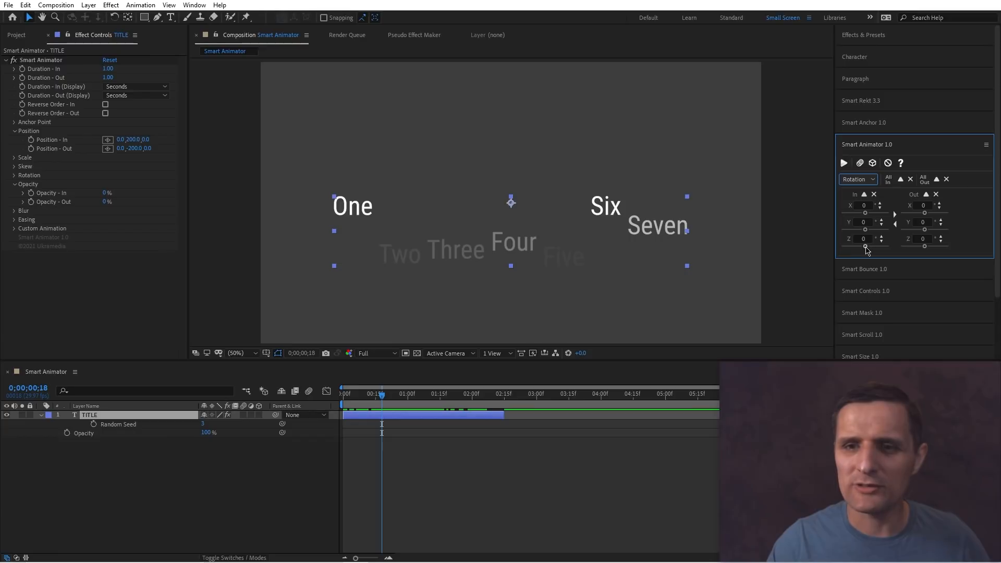
drag(865, 247, 875, 246)
click(845, 166)
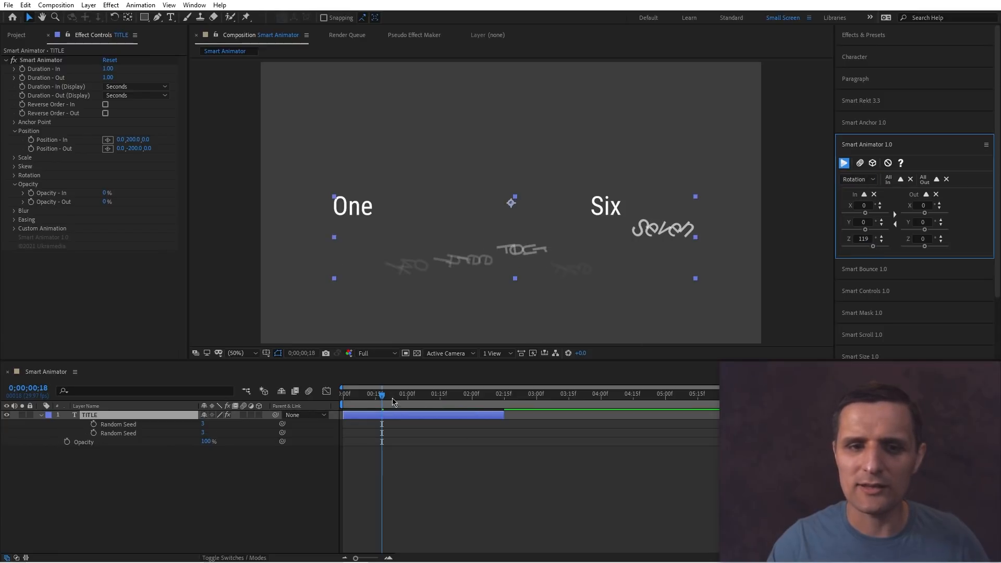
Set the In X and Y rotation to about 119 and 198 and reapply the Smart Animator to the title.
drag(364, 397, 392, 397)
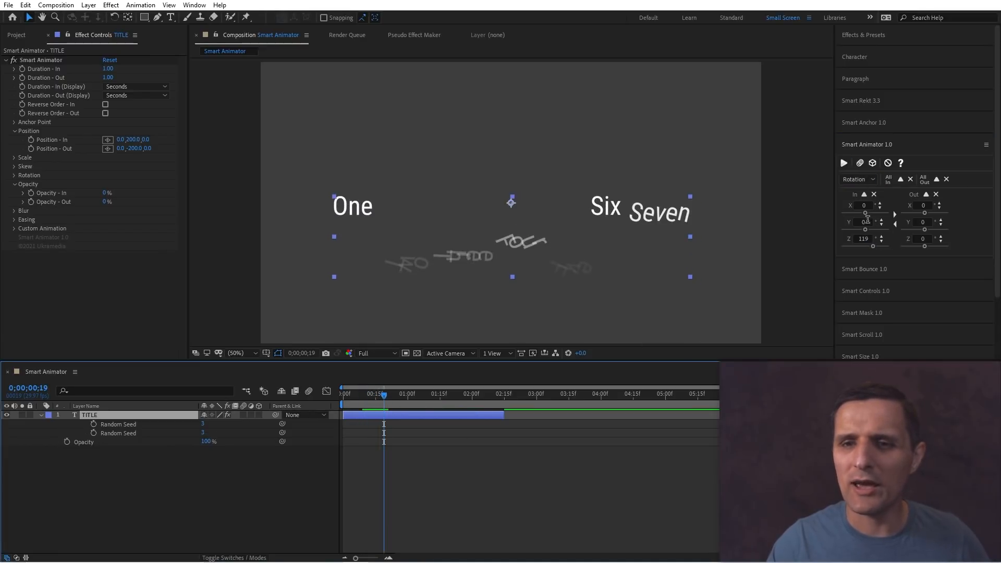
drag(865, 229, 881, 231)
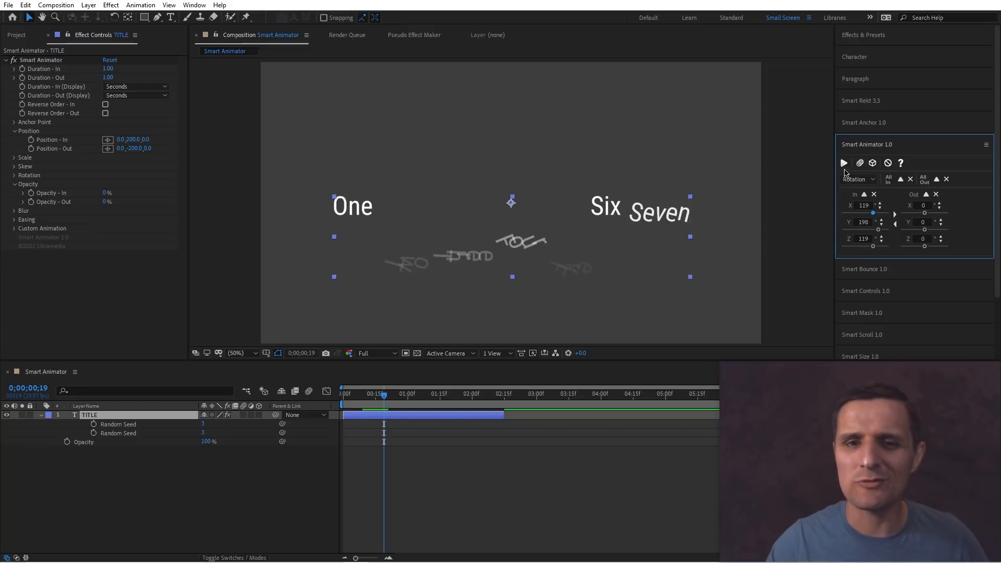
click(843, 163)
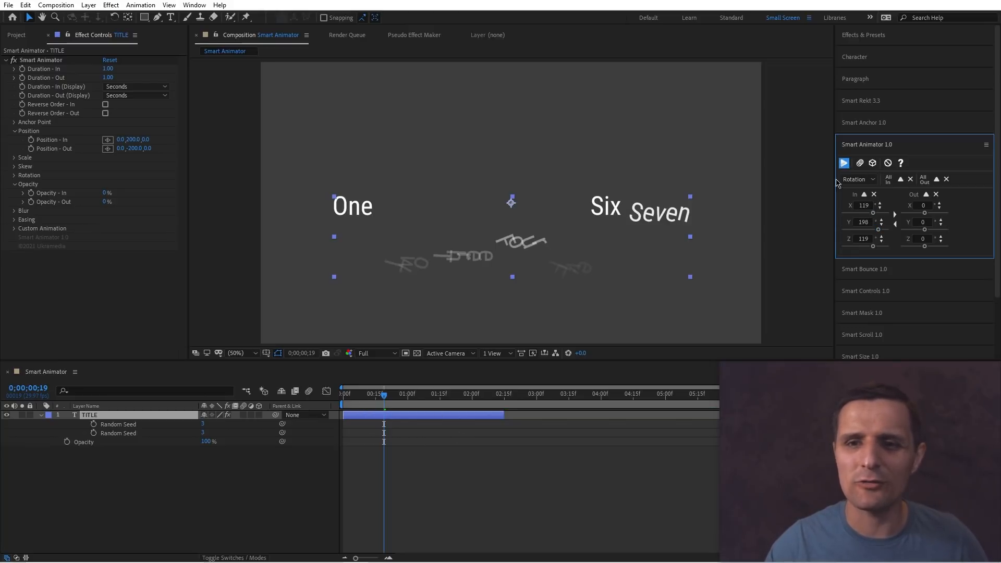
Select the title layer and apply the Smart Animator's 3D option to the rotation animation.
click(457, 419)
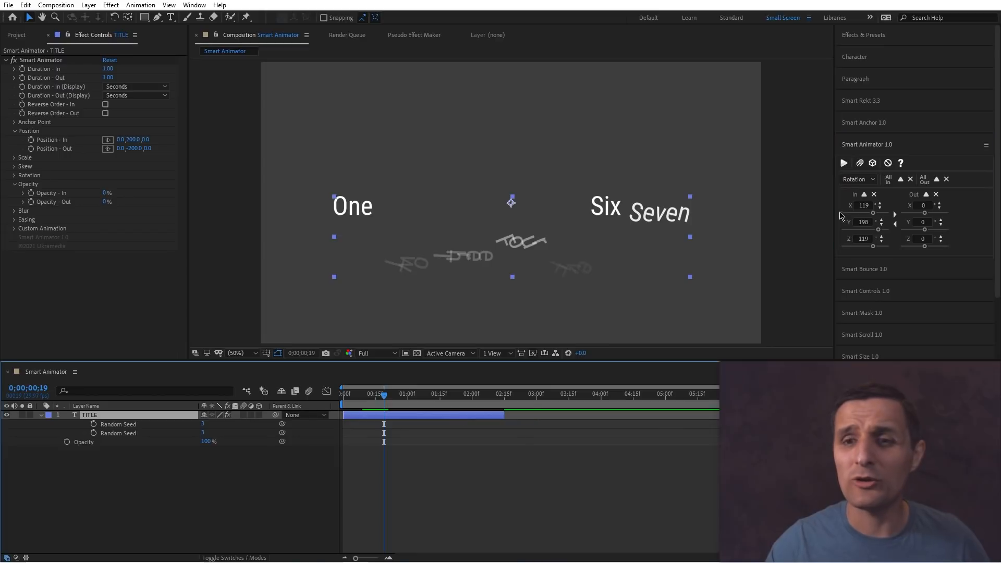
click(872, 163)
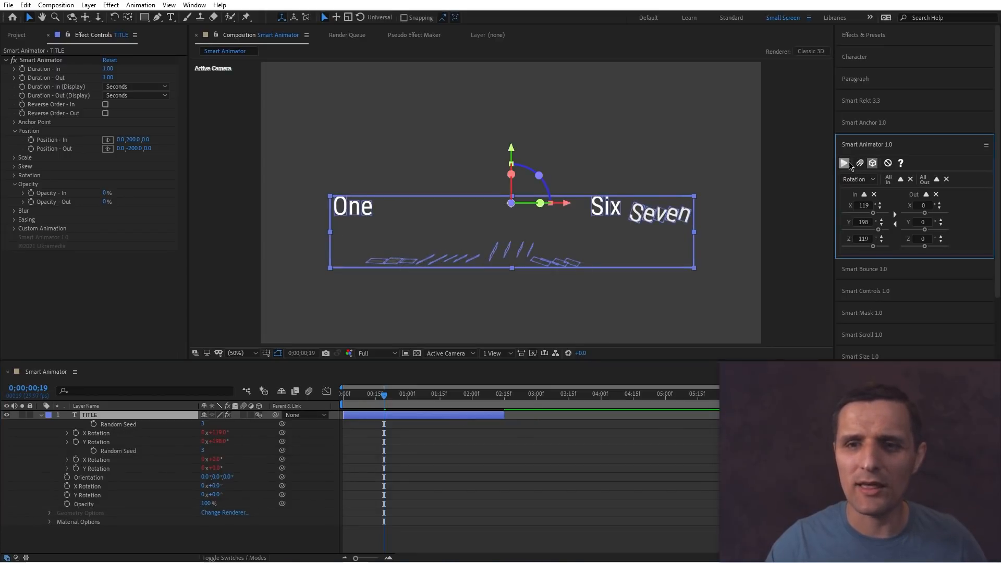
mouse_move(401, 402)
mouse_down()
mouse_move(354, 402)
mouse_move(401, 404)
mouse_up()
Set the In rotation to X 90, Y 0 and Z 0 and reapply the animation.
click(862, 240)
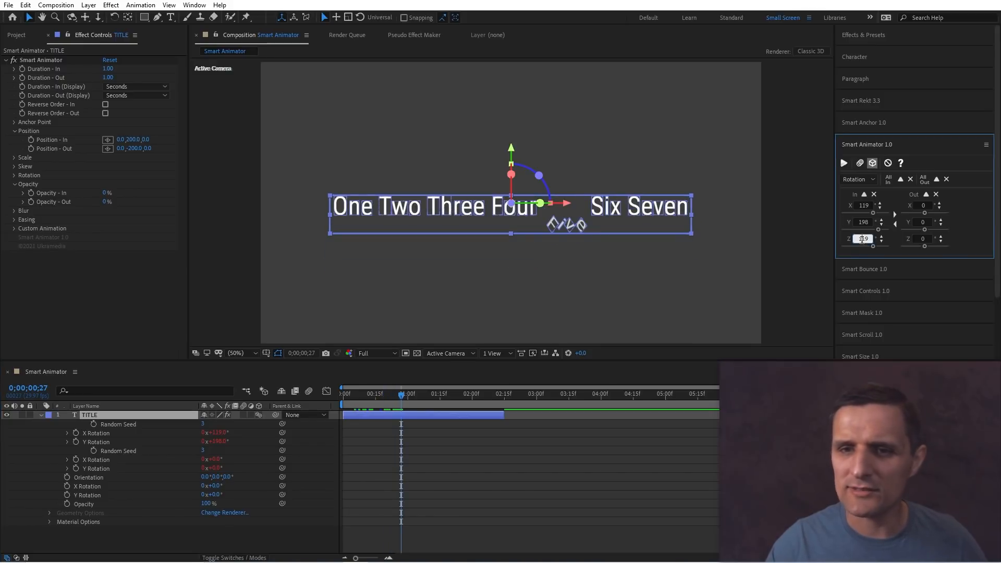
double_click(864, 222)
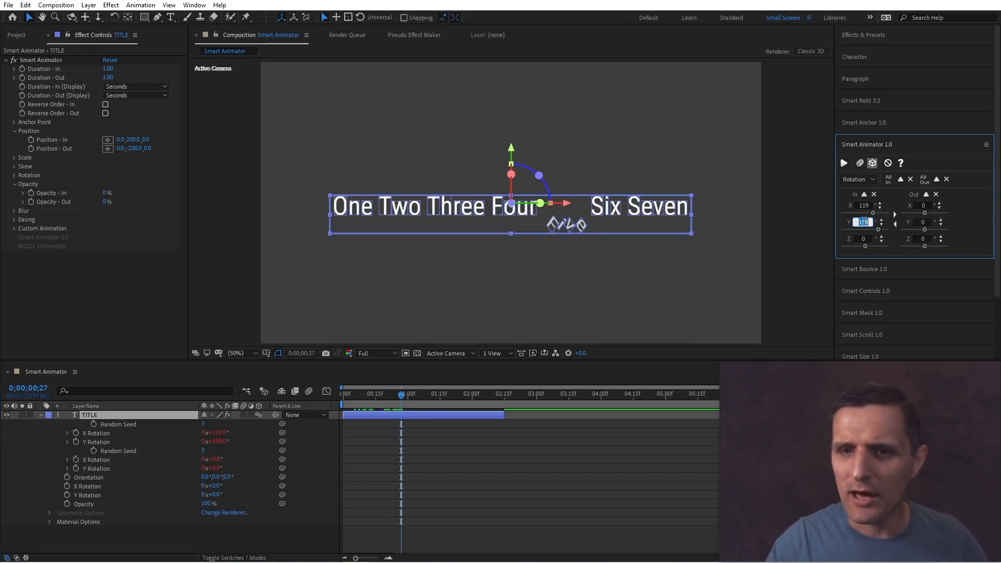
text(0)
key(Return)
double_click(863, 205)
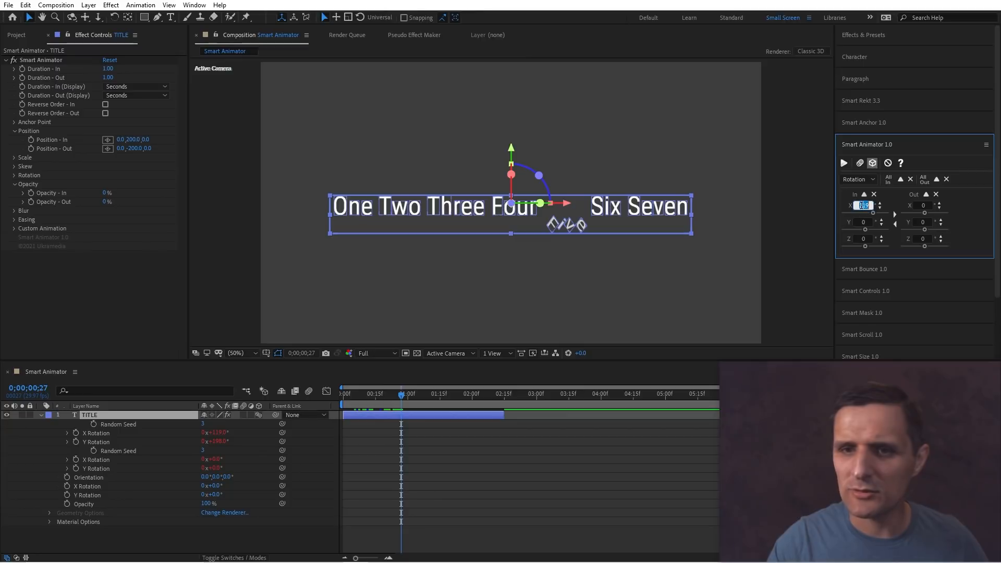
text(90)
key(Return)
click(844, 163)
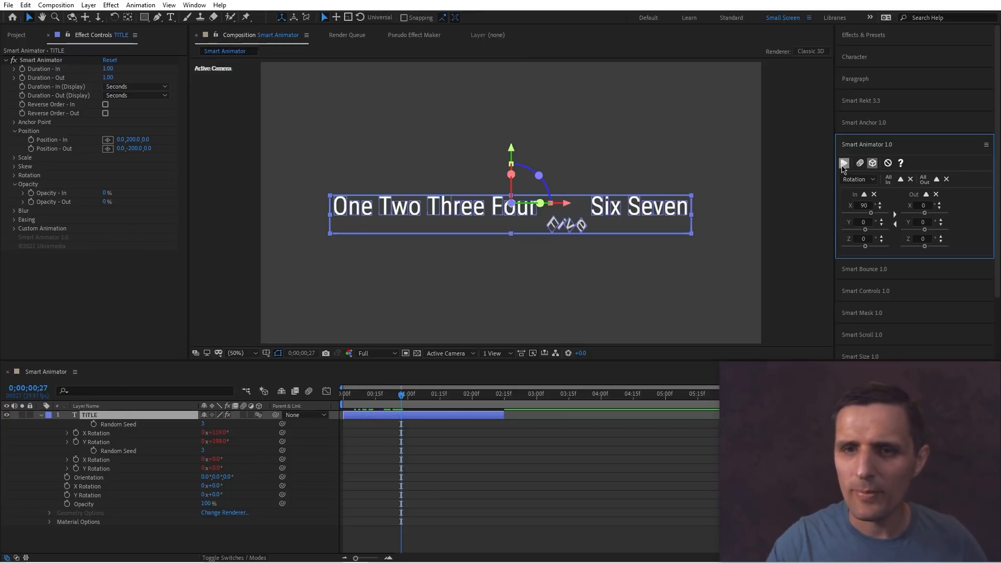
Turn the 3D option off again and scrub the timeline to preview the words animating.
mouse_move(401, 396)
mouse_down()
mouse_move(358, 396)
mouse_move(394, 399)
mouse_up()
click(873, 164)
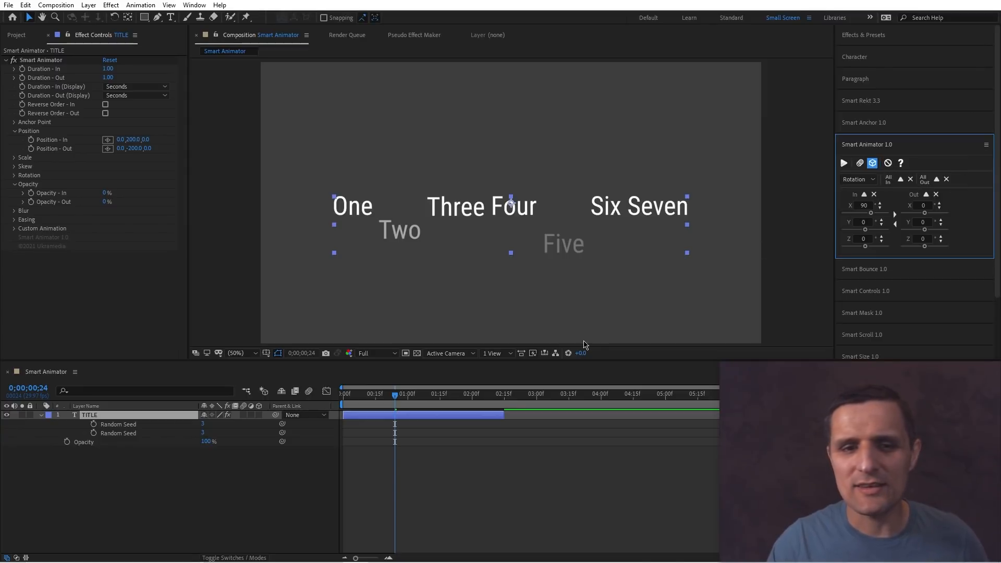
click(465, 415)
click(471, 431)
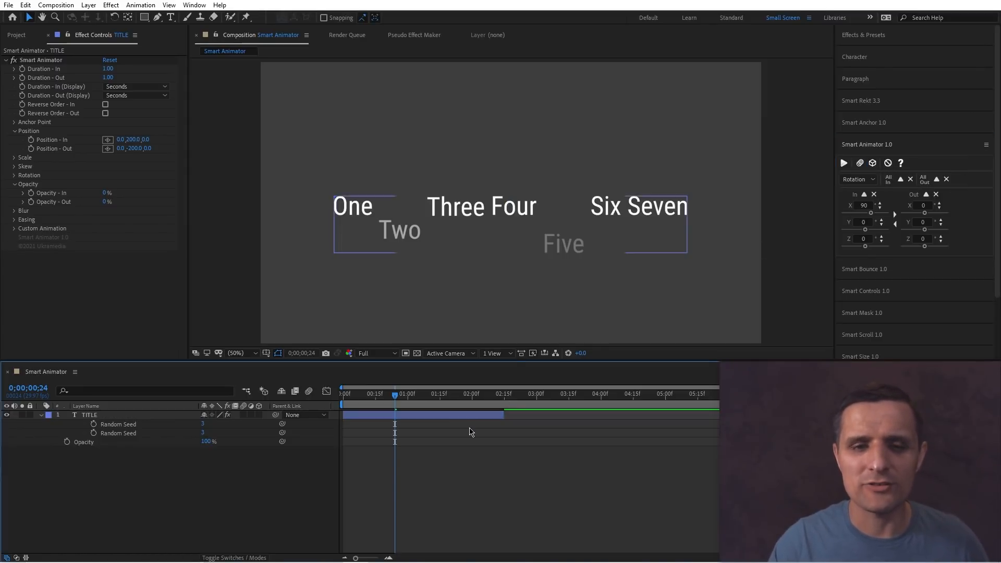
click(462, 419)
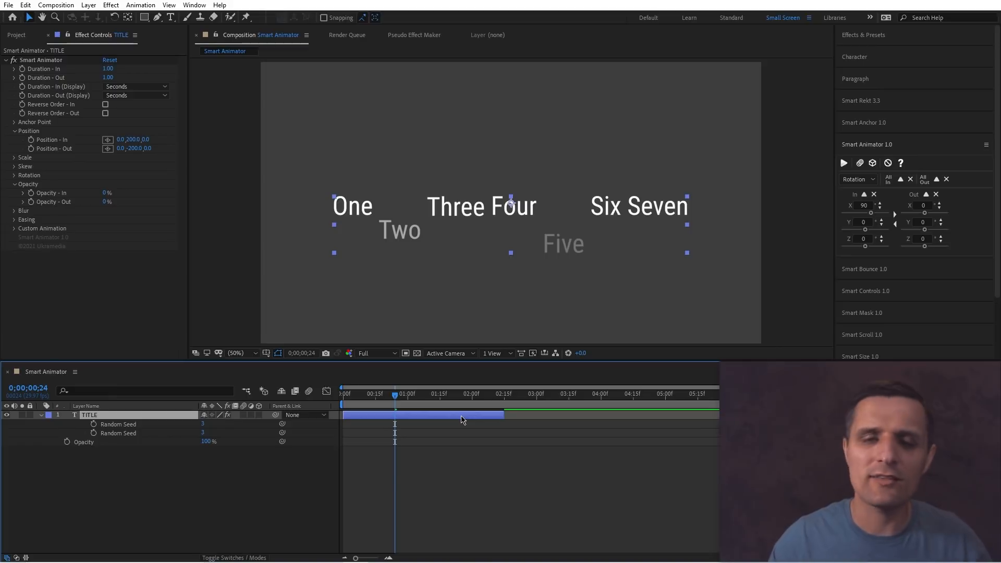
mouse_move(433, 398)
mouse_down()
mouse_move(391, 396)
mouse_move(416, 396)
mouse_up()
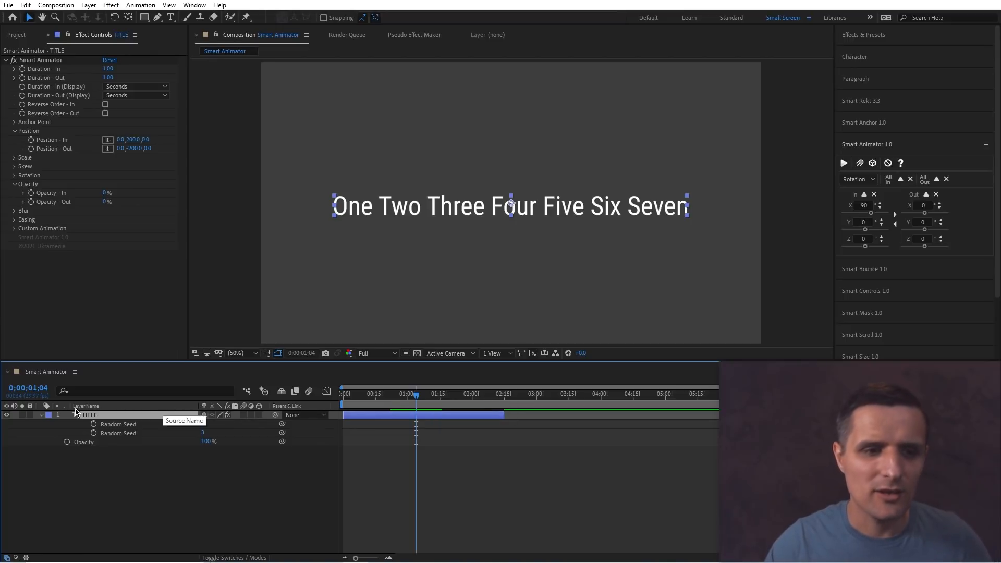
Expand the title layer's text properties to inspect the Animation - IN and Animation - OUT animators.
click(43, 420)
click(42, 415)
click(42, 416)
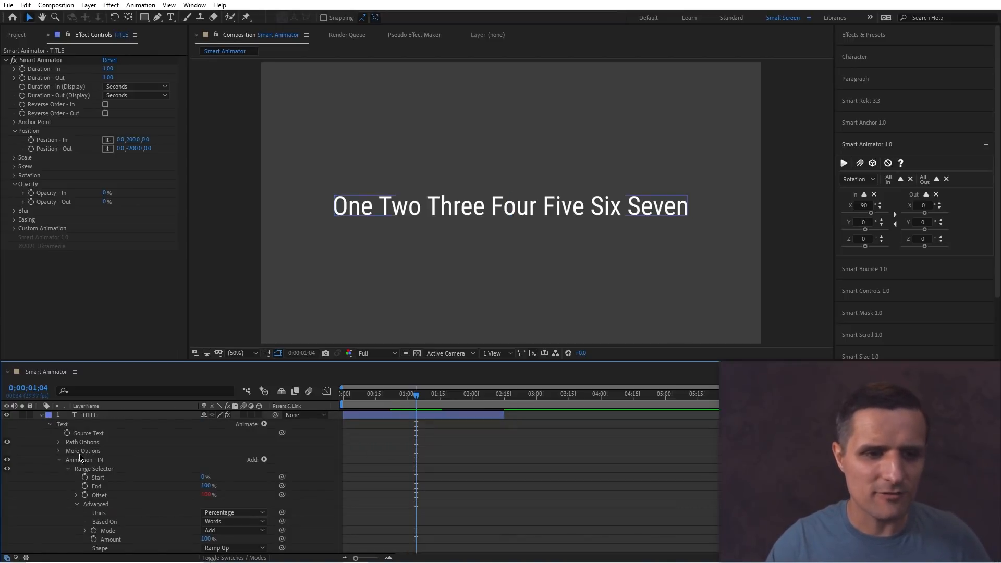
click(59, 460)
click(107, 468)
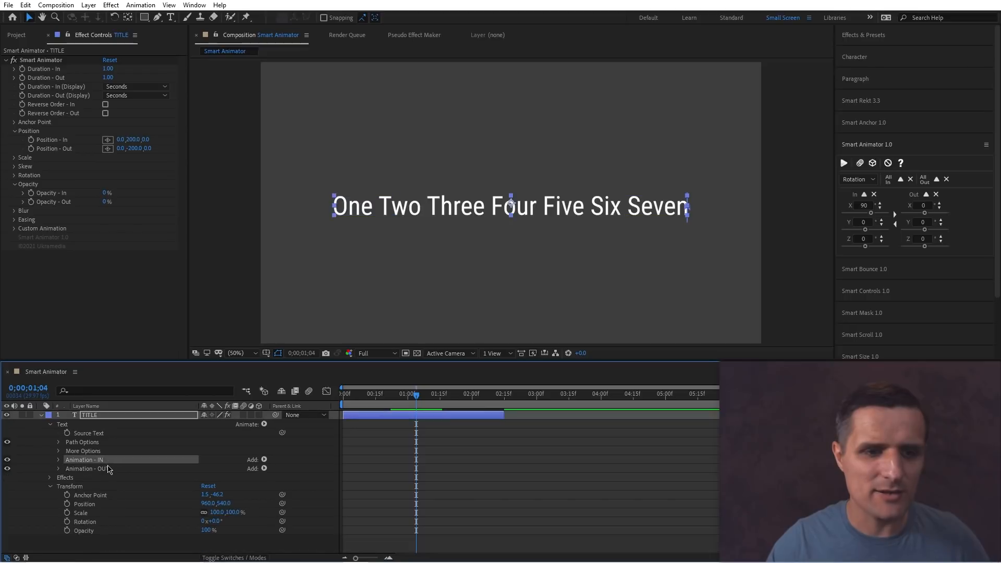
click(110, 461)
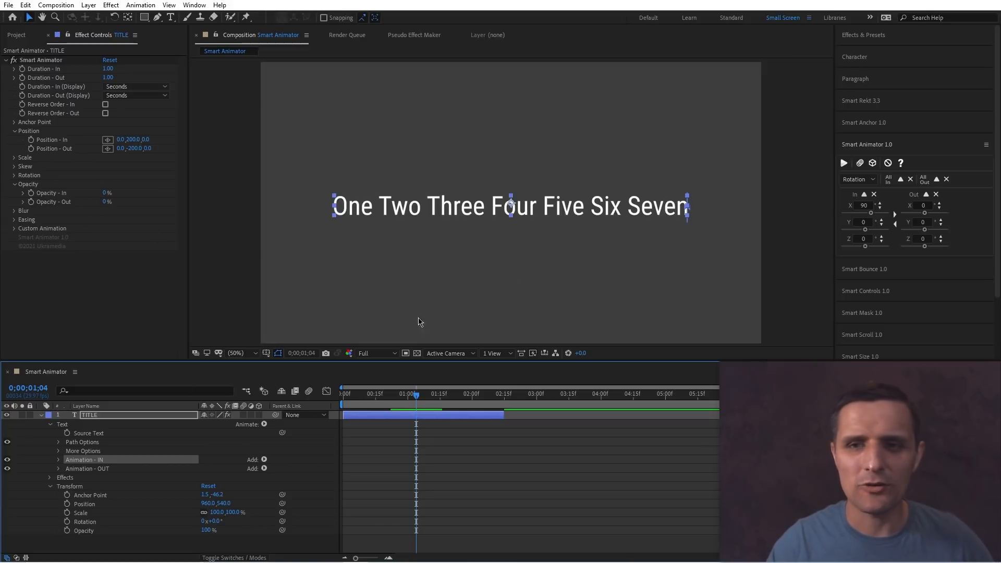
Remove the Smart Animator setup from the title layer and scrub the timeline.
click(411, 417)
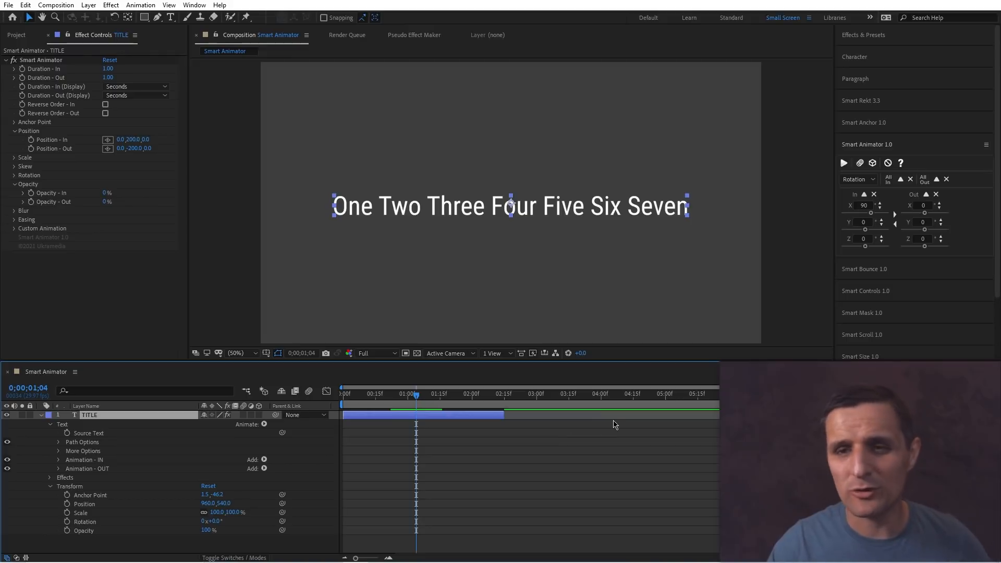
click(888, 163)
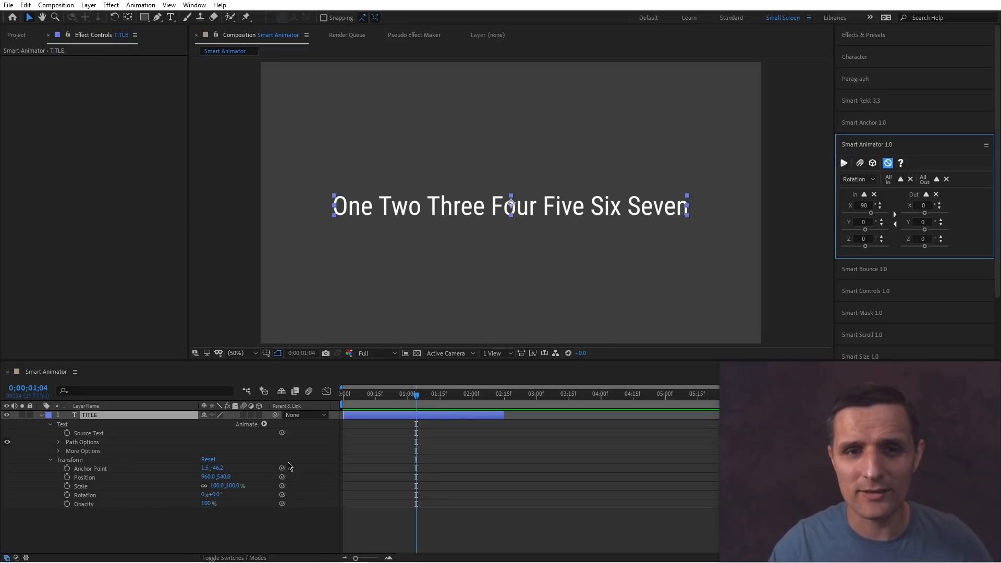
mouse_move(360, 403)
mouse_down()
mouse_move(462, 400)
mouse_move(353, 404)
mouse_up()
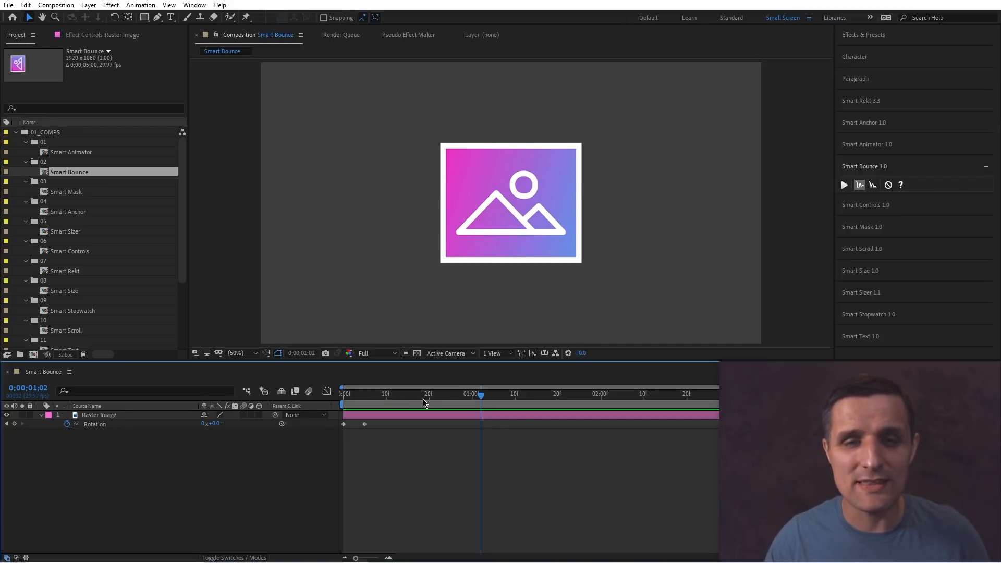
Play the Smart Bounce composition from the start to preview the image's rotation keyframes.
drag(364, 395, 337, 400)
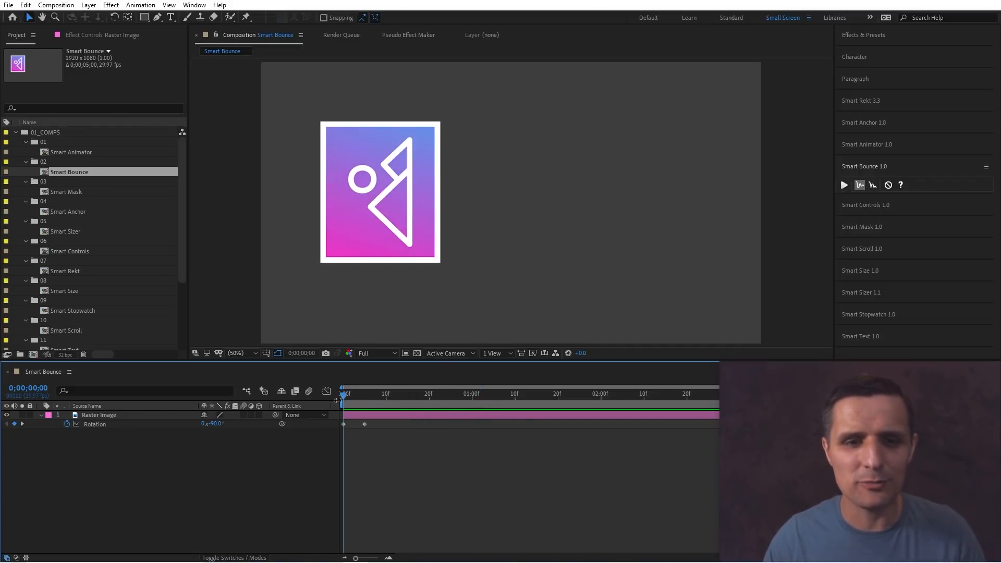
key(space)
key(space)
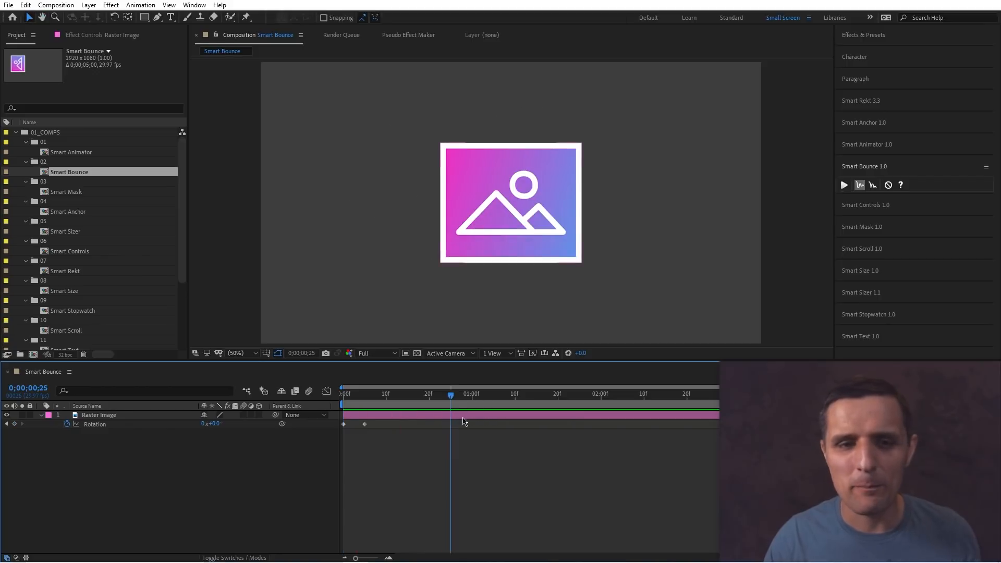
Select the Rotation keyframes of the image layer, apply Smart Bounce's Elastic effect and play it back.
click(149, 426)
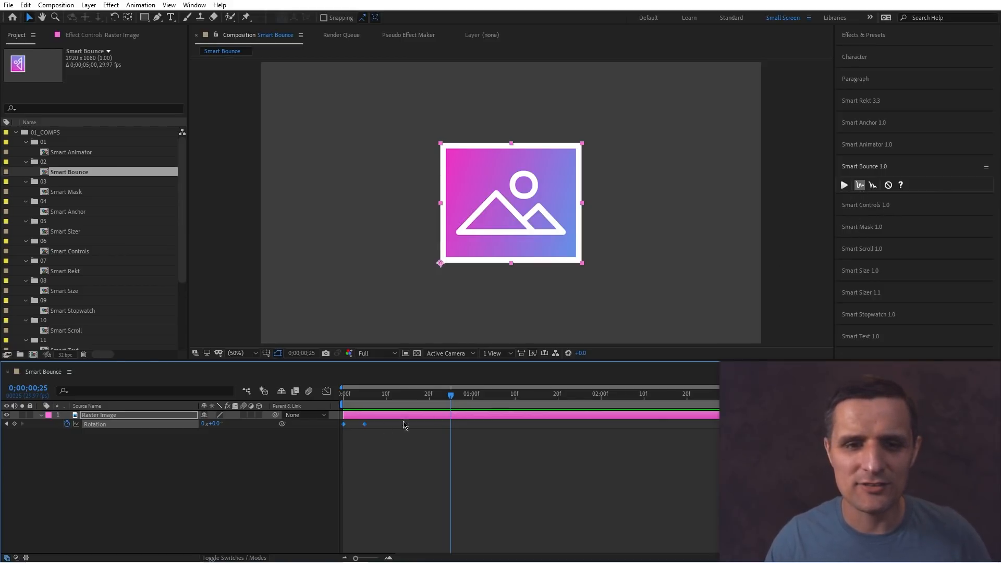
click(844, 186)
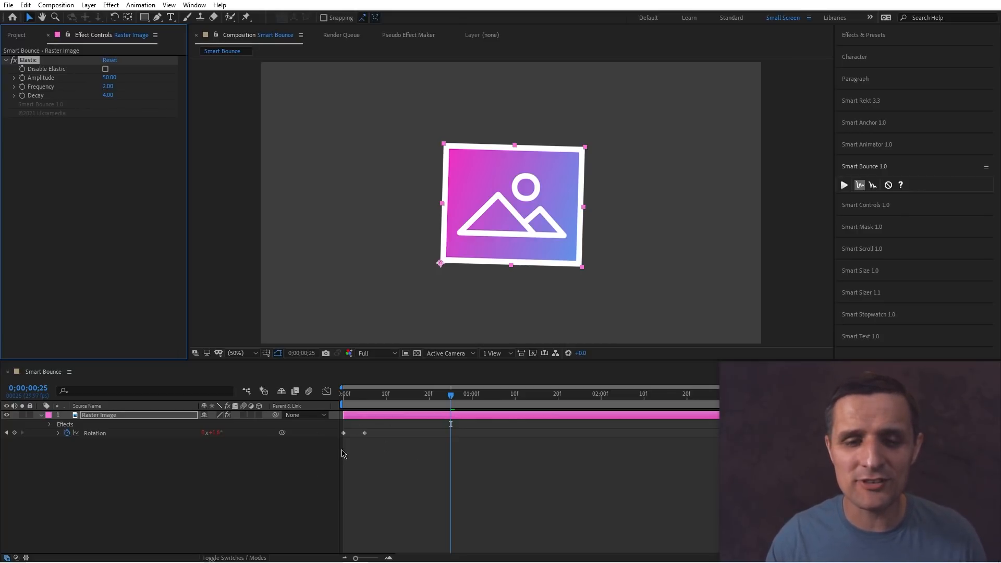
drag(404, 397, 327, 475)
key(space)
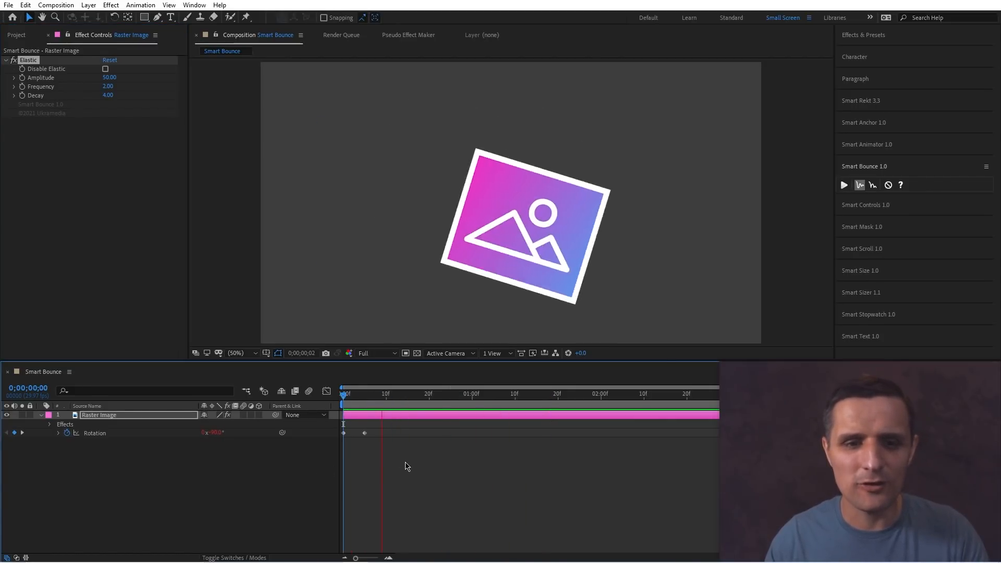
key(space)
Toggle Disable Elastic on and back off to compare the motion.
click(170, 416)
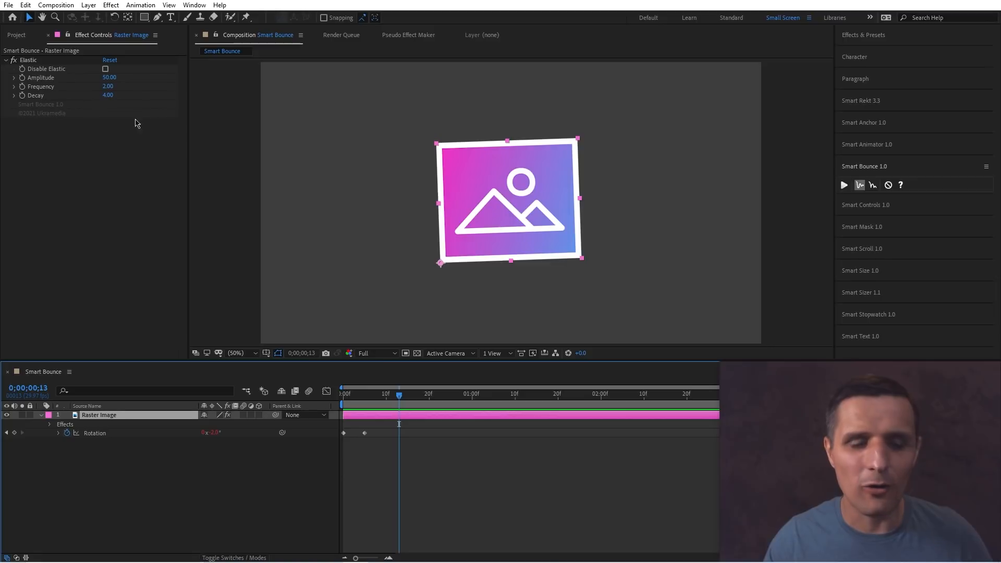
click(105, 69)
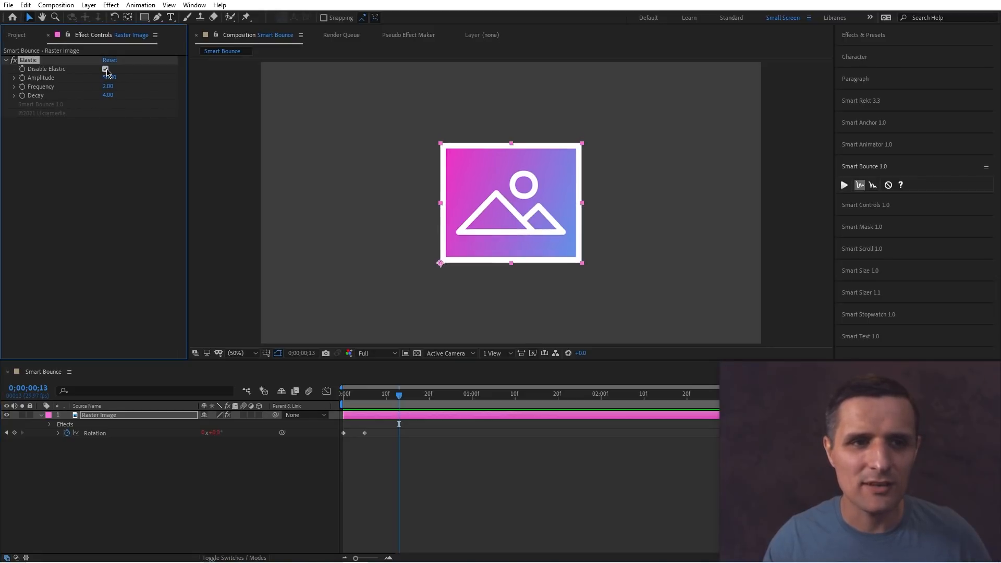
click(106, 69)
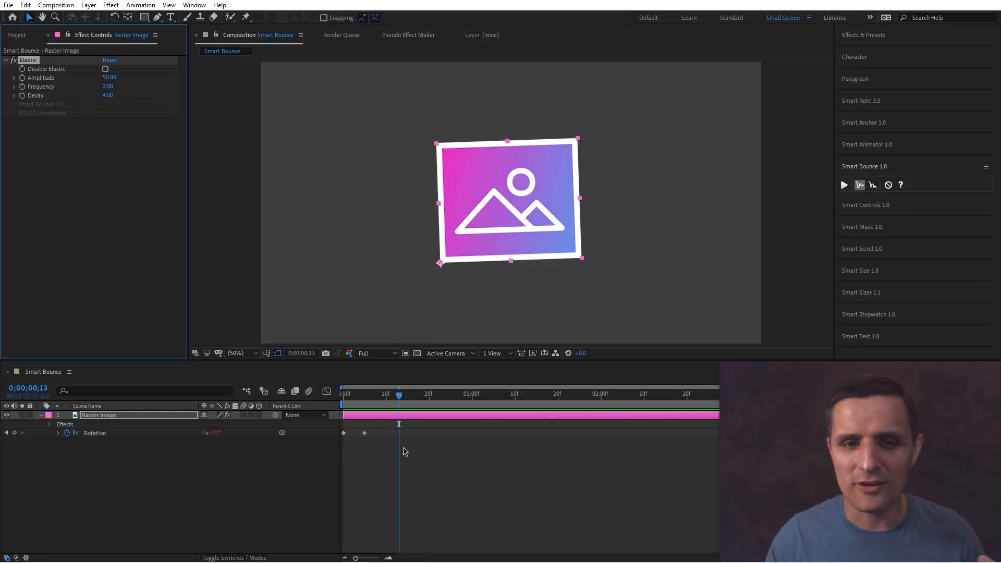
Select the Rotation property again and apply Smart Bounce's Bounce effect to the image layer.
click(131, 434)
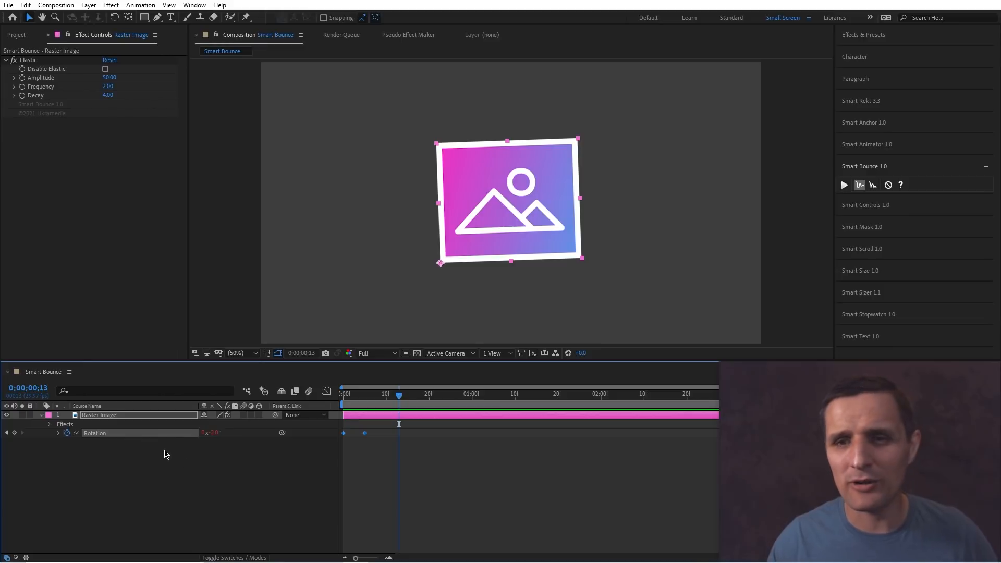
click(872, 186)
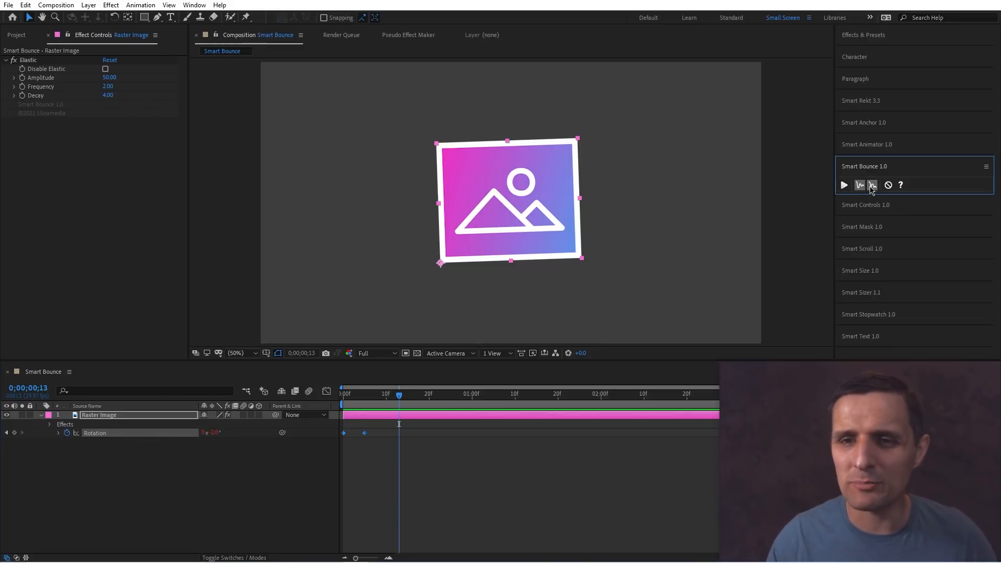
click(844, 186)
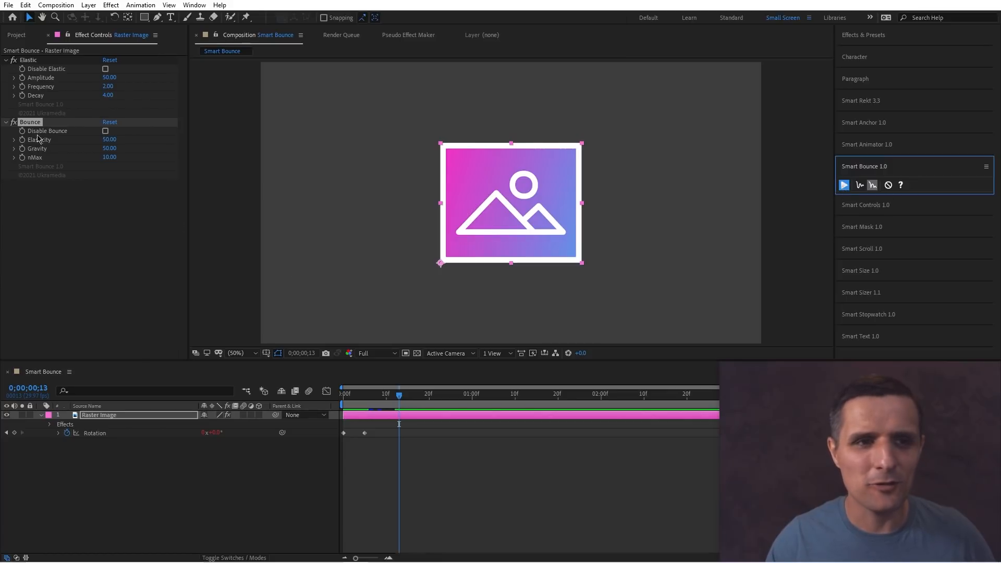
click(105, 130)
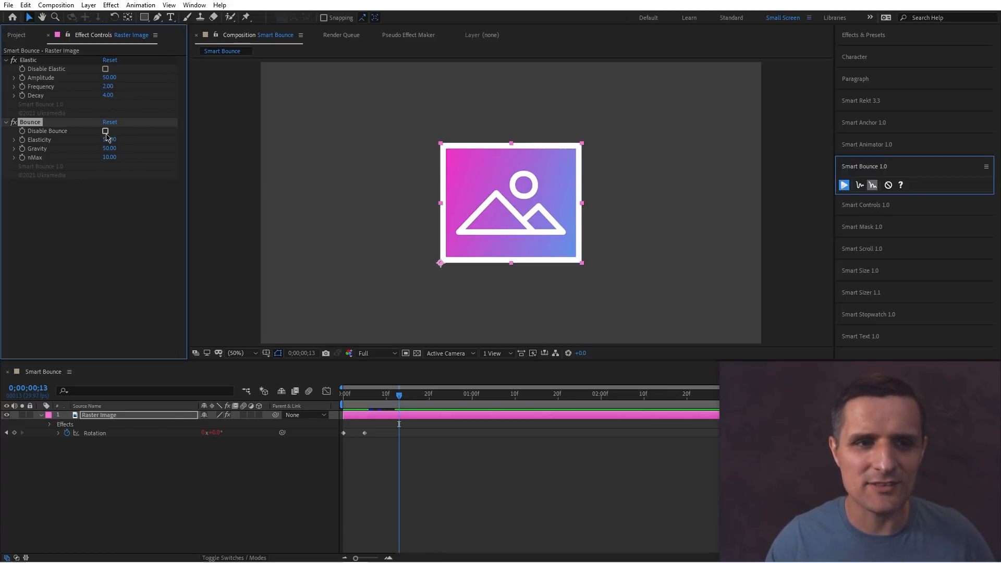
Play back and scrub the Smart Bounce composition to preview the Bounce effect on the image's rotation.
click(105, 131)
key(space)
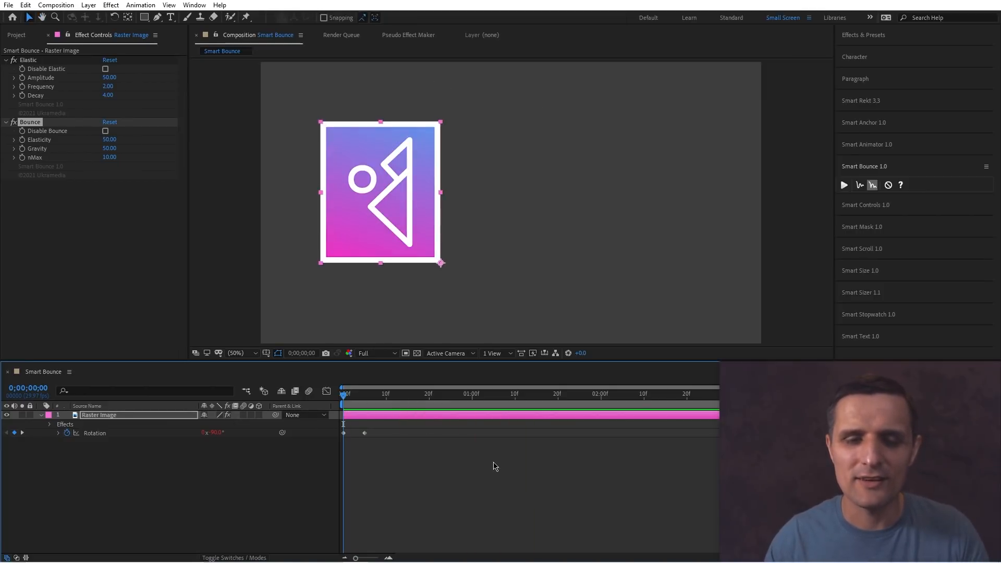
key(space)
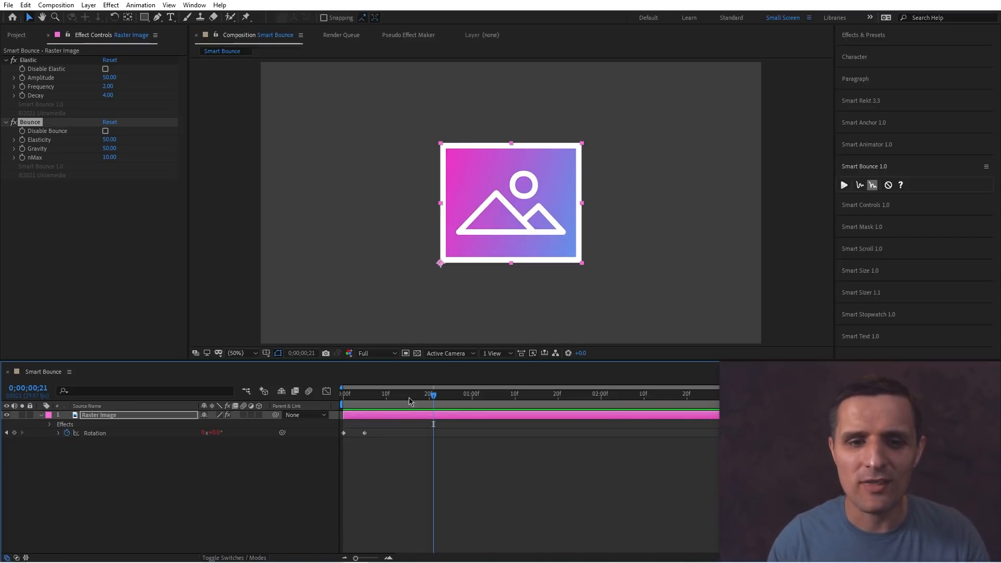
drag(409, 398, 278, 408)
key(space)
key(space)
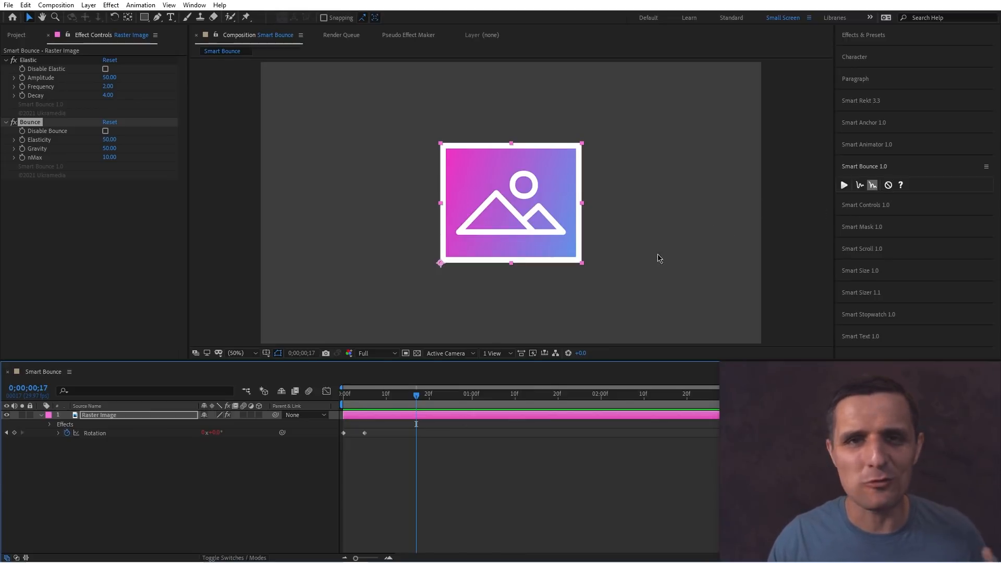
Remove the Smart Bounce effects from the image layer.
click(487, 414)
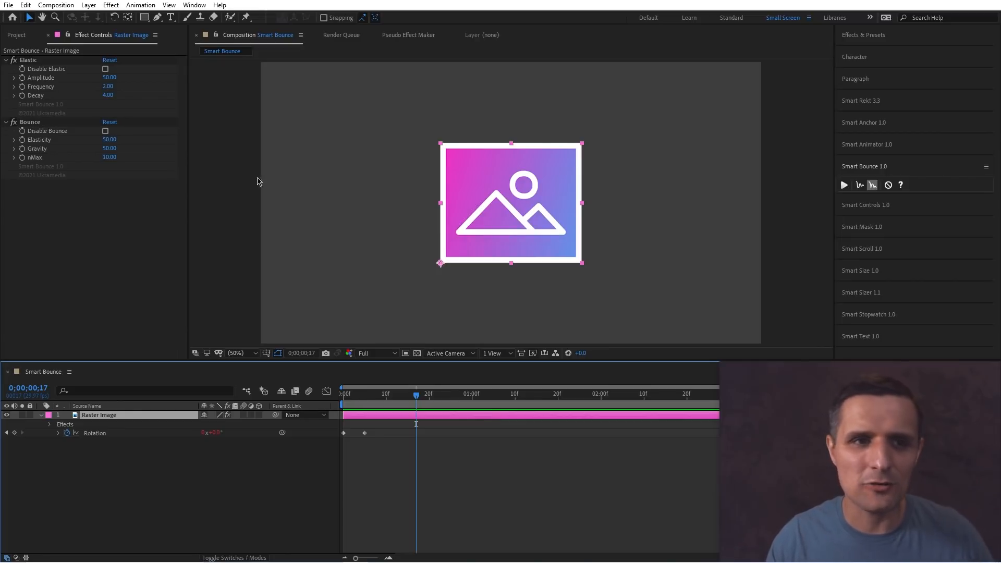
click(888, 185)
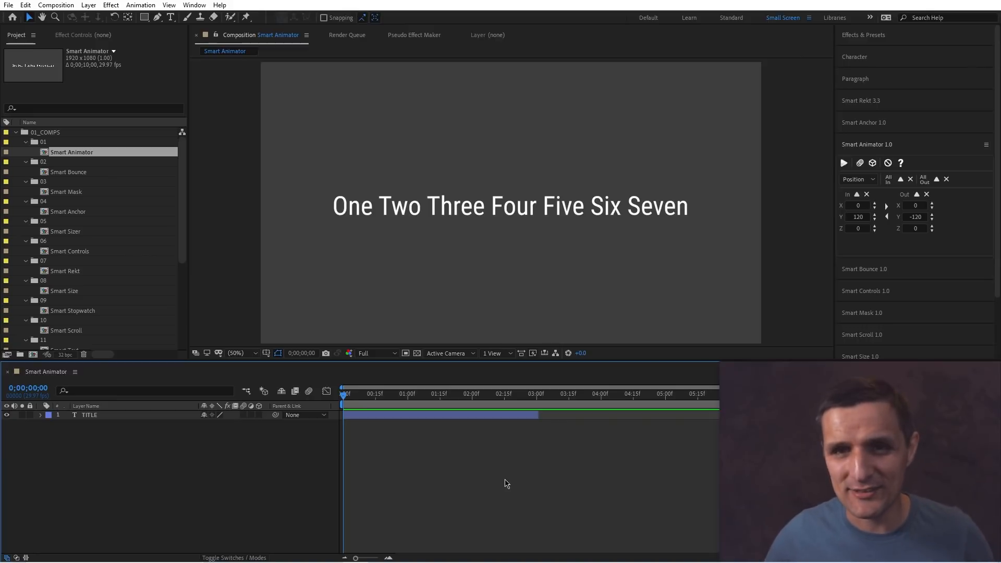
Select the TITLE text layer in the Smart Animator composition and apply Smart Animator to it.
click(538, 216)
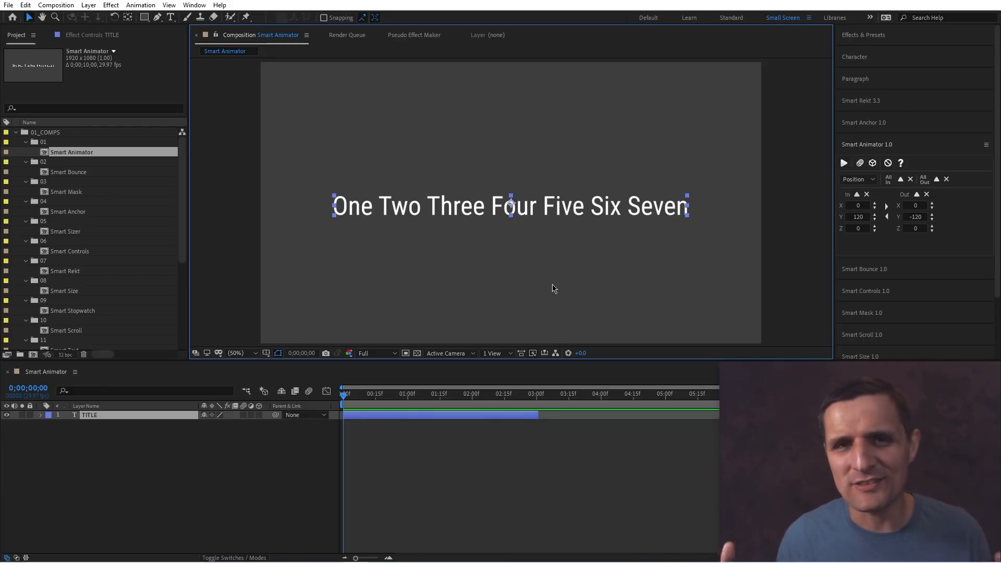
click(414, 404)
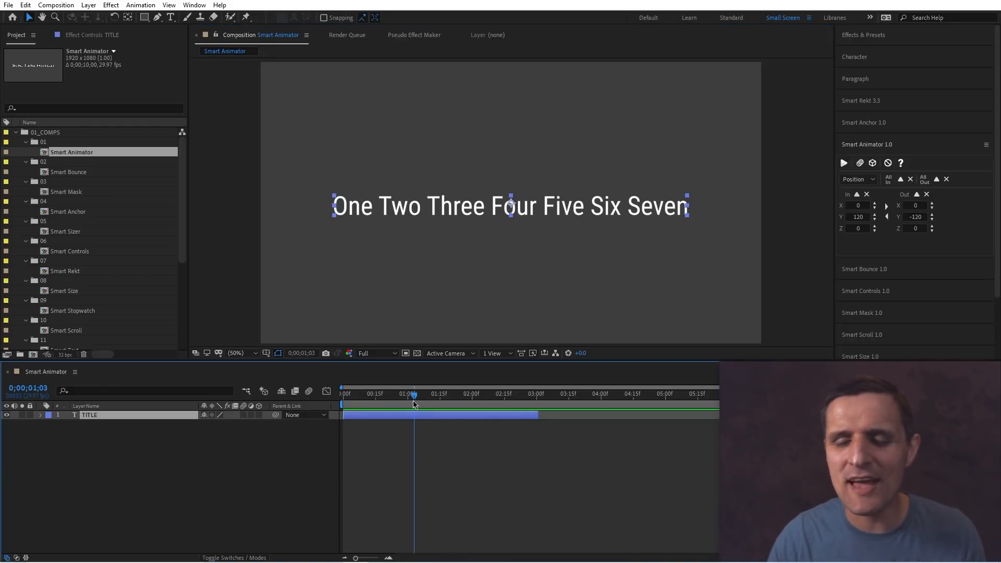
click(843, 164)
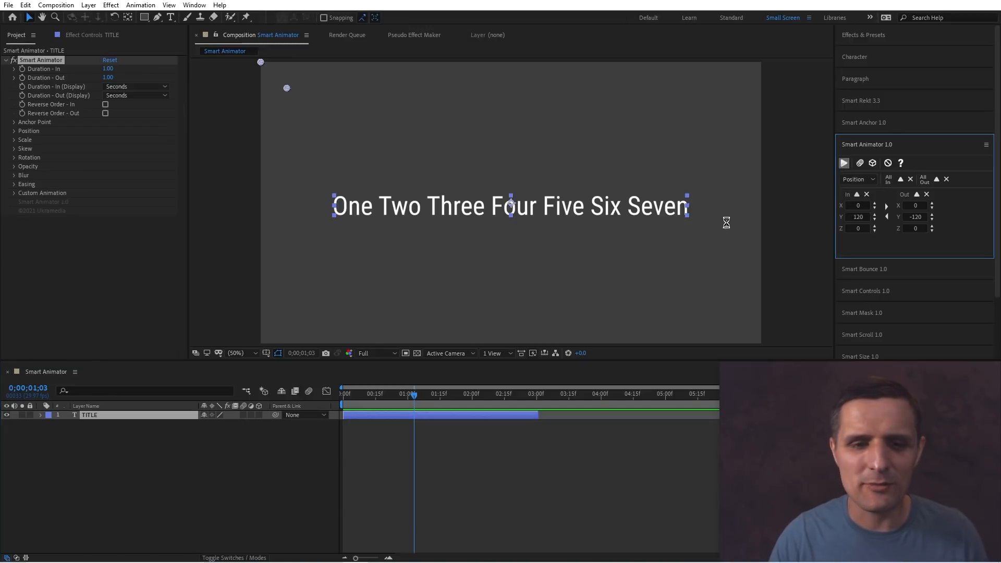
Reveal the title's Opacity property and scrub and play the timeline to preview the text animation.
key(t)
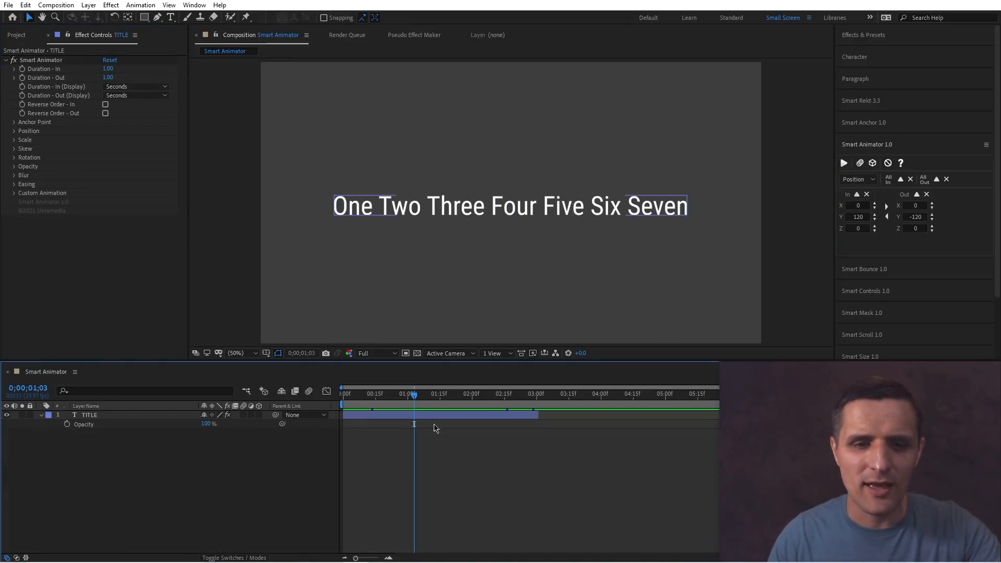
drag(414, 396, 336, 406)
key(space)
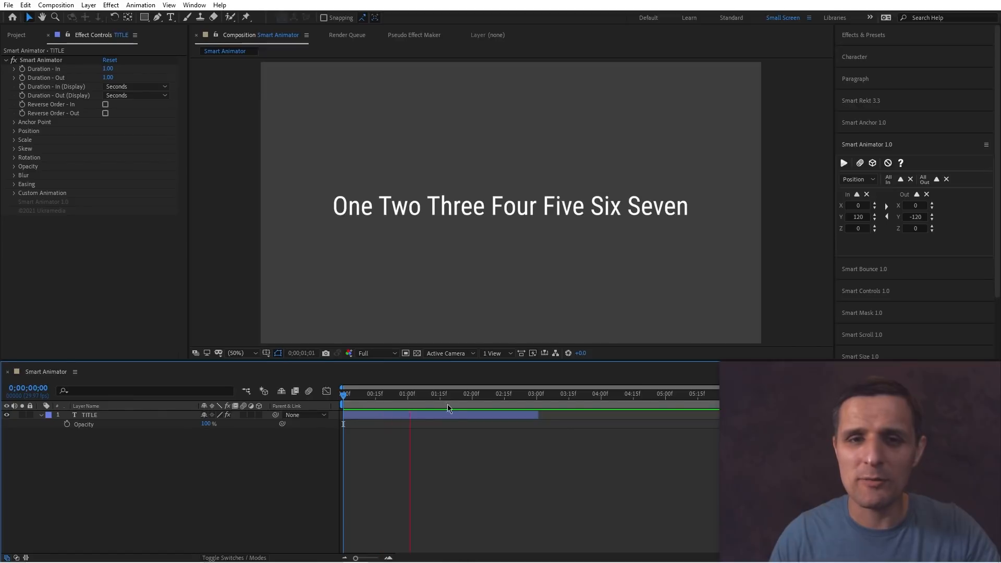
mouse_move(417, 403)
mouse_down()
mouse_move(359, 402)
mouse_move(529, 404)
mouse_move(432, 408)
mouse_move(433, 401)
mouse_up()
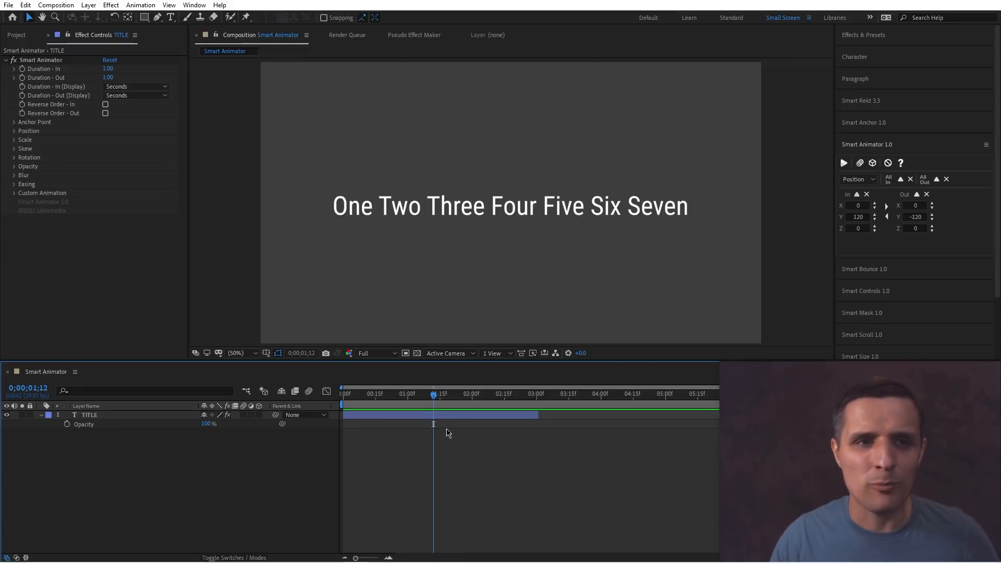
Draw a rectangular mask around the title text and return to the composition start.
key(q)
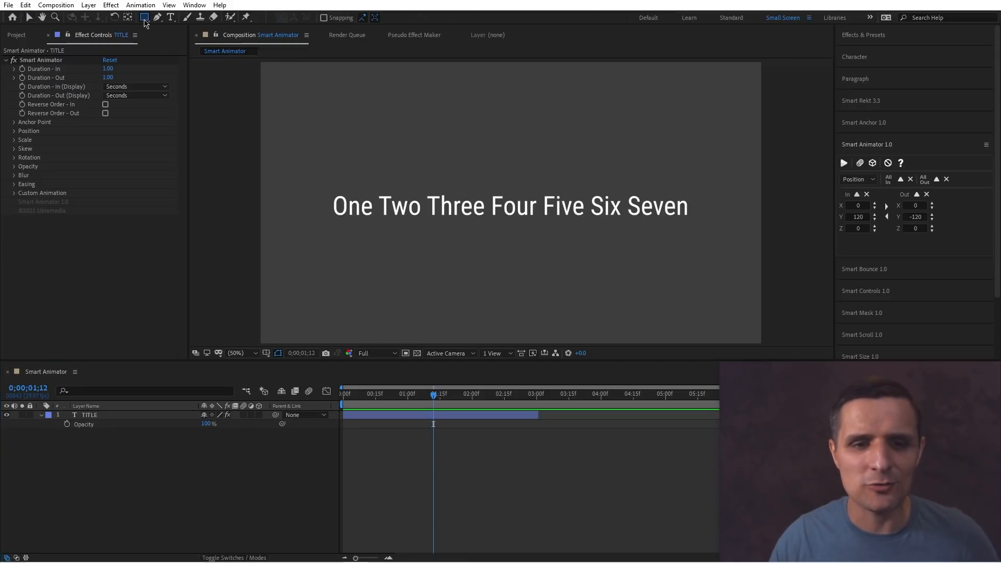
click(402, 416)
click(402, 415)
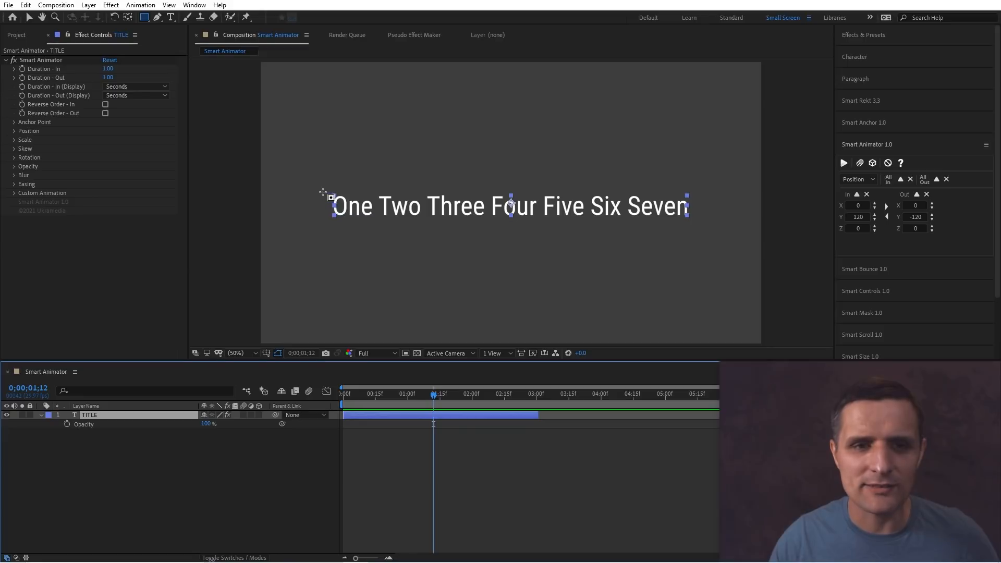
drag(321, 192, 697, 219)
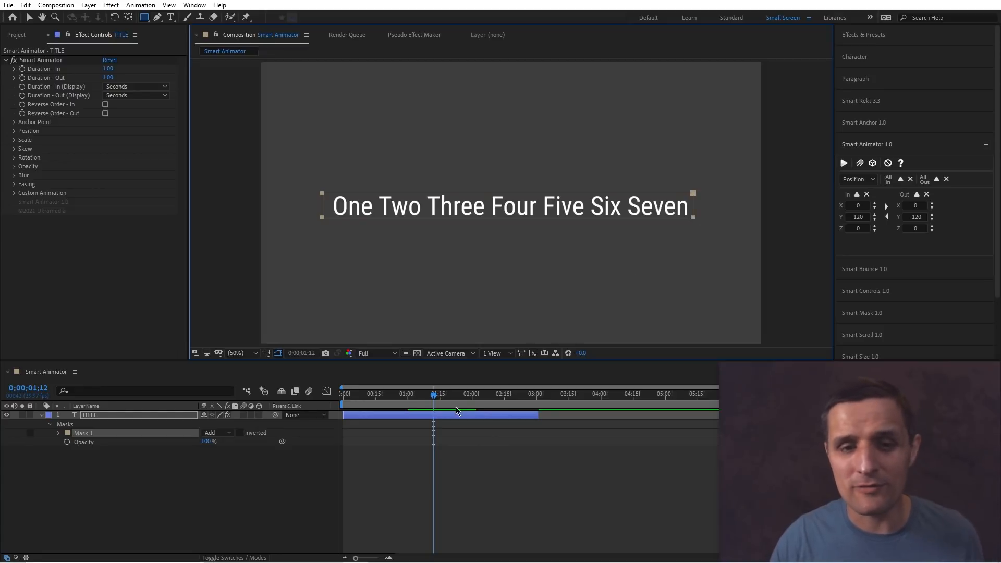
key(F2)
key(v)
key(Home)
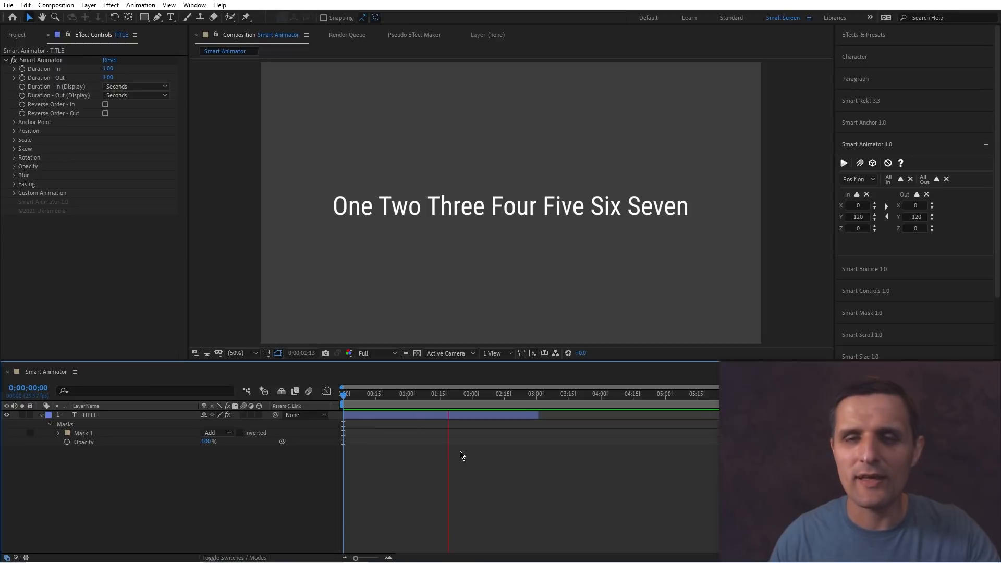
Edit the title text and enlarge the word Two to a 125 px font size.
drag(545, 401, 451, 401)
click(461, 417)
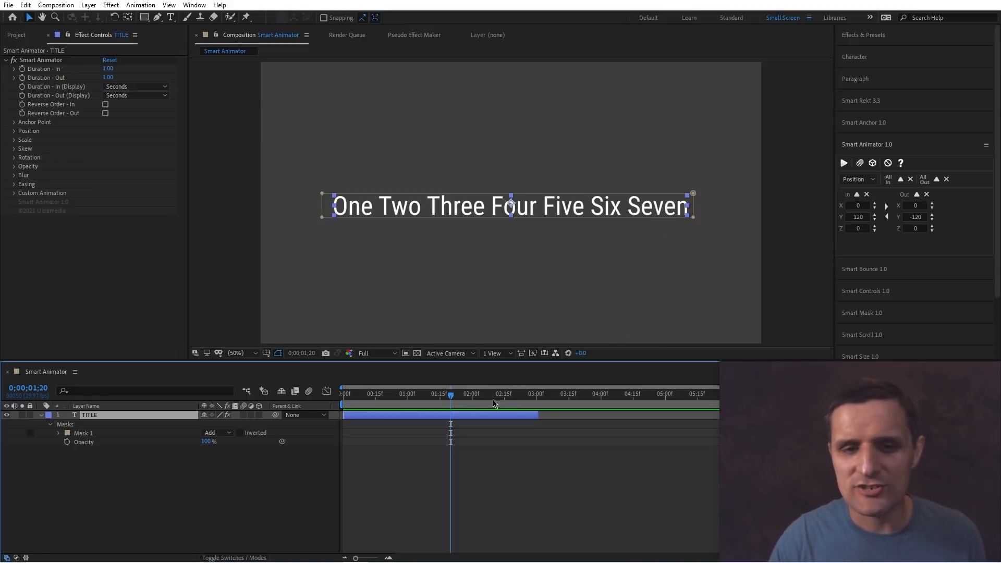
double_click(604, 216)
click(600, 211)
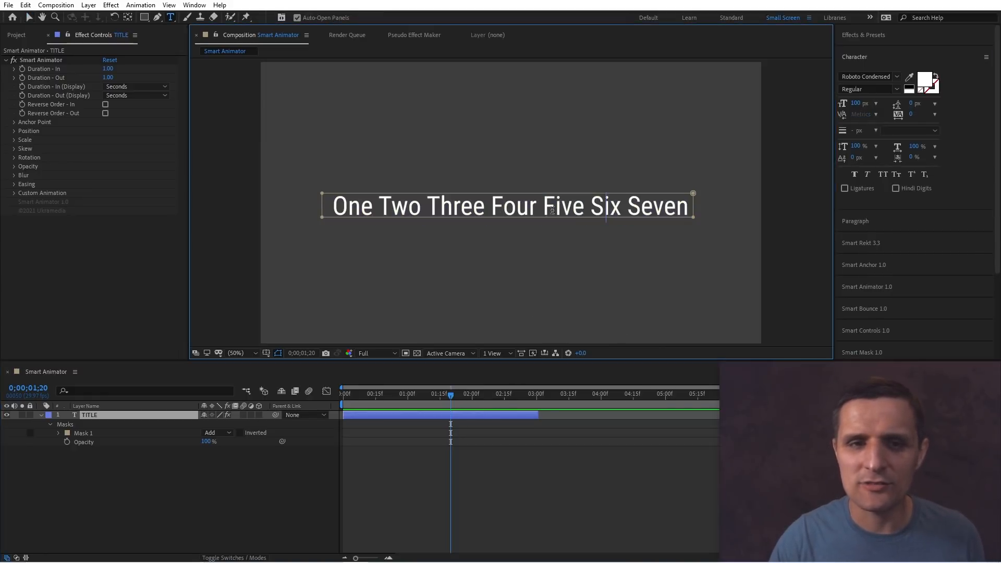
double_click(411, 208)
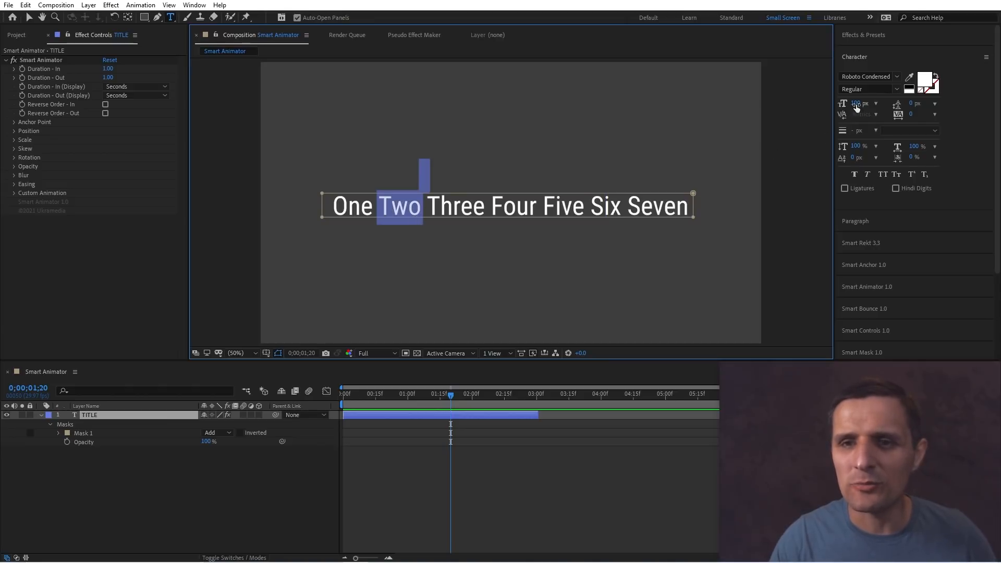
drag(855, 105, 868, 101)
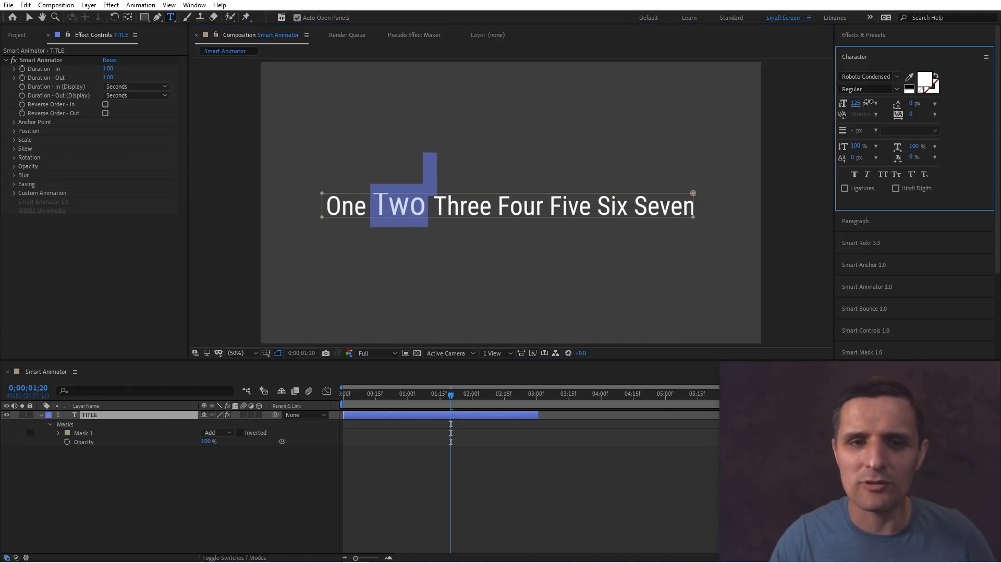
Append the word Eight to the end of the title text.
click(689, 206)
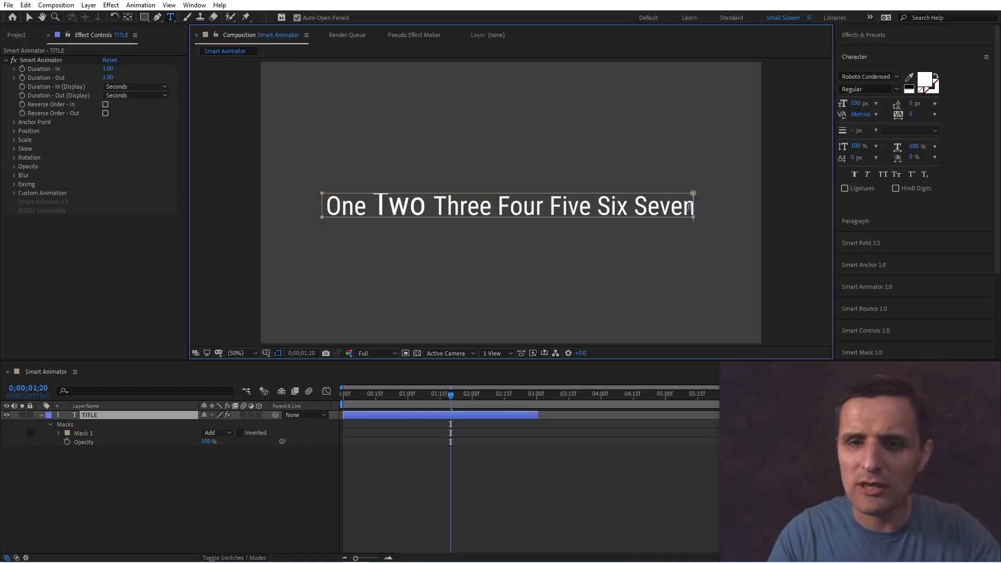
text(Eight)
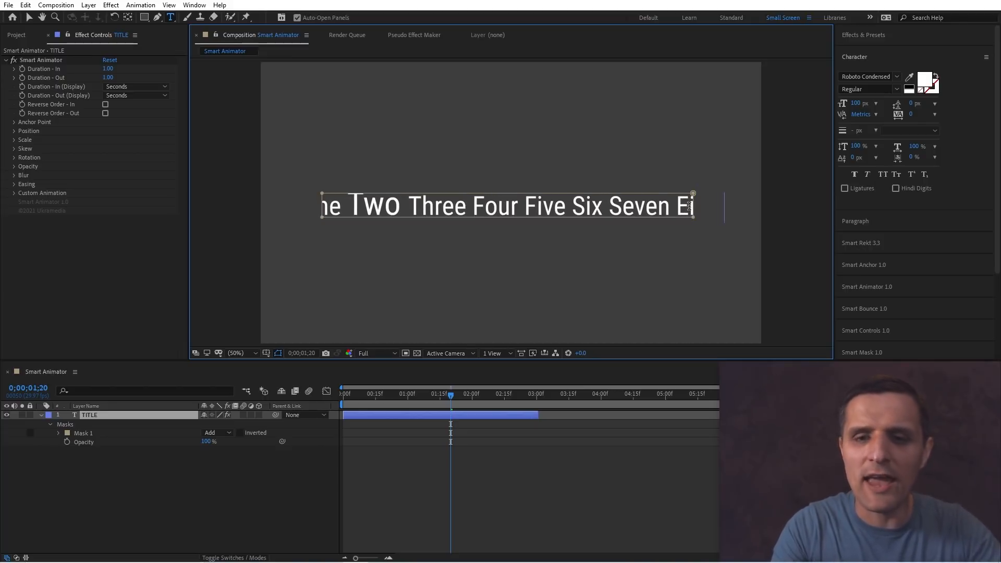
key(KP_Enter)
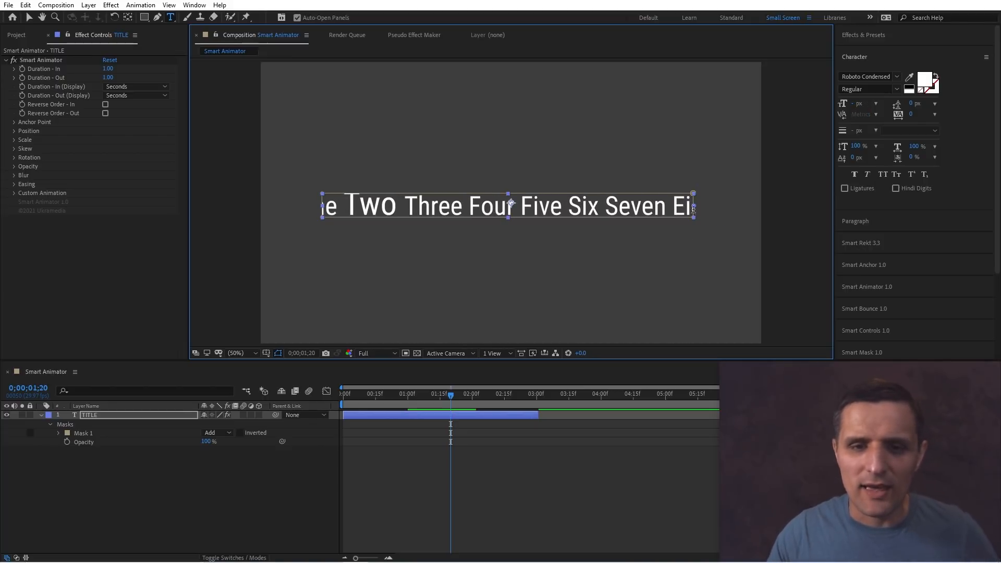
Play the title animation from the start to preview the edited text.
click(327, 415)
key(Home)
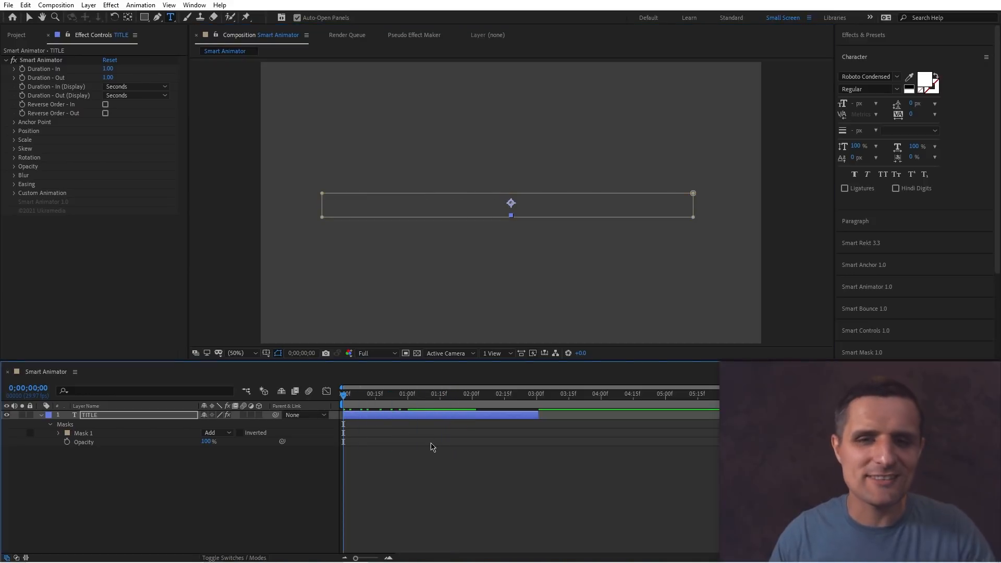
key(space)
key(space)
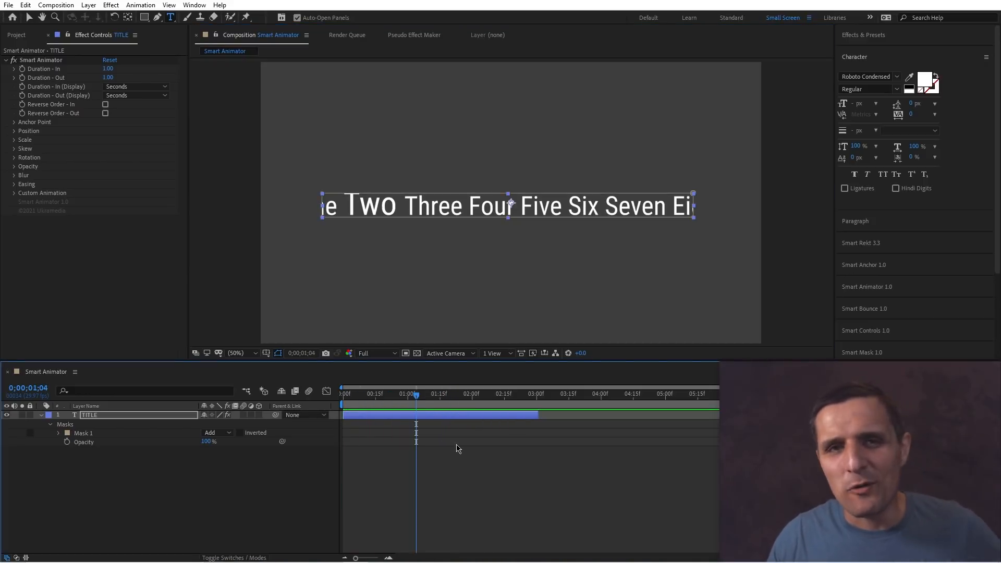
Resize Mask 1 so its edges enclose the longer title text.
click(113, 434)
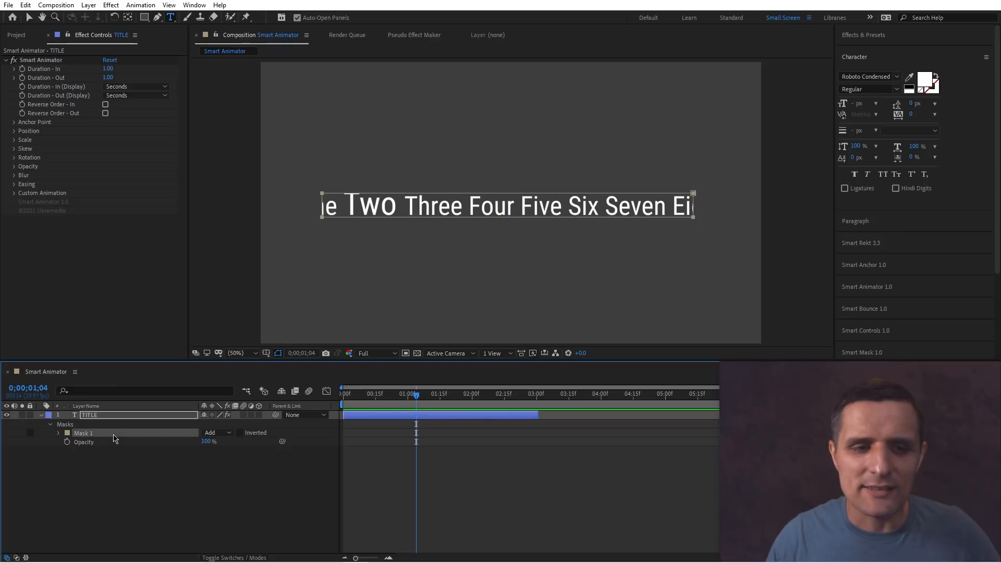
key(v)
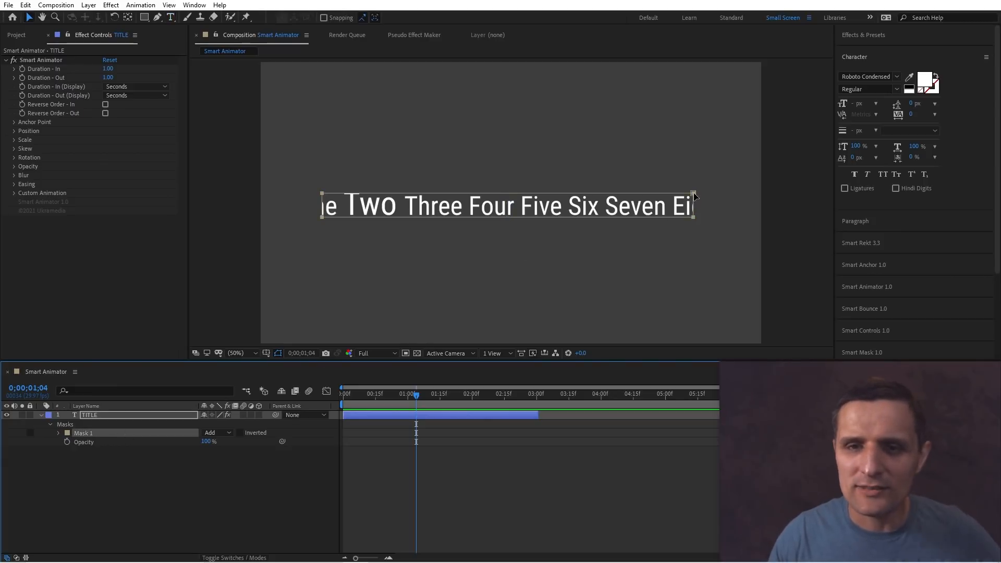
click(698, 205)
drag(693, 205, 734, 205)
drag(320, 205, 291, 205)
drag(513, 193, 512, 191)
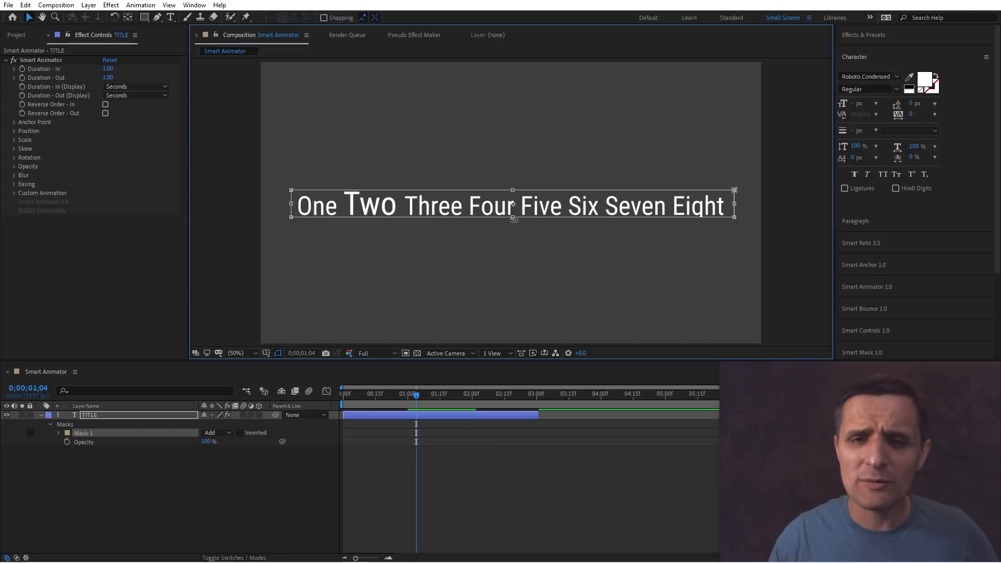
drag(513, 219, 513, 223)
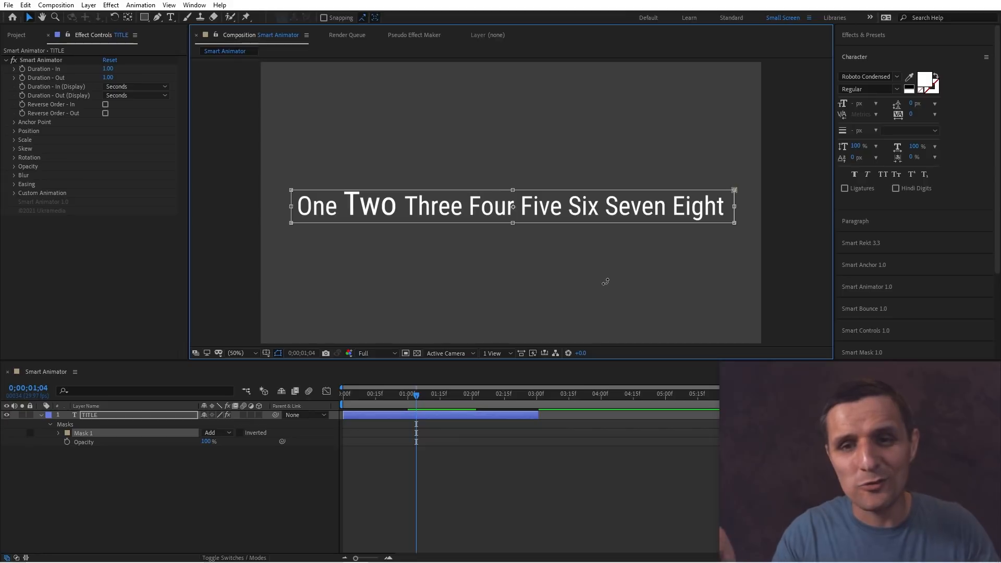
Play the title animation to preview it with the resized mask.
key(space)
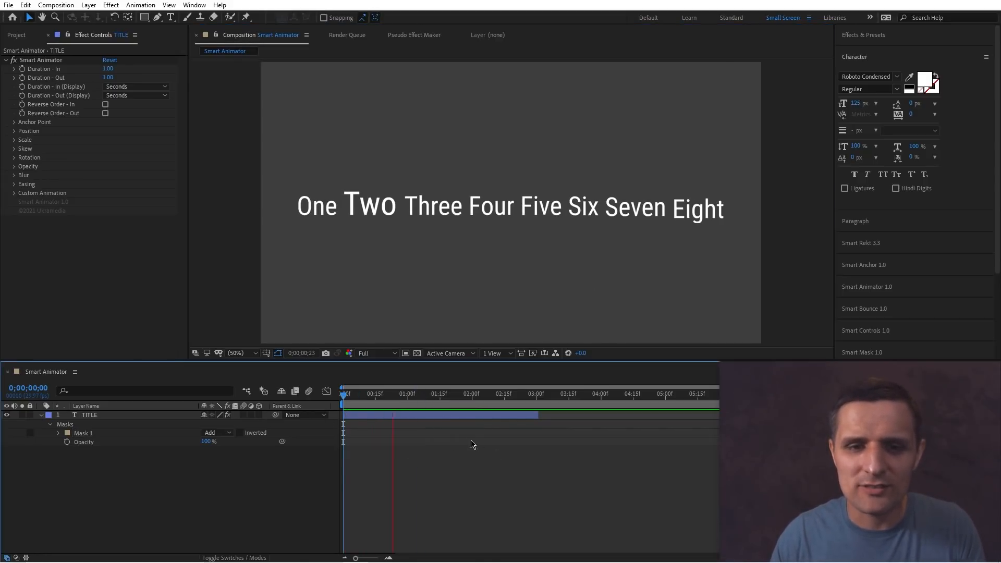
key(space)
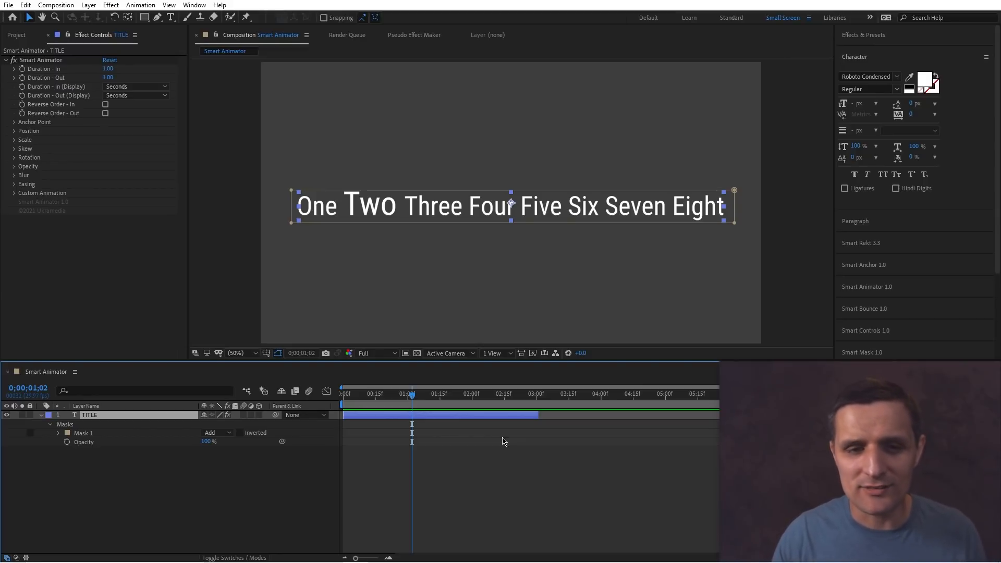
Undo the mask and text edits to restore the original title.
click(314, 479)
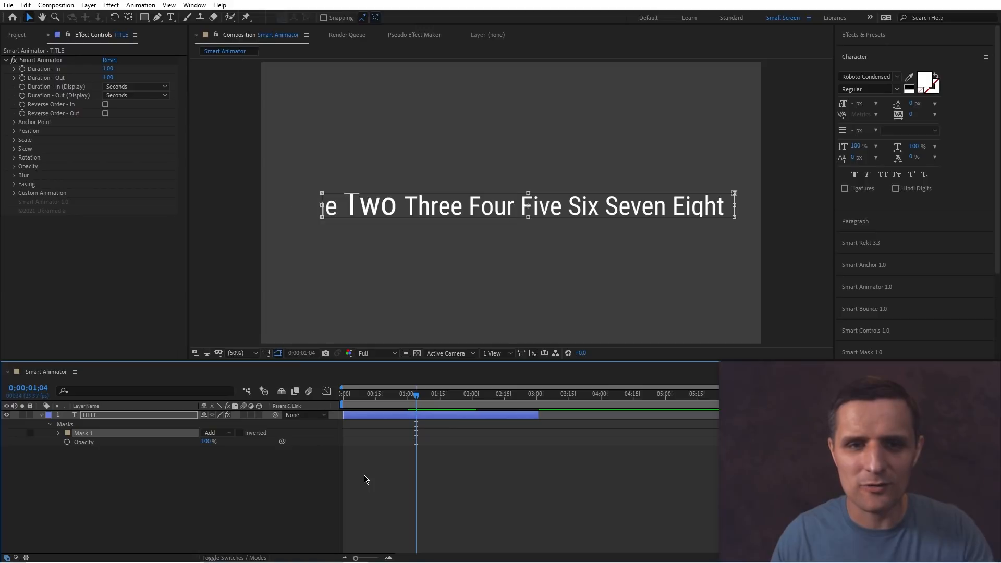
key(Delete)
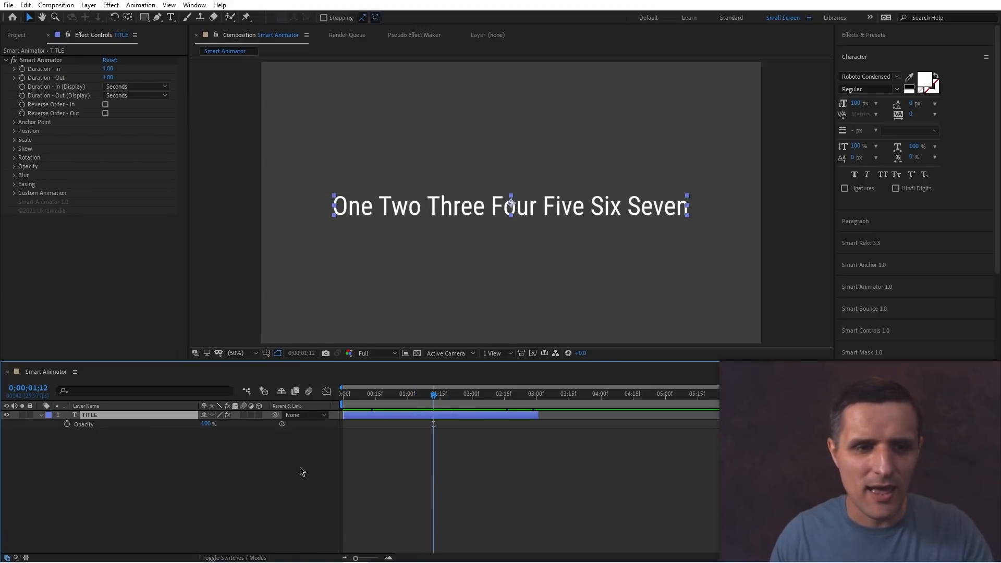
Apply Smart Mask to the title layer from the first frame, preview it, and remove it again.
drag(422, 408, 457, 402)
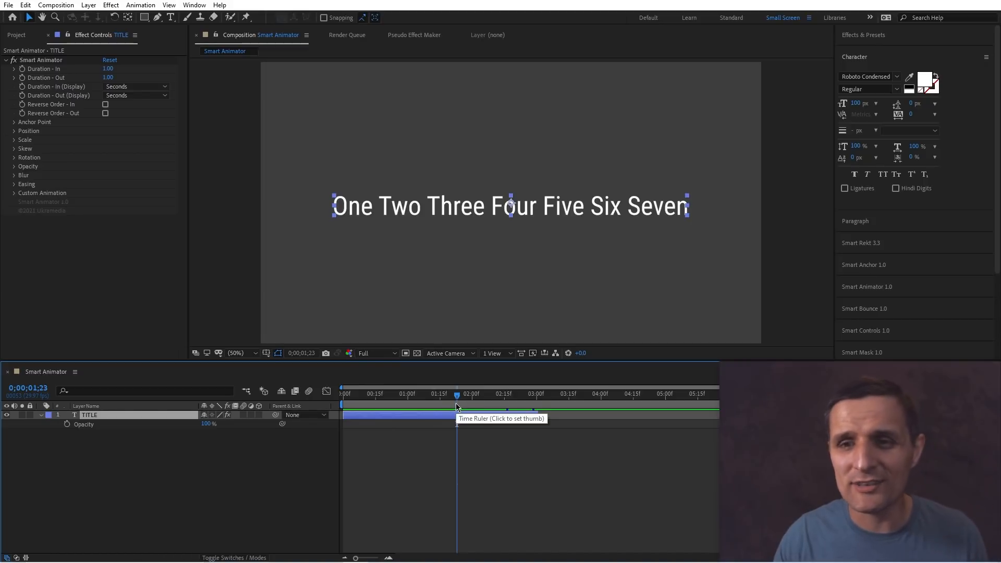
click(873, 351)
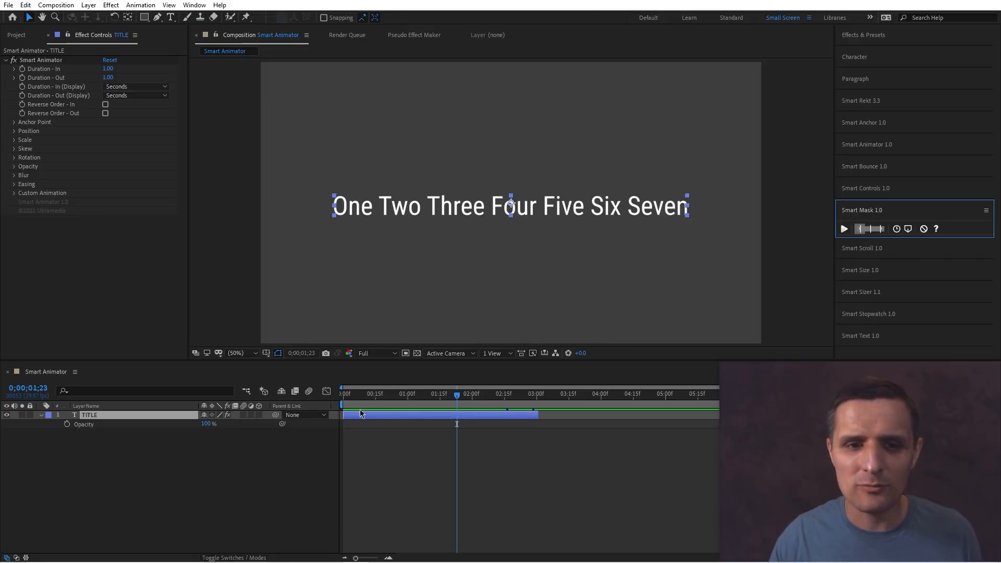
click(340, 407)
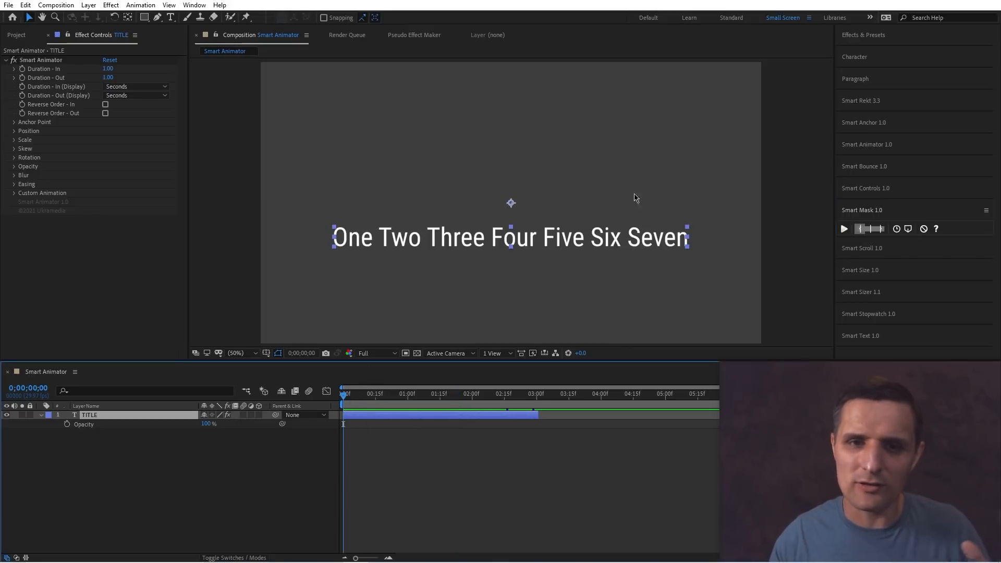
click(844, 228)
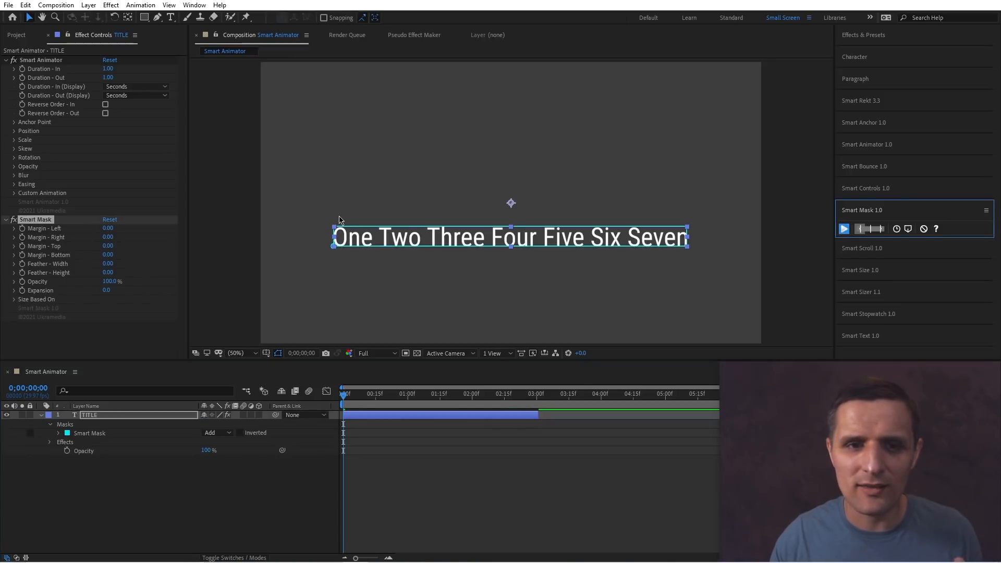
drag(346, 397, 429, 396)
click(924, 228)
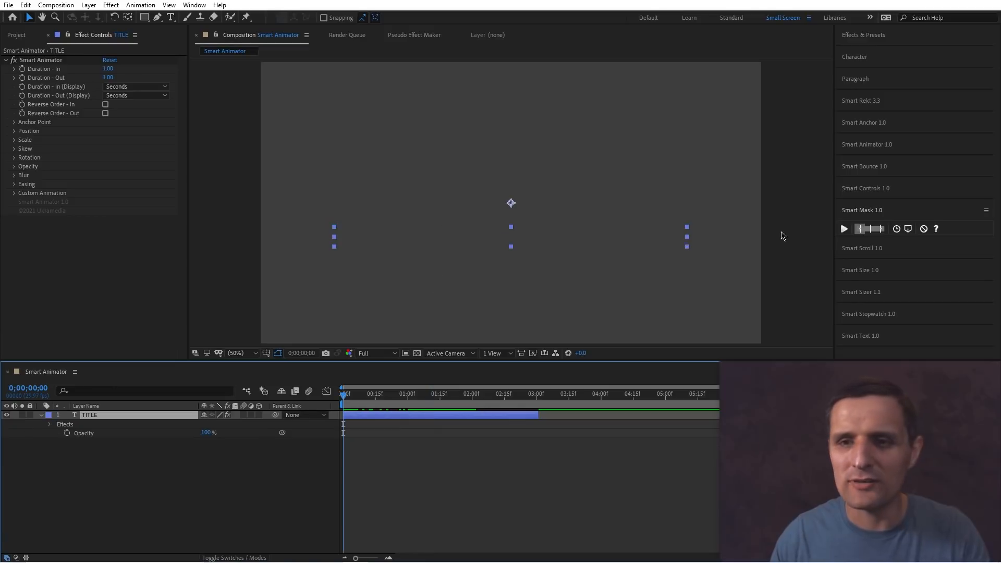
Reapply Smart Mask to the title layer, including once more at frame 0;00;01;10.
drag(396, 402, 438, 412)
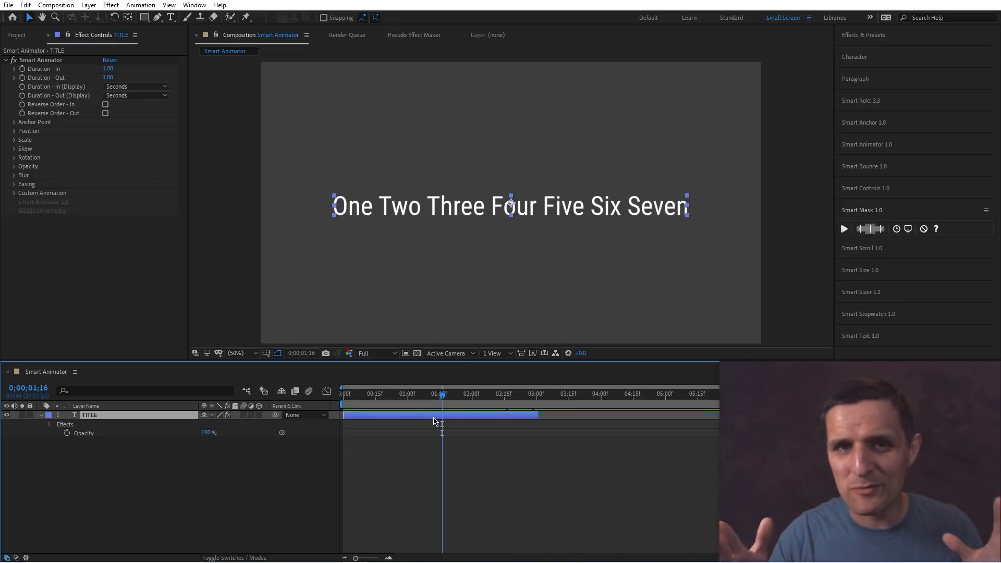
click(844, 229)
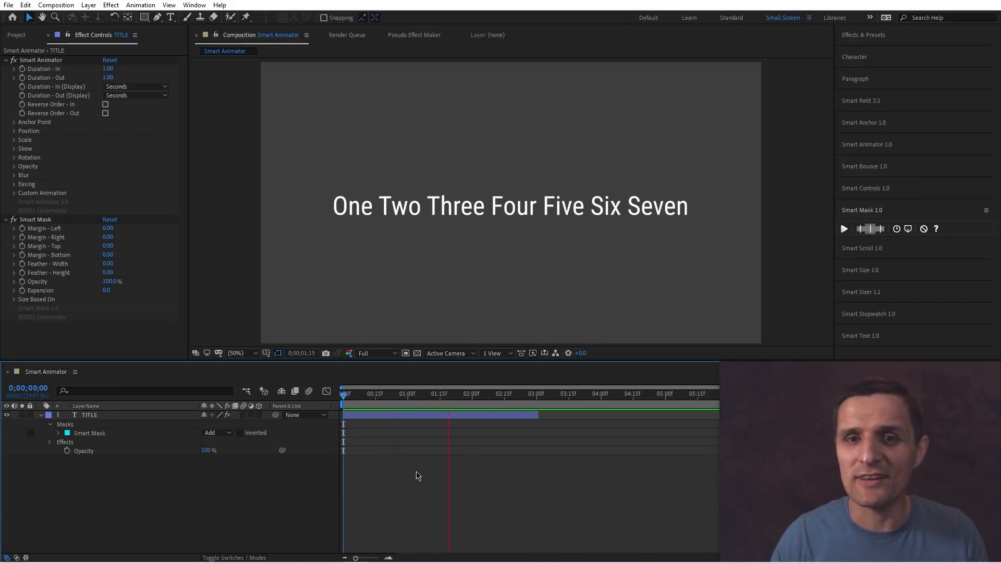
click(429, 402)
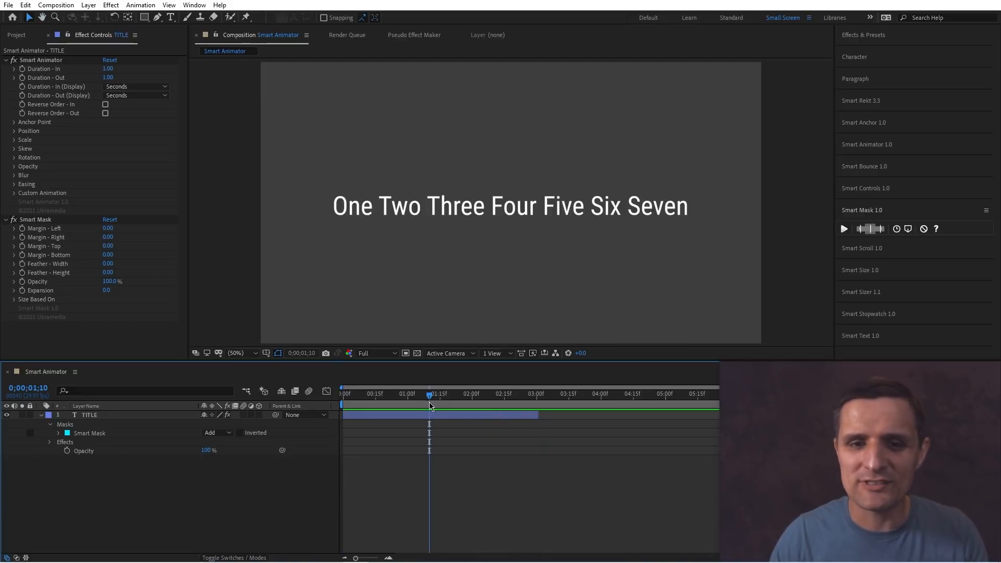
click(430, 414)
click(844, 229)
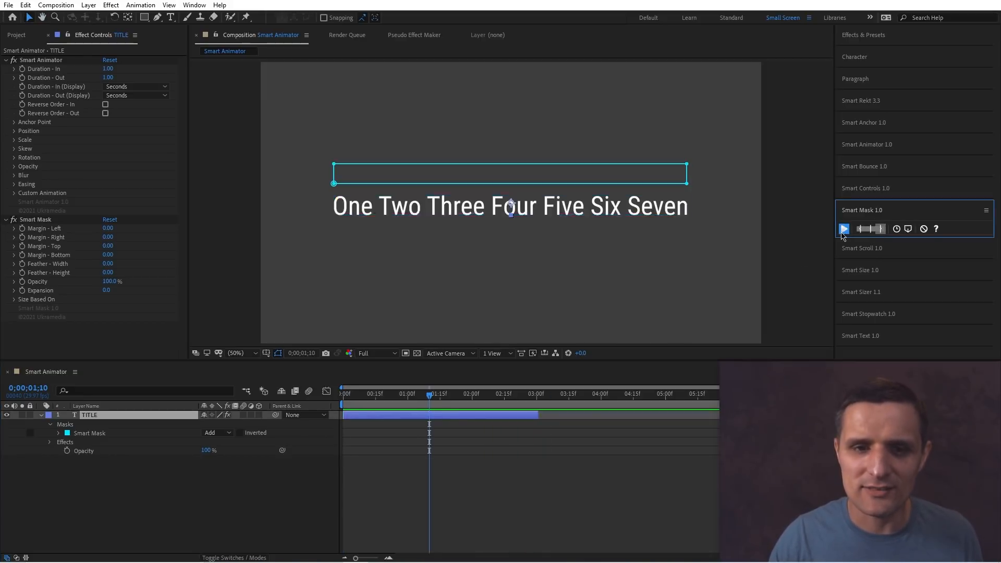
Switch Smart Mask to its time-based option and reapply it so the mask encloses the whole title.
mouse_move(450, 408)
mouse_down()
mouse_move(536, 406)
mouse_move(440, 404)
mouse_up()
click(894, 233)
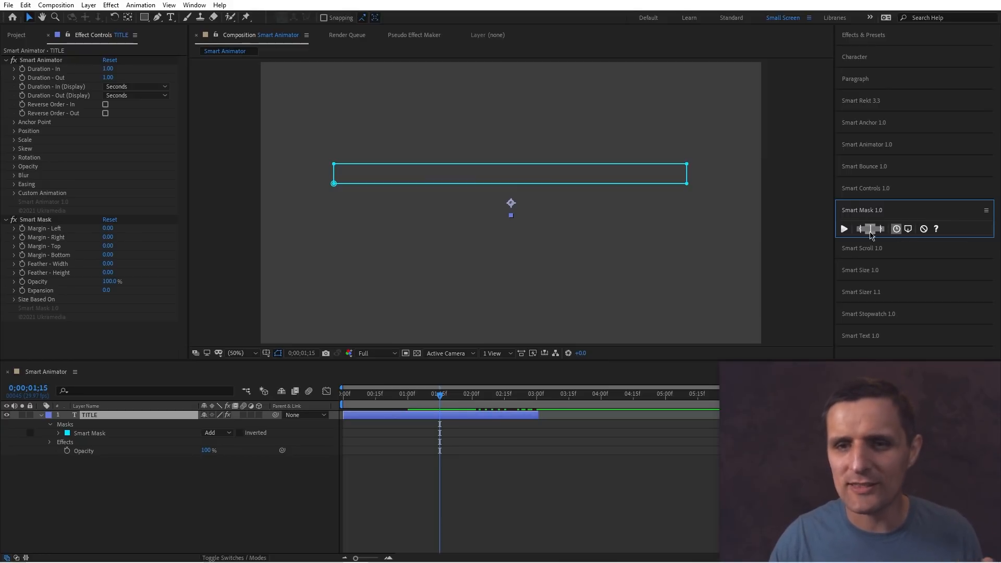
click(844, 228)
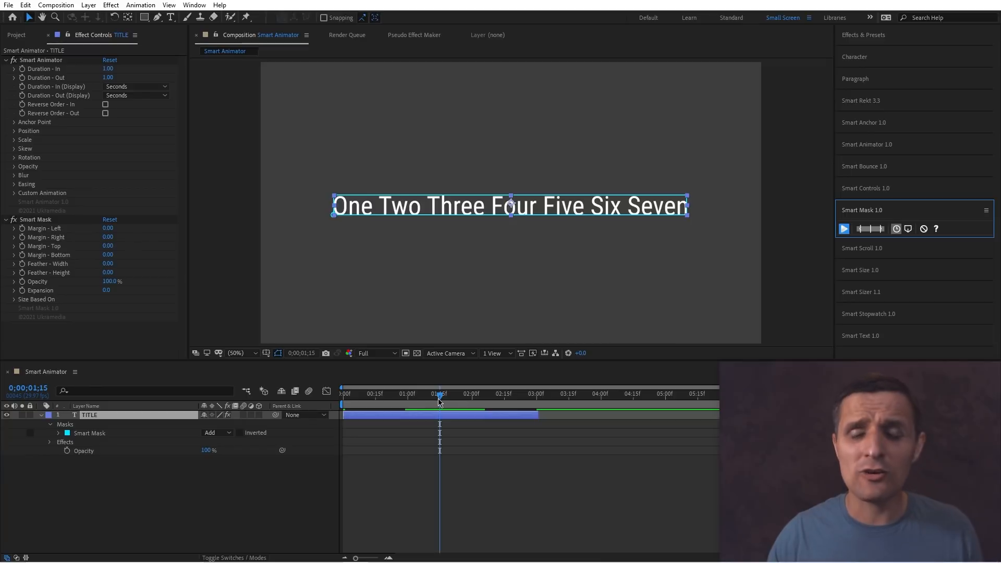
At 0;00;00;16, set the Smart Mask margins to -93 left, 57 right, 67 top and 53 bottom.
drag(441, 400, 410, 400)
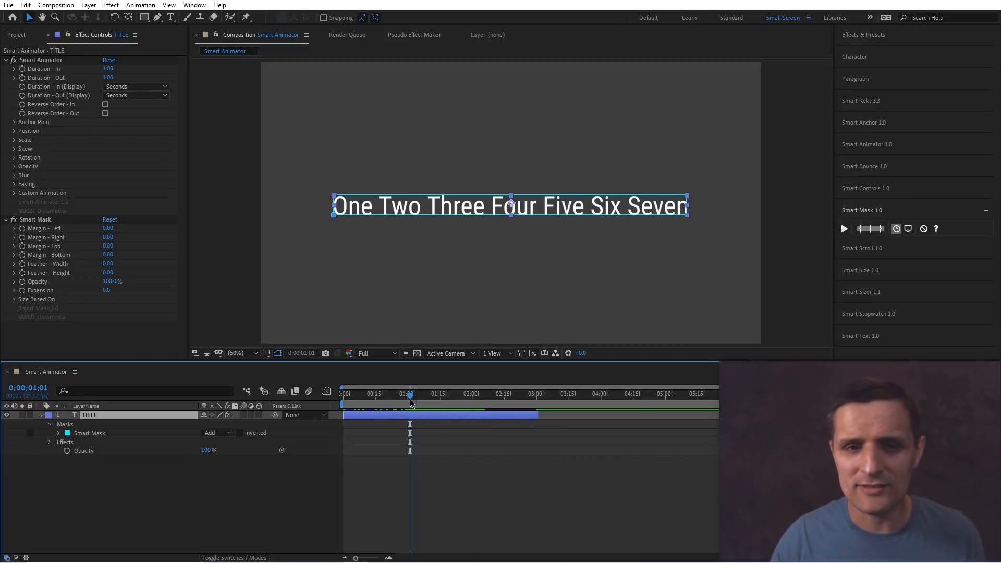
mouse_move(396, 394)
mouse_down()
mouse_move(344, 394)
mouse_move(395, 399)
mouse_move(379, 403)
mouse_up()
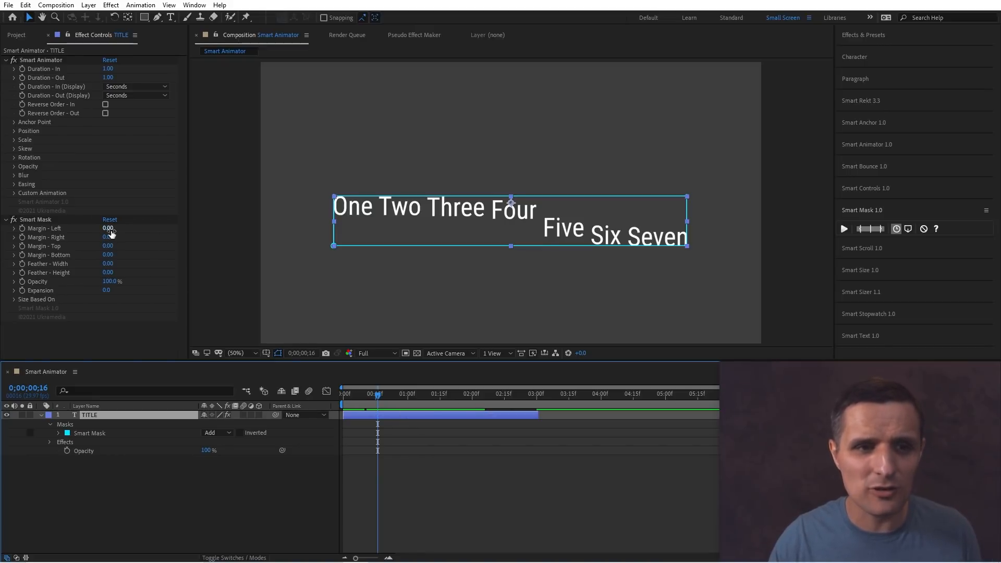
drag(111, 233, 138, 257)
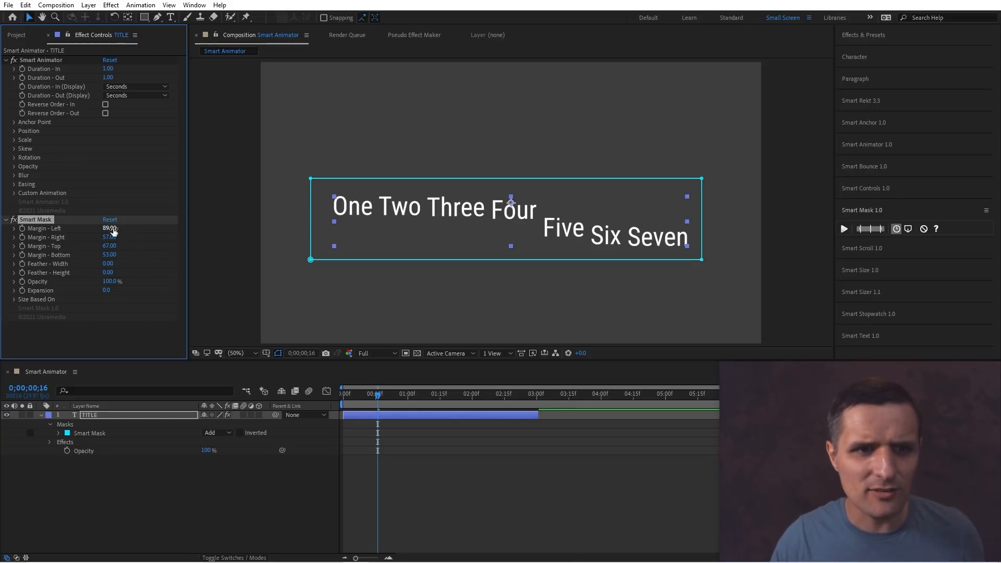
drag(113, 230, 40, 236)
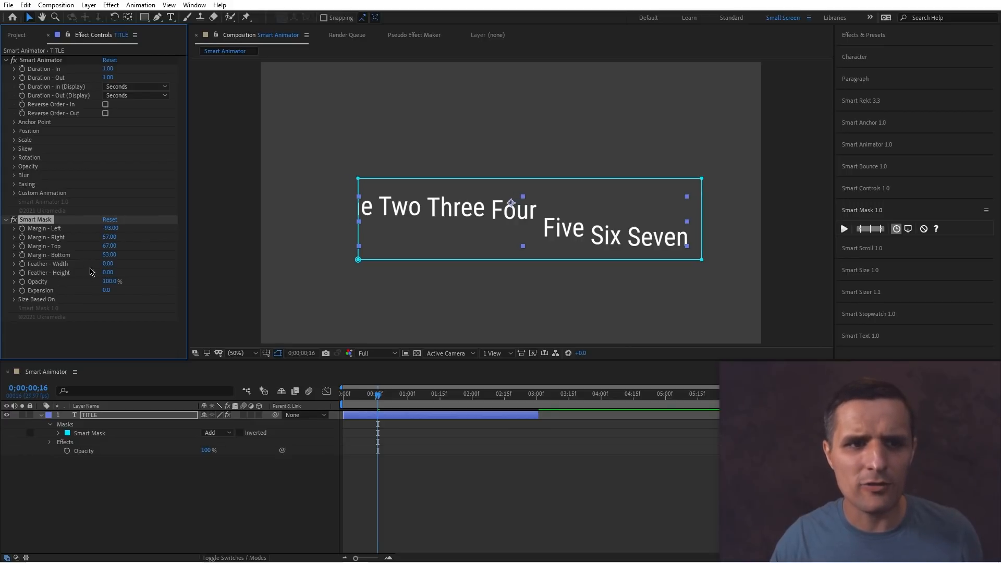
Set the Smart Mask feather width to 67 and feather height to 95.
drag(115, 265, 138, 264)
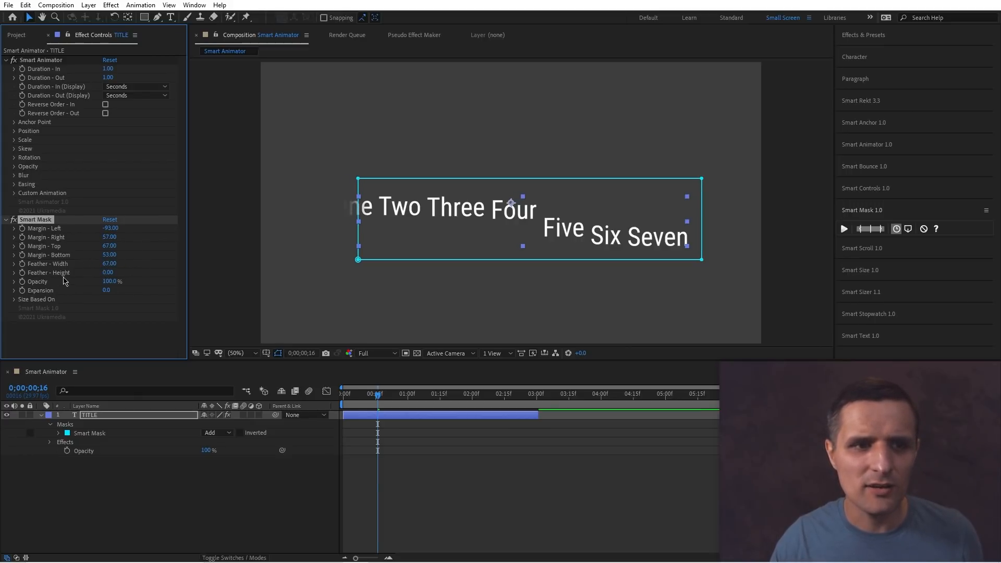
drag(152, 275, 80, 276)
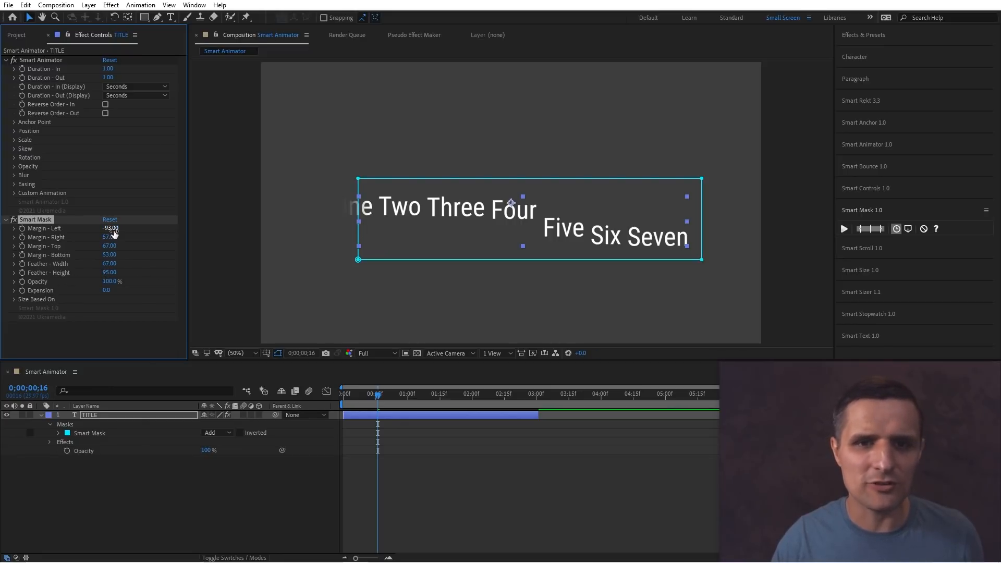
key(Return)
Set the top margin to -28, feather height to 135 and expansion to 52.
drag(111, 246, 77, 258)
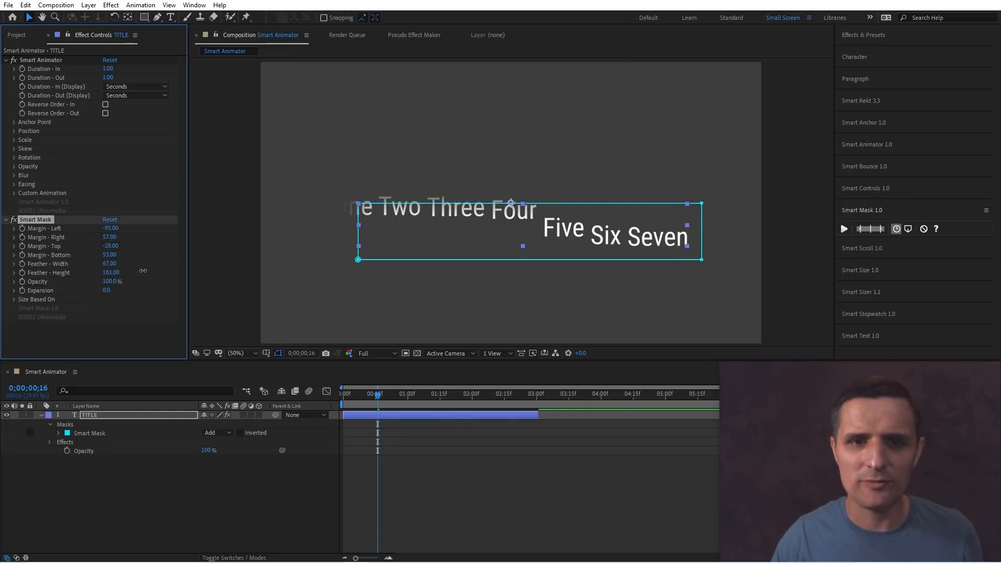
drag(143, 270, 129, 272)
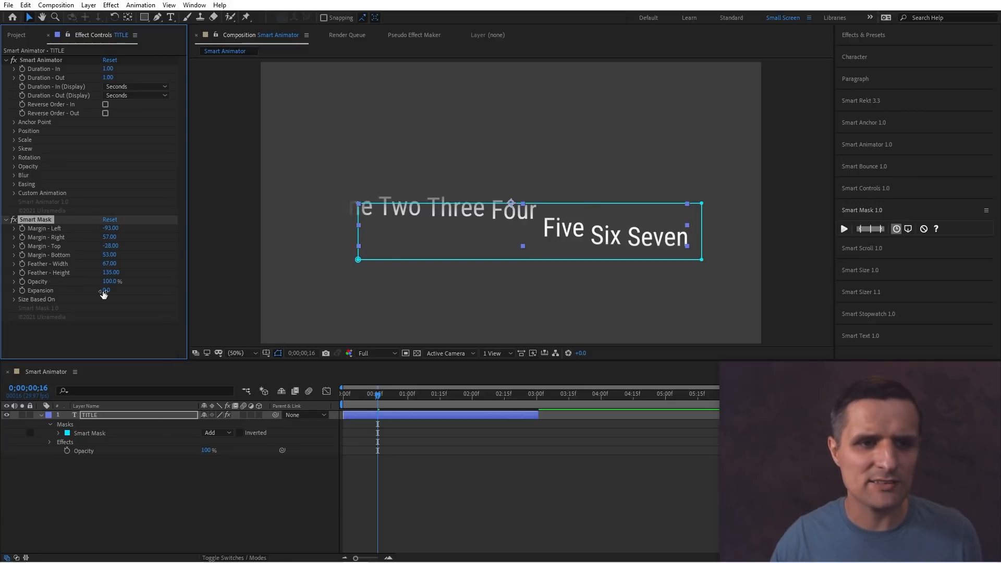
drag(106, 292, 132, 290)
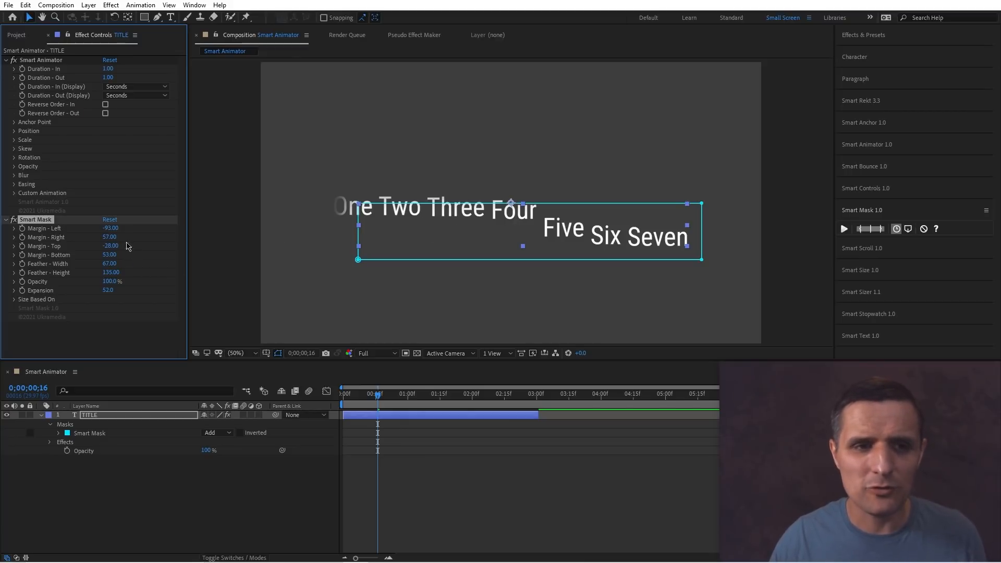
Reset the Smart Mask parameters to their defaults and scrub through the title animation.
click(844, 232)
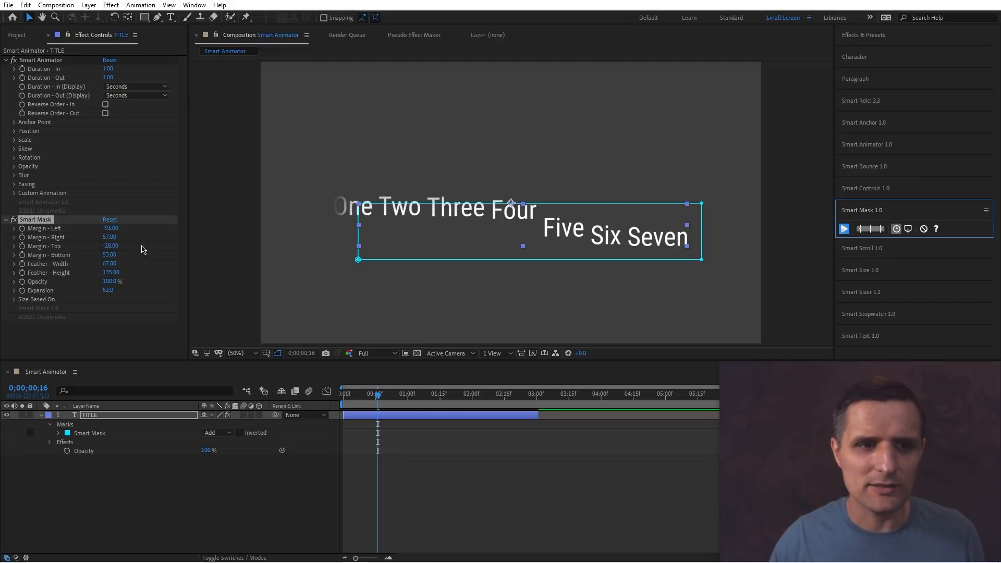
click(111, 220)
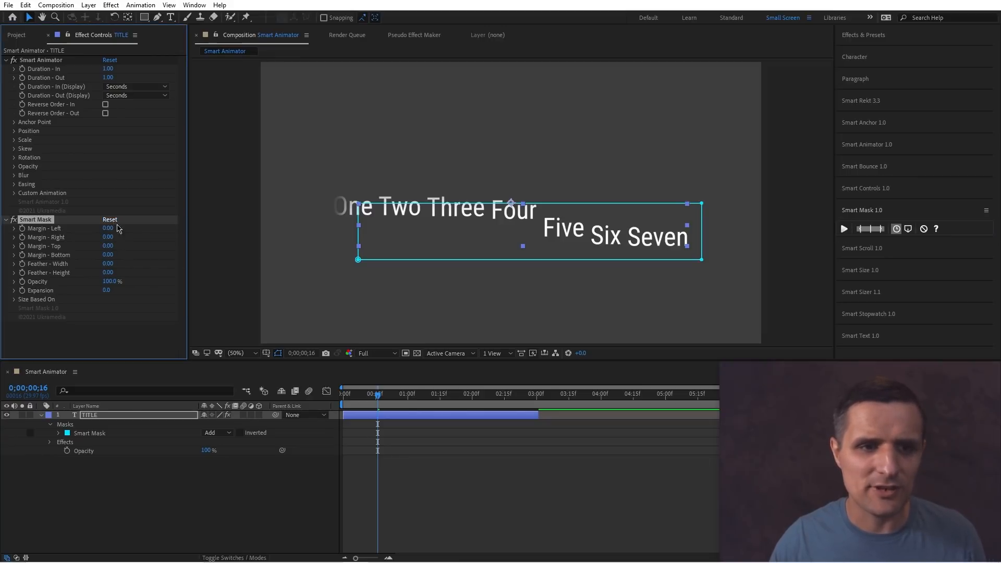
click(390, 394)
mouse_move(398, 399)
mouse_down()
mouse_move(433, 395)
mouse_move(411, 395)
mouse_up()
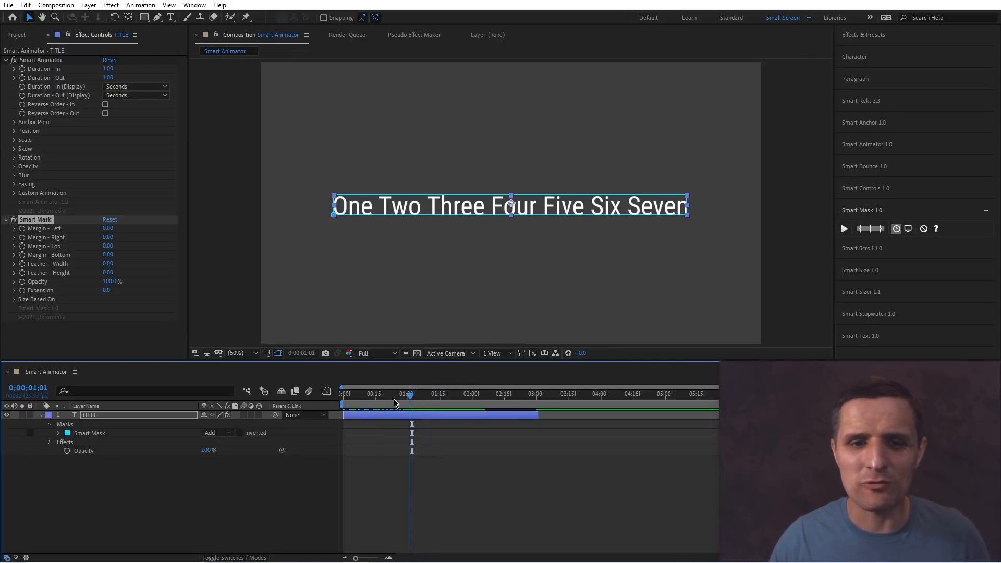
drag(365, 402, 393, 403)
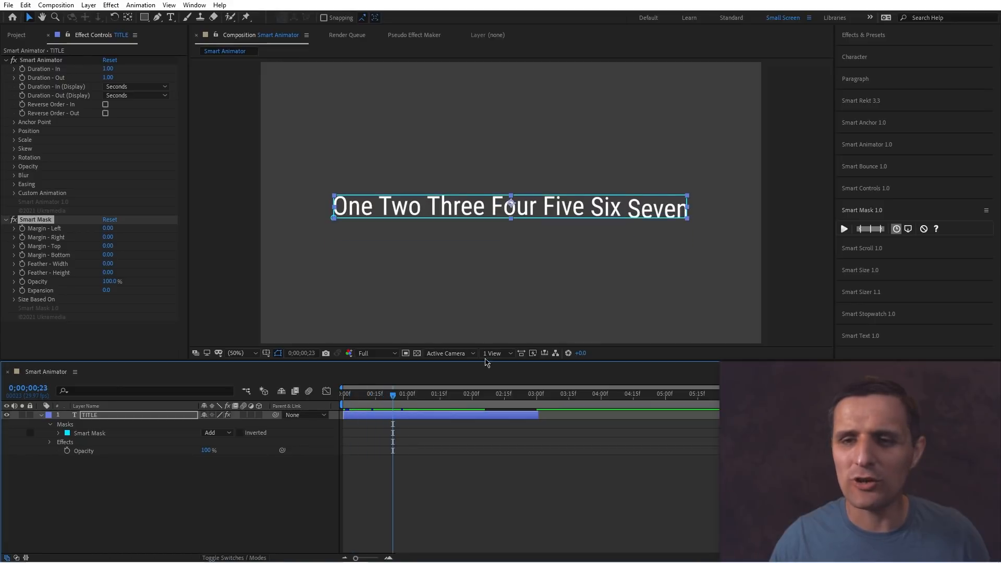
Switch Smart Mask to its other sizing option and reapply it to the title layer.
click(908, 231)
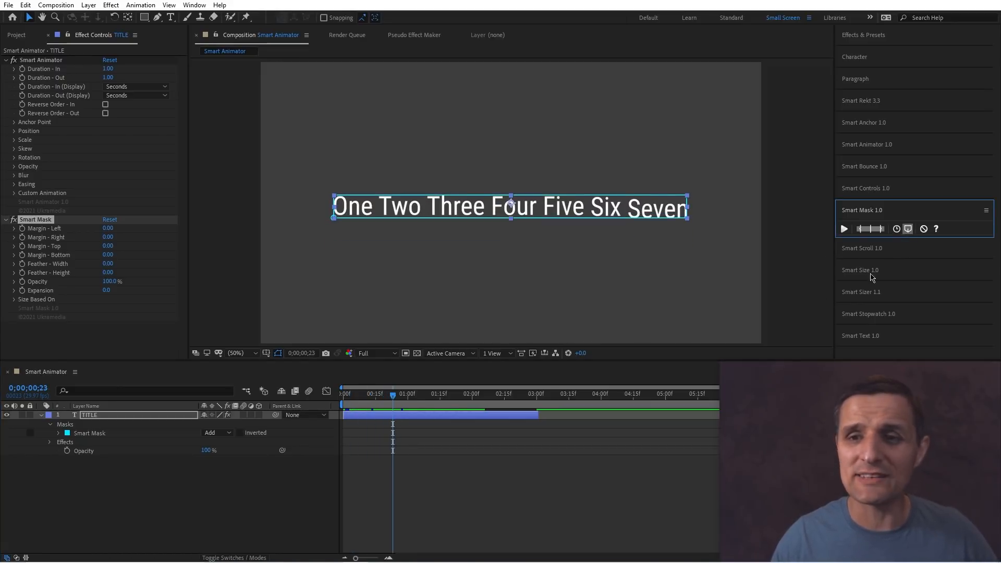
drag(399, 403, 365, 403)
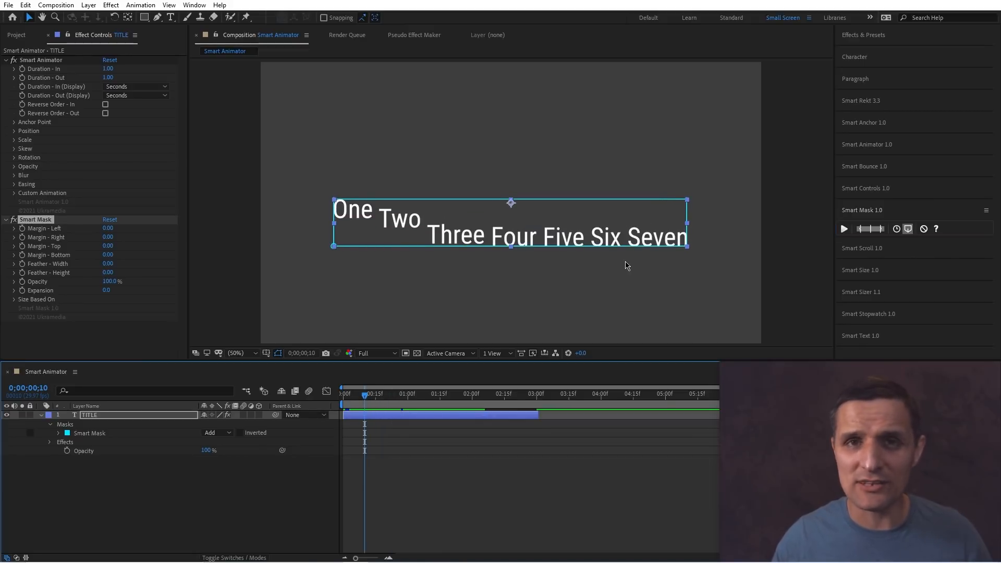
click(845, 232)
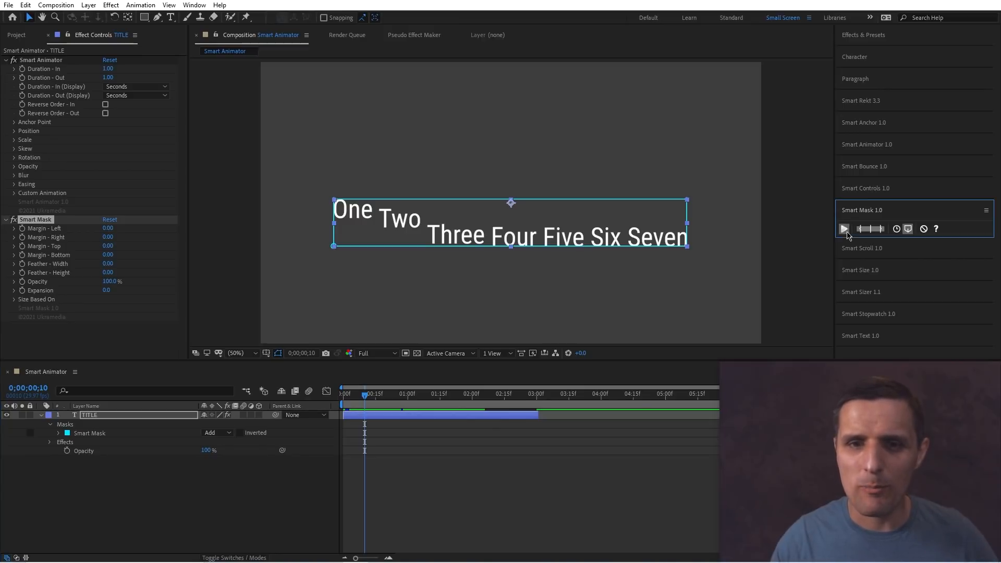
drag(370, 399, 386, 404)
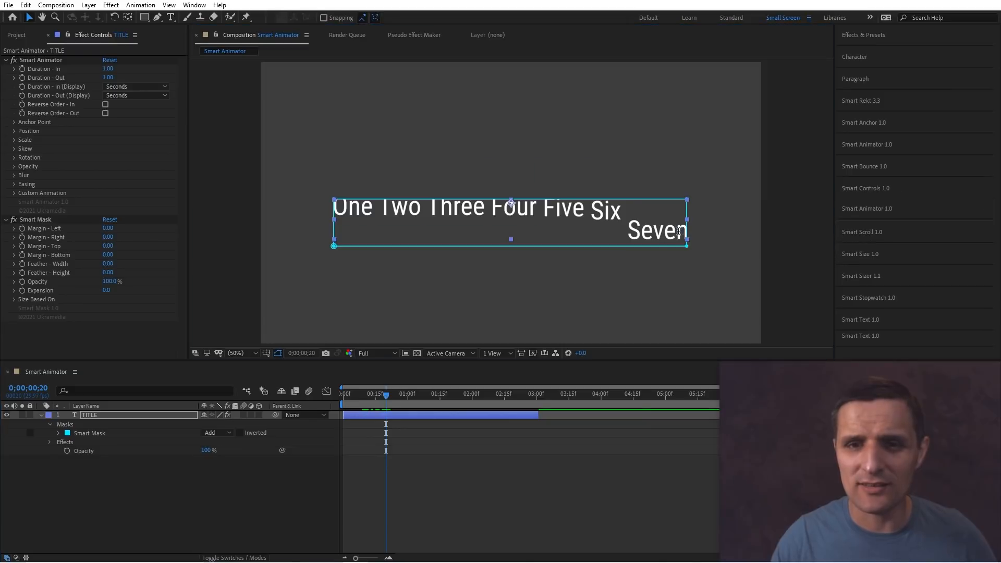
Edit the title text by adding the word Eight after Seven.
double_click(433, 413)
click(641, 248)
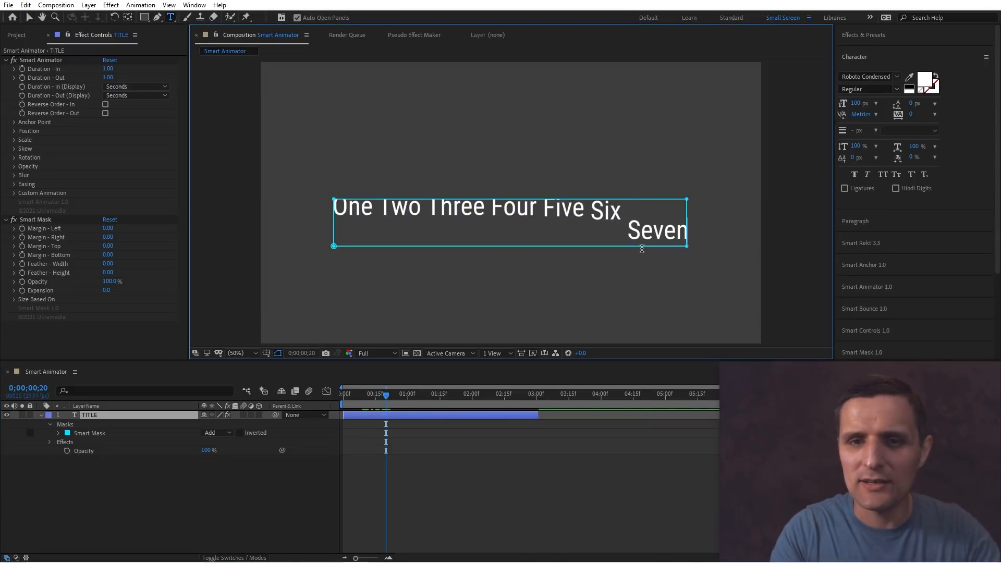
text(Eight)
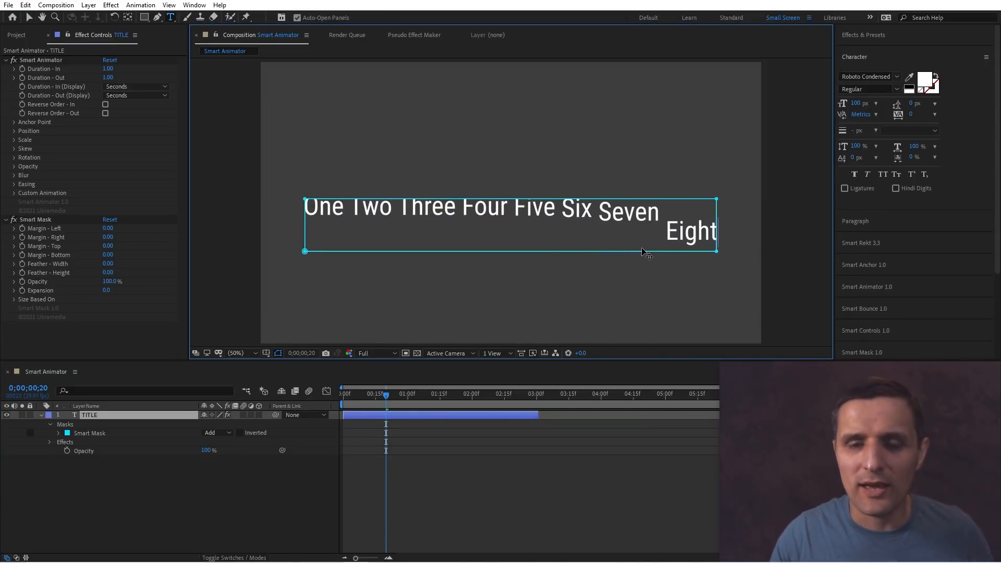
Undo the text edit to restore the original title.
click(388, 401)
mouse_move(389, 401)
mouse_down()
mouse_move(368, 400)
mouse_move(397, 400)
mouse_up()
key(ctrl+z)
key(ctrl+z)
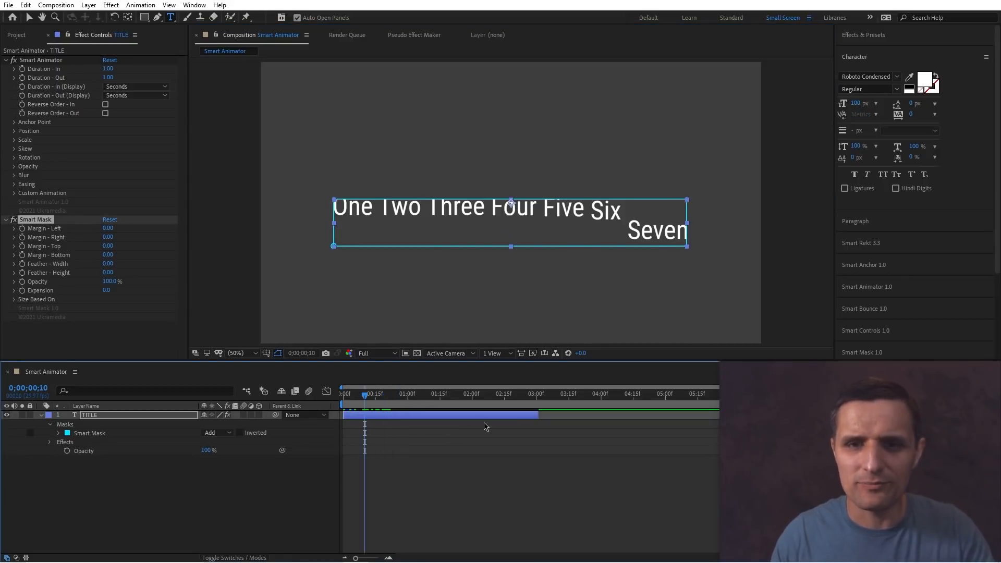
Reapply Smart Mask to the title layer and play the animation to preview it.
click(449, 417)
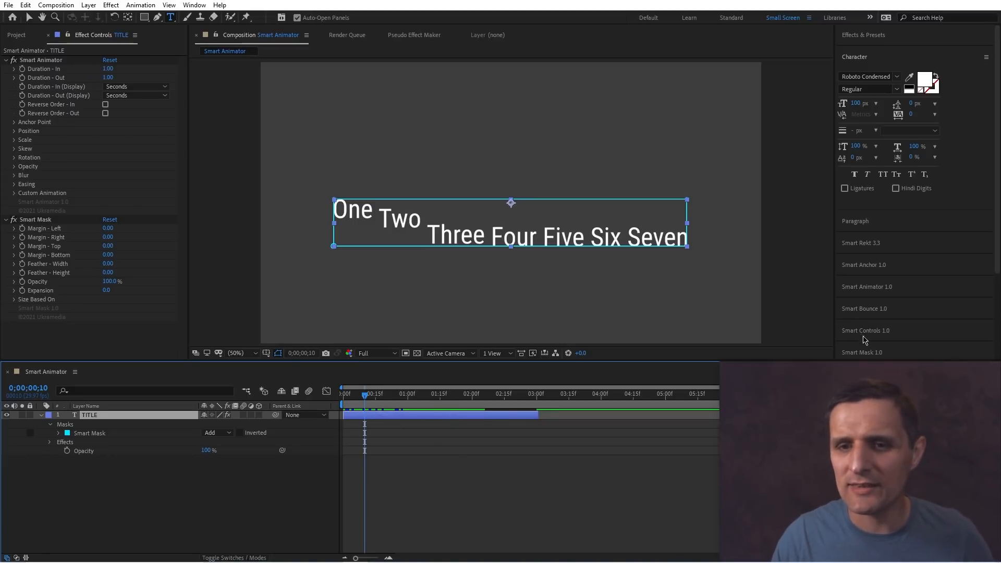
click(889, 351)
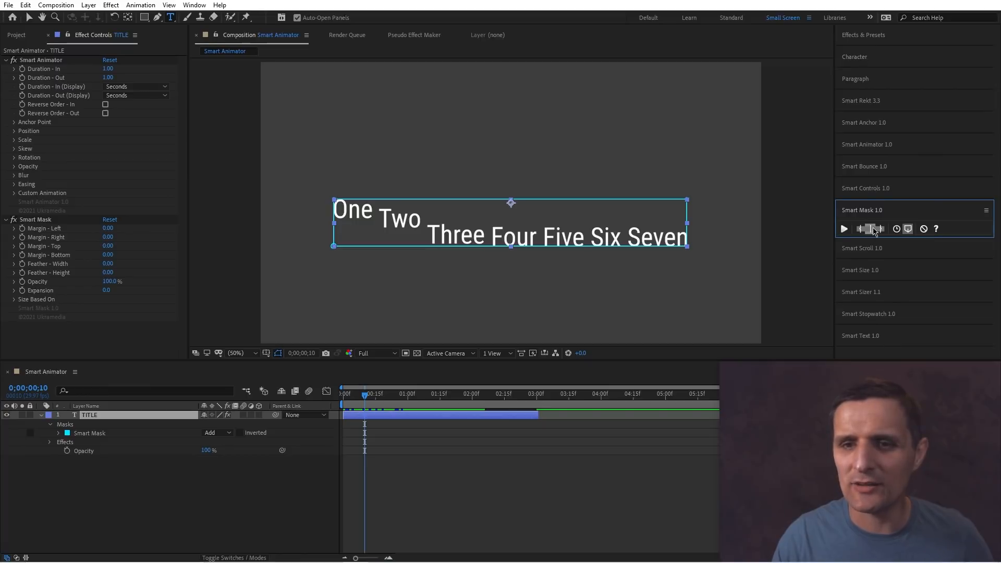
click(844, 229)
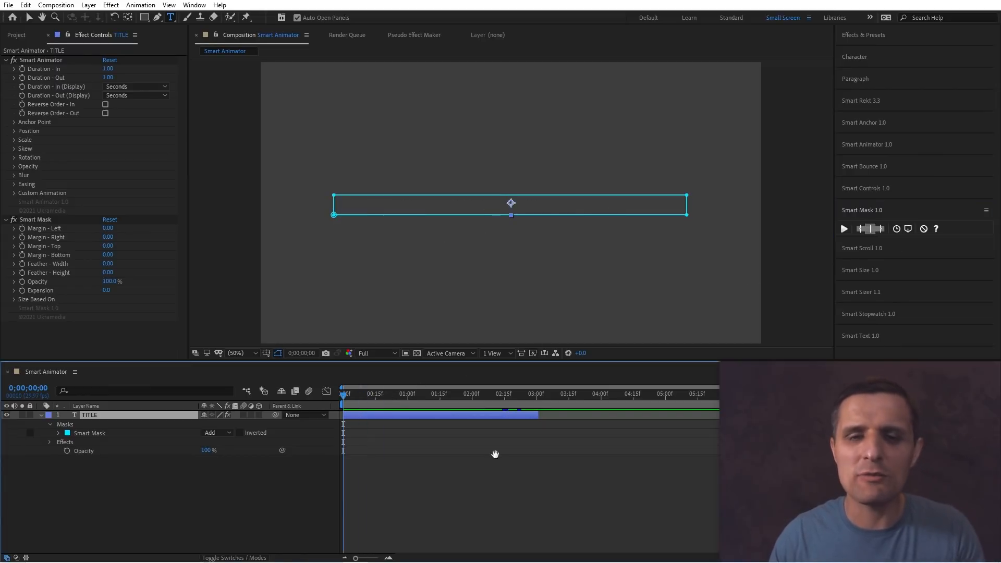
key(space)
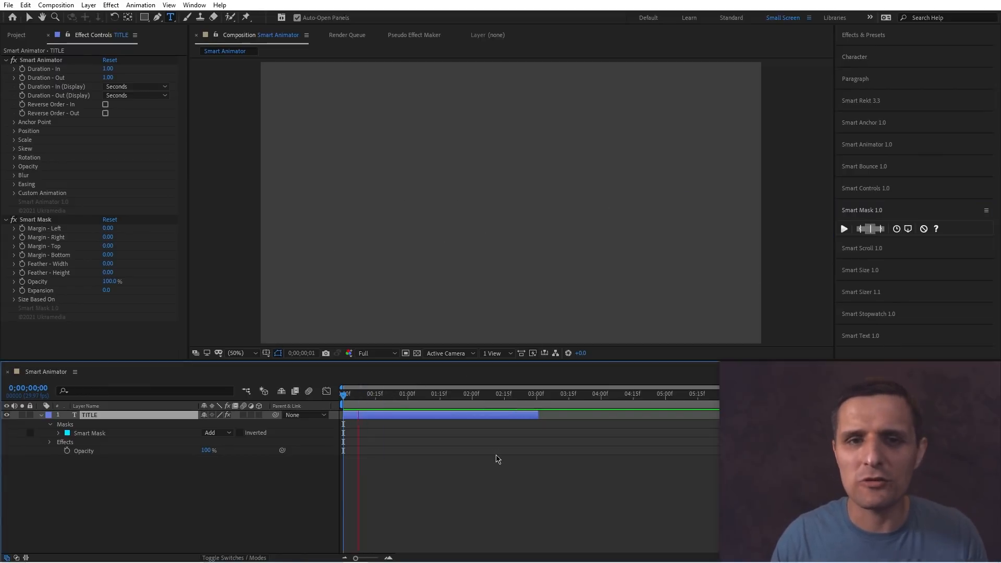
mouse_move(444, 406)
mouse_down()
mouse_move(431, 409)
mouse_move(439, 414)
mouse_up()
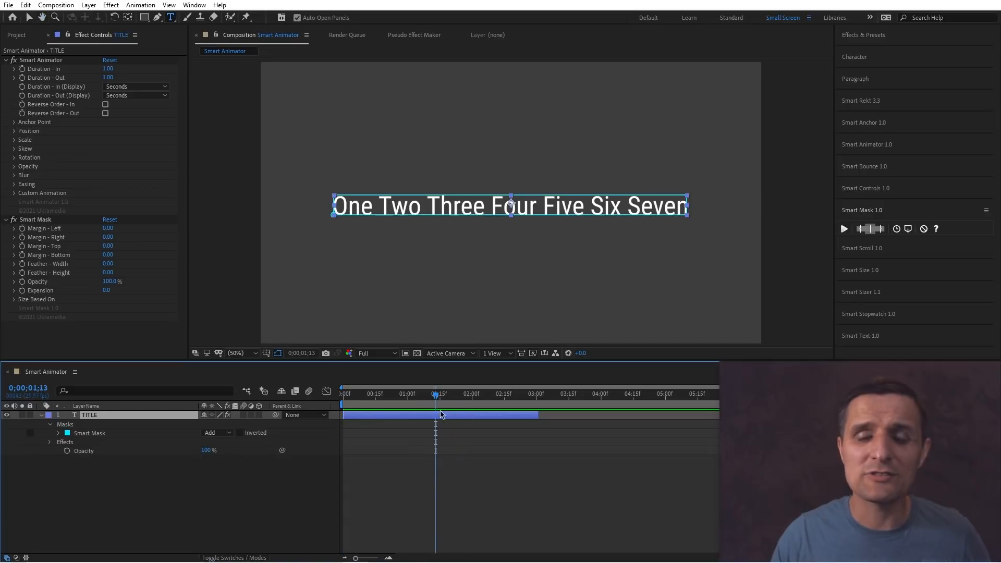
Select the word Two in the title and enlarge its font size to 123 px.
double_click(401, 209)
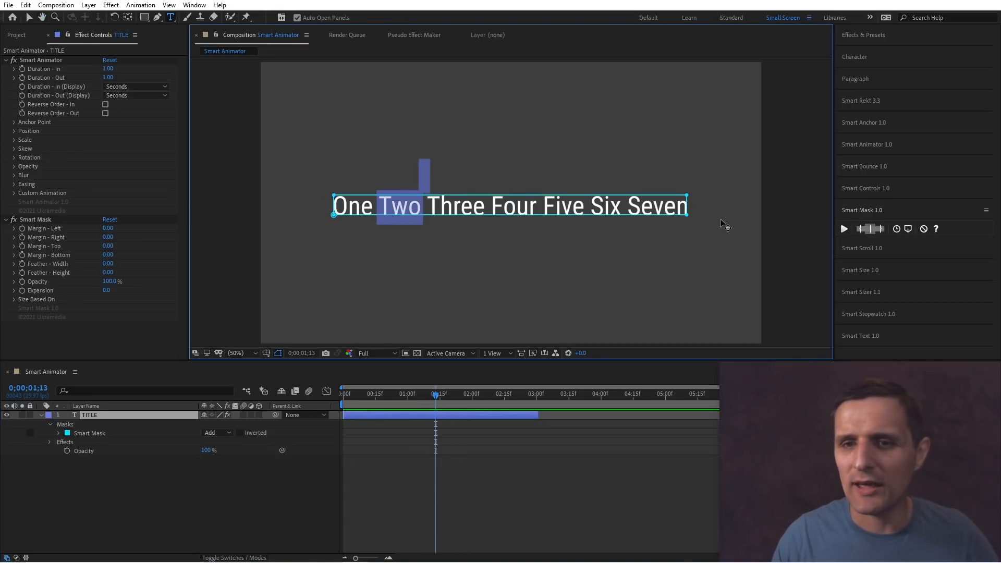
click(866, 59)
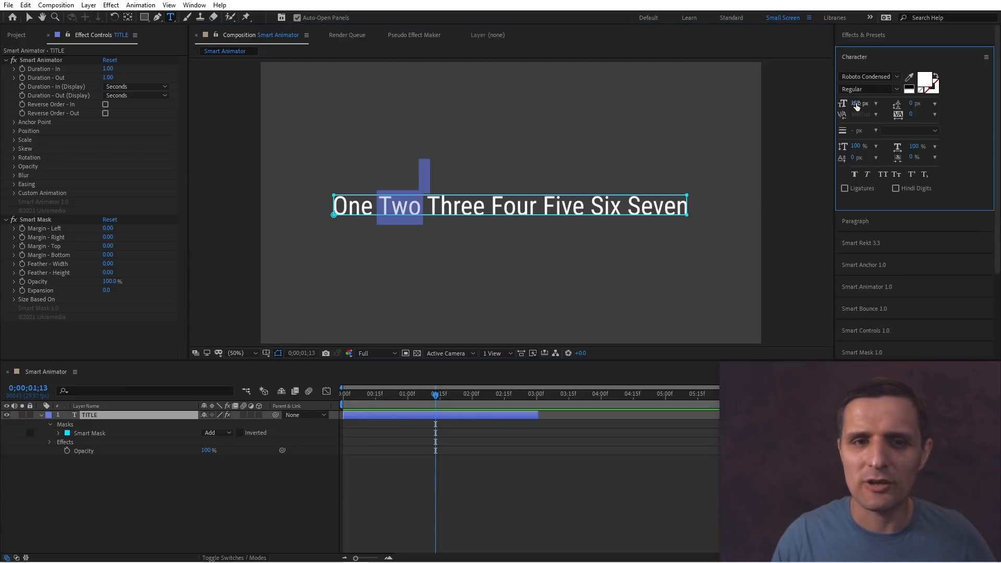
drag(856, 106, 868, 103)
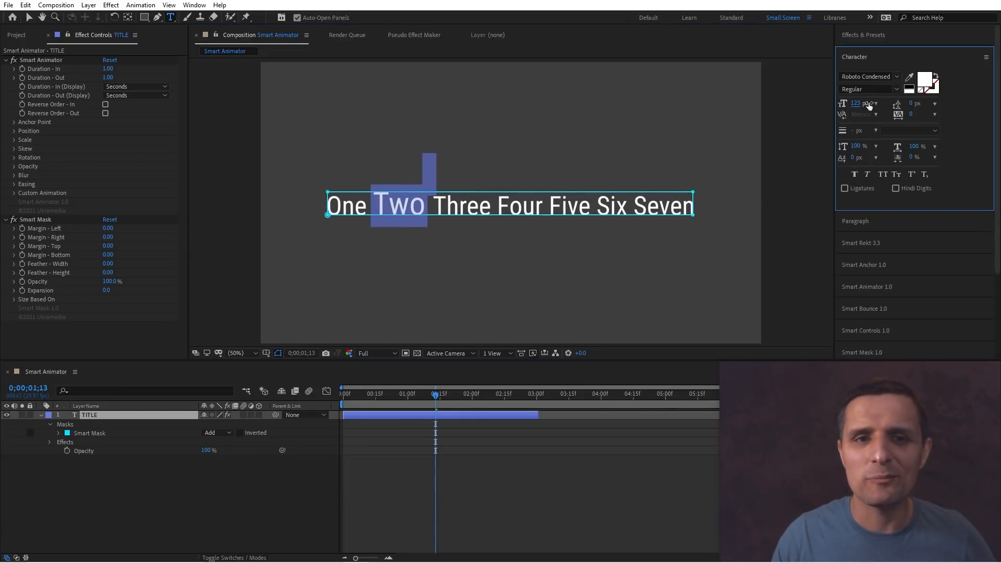
Append the word Eight after Seven at the end of the title and exit text editing.
click(677, 210)
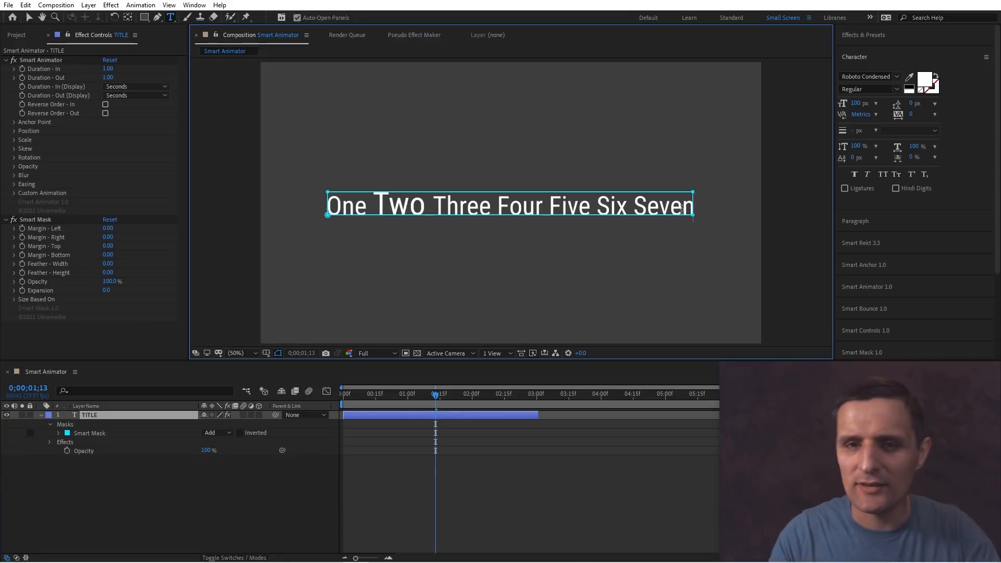
text(Eight)
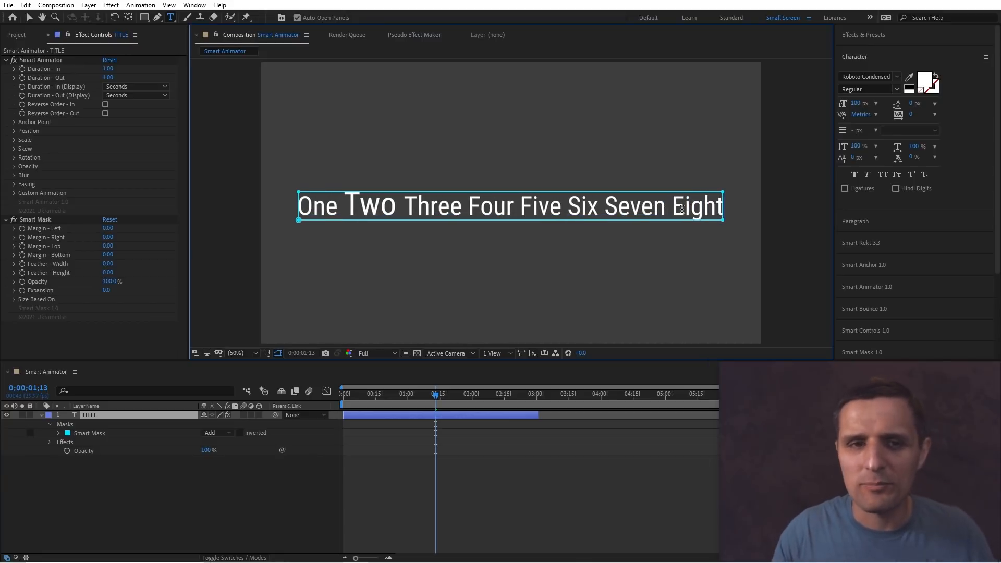
key(Escape)
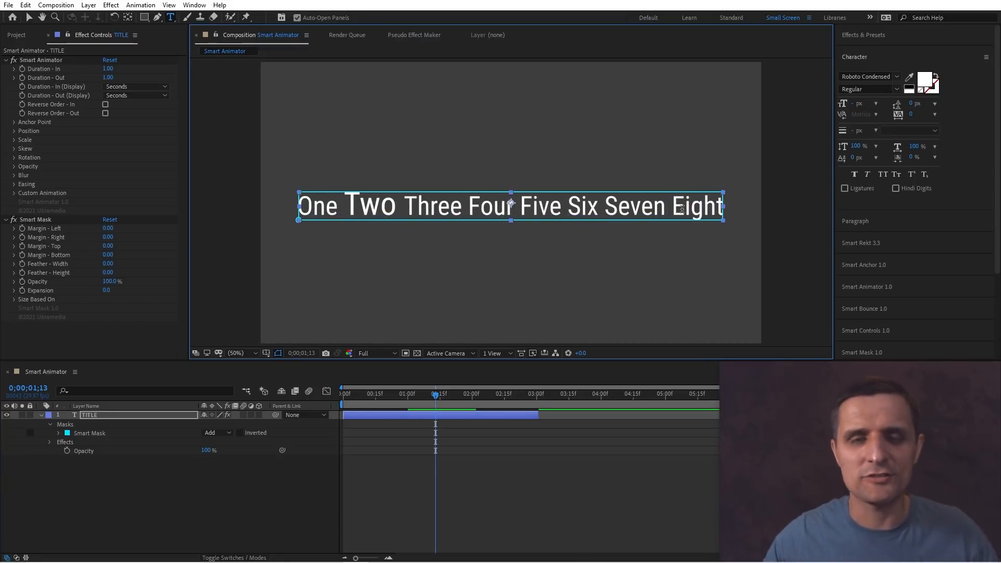
Remove Smart Mask from the title layer.
click(473, 427)
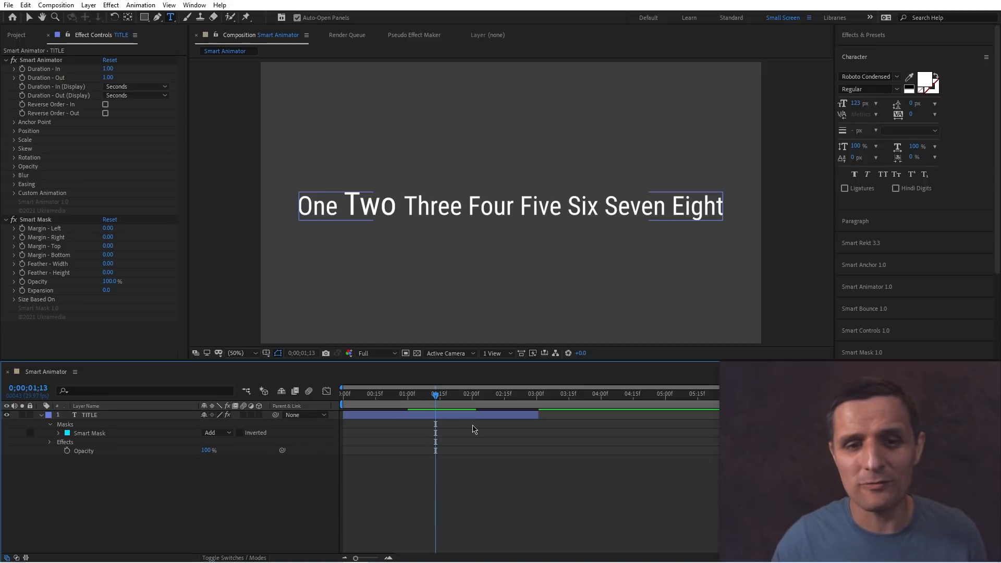
click(486, 405)
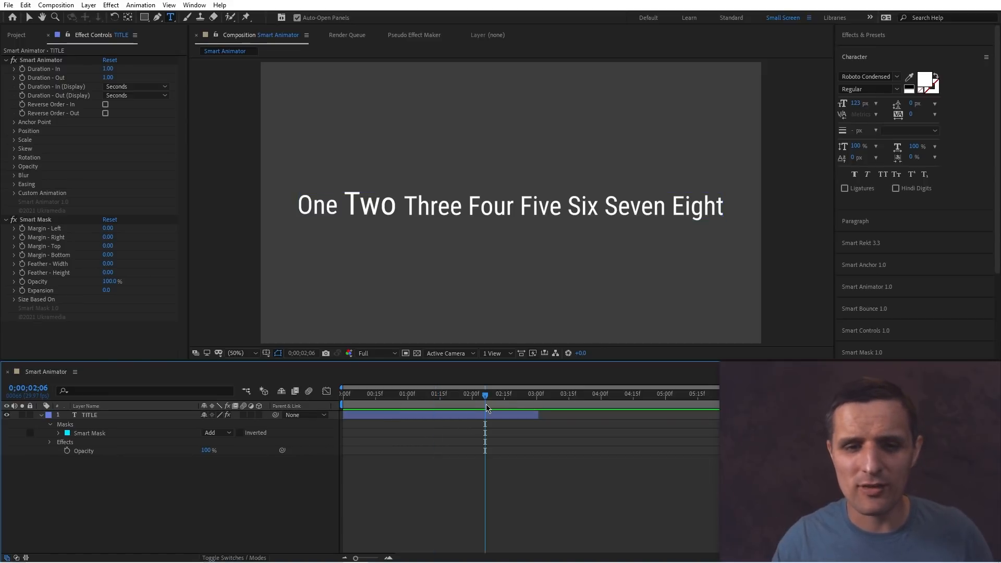
click(469, 415)
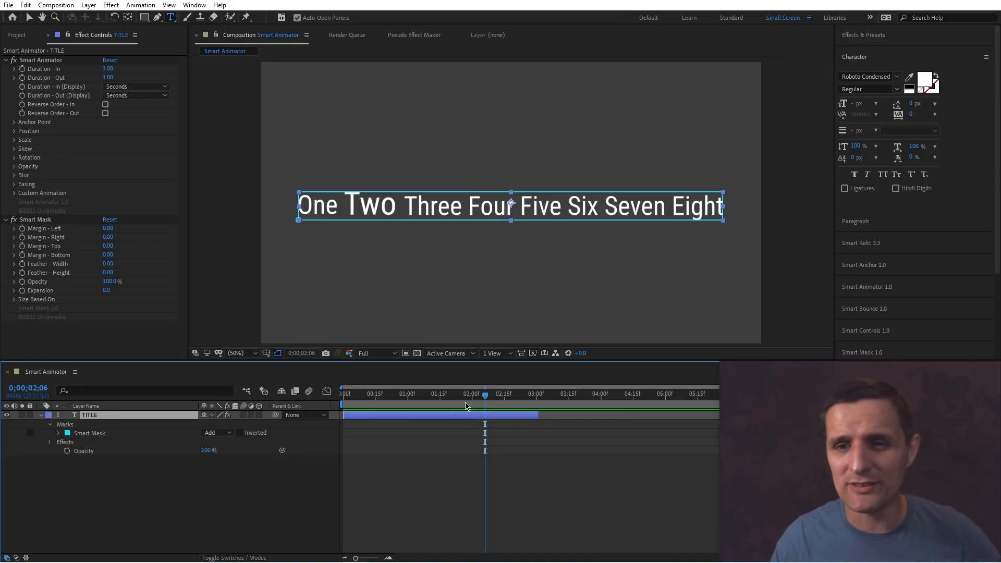
click(868, 354)
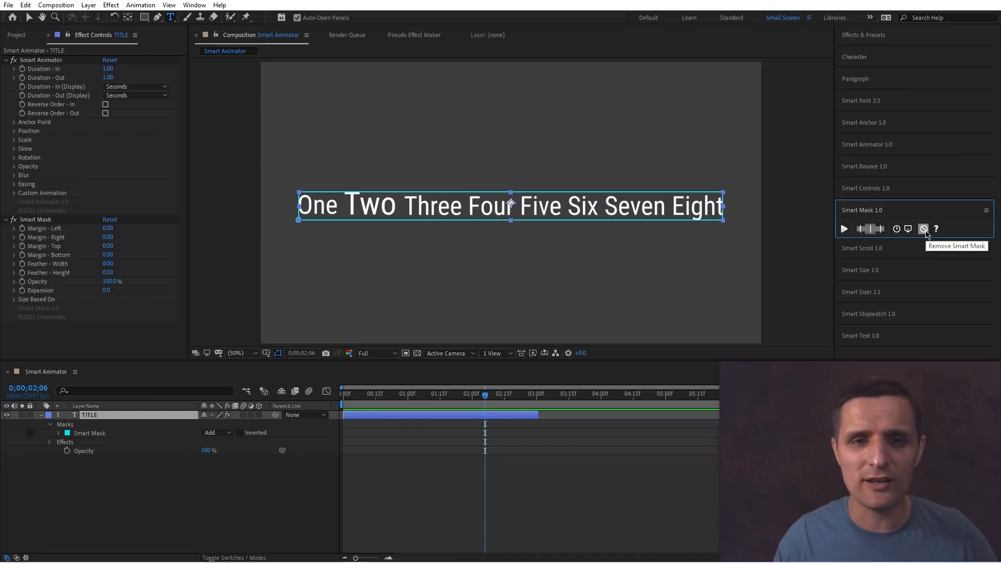
click(923, 229)
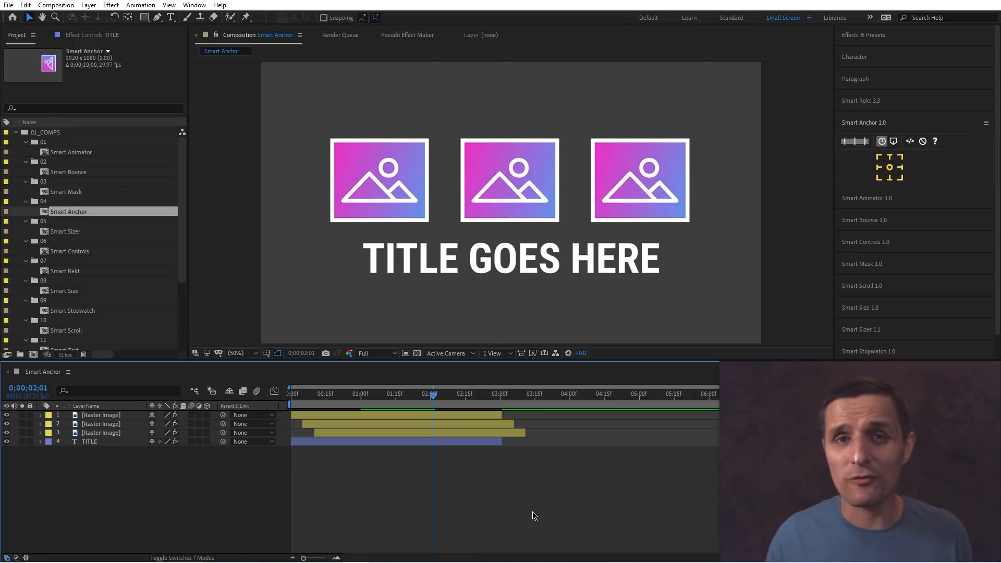
Preview the Smart Anchor composition's animation and inspect the three image layers.
key(space)
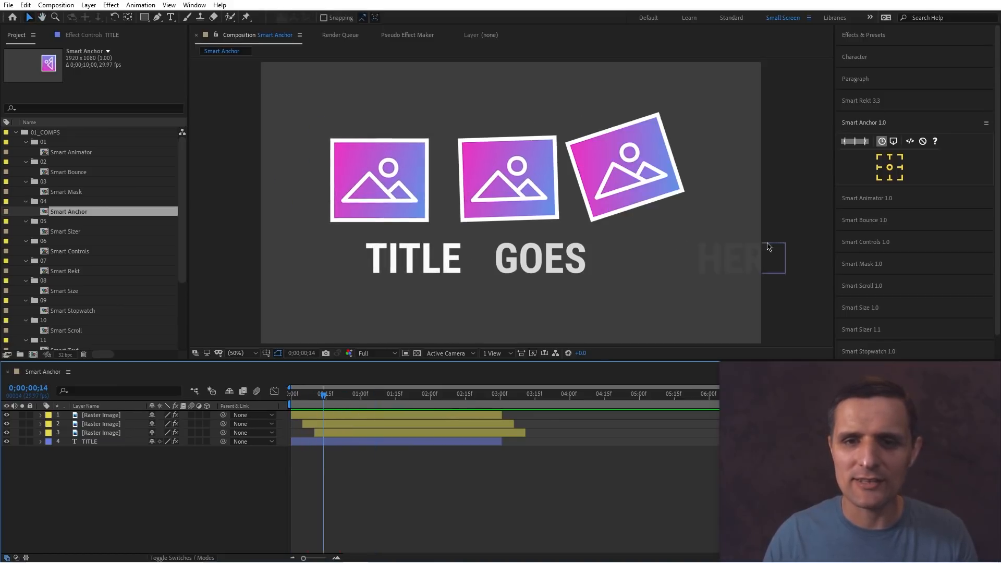
key(space)
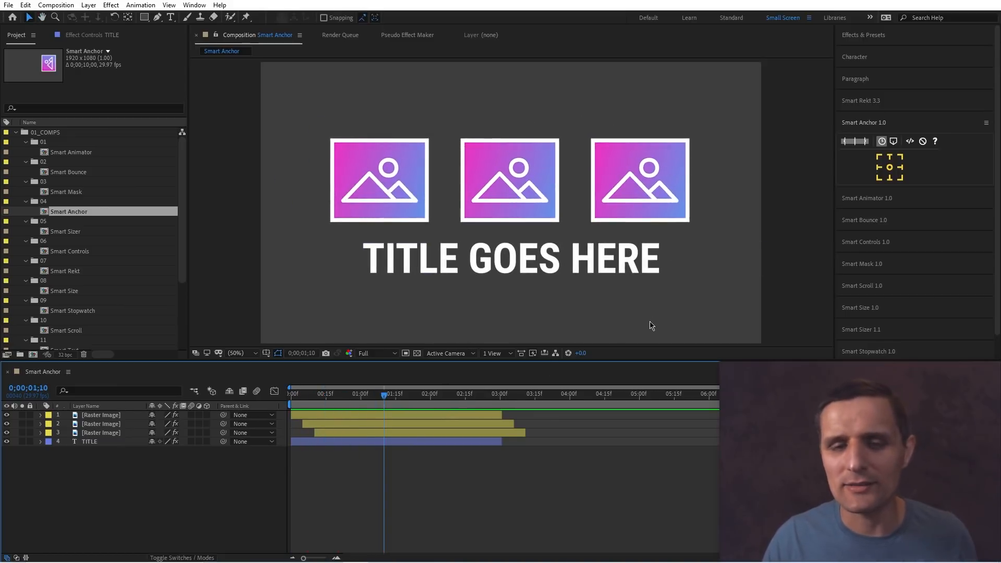
click(427, 413)
shift+click(508, 189)
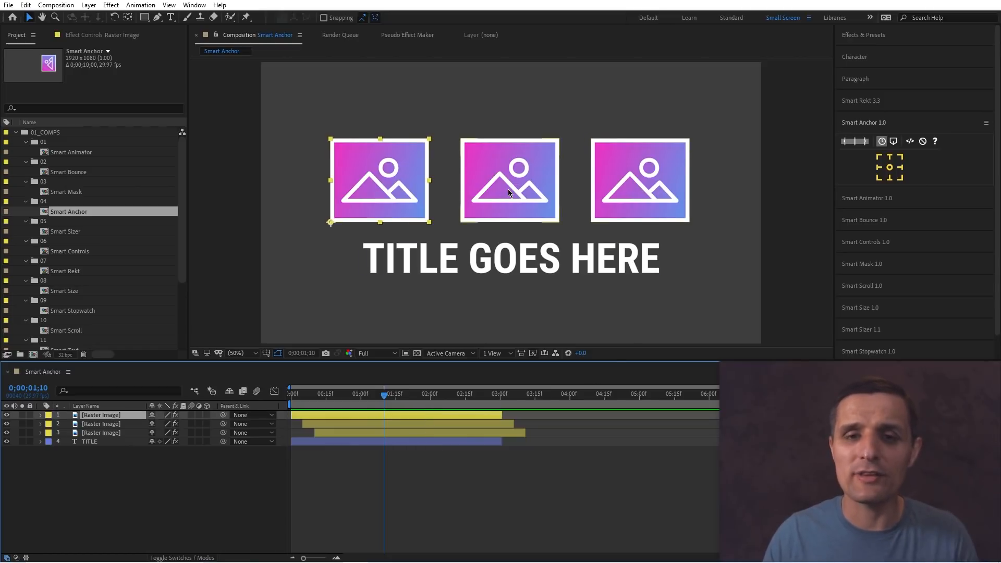
shift+click(624, 187)
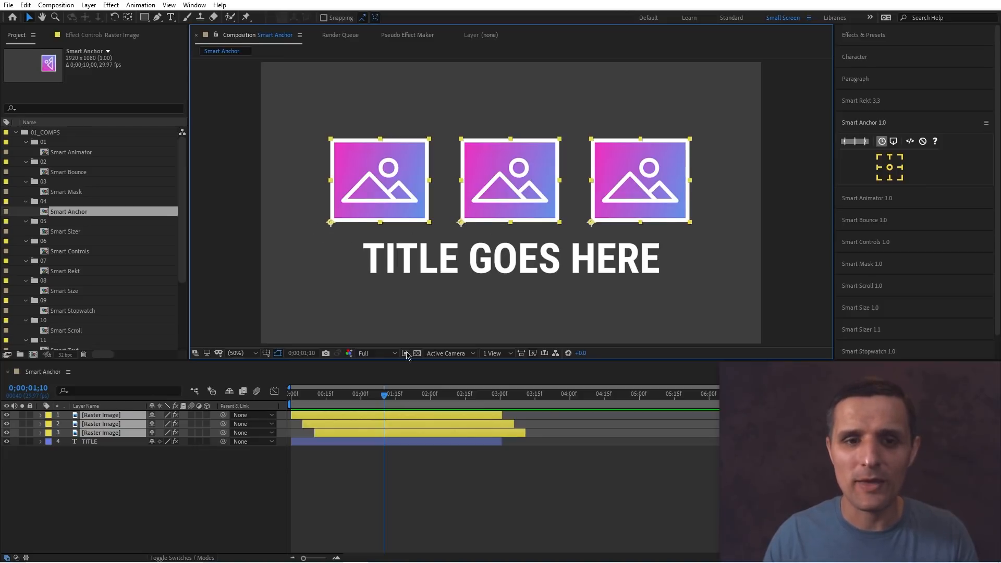
mouse_move(383, 395)
mouse_down()
mouse_move(297, 394)
mouse_move(392, 397)
mouse_up()
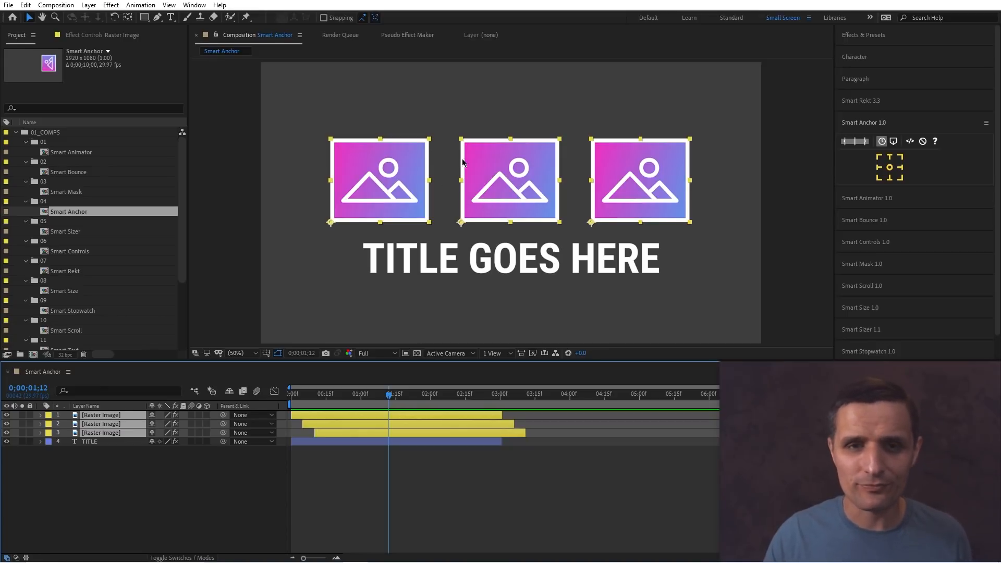
click(450, 124)
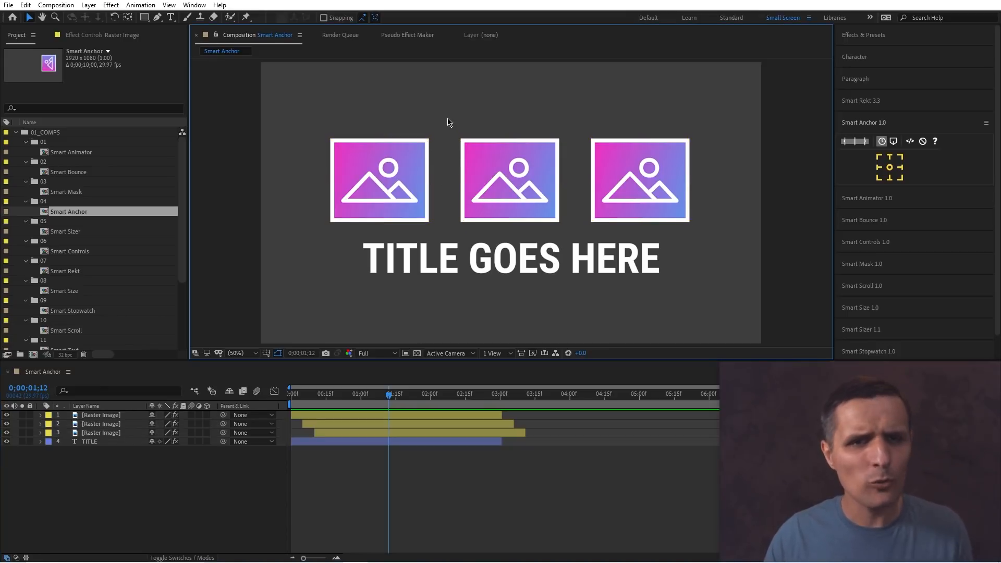
Enable snapping and move each of the three images' anchor points to its top-right corner with the Pan Behind tool.
click(323, 18)
click(131, 18)
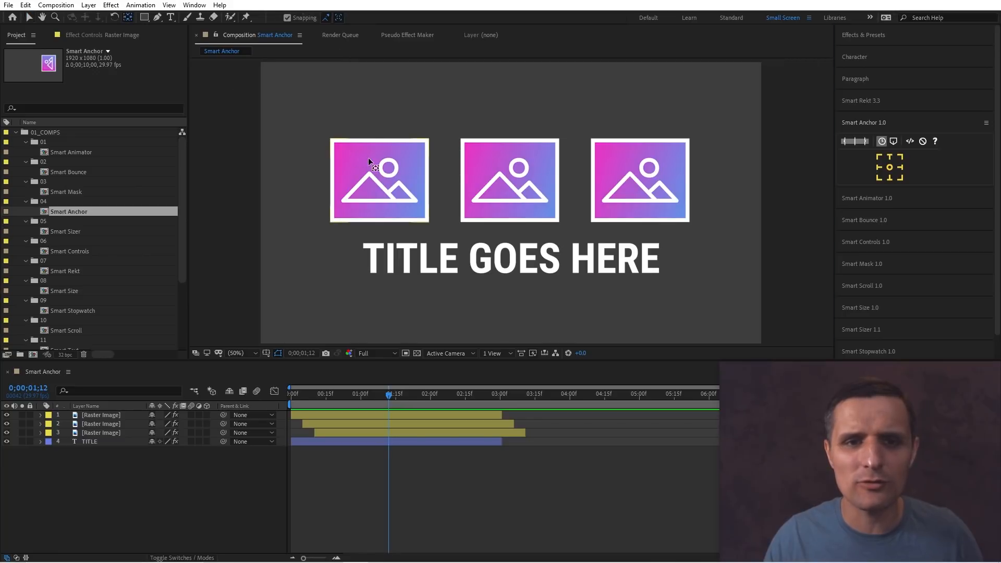
drag(368, 157, 429, 139)
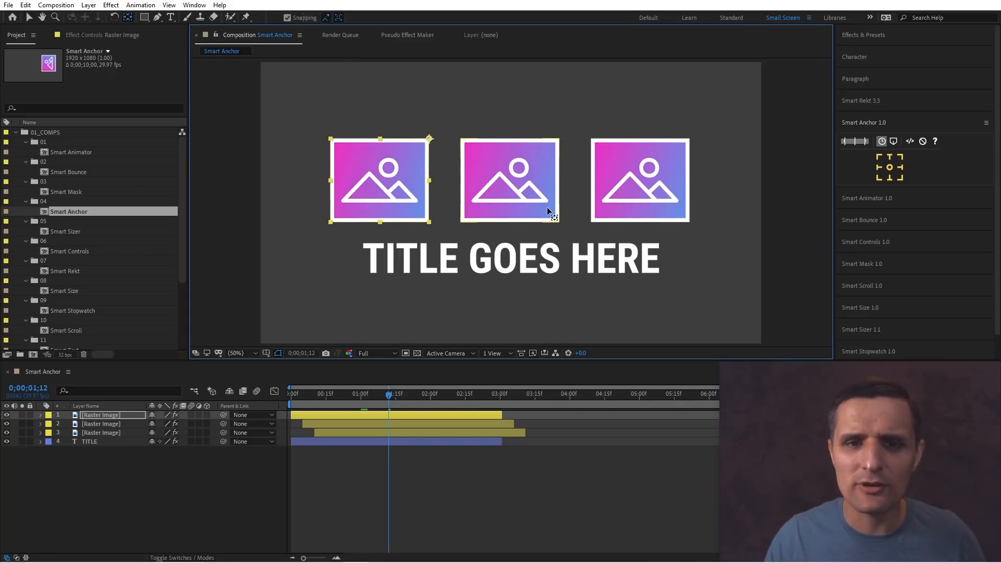
drag(548, 210, 553, 145)
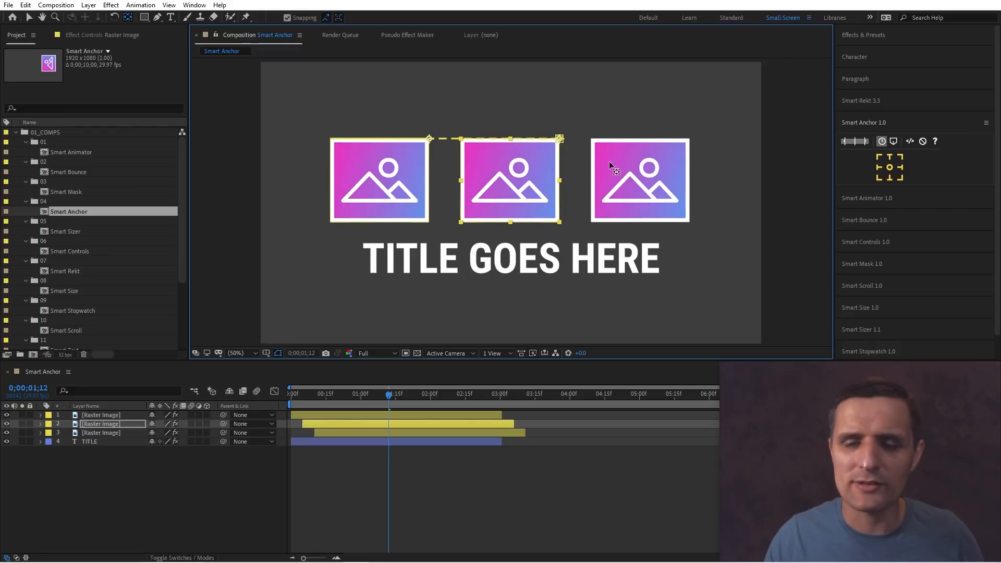
drag(609, 163, 688, 142)
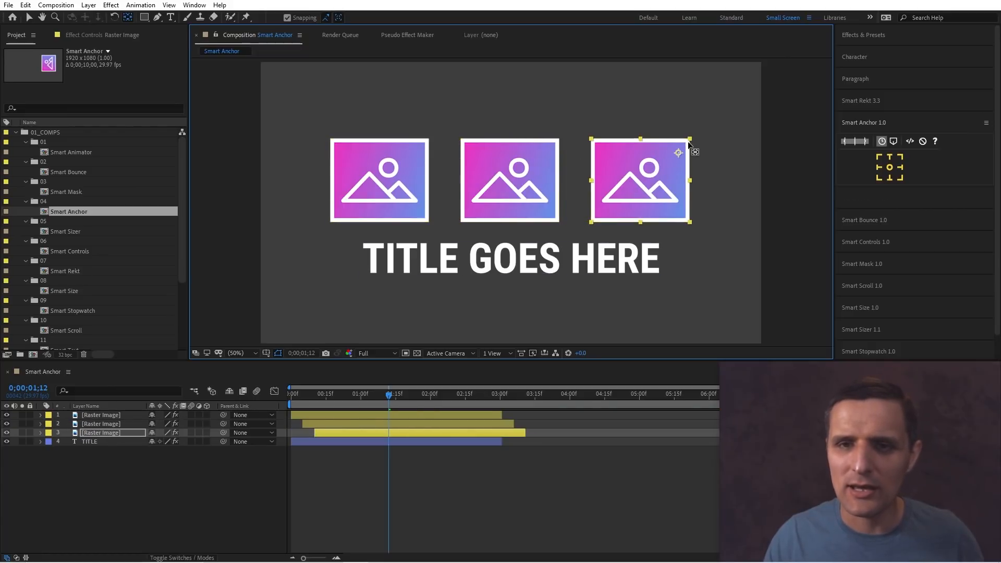
Move the title layer's anchor point to the top centre of its text.
key(space)
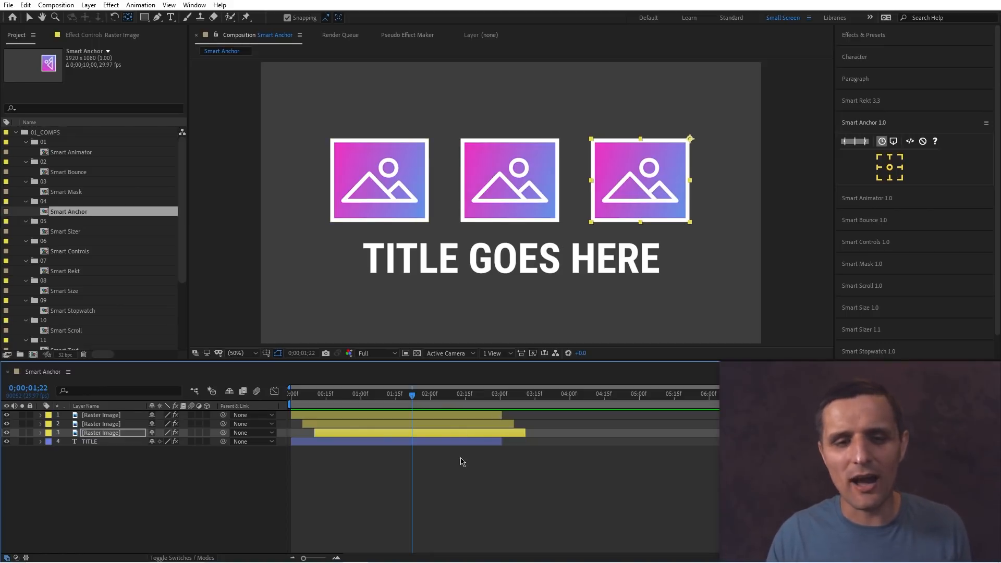
click(436, 442)
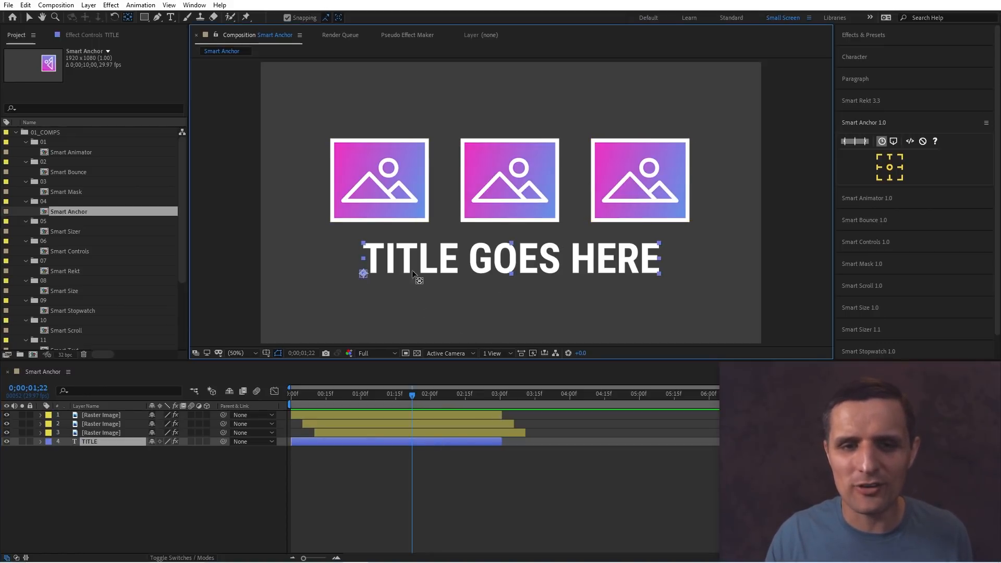
drag(411, 270, 659, 243)
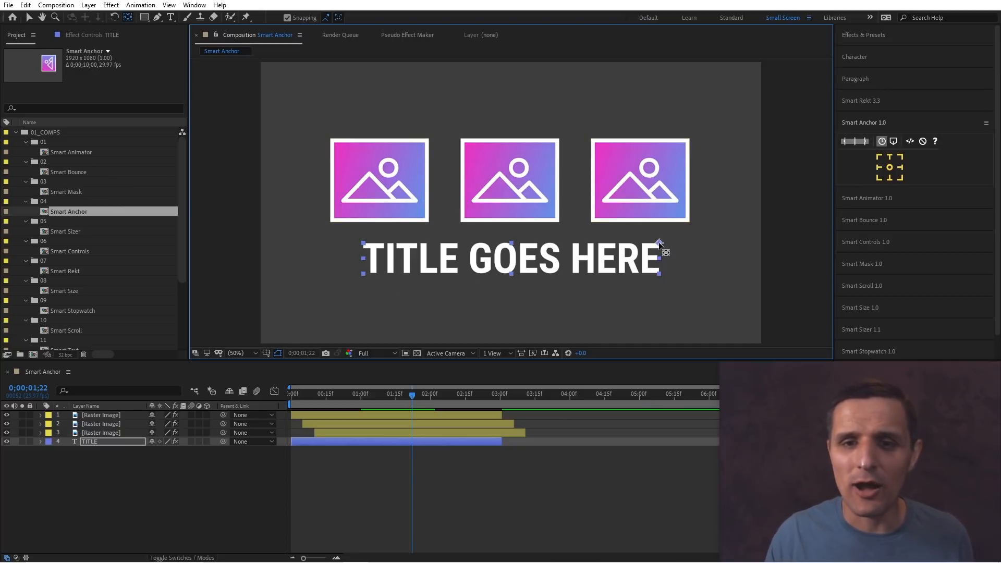
drag(658, 242, 513, 246)
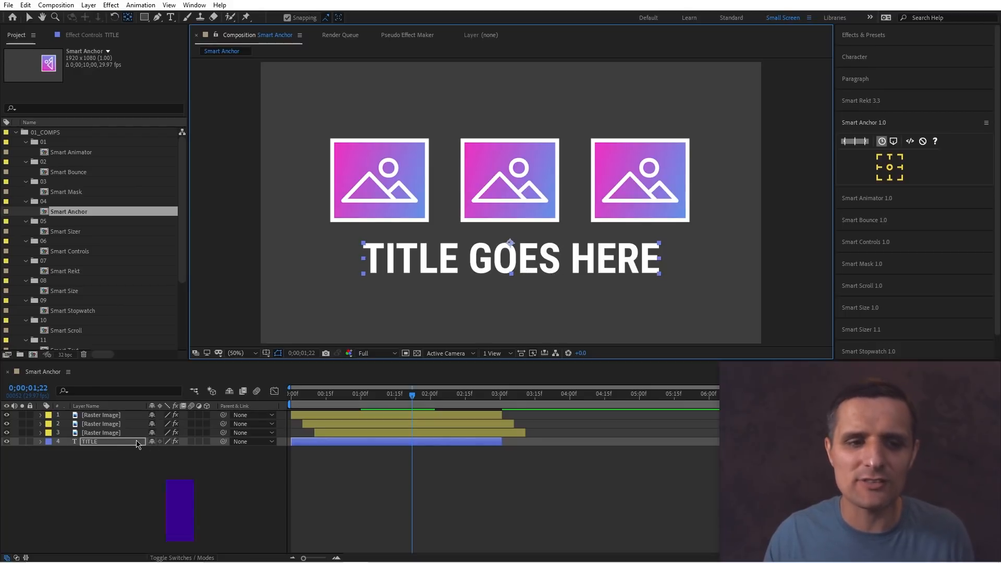
Scale the title layer and undo the scaling.
key(s)
drag(171, 451, 207, 447)
key(ctrl+z)
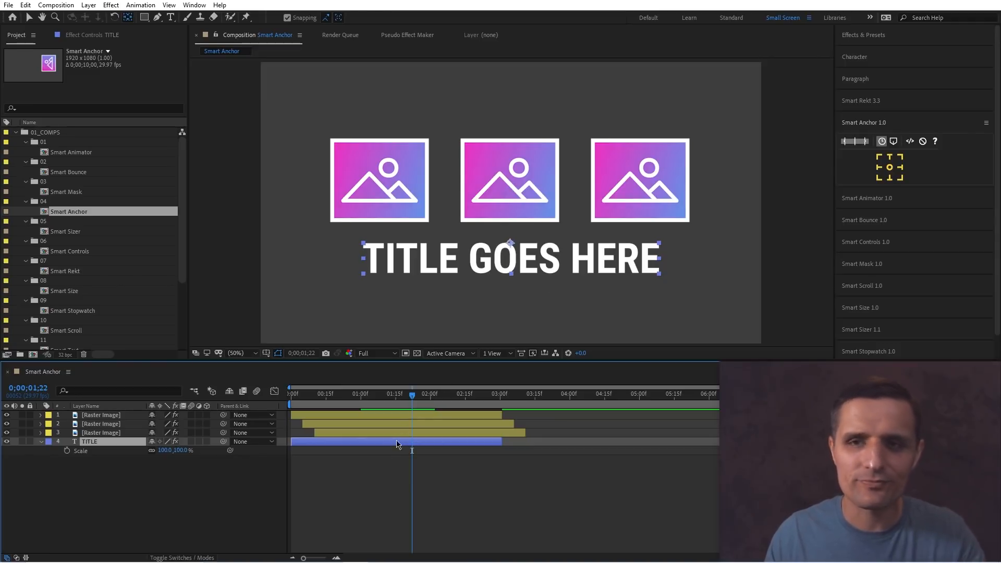
Increase the title's font size to 228 px and undo the change.
key(v)
click(857, 57)
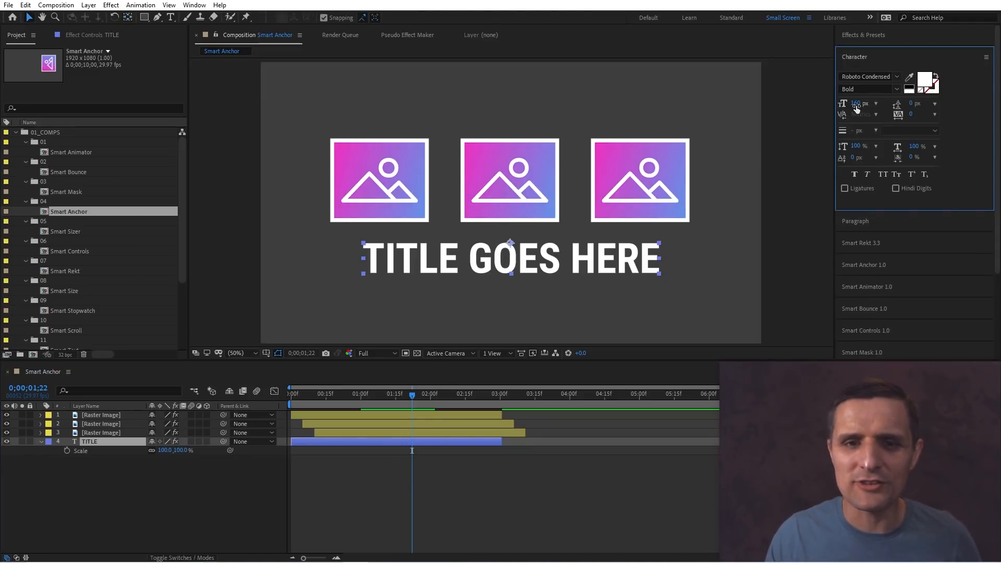
drag(856, 107, 899, 101)
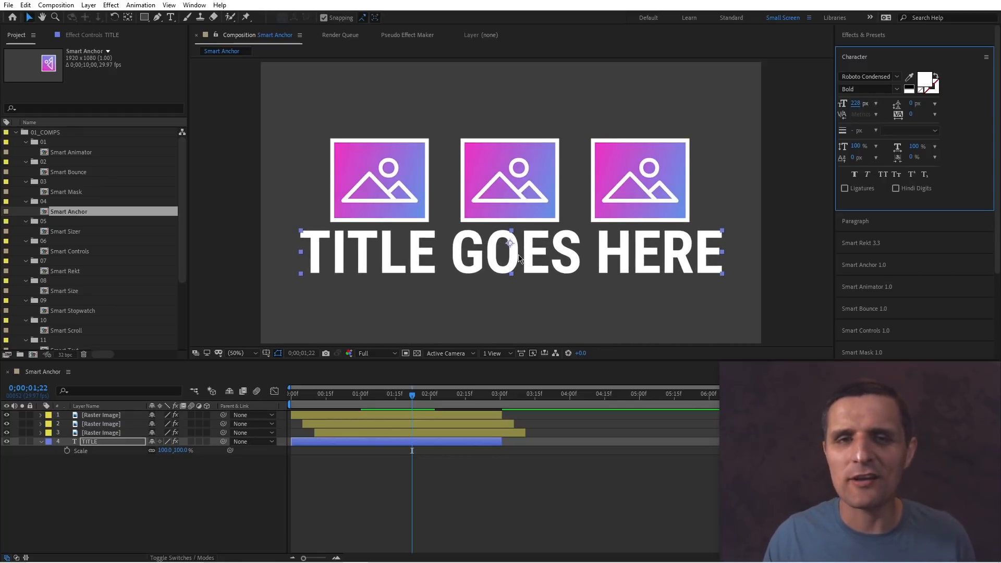
key(ctrl+z)
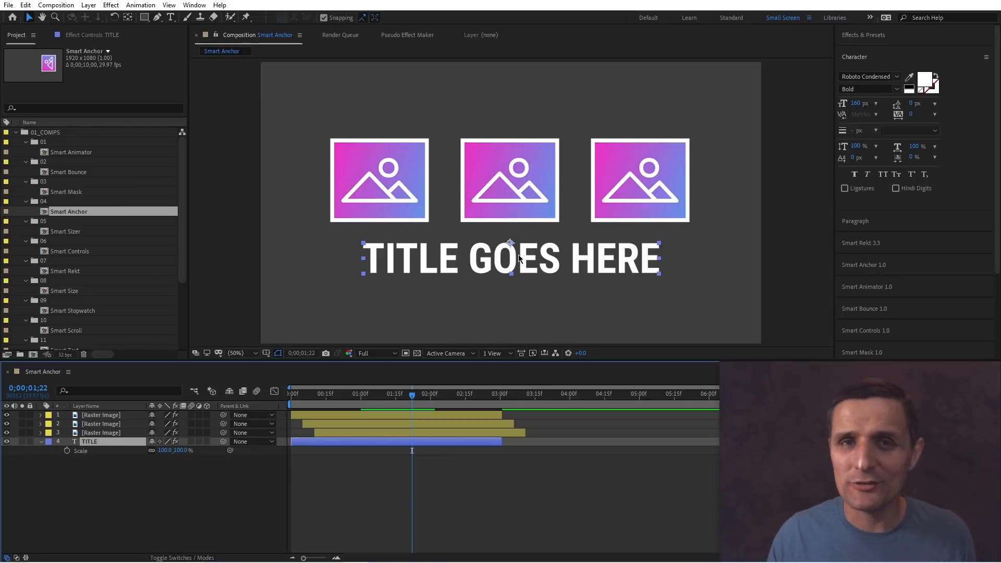
Select all four layers and set their anchor points to the bottom-left corner with Smart Anchor.
key(a)
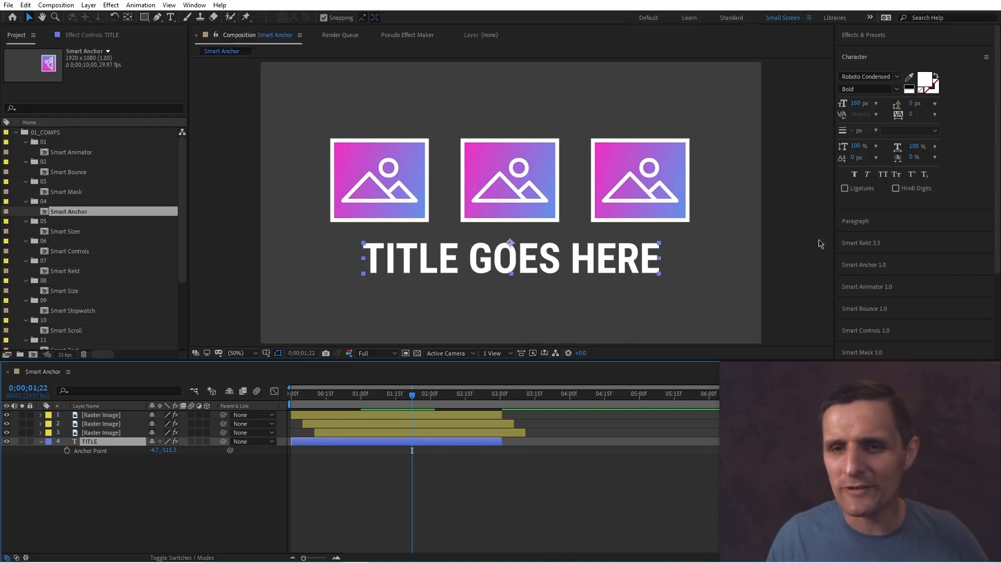
click(892, 265)
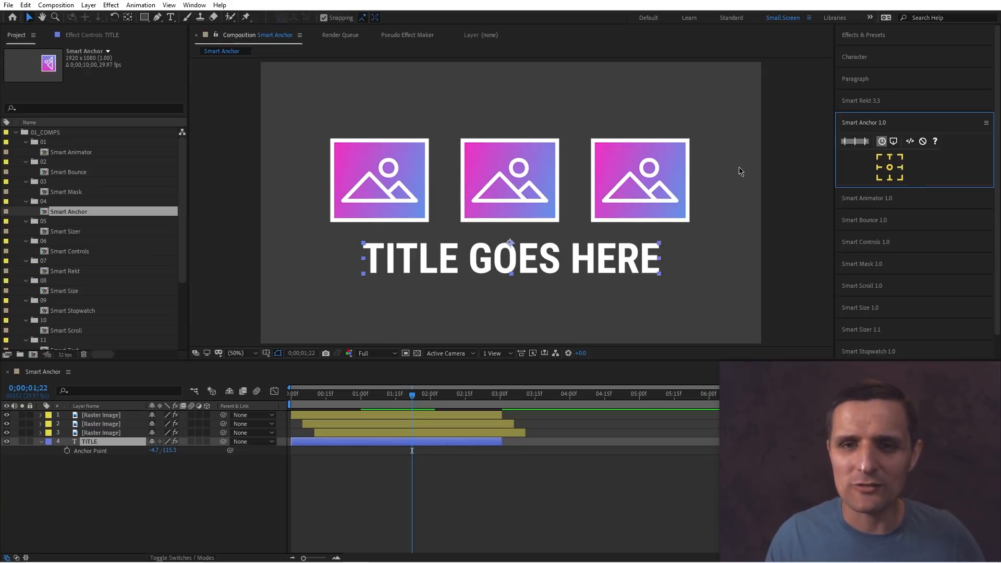
drag(731, 138, 365, 229)
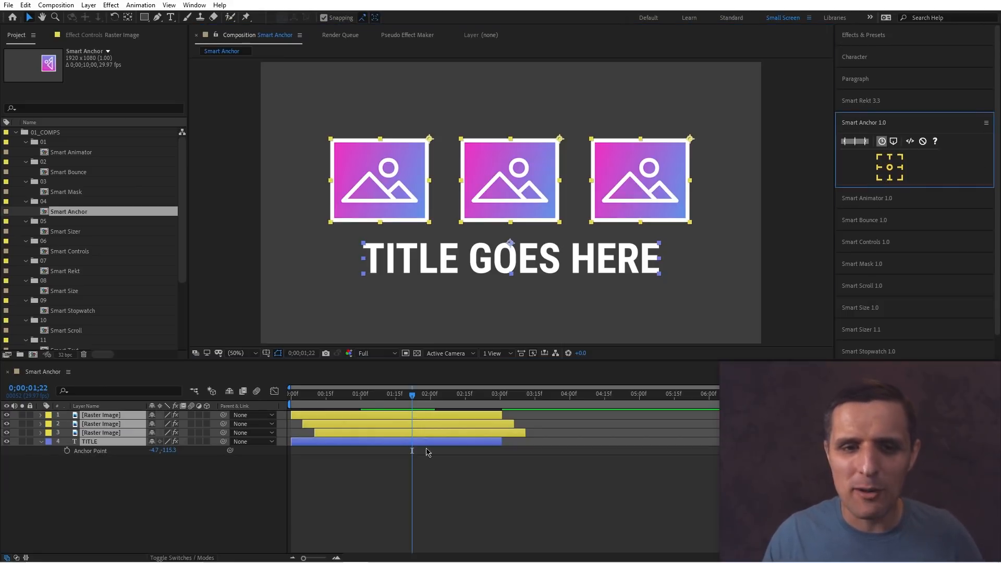
click(388, 394)
mouse_move(375, 403)
mouse_down()
mouse_move(313, 403)
mouse_move(389, 407)
mouse_up()
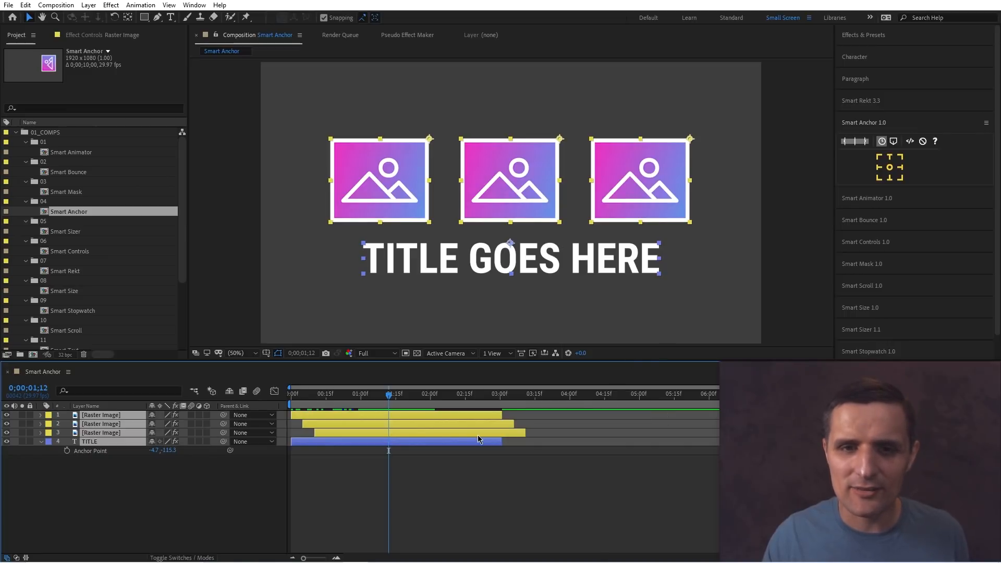
drag(704, 302, 386, 170)
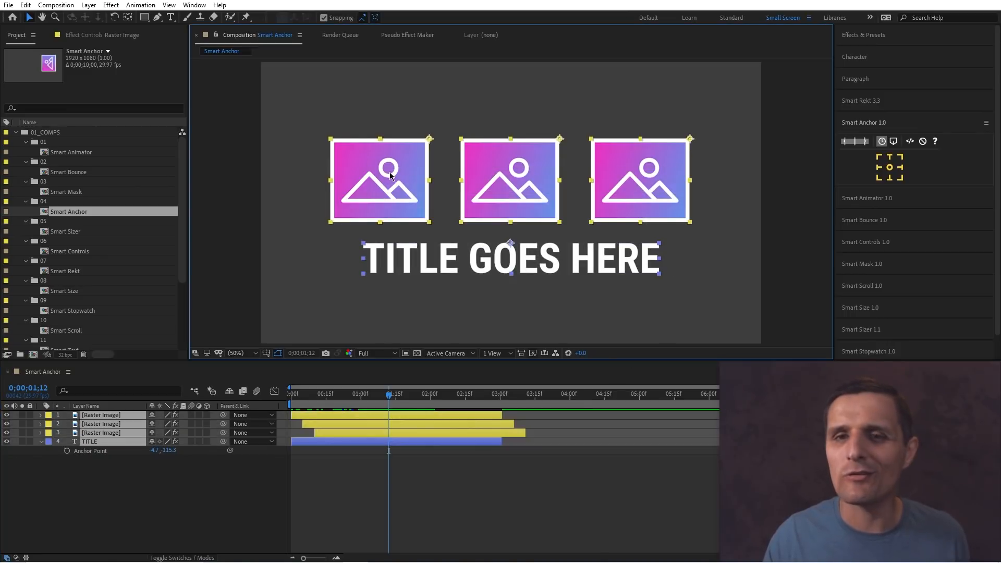
click(879, 178)
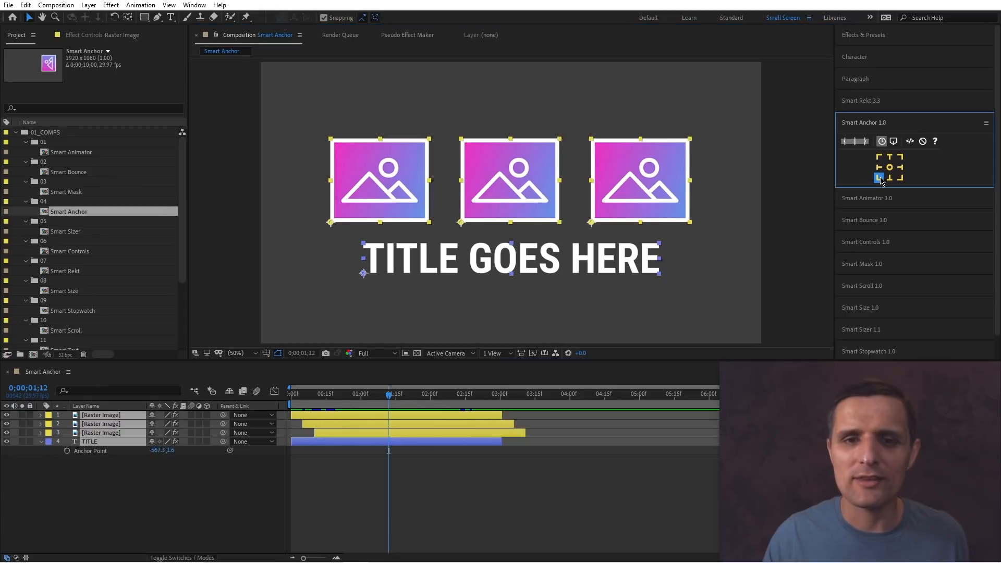
Switch all four layers' anchor points through right-middle and centre positions, ending back at bottom-left with Smart Anchor.
click(899, 168)
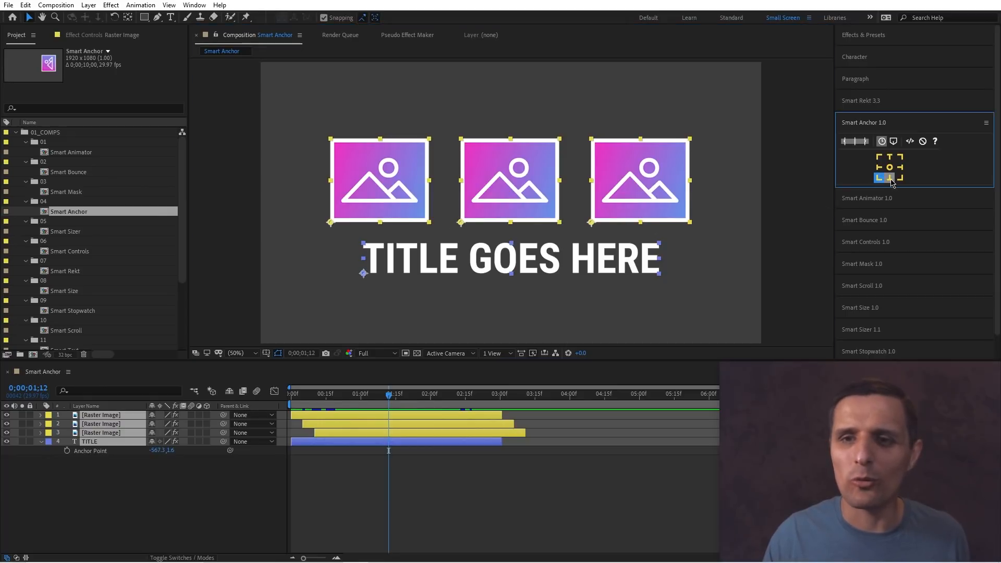
click(889, 167)
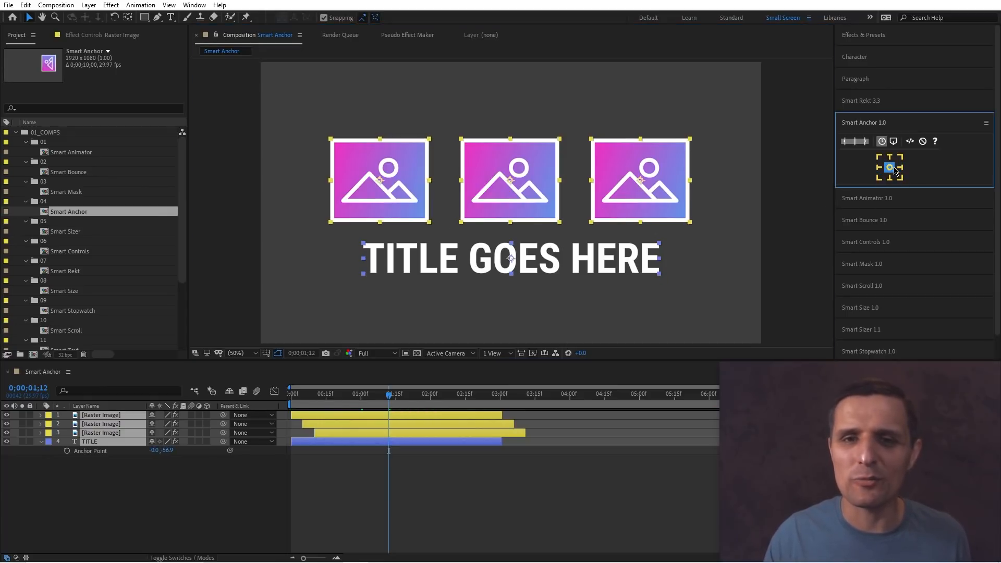
click(879, 178)
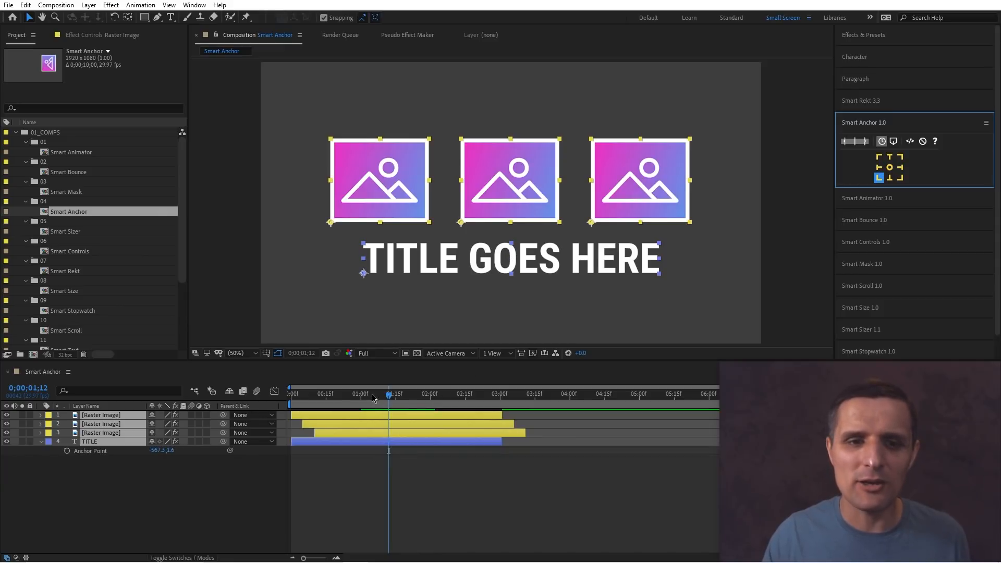
Scrub the timeline around 1;12 and reset the layers' anchor points to the bottom-left corner.
mouse_move(377, 398)
mouse_down()
mouse_move(291, 399)
mouse_move(387, 400)
mouse_up()
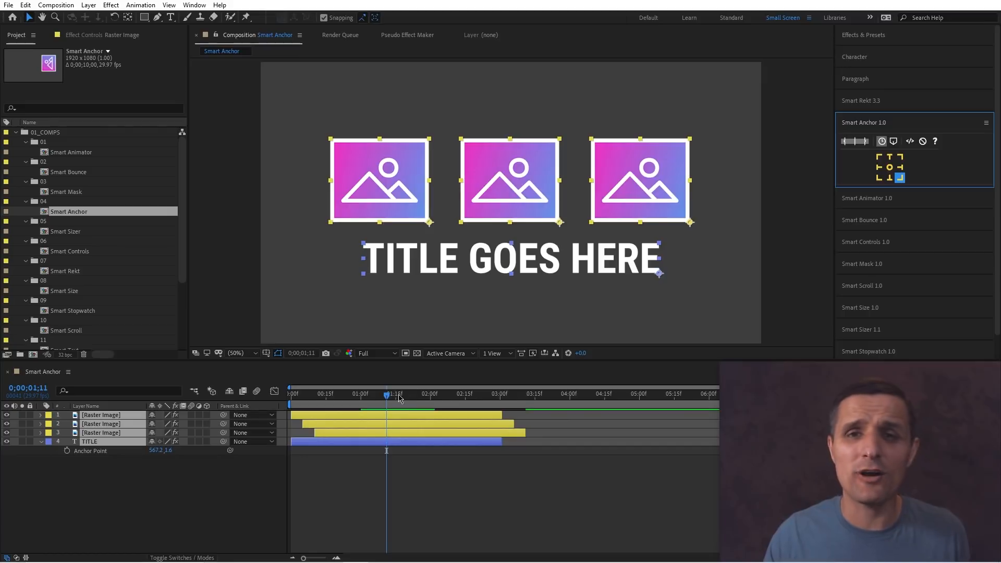
drag(411, 393, 389, 395)
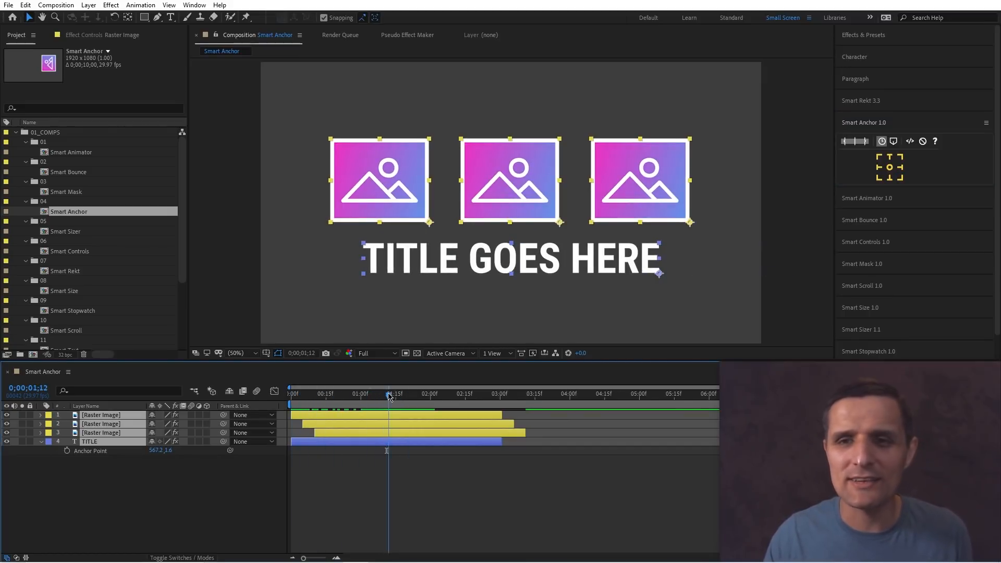
click(879, 178)
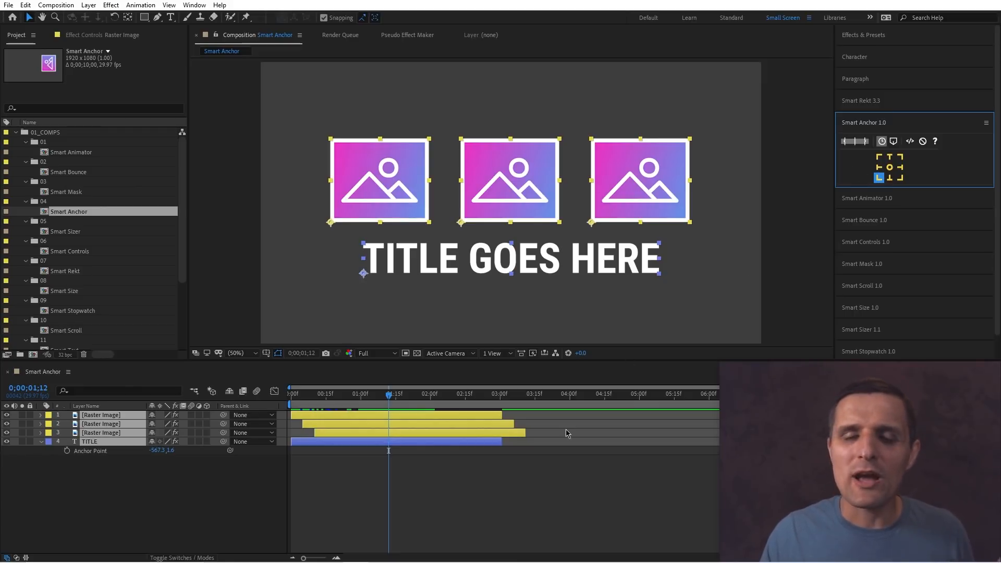
Enable Smart Anchor's expression mode, select only the title layer and set its anchor point to top centre.
click(909, 142)
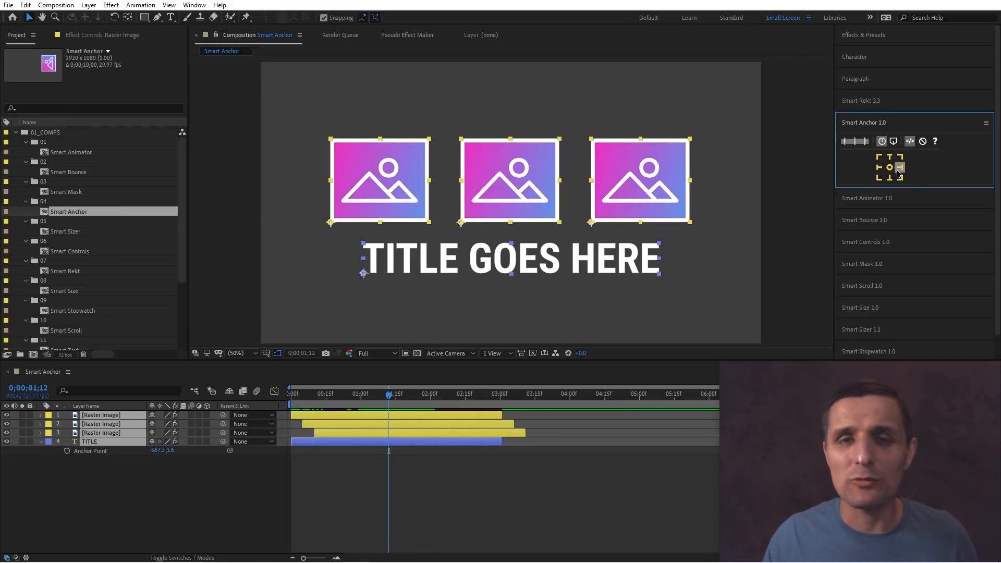
click(602, 302)
click(597, 272)
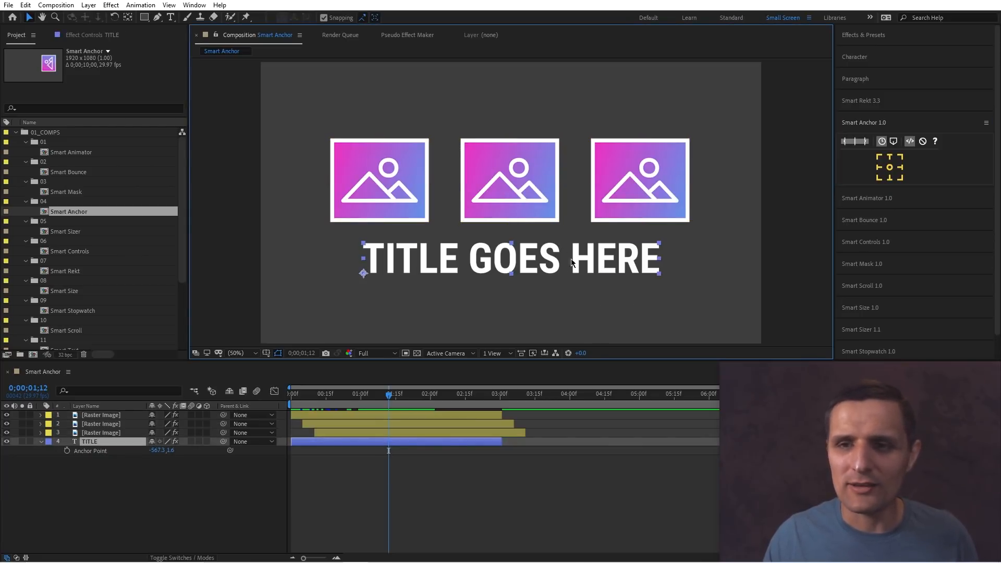
click(911, 144)
click(576, 256)
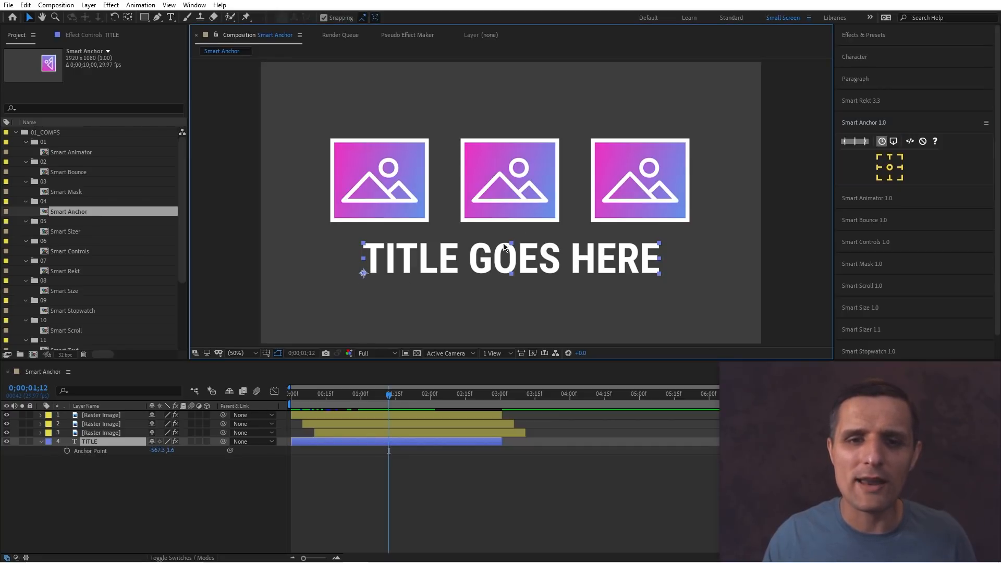
click(889, 157)
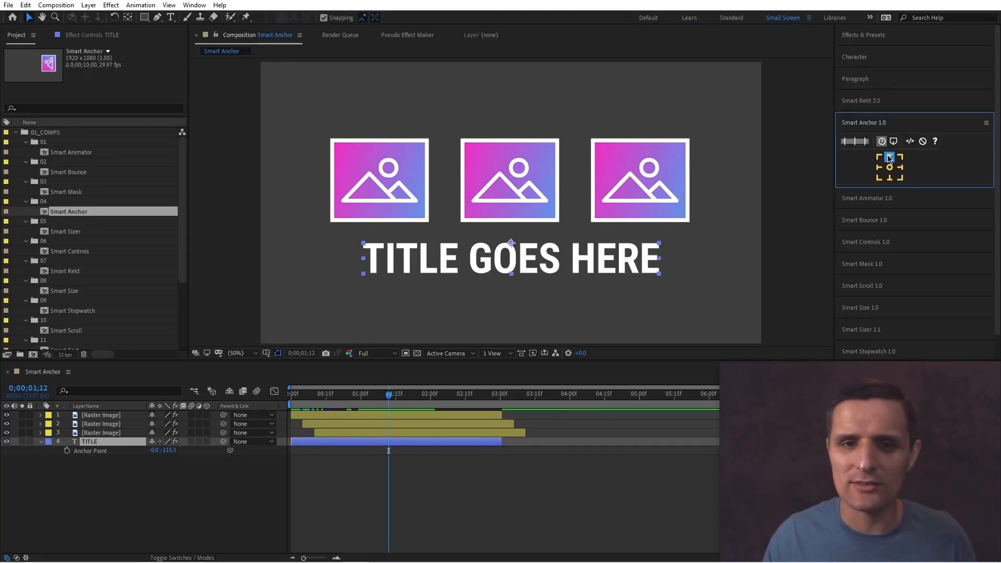
Increase the title's font size to 196 px and undo the change.
click(134, 443)
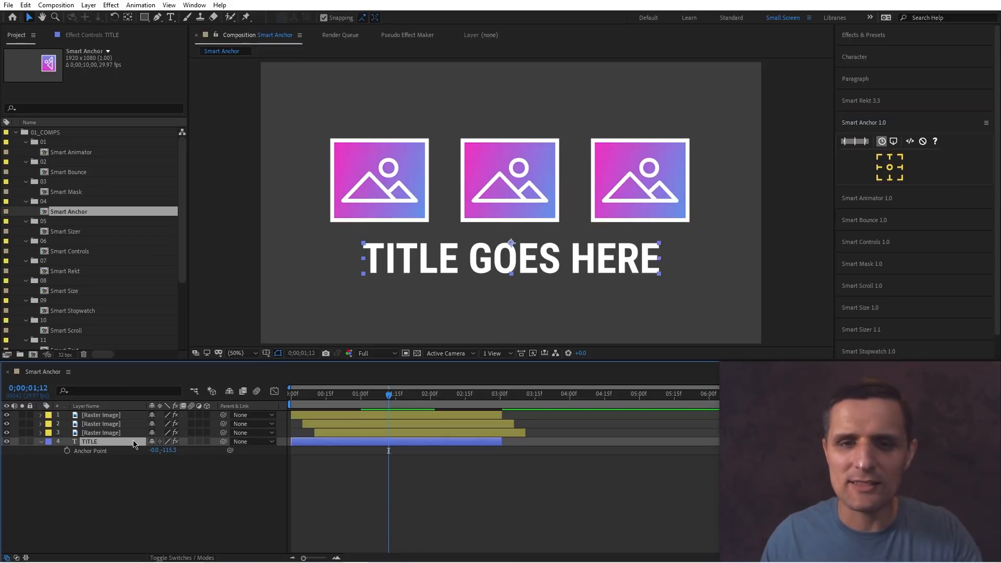
click(860, 57)
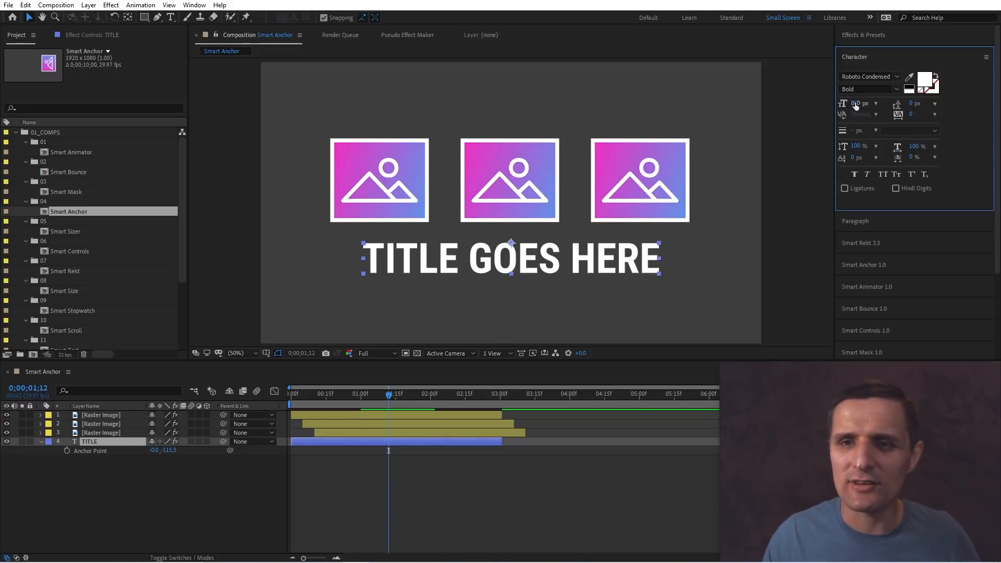
drag(855, 106, 878, 105)
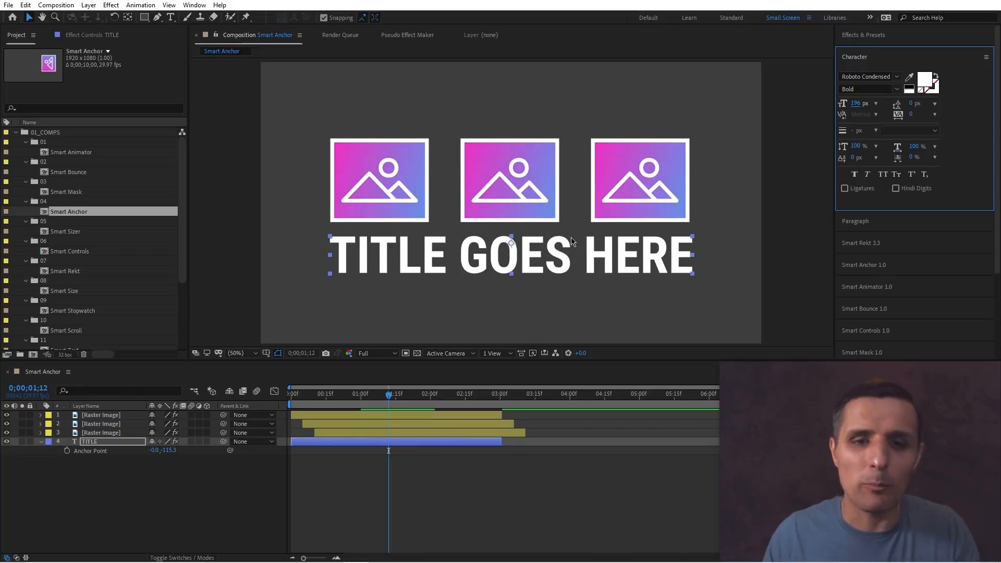
key(ctrl+z)
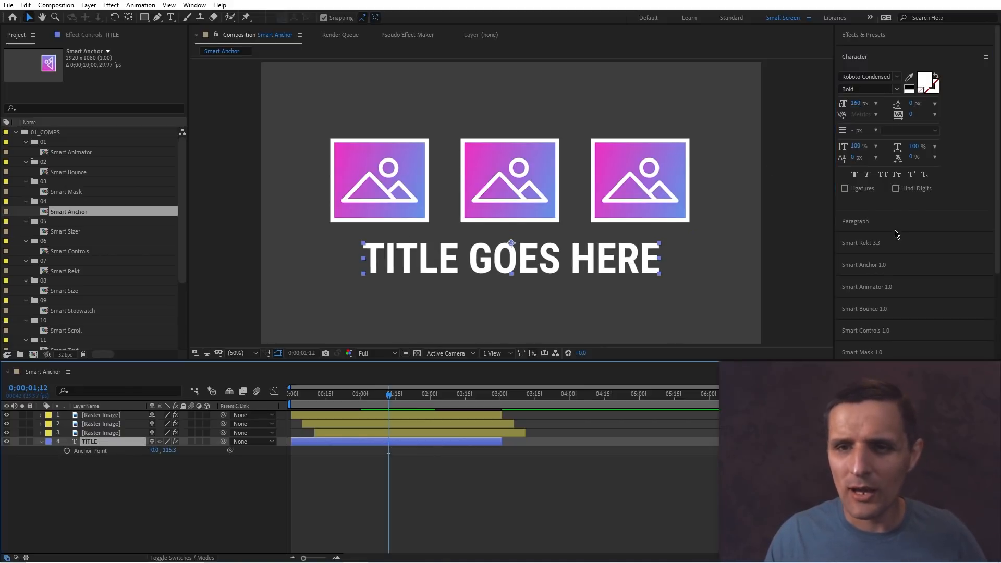
Reapply the top-centre anchor to the title so it is added as a live Smart Anchor effect.
click(893, 268)
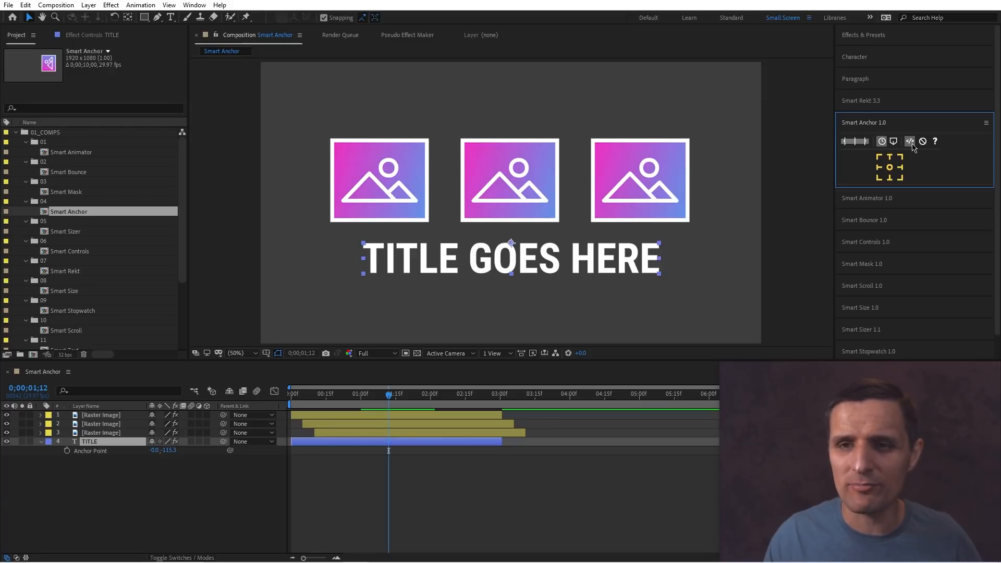
click(890, 157)
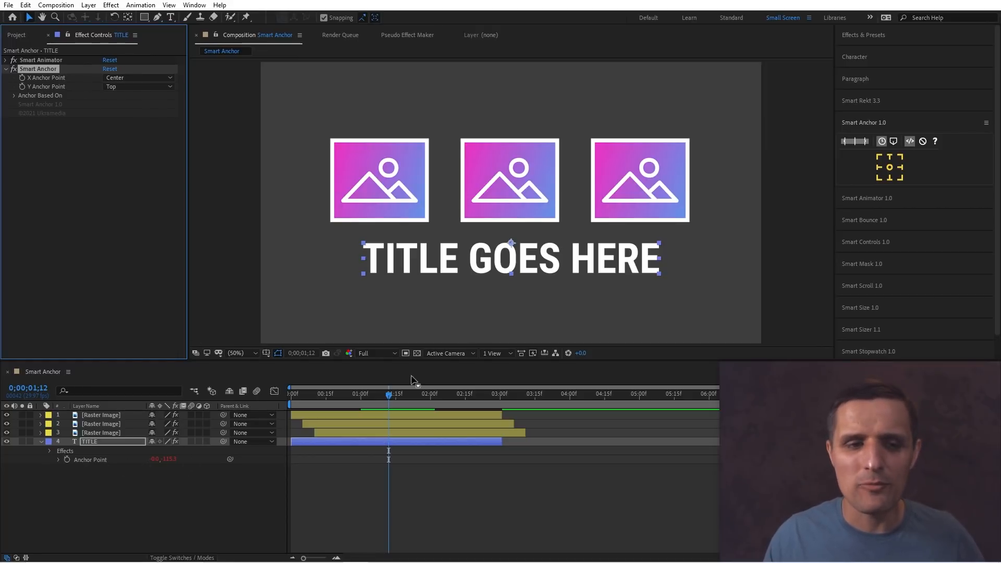
Scale the title layer and undo the scaling.
click(138, 451)
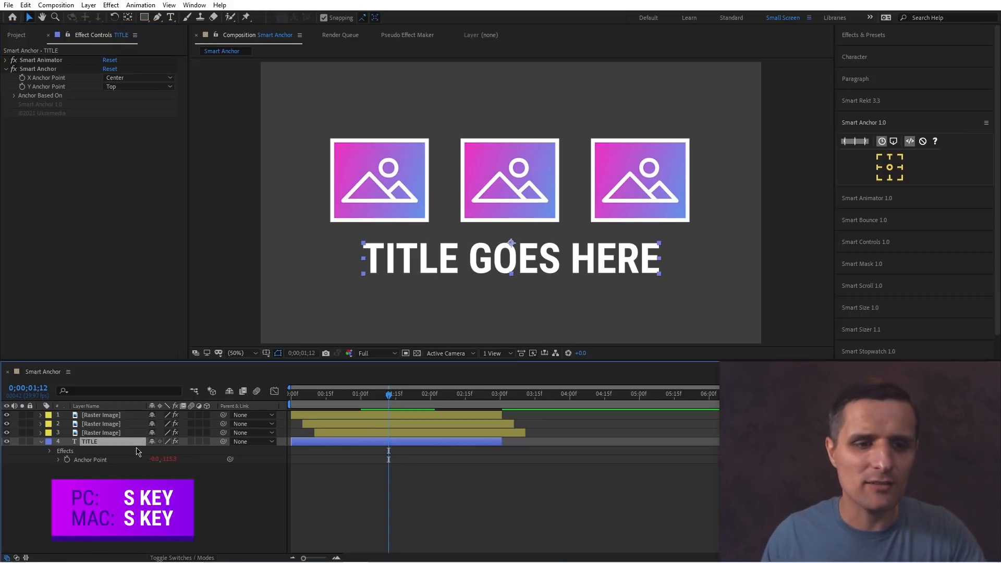
key(s)
drag(163, 451, 201, 459)
key(ctrl+z)
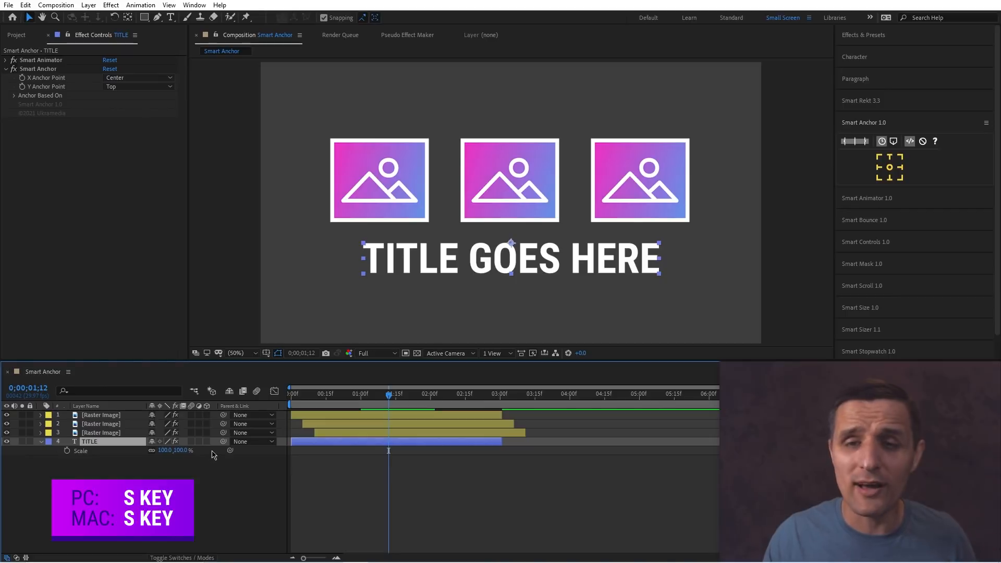
Switch Smart Anchor to Current Time (Animated) mode and scrub the timeline to preview the title's animation.
click(875, 57)
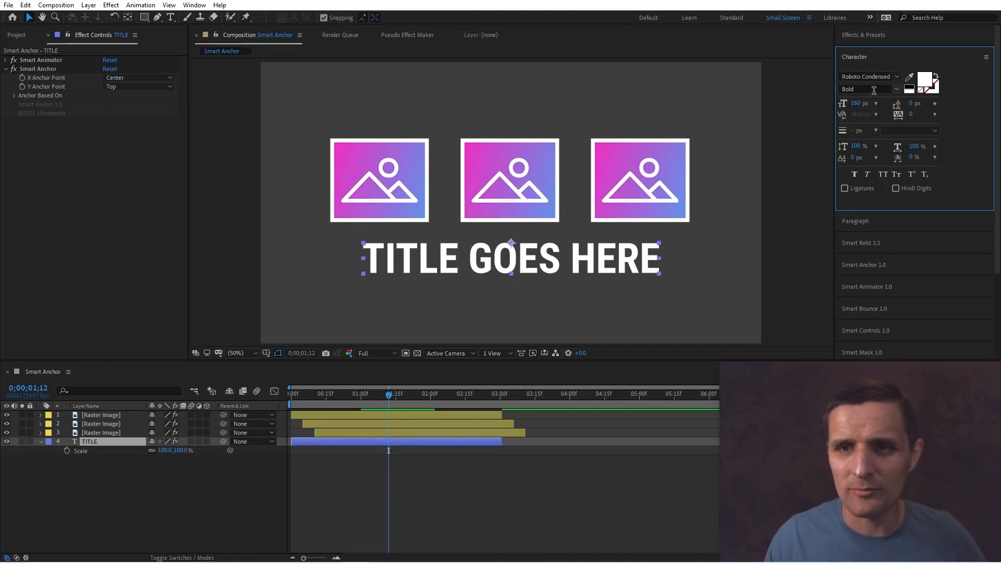
mouse_move(857, 104)
mouse_down()
mouse_move(901, 104)
mouse_move(847, 103)
mouse_up()
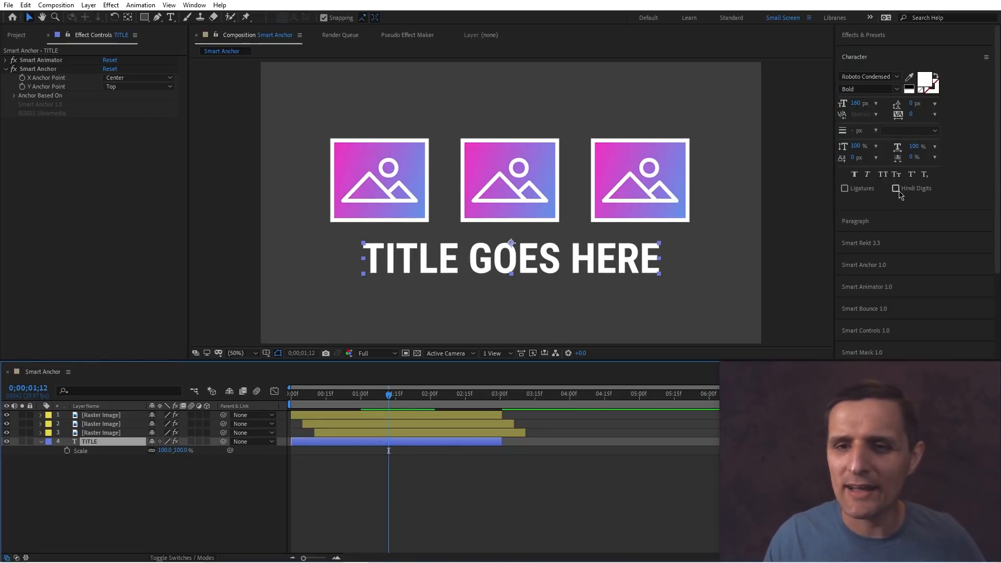
click(890, 285)
click(886, 125)
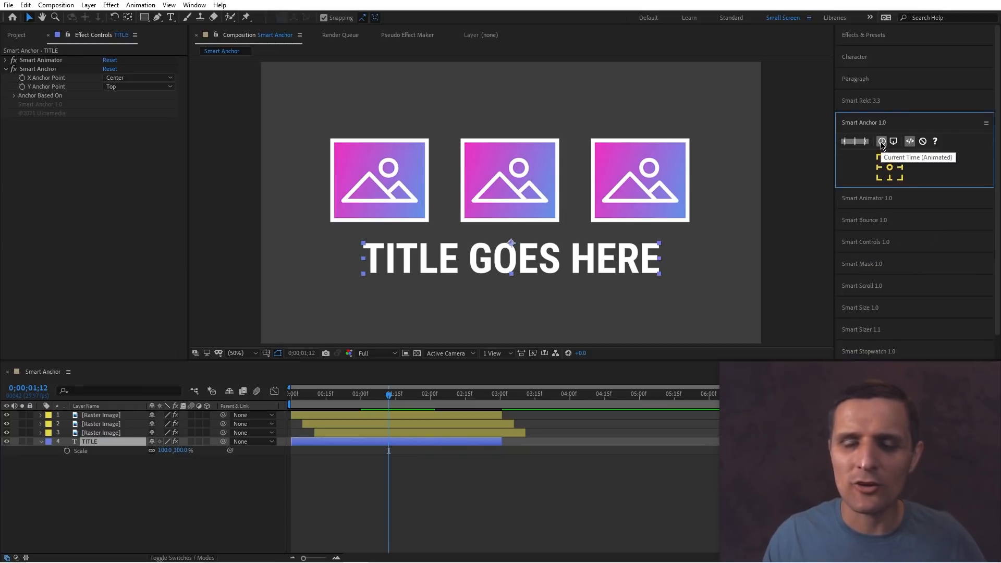
click(882, 142)
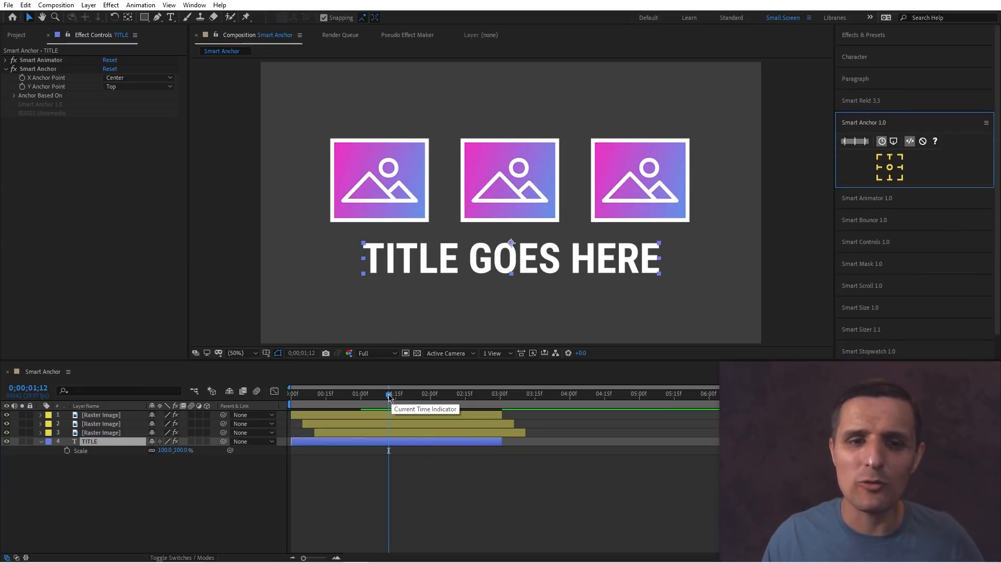
drag(389, 397, 340, 401)
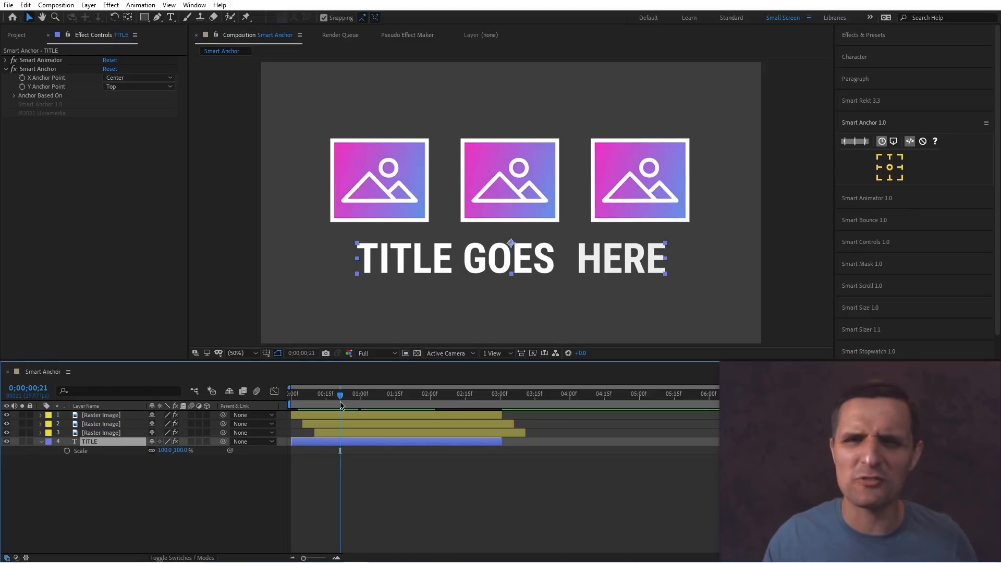
click(882, 142)
mouse_move(344, 403)
mouse_down()
mouse_move(306, 401)
mouse_move(332, 398)
mouse_up()
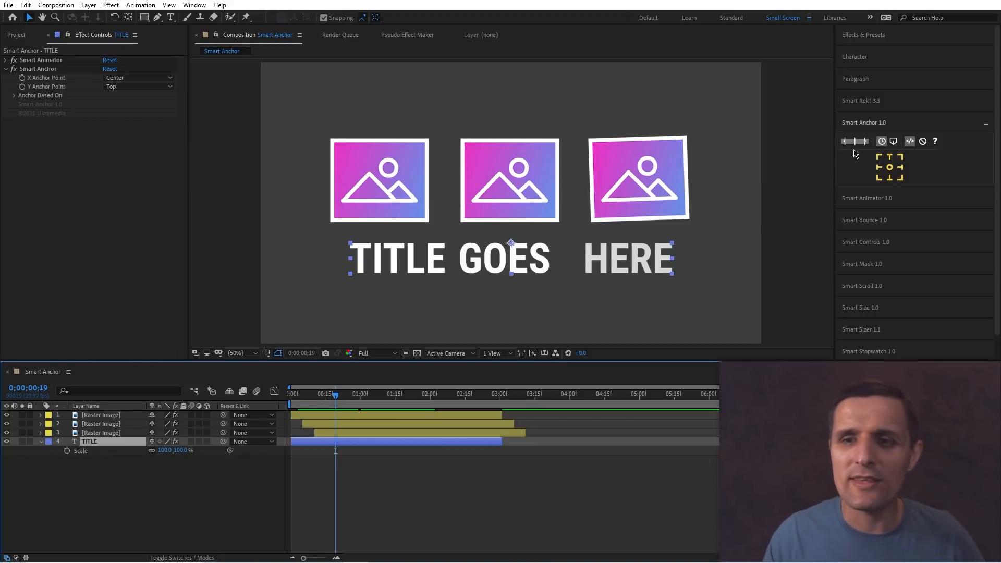
Switch Smart Anchor to the next mode and set the title's anchor point to top centre at 1;10.
click(893, 142)
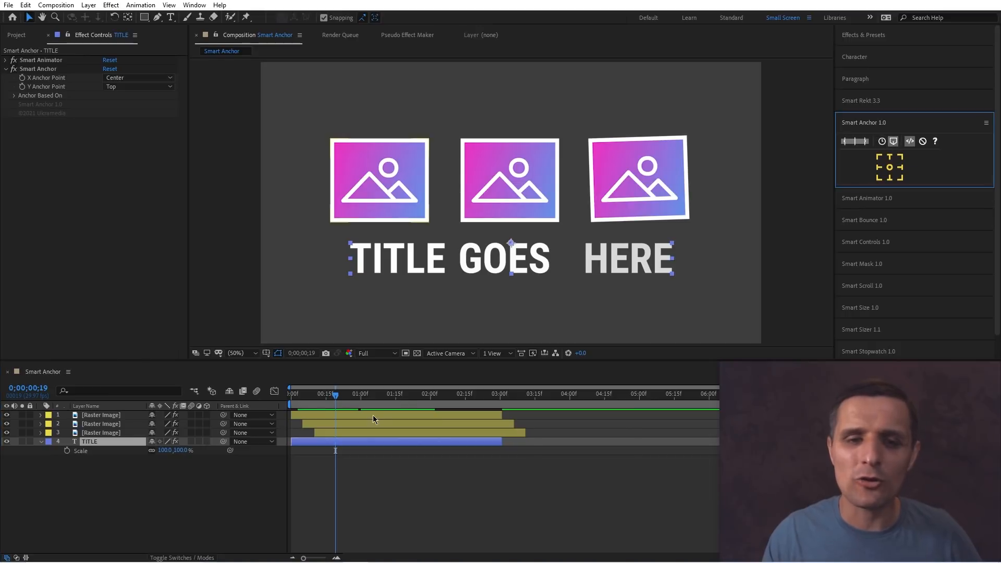
click(365, 395)
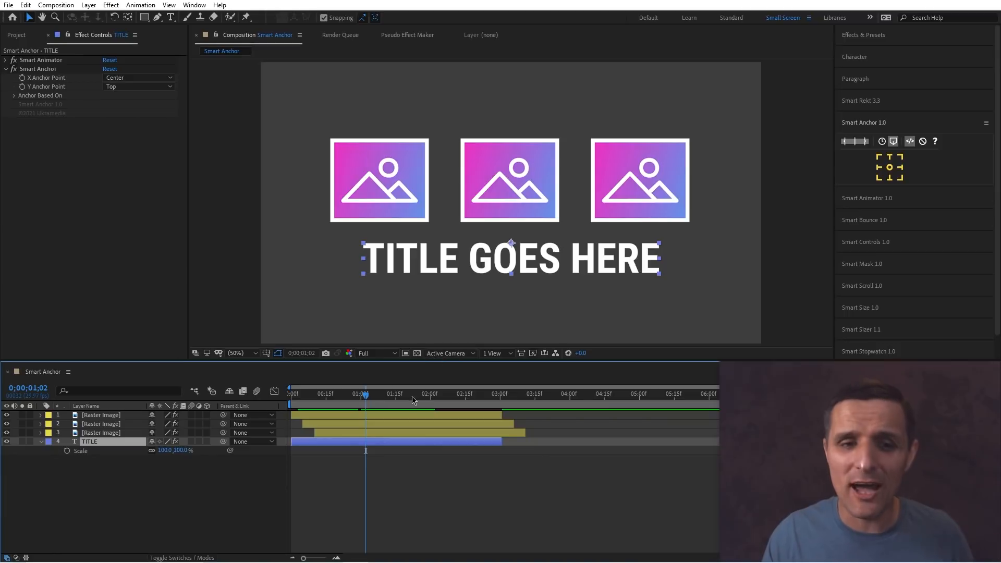
drag(366, 394, 385, 400)
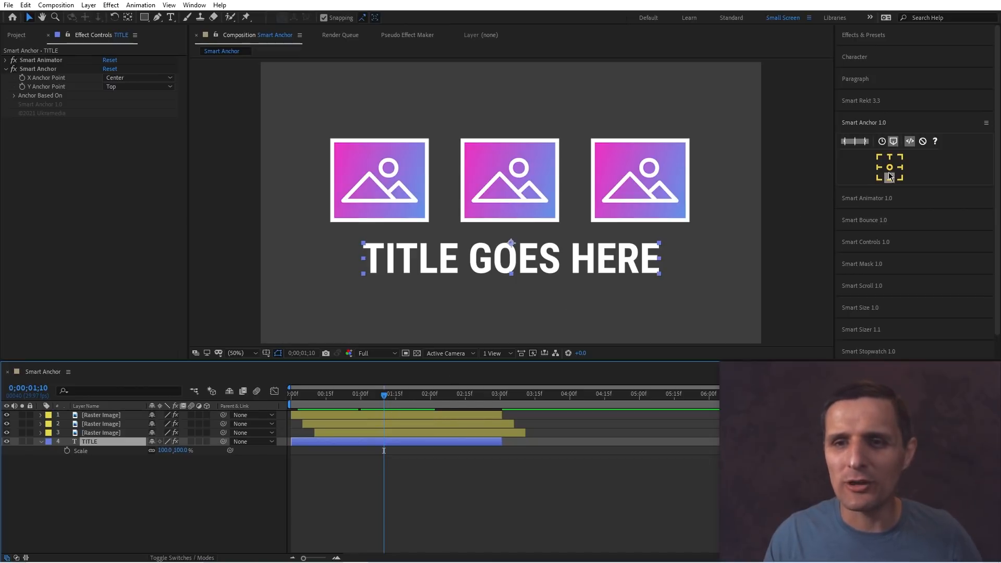
click(889, 156)
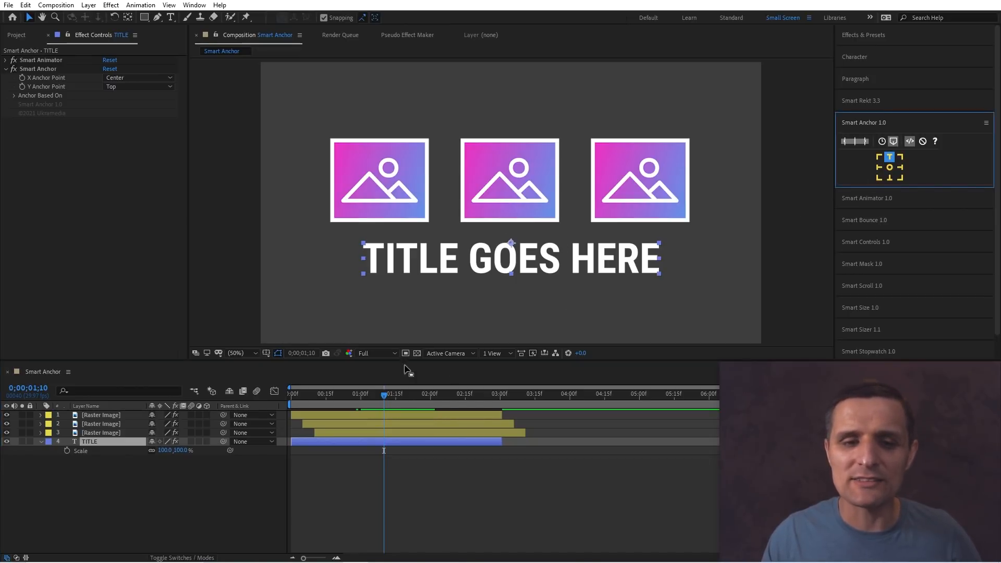
mouse_move(384, 395)
mouse_down()
mouse_move(283, 406)
mouse_move(373, 402)
mouse_up()
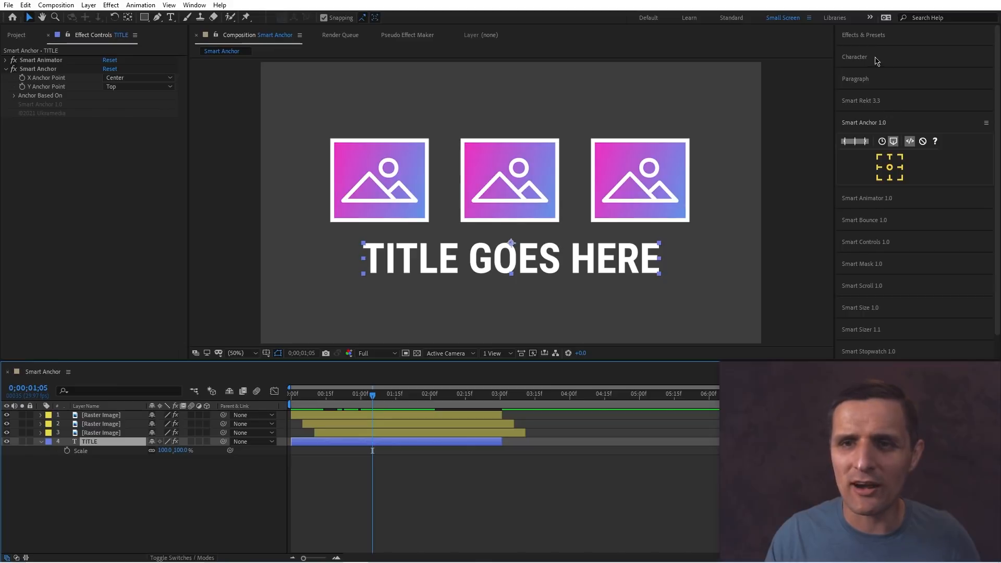
Increase the title's font size to 234 px and undo the change.
click(855, 57)
drag(857, 105, 893, 101)
key(ctrl+z)
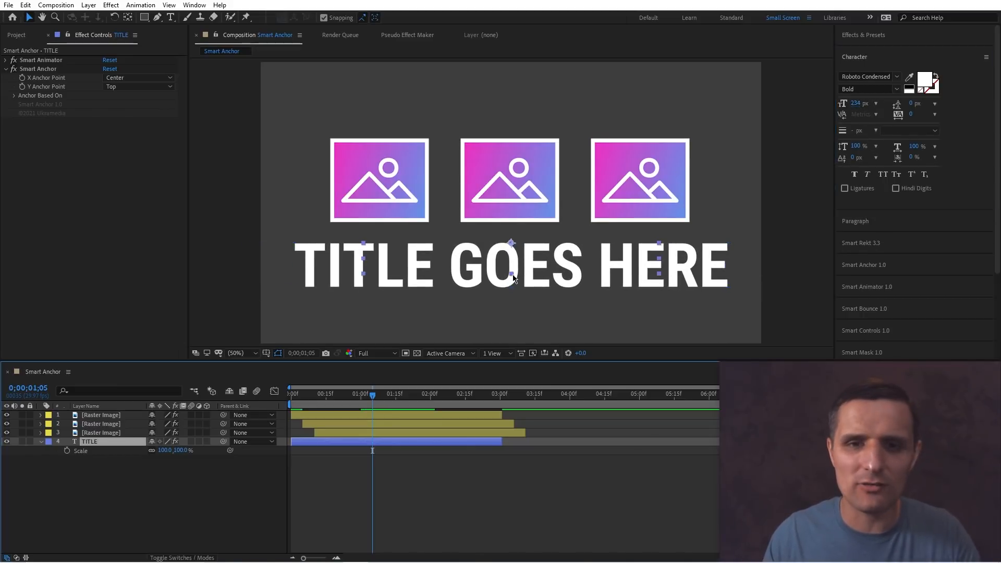
Select the letter G in the title text, change its font size, undo and deselect the text.
double_click(481, 264)
drag(473, 263, 484, 261)
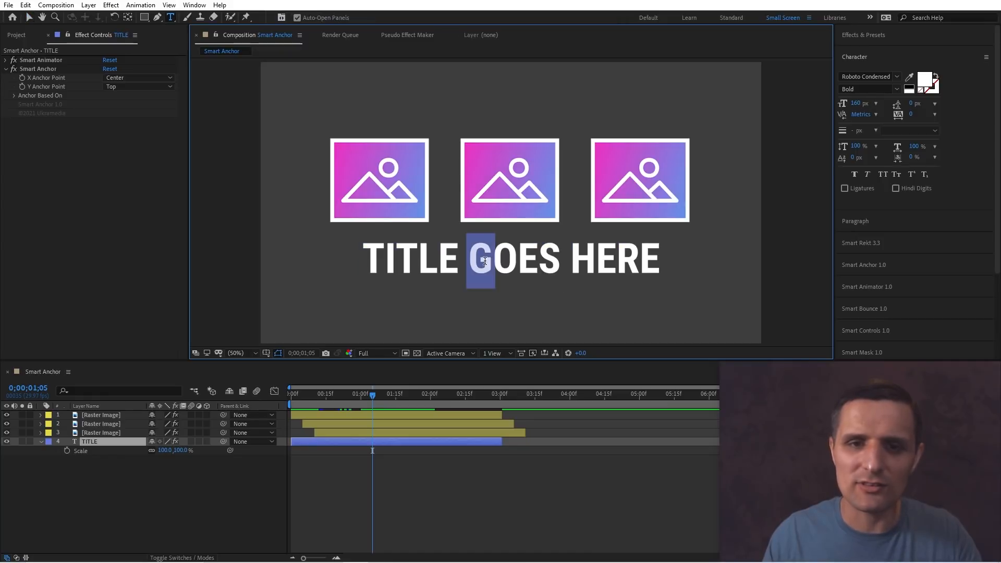
drag(856, 104, 883, 103)
key(ctrl+z)
click(518, 465)
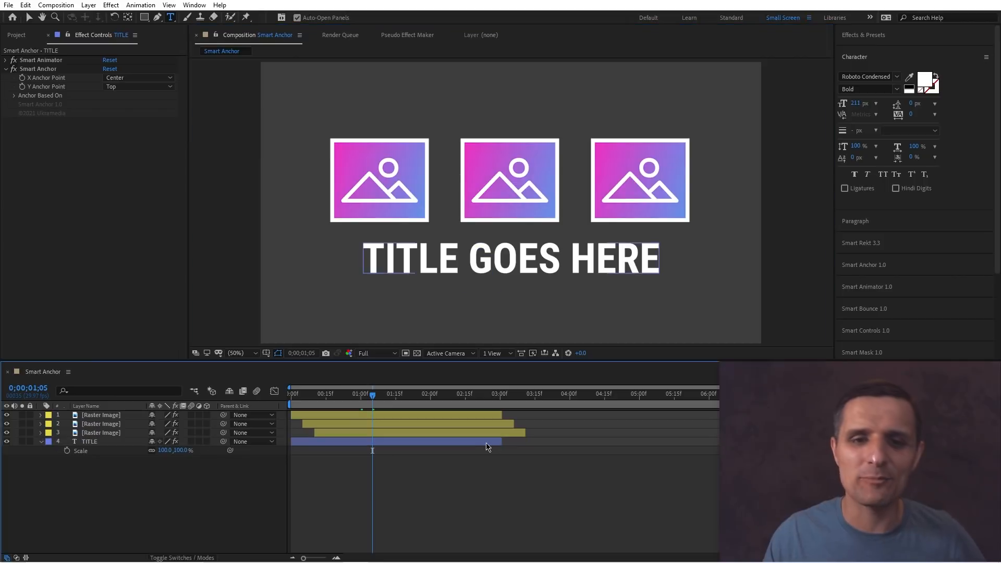
click(488, 442)
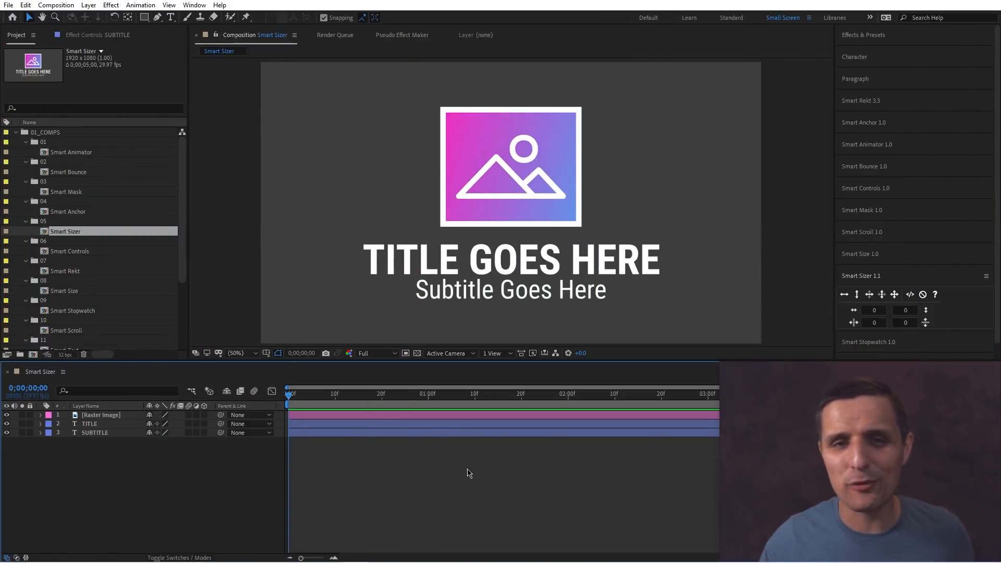
Select the title and subtitle layers in the Smart Sizer composition, then deselect them.
click(508, 270)
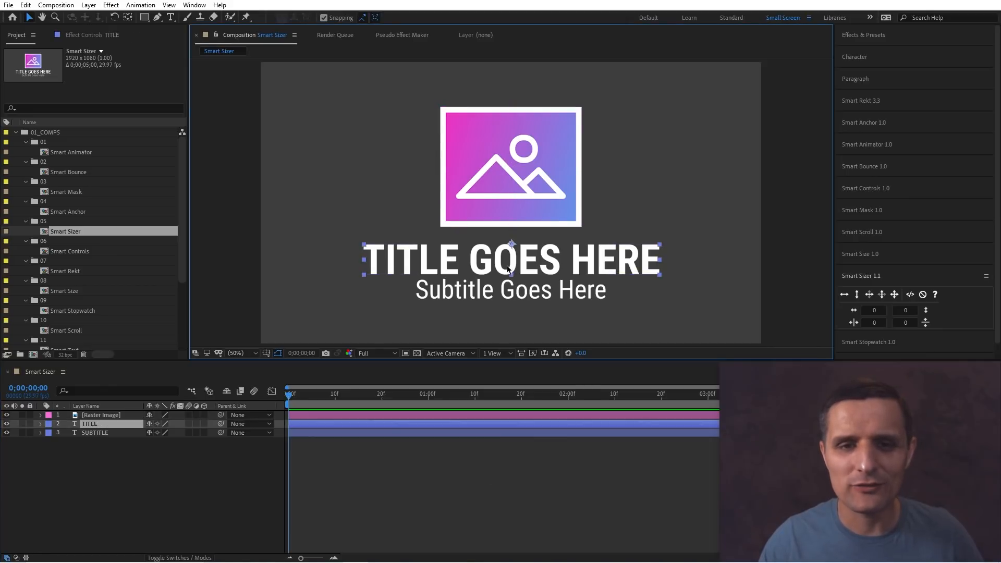
click(509, 288)
click(649, 314)
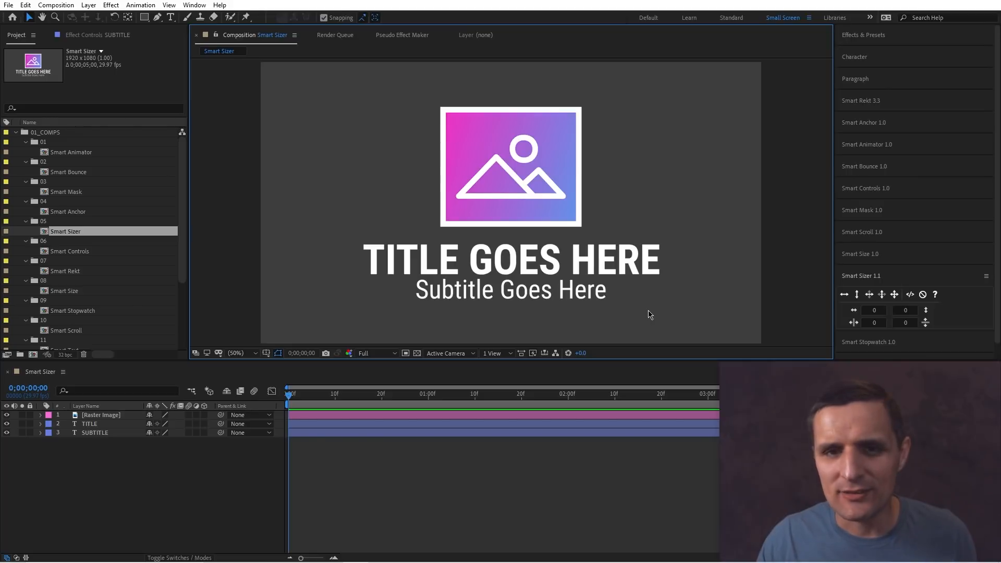
Scale the title and subtitle text down by hand so they sit narrower beneath the image.
click(580, 266)
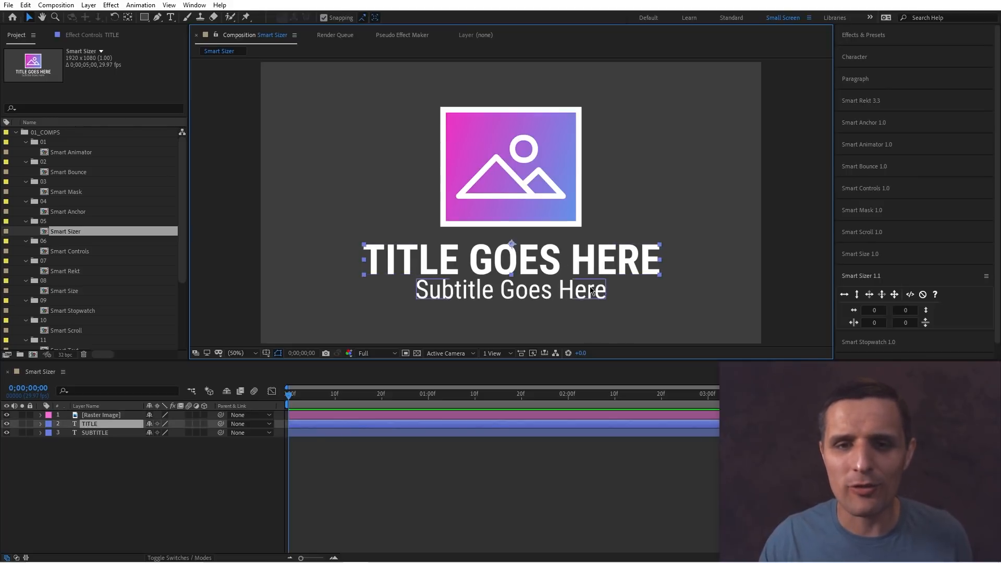
click(645, 315)
click(470, 205)
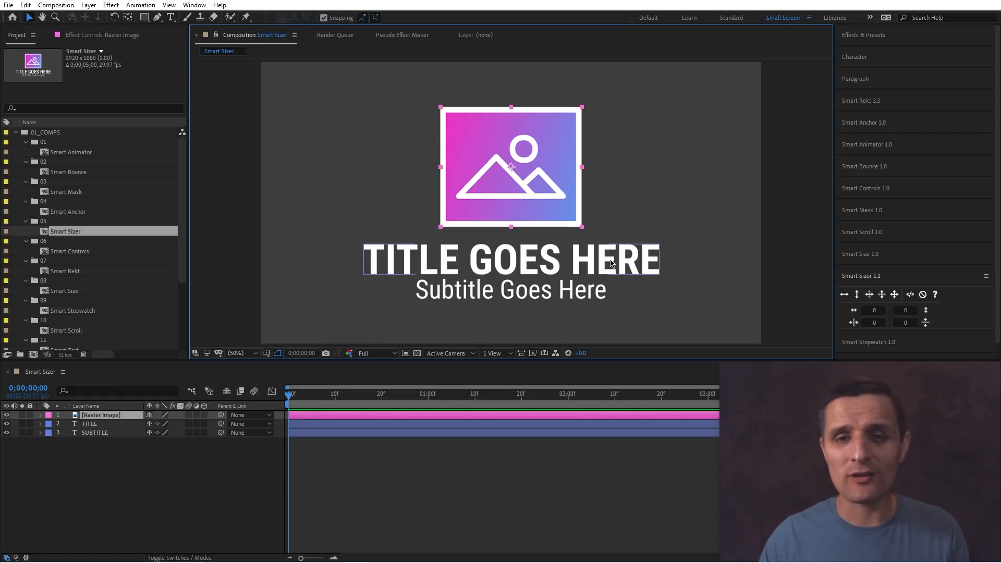
click(636, 269)
drag(659, 274, 569, 274)
click(597, 291)
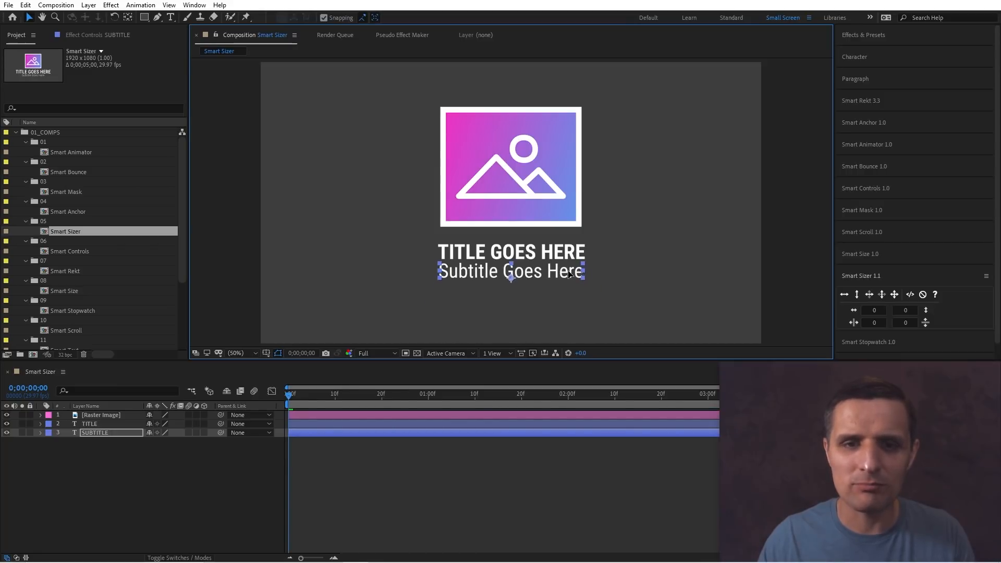
click(624, 293)
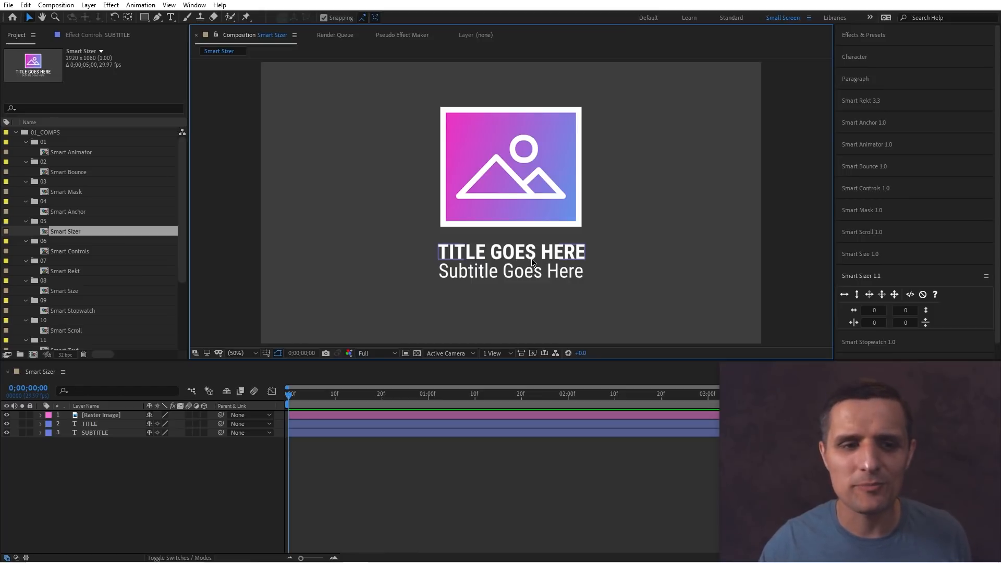
Create a full-composition rectangle shape layer and set its rectangle size to 500 by 1080.
click(250, 483)
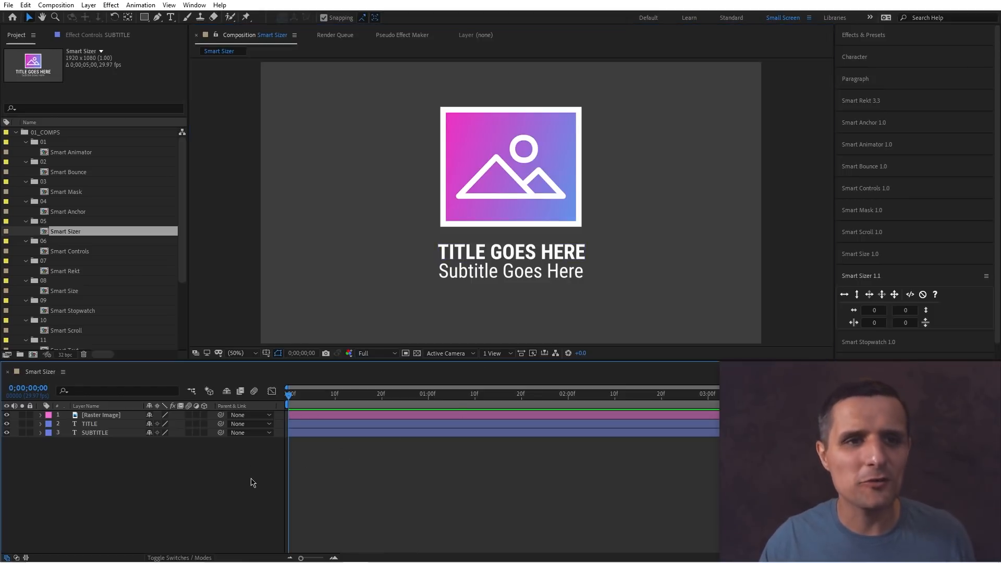
double_click(144, 17)
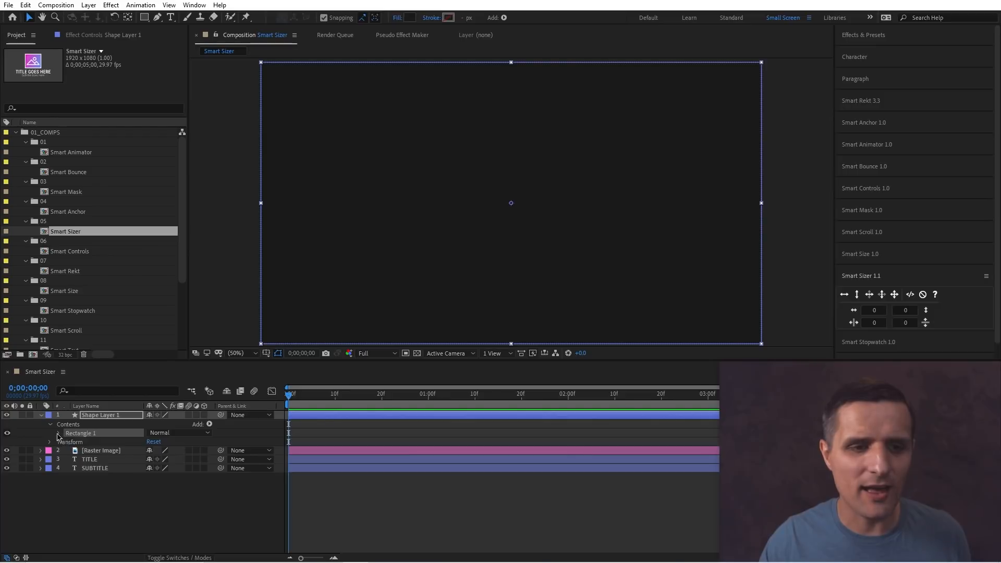
click(58, 433)
click(67, 442)
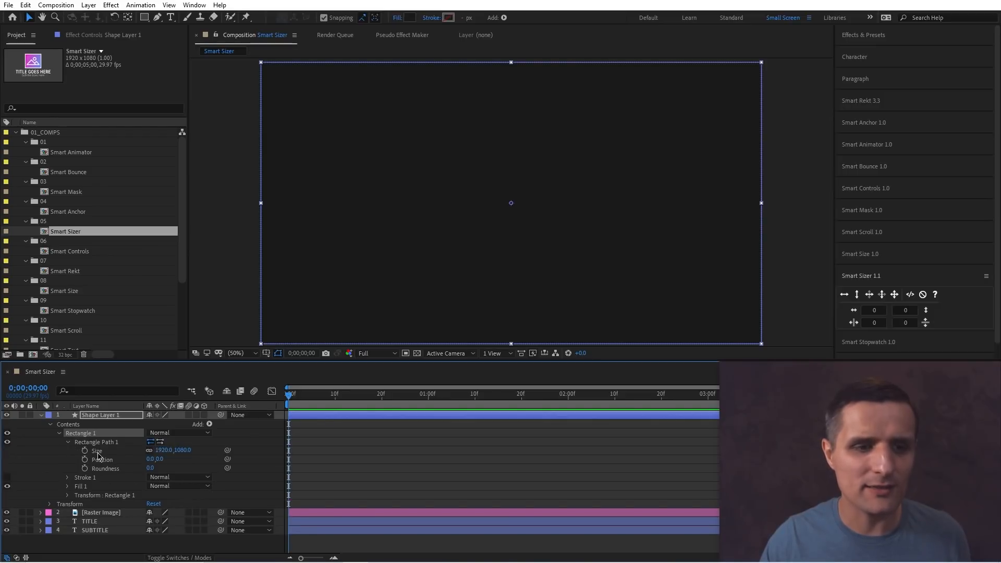
click(98, 452)
click(160, 450)
text(500)
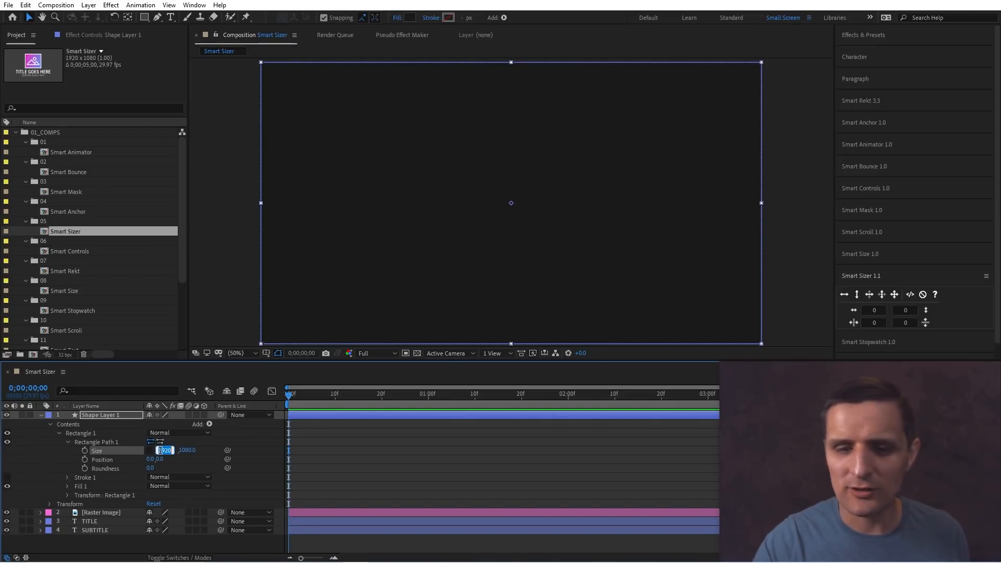
key(Return)
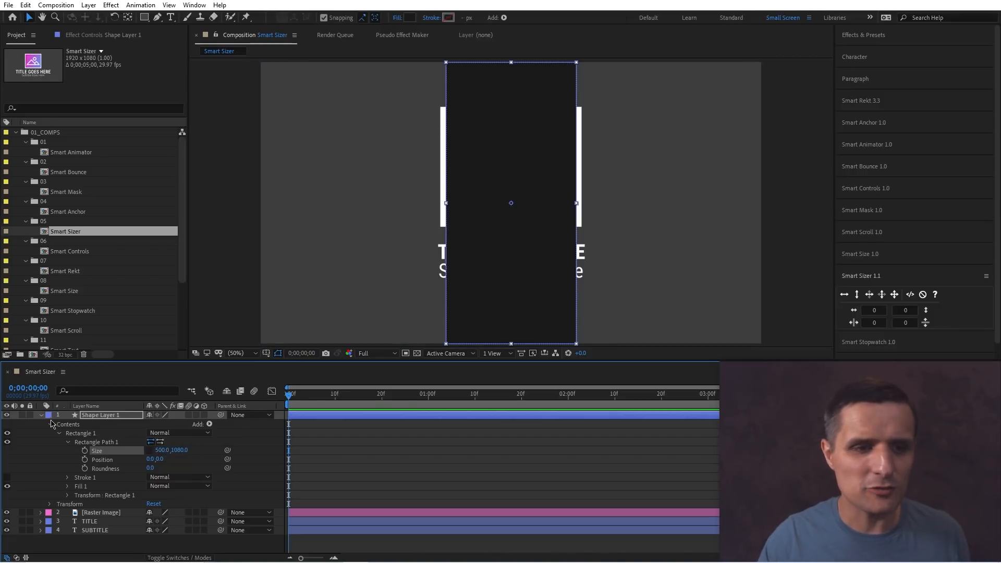
Move the shape layer to the bottom of the stack and scale the image, title and subtitle to fit its width.
click(40, 415)
drag(99, 415, 98, 472)
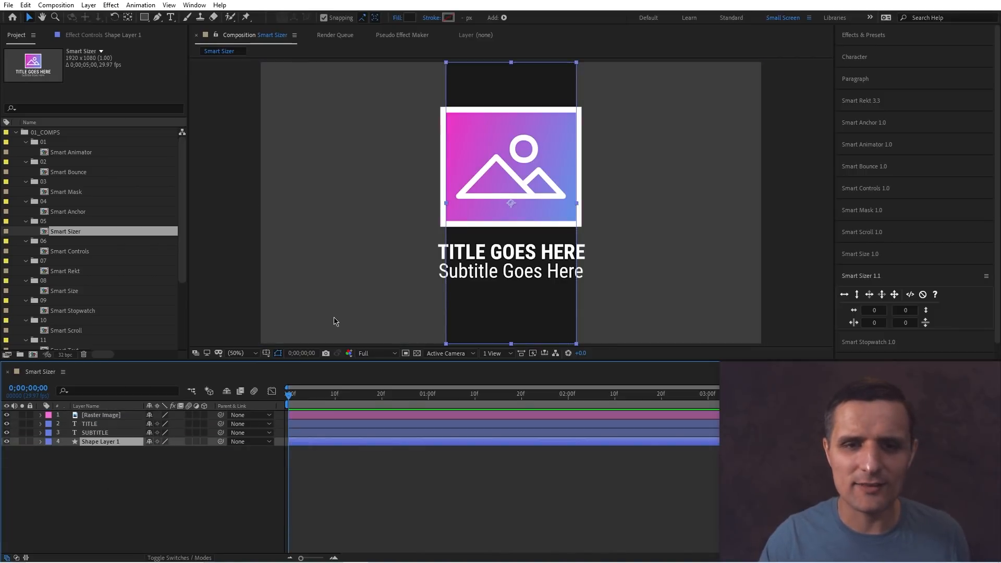
click(574, 198)
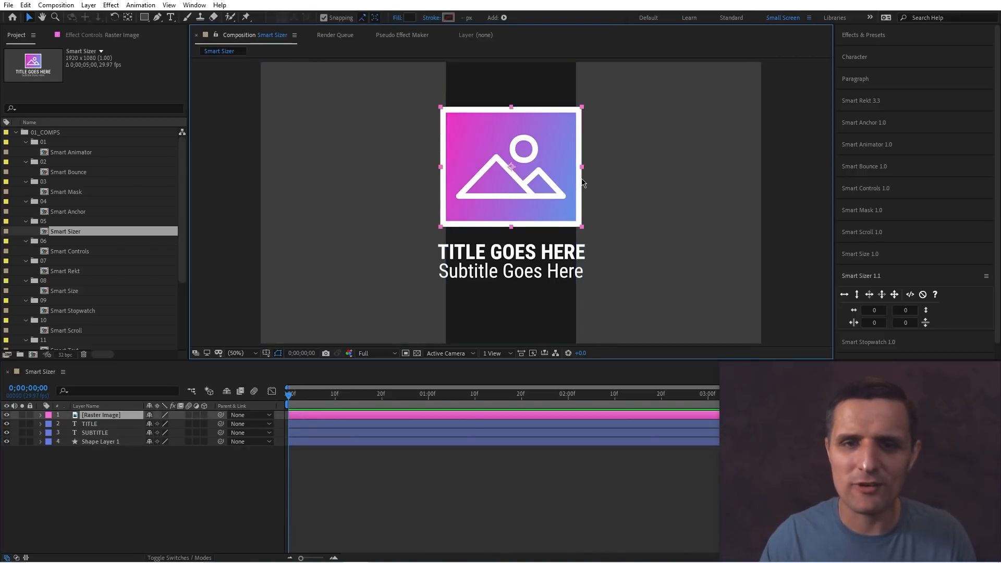
click(570, 252)
drag(586, 252, 575, 271)
click(582, 271)
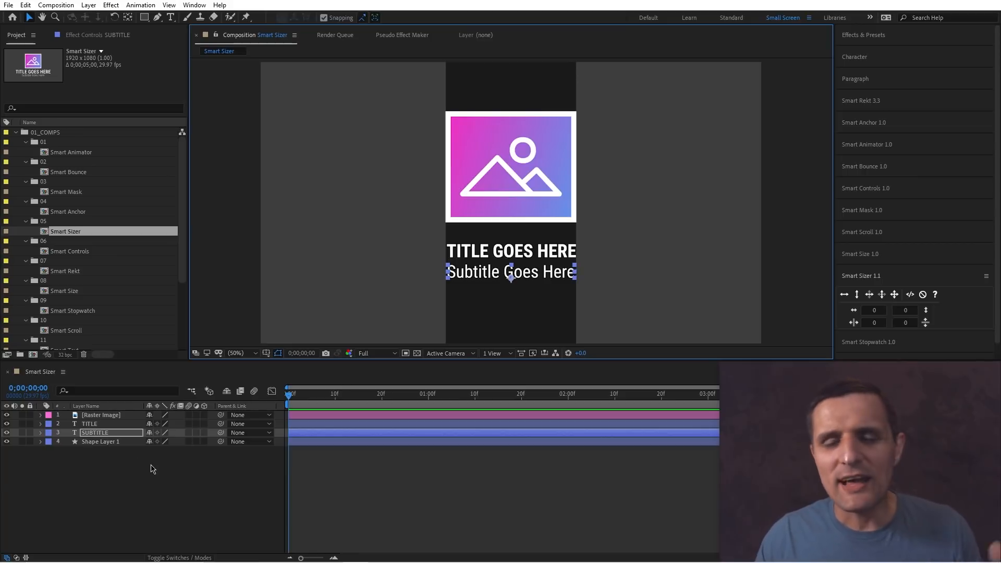
Undo the manual resizing and the rectangle shape layer.
key(ctrl+z)
key(ctrl+z)
key(ctrl+z)
key(ctrl+z)
key(ctrl+z)
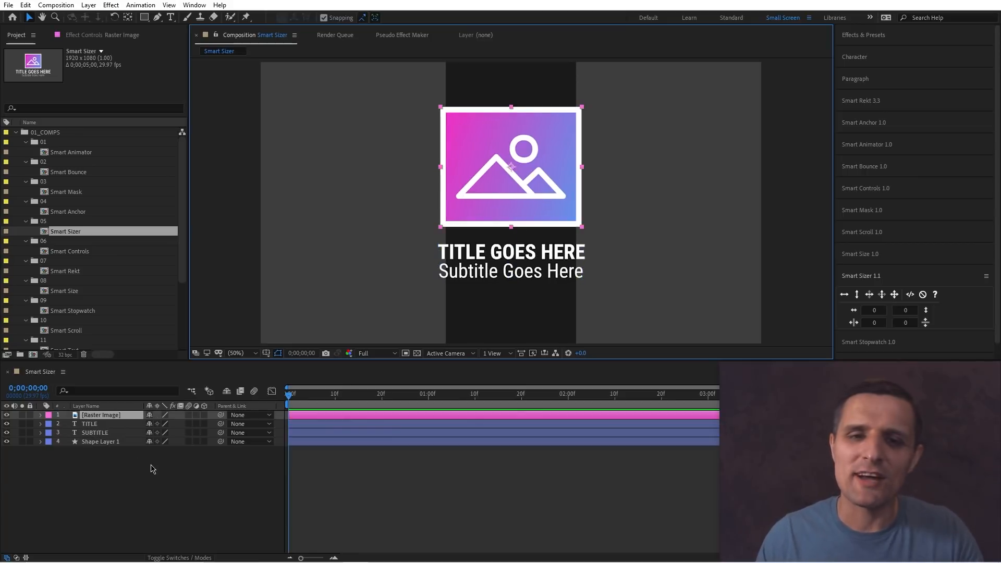
key(ctrl+z)
key(ctrl+z)
key(ctrl+z)
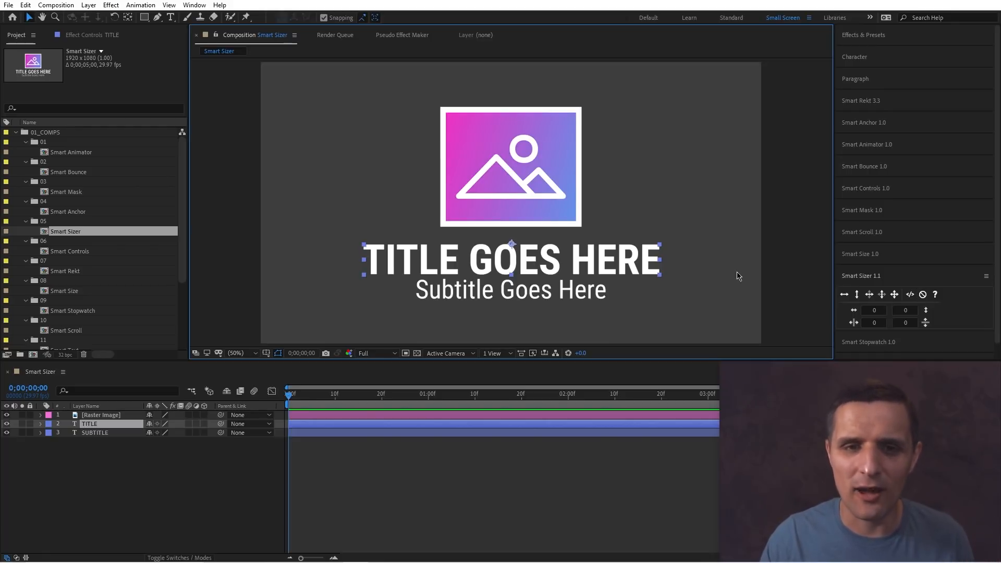
Select the image, title and subtitle layers and apply Smart Sizer's Fit to Width Only mode, then revert it.
click(706, 292)
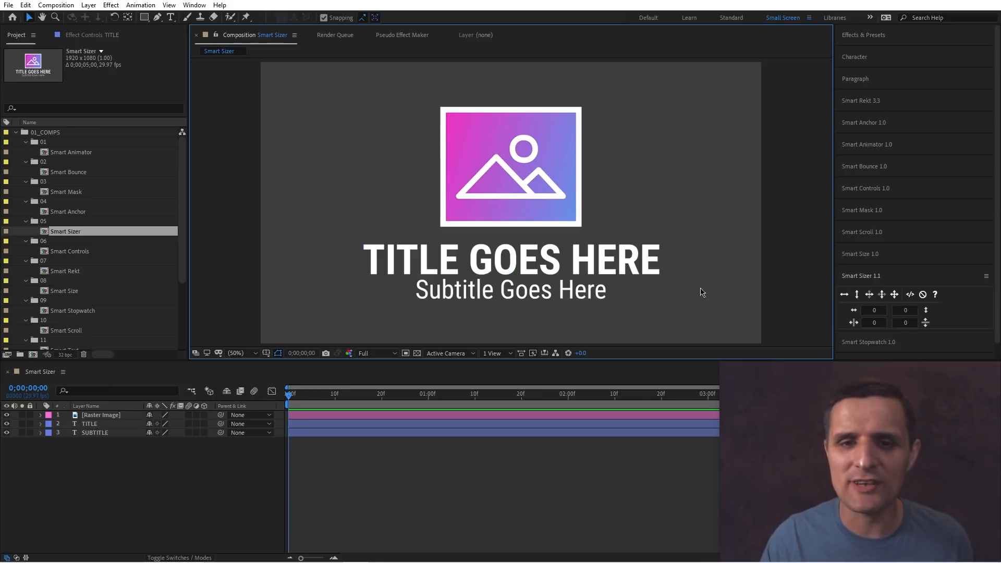
drag(693, 259, 543, 295)
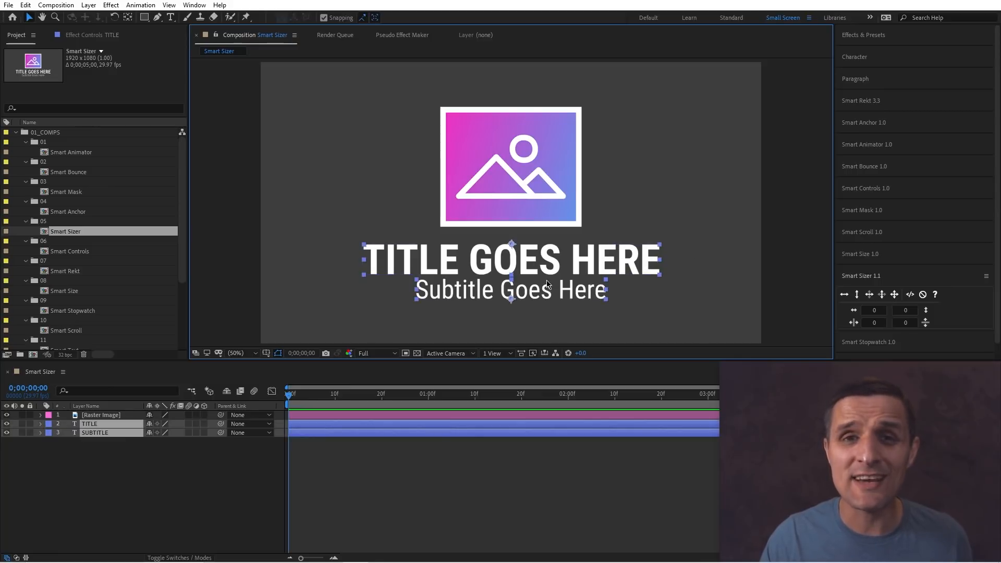
click(501, 154)
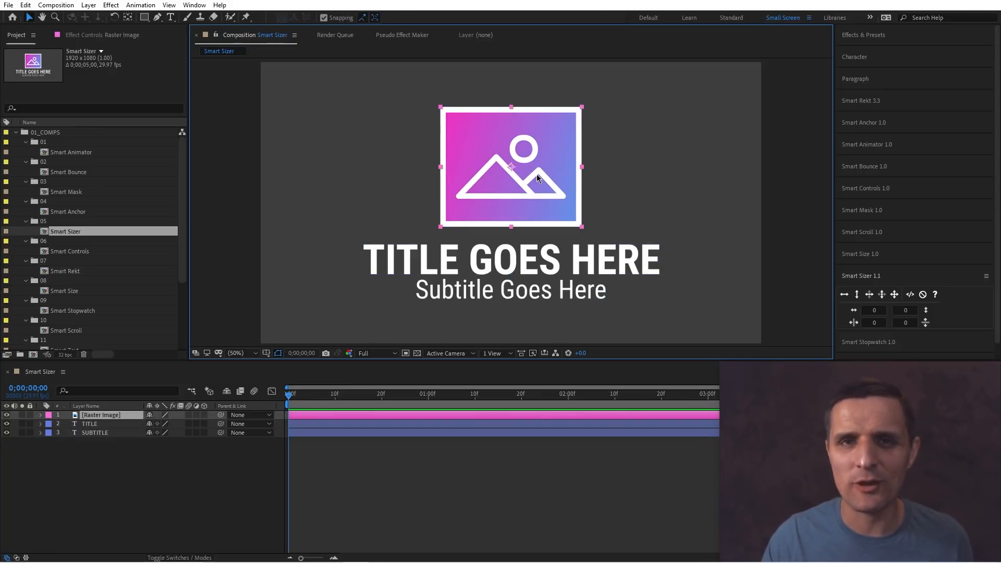
click(665, 225)
click(589, 292)
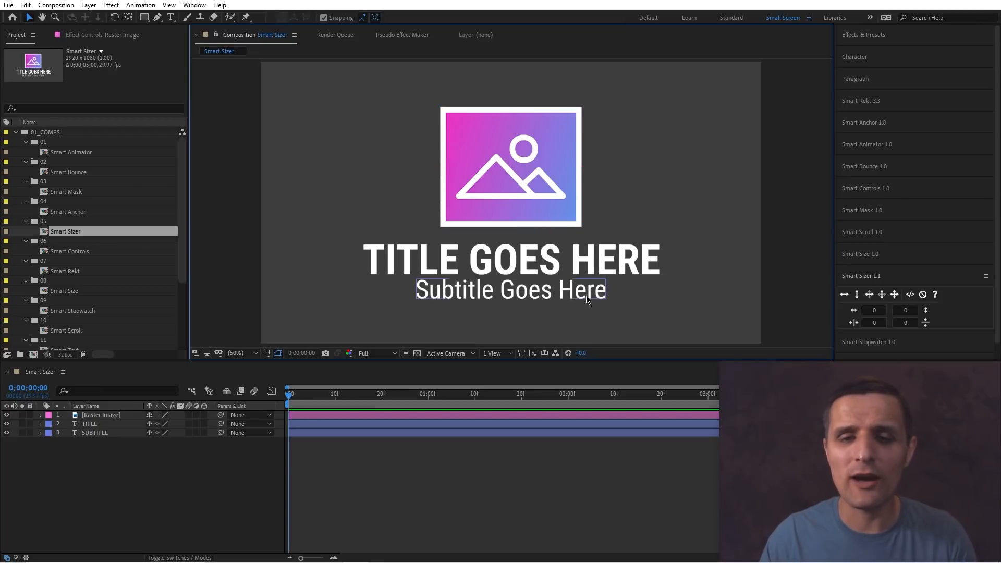
shift+click(594, 264)
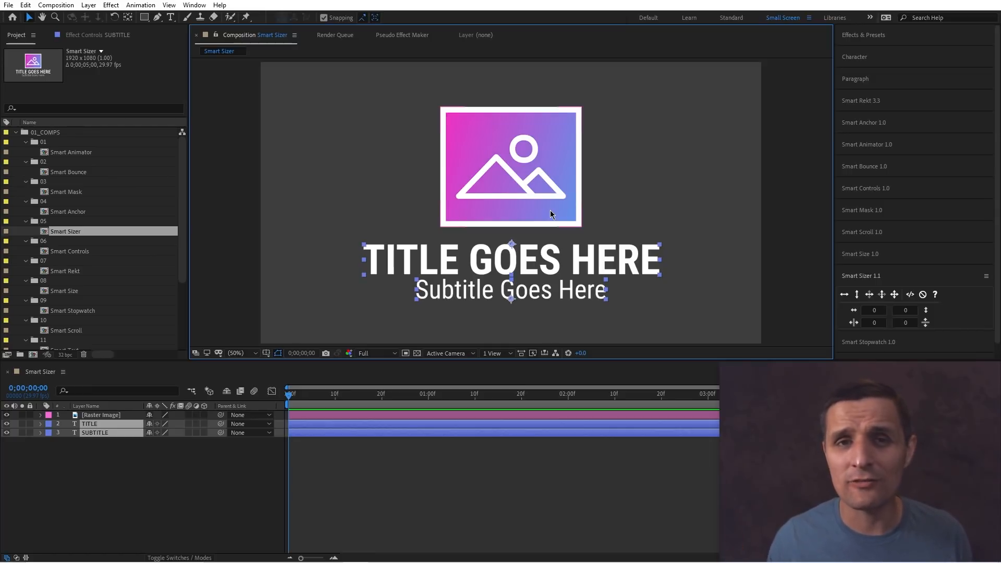
shift+click(534, 187)
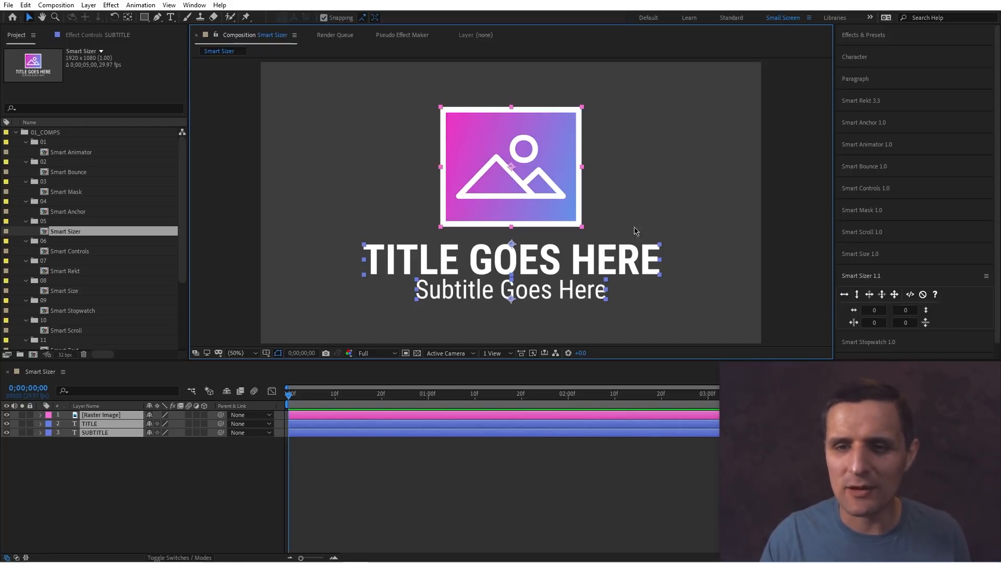
click(844, 295)
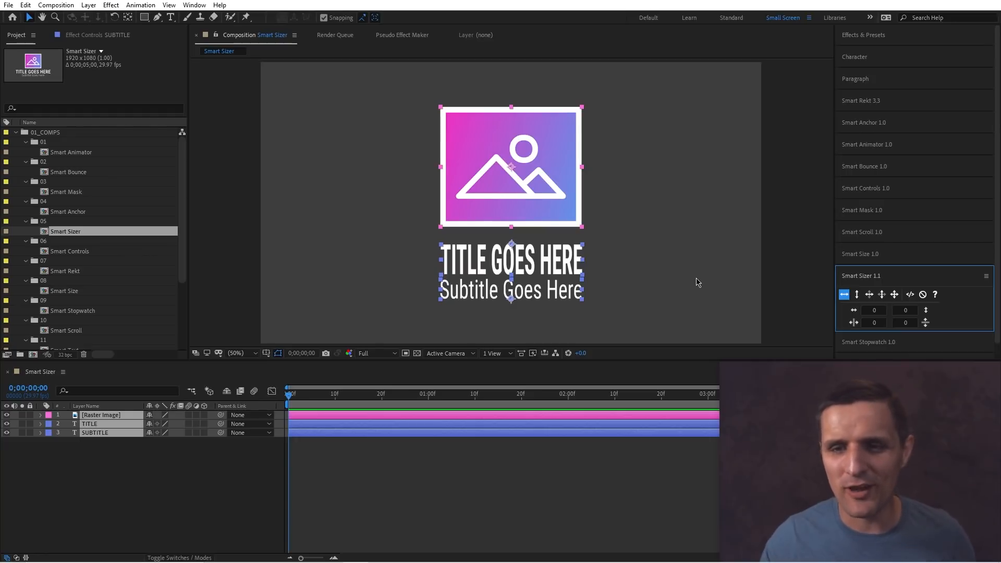
click(844, 295)
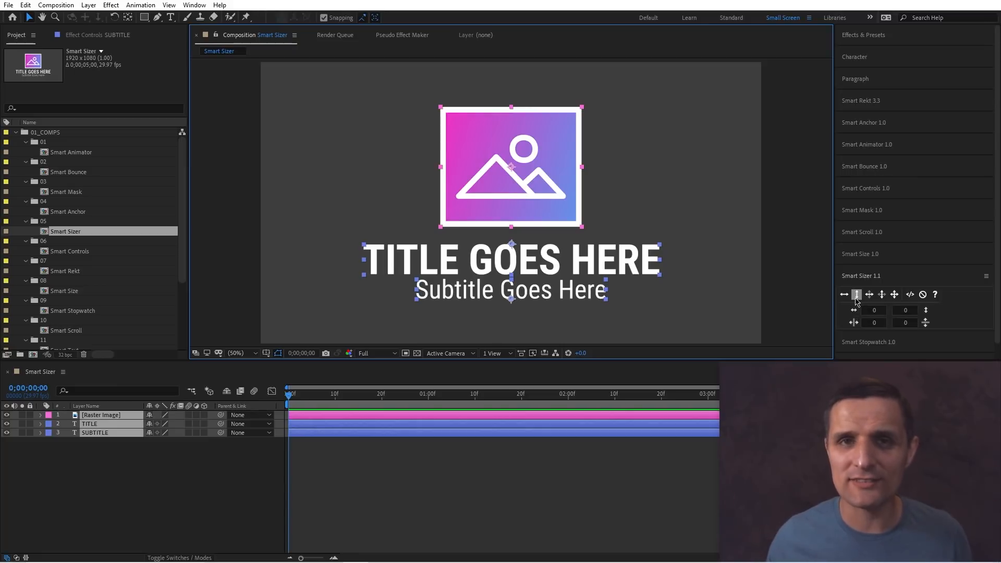
Try Smart Sizer's fit-to-height and the next fit mode on the selected layers, undoing each.
click(856, 295)
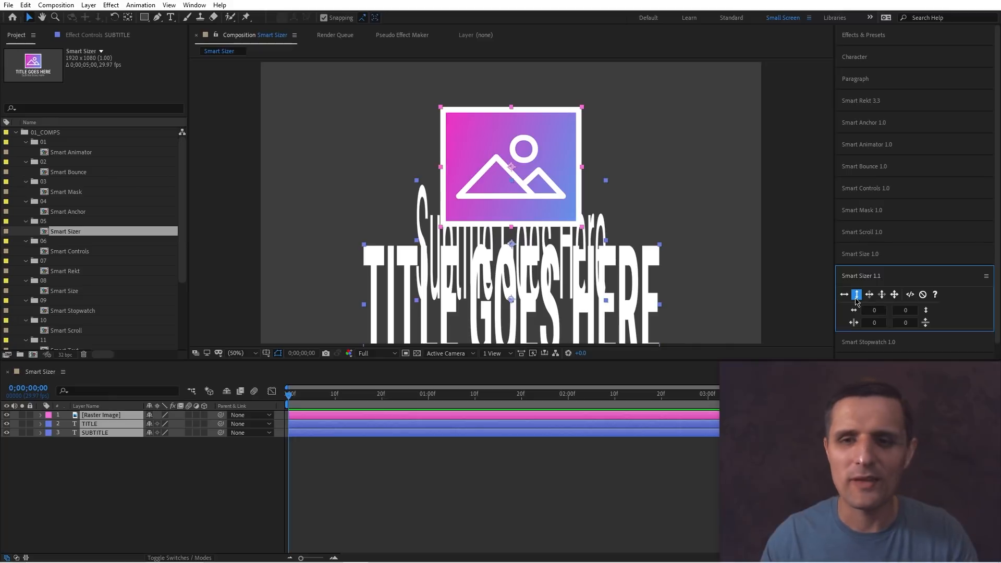
key(ctrl+z)
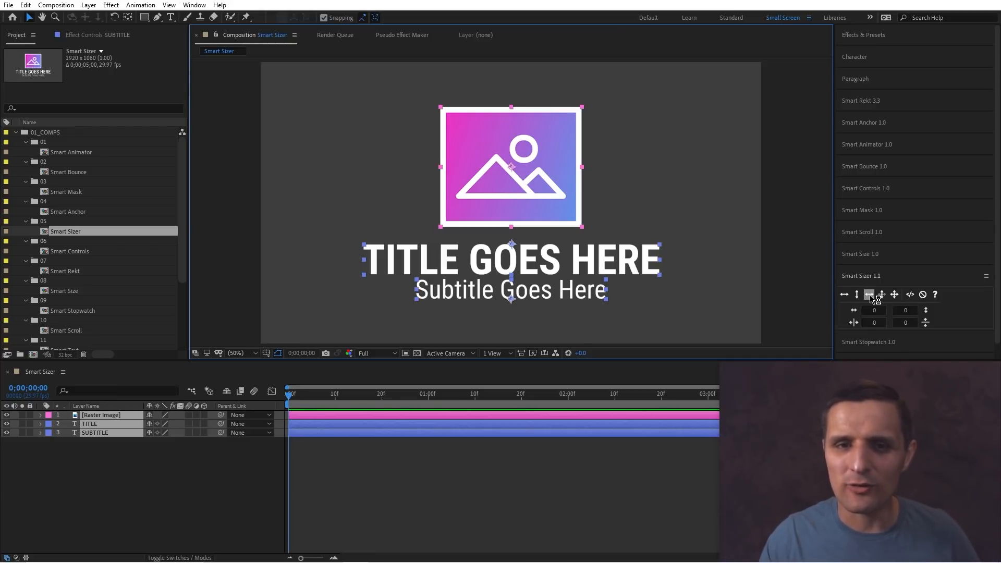
click(870, 295)
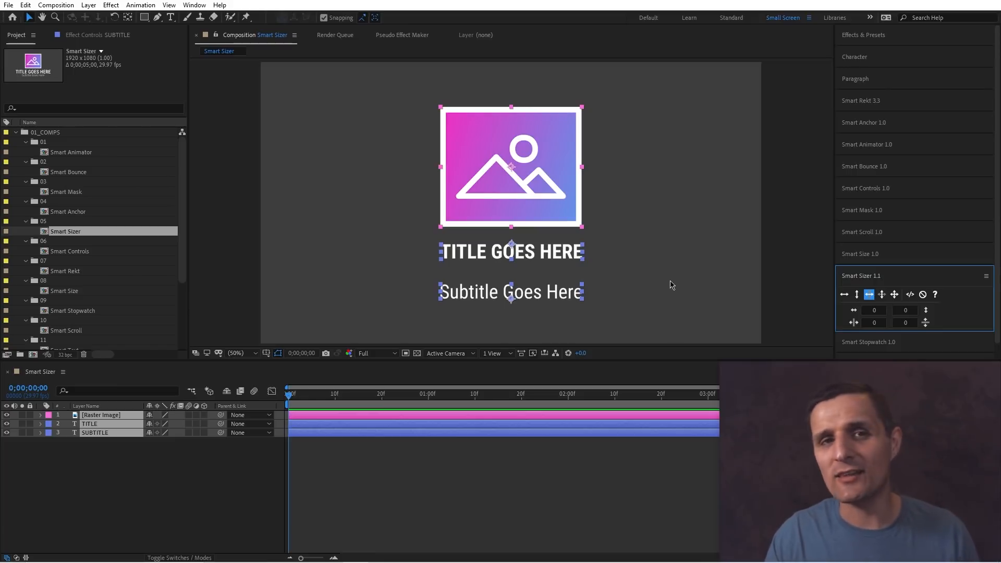
key(ctrl+z)
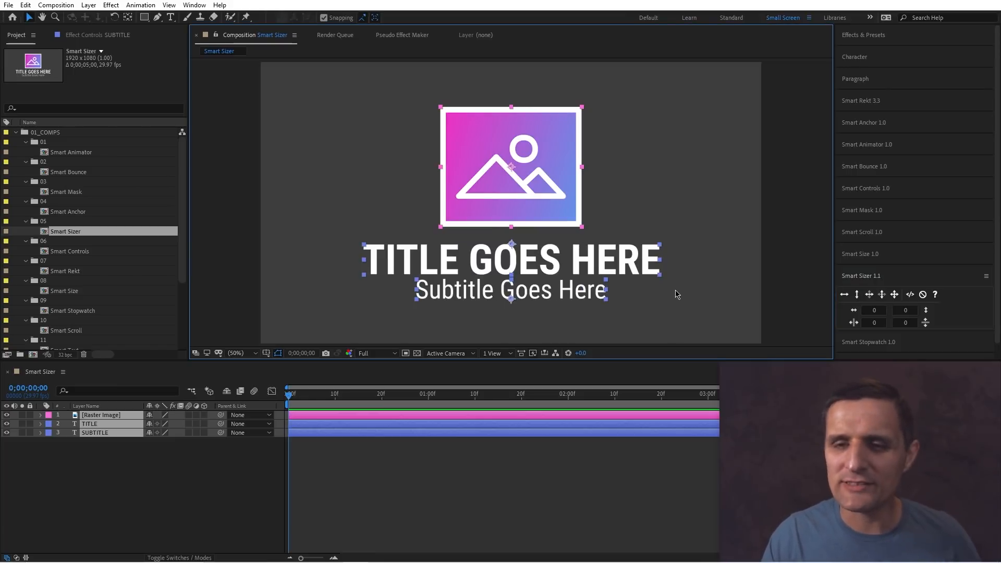
Try the remaining two Smart Sizer fit modes on the selected layers, undoing each.
click(882, 295)
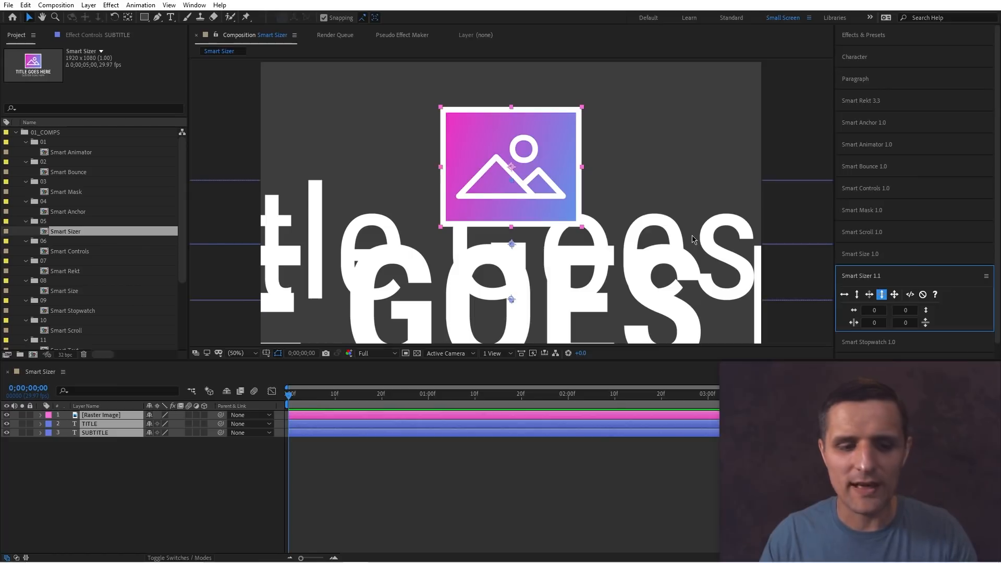
key(ctrl+z)
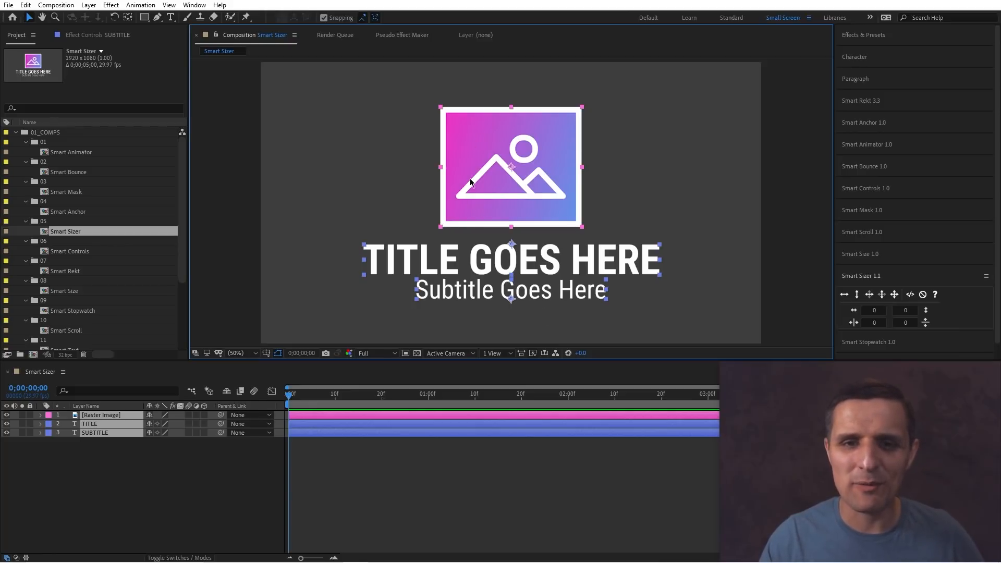
click(893, 294)
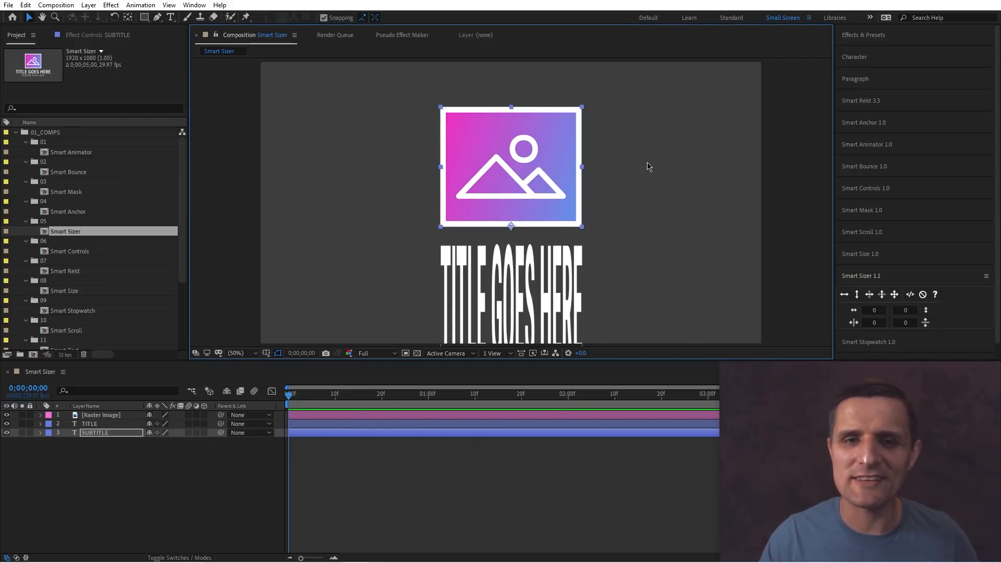
key(ctrl+z)
key(ctrl+z)
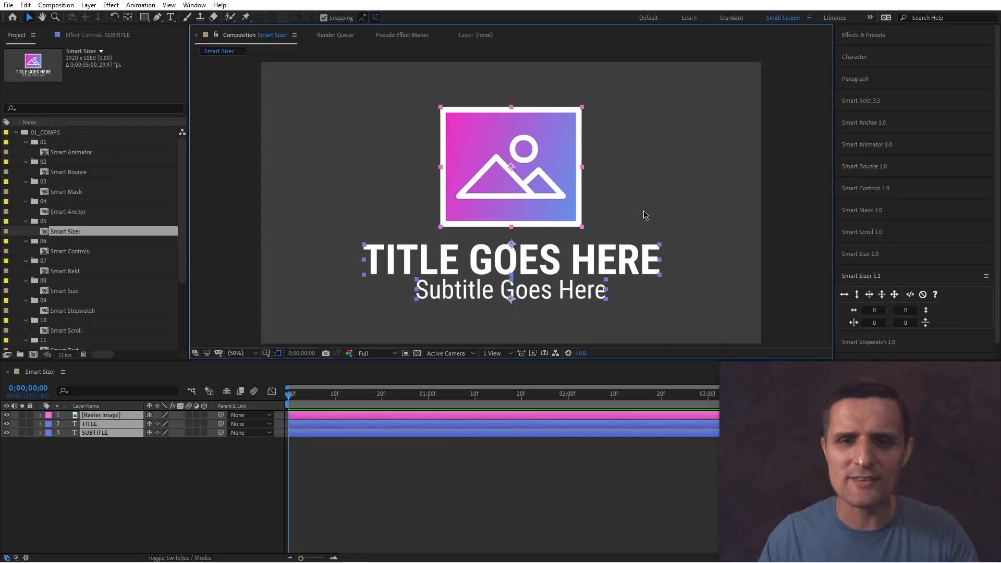
Select the image, title and subtitle and fit them to a width of 500 with Smart Sizer, then deselect.
drag(676, 134, 505, 308)
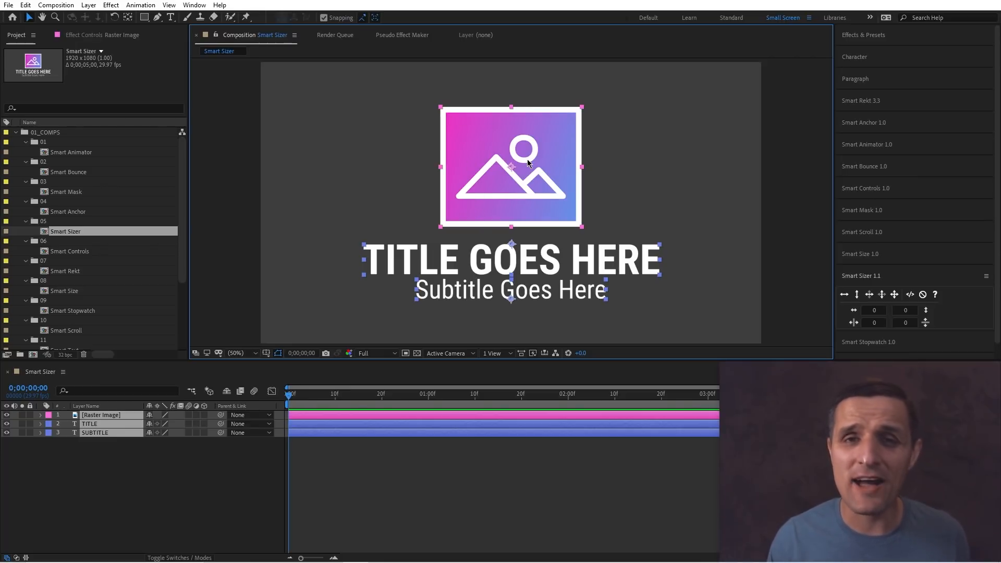
click(866, 311)
text(500)
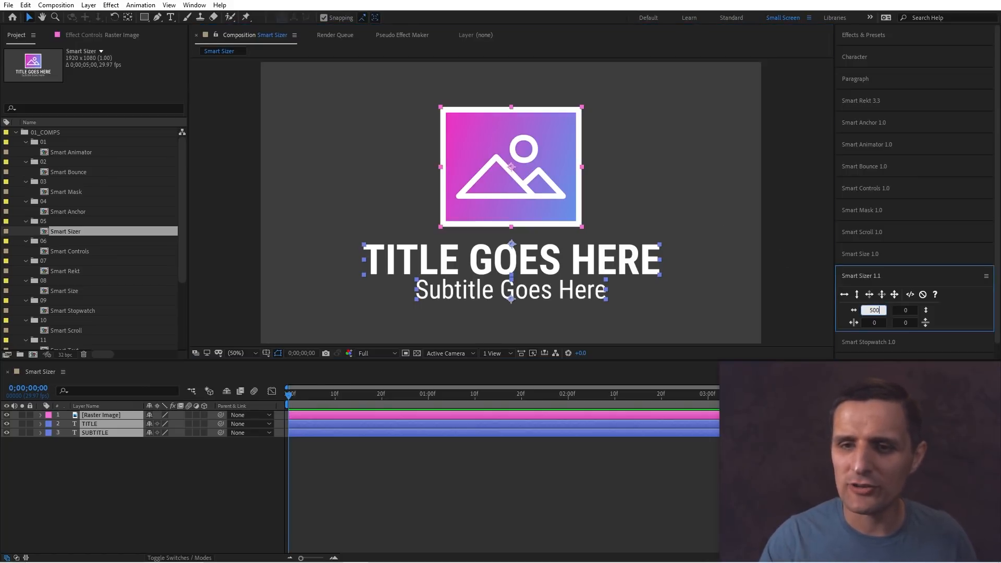
click(844, 297)
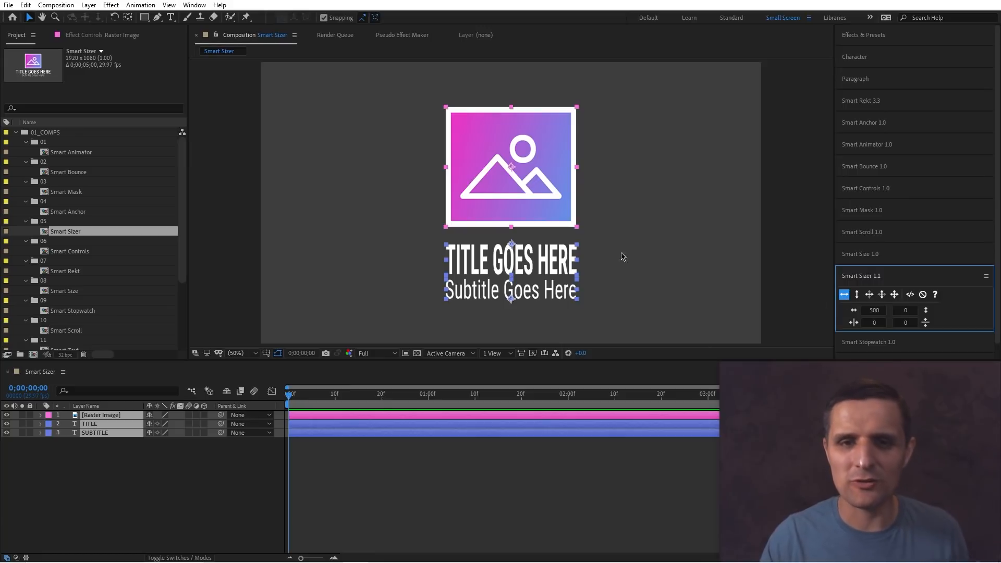
click(475, 490)
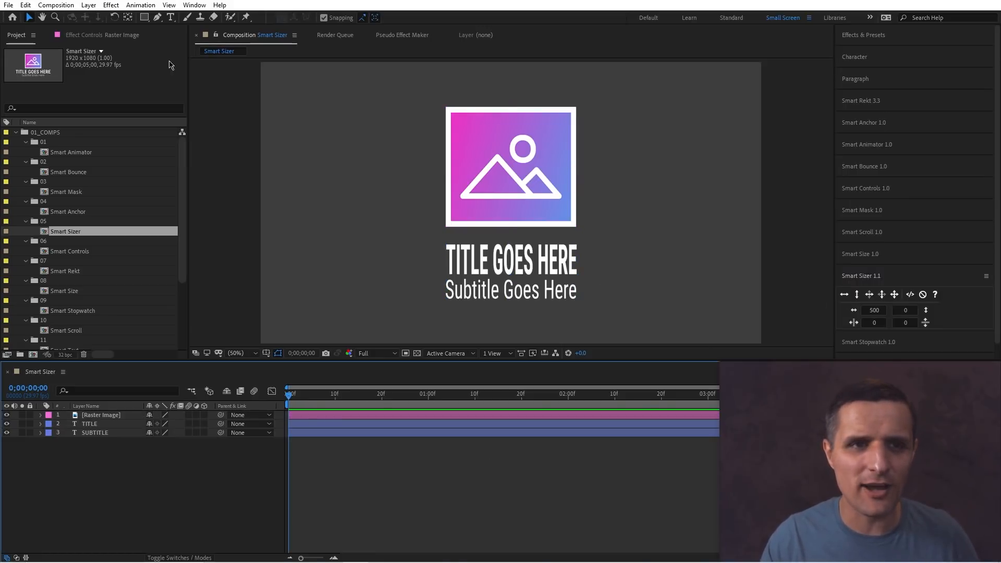
Create a full-composition rectangle shape layer and move it below the other layers.
double_click(144, 17)
drag(132, 417, 94, 476)
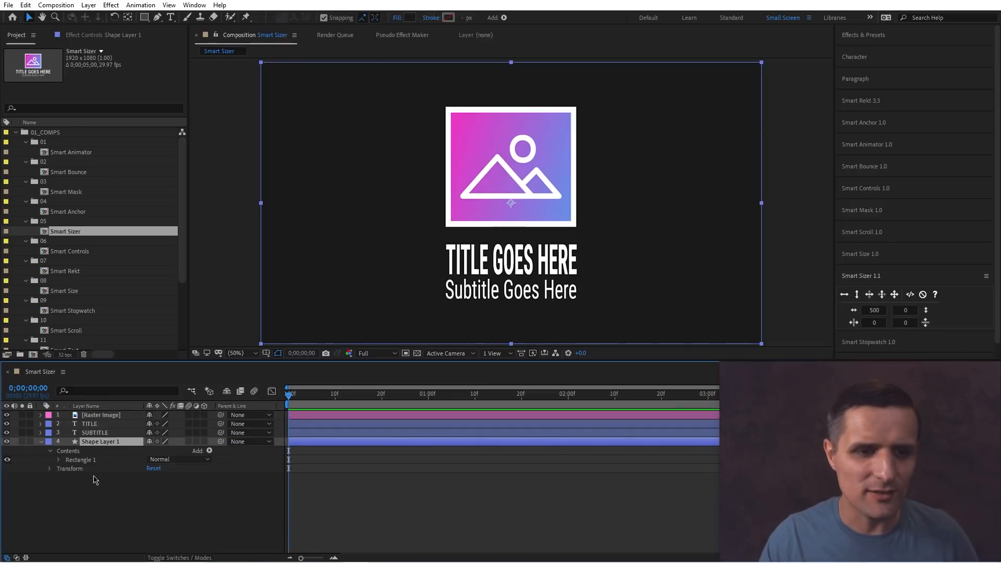
Set the rectangle shape's size to 500 by 1080.
ctrl+click(60, 460)
scroll(60, 460, down, 2)
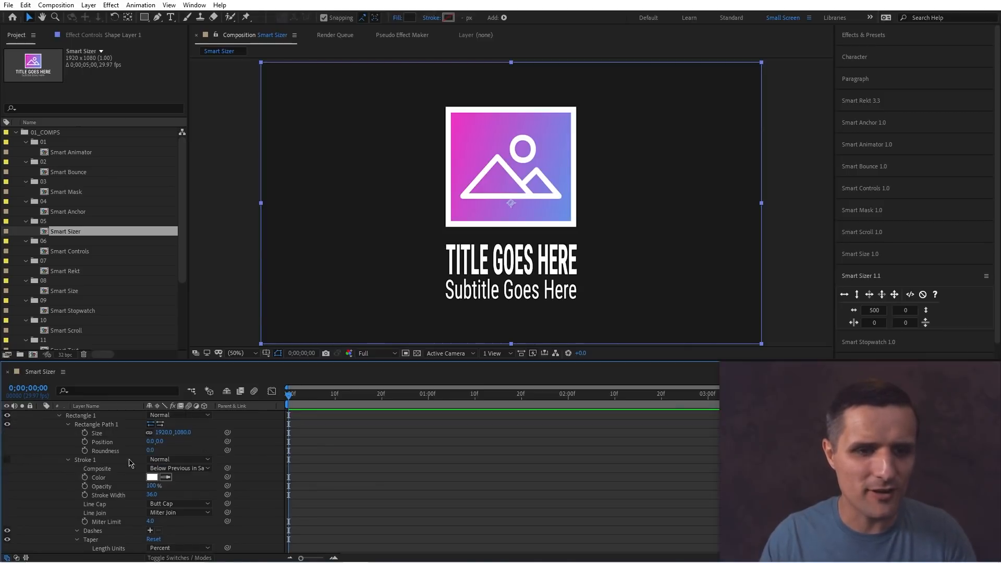
click(161, 432)
text(500)
key(Return)
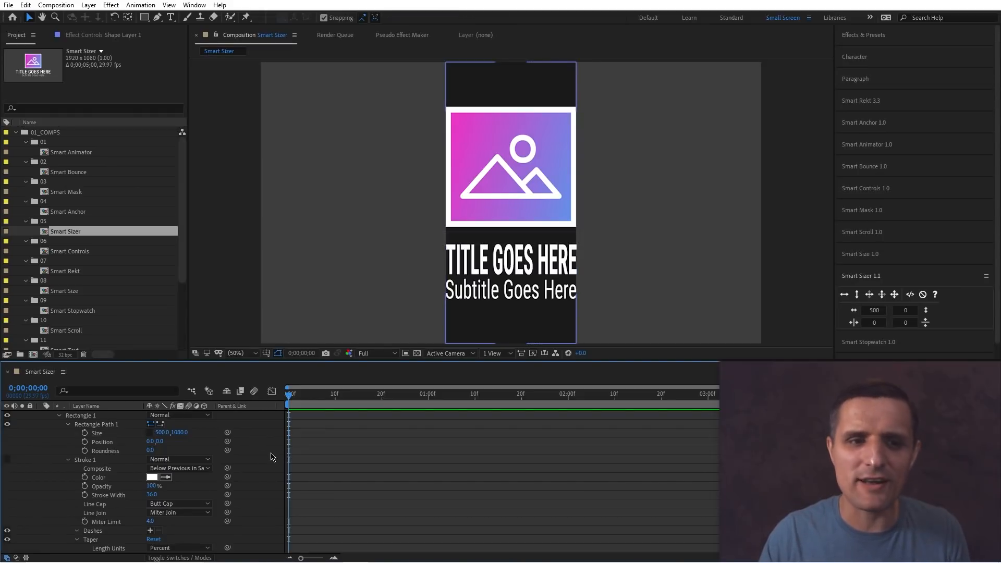
Undo the rectangle resize, the shape layer and the 500 width fit.
scroll(274, 458, up, 2)
click(101, 442)
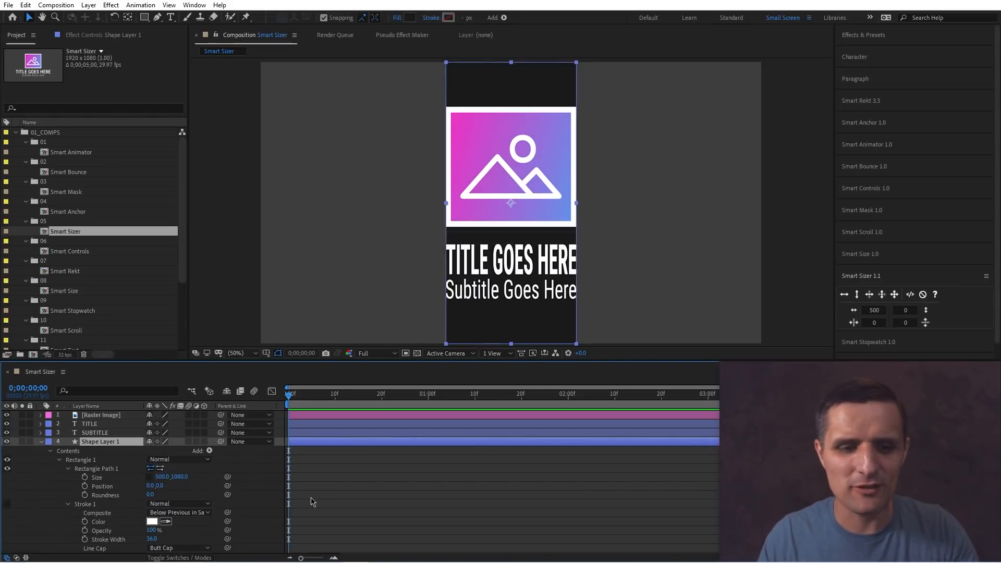
key(ctrl+z)
key(ctrl+z)
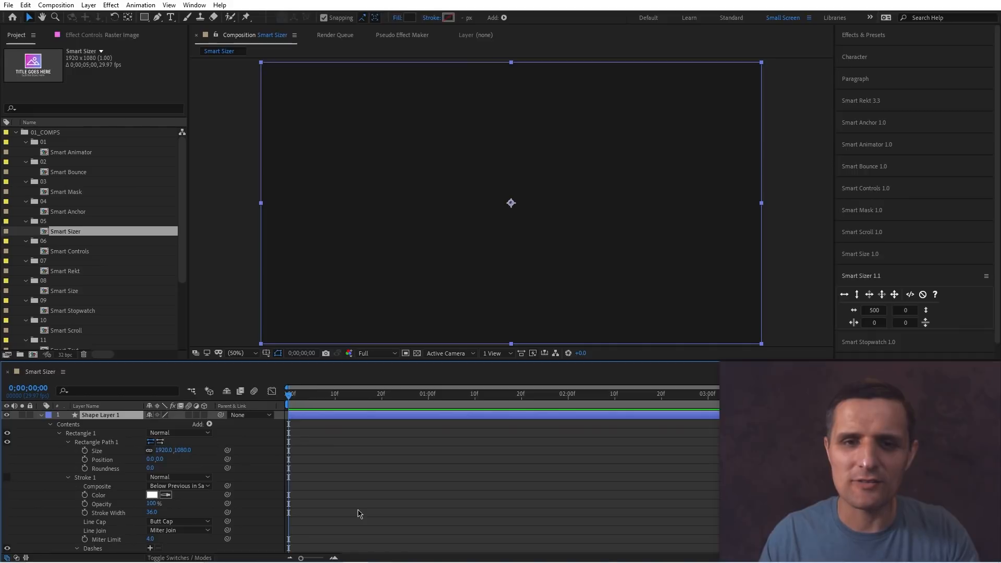
key(ctrl+z)
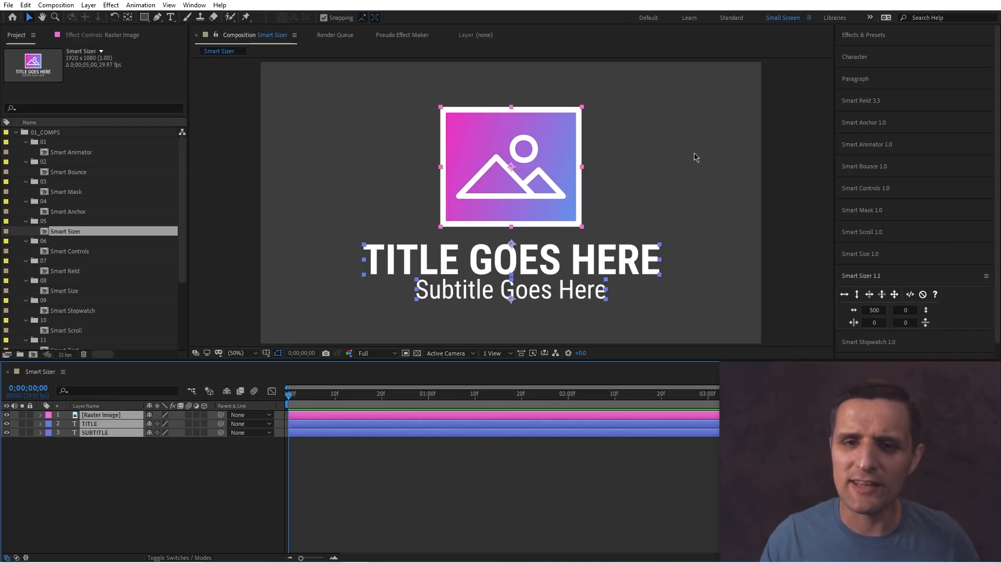
Select the image, title and subtitle layers and toggle Smart Sizer's height-linking option.
drag(696, 157, 506, 306)
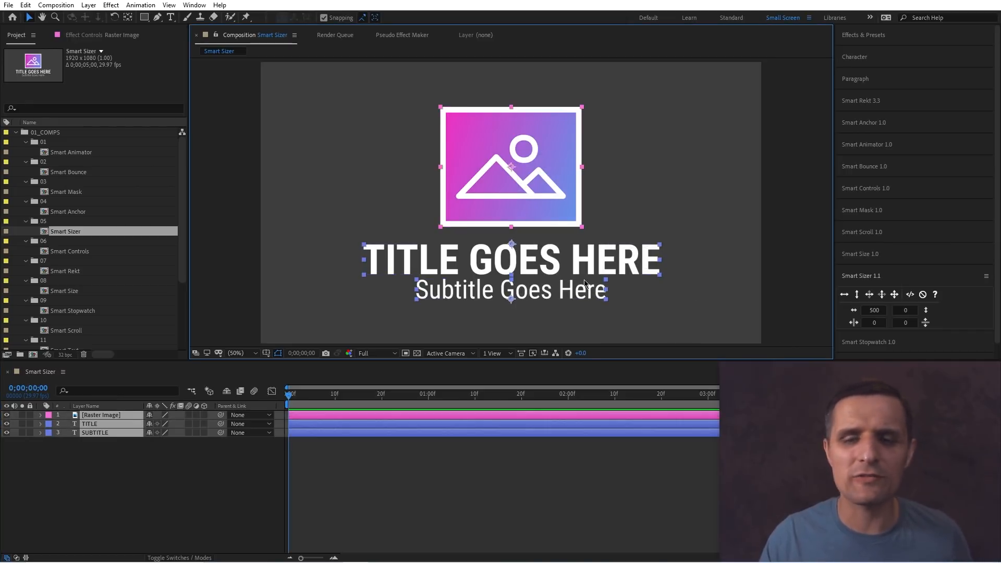
click(855, 311)
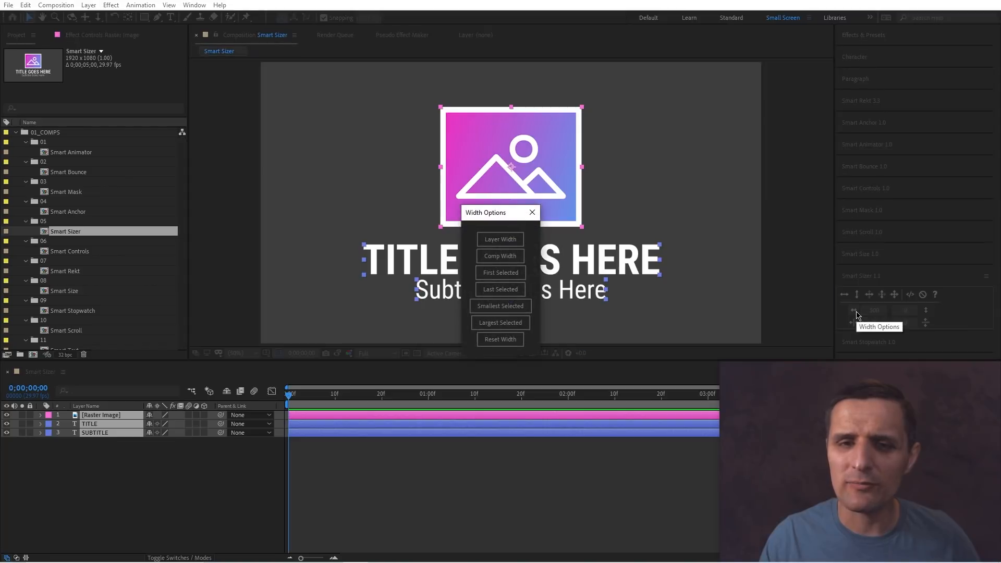
click(532, 212)
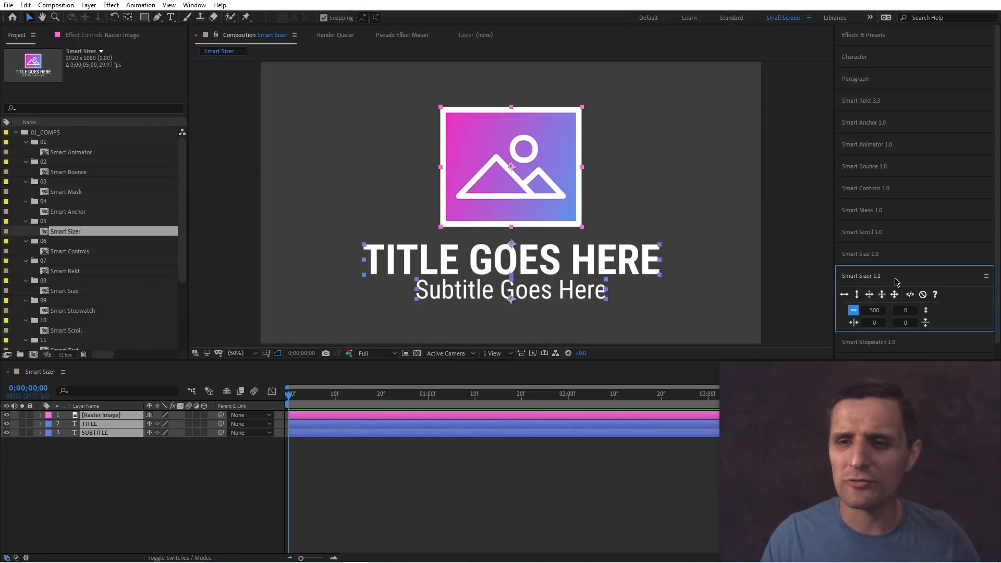
click(925, 311)
click(532, 213)
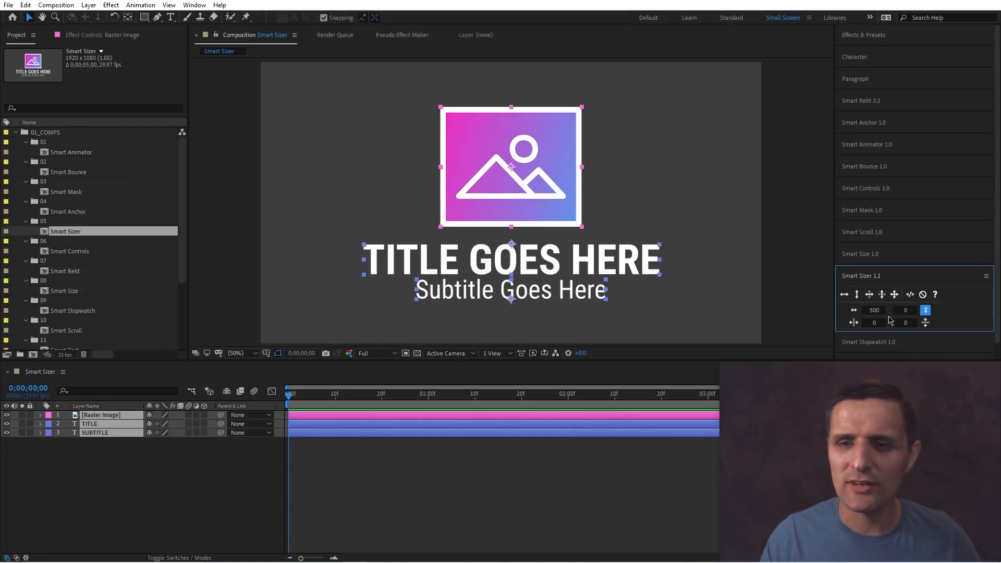
Fit the selected layers to the composition width with Smart Sizer in two fit modes, undoing each.
click(853, 310)
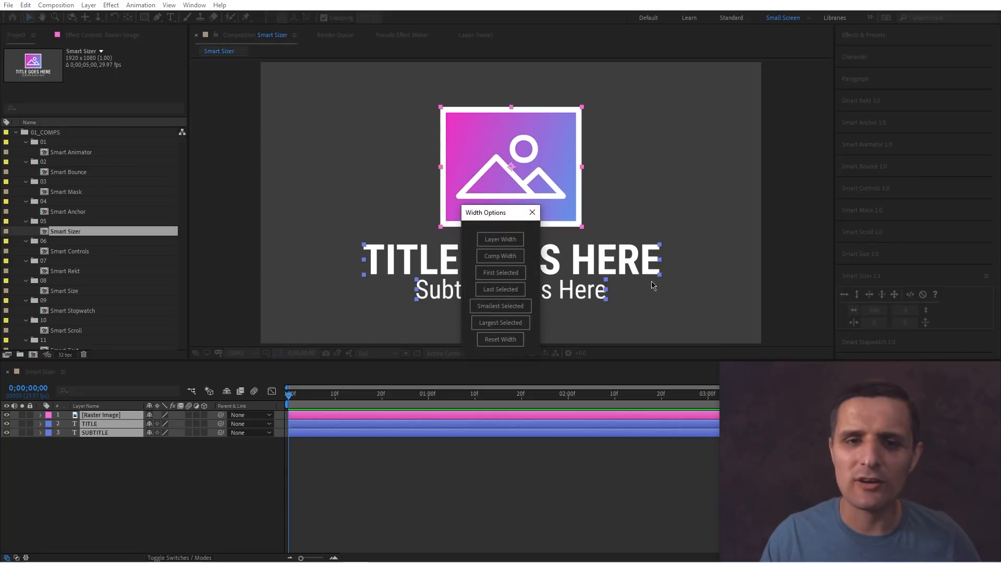
click(509, 261)
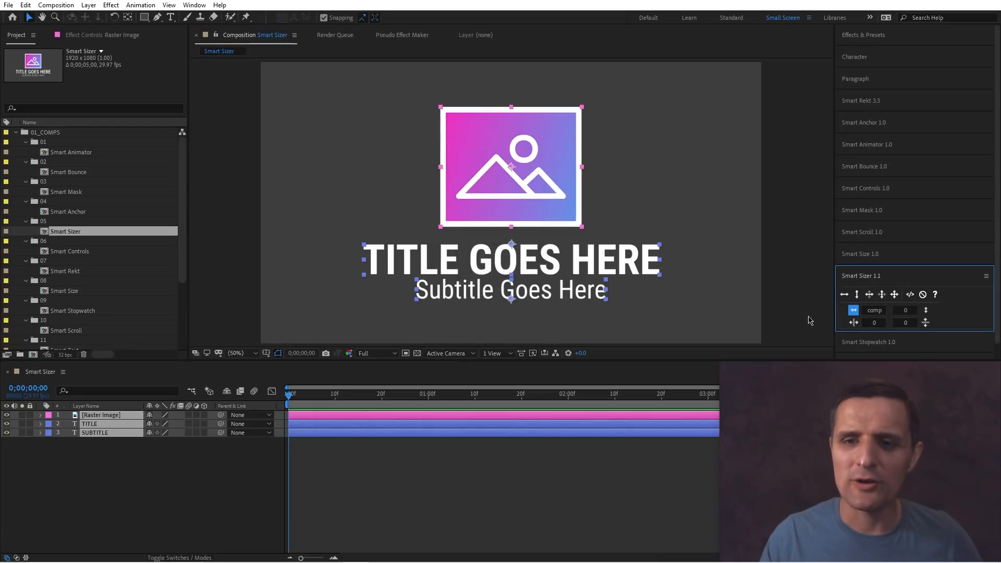
click(843, 295)
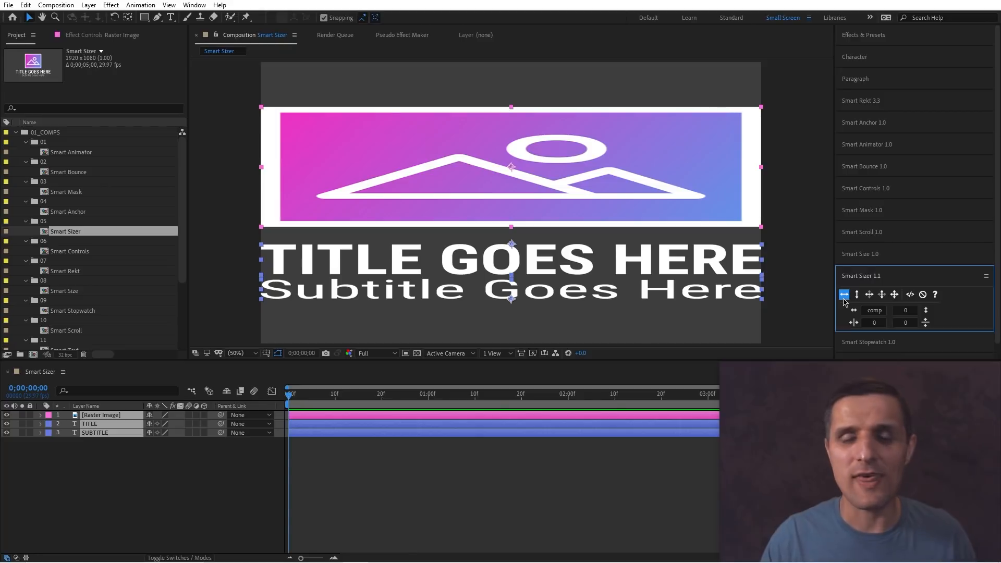
key(ctrl+z)
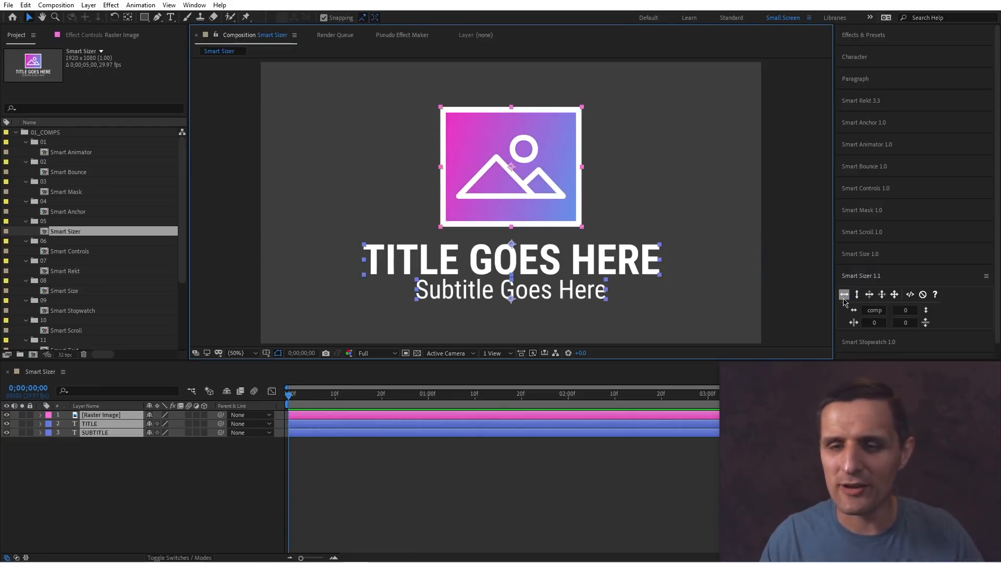
click(844, 294)
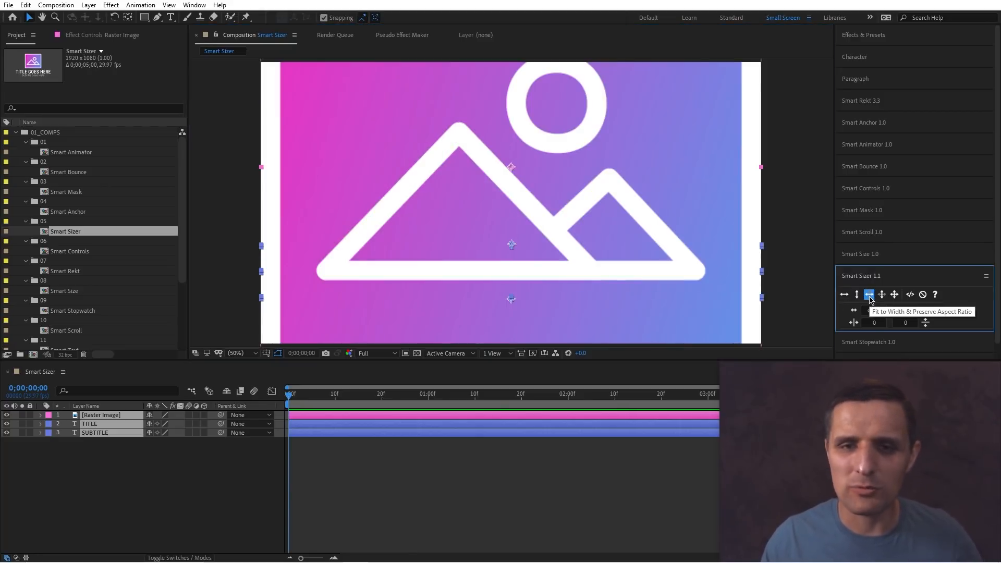
key(ctrl+z)
Fit the selected layers to the smallest and then the largest selected width, undoing each.
click(853, 311)
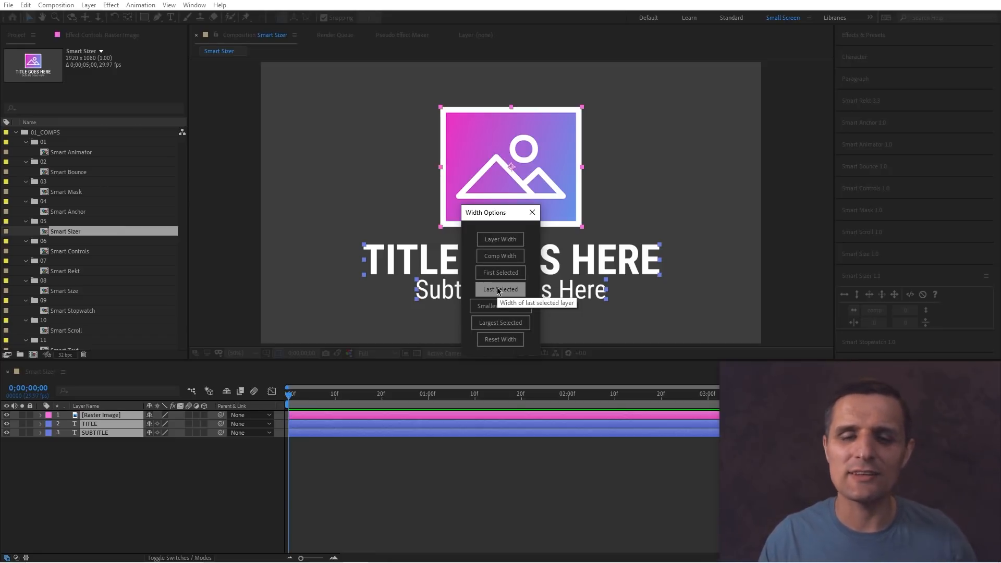
click(514, 311)
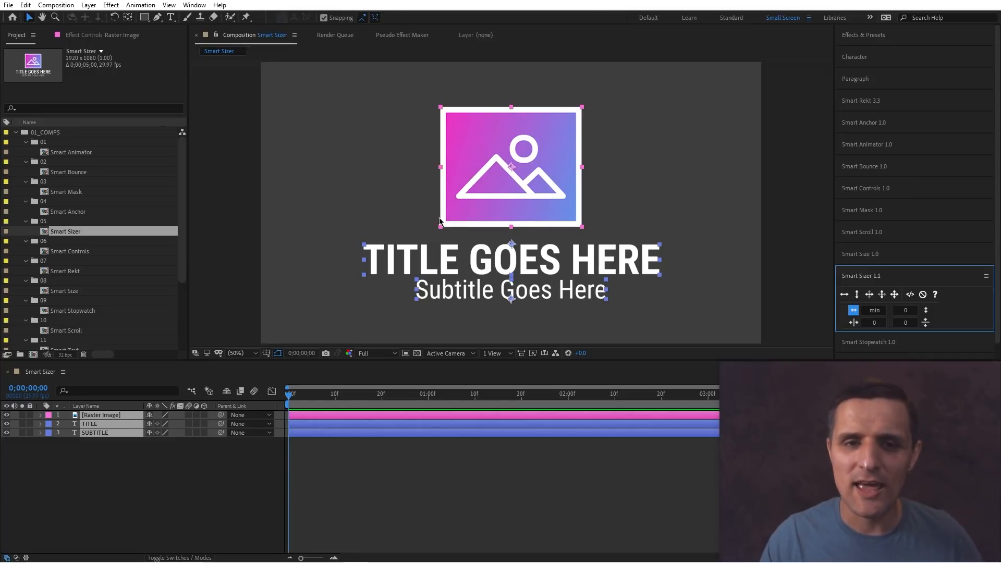
click(844, 294)
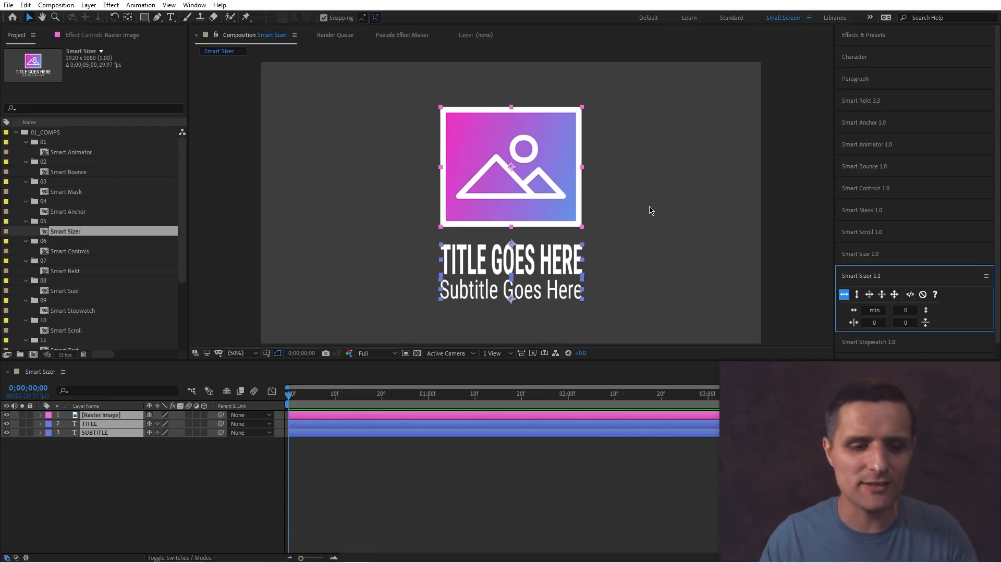
key(ctrl+z)
click(854, 310)
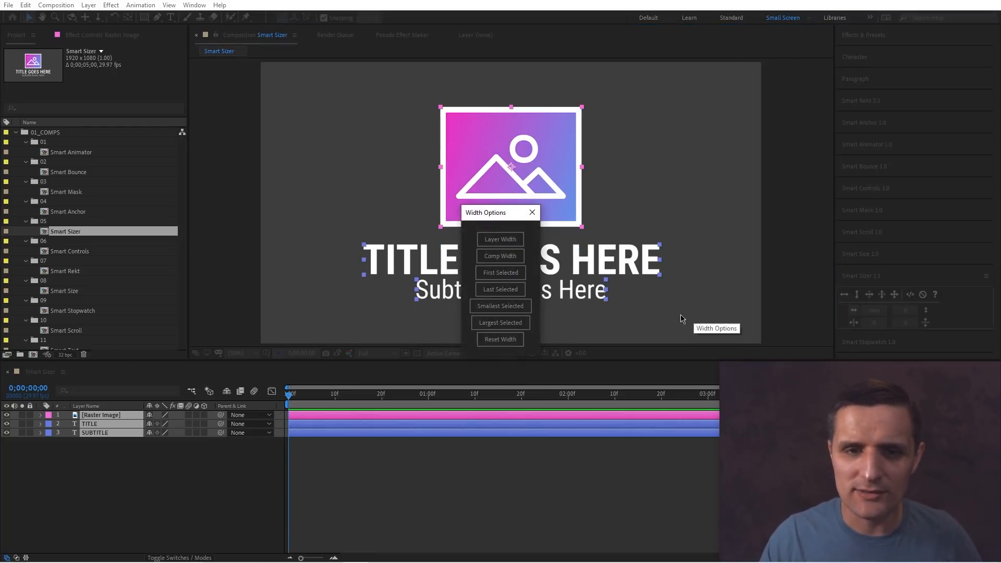
click(508, 323)
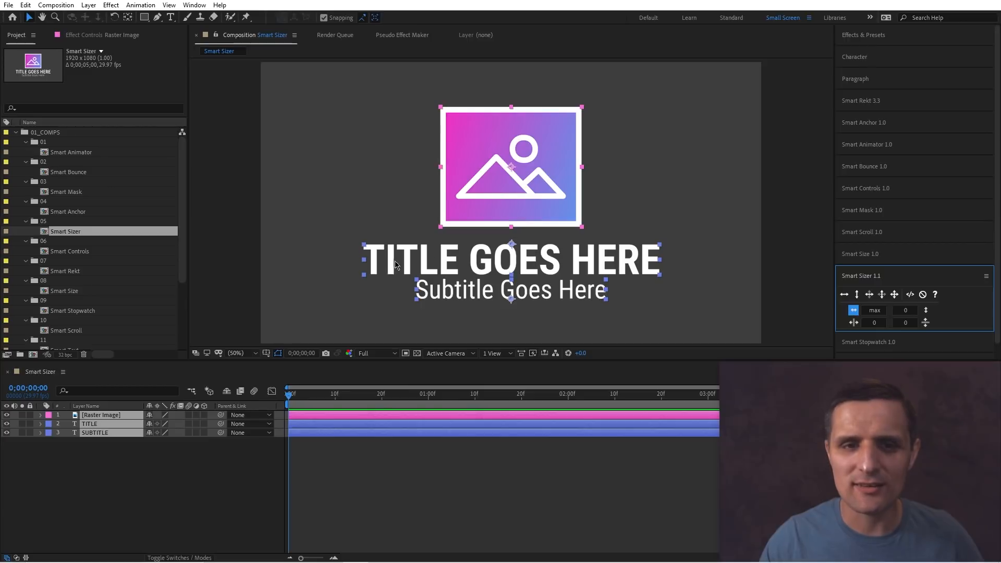
click(844, 295)
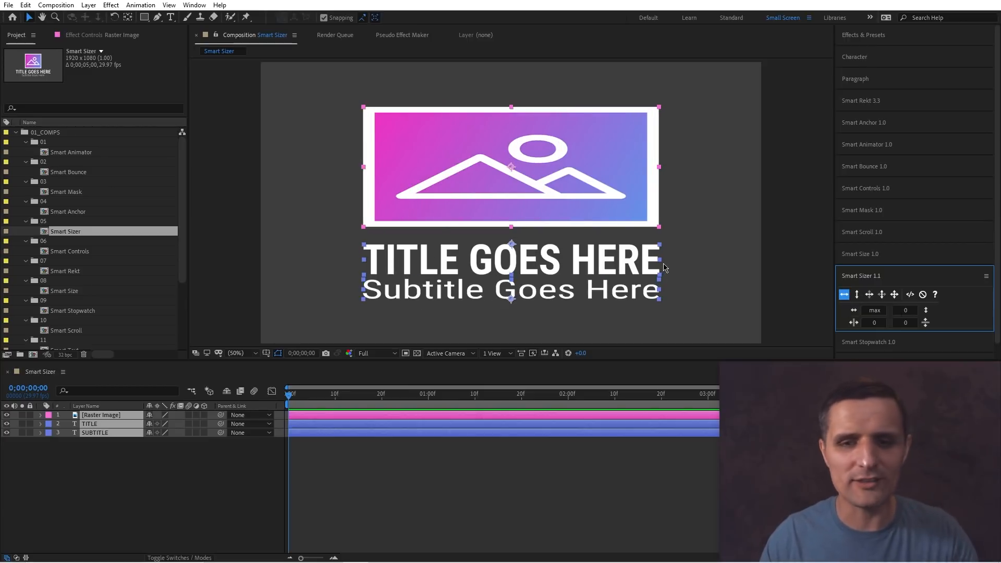
key(ctrl+z)
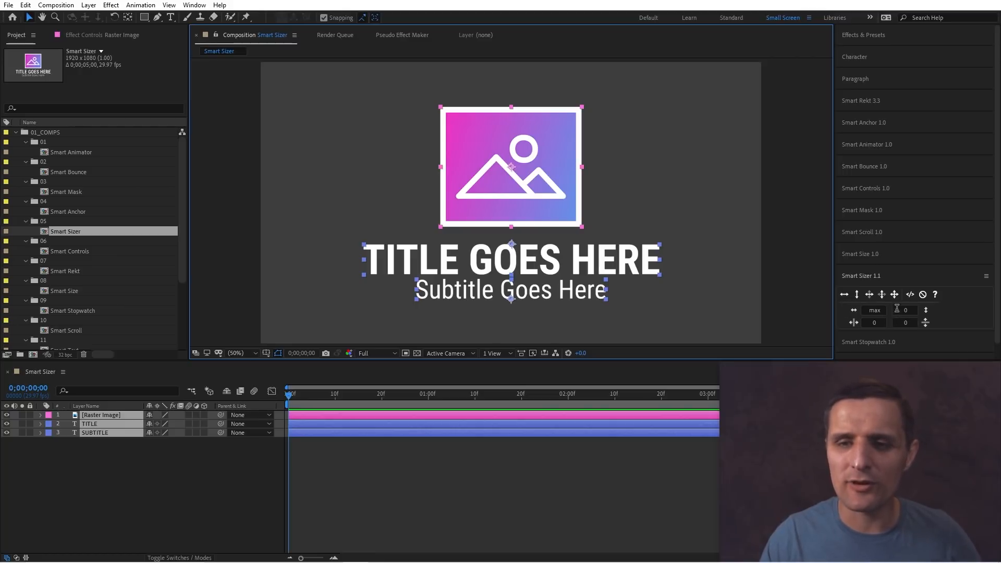
Reset the width, enable the pixel-to-scale expression option and apply a Smart Sizer width limit to the selected layers.
click(853, 310)
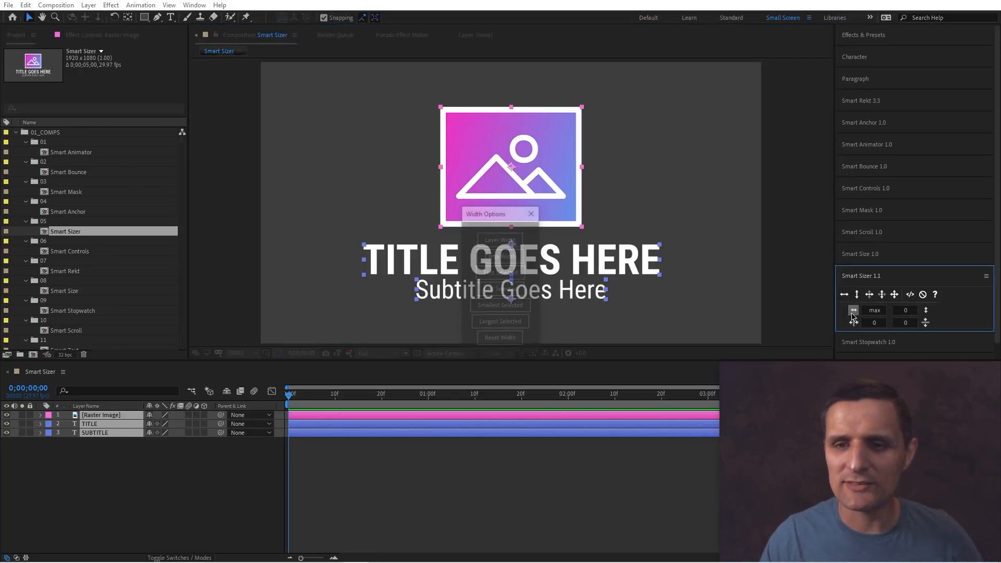
click(505, 340)
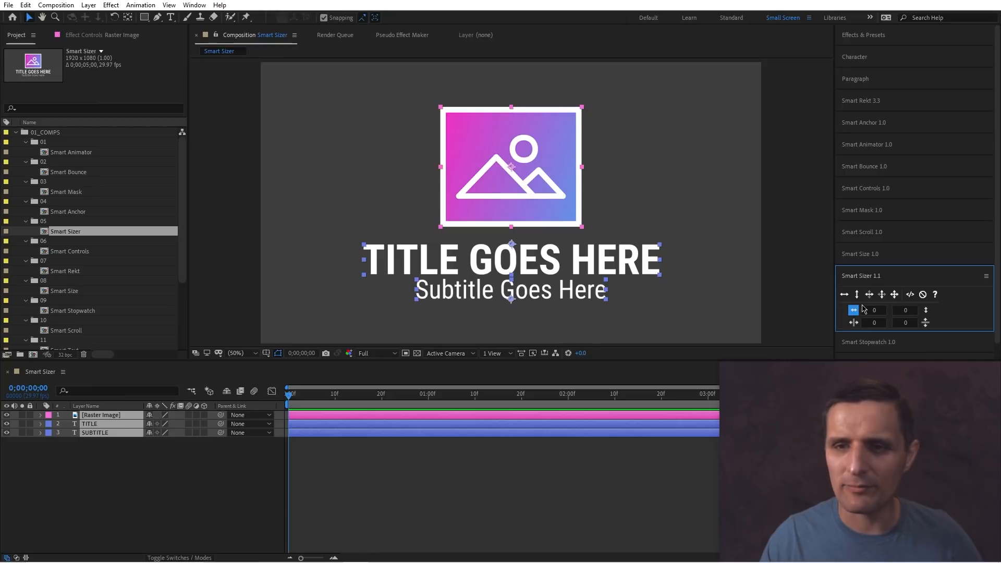
click(910, 295)
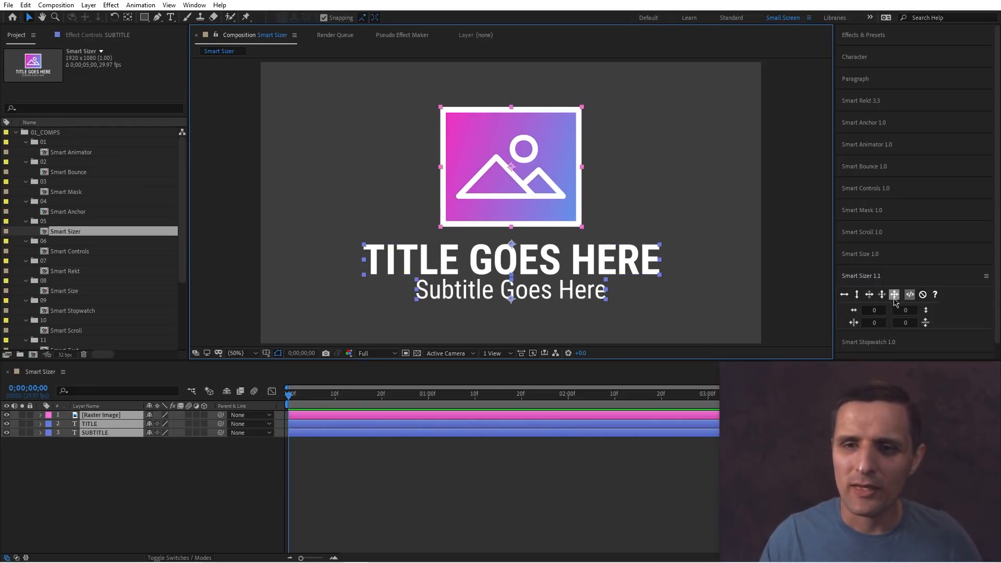
click(868, 295)
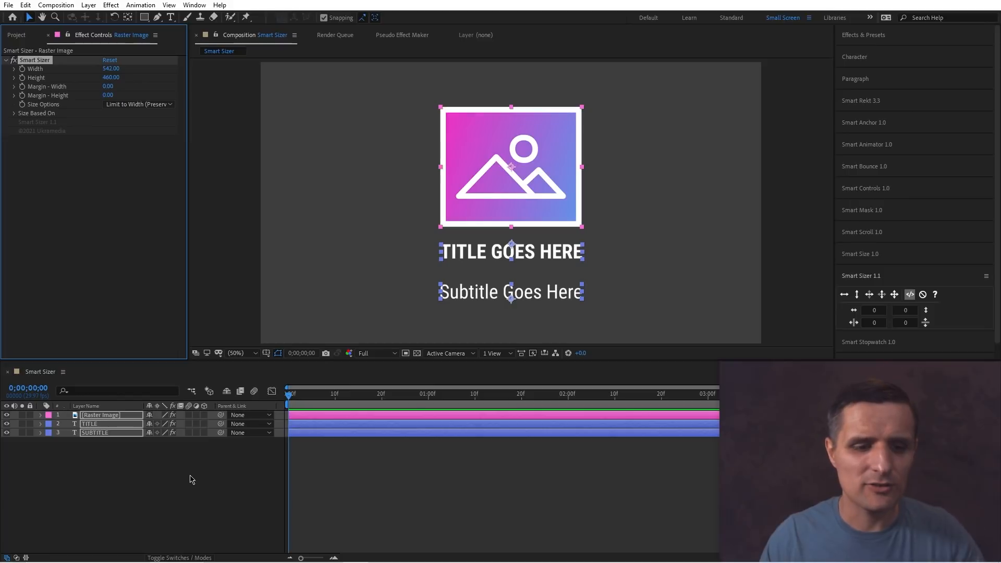
Show the layers' Scale and set the image's Smart Sizer width to 665, reviewing its size options.
key(s)
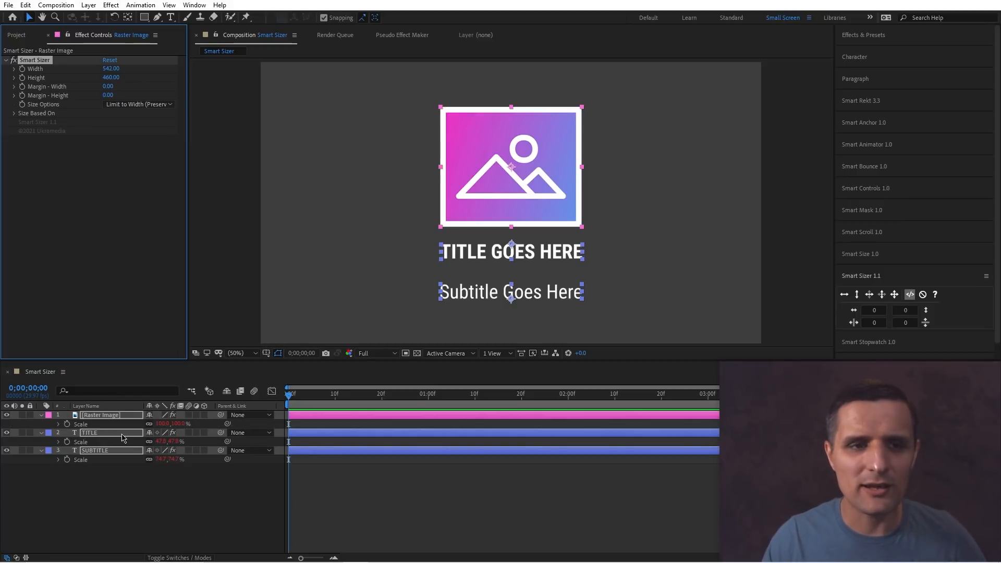
click(126, 482)
click(103, 417)
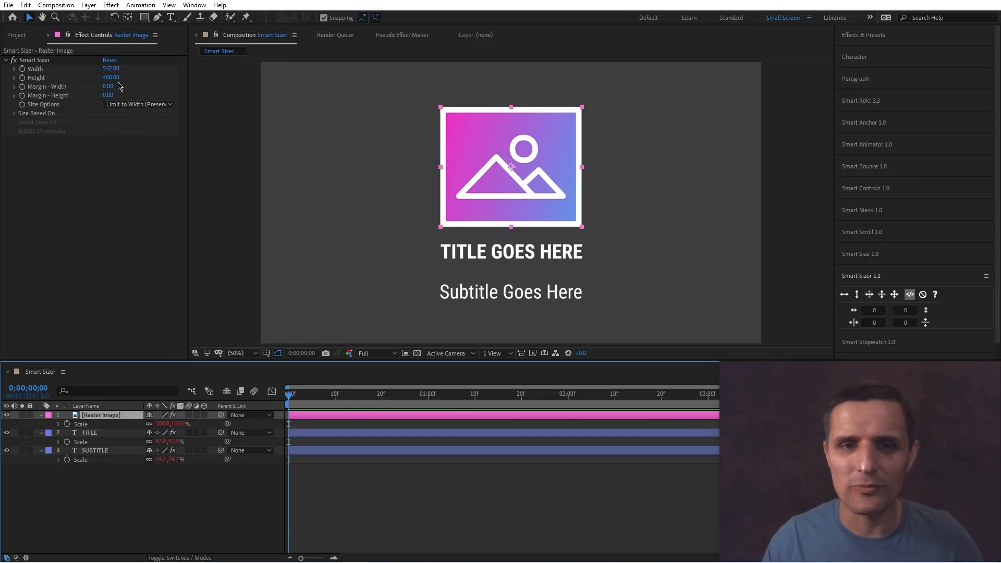
drag(116, 69, 180, 65)
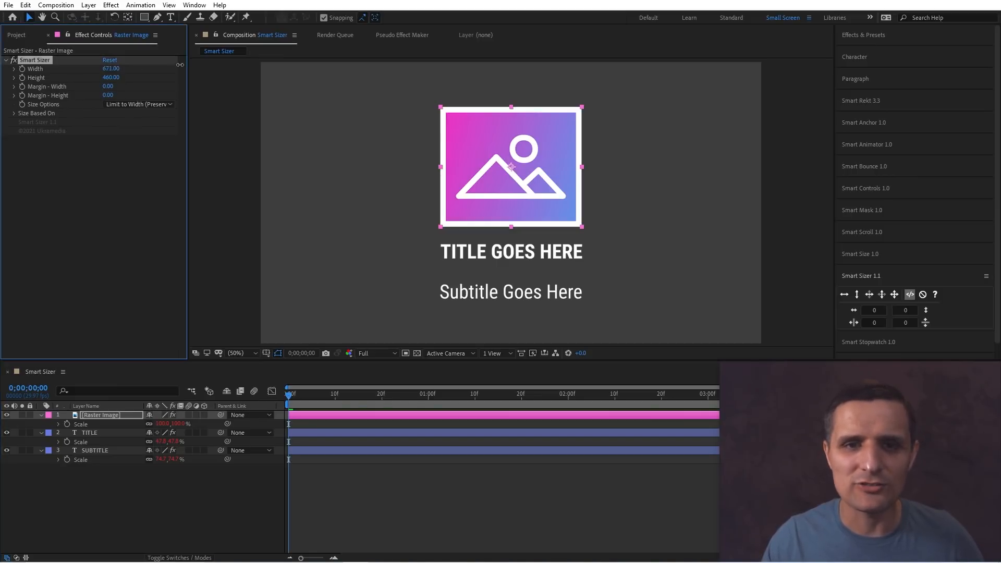
click(135, 106)
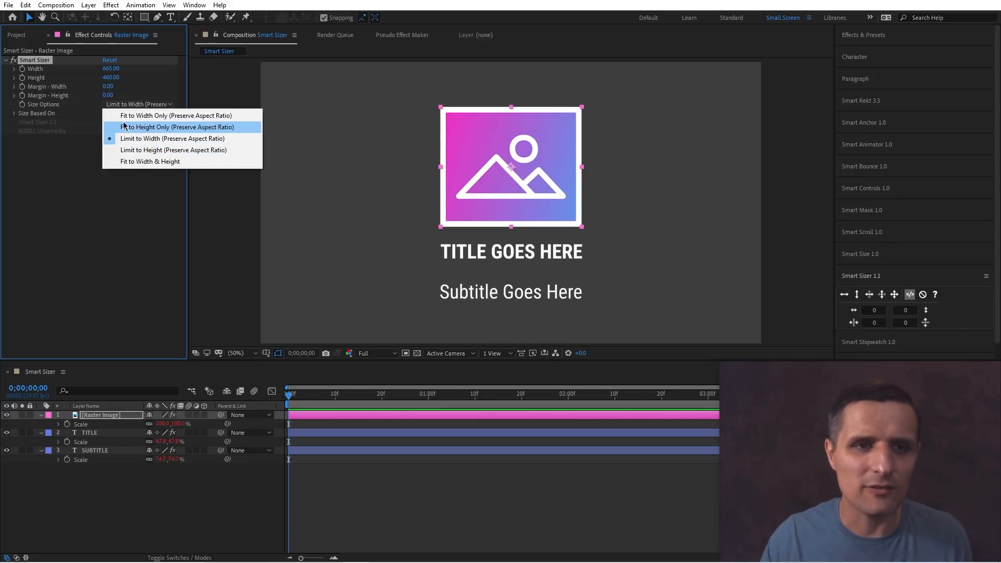
click(127, 226)
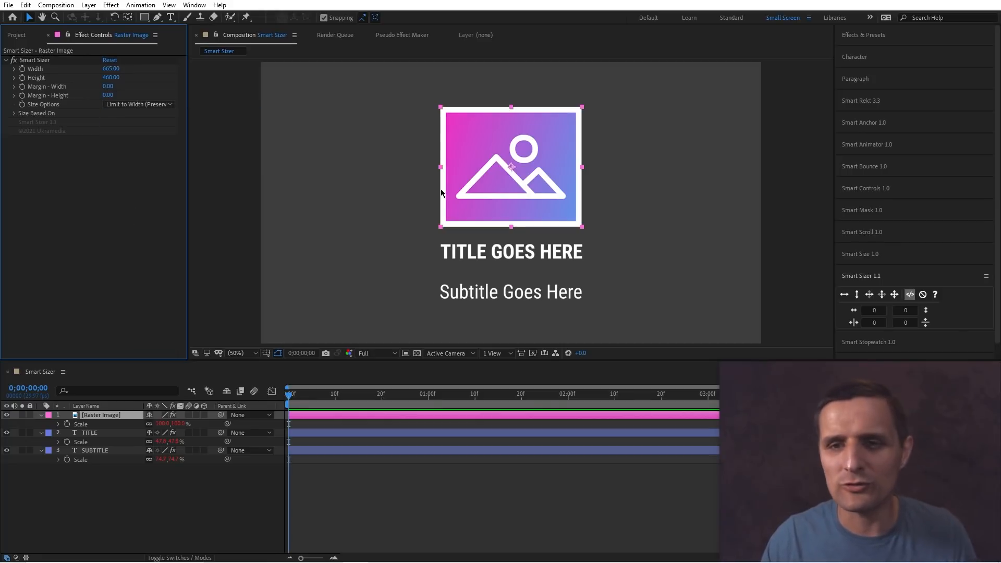
click(618, 242)
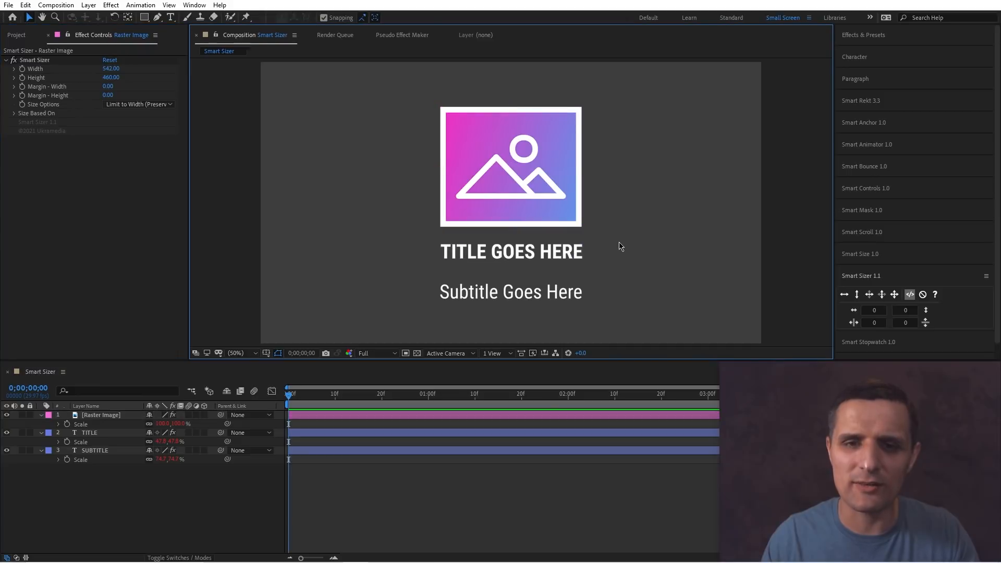
Remove all effects from every layer and turn off the pixel-to-scale expression option.
key(ctrl+a)
key(ctrl+shift+e)
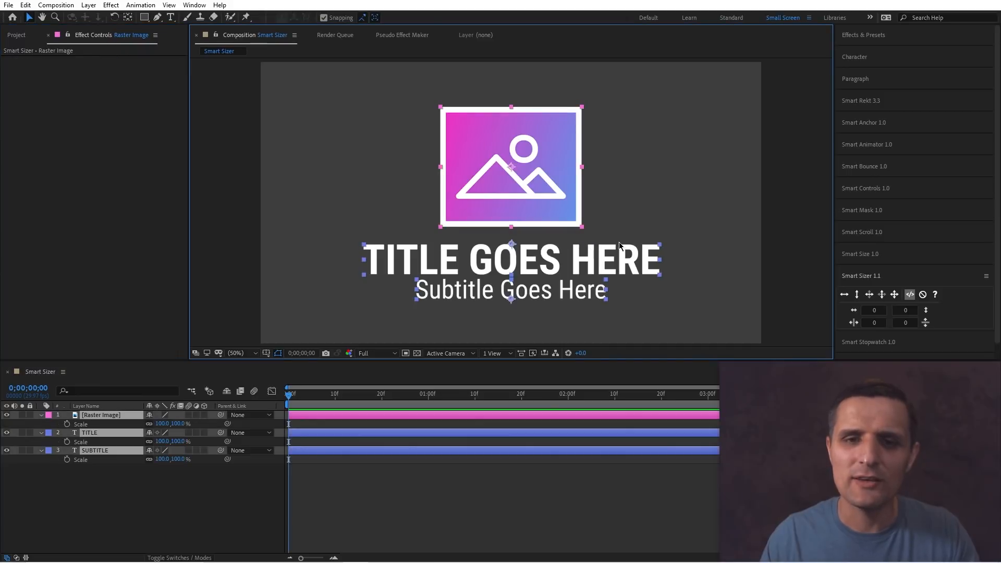
click(910, 297)
Scale the image layer to 159% and undo it.
click(542, 169)
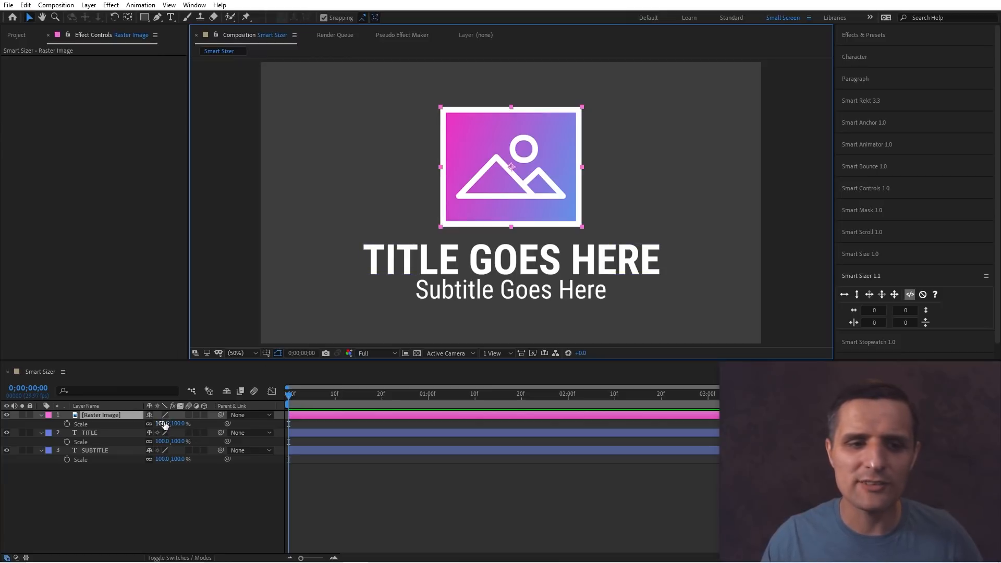
drag(164, 425, 194, 425)
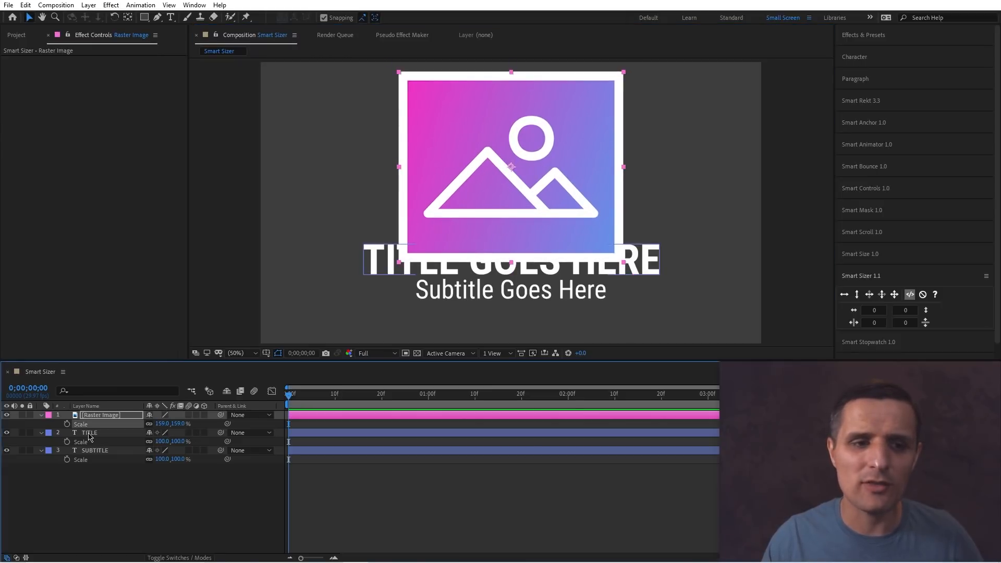
key(ctrl+z)
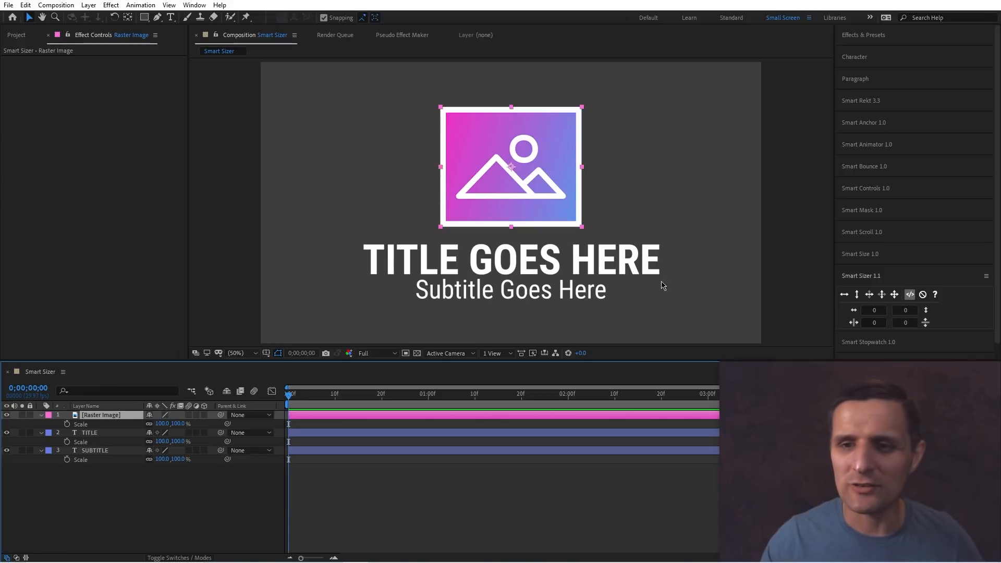
Apply Smart Sizer to the image layer and set its width to 500.
click(894, 295)
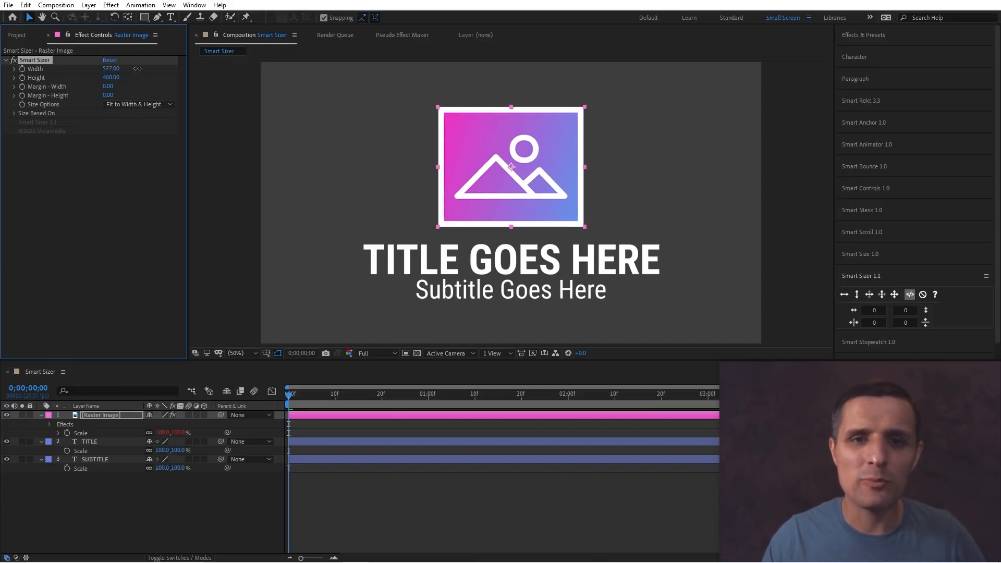
drag(111, 68, 133, 79)
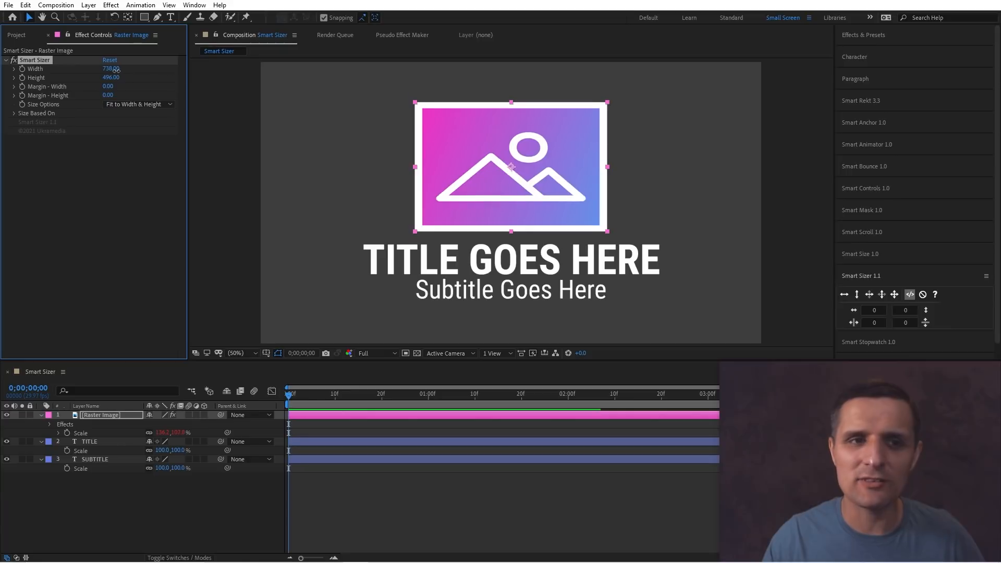
key(KP_Enter)
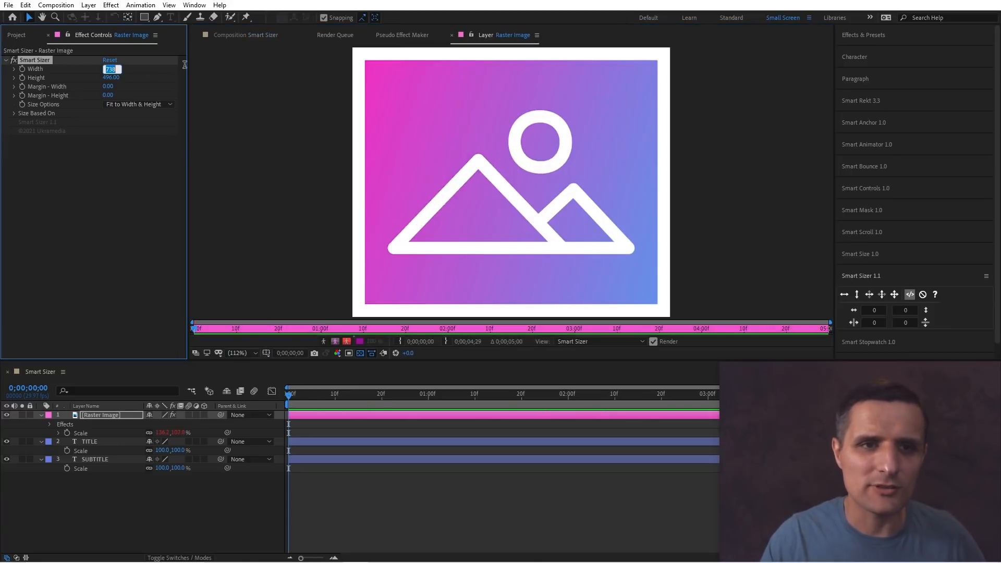
click(225, 36)
click(111, 68)
text(500)
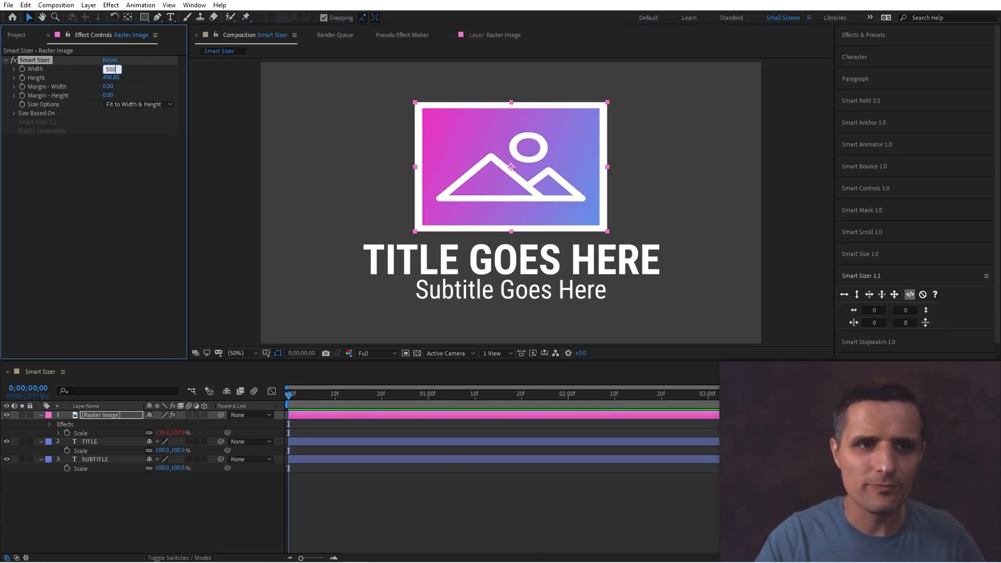
key(Return)
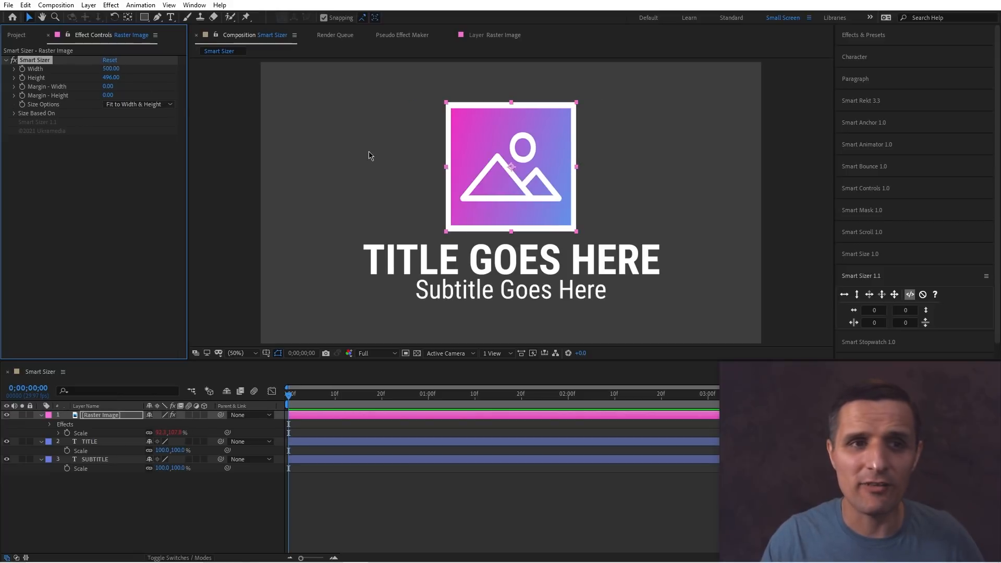
Set the image's Smart Sizer height to 585, Size Options to Fit to Width Only (Preserve Aspect Ratio), and width to about 543.
drag(111, 78, 157, 78)
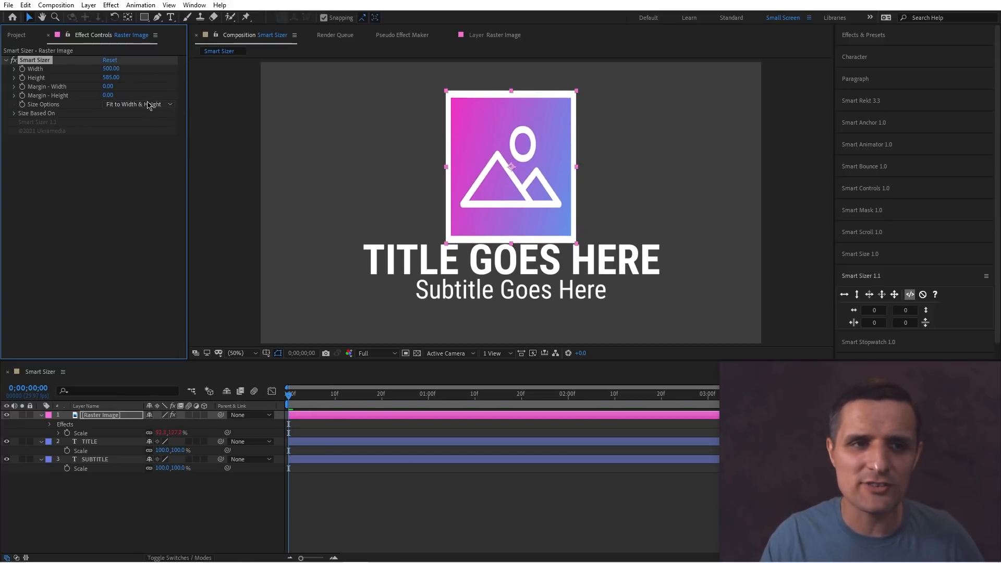
click(150, 104)
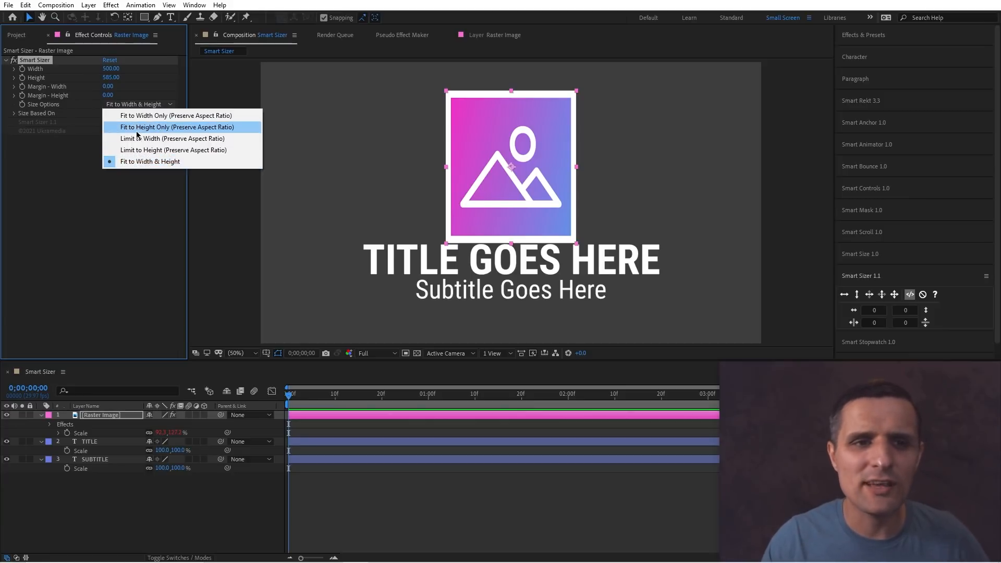
click(213, 120)
drag(113, 69, 146, 80)
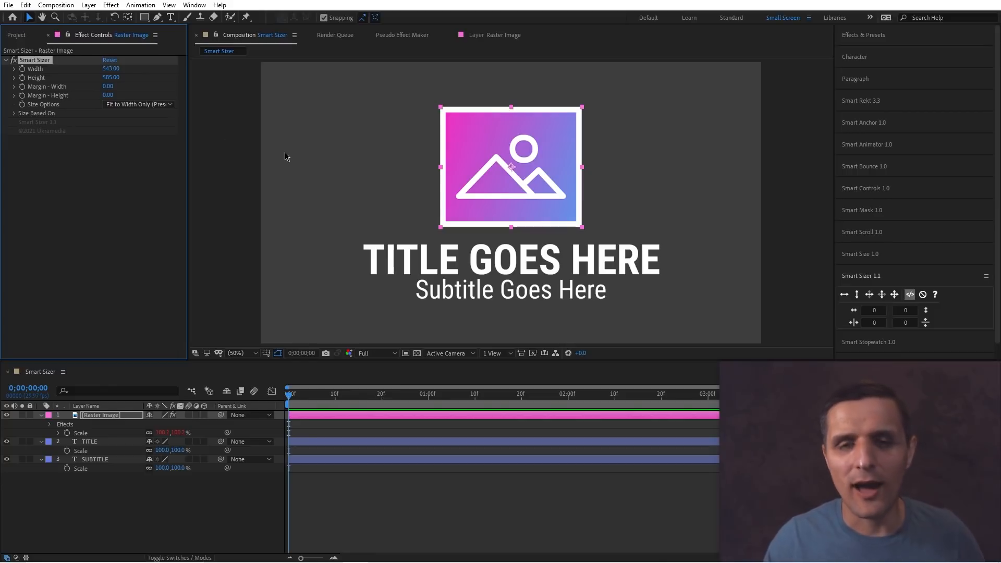
click(525, 186)
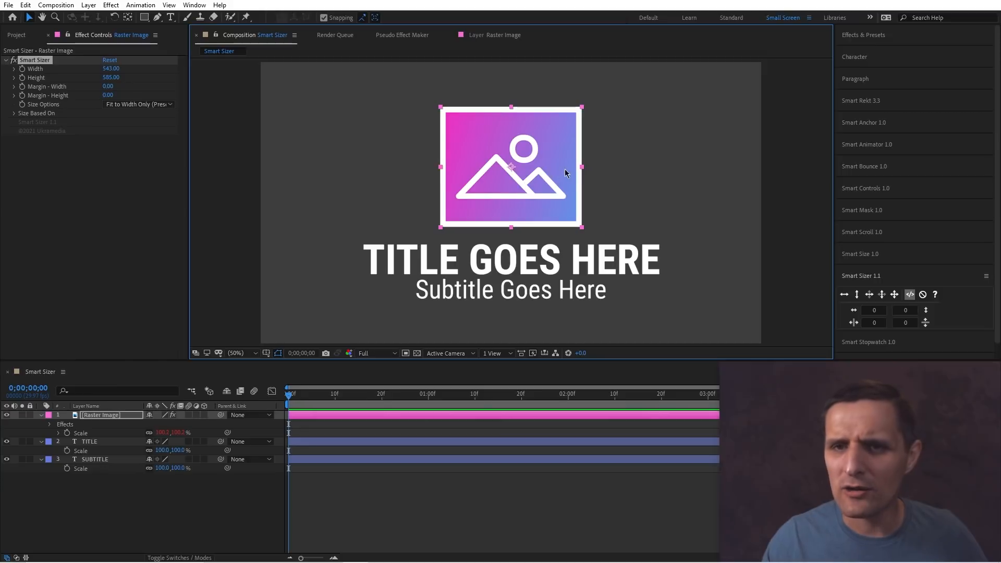
Apply a bottom-center Smart Anchor to the image and scrub its Smart Sizer width to about 613.
click(896, 125)
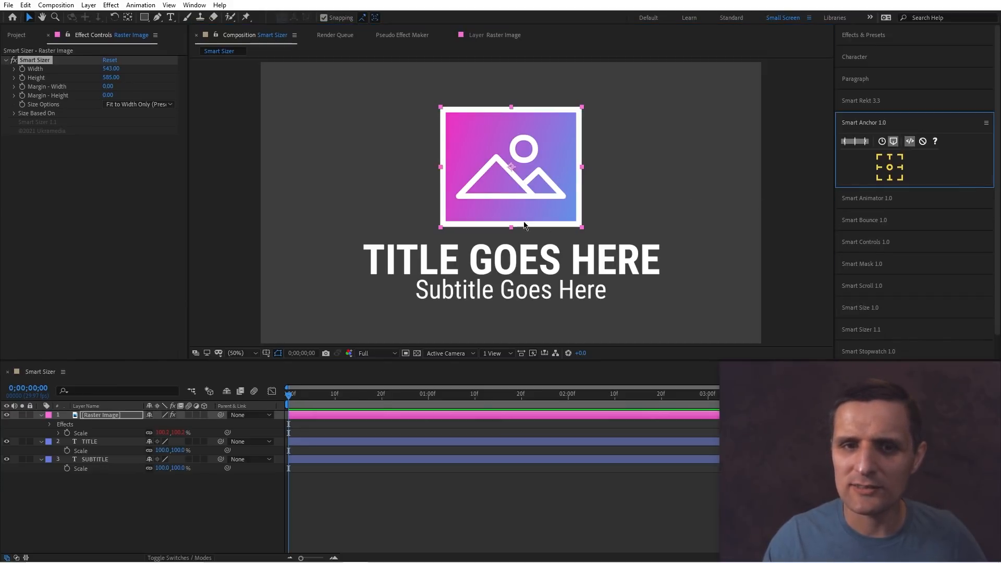
click(890, 177)
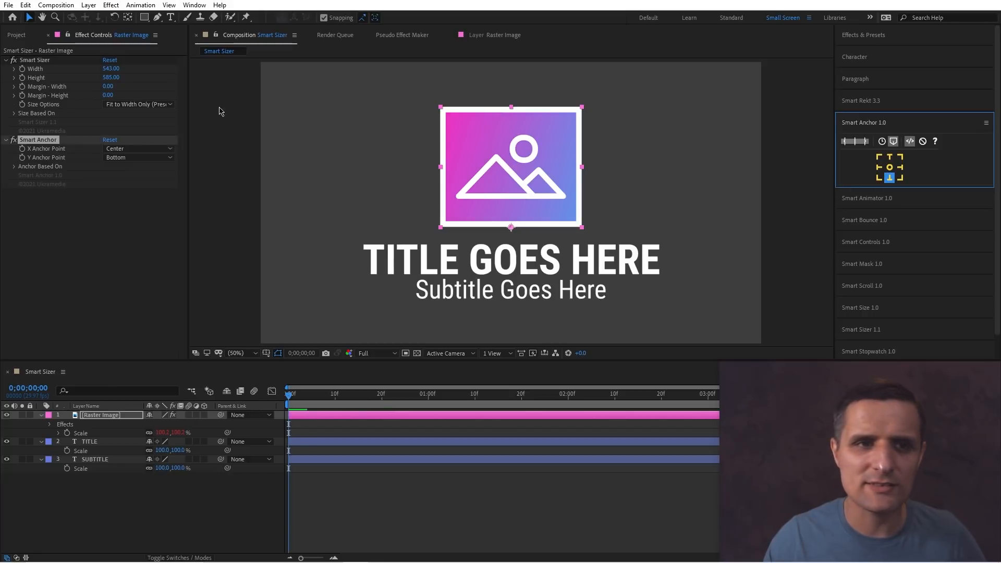
drag(111, 68, 159, 78)
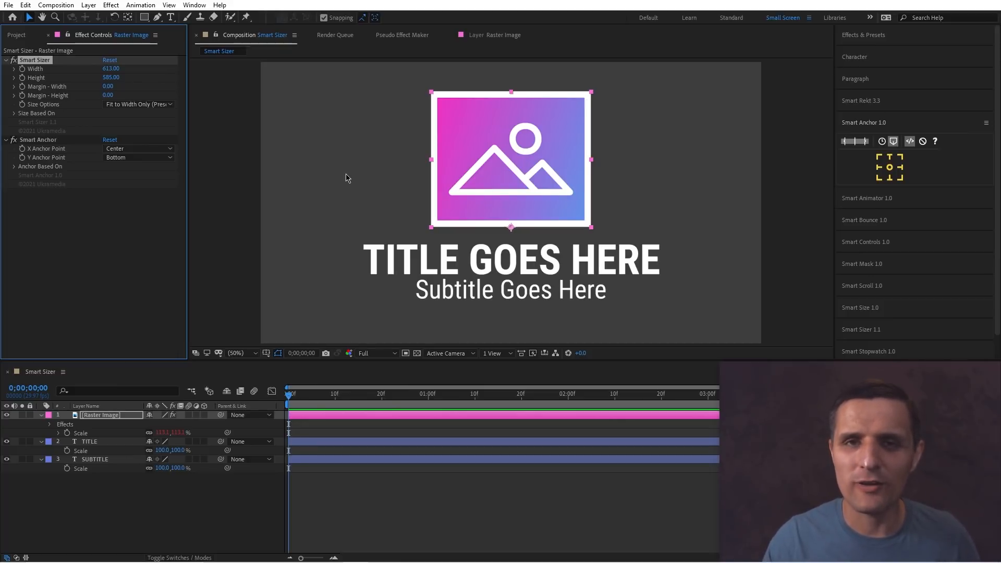
Apply a top-center Smart Anchor to the title layer, test scaling it to 111% and undo that scale.
click(568, 268)
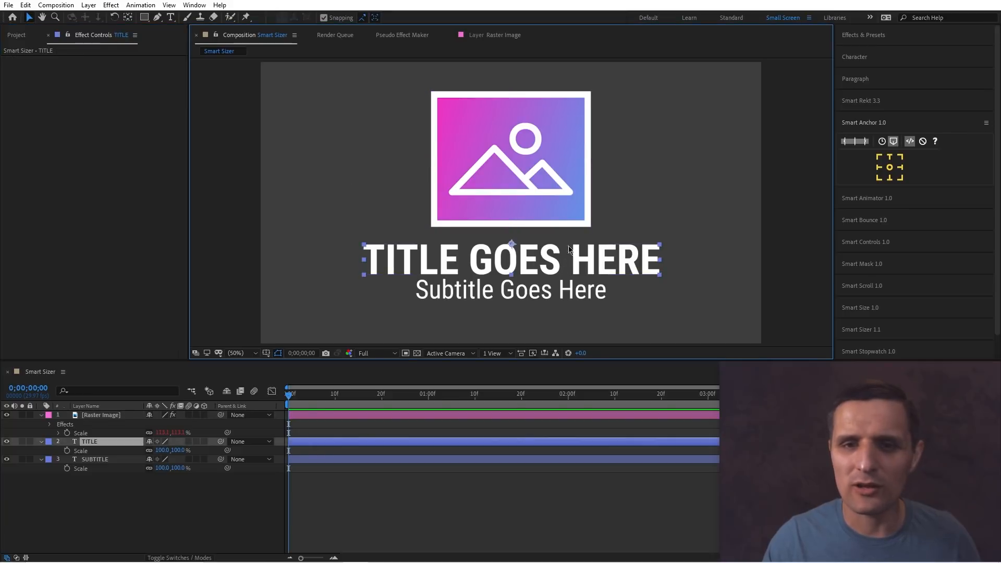
click(889, 156)
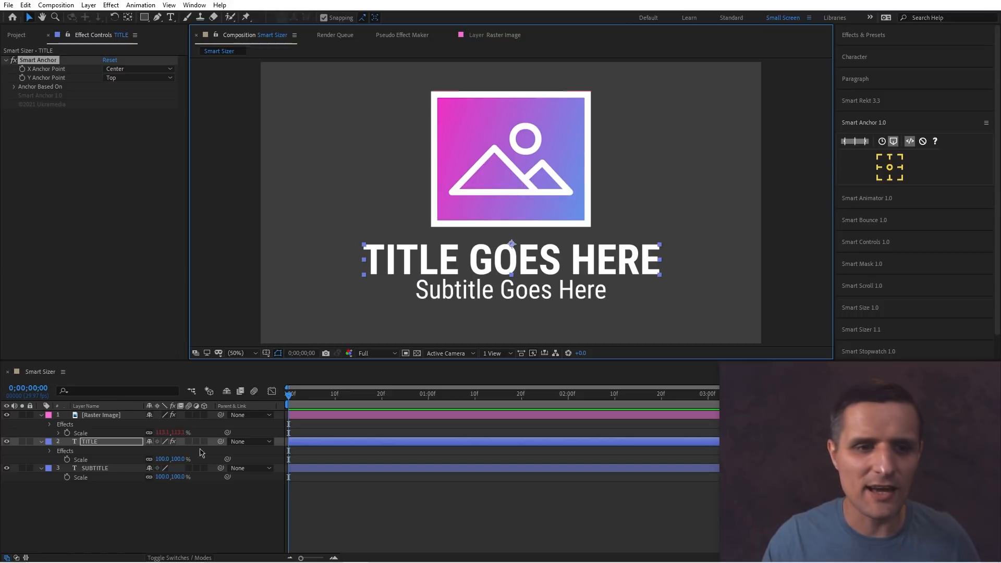
mouse_move(162, 458)
mouse_down()
mouse_move(198, 457)
mouse_move(168, 457)
mouse_up()
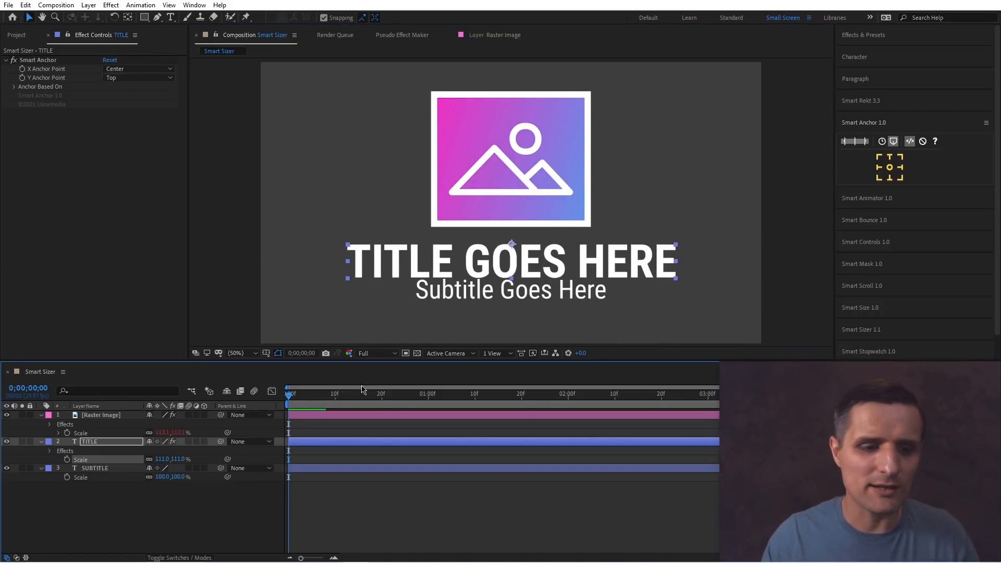
key(ctrl+z)
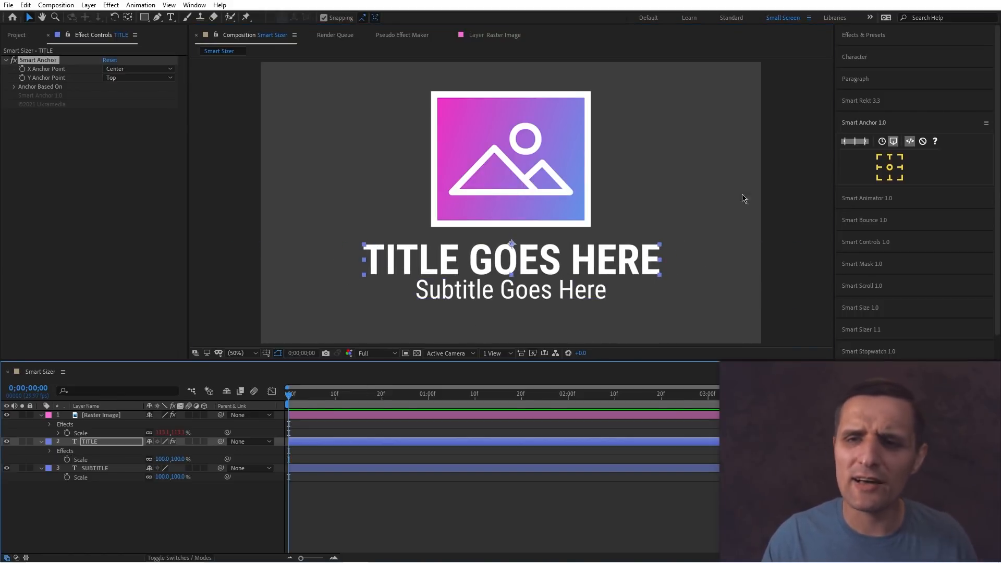
Apply a Smart Sizer fit-to-width limit preserving aspect ratio to the title layer.
click(886, 123)
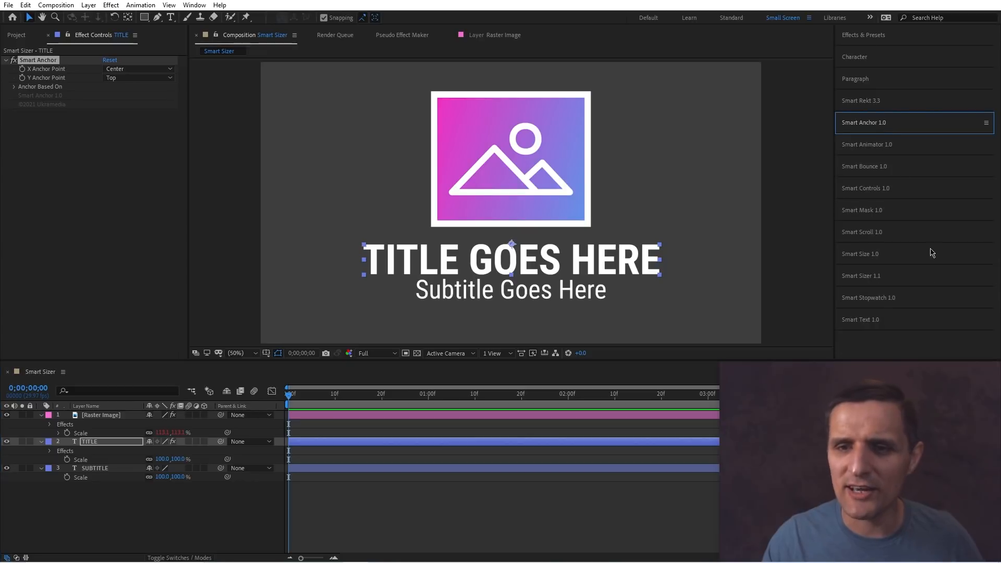
click(879, 277)
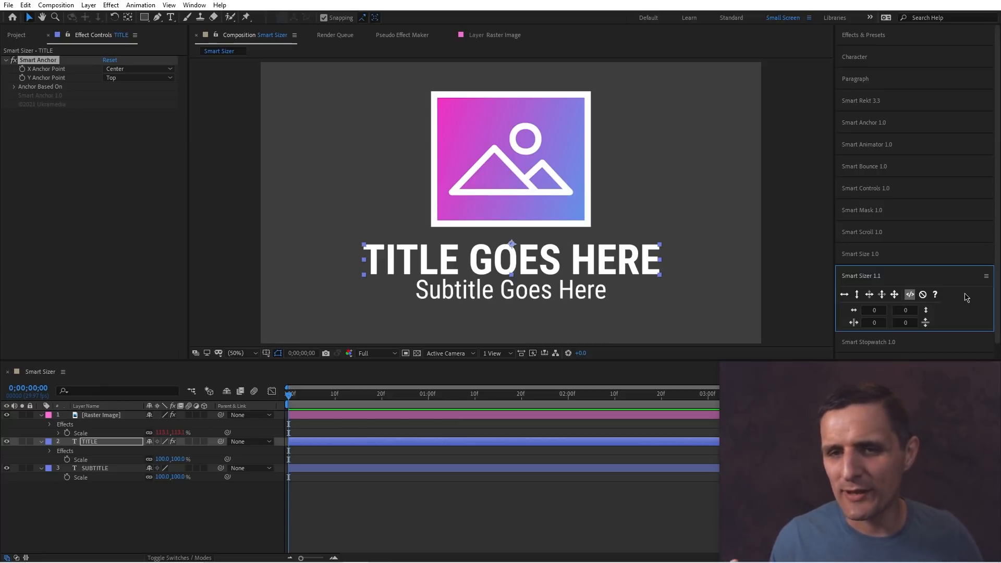
click(640, 270)
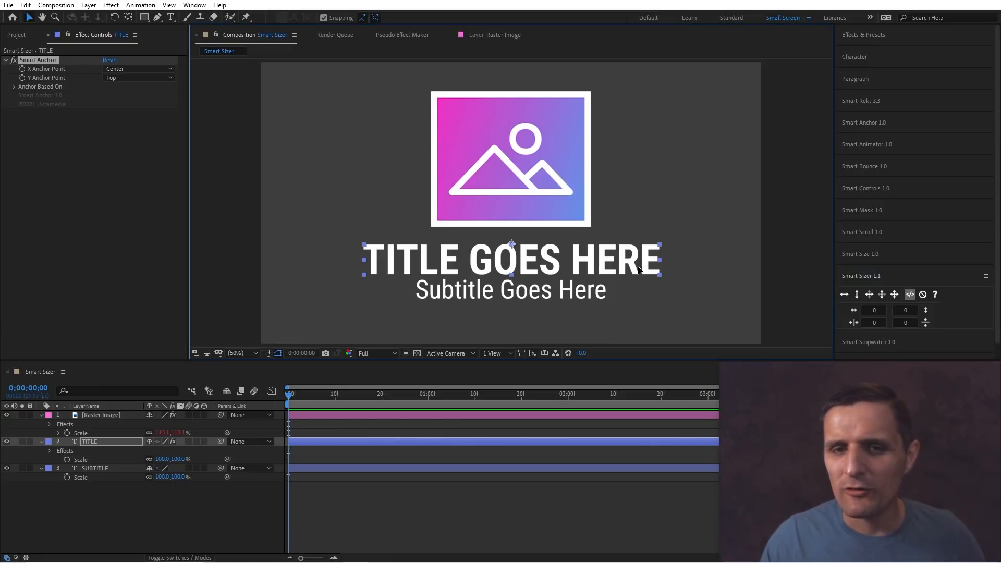
click(869, 295)
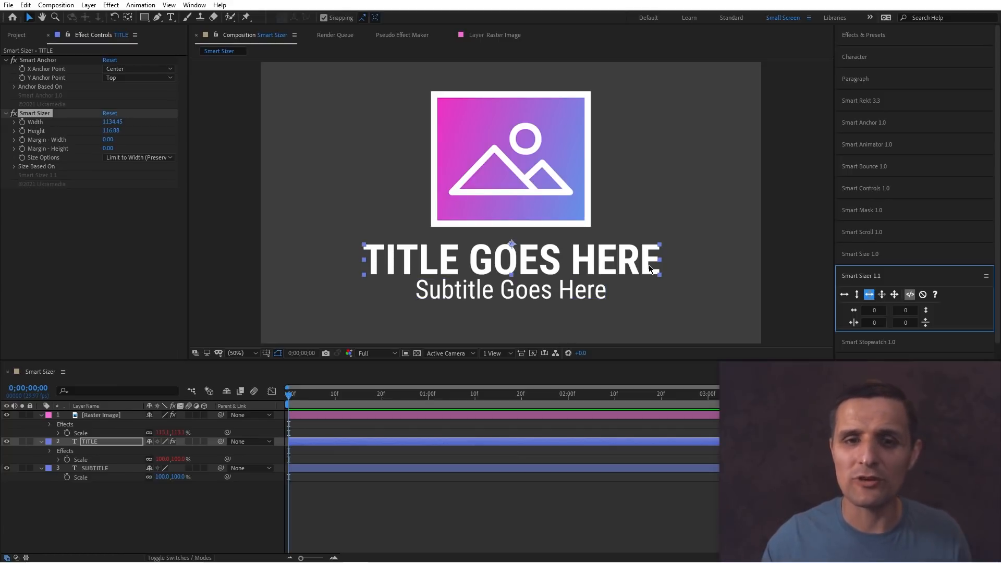
Replace the title text with long placeholder text to test the width limit.
click(628, 256)
double_click(627, 255)
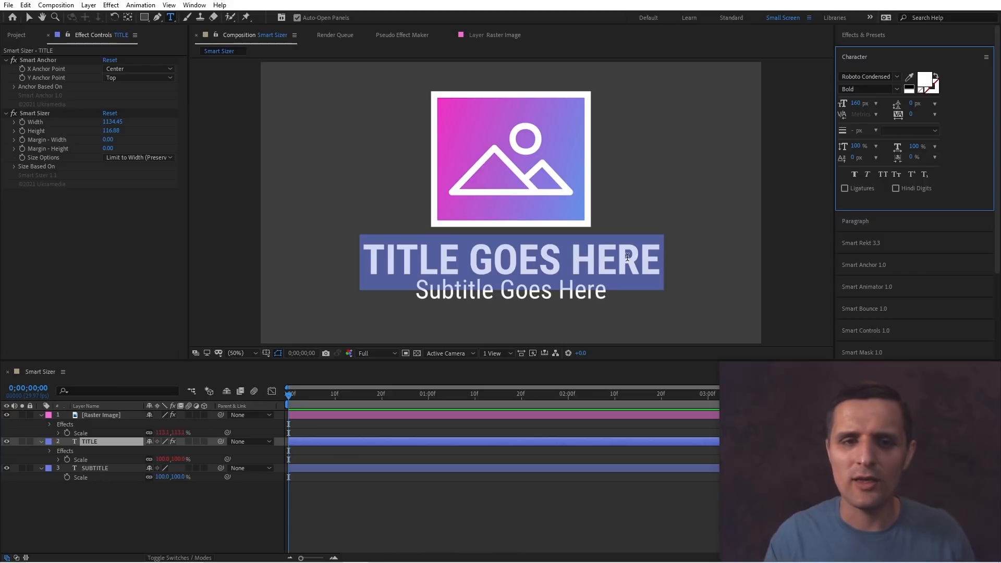
text(sadfsdf)
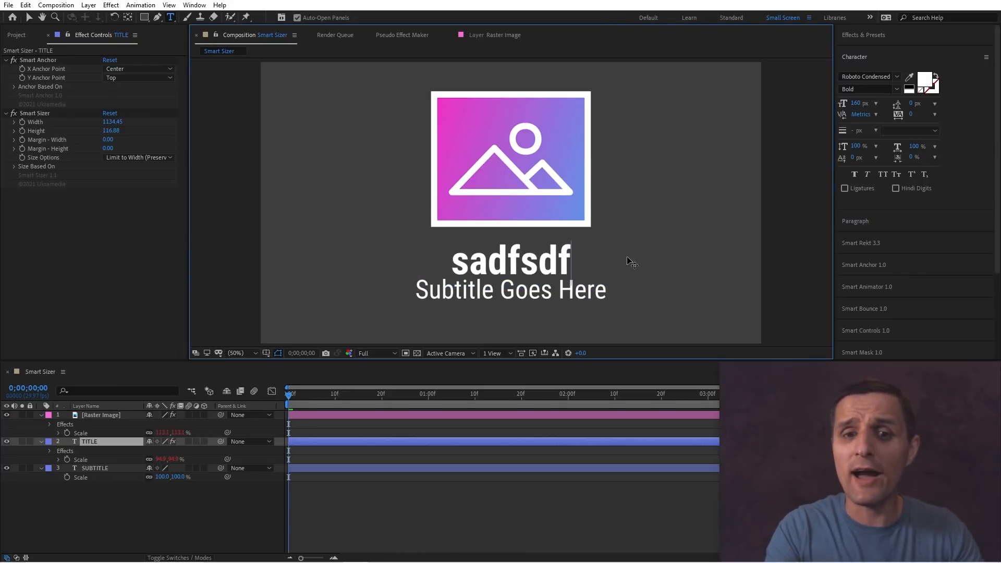
text(assa)
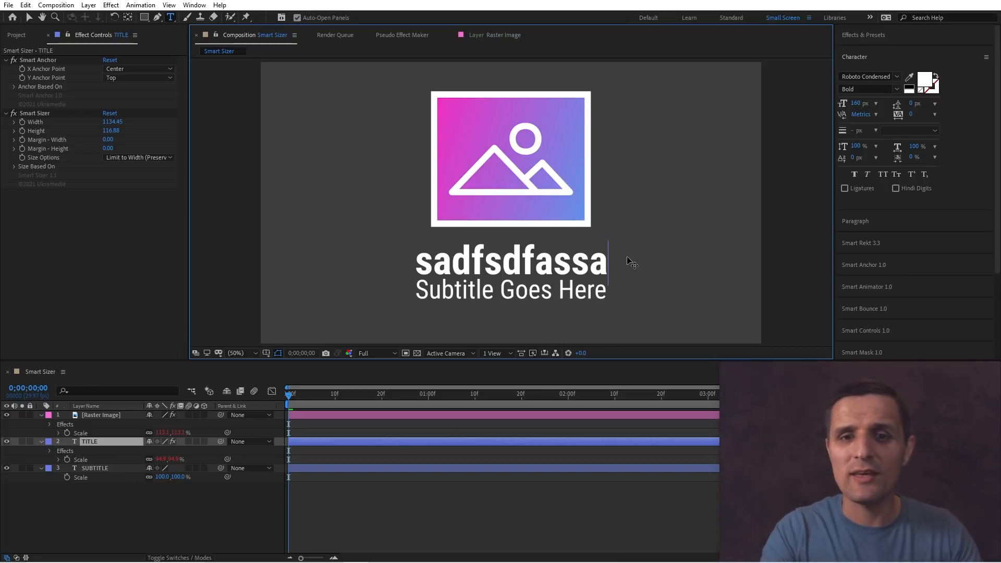
text(safasdfasdfasdfasdf)
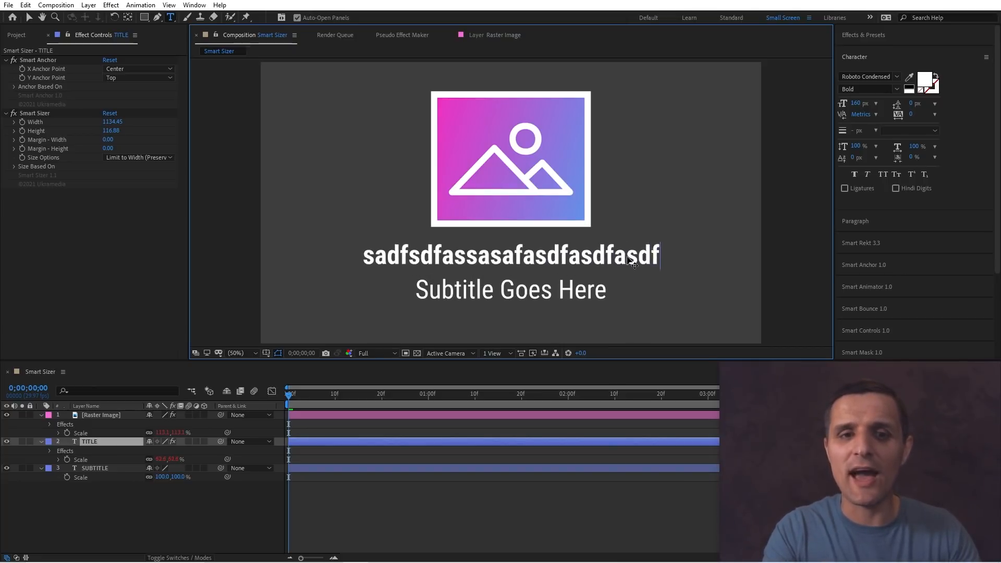
text(asdfasd)
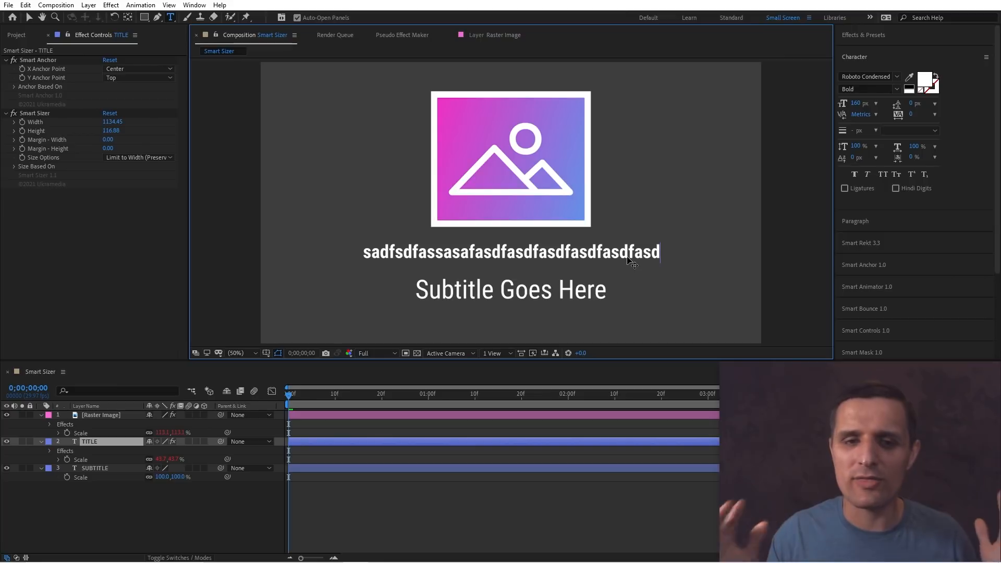
Set the title's Smart Sizer width to 500.
click(114, 441)
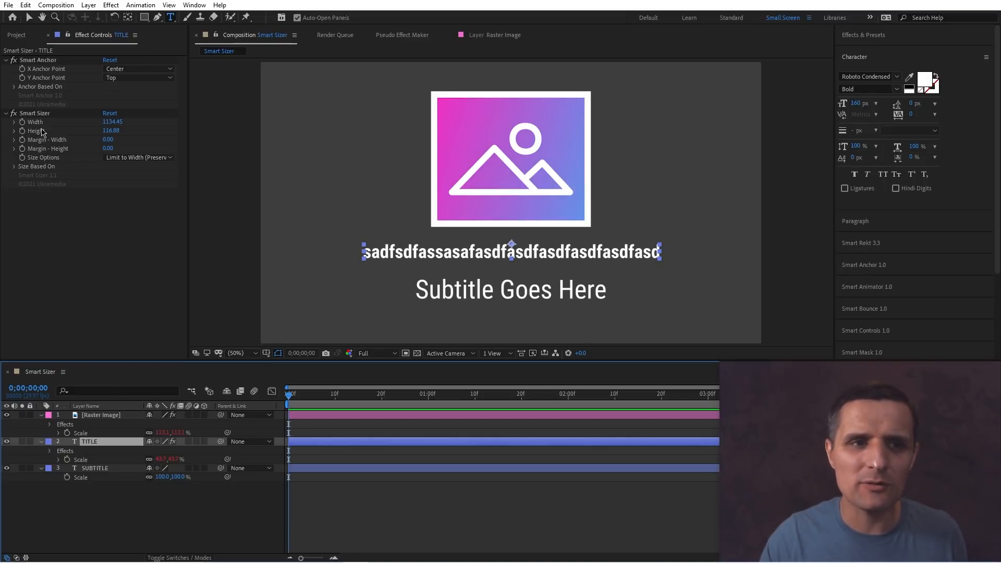
drag(113, 122, 128, 124)
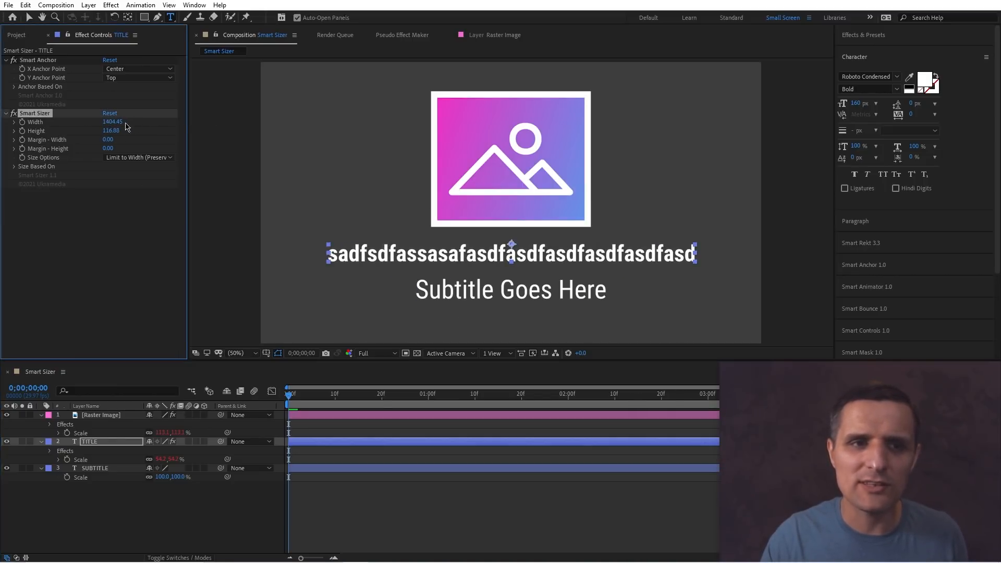
click(117, 122)
text(5)
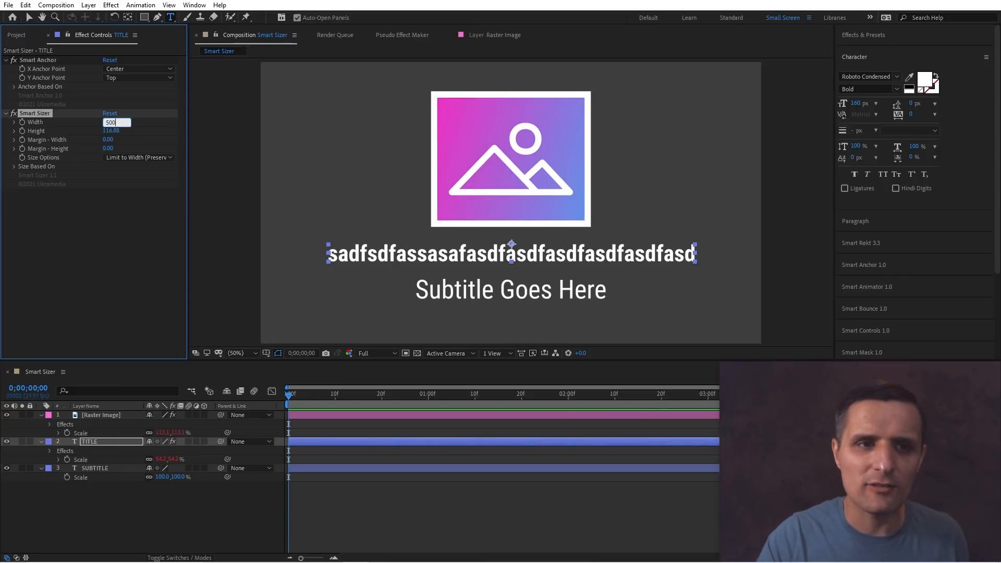
text(00)
key(Return)
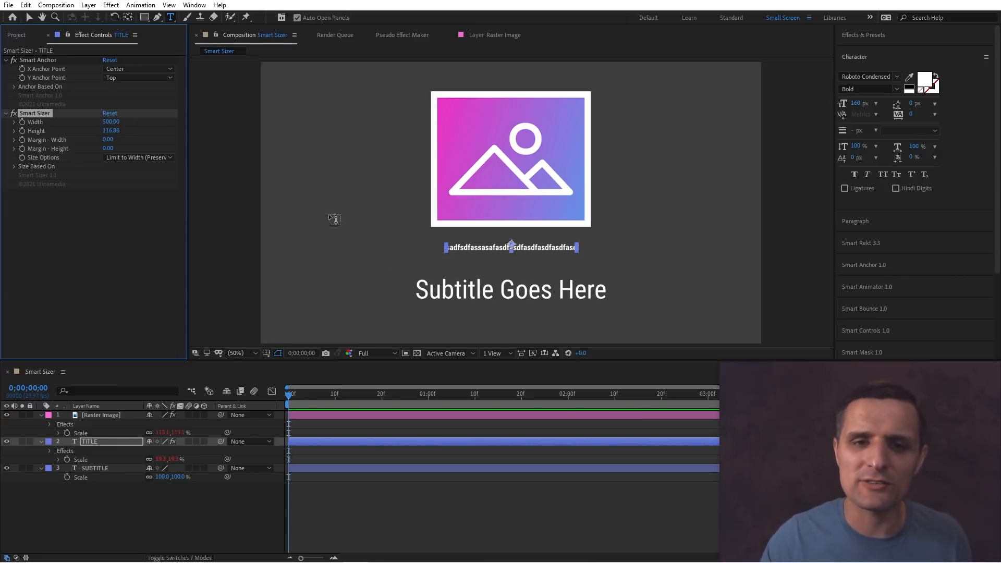
Retype the title as asdfasdfasdfasdfasdfsadf and leave text editing.
double_click(512, 245)
key(BackSpace)
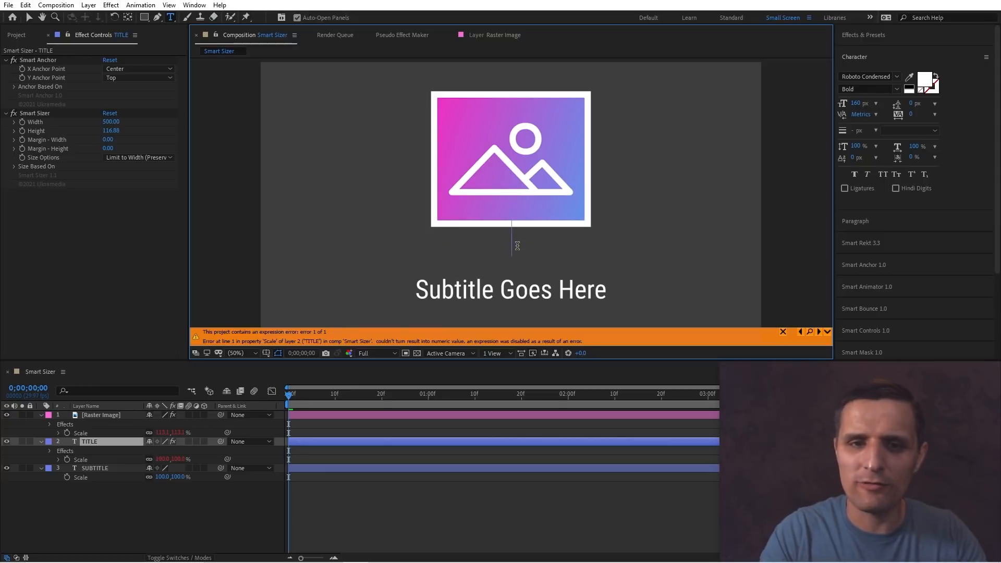
text(asdfasdfasd)
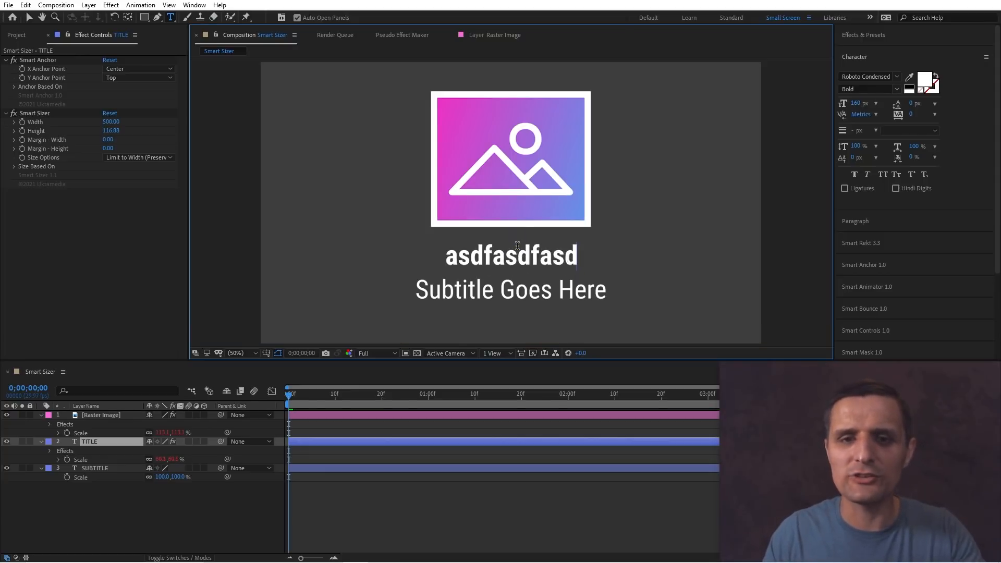
text(fasdfasdfsadf)
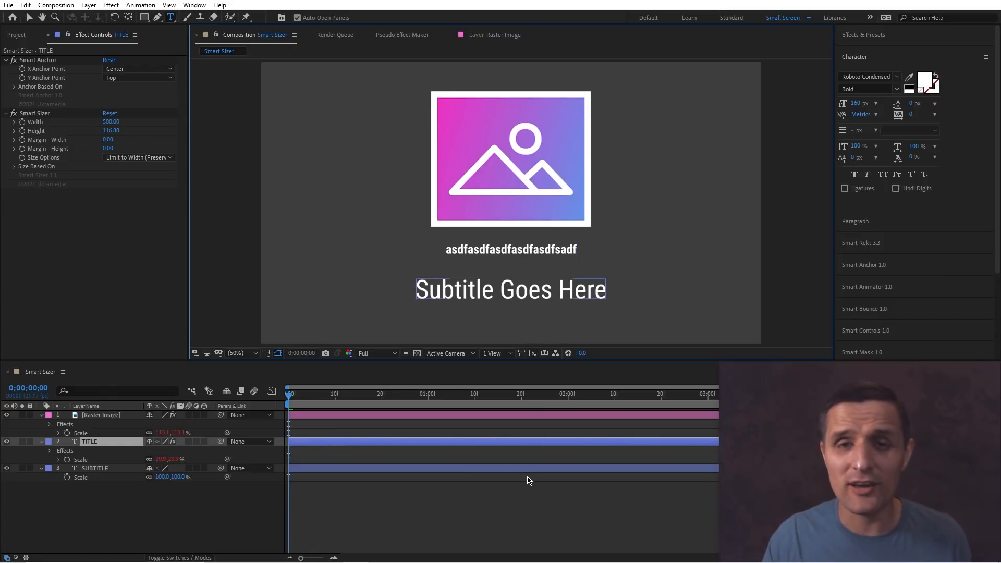
click(496, 502)
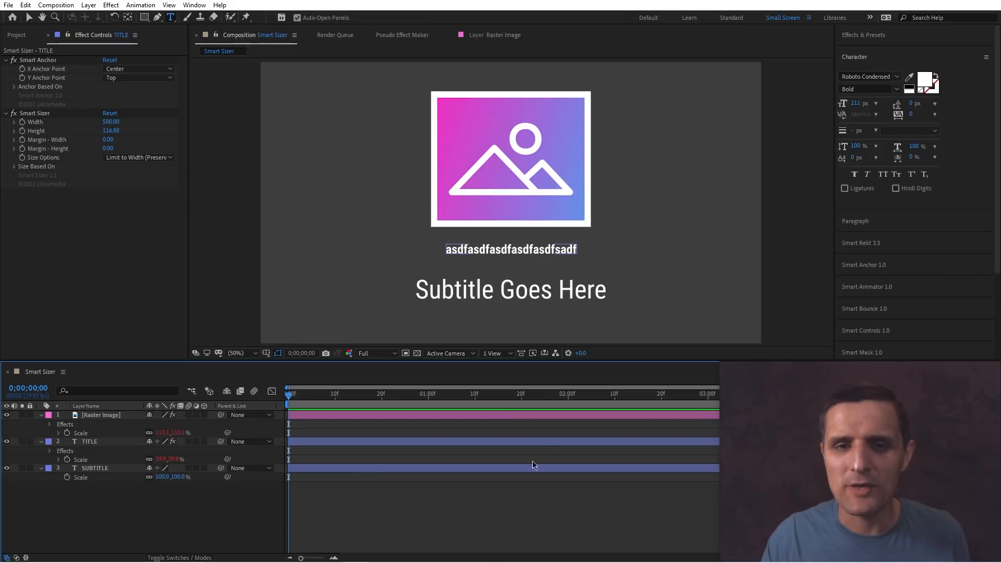
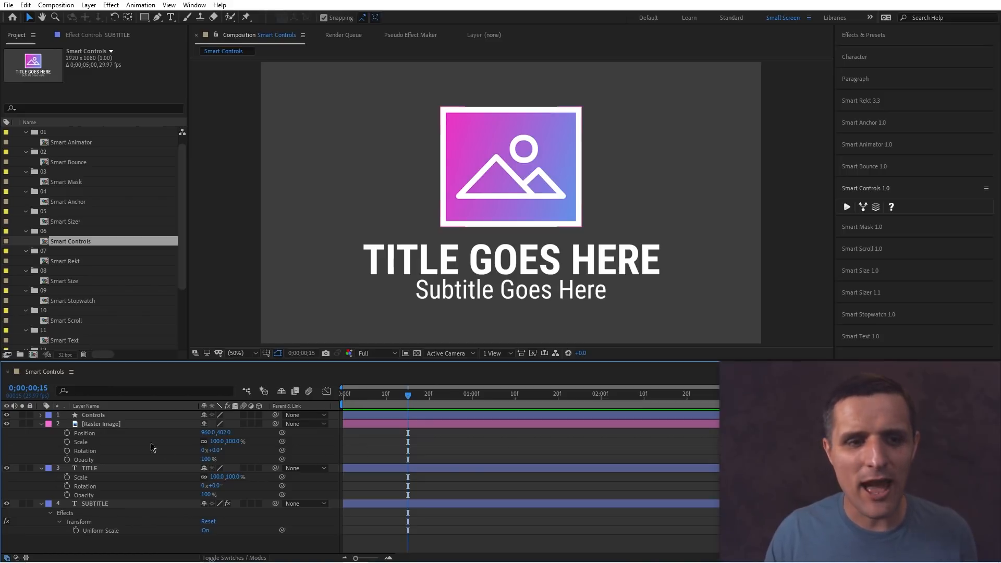
Separate the image layer's Position into X and Y dimensions, then rejoin them.
click(94, 437)
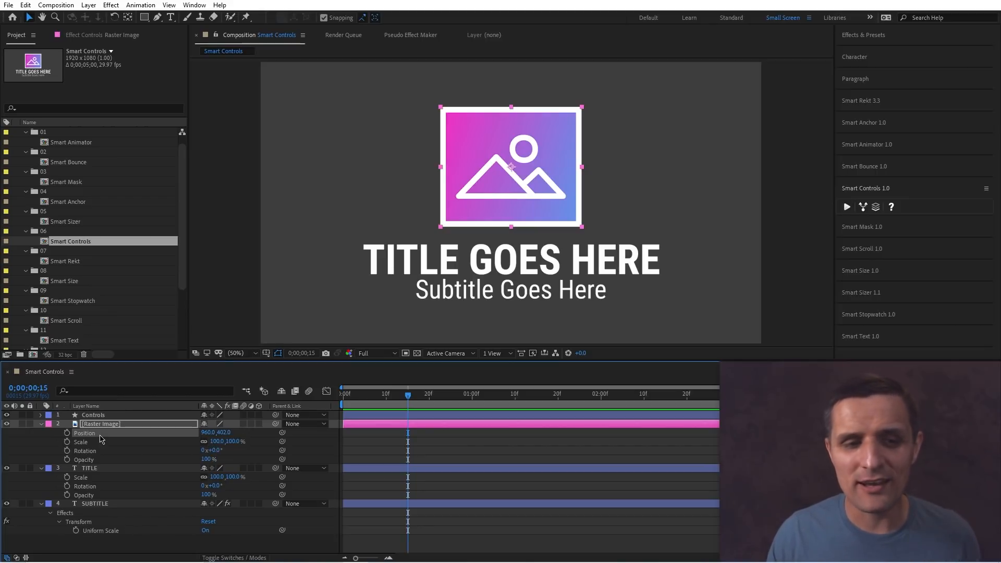
right_click(98, 439)
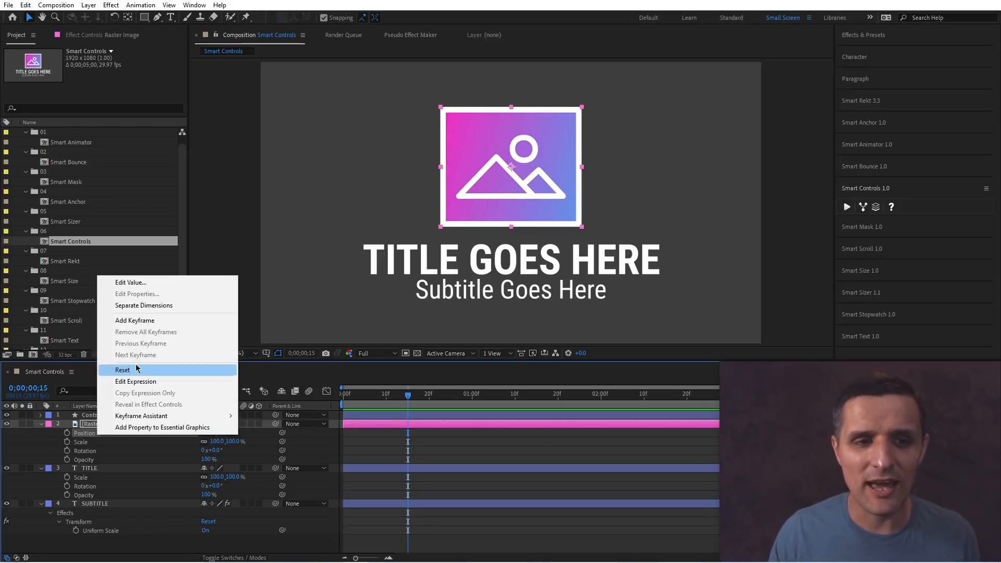
click(167, 307)
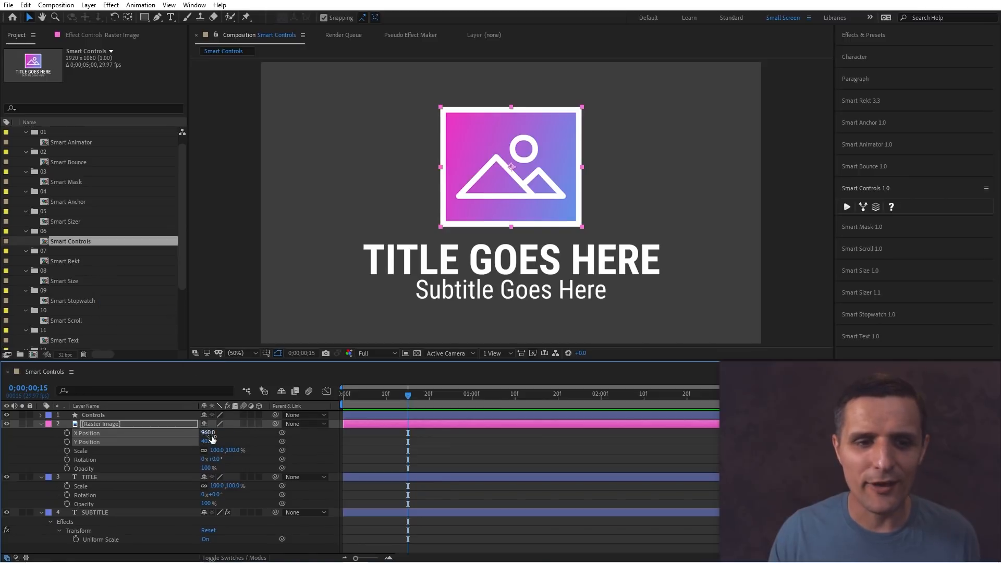
right_click(125, 443)
click(172, 308)
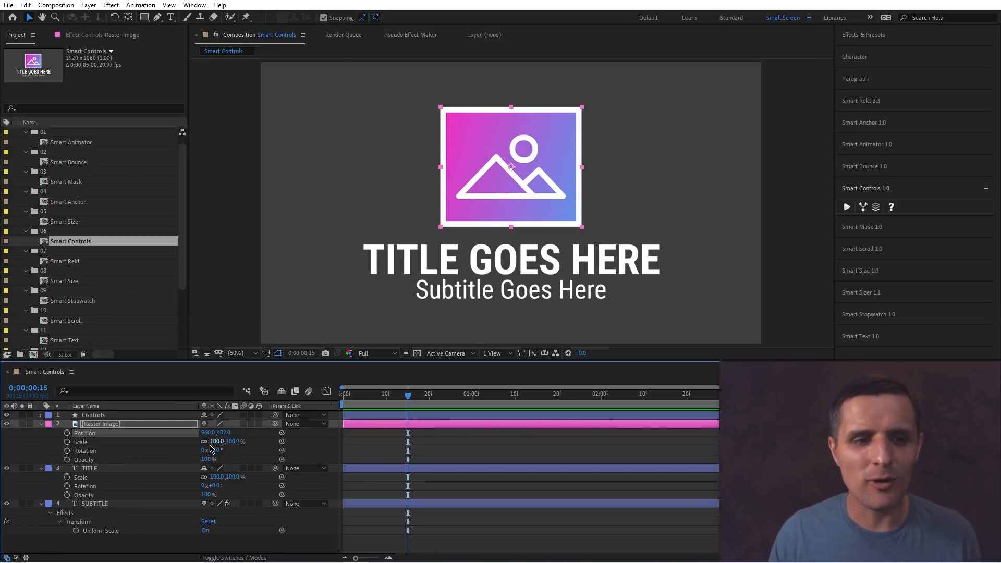
Check whether the image layer's Scale property offers separate dimensions.
click(98, 443)
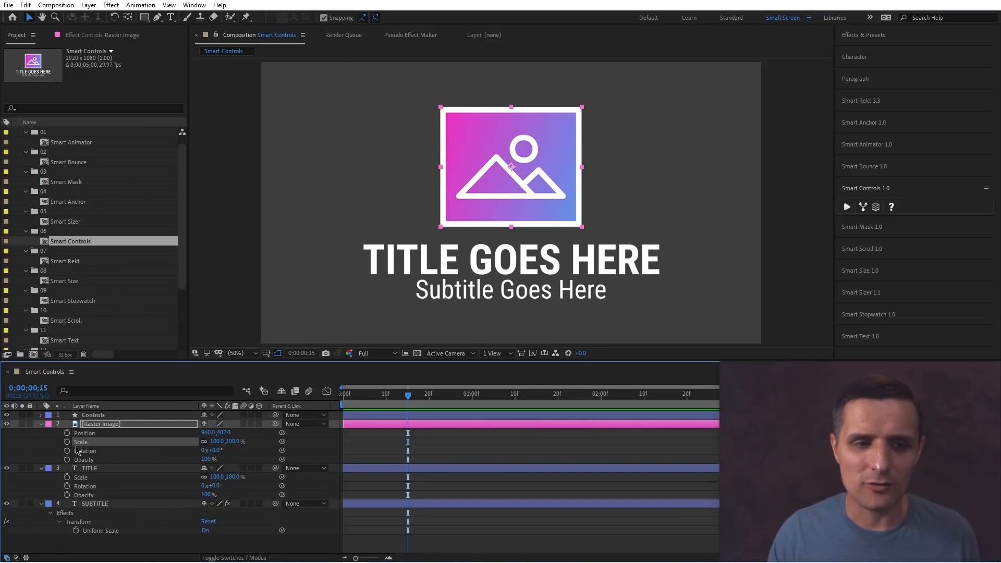
click(215, 441)
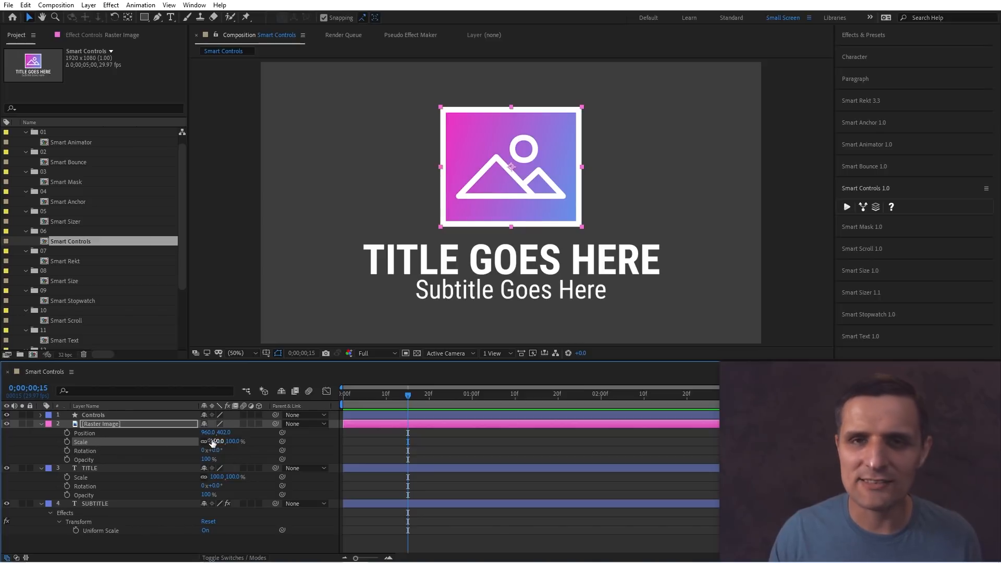
right_click(114, 445)
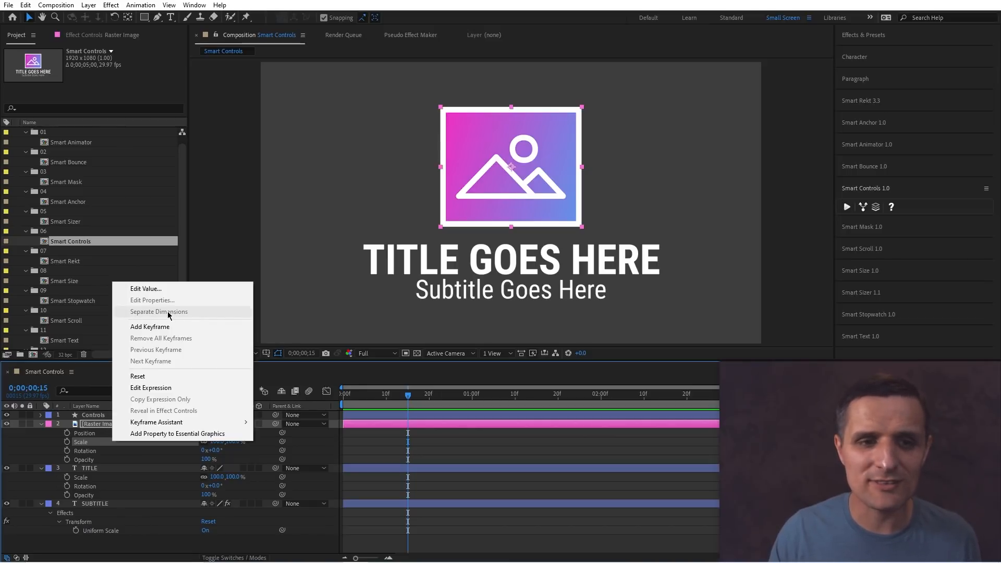
click(307, 442)
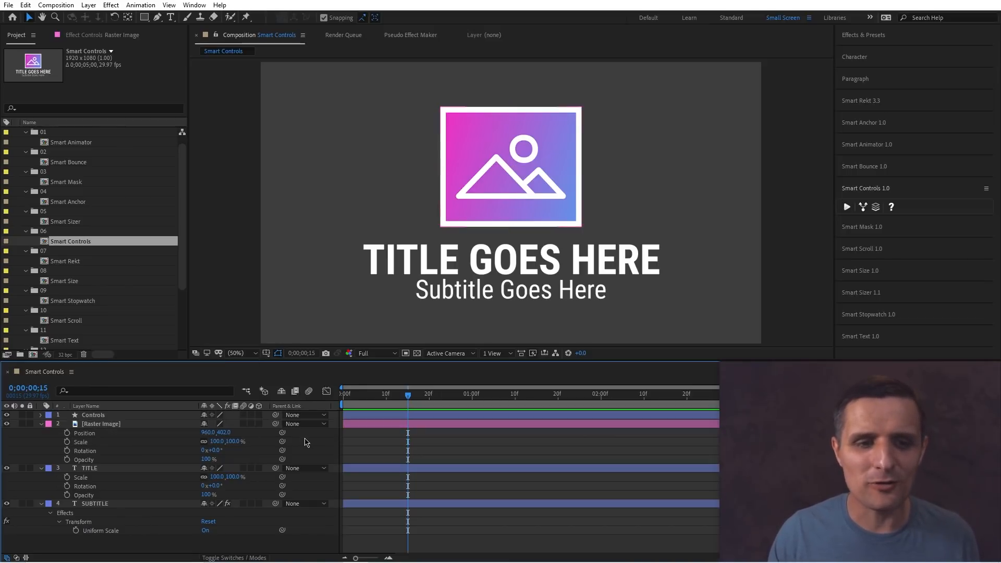
click(134, 430)
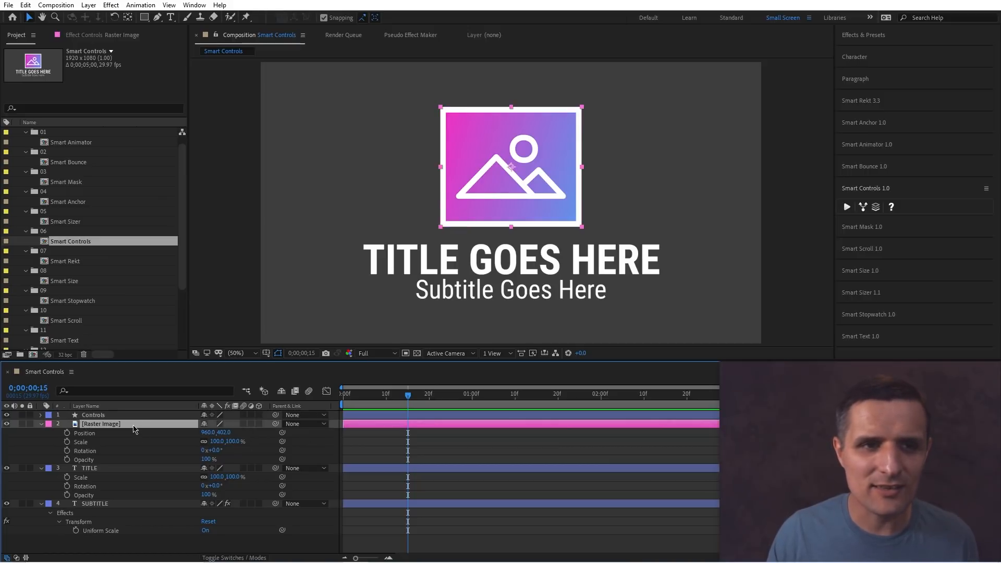
Add a Slider Control effect to the image layer and rename it X.
click(94, 35)
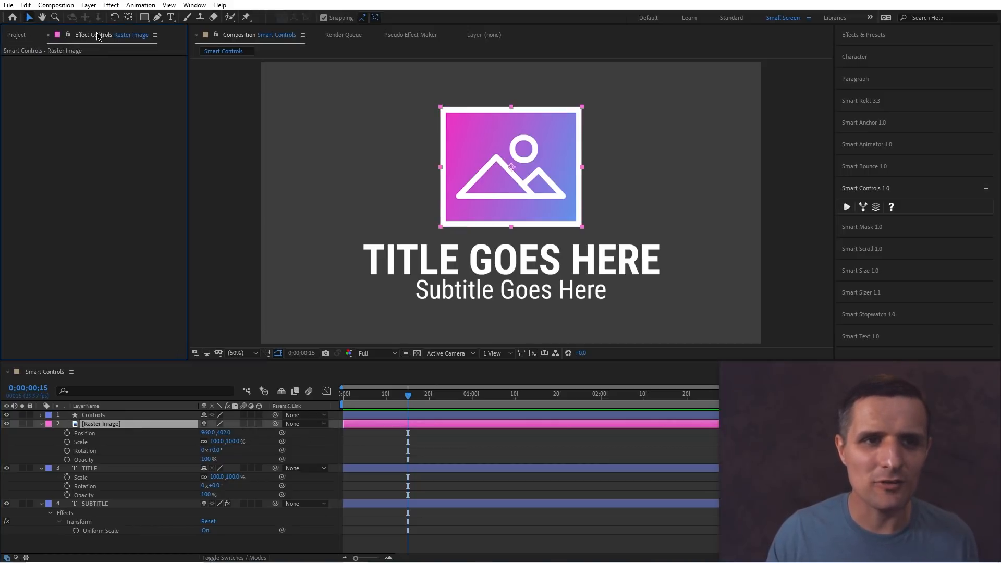
right_click(75, 129)
mouse_move(133, 263)
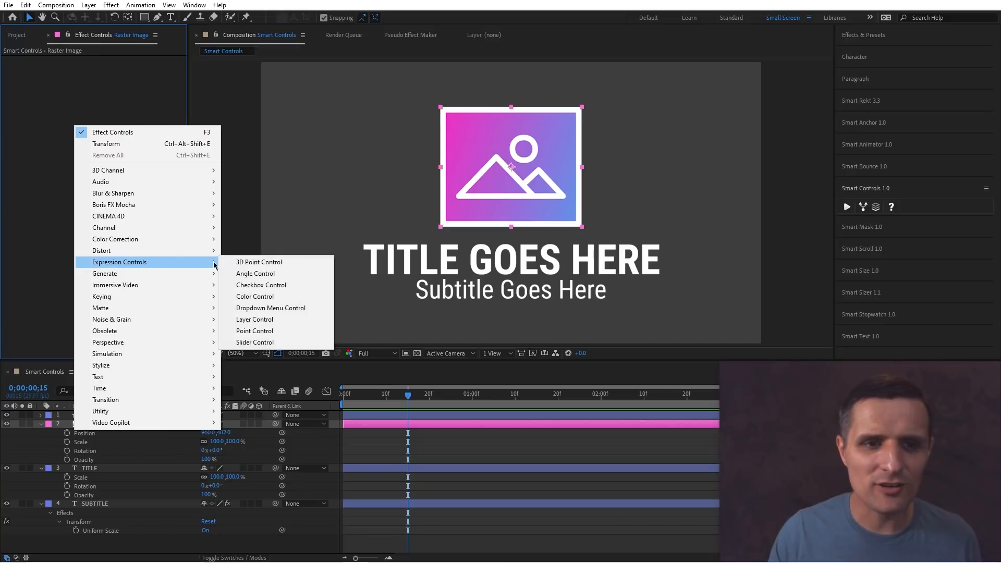
click(254, 342)
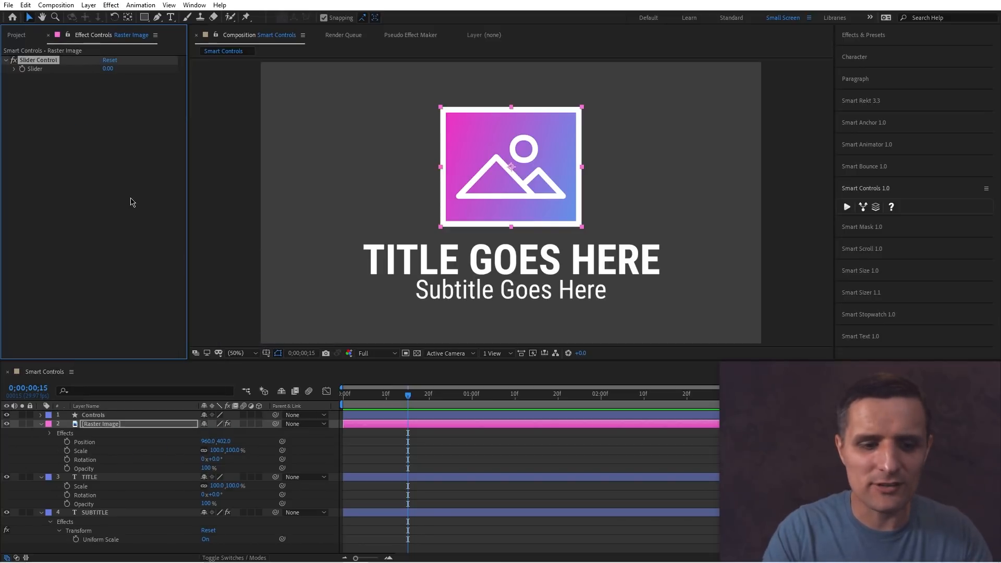
key(Return)
text(X)
key(Return)
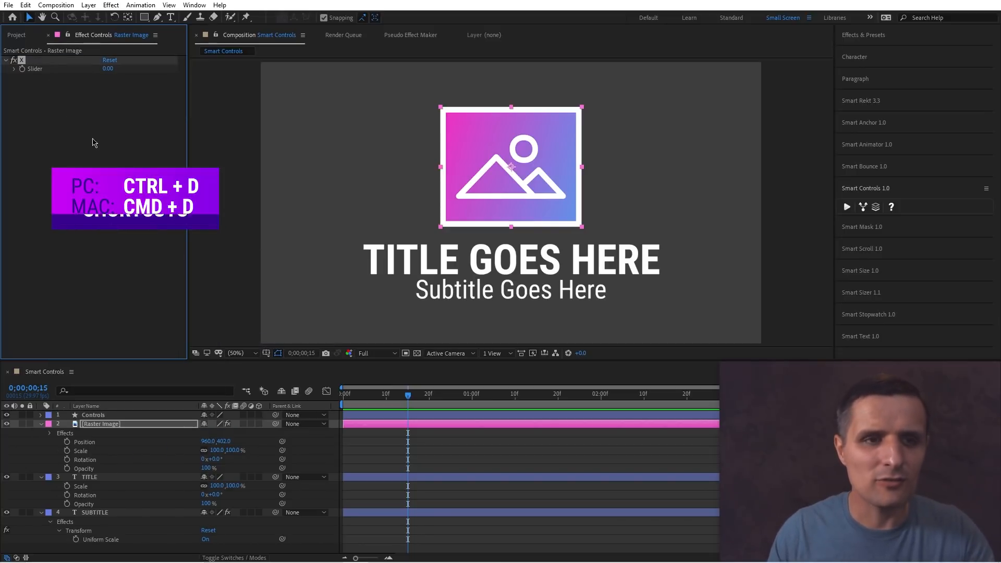
Duplicate the X slider and rename the copy Y.
key(ctrl+d)
key(Return)
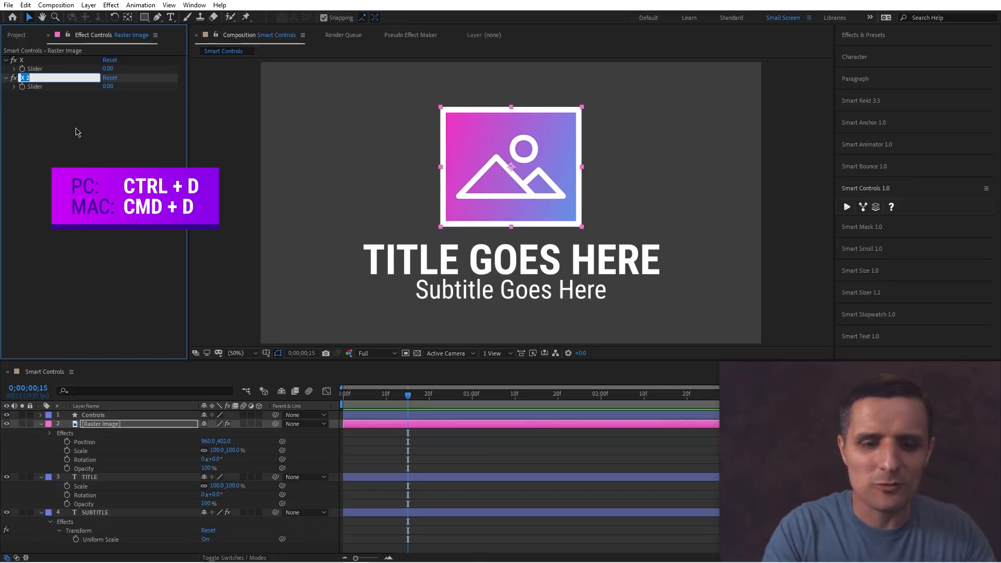
text(Y)
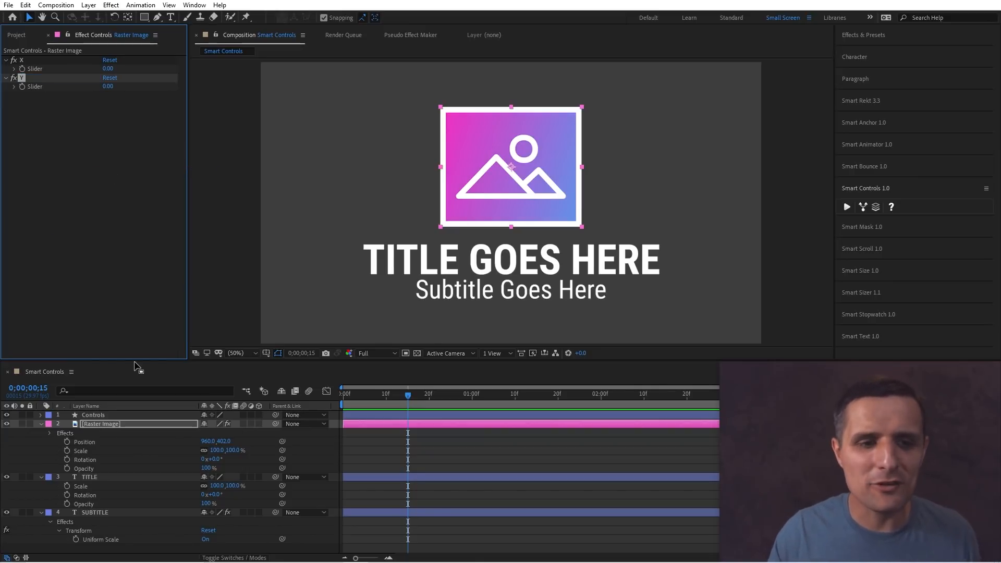
Add an expression to the image layer's Scale starting with x = effect("X")("Slider").value;.
click(118, 451)
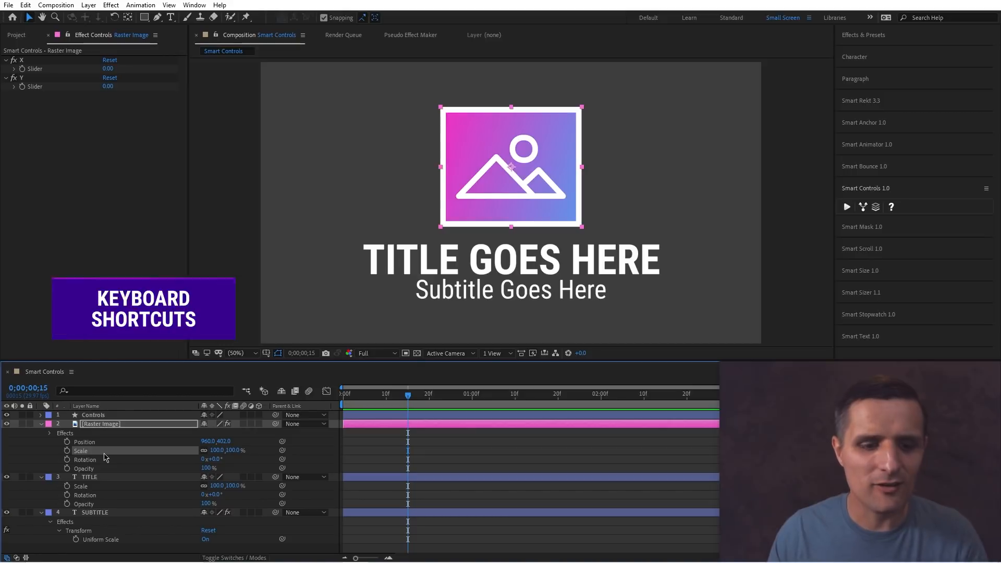
alt+click(67, 451)
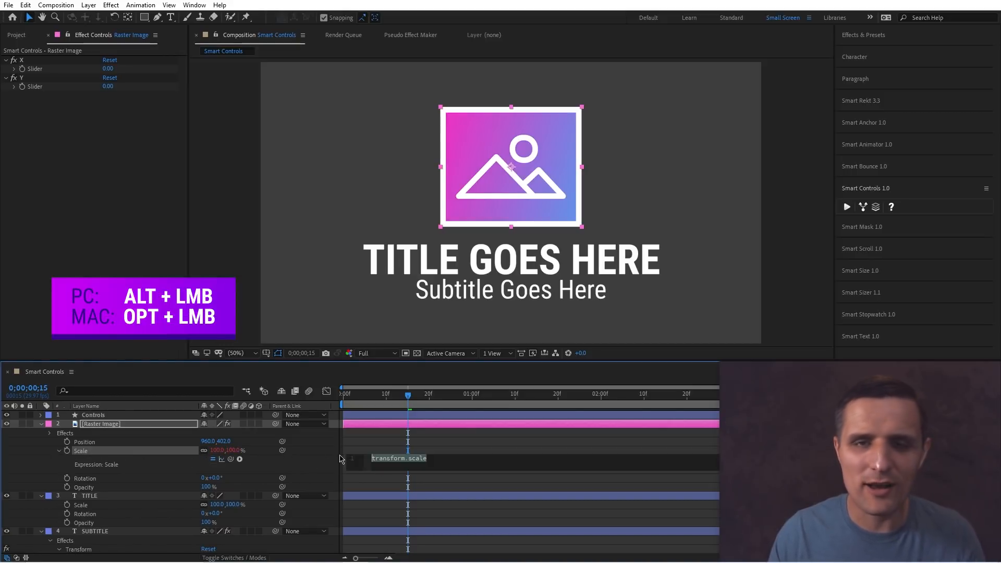
text(x =)
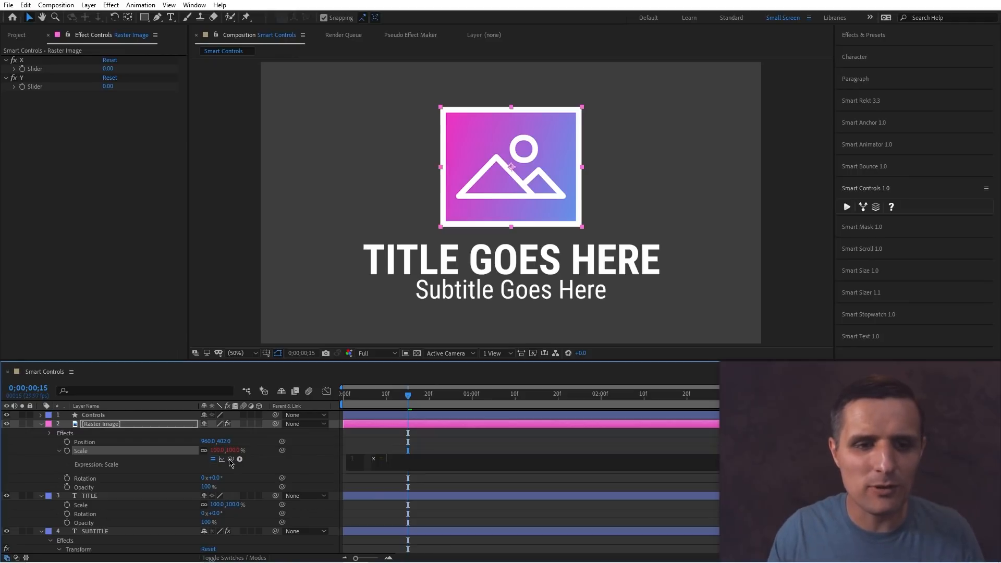
drag(230, 459, 32, 68)
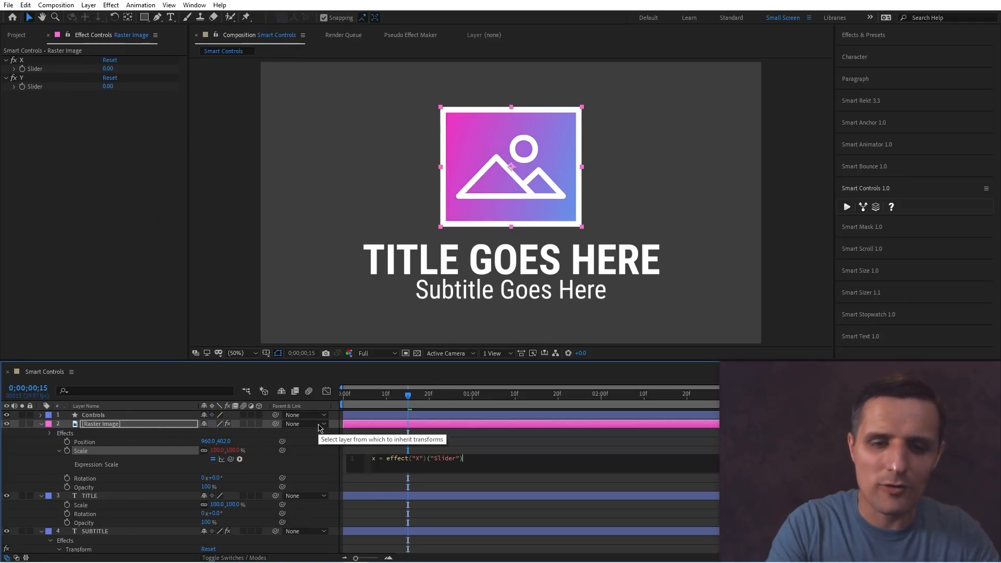
text(.value;)
key(Return)
text(y =)
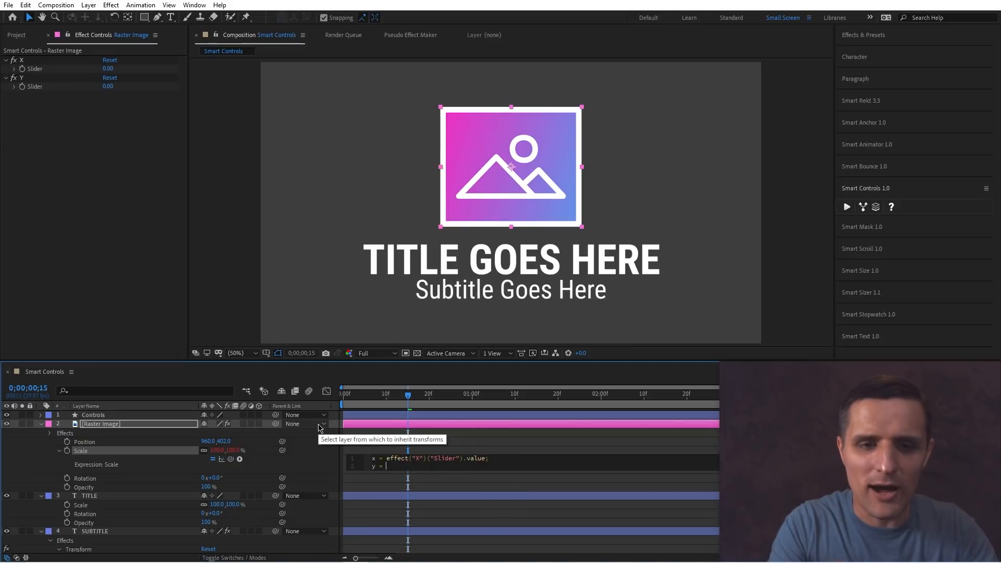
Finish the Scale expression with y = effect("Y")("Slider").value; and [x, y], and apply it.
drag(239, 458, 35, 87)
text(.)
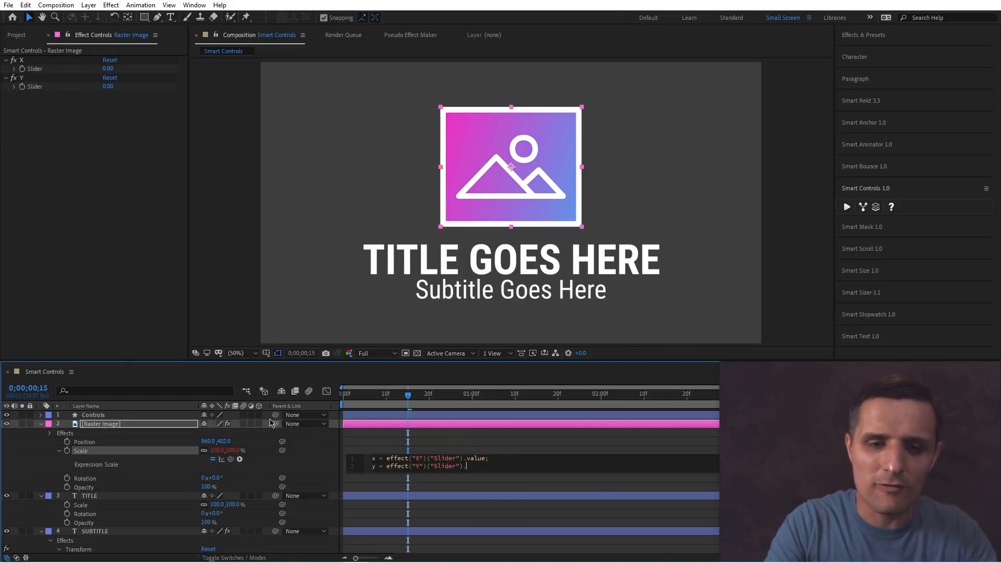
text(value;)
key(Return)
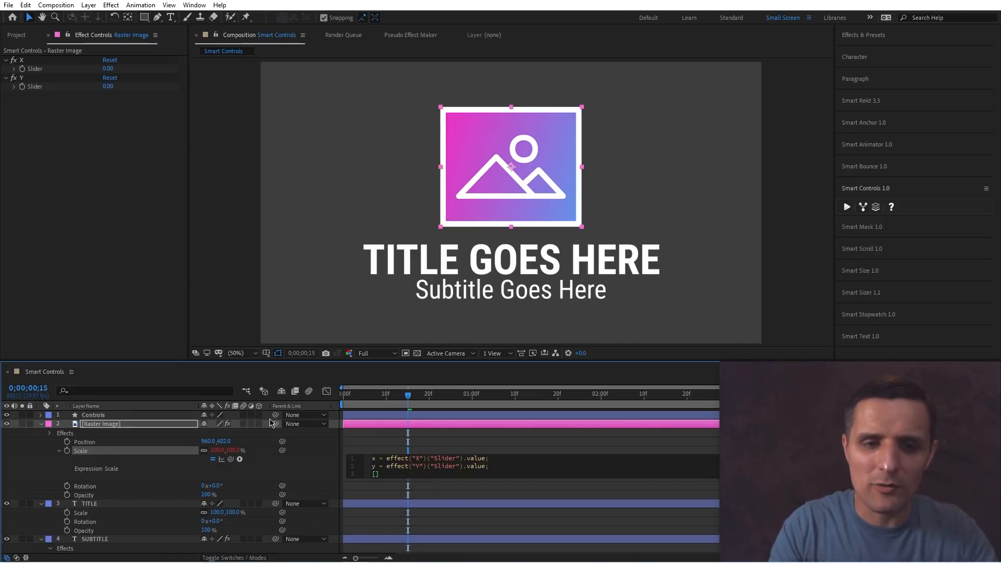
text([x, y)
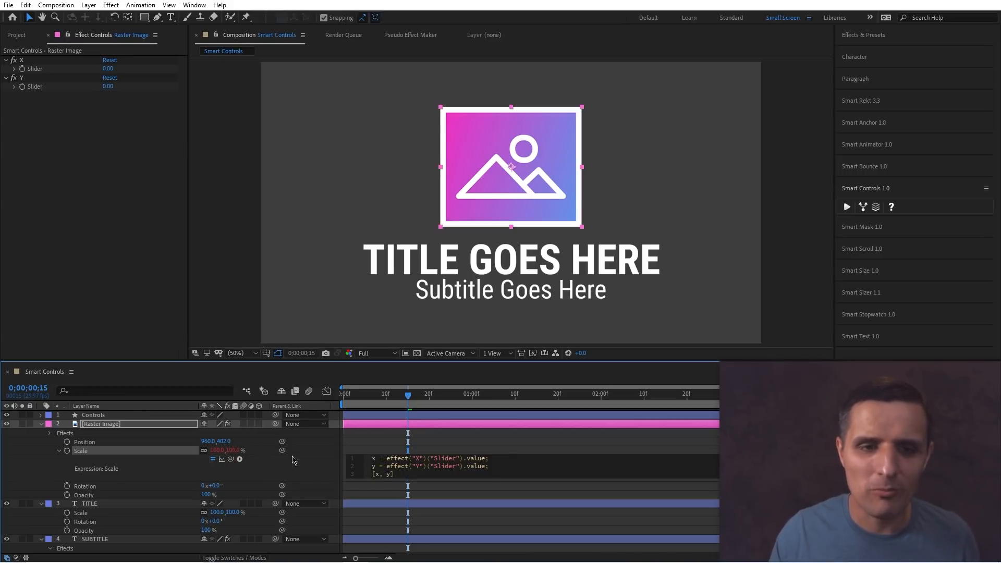
click(326, 464)
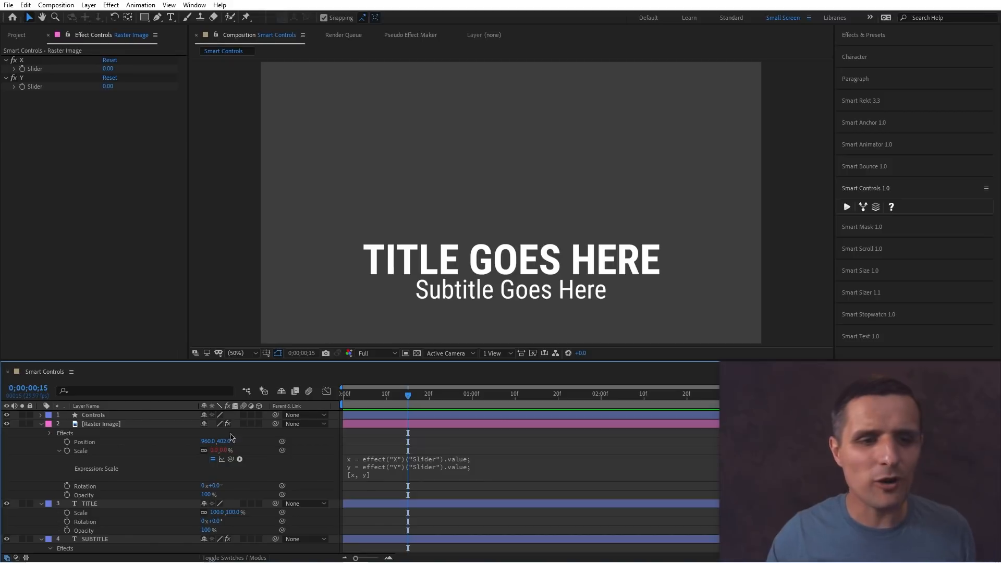
Set the X slider to about 169 and the Y slider to about 93 to stretch the image.
click(125, 425)
drag(107, 68, 194, 68)
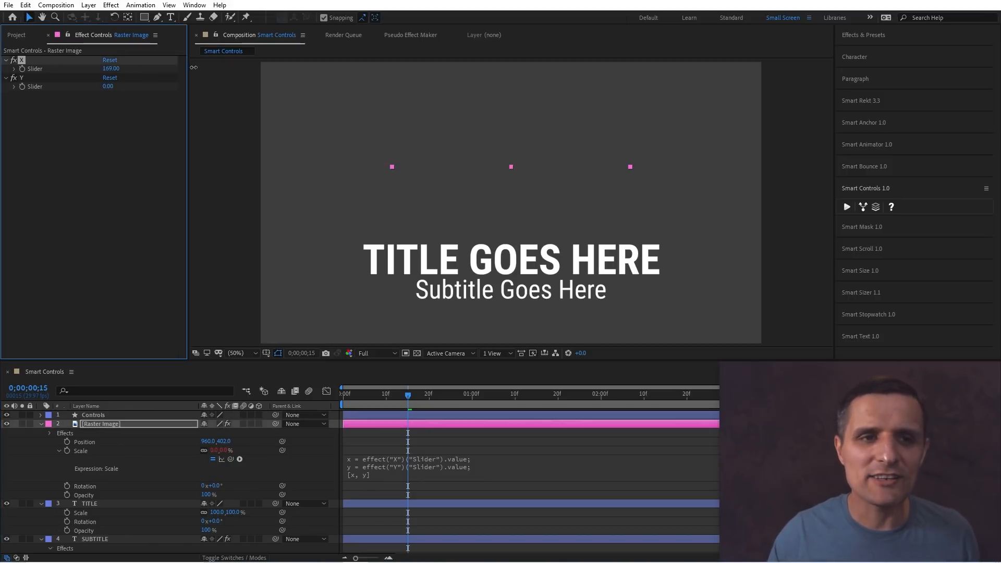
drag(108, 86, 154, 86)
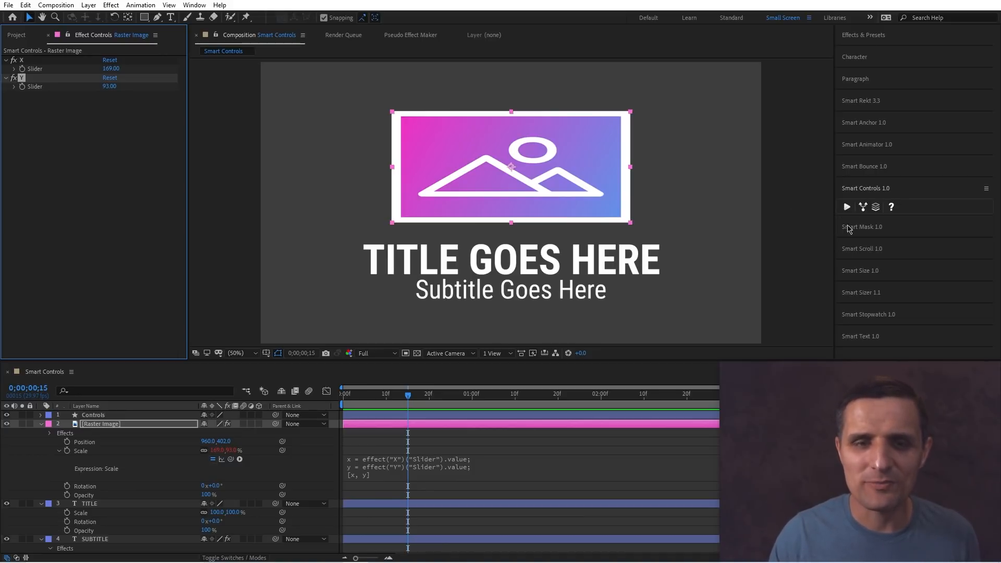
click(327, 478)
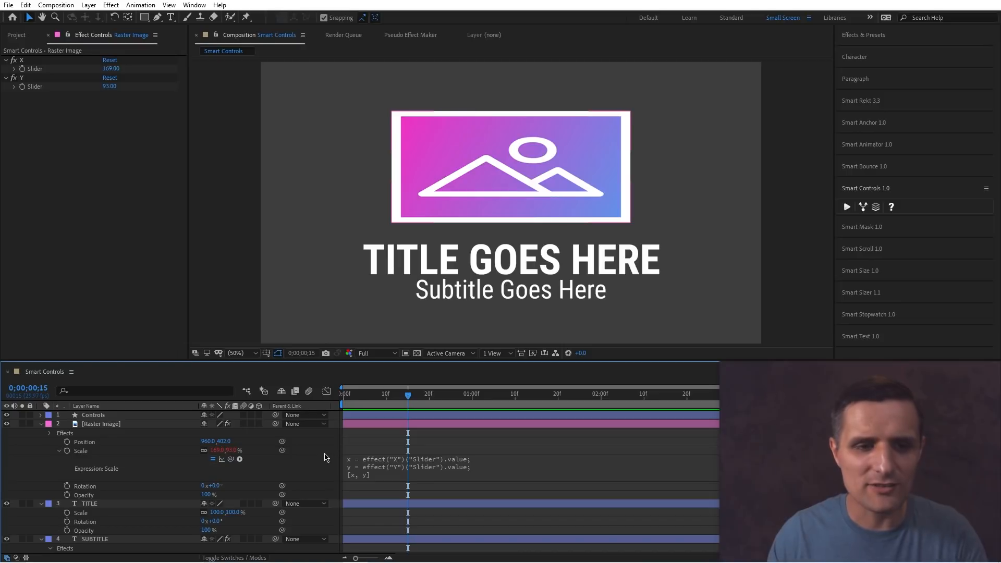
Undo the slider changes, the Scale expression and the added slider controls.
key(ctrl+z)
key(ctrl+z)
key(ctrl+z)
key(ctrl+z)
key(ctrl+z)
key(ctrl+z)
key(ctrl+z)
key(ctrl+z)
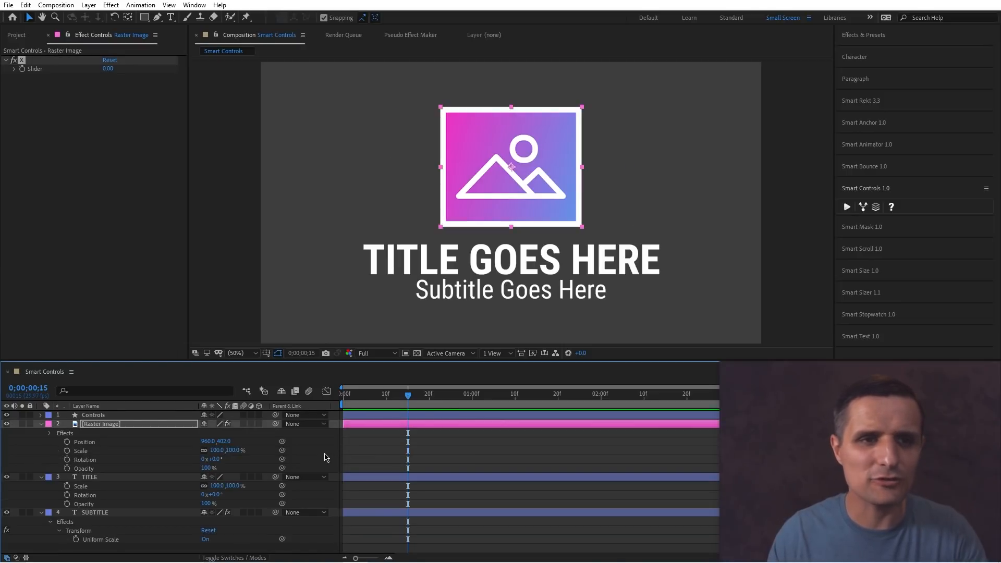
key(ctrl+z)
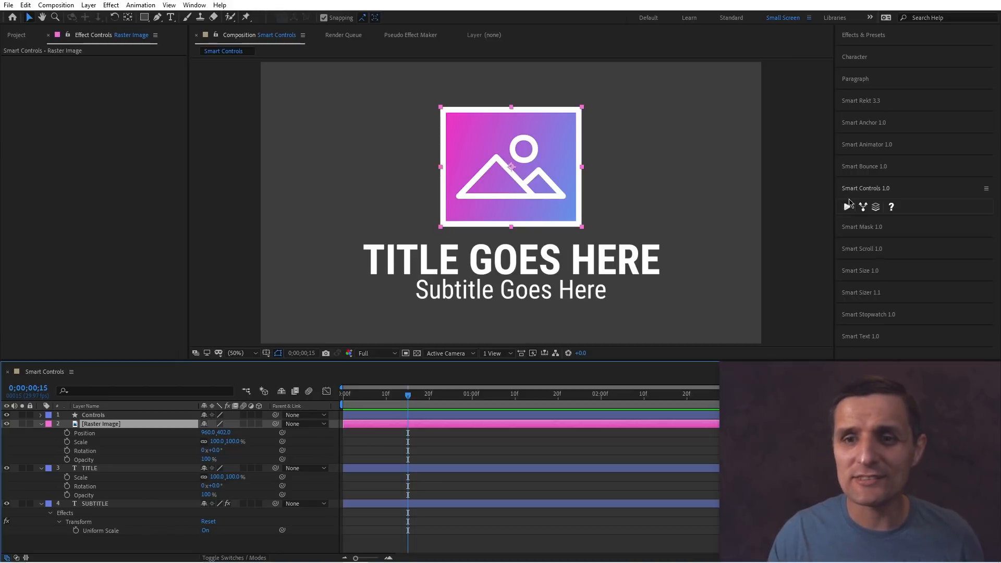
Apply Smart Controls to the image layer's Scale and drag its X and Y sliders to about 197 and 155.
click(324, 449)
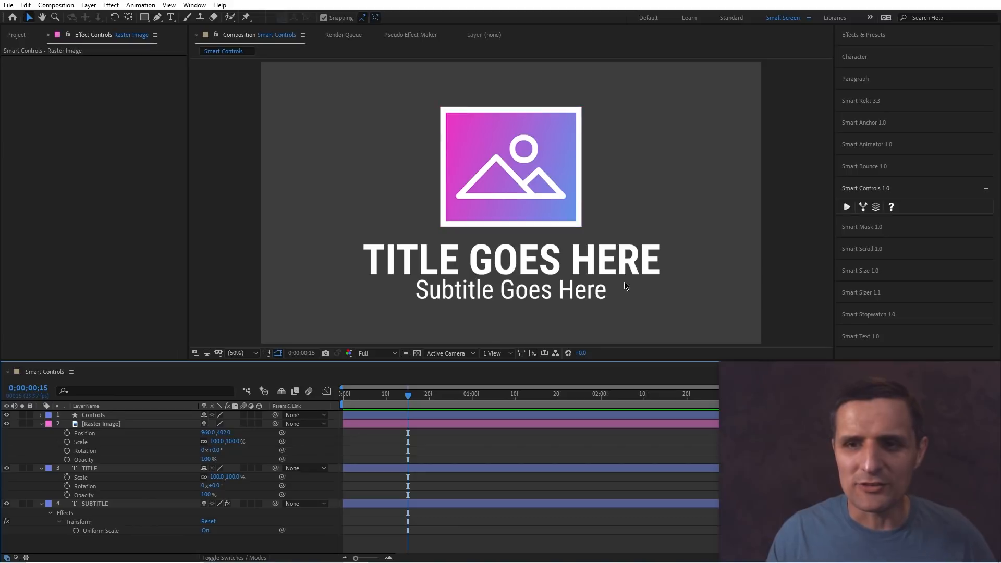
click(863, 211)
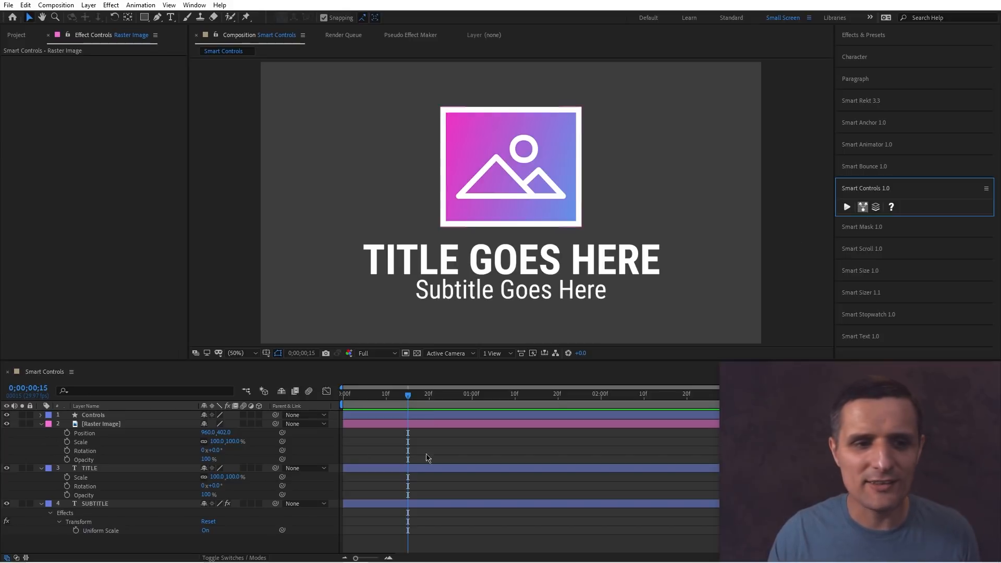
click(125, 447)
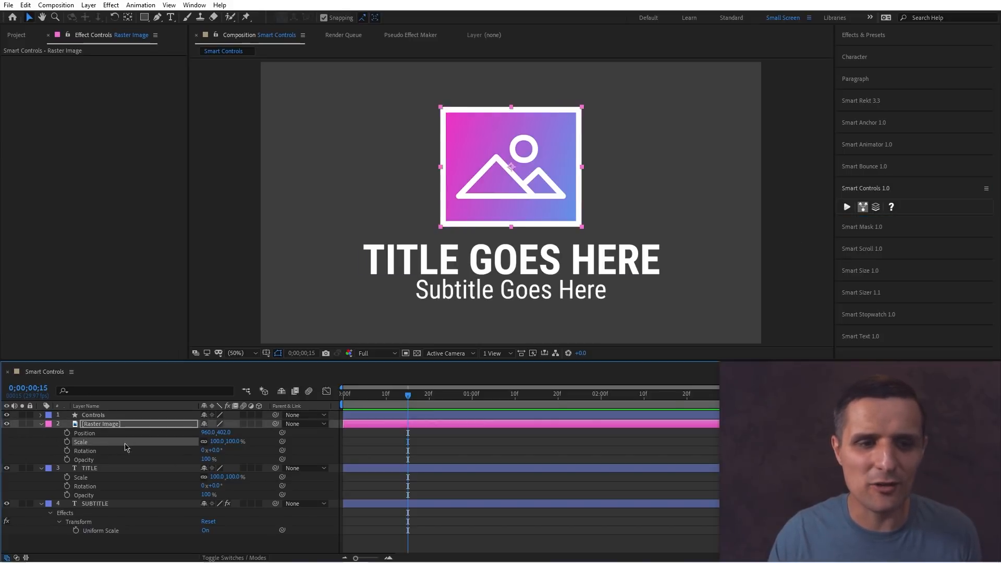
click(846, 208)
click(159, 425)
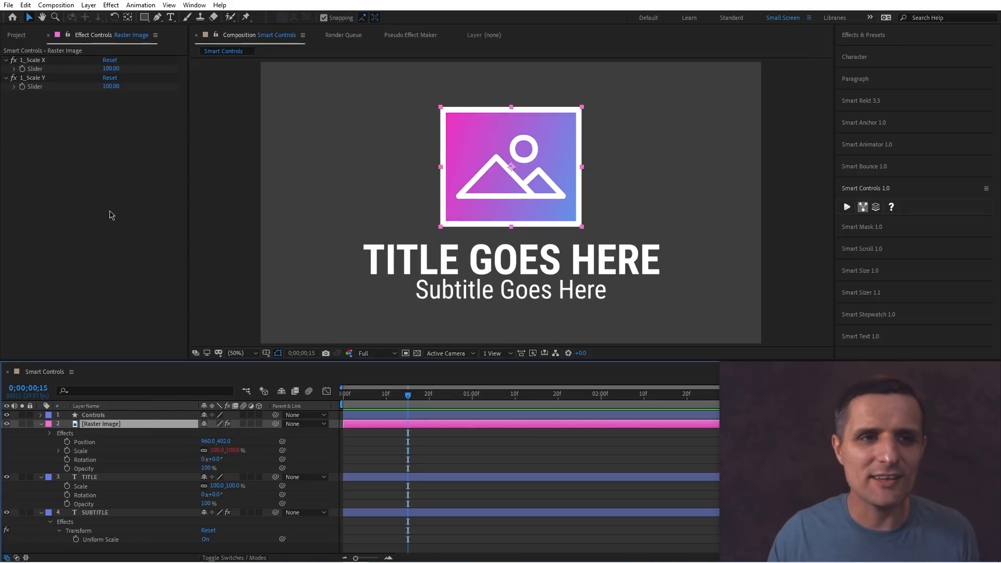
click(99, 102)
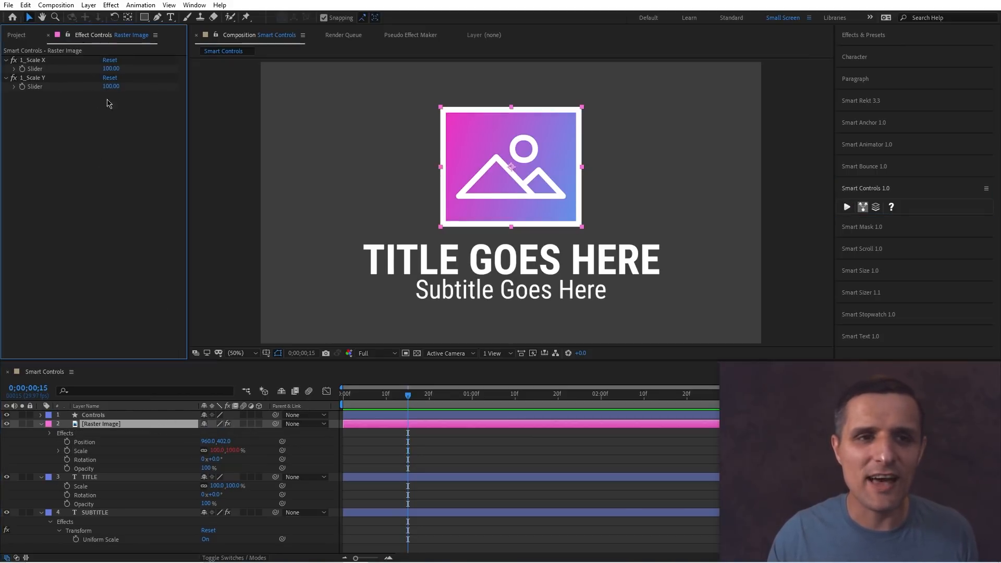
drag(111, 68, 138, 86)
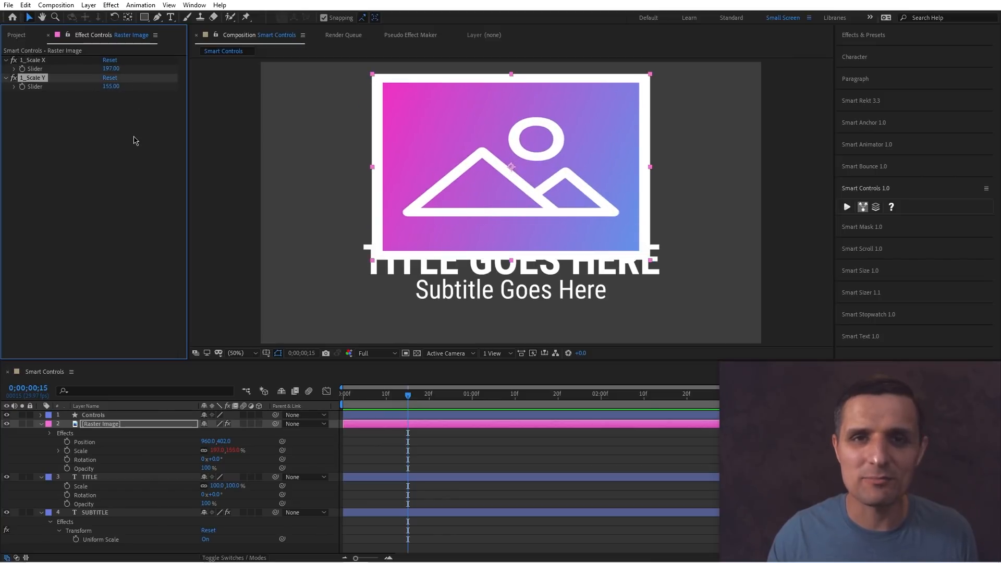
Undo the X and Y slider drags and remove the Smart Controls sliders from the image layer.
key(ctrl+z)
key(ctrl+z)
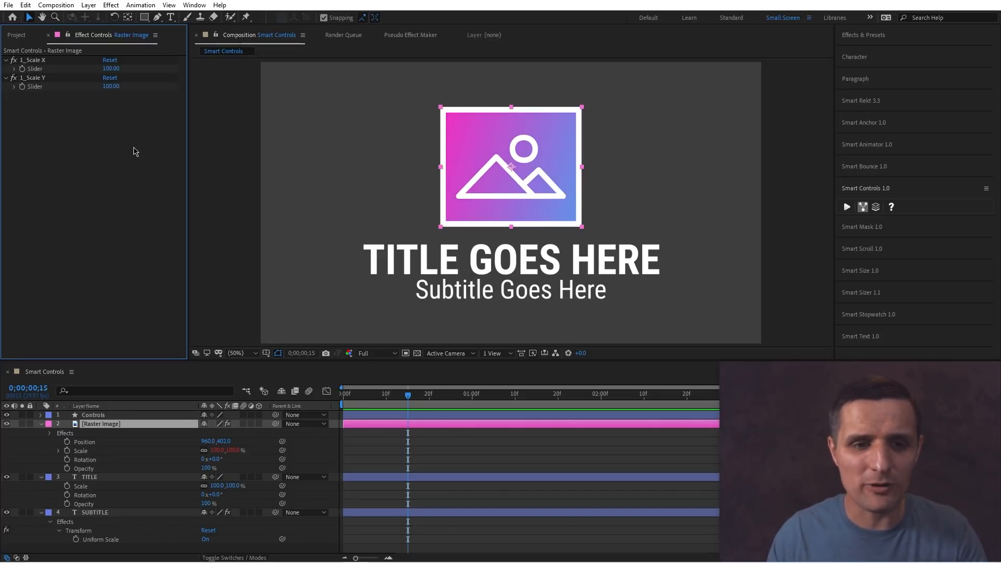
key(ctrl+z)
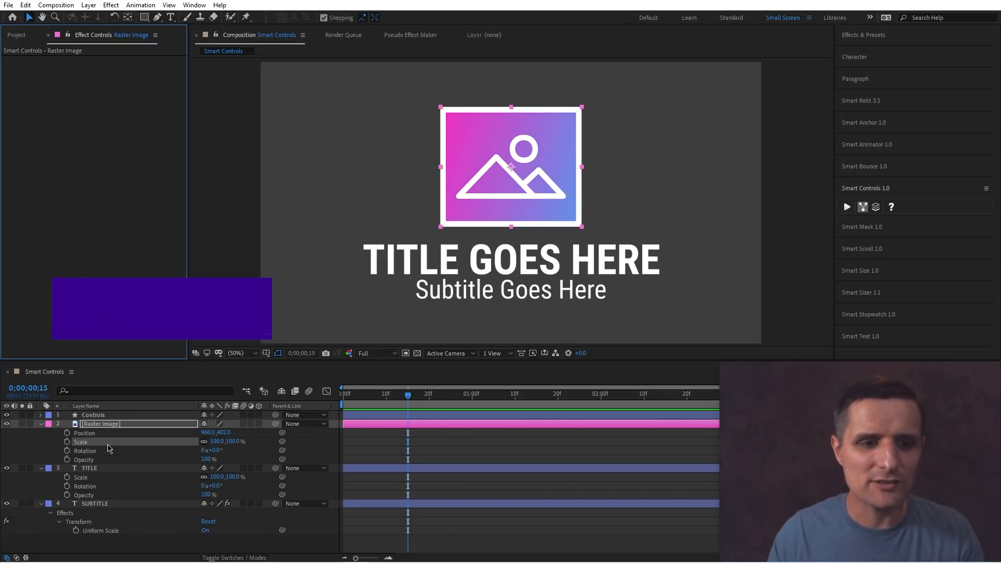
Try creating Smart Controls for the selected image and title properties, review each layer's sliders, then undo them.
ctrl+click(107, 477)
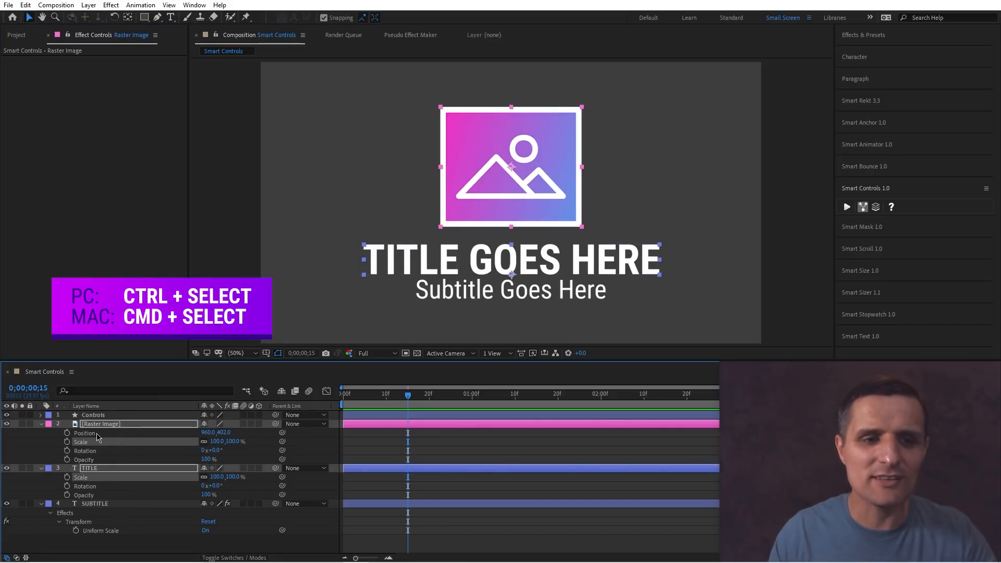
click(843, 208)
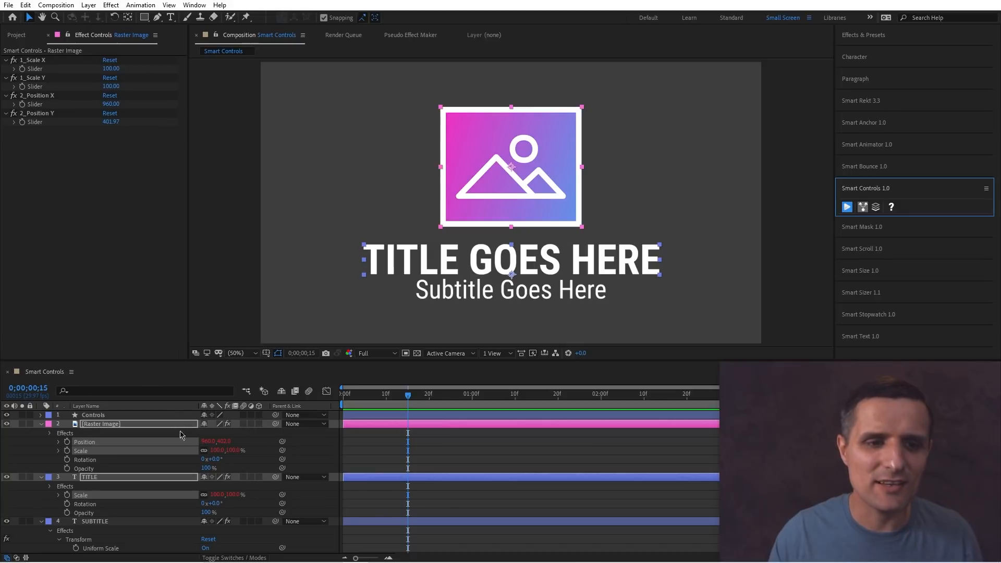
click(262, 453)
click(134, 425)
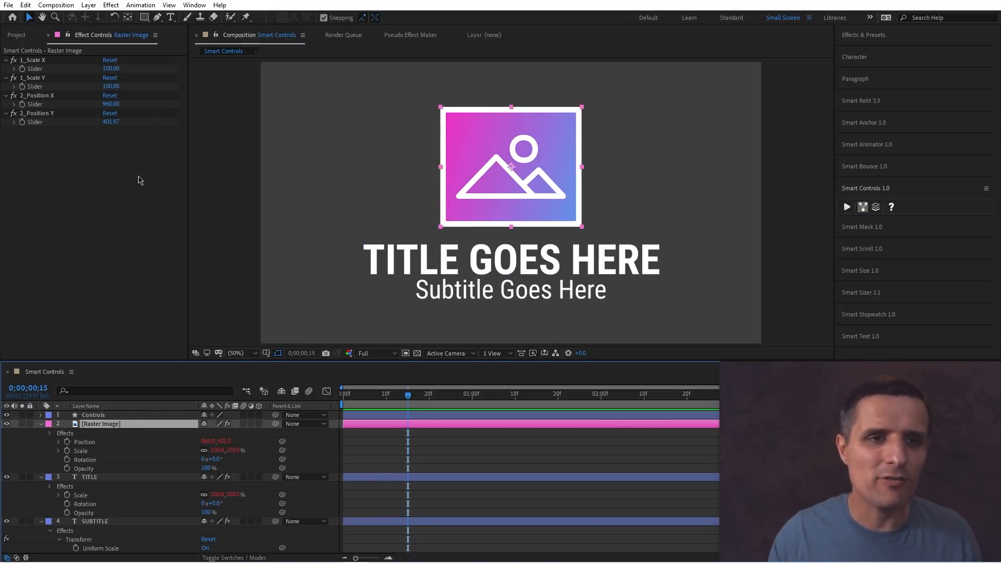
click(104, 477)
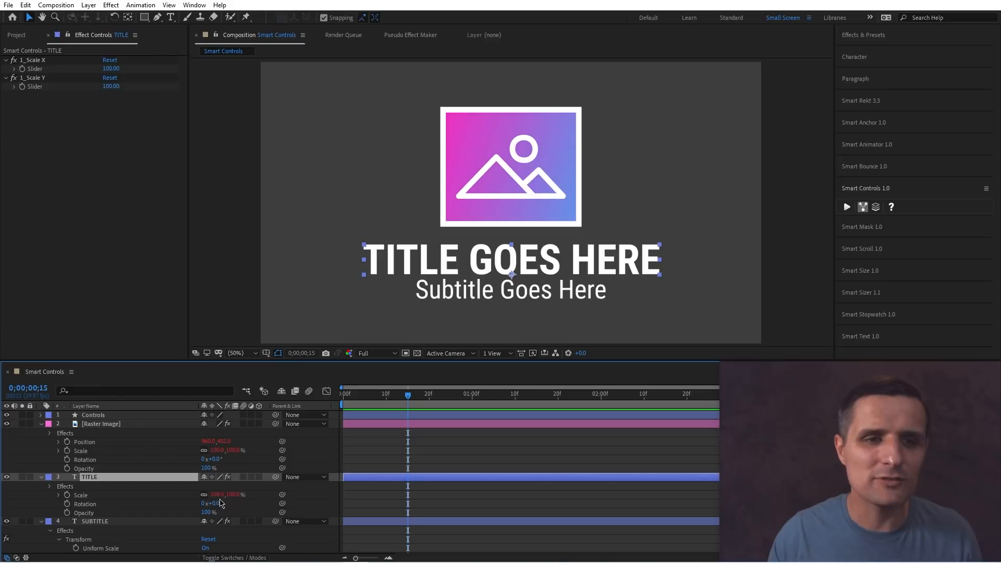
click(316, 452)
key(ctrl+z)
click(318, 447)
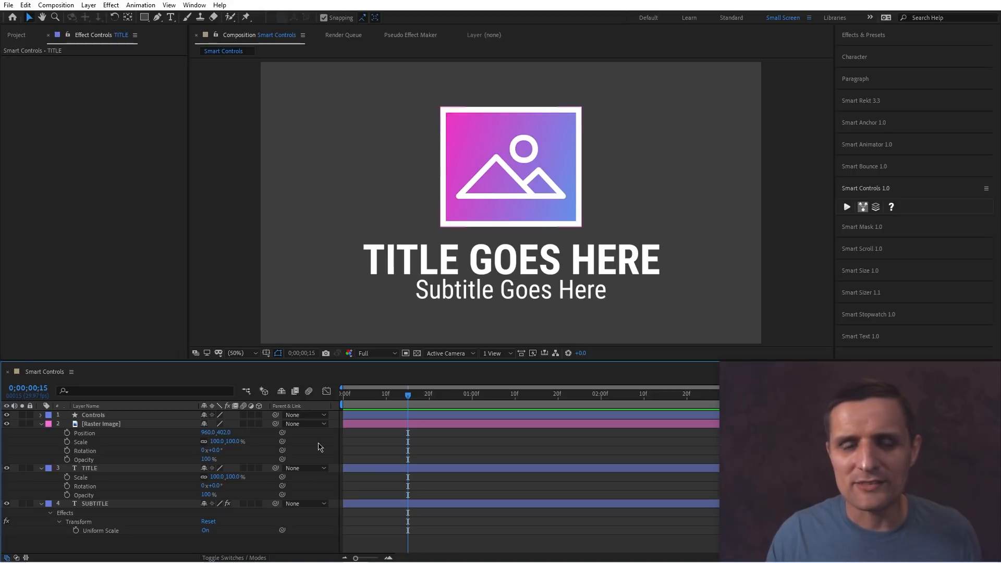
Enable placing controls on a controls layer and create Smart Controls for the image and title Scale properties on the Controls layer.
click(875, 212)
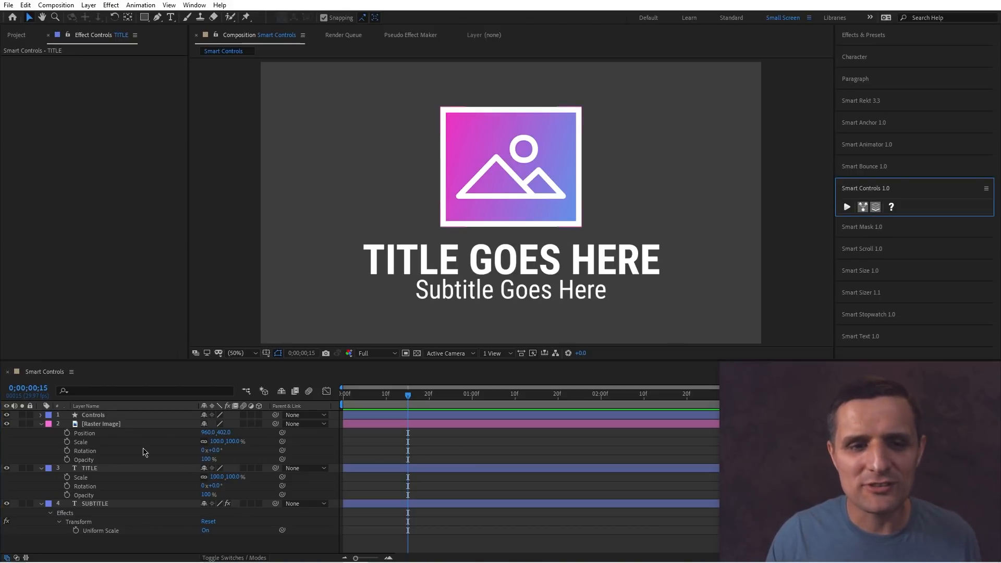
click(110, 442)
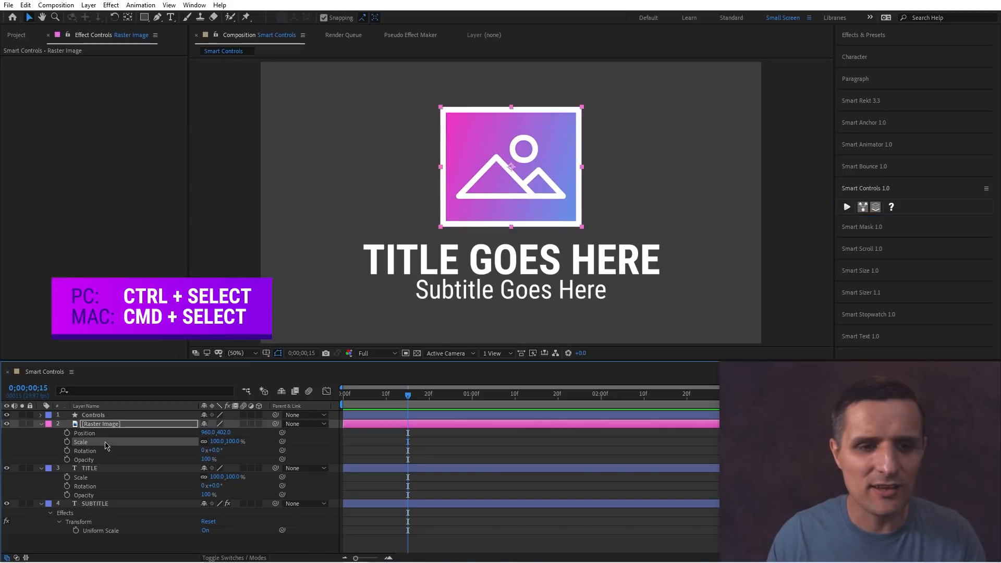
ctrl+click(122, 476)
ctrl+click(107, 487)
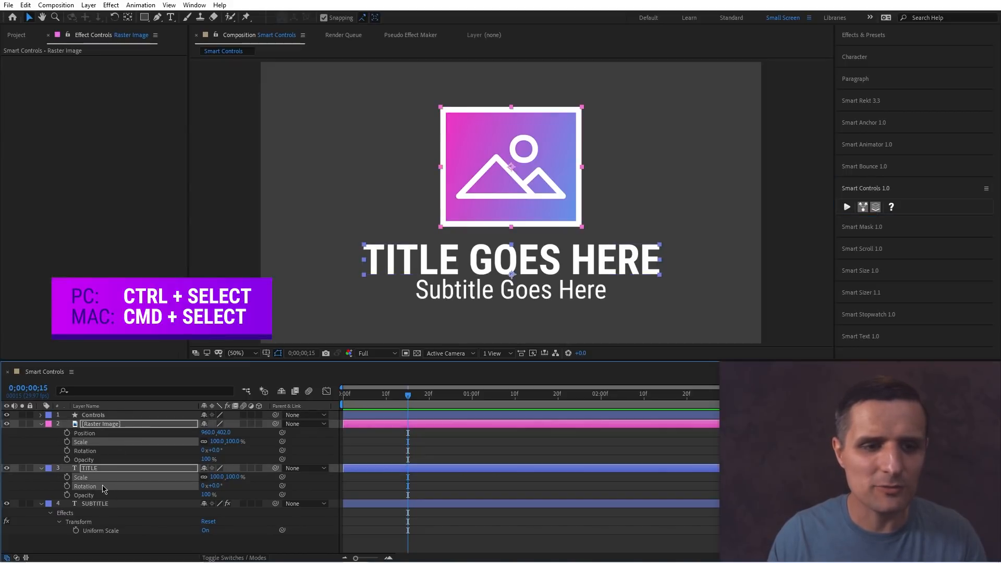
ctrl+click(102, 487)
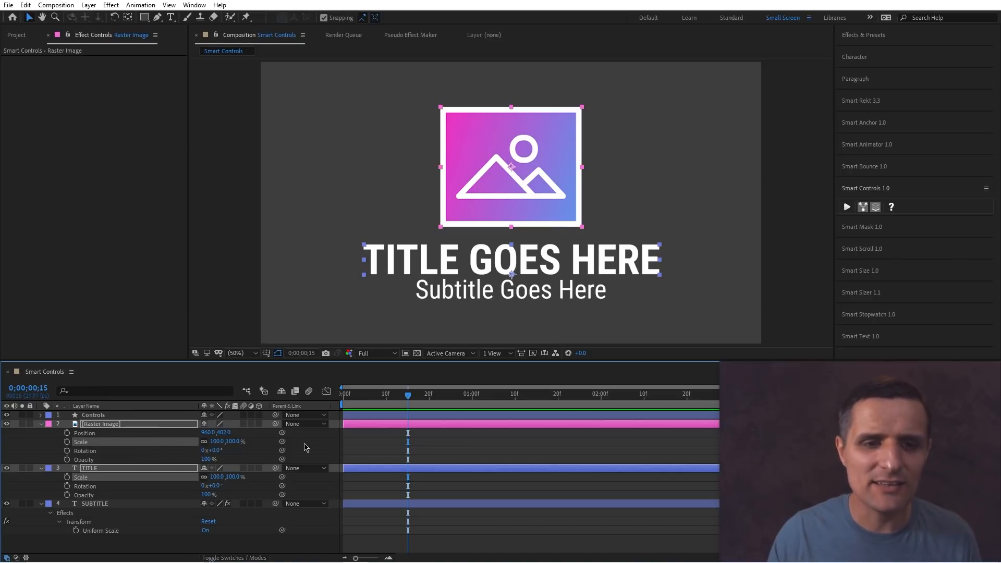
click(105, 414)
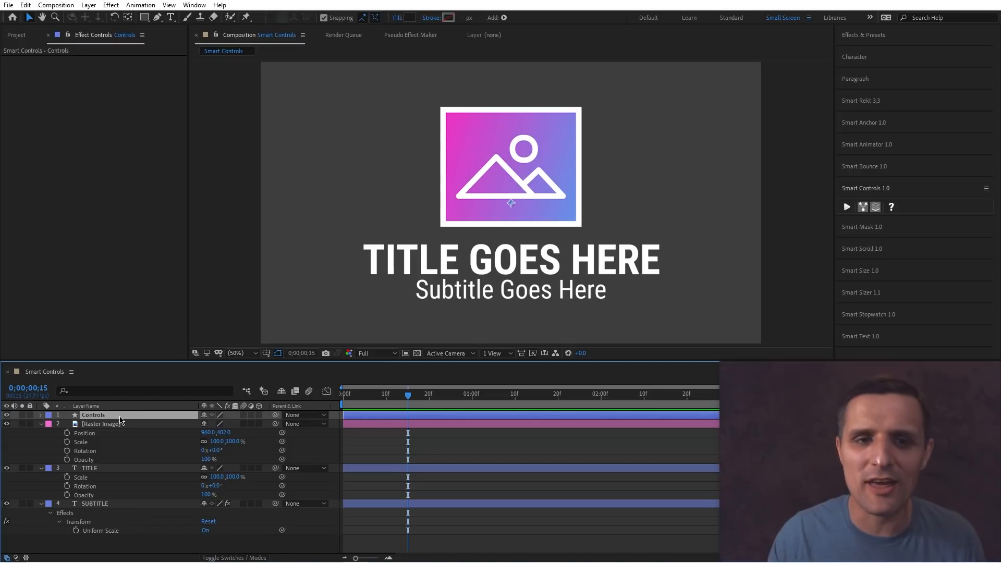
click(95, 443)
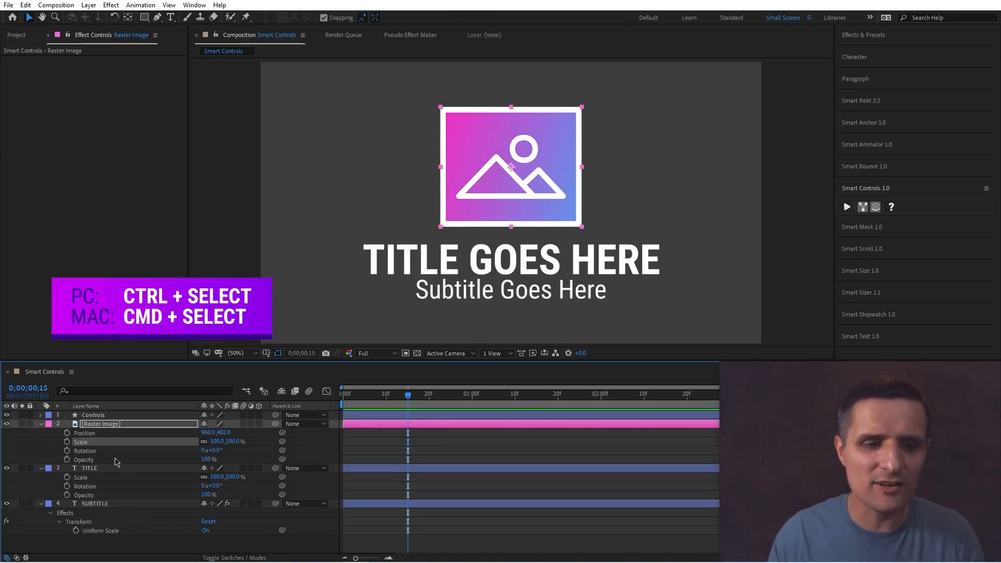
ctrl+click(99, 478)
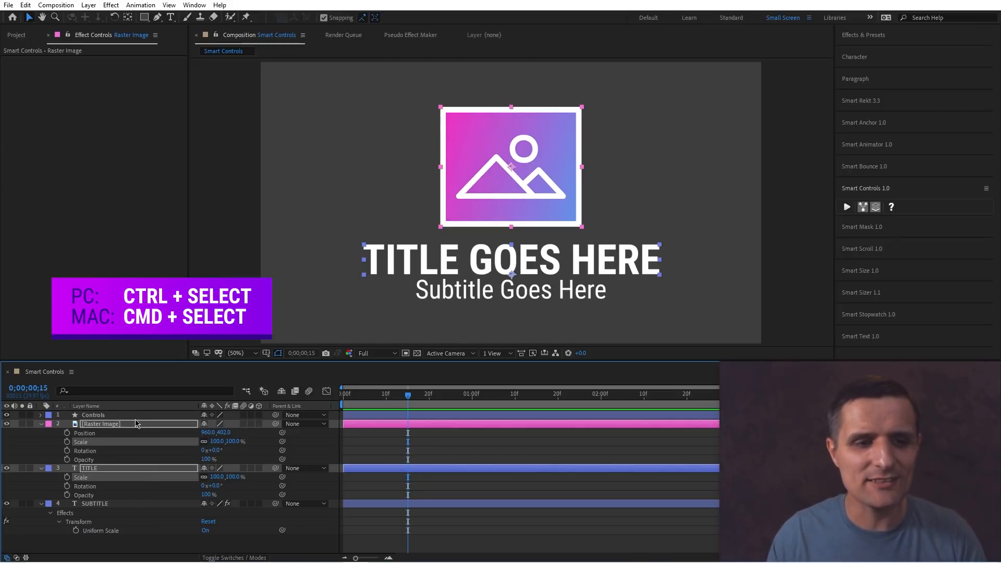
ctrl+click(104, 415)
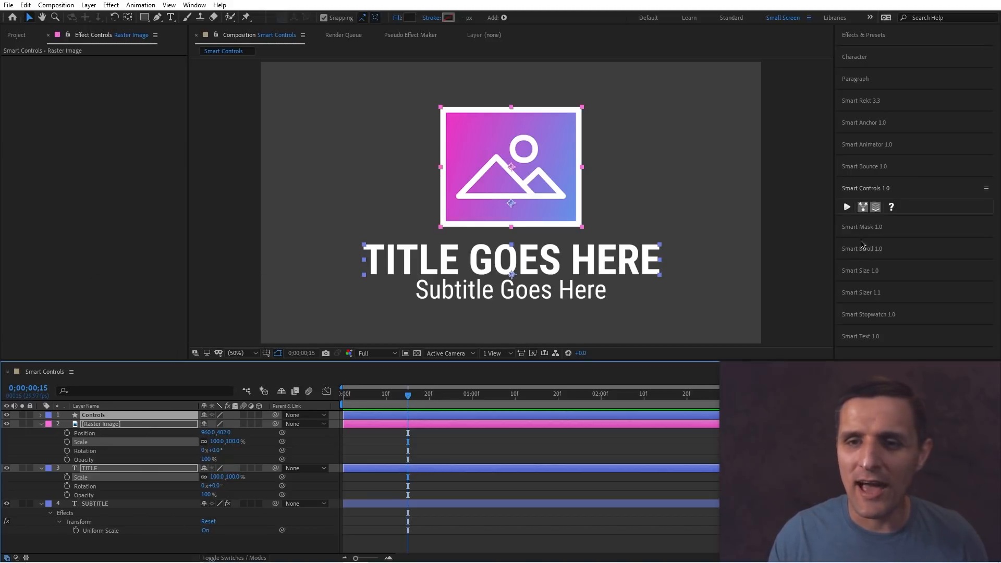
click(848, 209)
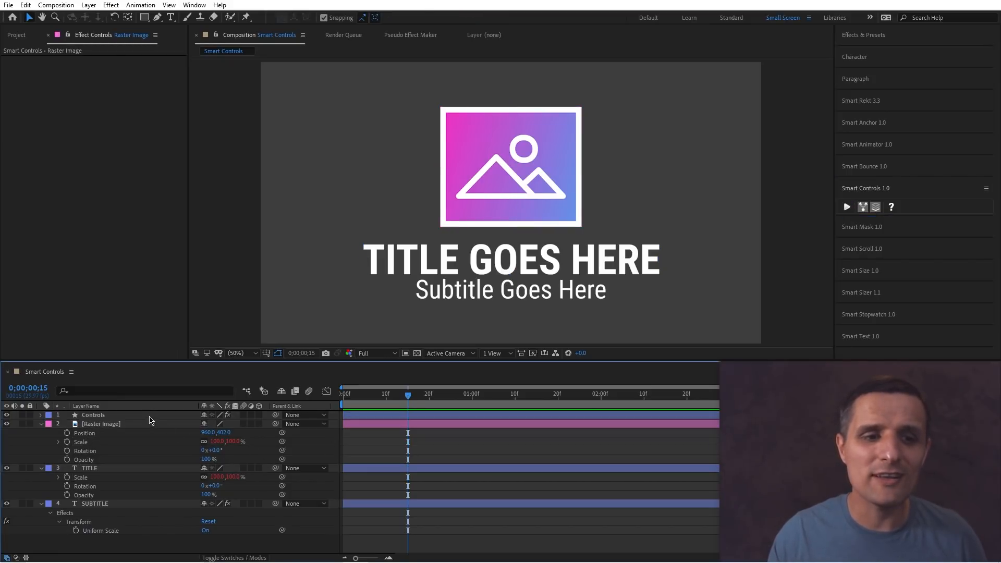
Drag the Controls layer's scale sliders to about 147 and 134 for the image and 132 and 123 for the title.
click(114, 417)
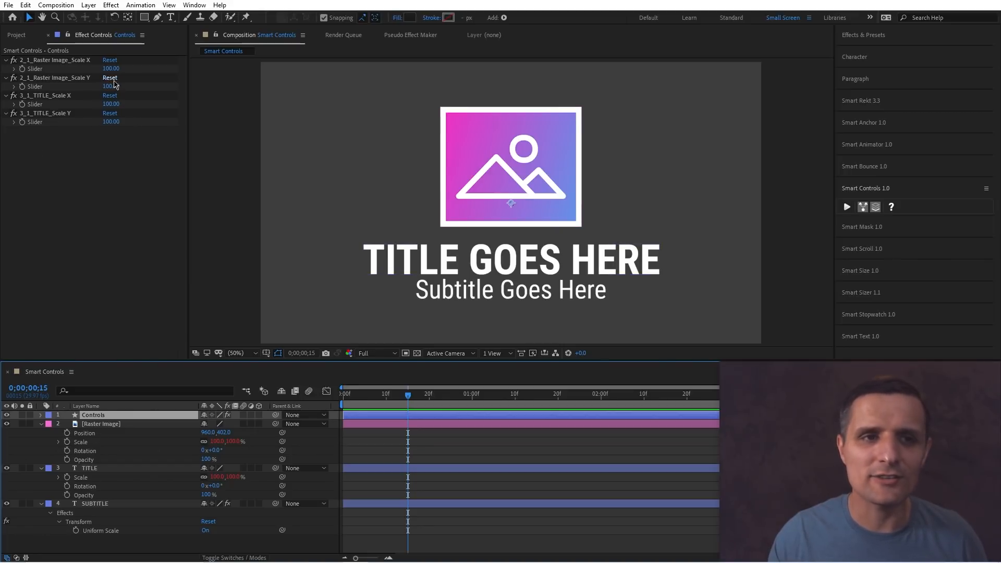
drag(114, 69, 130, 134)
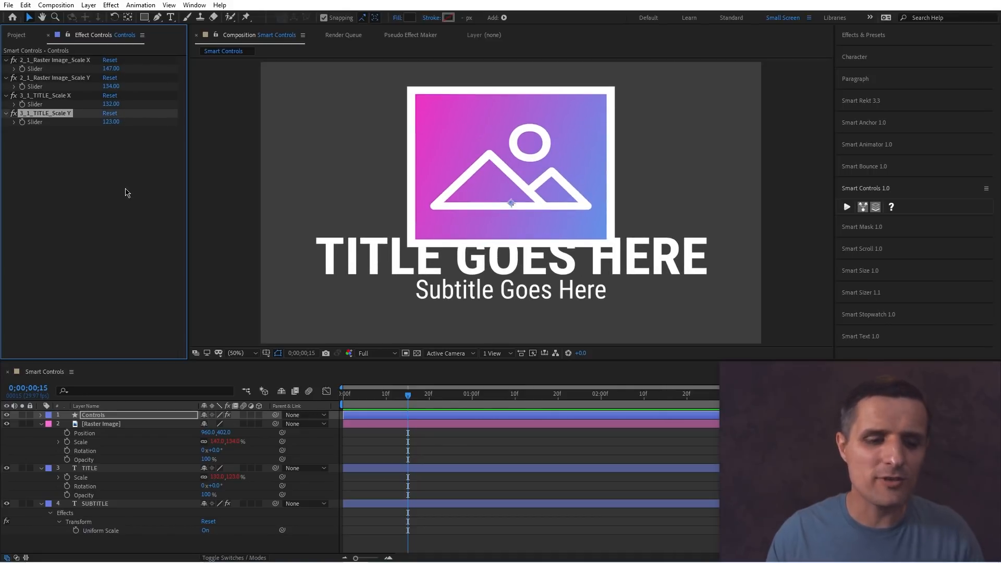
Undo the slider changes and the Smart Controls created on the Controls layer.
key(ctrl+z)
key(ctrl+z)
key(ctrl+z)
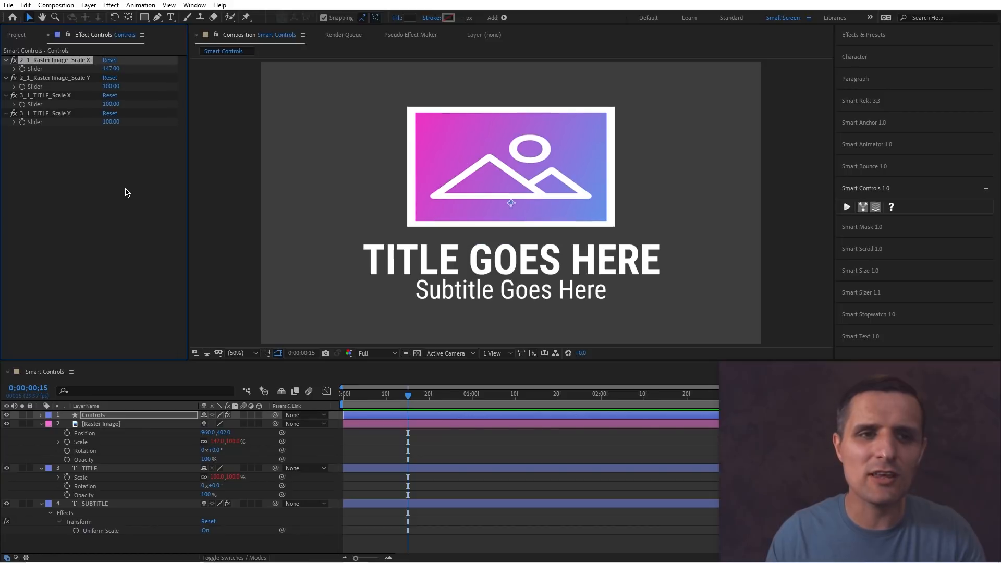
key(ctrl+z)
key(ctrl+z)
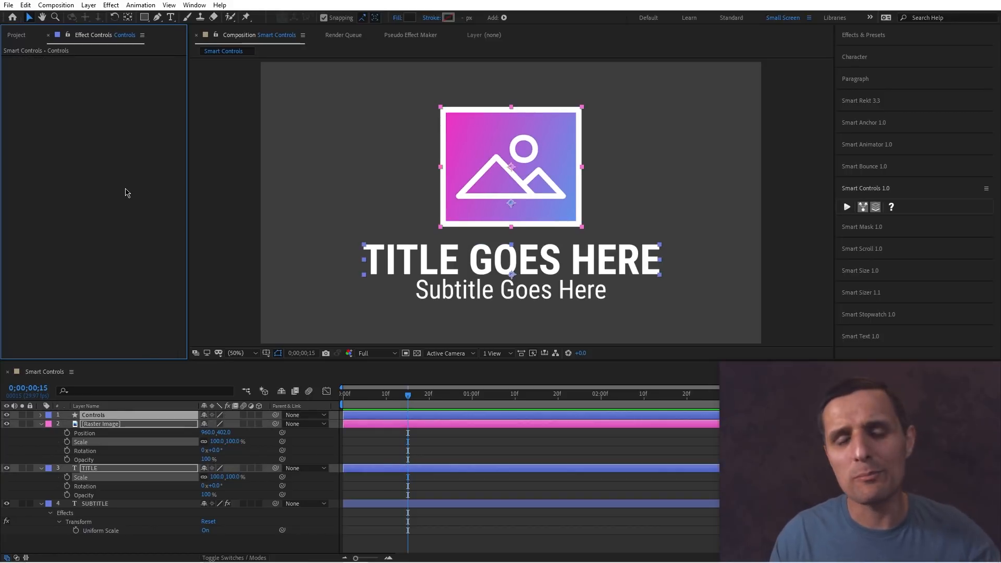
Turn off the separate dimensions option in Smart Controls.
click(261, 450)
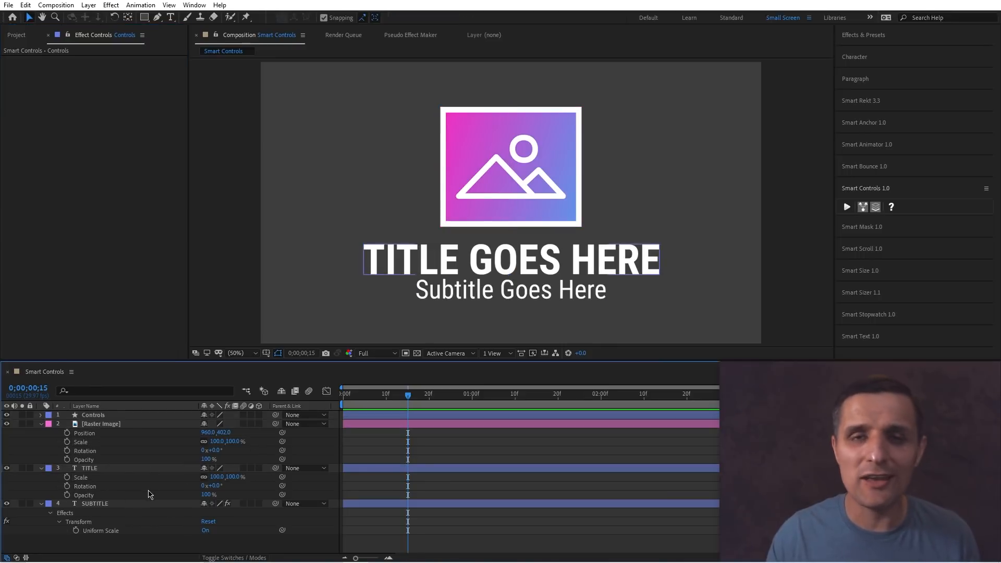
click(110, 417)
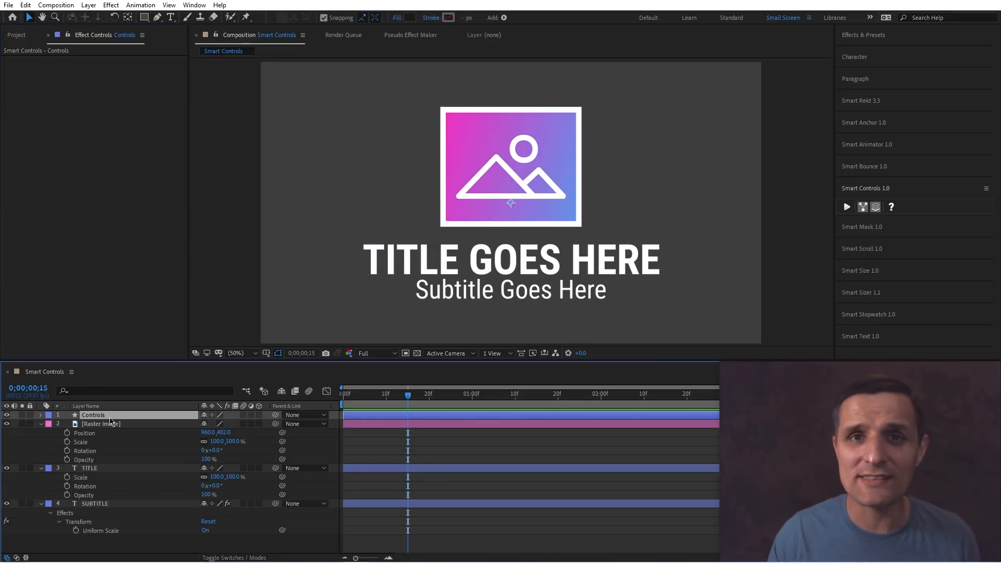
click(863, 208)
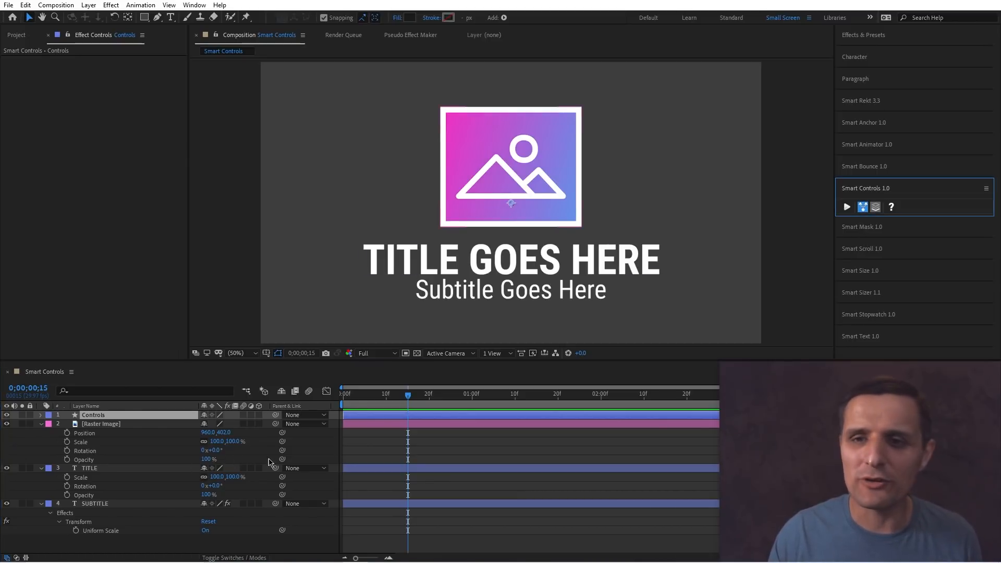
click(320, 452)
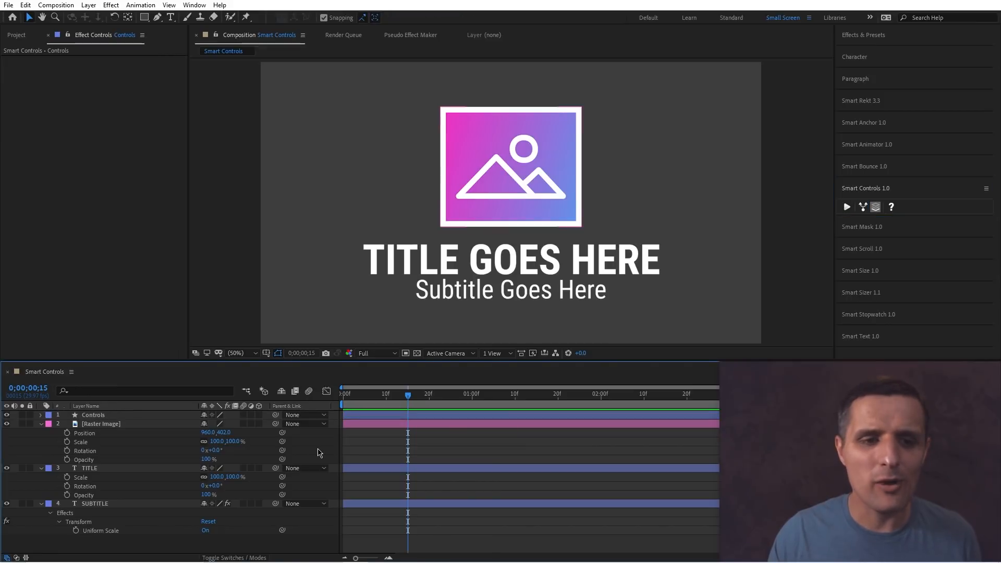
Create Smart Controls on the Controls layer for the image's Position, Scale, Rotation and Opacity, the title's Scale, Rotation and Opacity, and the subtitle's Uniform Scale.
ctrl+click(115, 434)
ctrl+click(112, 442)
ctrl+click(111, 452)
ctrl+click(111, 460)
ctrl+click(107, 476)
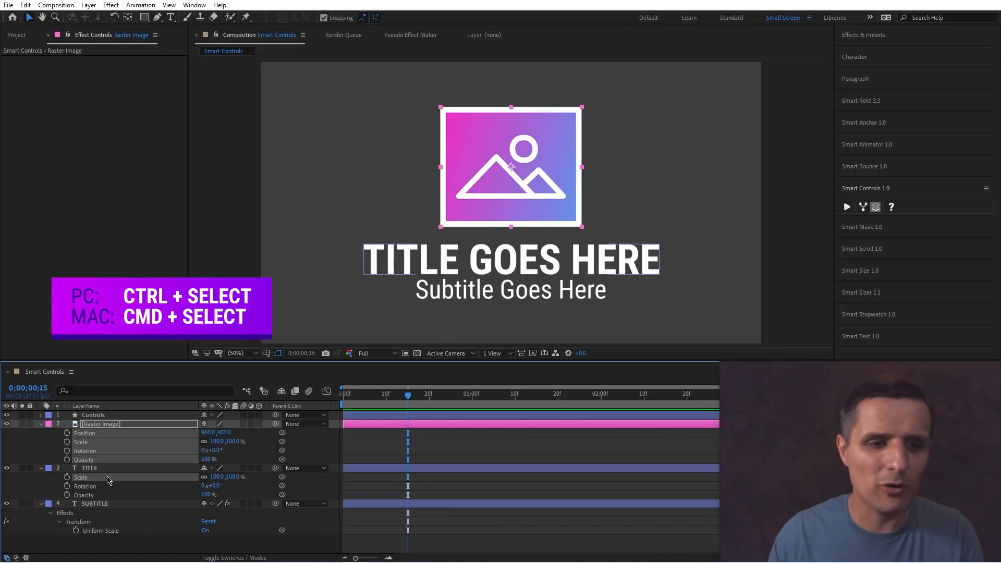
ctrl+click(108, 485)
ctrl+click(110, 495)
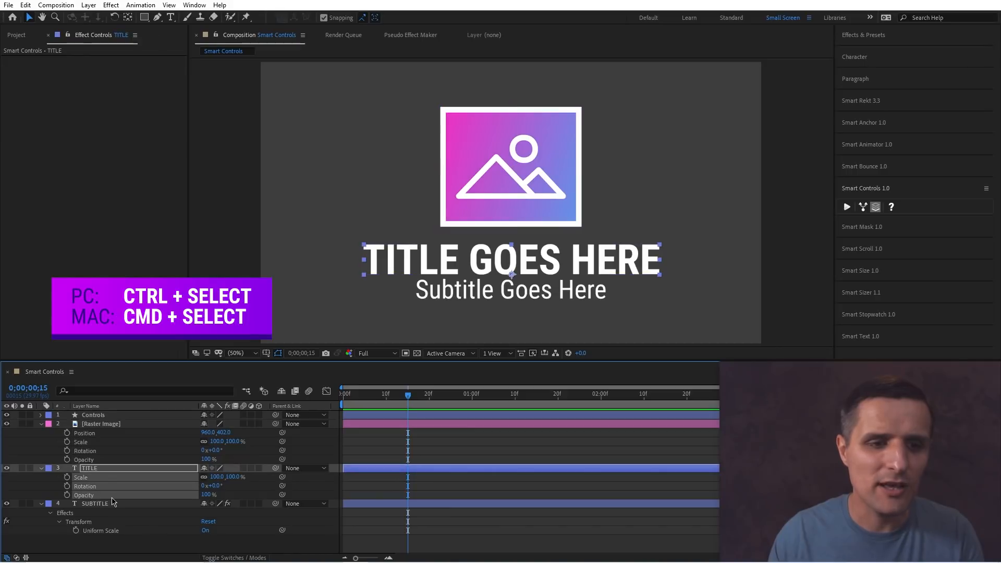
ctrl+click(114, 531)
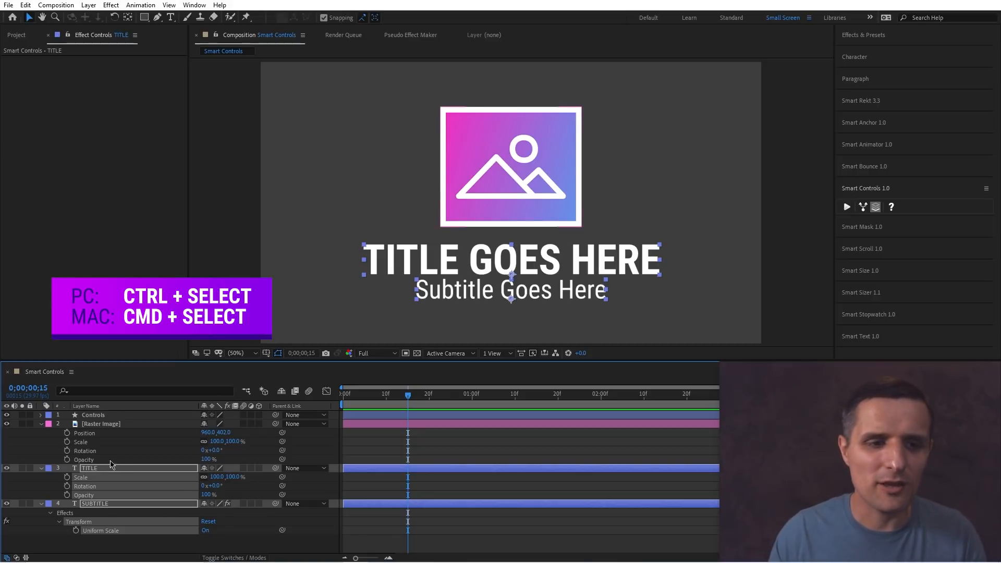
ctrl+click(104, 424)
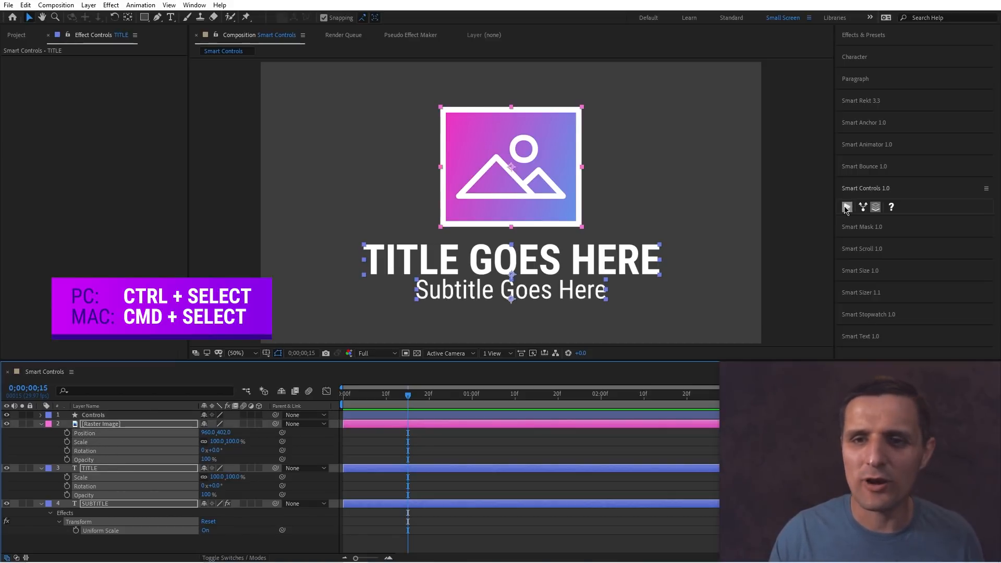
ctrl+click(123, 413)
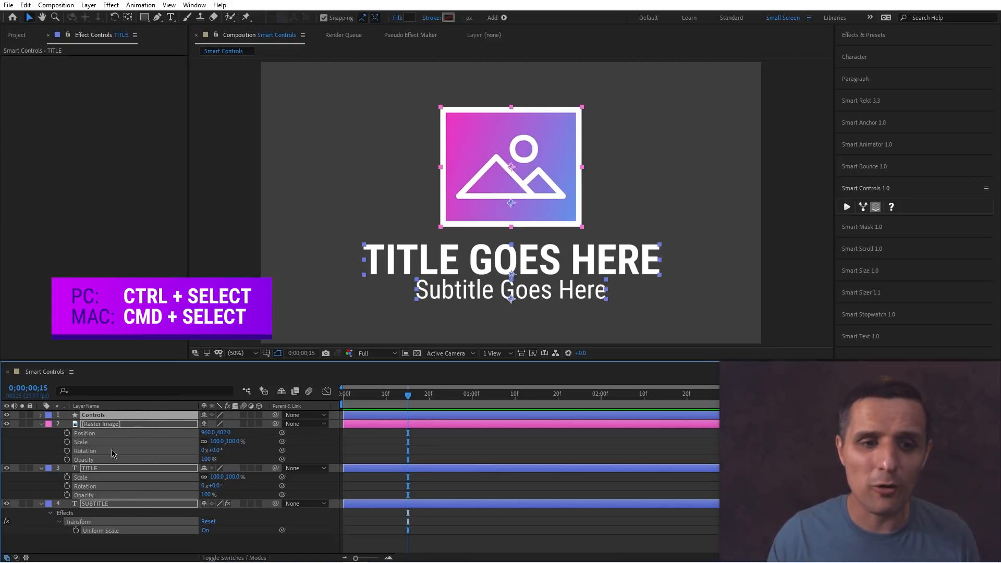
click(846, 207)
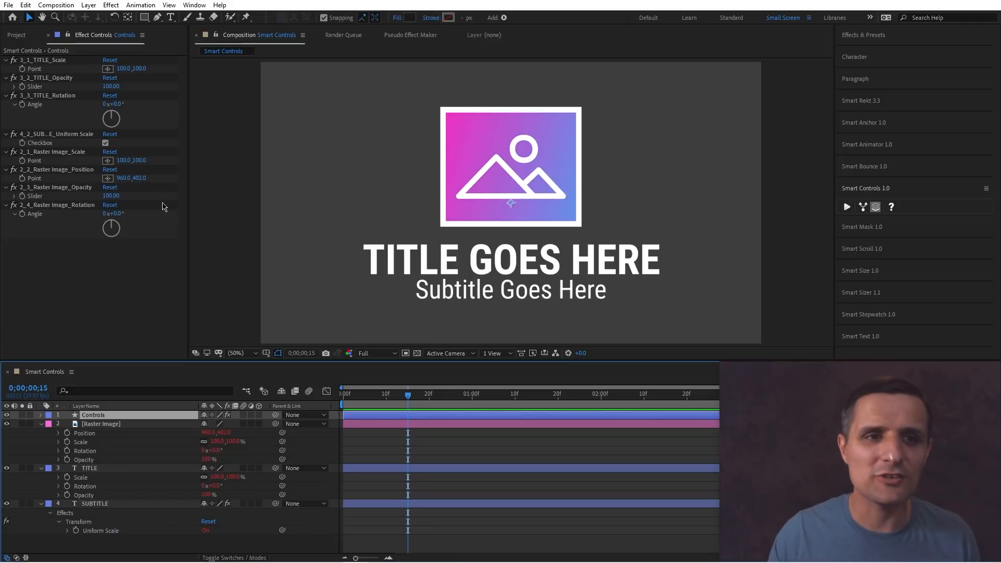
Use the new controls to rotate the title about 20°, set the image opacity slider to about 139, and rotate the image about 19°.
drag(119, 107, 129, 107)
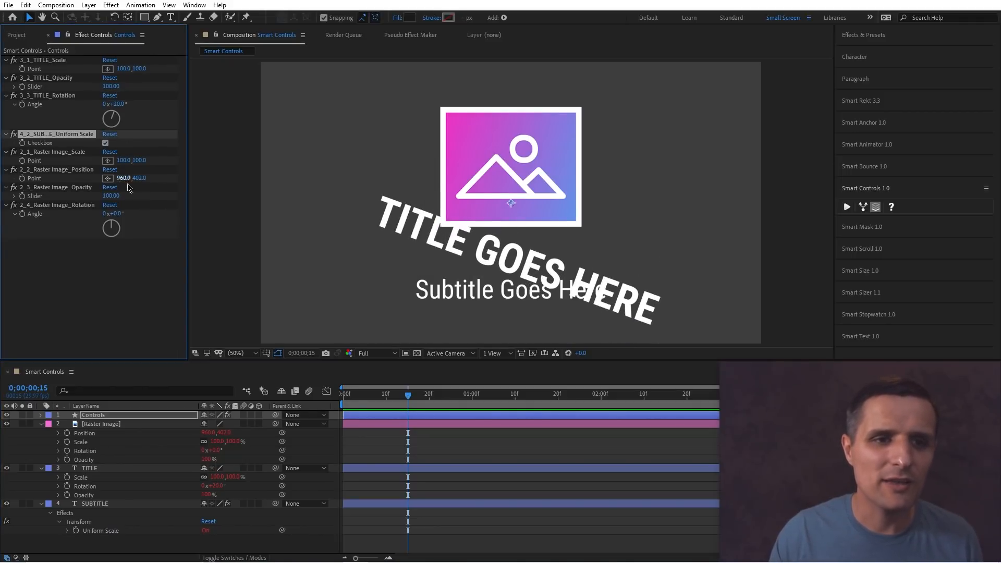
drag(111, 195, 122, 214)
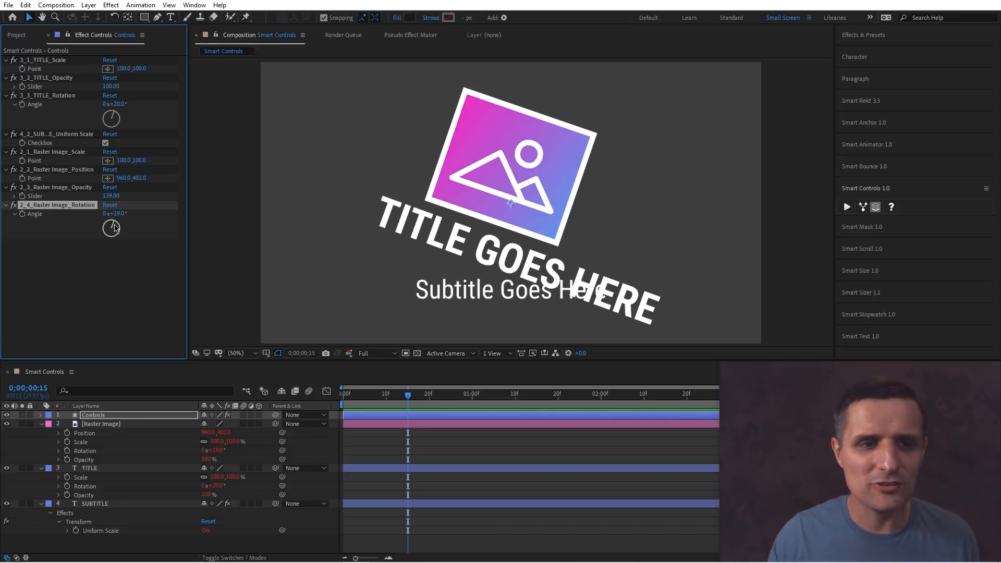
drag(117, 213, 123, 213)
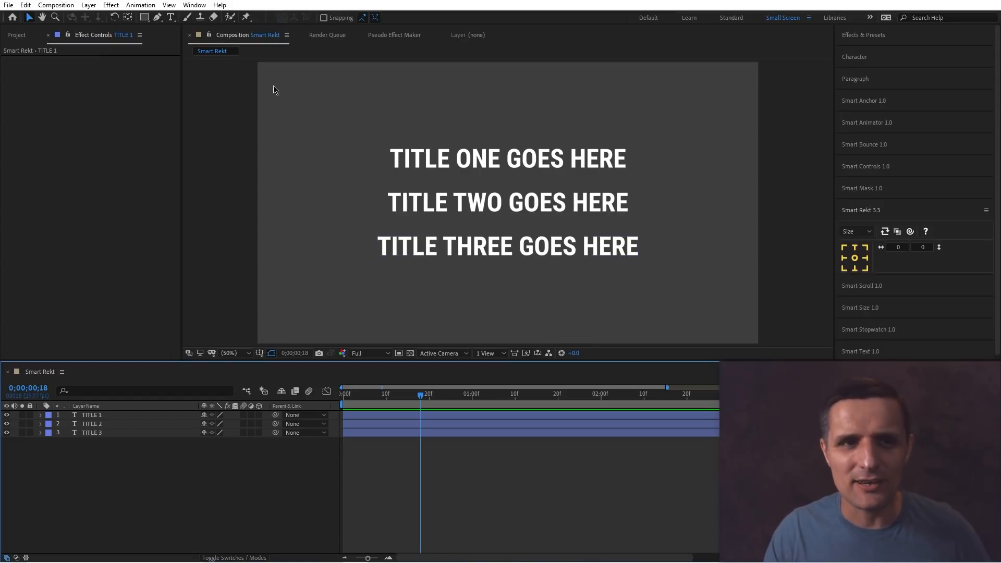
Create a full-frame rectangle shape layer in the Smart Rekt composition and expand its Rectangle 1 contents.
click(145, 18)
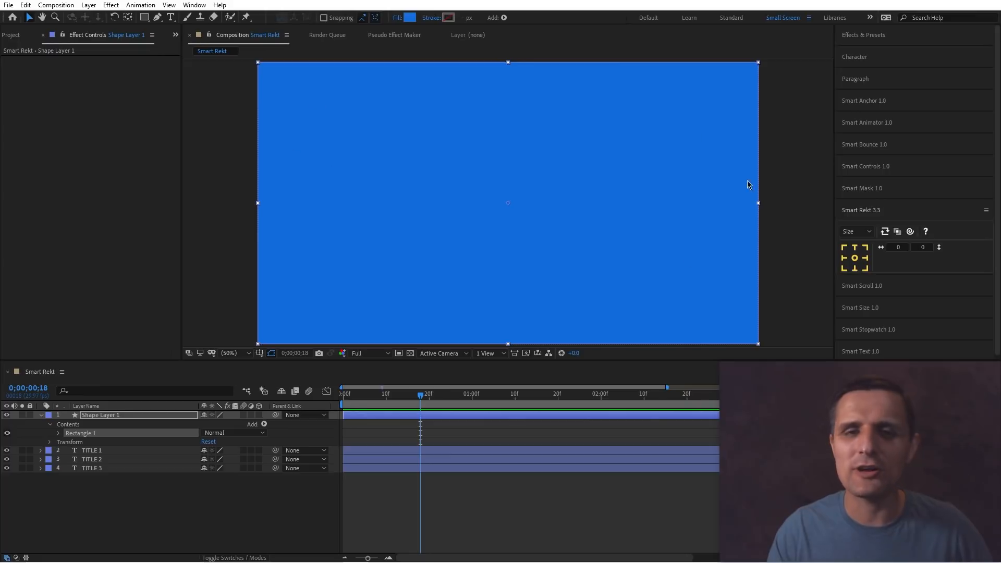
click(59, 439)
click(58, 433)
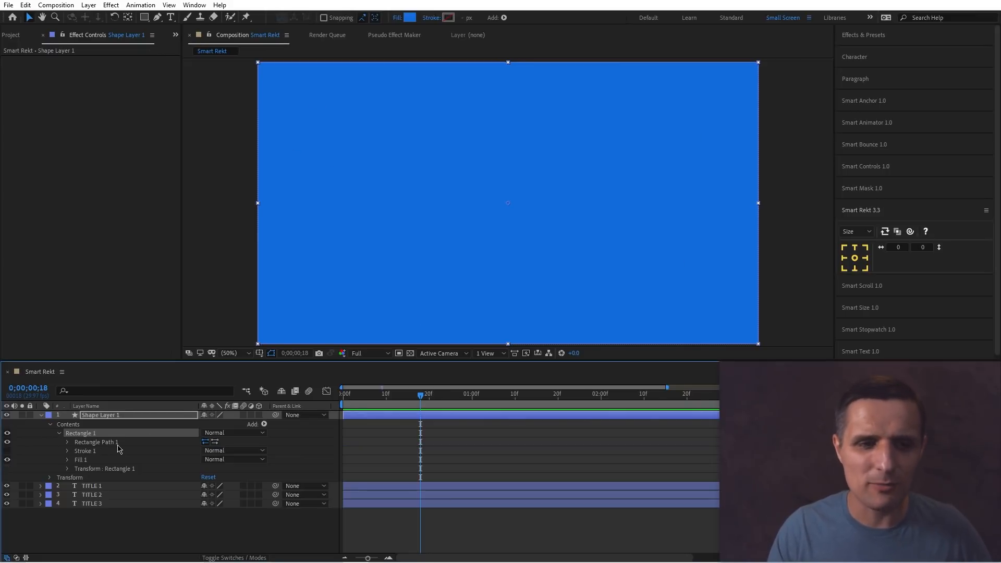
Scrub the rectangle's path Size smaller and shift its Position, then undo the position shift.
click(67, 442)
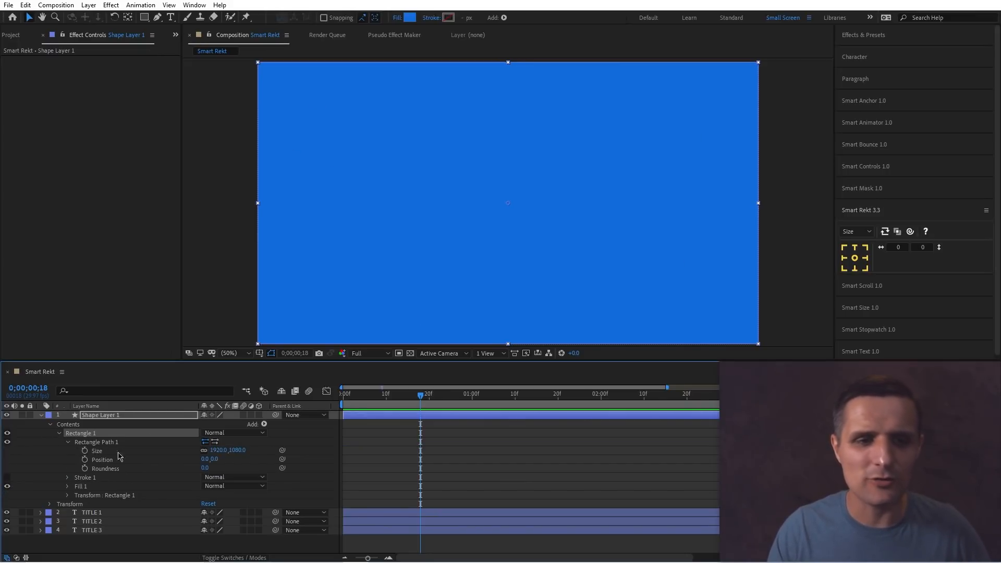
mouse_move(219, 450)
mouse_down()
mouse_move(234, 451)
mouse_move(206, 456)
mouse_up()
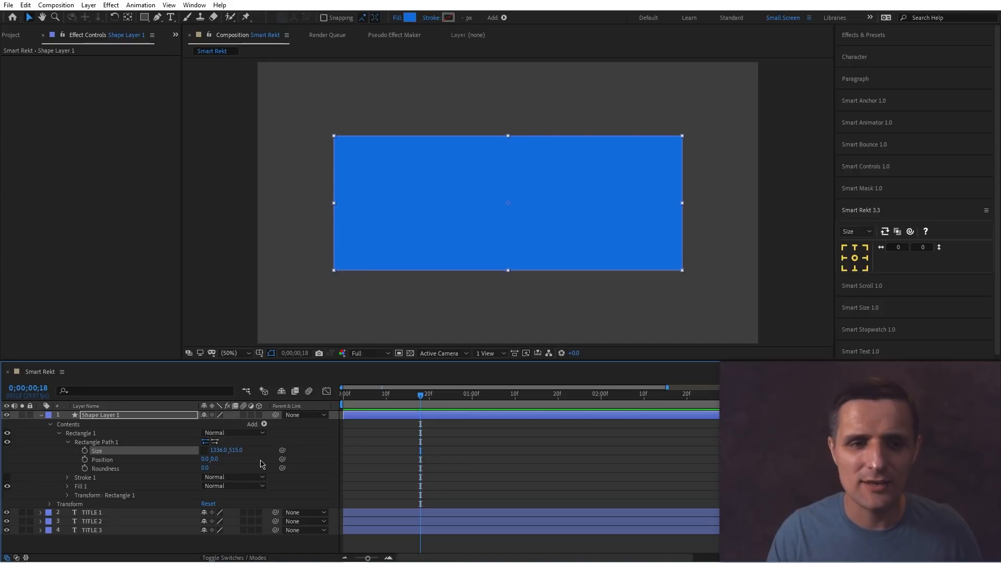
drag(218, 449, 384, 181)
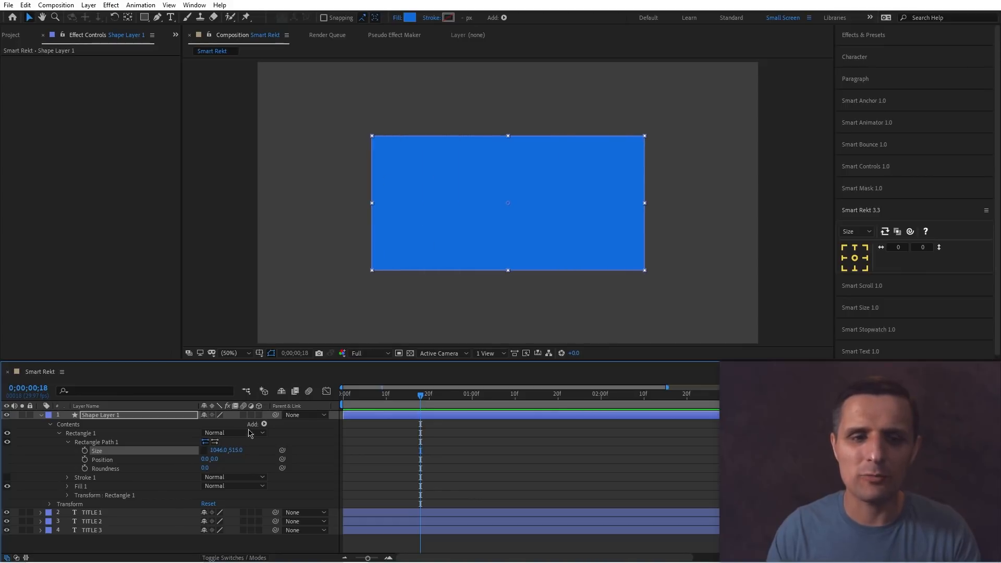
drag(218, 451, 316, 445)
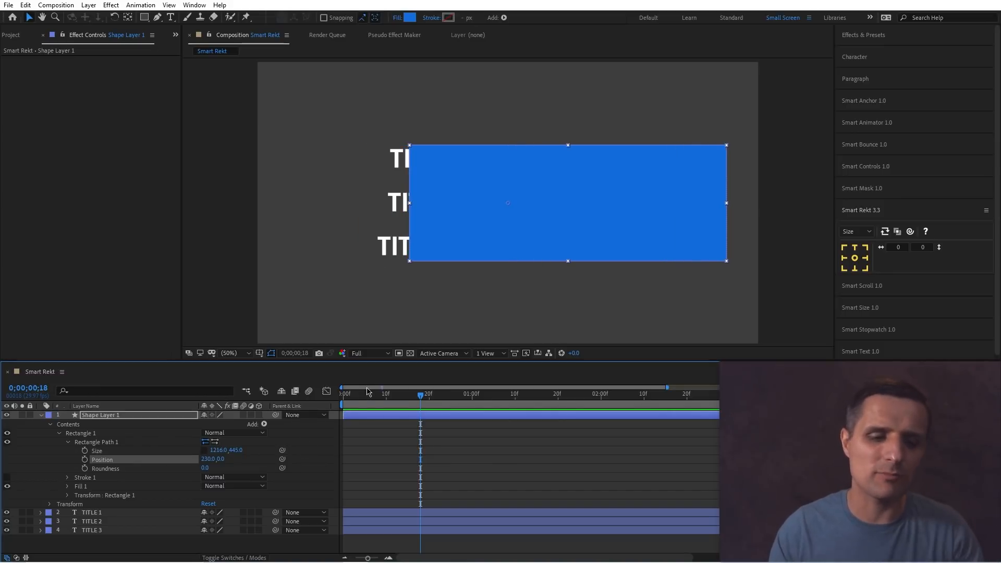
key(ctrl+z)
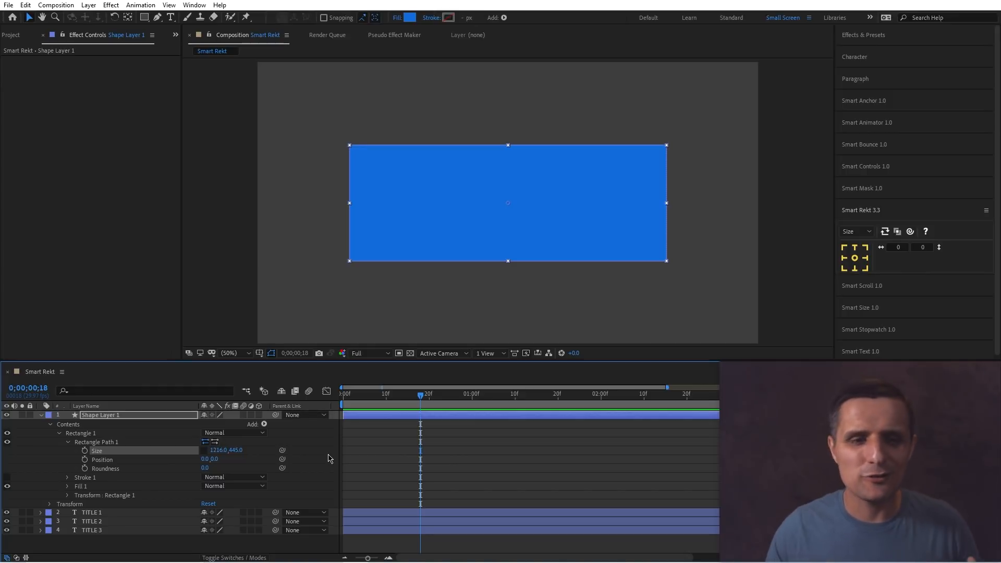
Delete the rectangle shape layer.
click(111, 461)
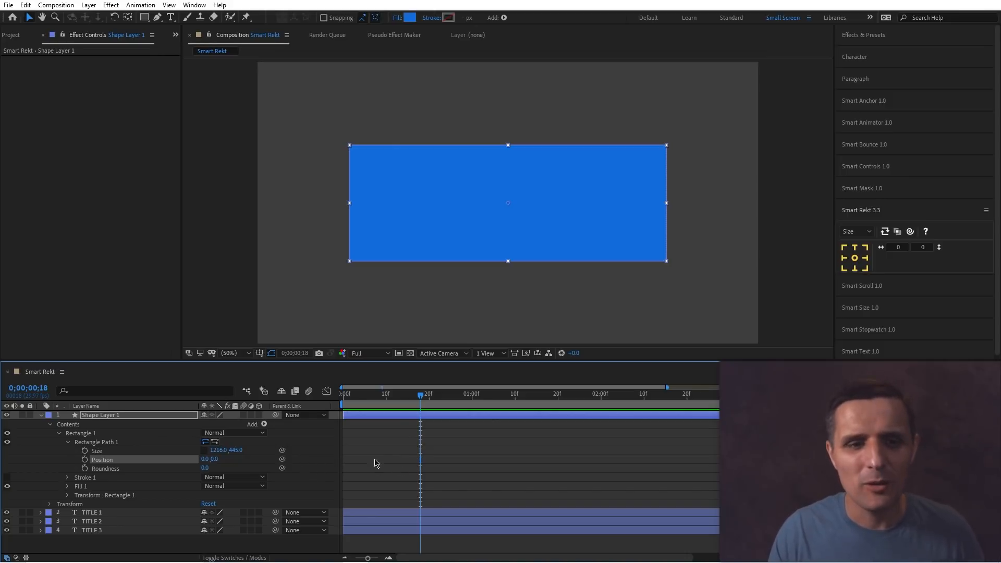
click(168, 417)
key(Delete)
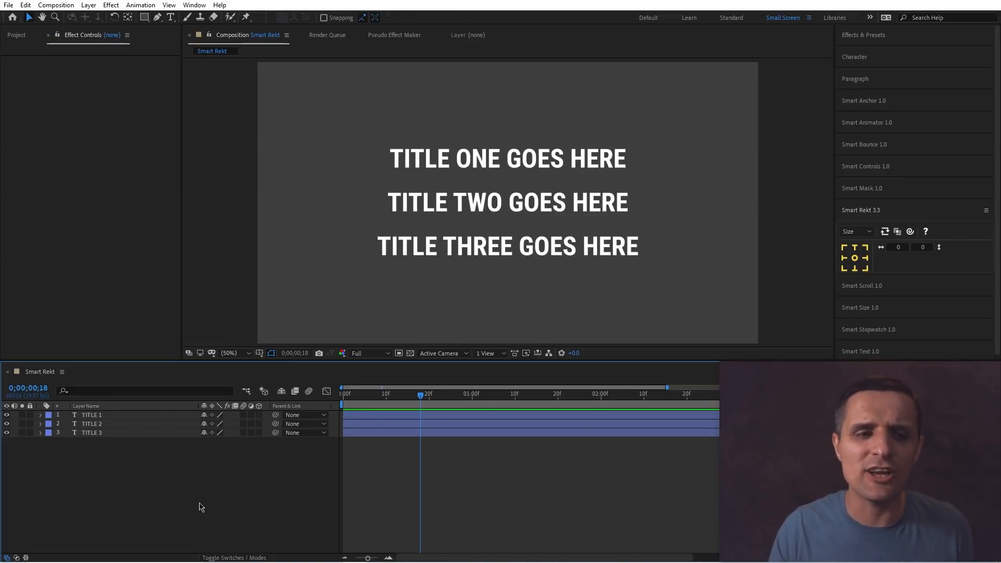
Draw a rectangle behind the first title with the Rectangle tool and move its layer beneath TITLE 1.
click(401, 158)
click(391, 202)
click(415, 247)
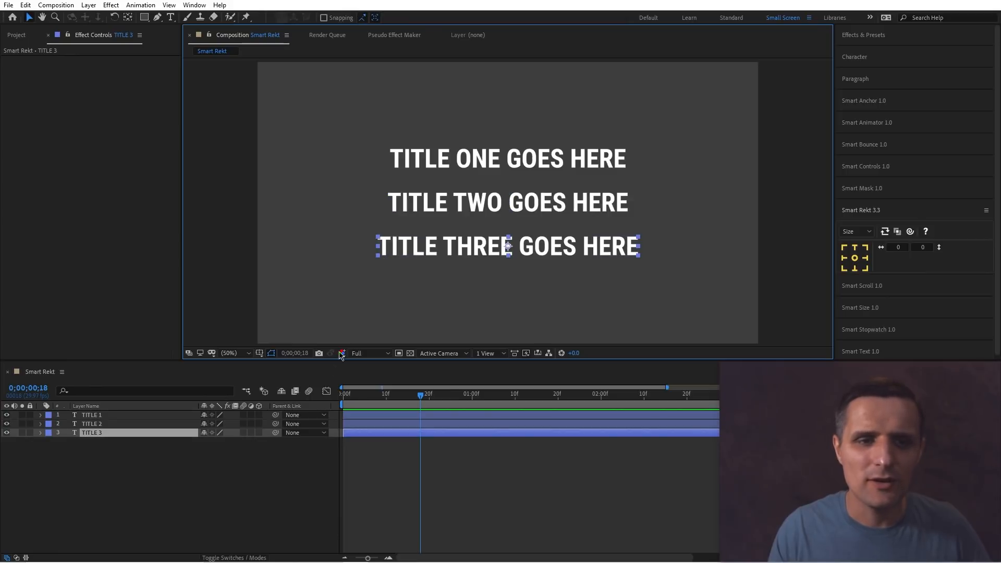
click(286, 456)
click(145, 18)
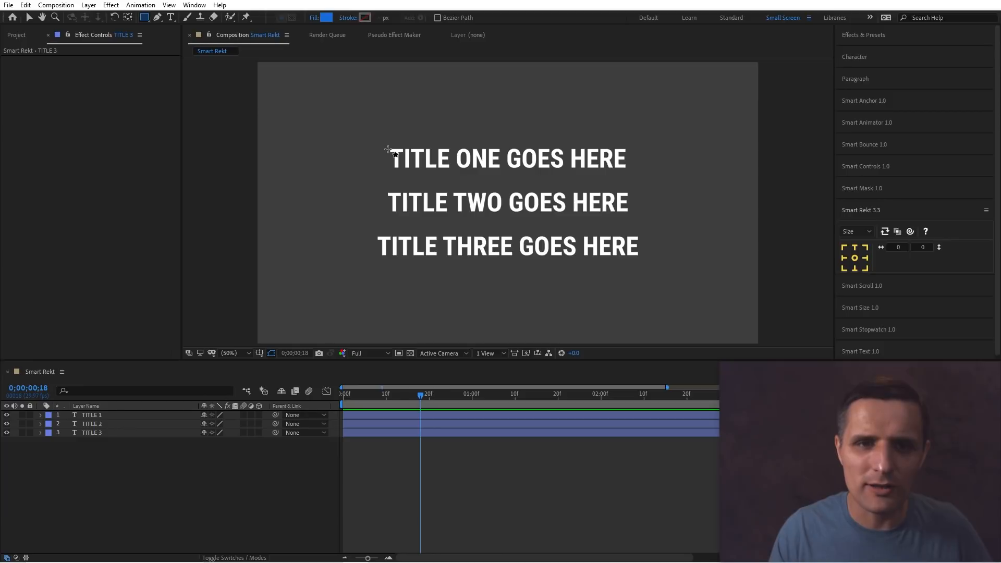
drag(388, 150, 628, 168)
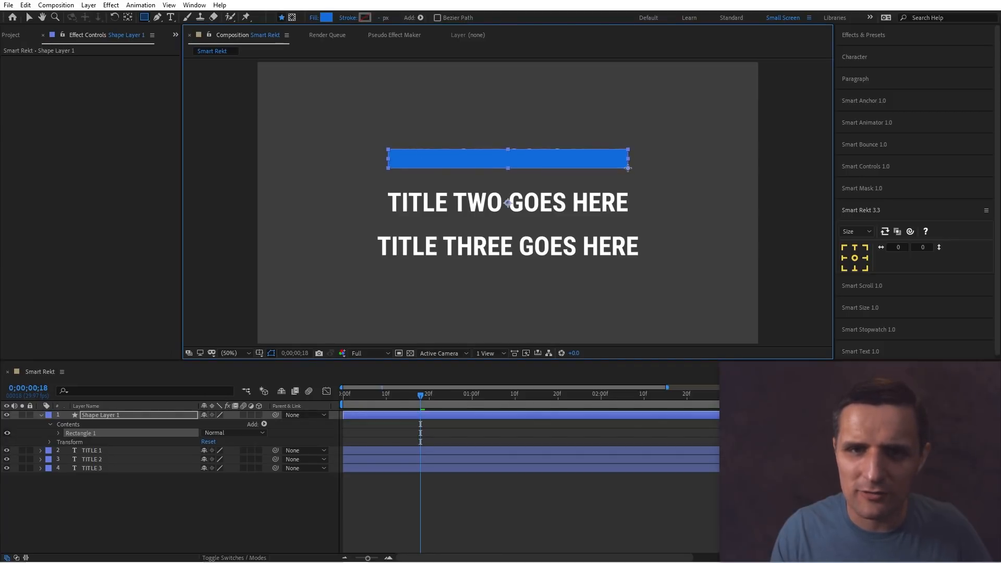
drag(134, 416, 129, 456)
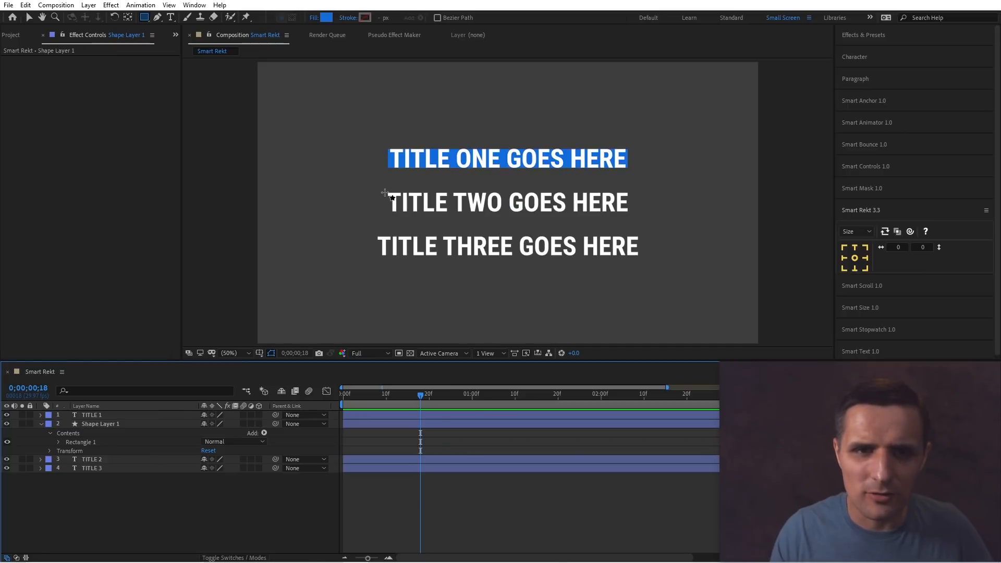
Draw rectangles behind the second and third titles and move each layer beneath its title.
drag(386, 192, 629, 212)
drag(170, 416, 162, 499)
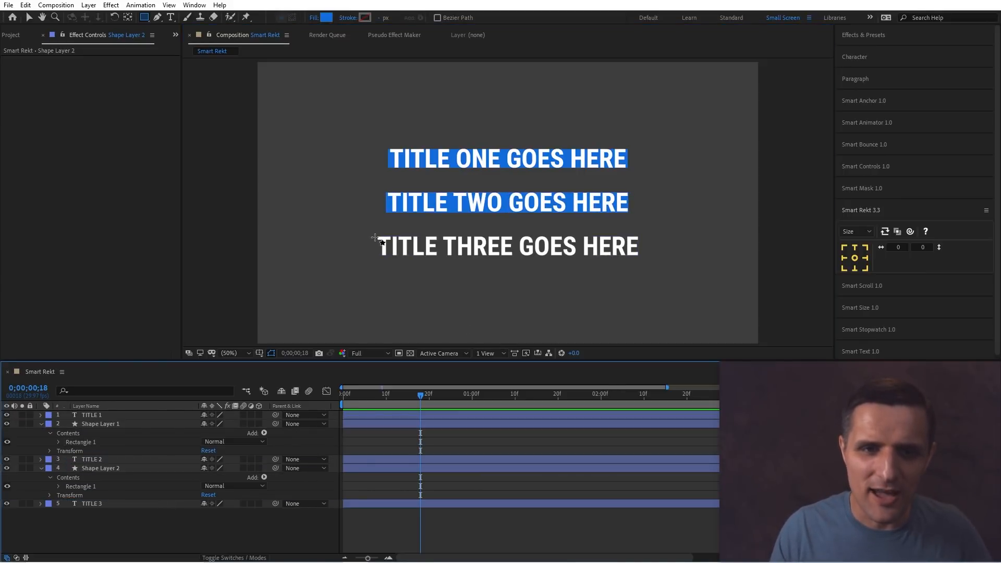
drag(376, 236, 641, 256)
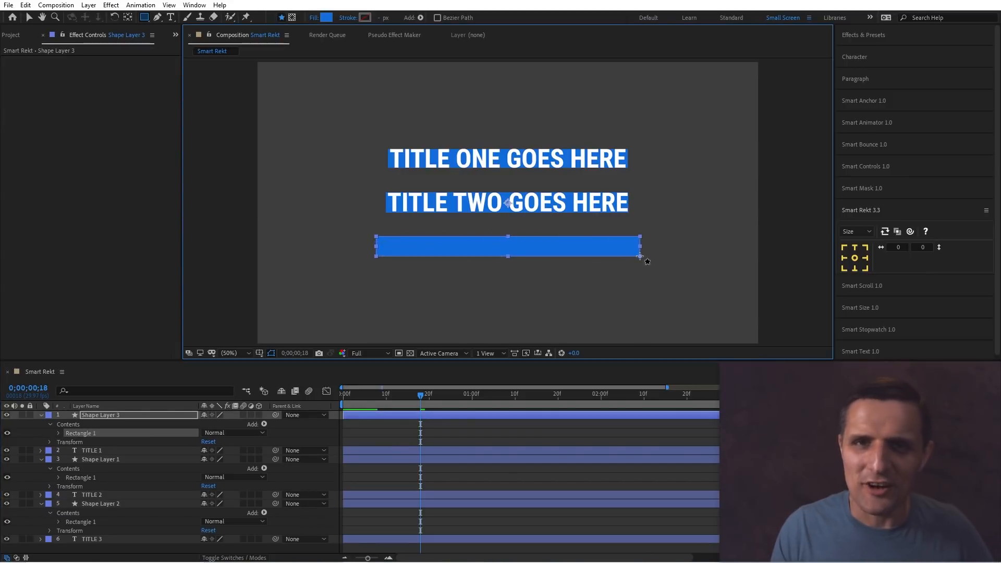
drag(126, 415, 134, 544)
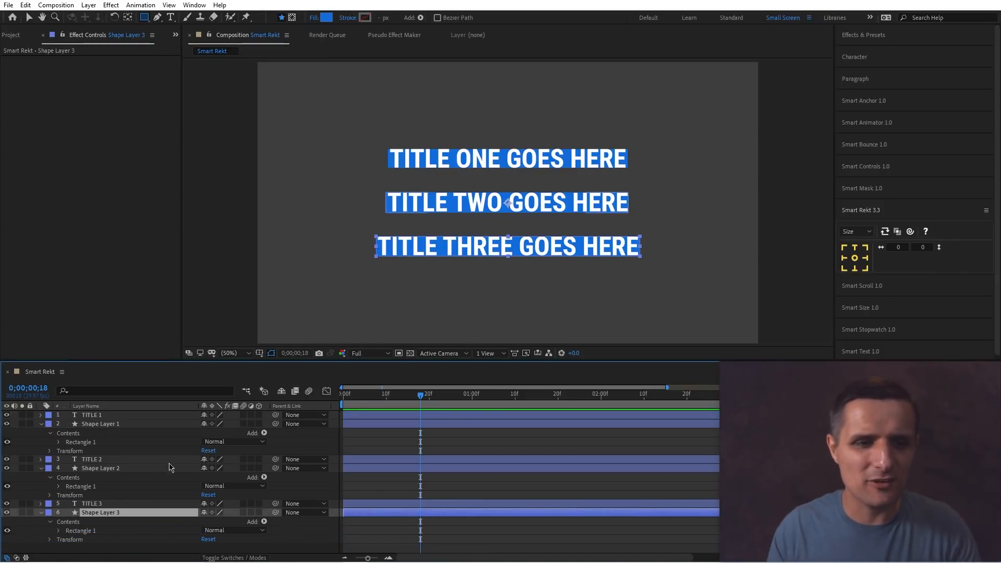
Delete the three rectangle shape layers.
ctrl+click(118, 467)
ctrl+click(114, 425)
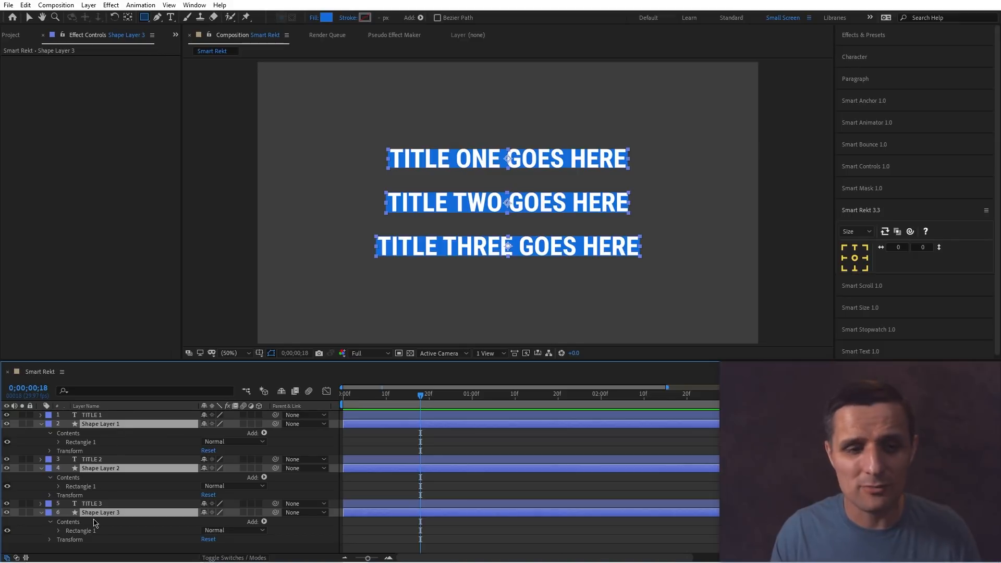
key(Delete)
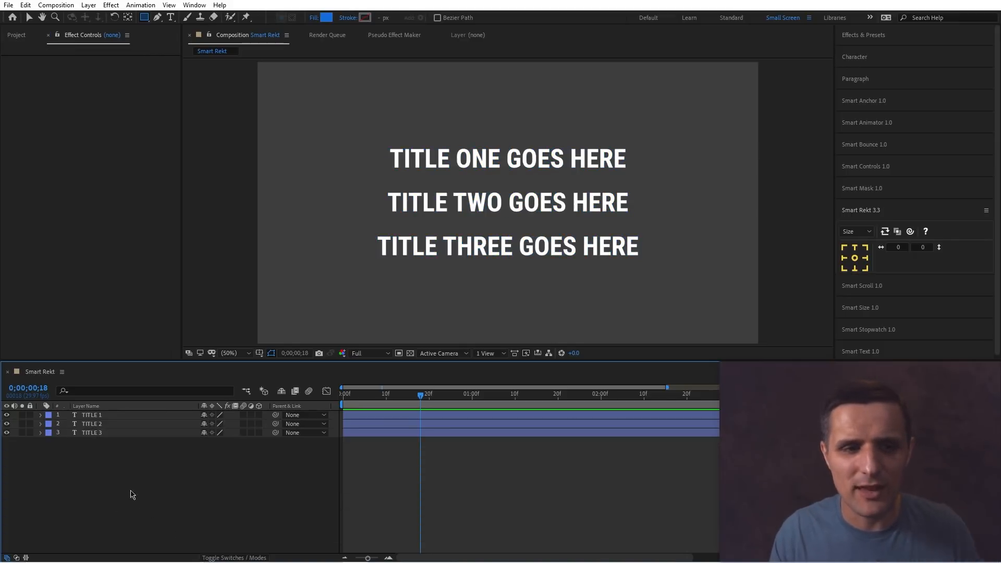
Browse the Smart Rekt panel's modes: Size, Margin, Fill, Stroke and Name.
drag(170, 491, 89, 391)
click(193, 461)
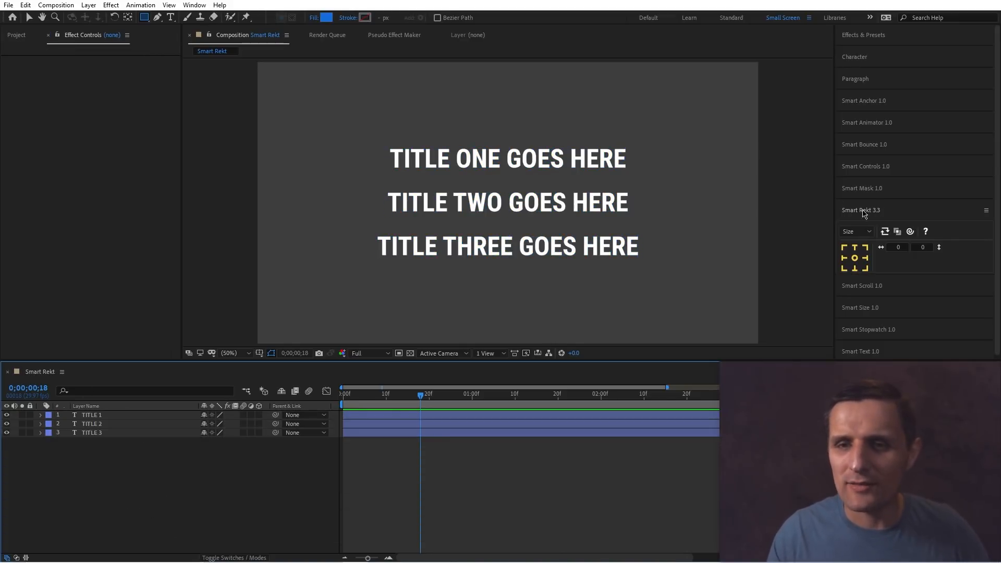
click(863, 231)
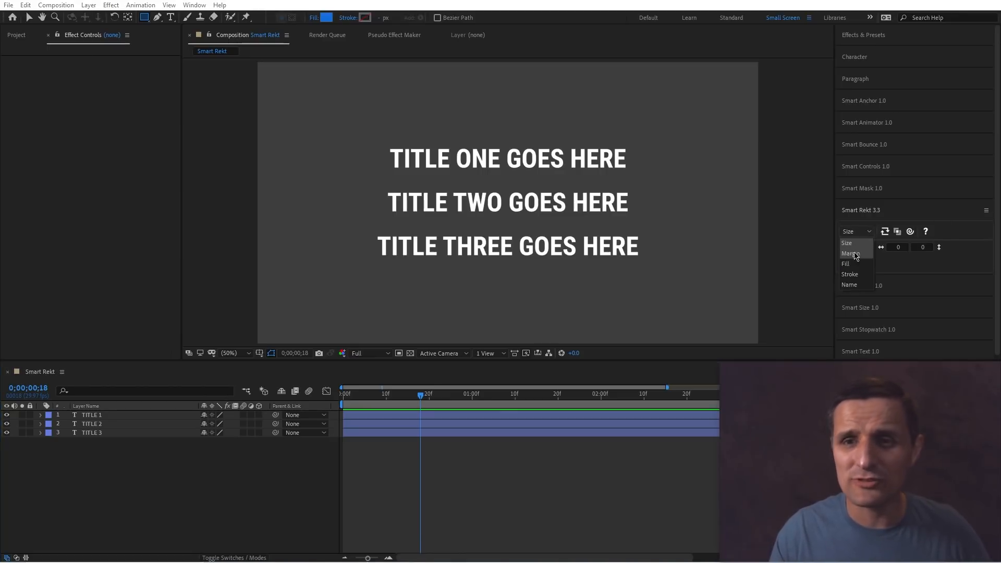
click(851, 253)
click(855, 232)
click(861, 264)
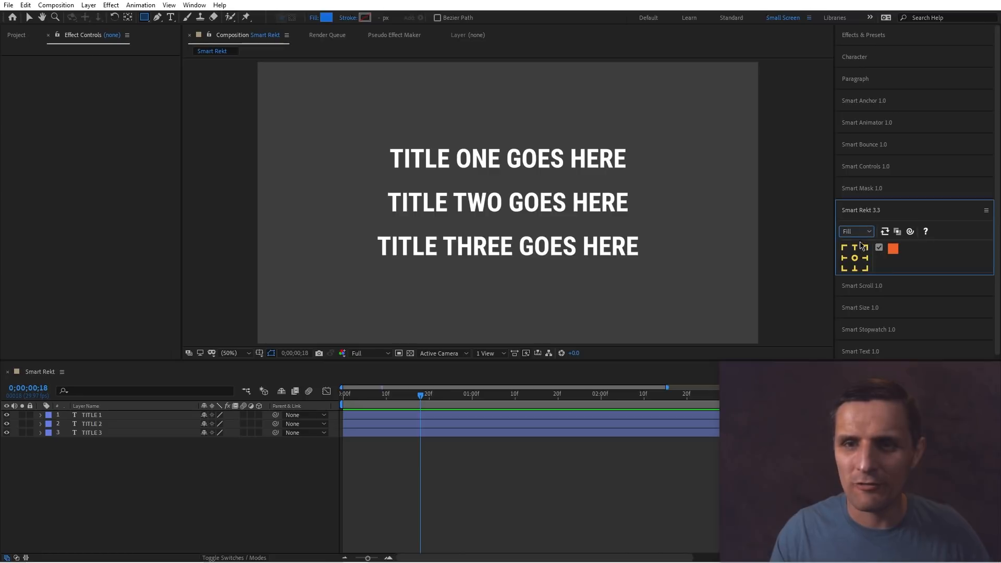
click(855, 232)
click(859, 273)
click(861, 232)
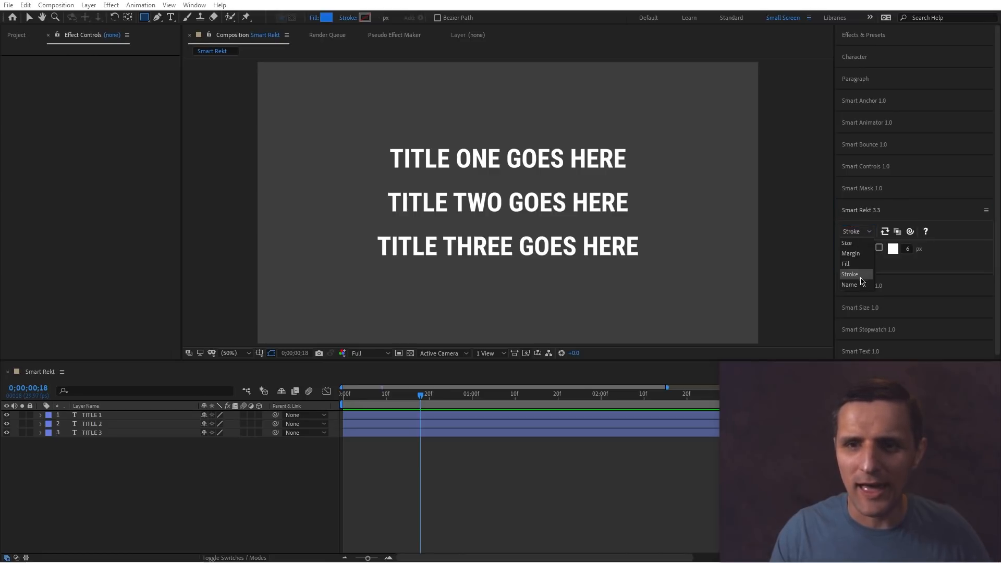
click(861, 285)
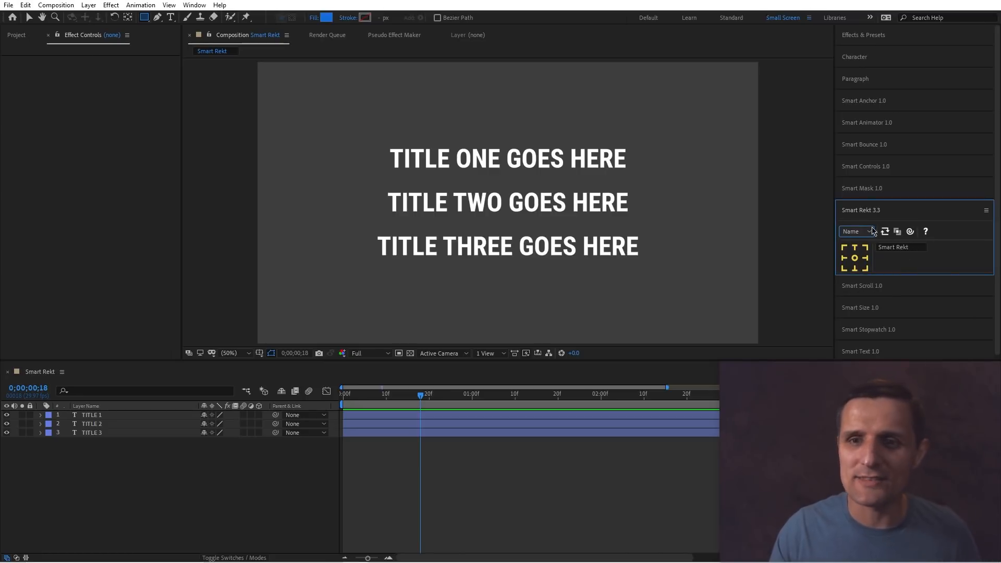
click(855, 231)
click(855, 243)
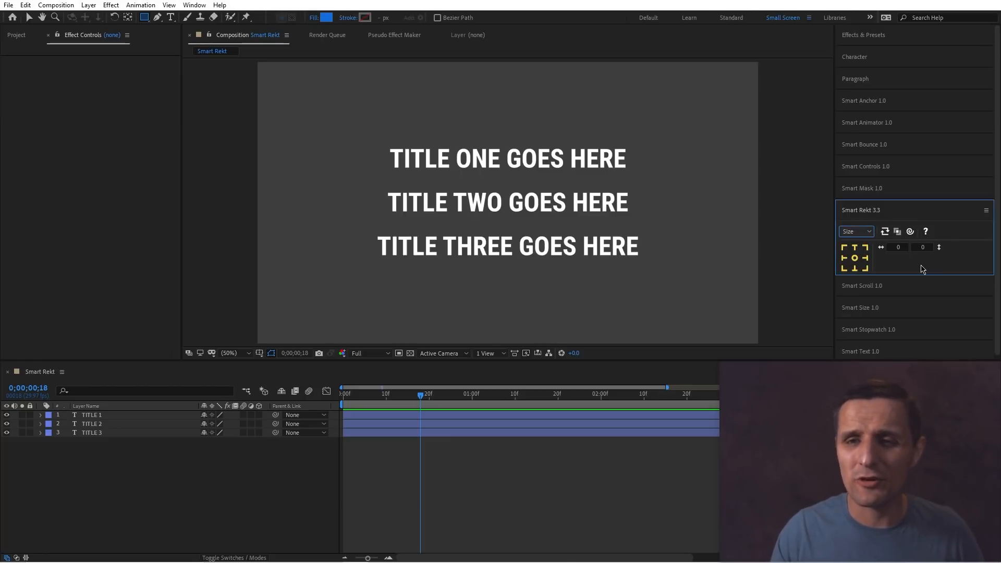
Create a centre-anchored Smart Rekt layer, set its X size to 1350, and scrub its size to about 920 × 710.
click(855, 257)
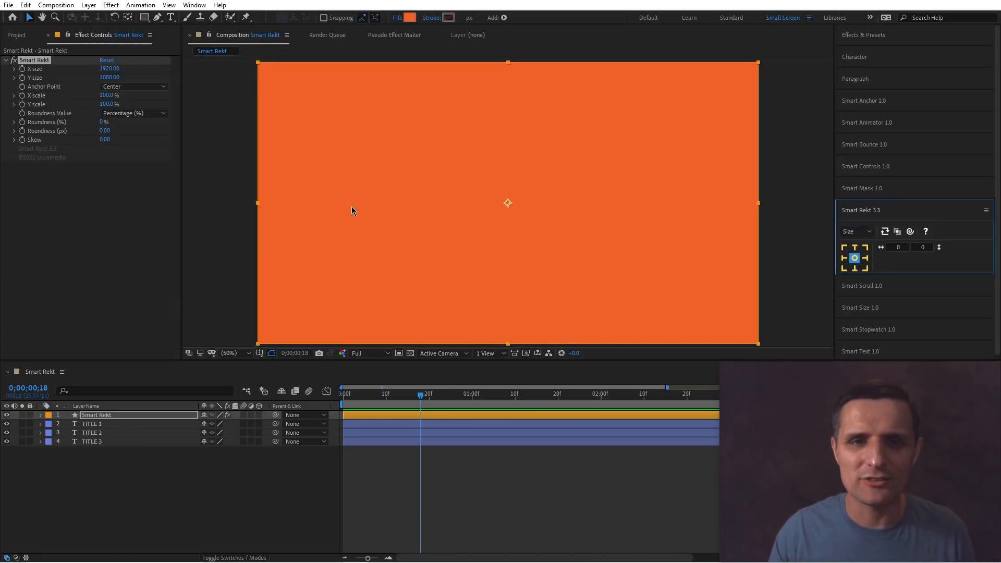
click(109, 69)
text(1350)
key(Return)
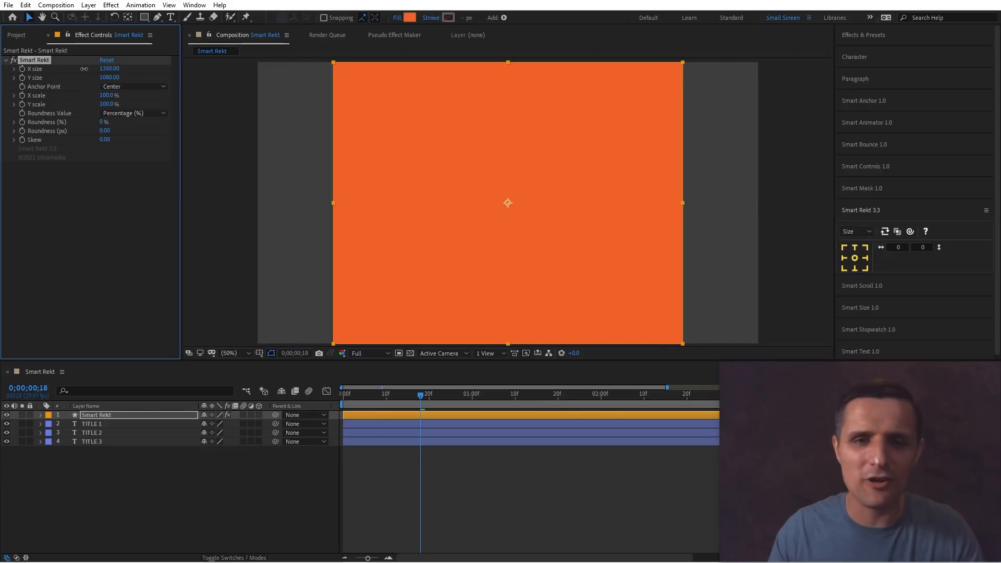
drag(114, 79, 93, 70)
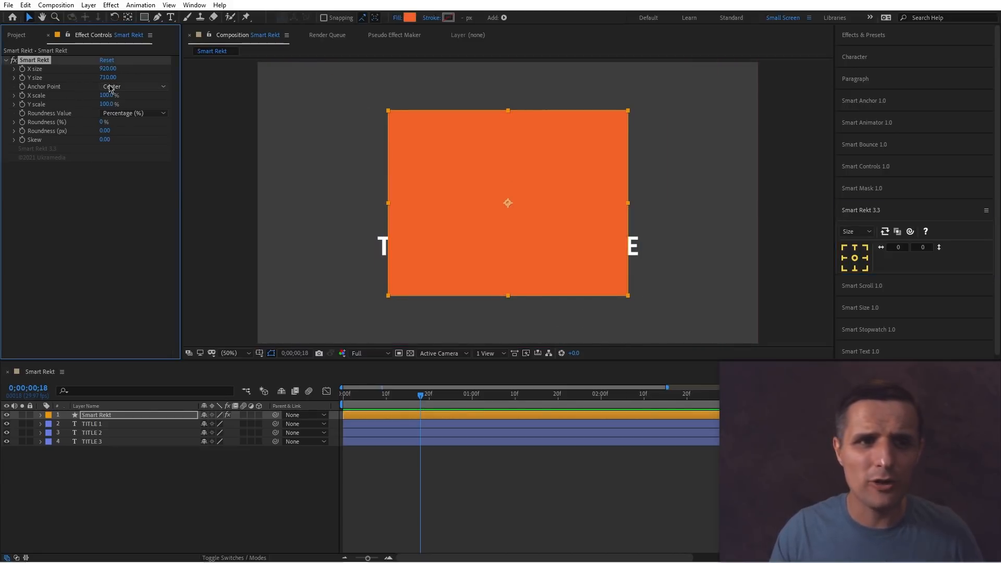
Switch the Smart Rekt Anchor Point to Top Left and undo the change.
click(151, 87)
click(156, 98)
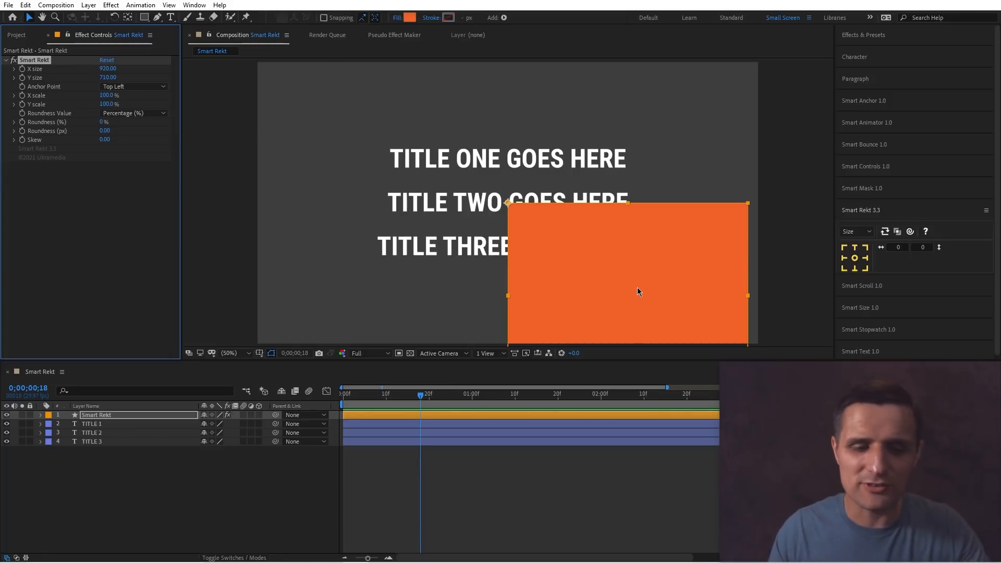
key(ctrl+z)
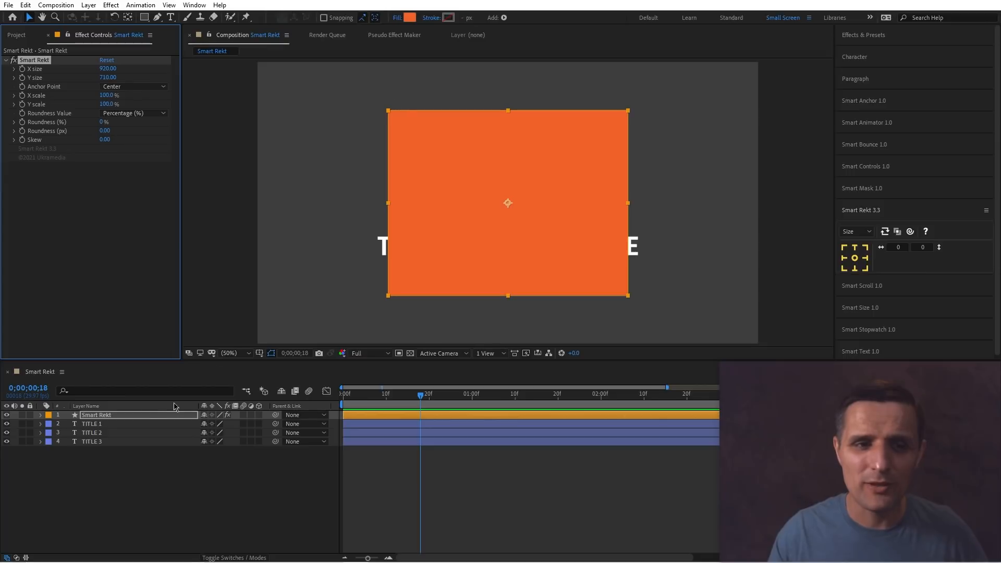
Show the layer's Anchor Point and use Smart Anchor to move the anchor around each edge position, ending at Center Left.
click(147, 415)
key(a)
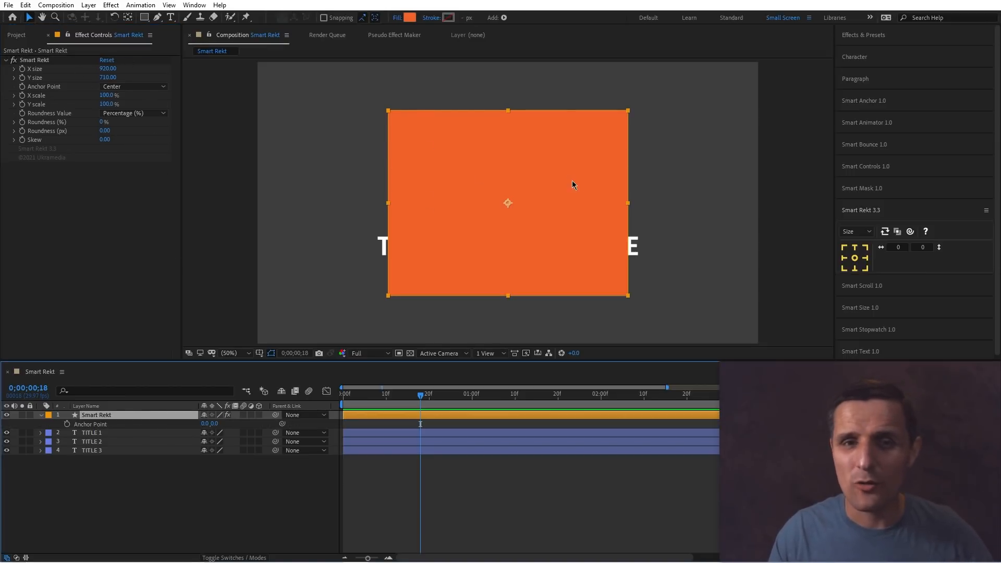
click(873, 106)
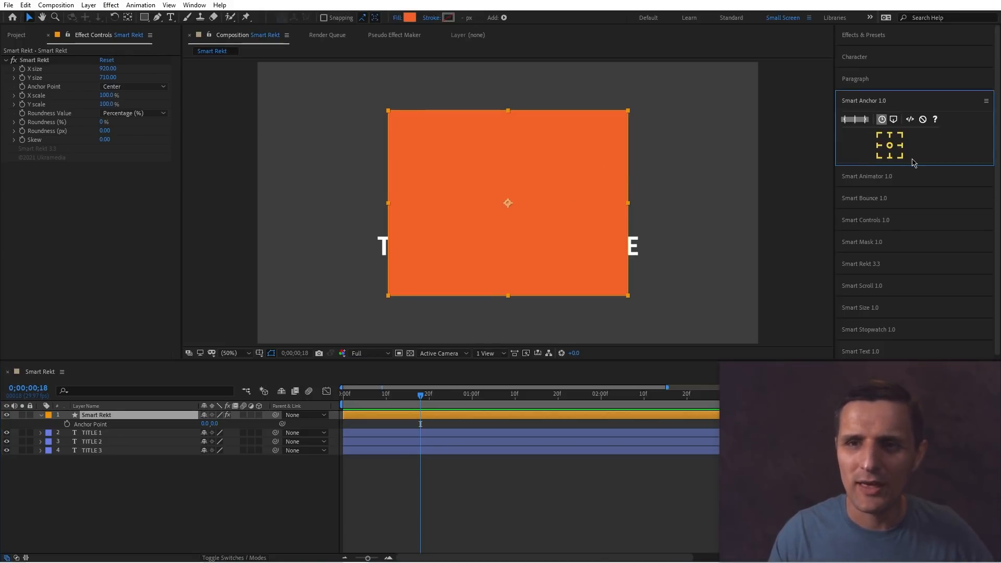
click(879, 136)
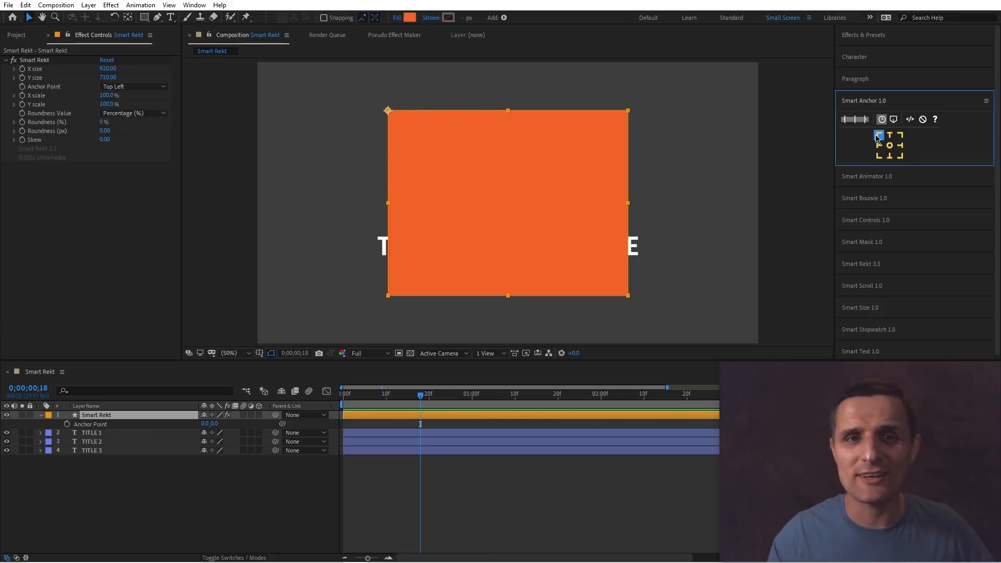
click(890, 135)
click(900, 135)
click(900, 146)
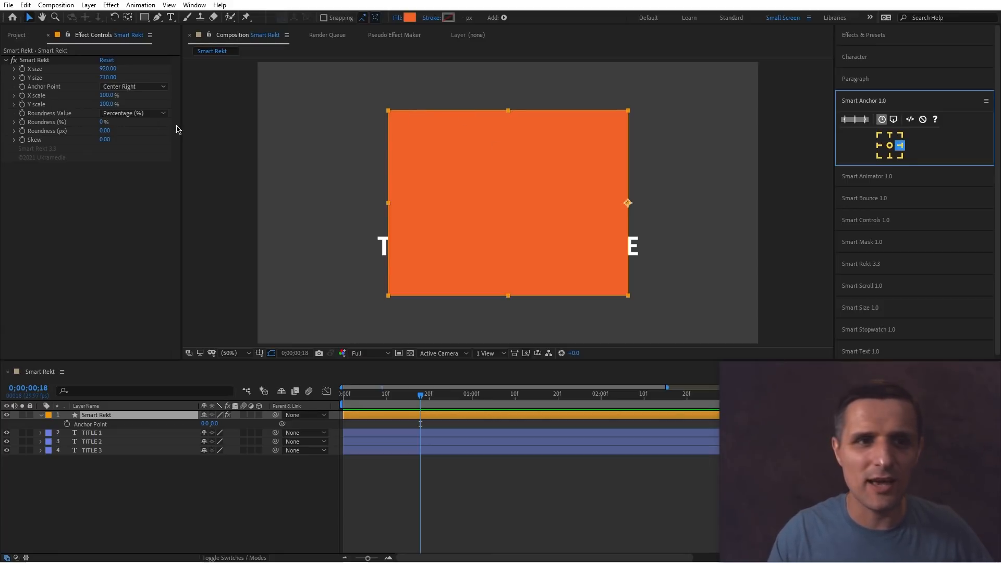
click(900, 155)
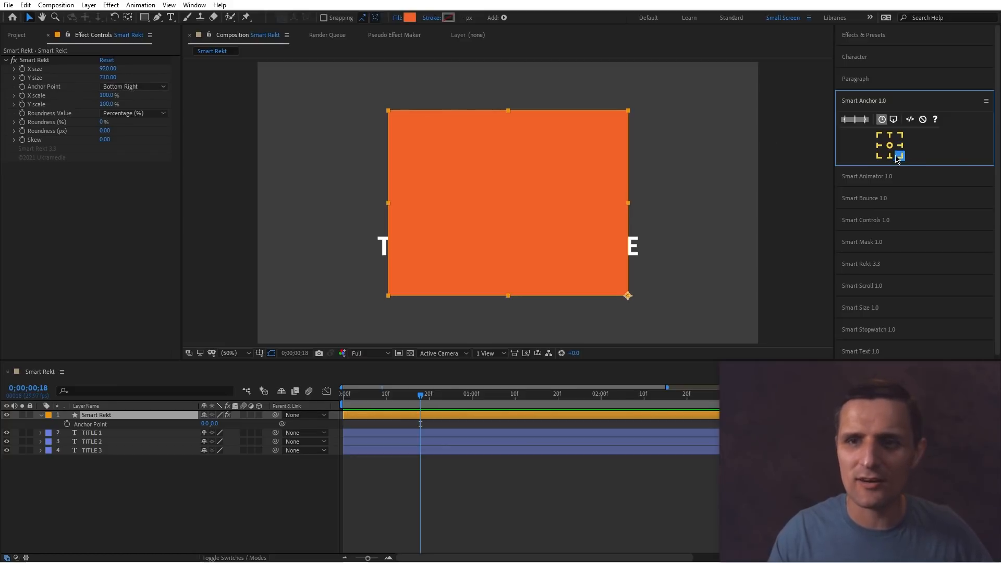
click(889, 155)
click(879, 155)
click(879, 145)
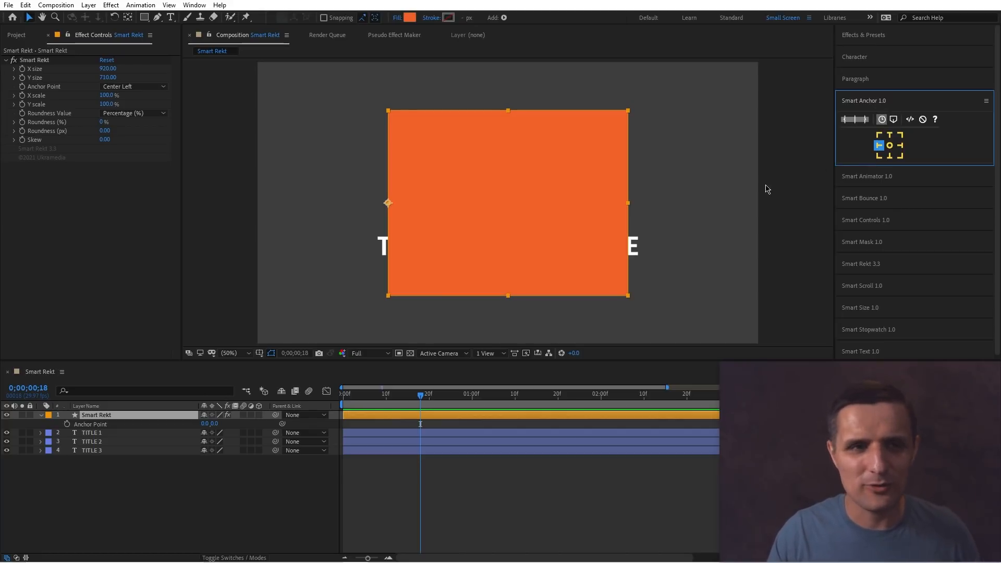
click(545, 202)
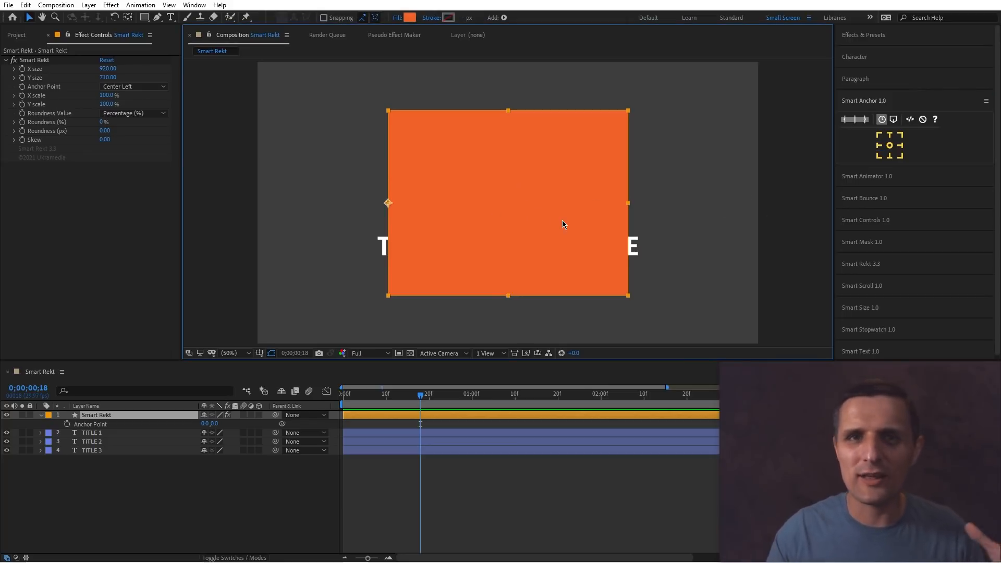
click(126, 68)
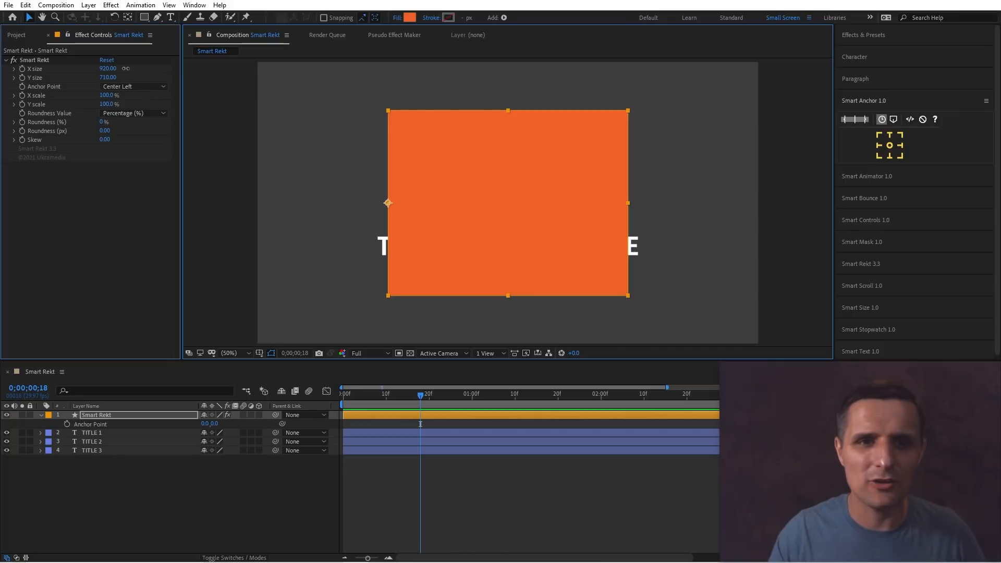
Round the rectangle's corners: Roundness (%) 30, then switch Roundness Value to Pixel (px) and set Roundness (px) to 83.
drag(125, 68, 115, 122)
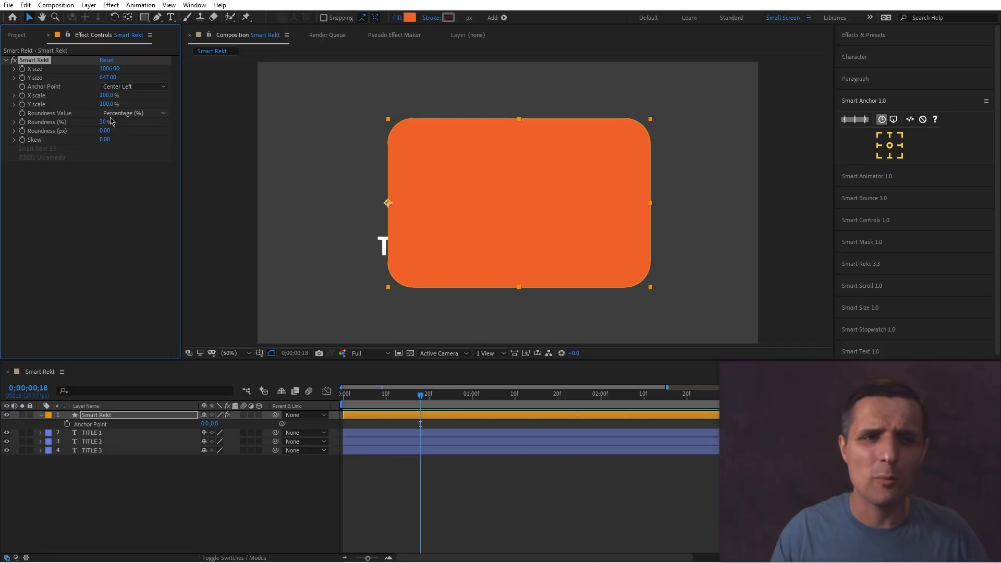
click(134, 114)
click(141, 135)
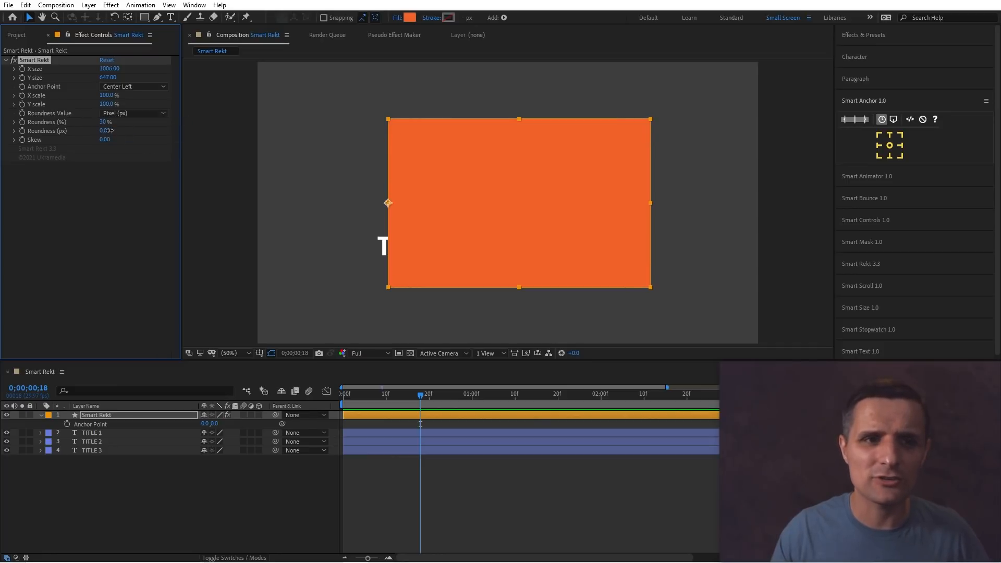
drag(108, 130, 126, 130)
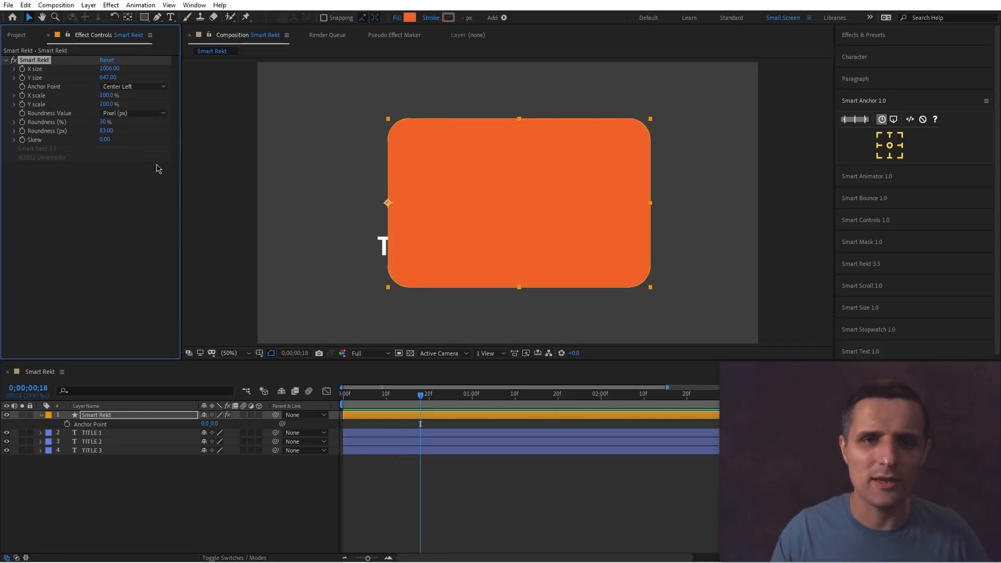
Toggle Roundness Value between Percentage (%) and Pixel (px), leaving it on Pixel (px).
click(145, 114)
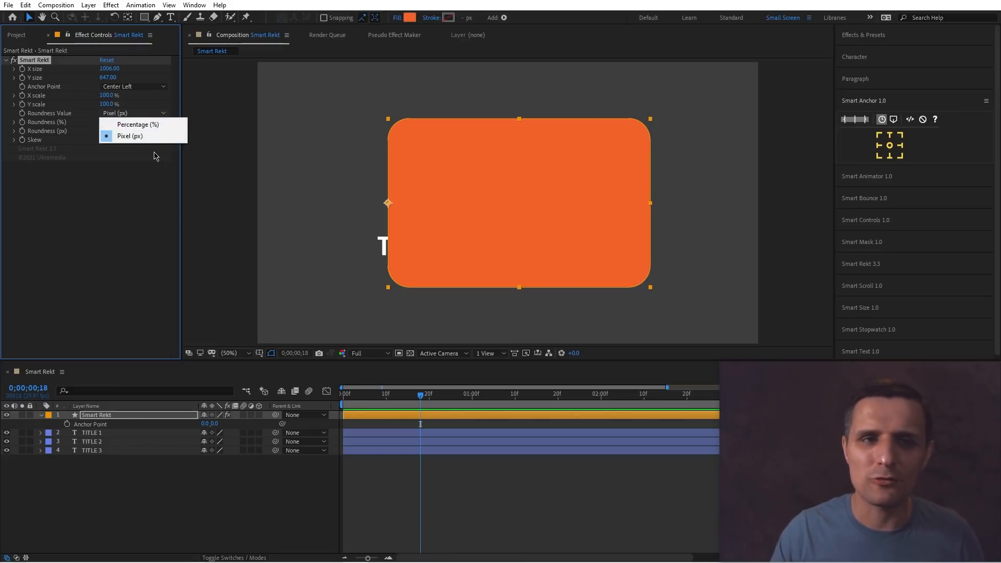
click(151, 125)
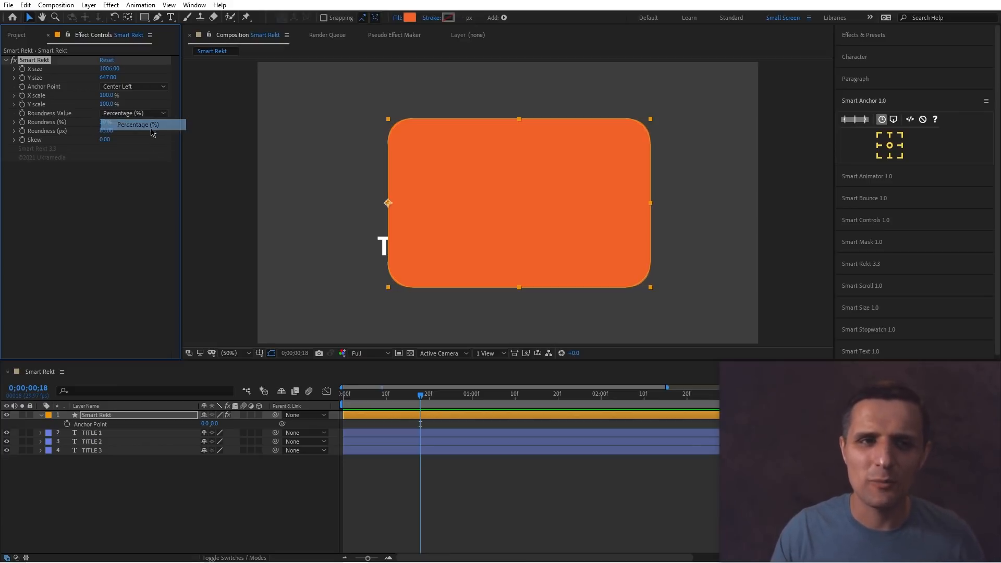
click(144, 113)
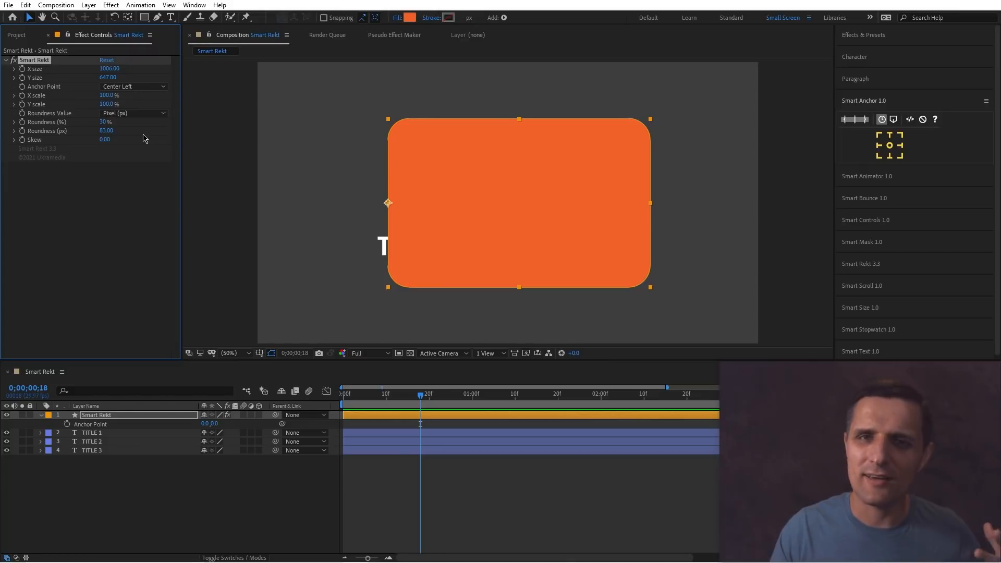
click(140, 114)
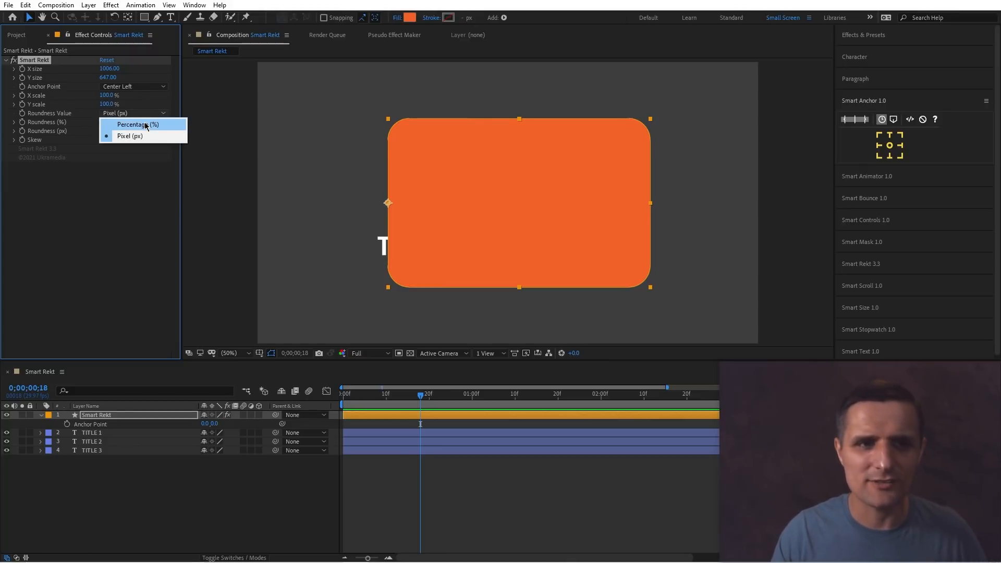
click(127, 171)
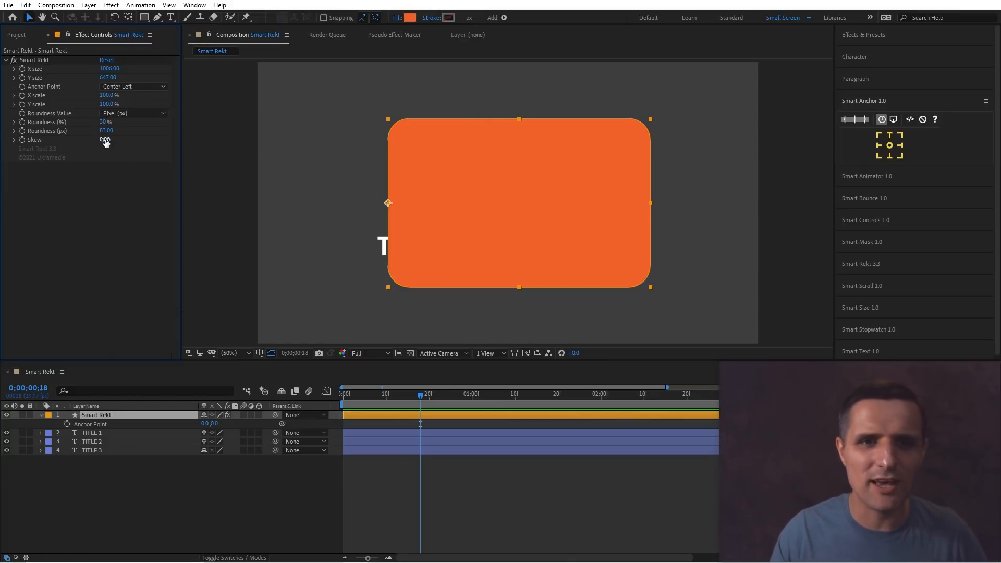
Skew the rectangle to 7.60 and delete the Smart Rekt layer.
drag(105, 142, 133, 209)
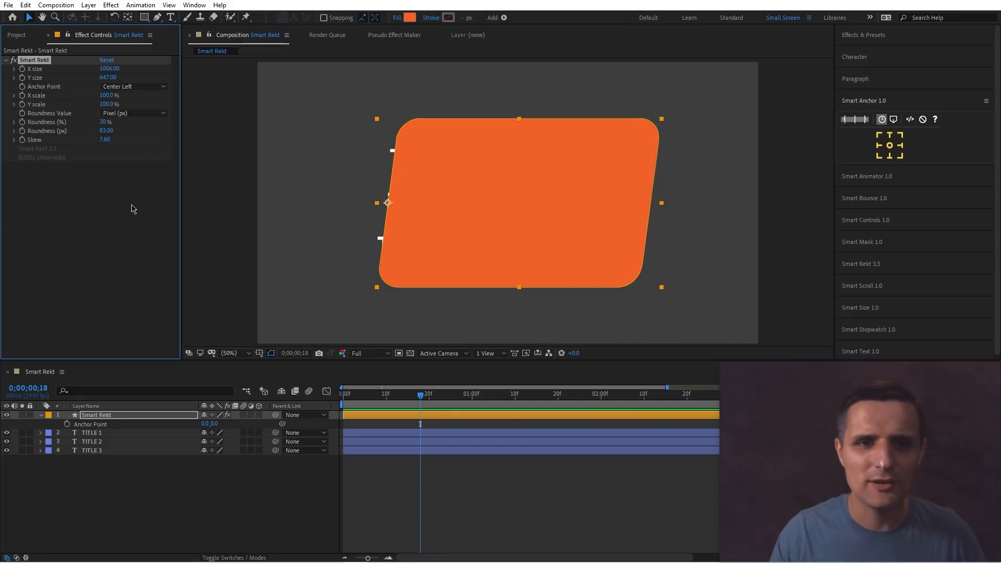
click(125, 416)
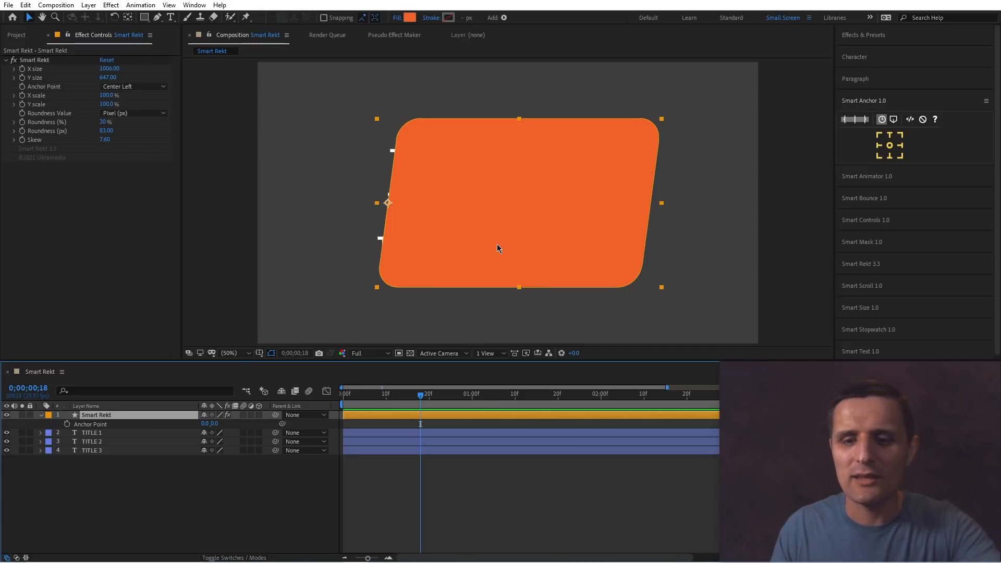
key(Delete)
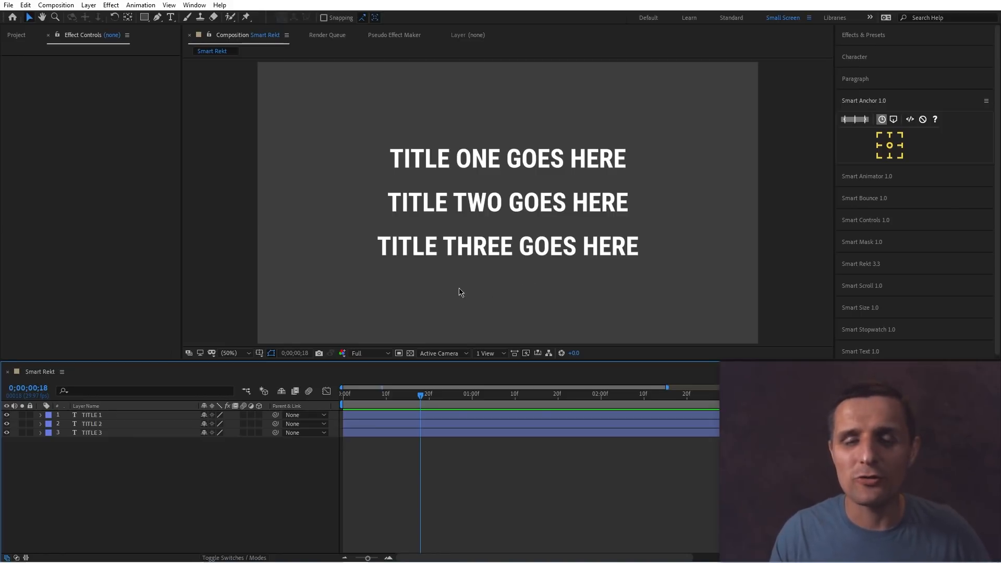
Select all three title layers and create centre-anchored Smart Rekt backgrounds behind each title.
drag(670, 118, 531, 271)
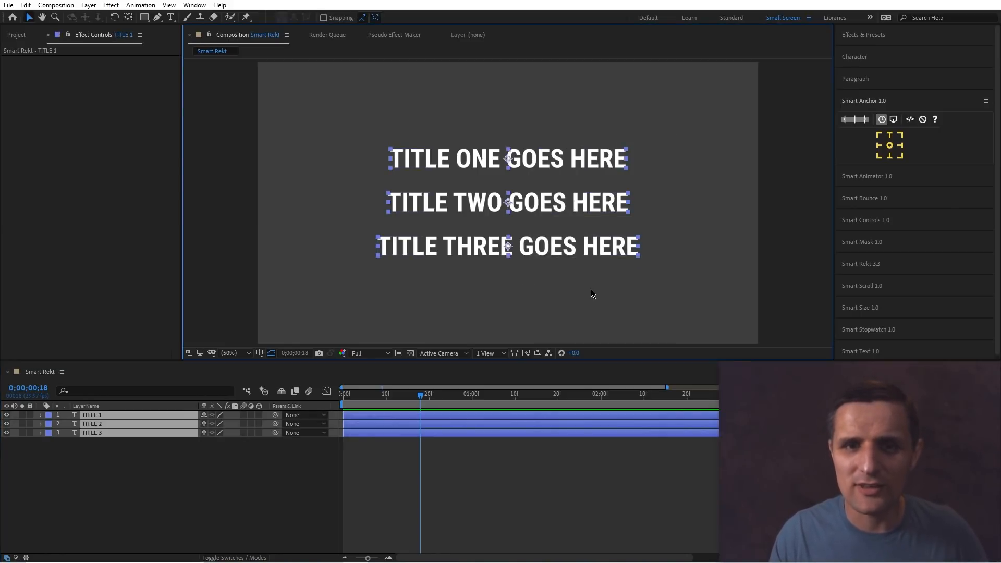
click(145, 17)
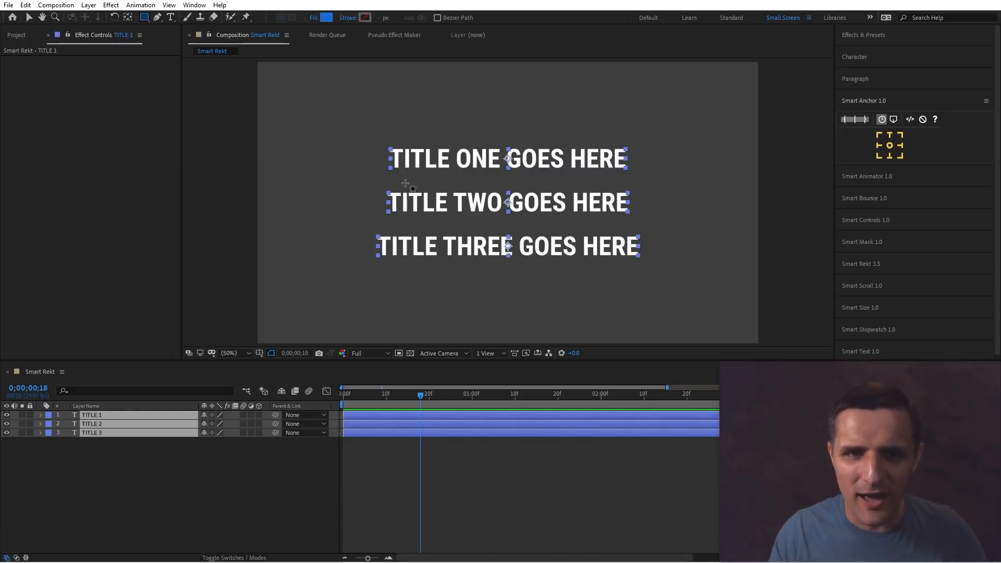
click(30, 18)
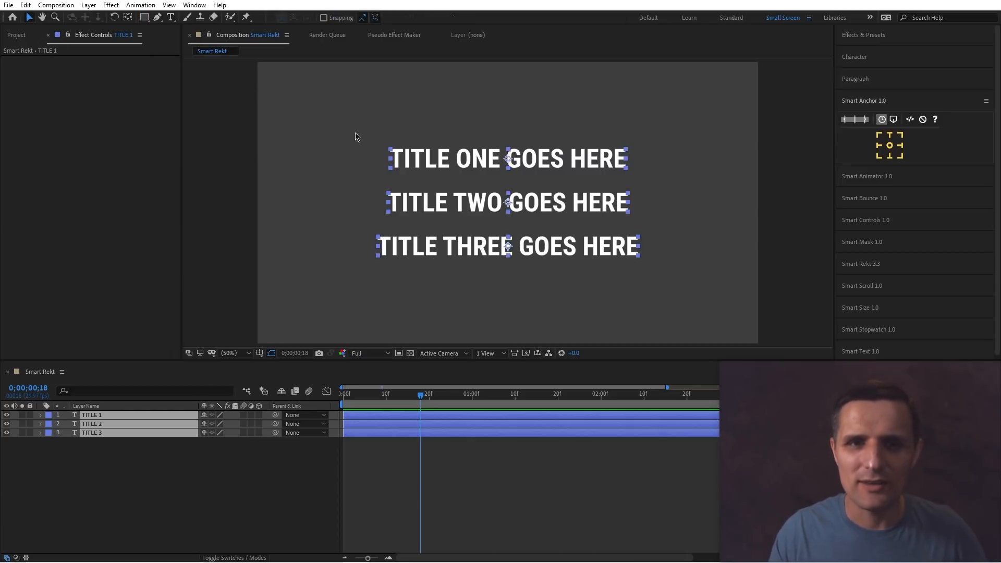
drag(342, 120, 665, 329)
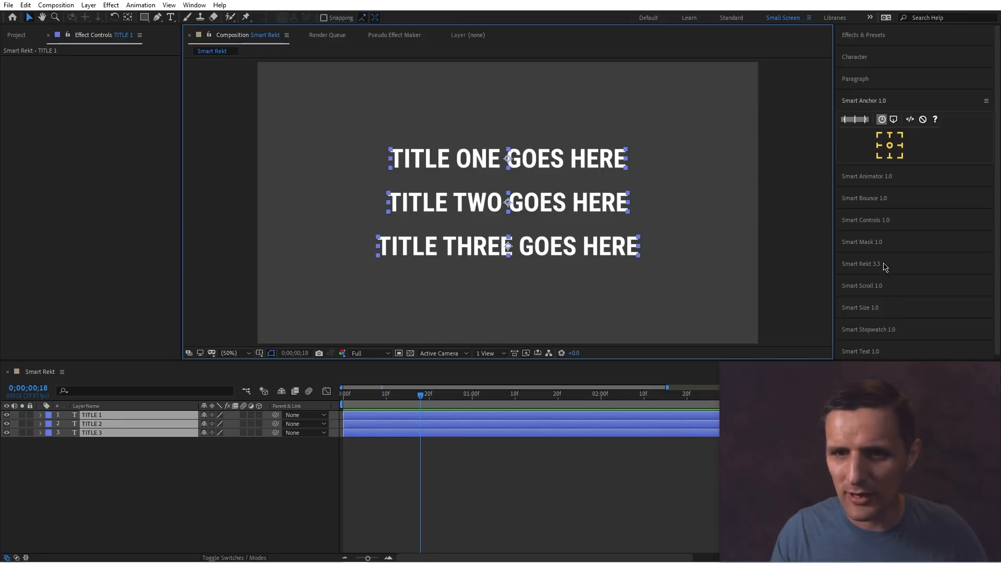
click(865, 264)
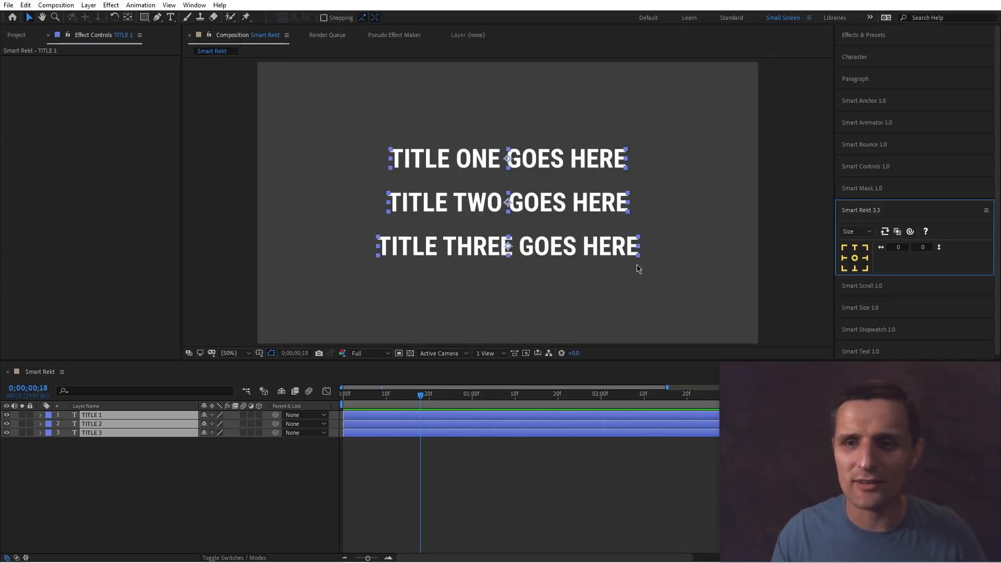
click(854, 258)
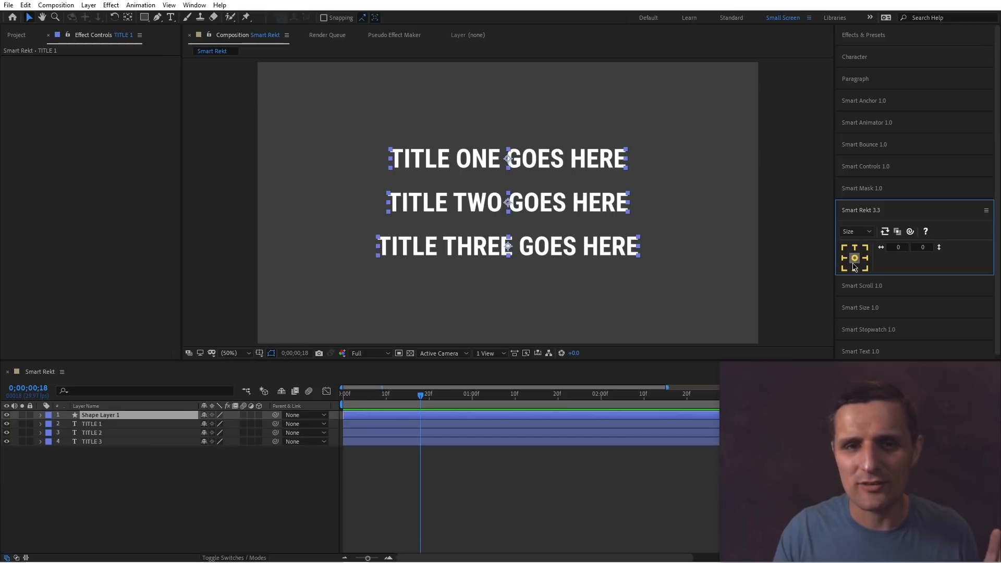
click(153, 471)
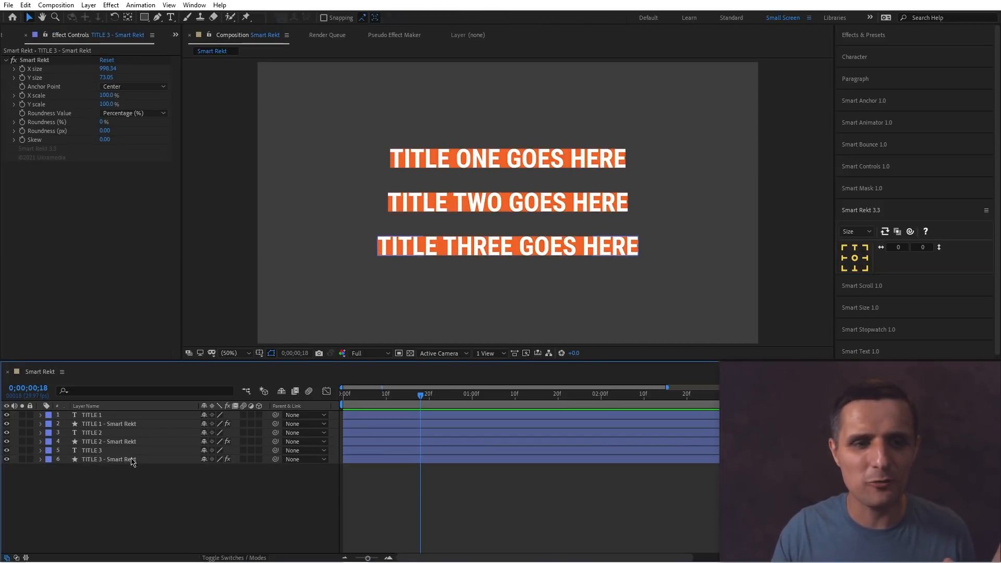
Select each title's Smart Rekt layer in turn to inspect its settings.
click(130, 459)
click(127, 441)
click(130, 424)
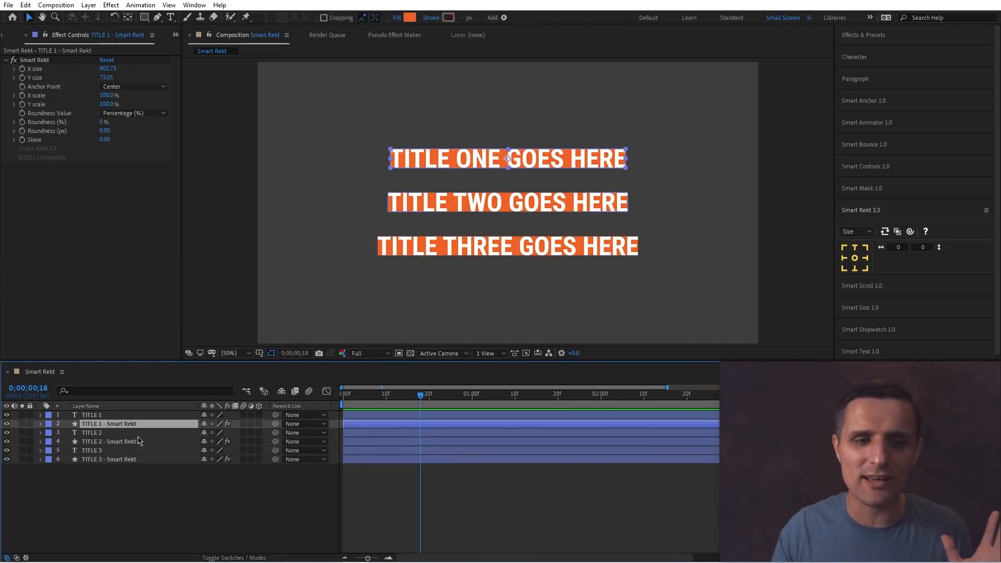
click(134, 441)
click(162, 460)
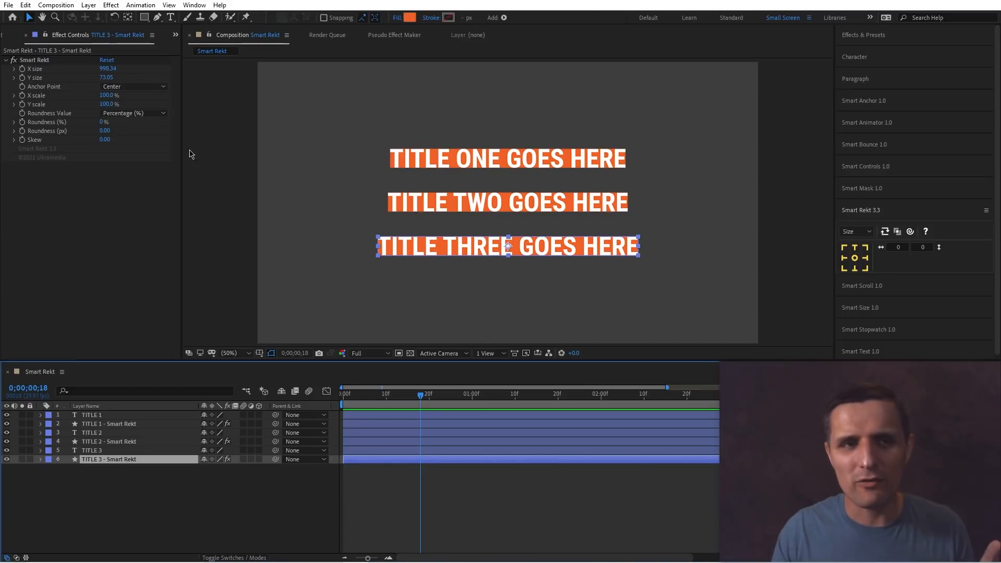
Try scrubbing the TITLE 3 rectangle's X size and undo the change.
drag(110, 69, 147, 81)
key(ctrl+z)
key(ctrl+z)
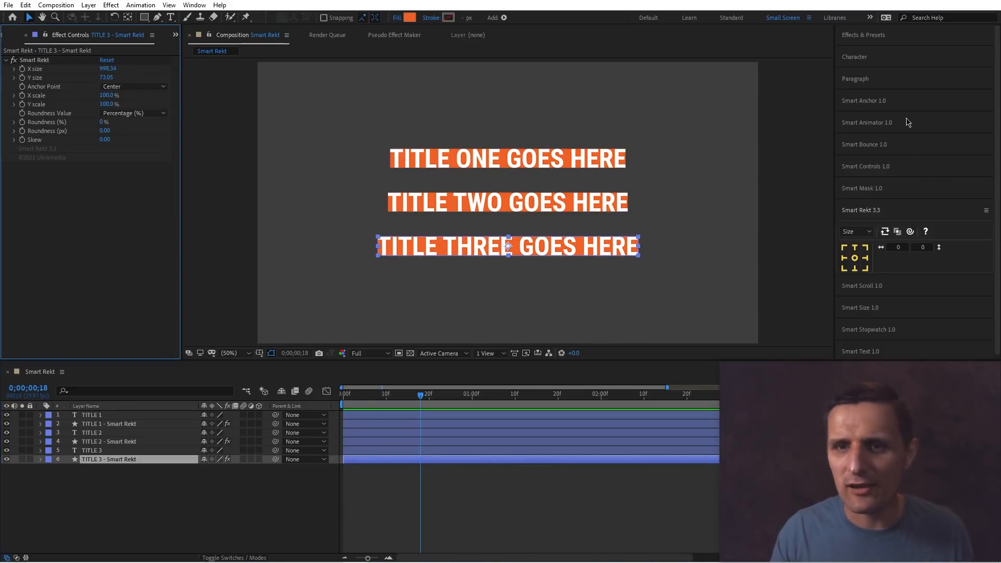
Move the TITLE 3 rectangle's anchor to Top Left with Smart Anchor.
click(863, 101)
click(879, 136)
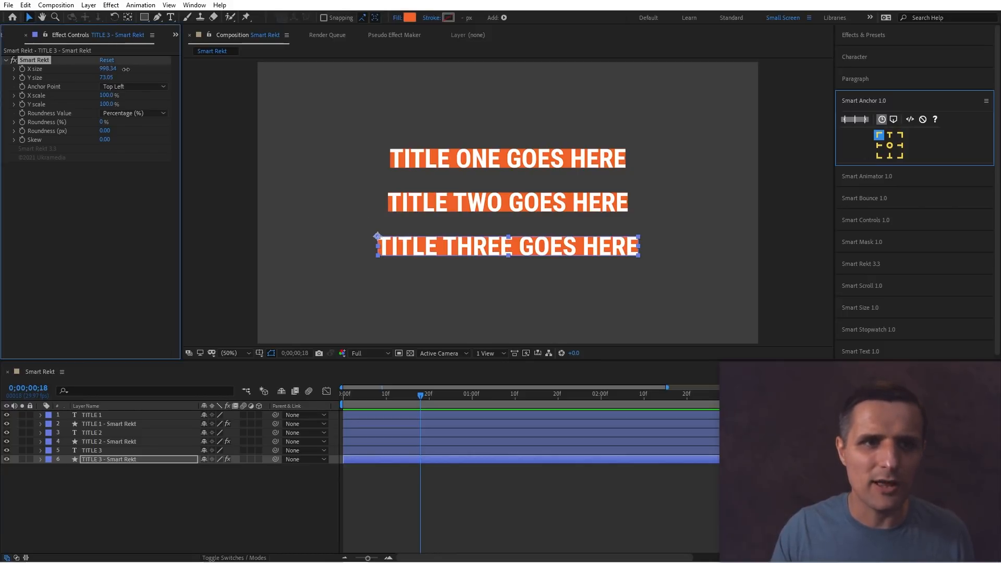
Scrub the TITLE 3 rectangle's size larger and undo the resize.
drag(109, 70, 166, 79)
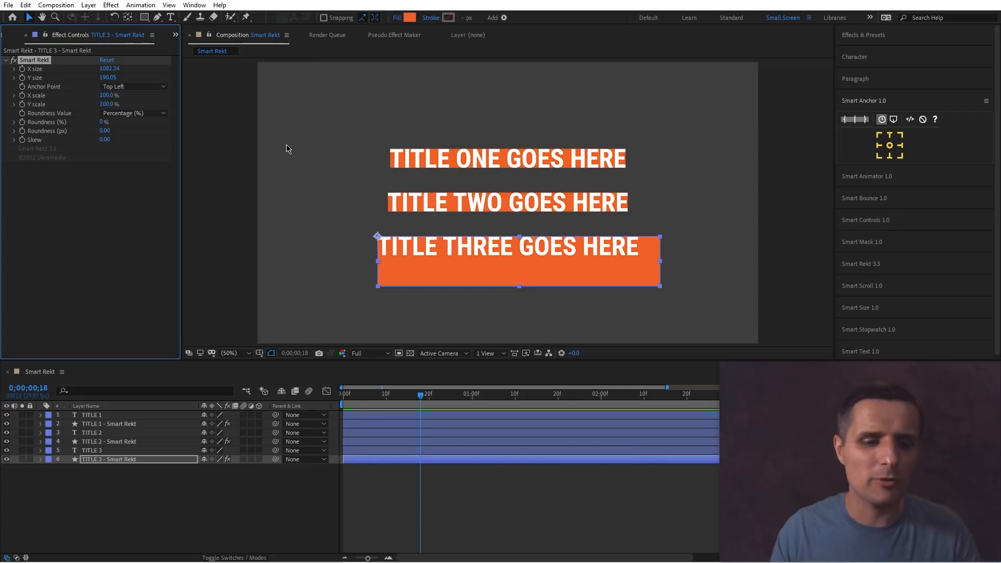
key(ctrl+z)
key(ctrl+z)
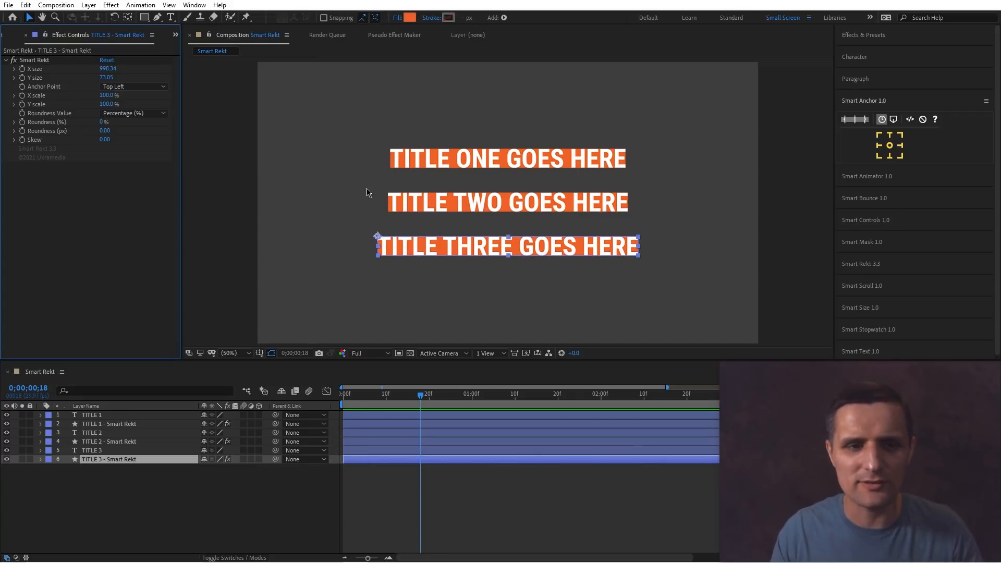
Replace TITLE 1's text with a long string of random letters to test the background.
click(208, 485)
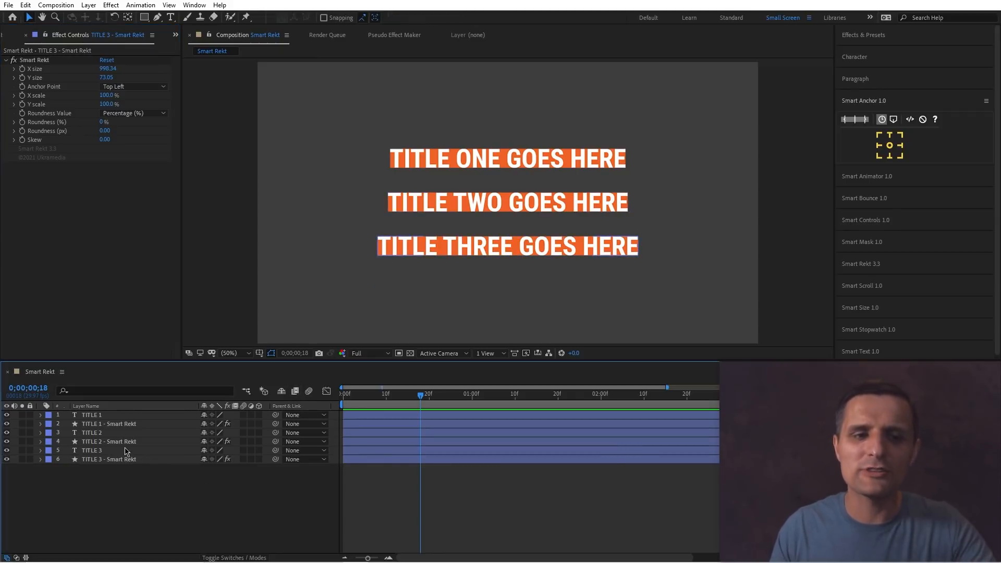
double_click(122, 417)
text(asdfasdfasdfasdfasdfasdfasdfasd)
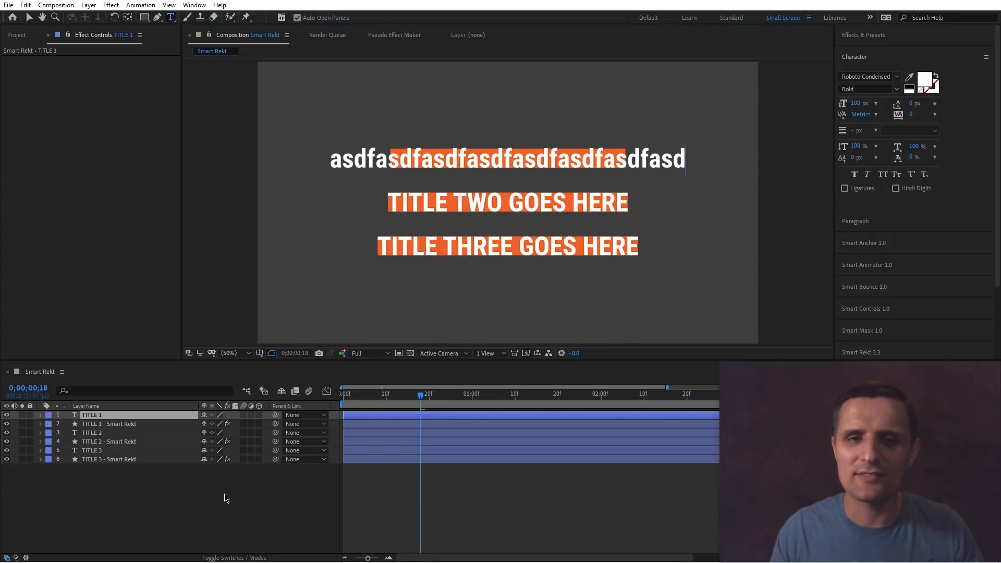
click(286, 492)
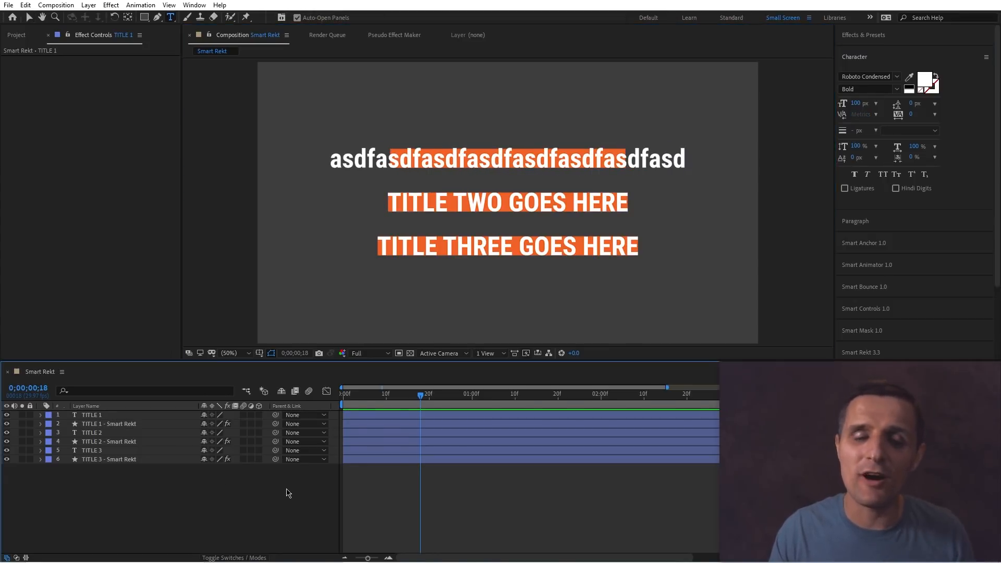
Undo the text edit, the anchor change and the Smart Rekt background creation.
key(ctrl+z)
key(ctrl+z)
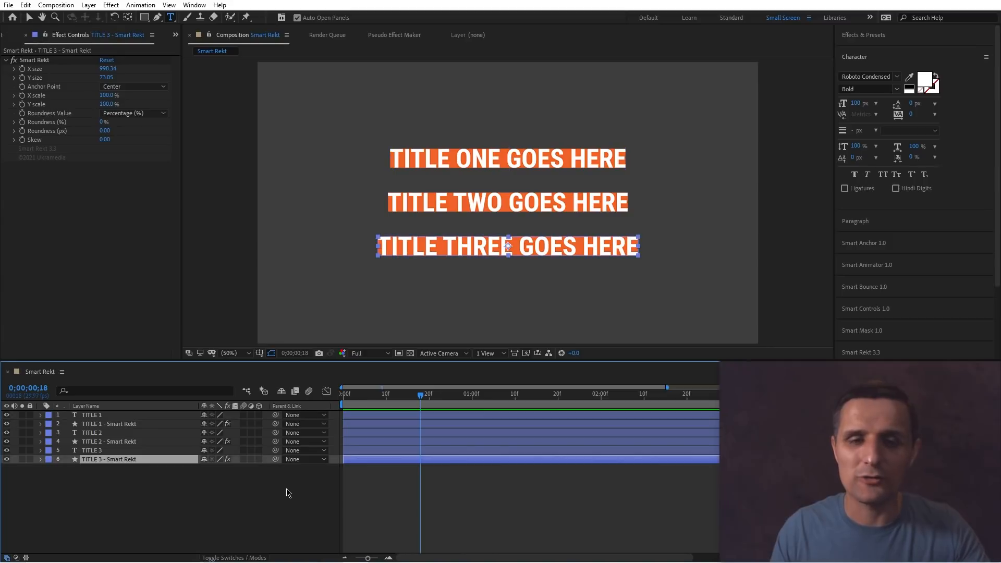
key(ctrl+z)
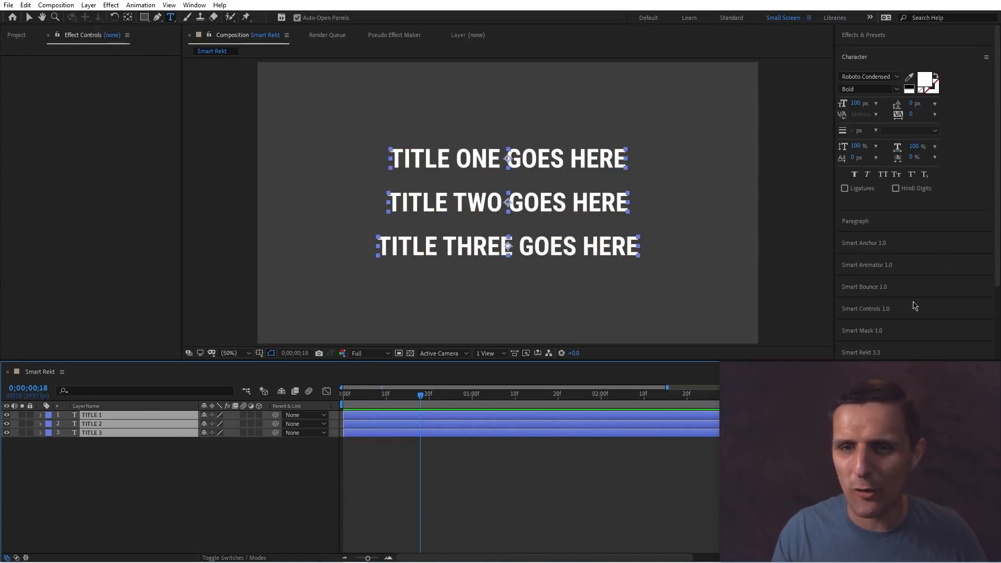
Select TITLE 2 and TITLE 3 and create centre-anchored Smart Rekt backgrounds behind them.
click(889, 350)
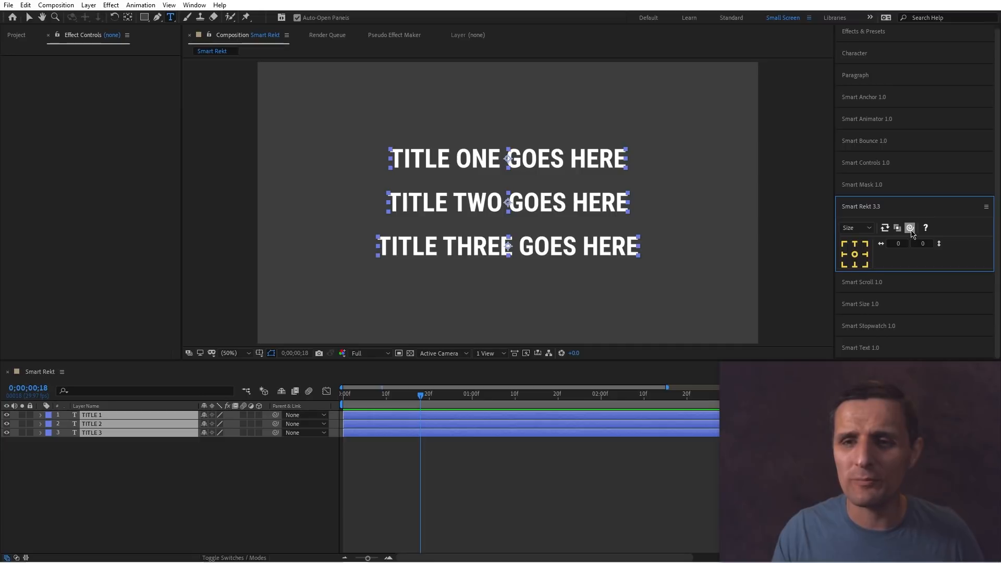
click(238, 452)
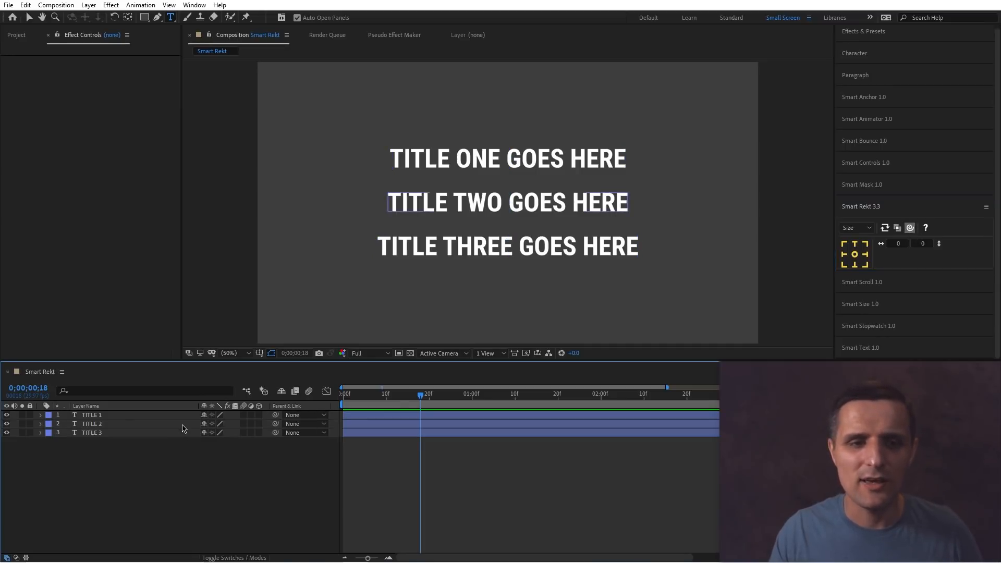
drag(182, 457, 123, 415)
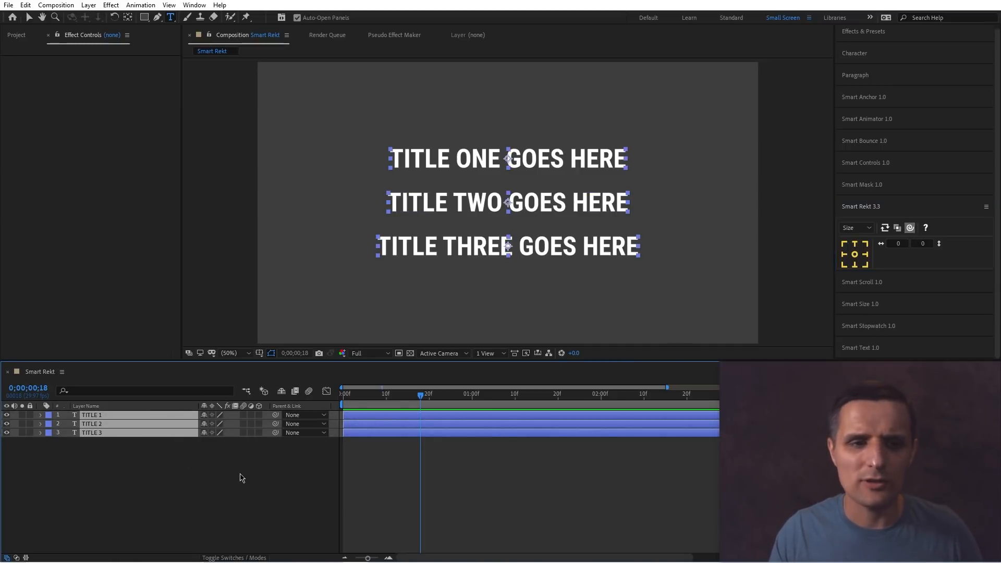
drag(240, 474, 158, 427)
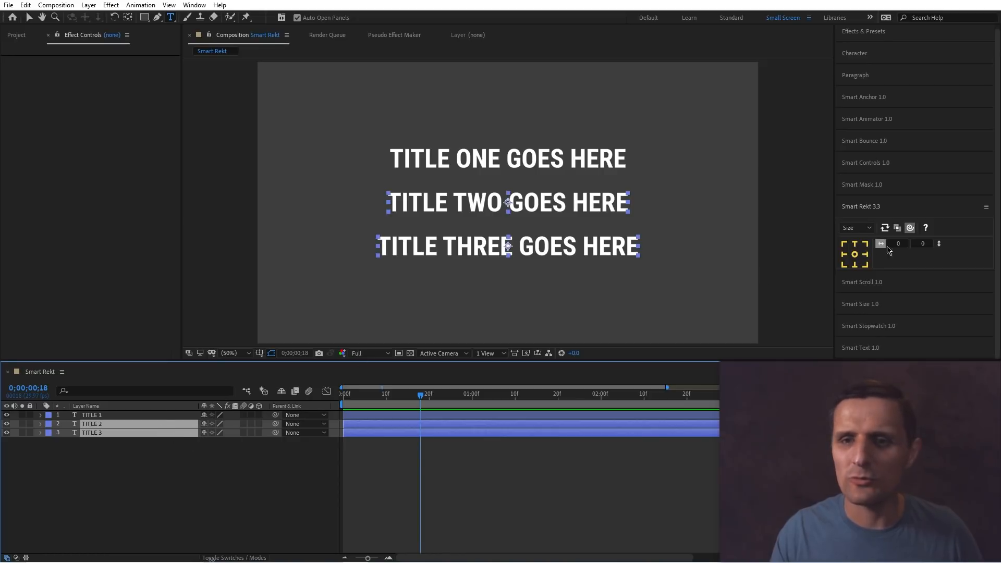
click(910, 230)
click(865, 256)
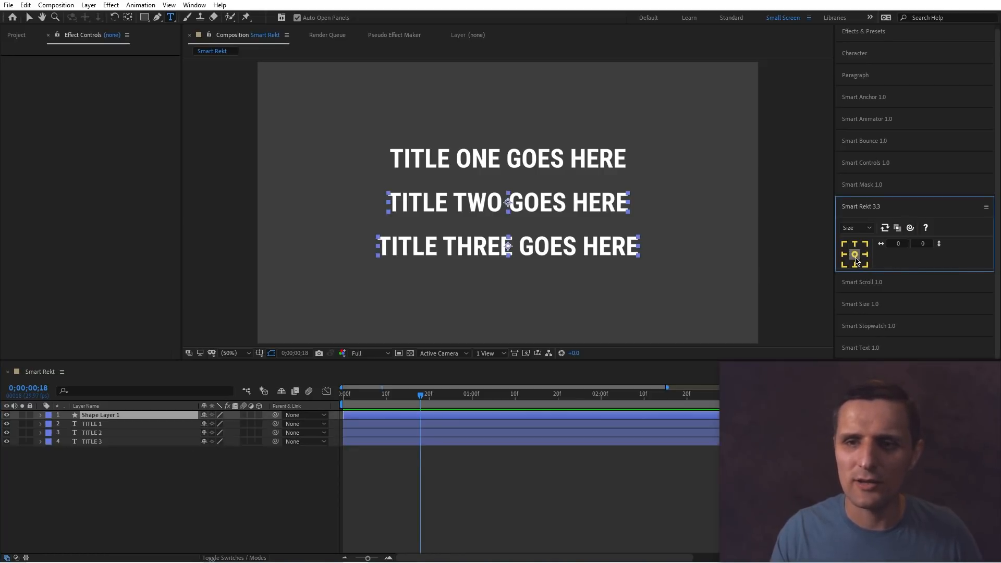
click(148, 416)
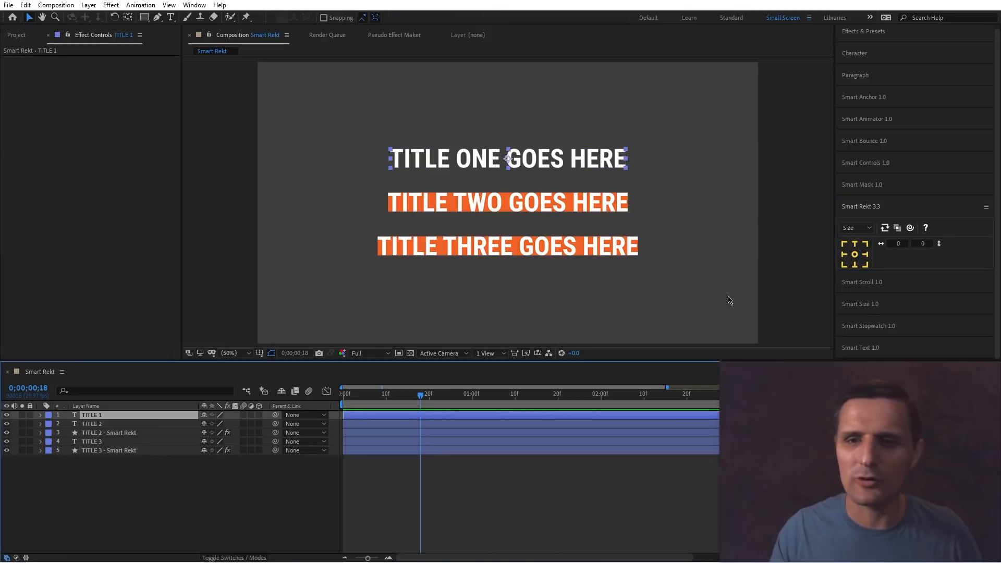
Enable the linking option and create a Smart Rekt background behind TITLE 1 that is parented to the text.
click(909, 229)
click(863, 255)
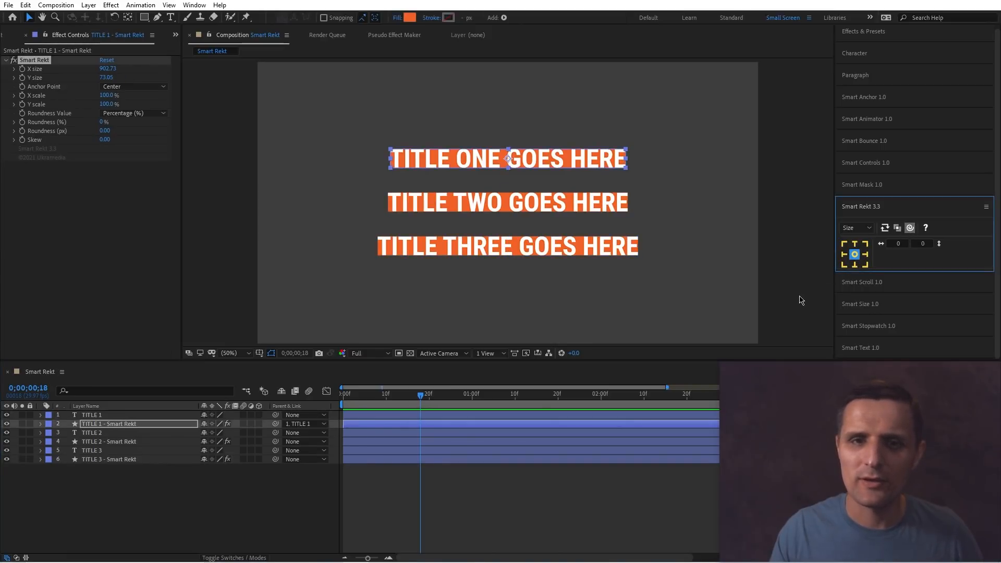
click(256, 498)
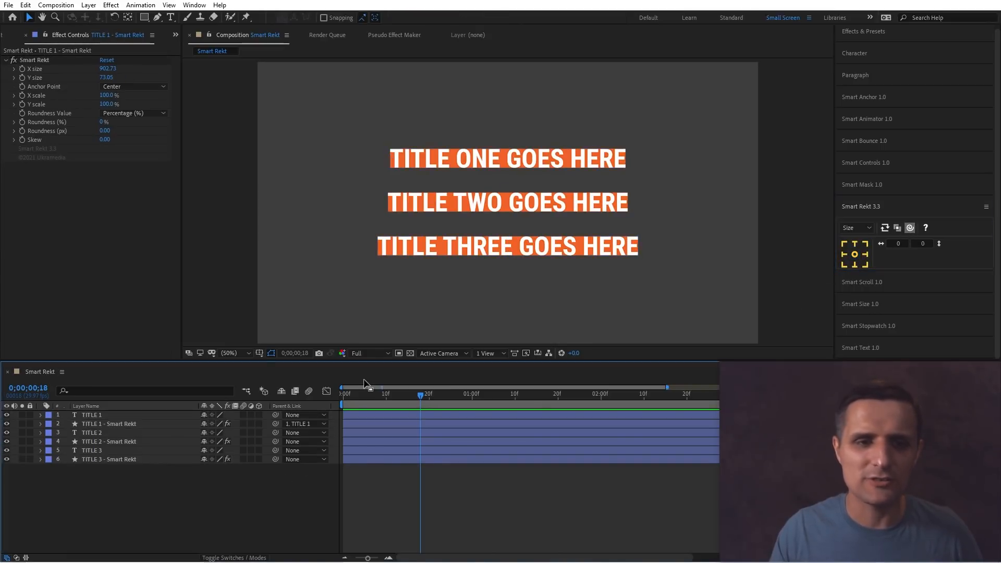
Move TITLE 3, TITLE 2 and TITLE 1 in the composition to test whether their backgrounds follow.
click(123, 451)
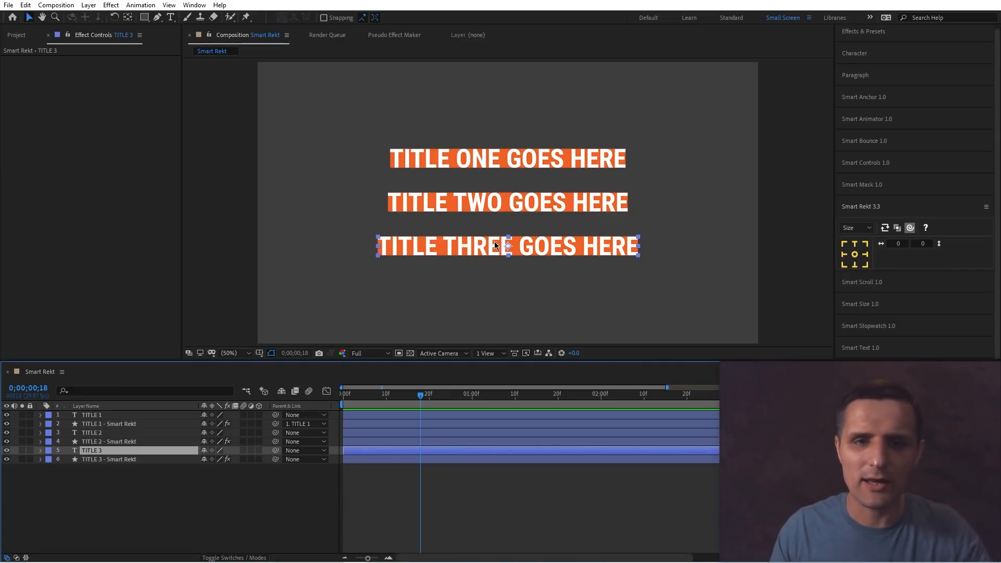
drag(495, 241, 471, 286)
click(525, 214)
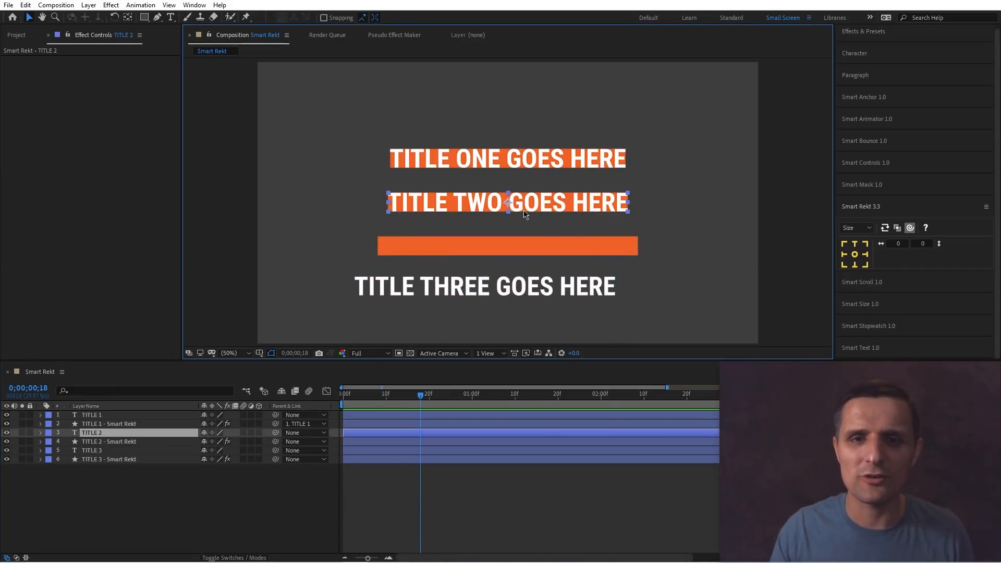
drag(532, 205, 566, 229)
drag(580, 158, 597, 118)
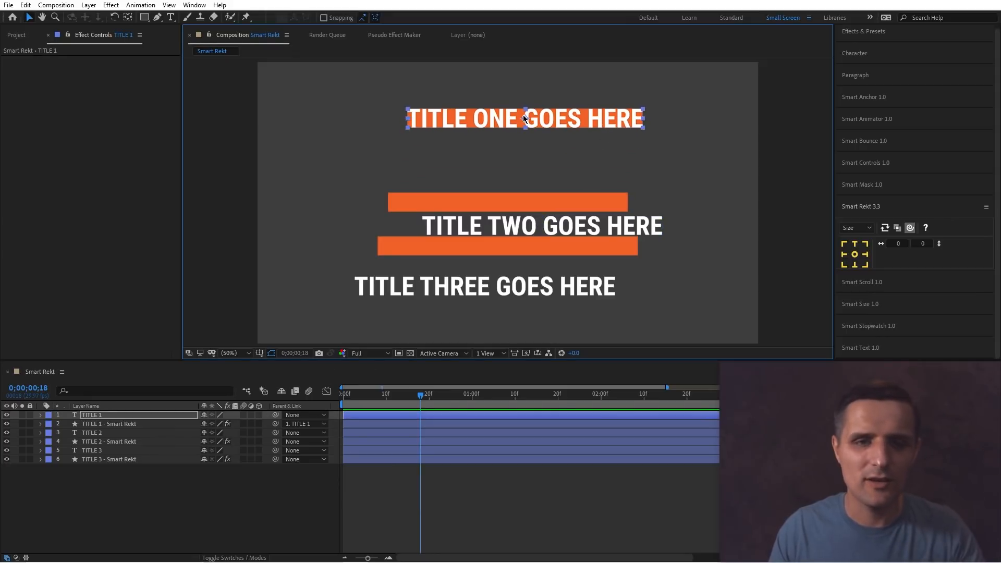
Undo the title moves and TITLE 1's background.
key(ctrl+z)
key(ctrl+z)
key(ctrl+z)
key(ctrl+z)
key(ctrl+z)
key(ctrl+z)
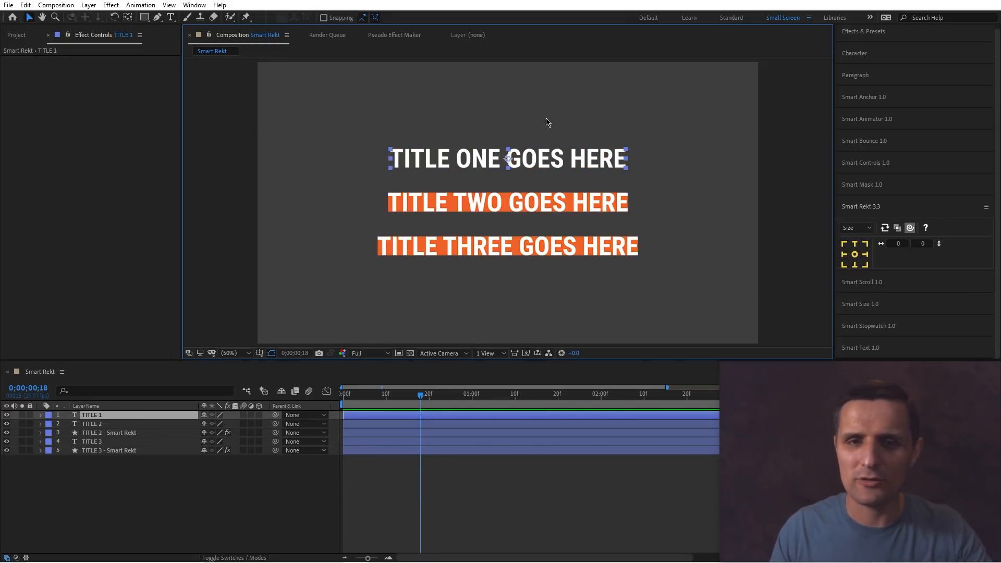
Toggle a Smart Rekt option and recreate backgrounds for TITLE 2 and TITLE 3, then a centre-anchored one for TITLE 1.
click(901, 233)
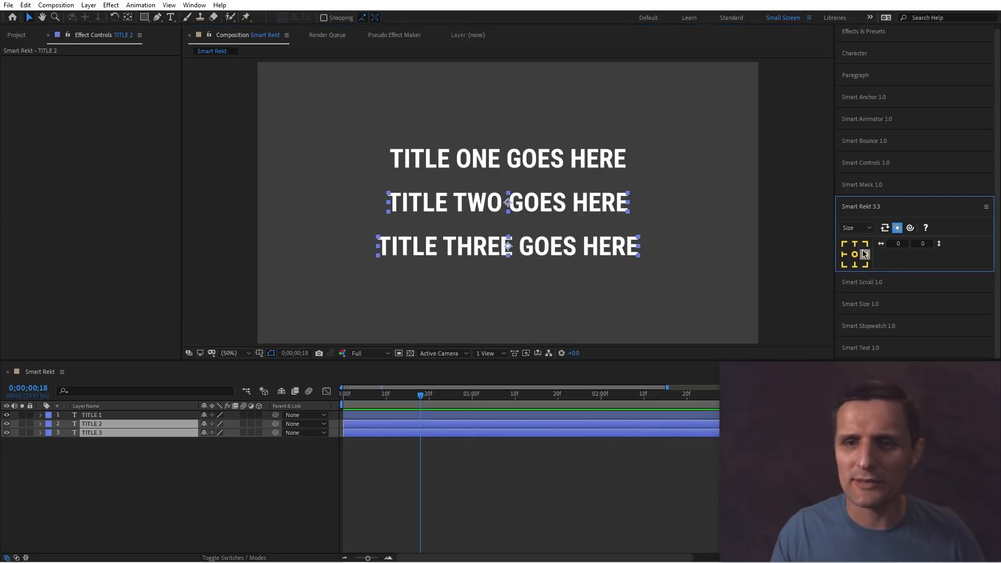
click(845, 255)
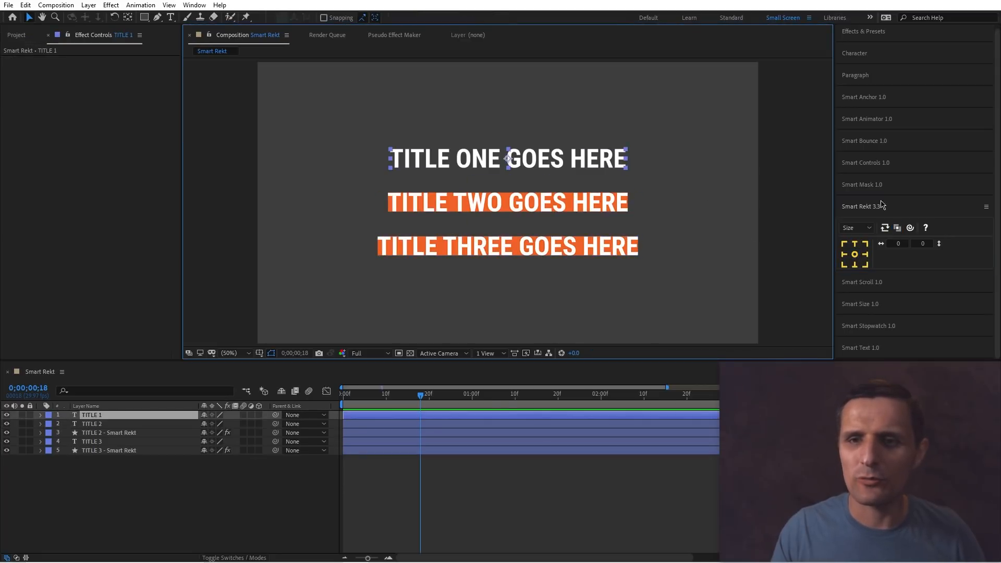
click(896, 228)
click(854, 254)
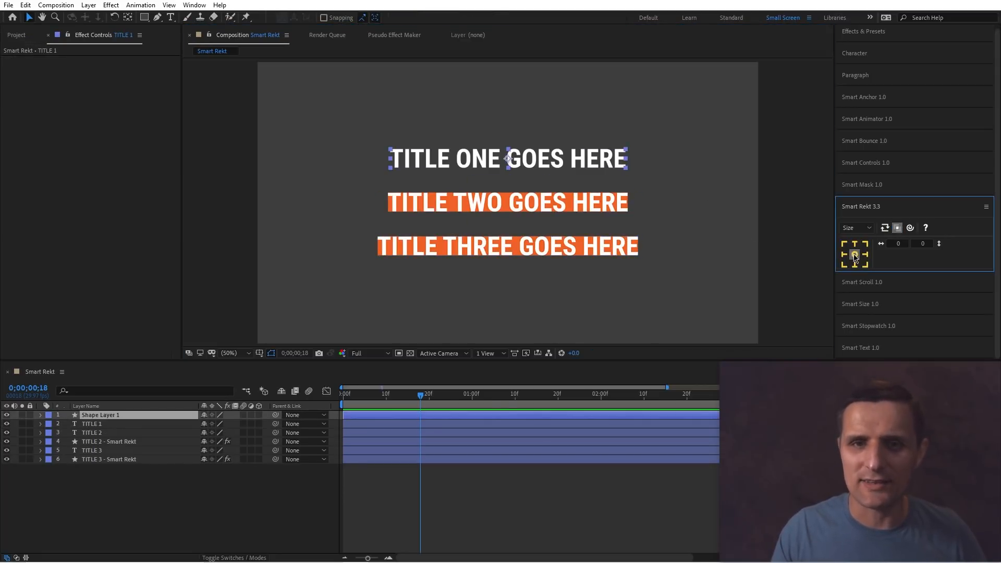
click(704, 223)
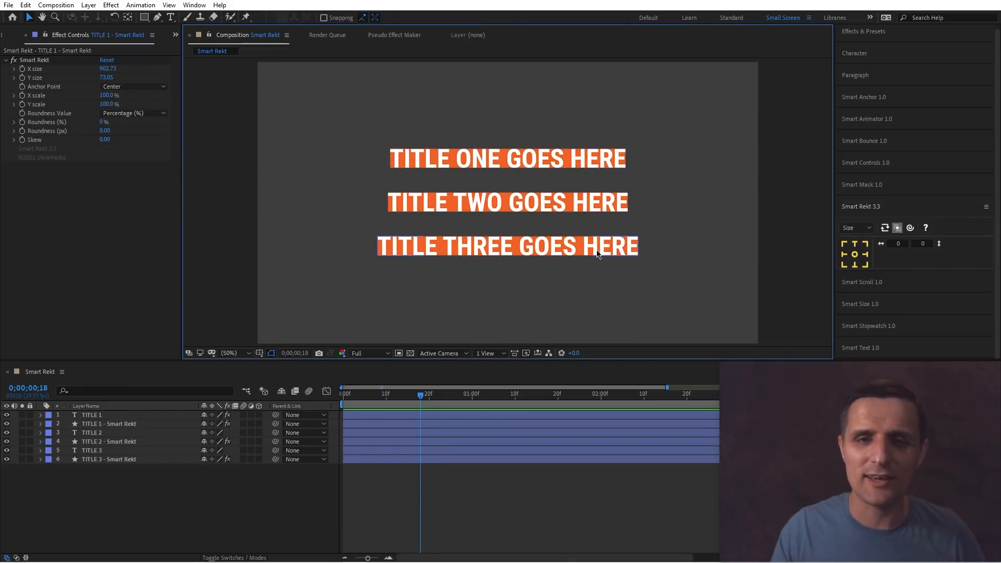
Reposition TITLE 3, TITLE 2 and TITLE 1 to check how their backgrounds follow.
drag(598, 249, 593, 275)
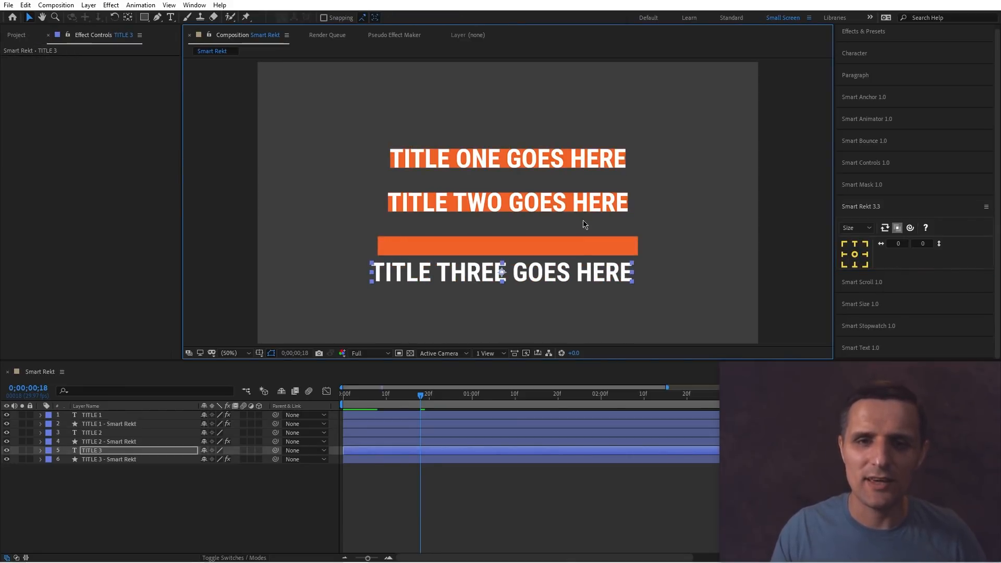
drag(585, 216, 587, 231)
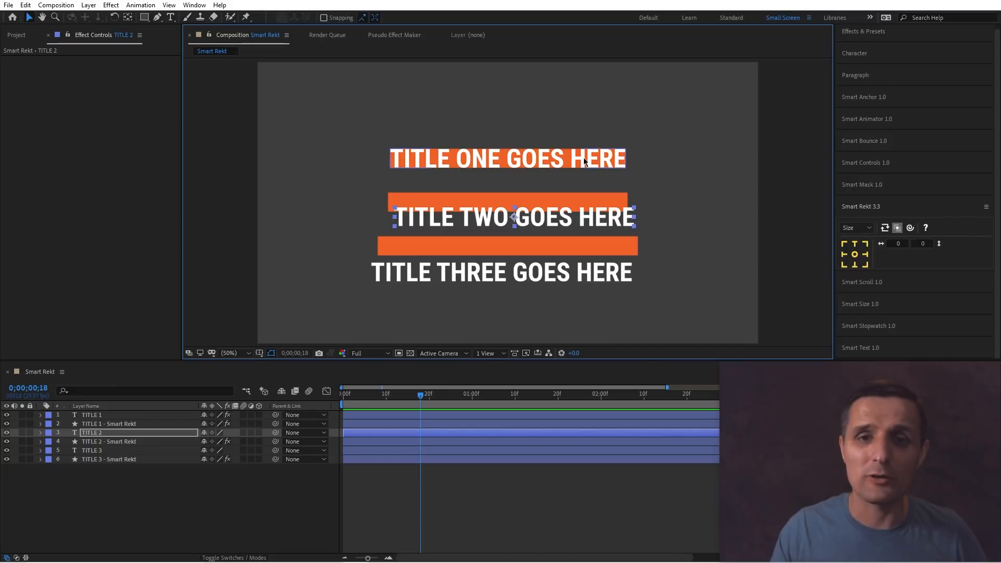
mouse_move(583, 157)
mouse_down()
mouse_move(582, 170)
mouse_move(583, 160)
mouse_move(555, 148)
mouse_move(525, 170)
mouse_move(570, 180)
mouse_move(587, 153)
mouse_up()
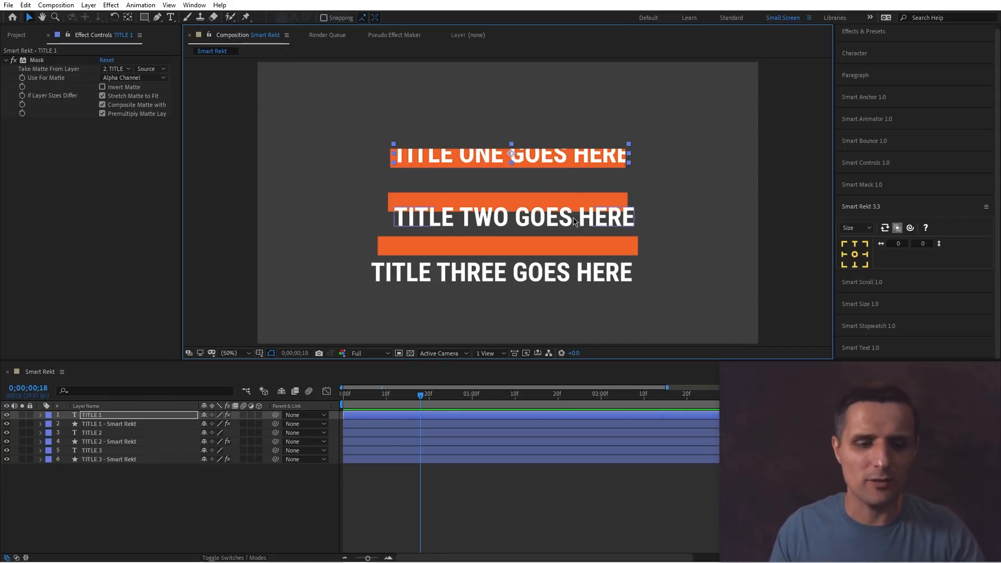
Undo the repositioning and TITLE 1's background.
key(ctrl+z)
key(ctrl+z)
key(ctrl+z)
key(ctrl+z)
key(ctrl+z)
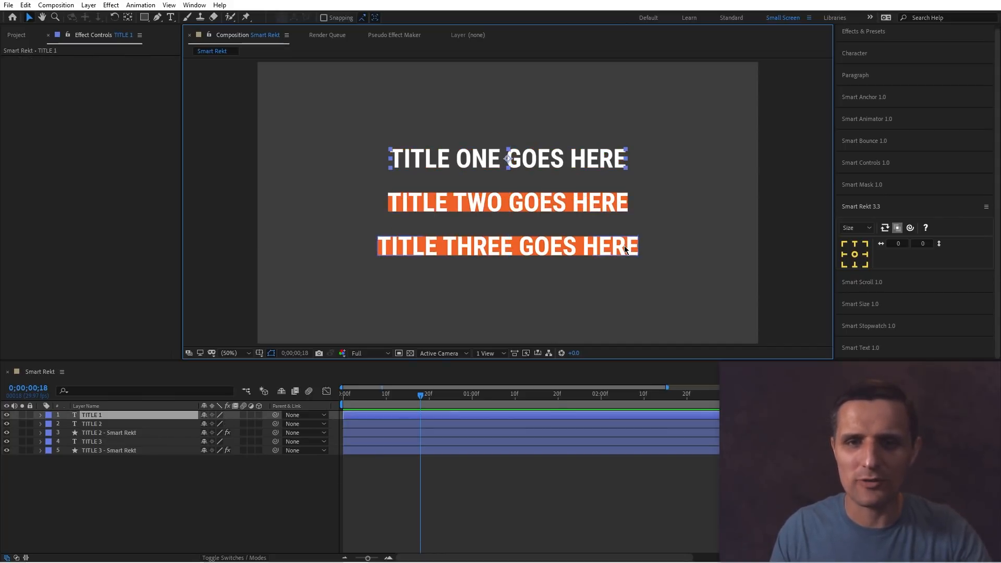
Select TITLE 2 and TITLE 3 and create centre-anchored Smart Rekt backgrounds behind them.
click(896, 227)
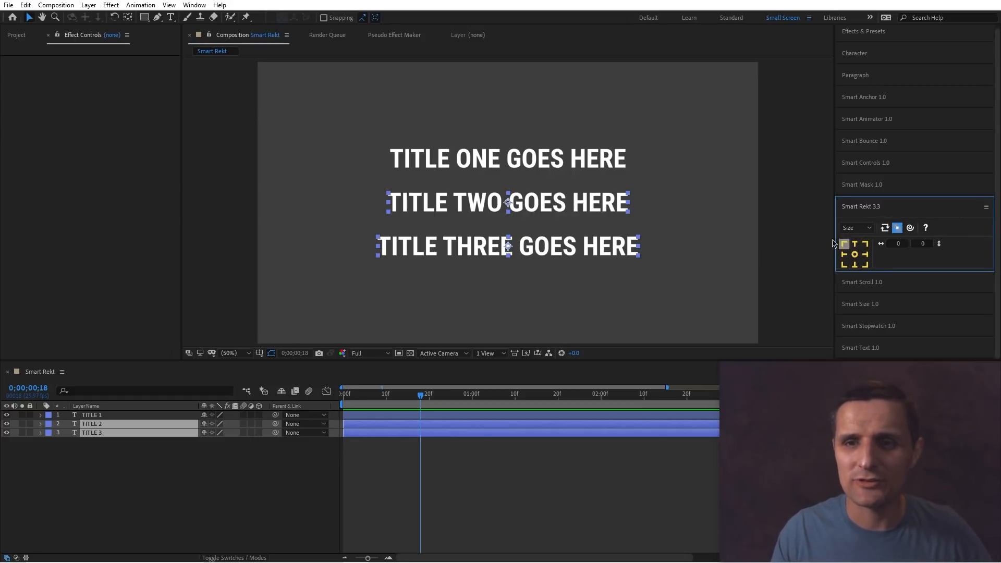
drag(668, 190, 597, 254)
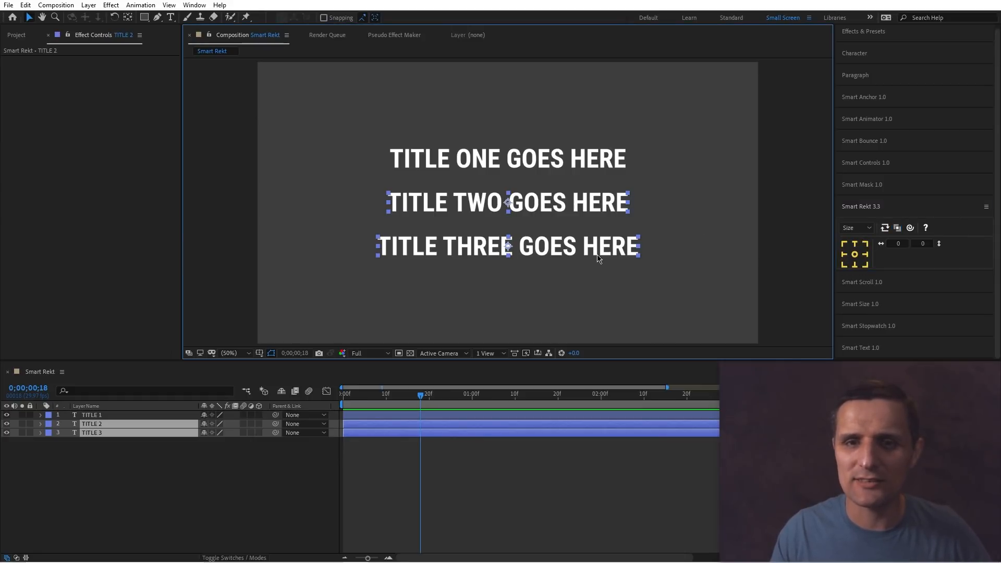
click(854, 255)
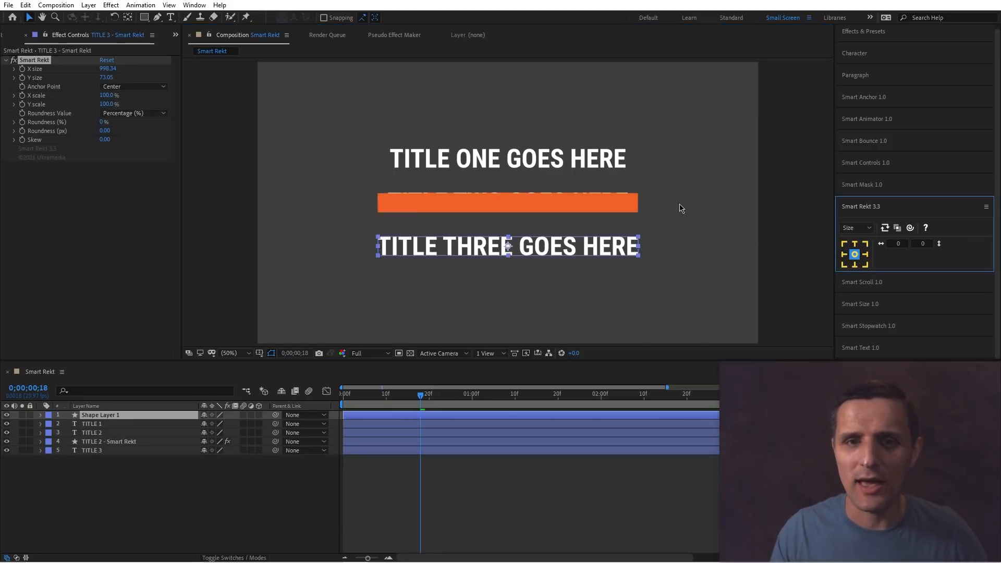
Toggle the linking option and add a centre-anchored Smart Rekt background behind TITLE 1.
click(877, 234)
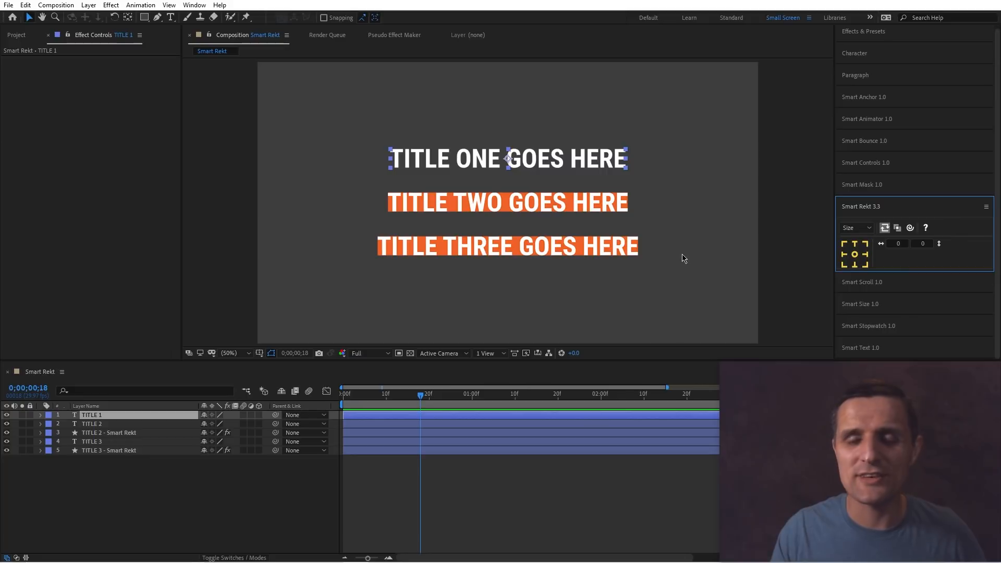
click(665, 256)
click(613, 159)
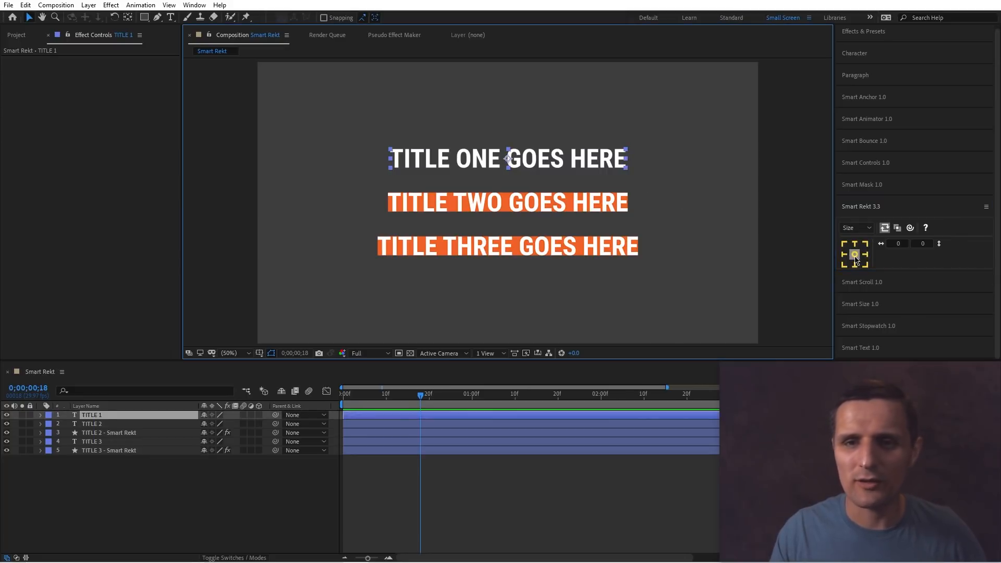
click(854, 256)
Replace TITLE 3's text with "fasdf" and TITLE 2's text with "asdfas".
click(596, 255)
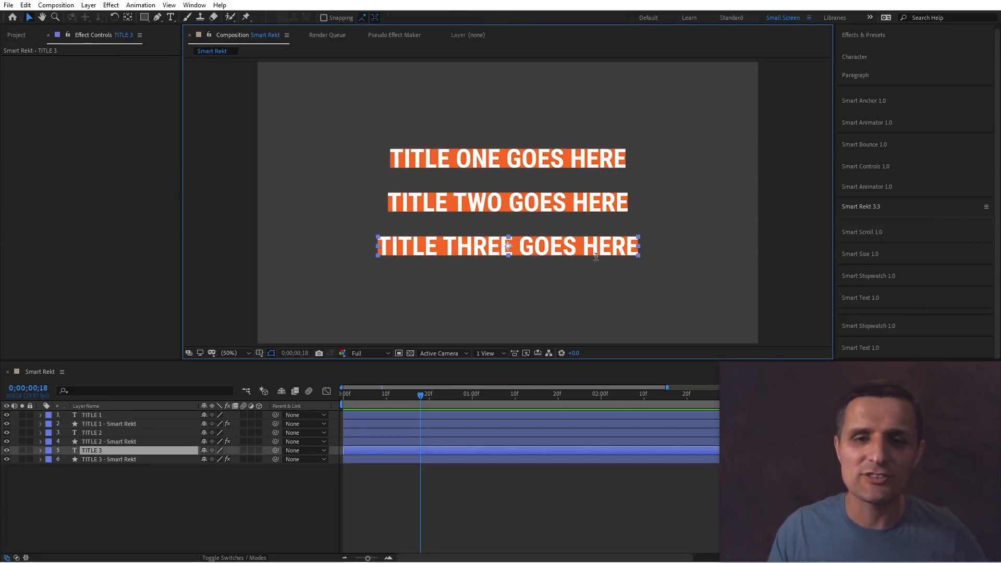
double_click(596, 256)
text(fasdf)
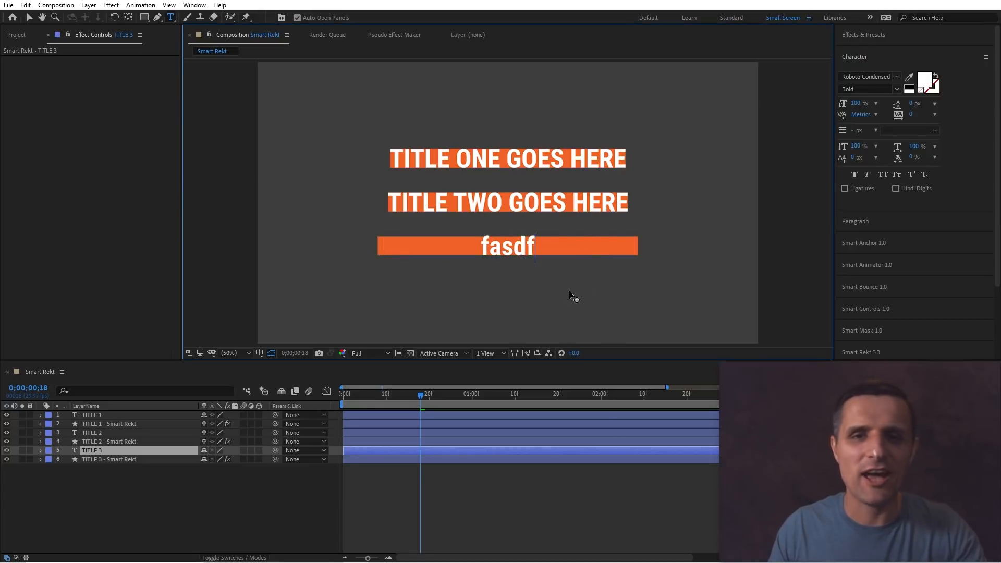
key(KP_Enter)
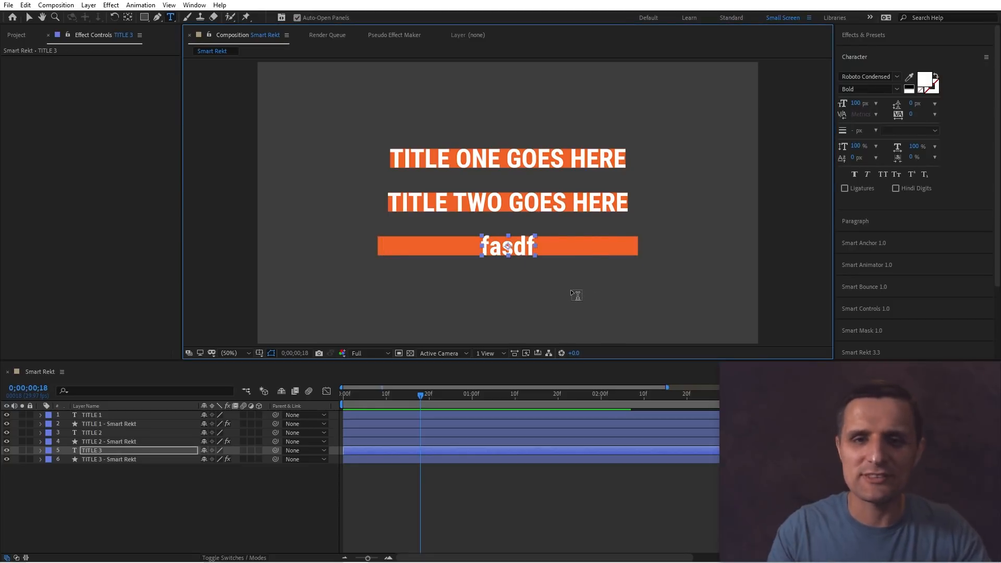
double_click(590, 202)
text(asdfas)
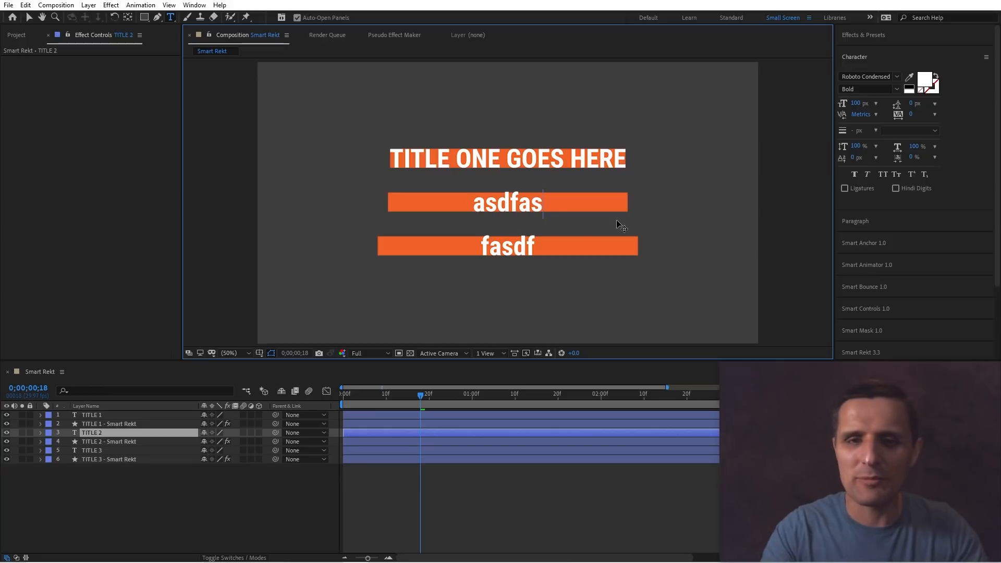
Replace TITLE 1's text with "sadfasdfasghdfhfgjgjghjkhgjk" to test the background resizing.
click(594, 161)
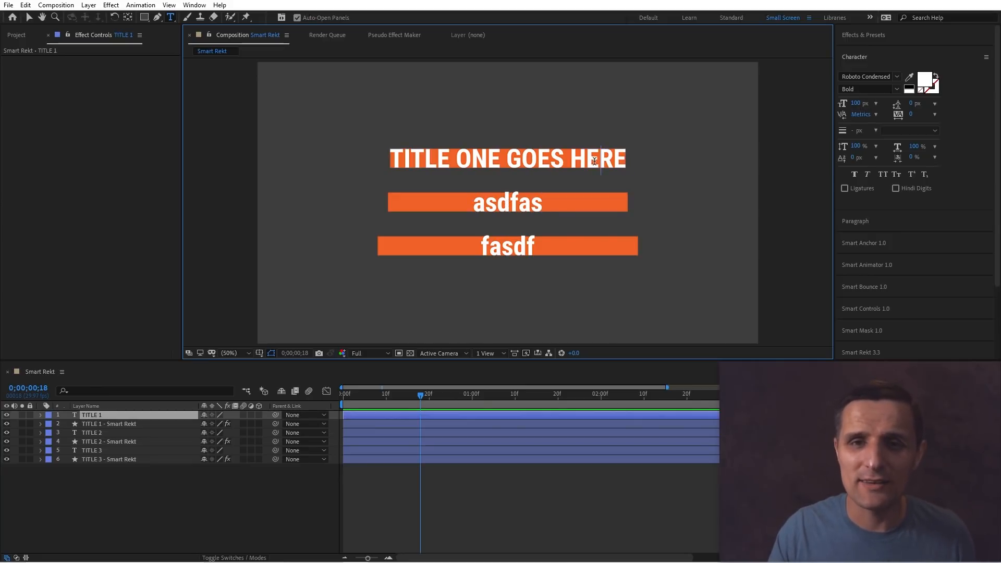
triple_click(594, 162)
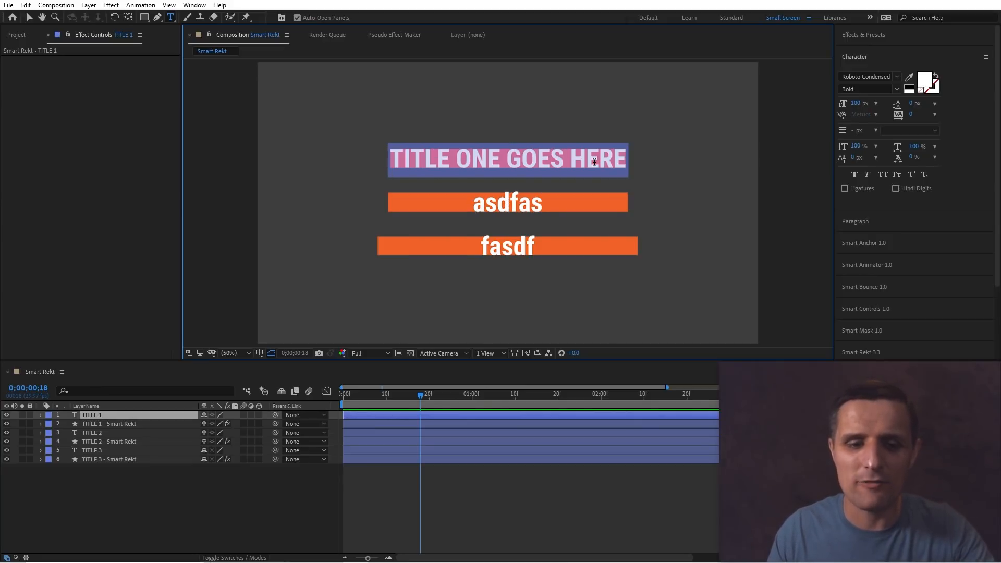
text(sadfasdfasghdfhfgj)
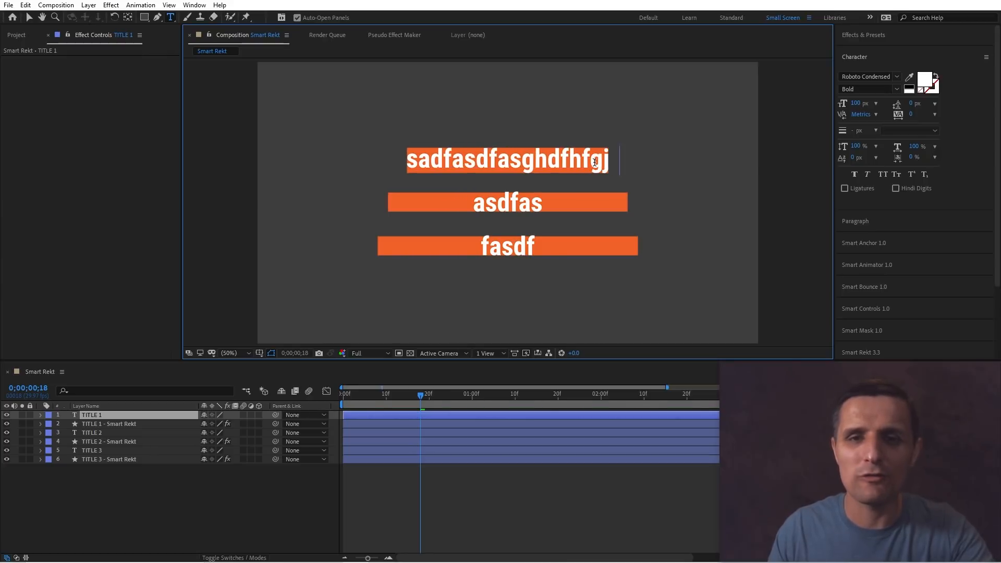
text(gjghjkhgjk)
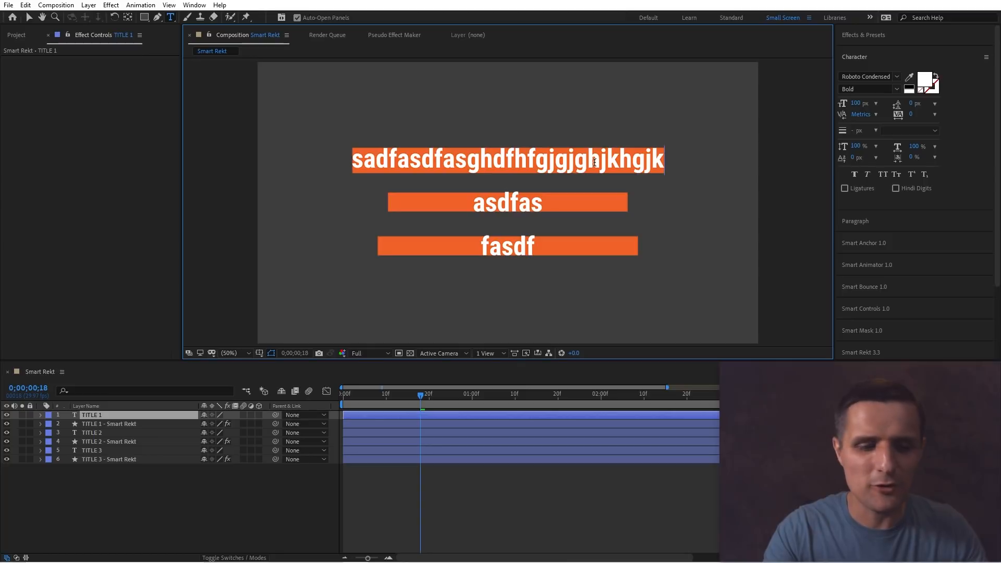
key(Escape)
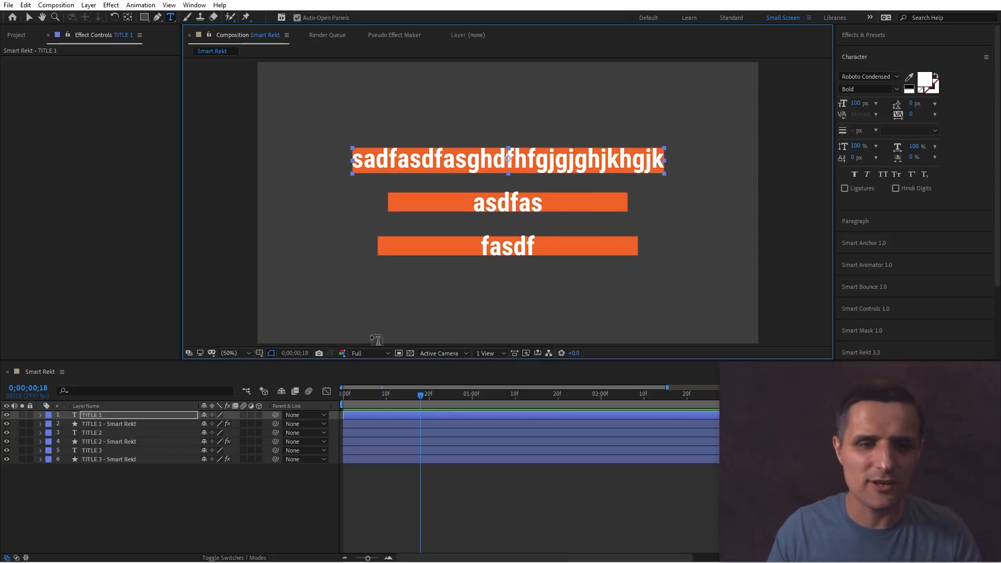
Undo the text edits and all Smart Rekt backgrounds.
click(306, 482)
key(ctrl+z)
key(ctrl+z)
key(ctrl+z)
key(ctrl+z)
key(ctrl+z)
key(ctrl+z)
key(ctrl+z)
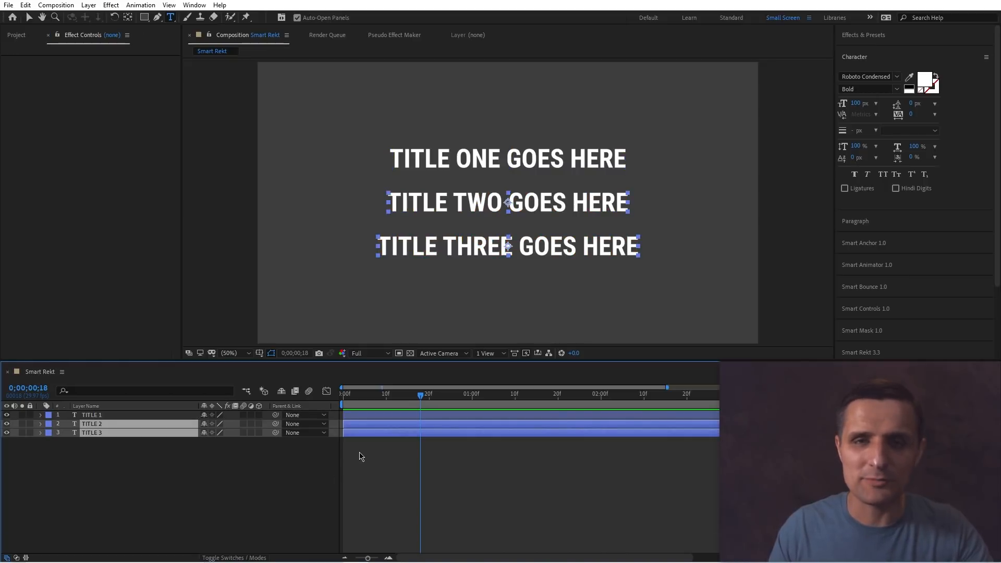
Switch to the Selection tool and set the Smart Rekt mode to Margin.
key(v)
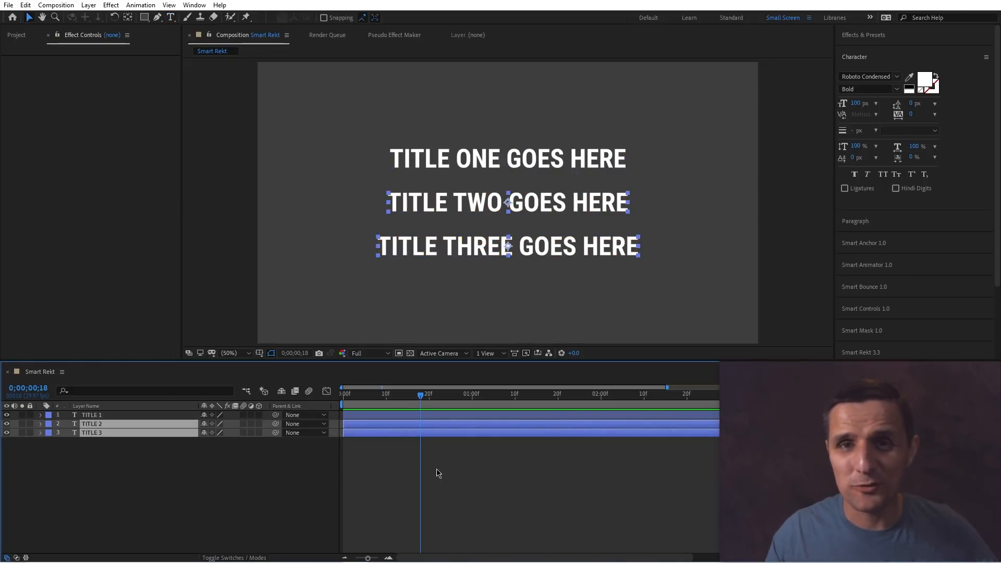
click(884, 353)
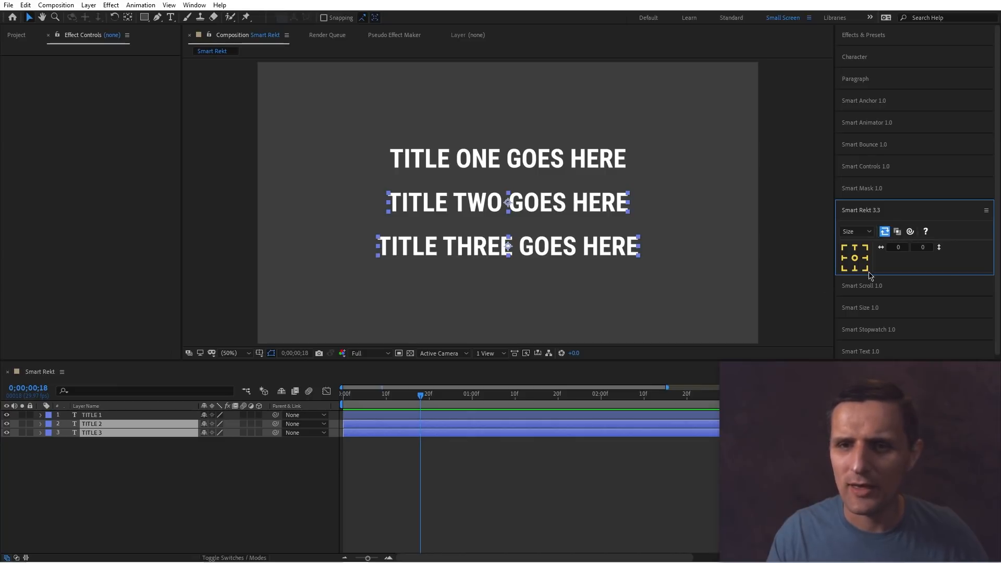
click(856, 231)
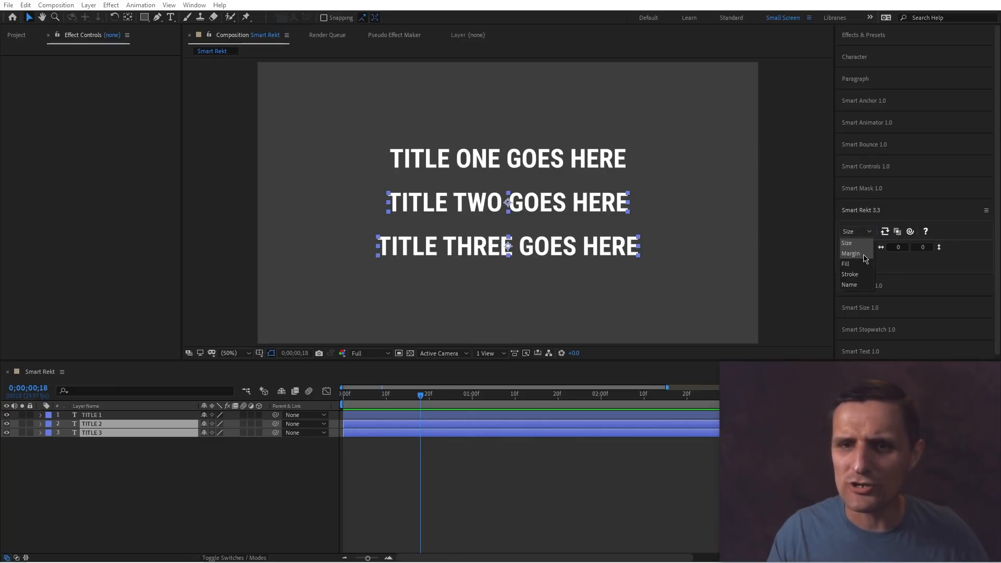
click(876, 259)
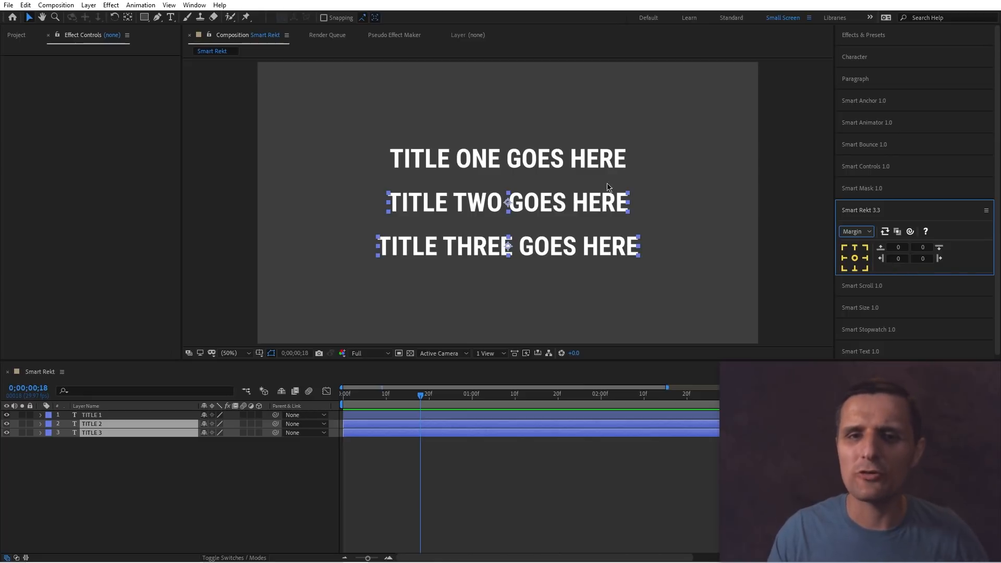
Add a Smart Rekt background behind TITLE 1 with zero margins.
click(599, 164)
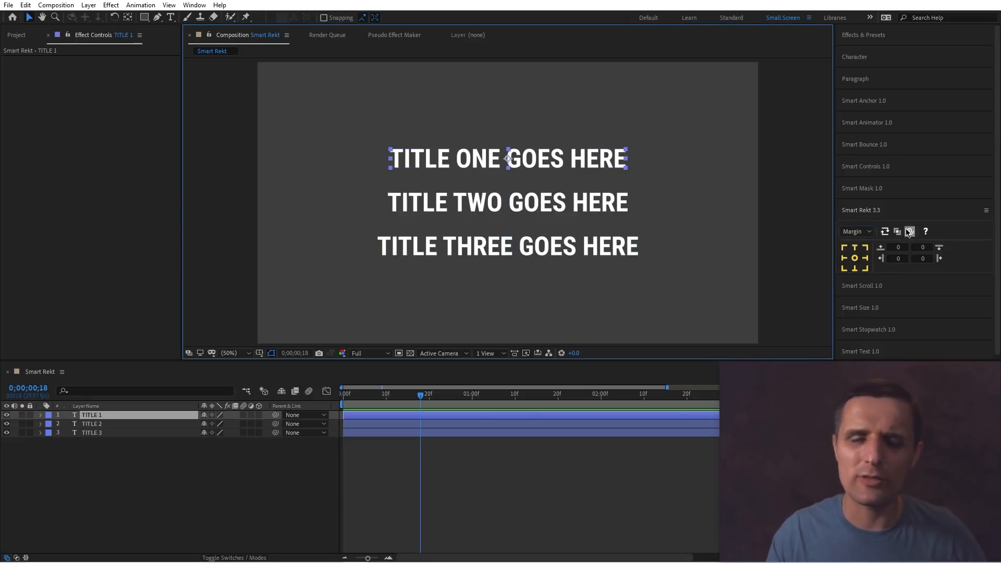
click(854, 258)
Select TITLE 2 and TITLE 3, set margins to 20 top and bottom and 50 left and right, and add Smart Rekt backgrounds.
key(ctrl+Down)
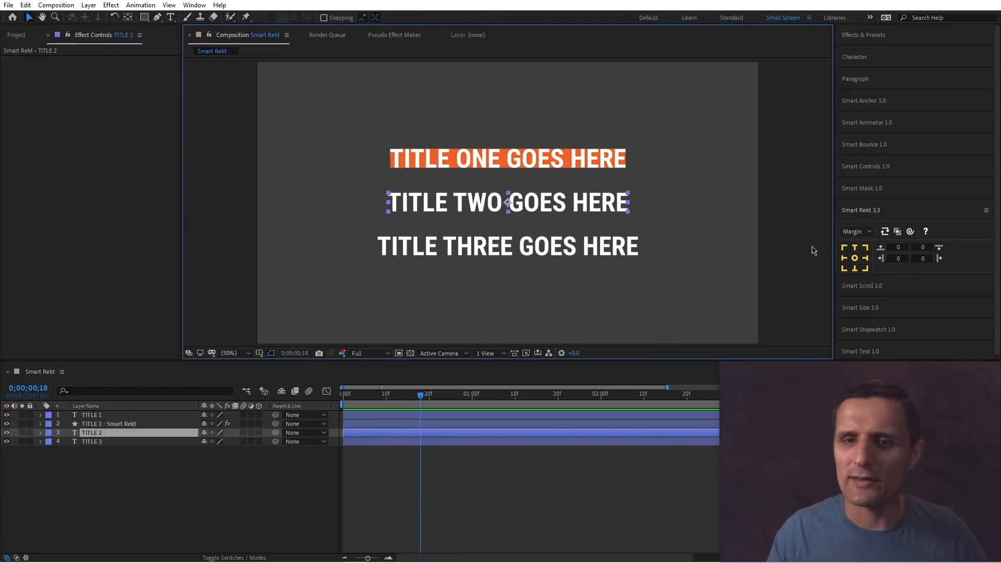
key(ctrl+shift+Down)
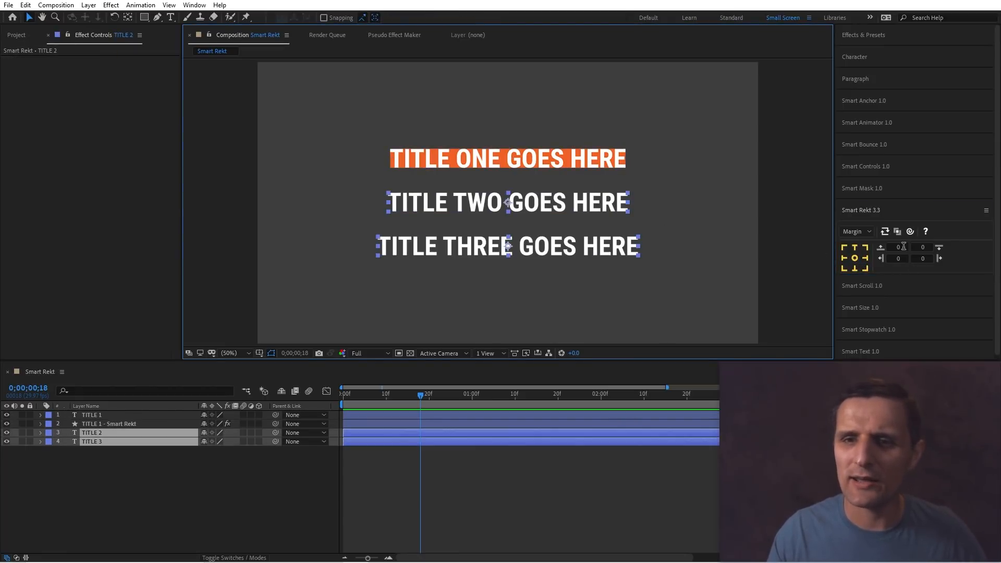
click(899, 247)
text(20)
key(Tab)
text(20)
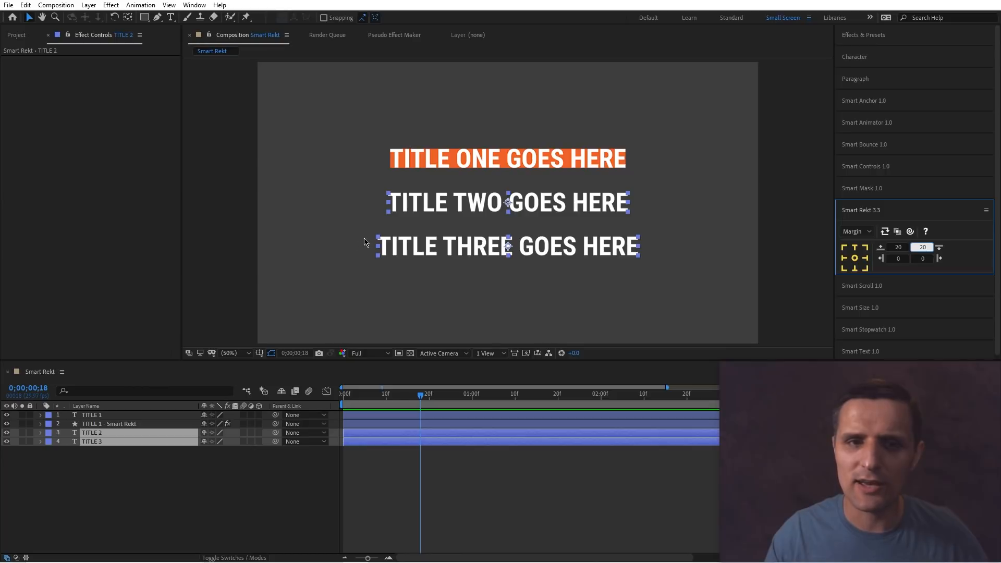
click(901, 259)
text(50)
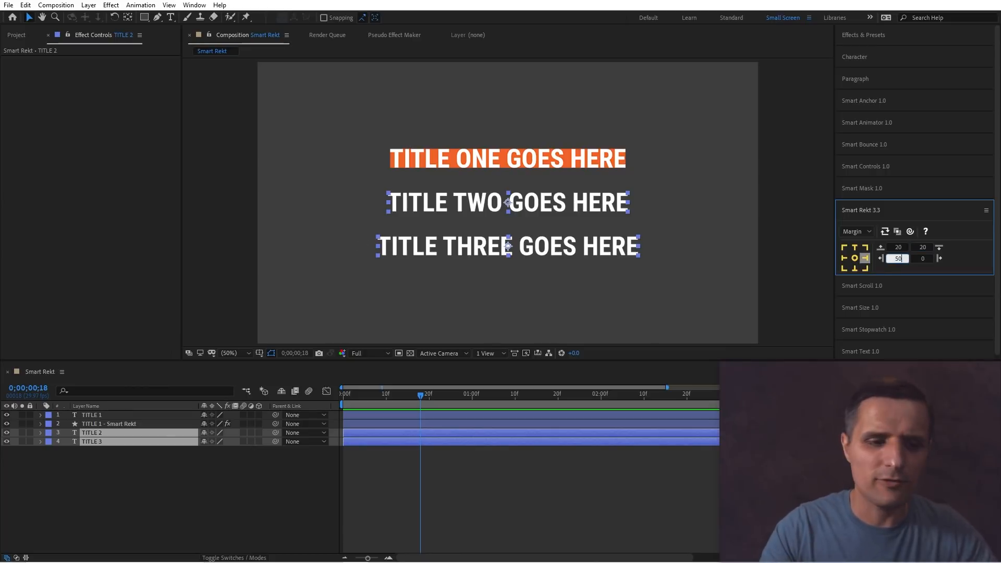
key(Tab)
text(50)
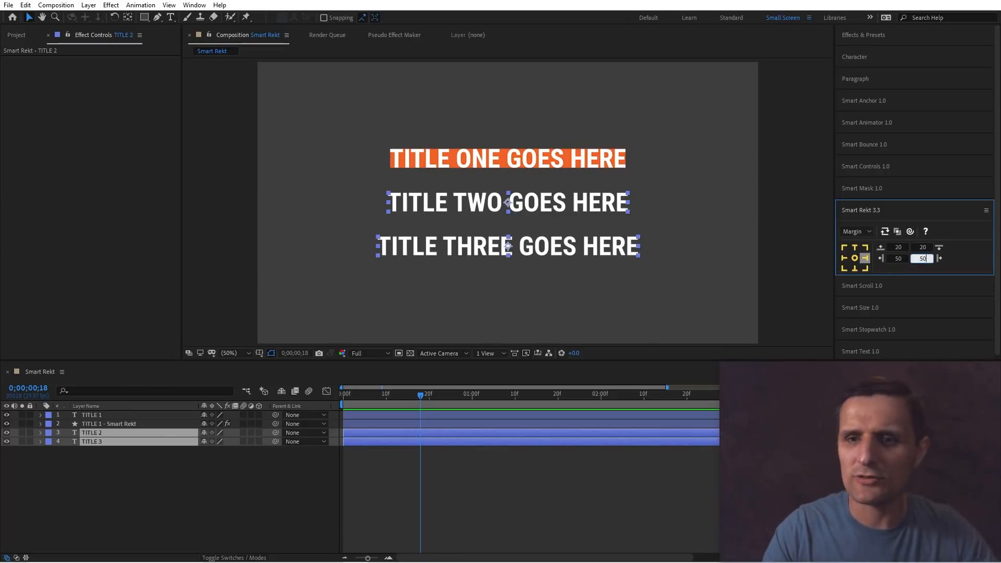
click(856, 259)
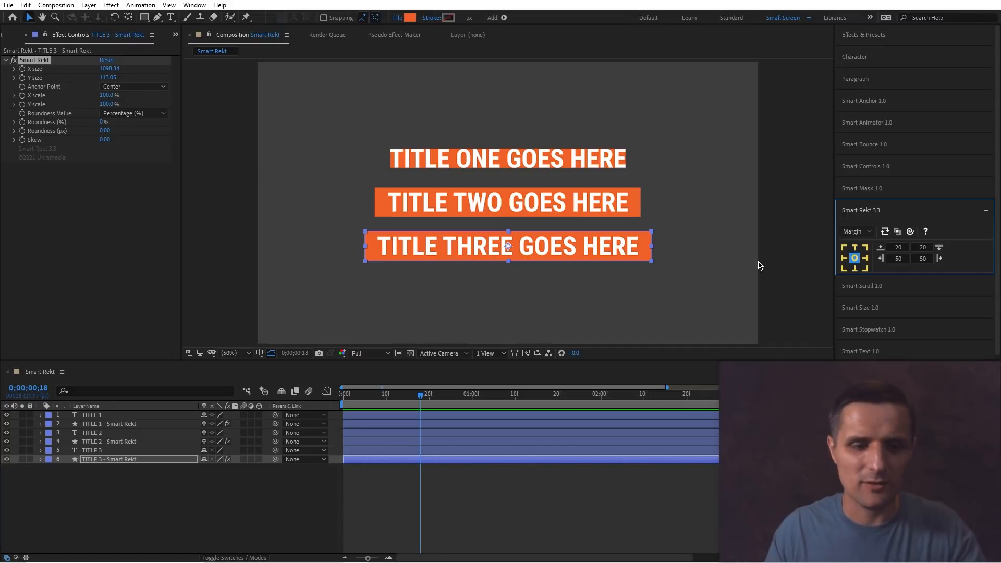
Undo those backgrounds, enable layer linking, and re-create the Smart Rekt backgrounds for TITLE 2 and TITLE 3.
key(ctrl+z)
click(884, 231)
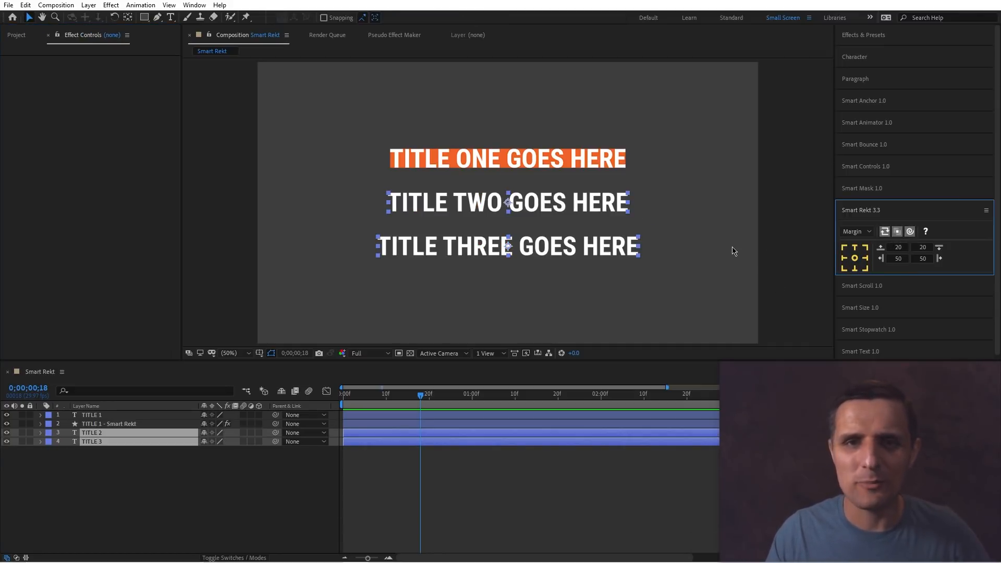
click(855, 258)
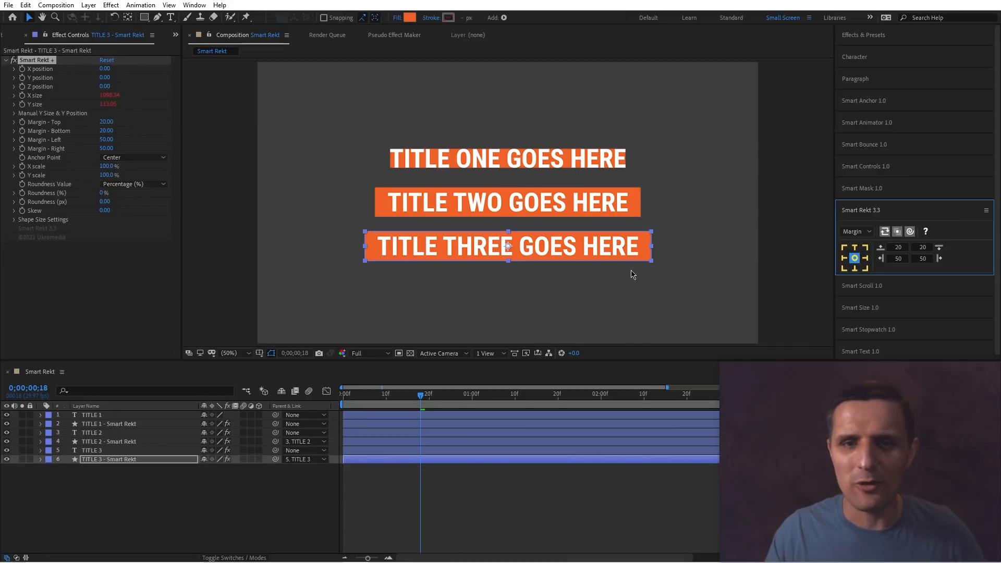
Replace TITLE 2's text with "fqsdfasdfasdfasdafasdfs" to test the linked background resizing.
double_click(593, 207)
text(fqsdfasdfasdfasdafasdfs)
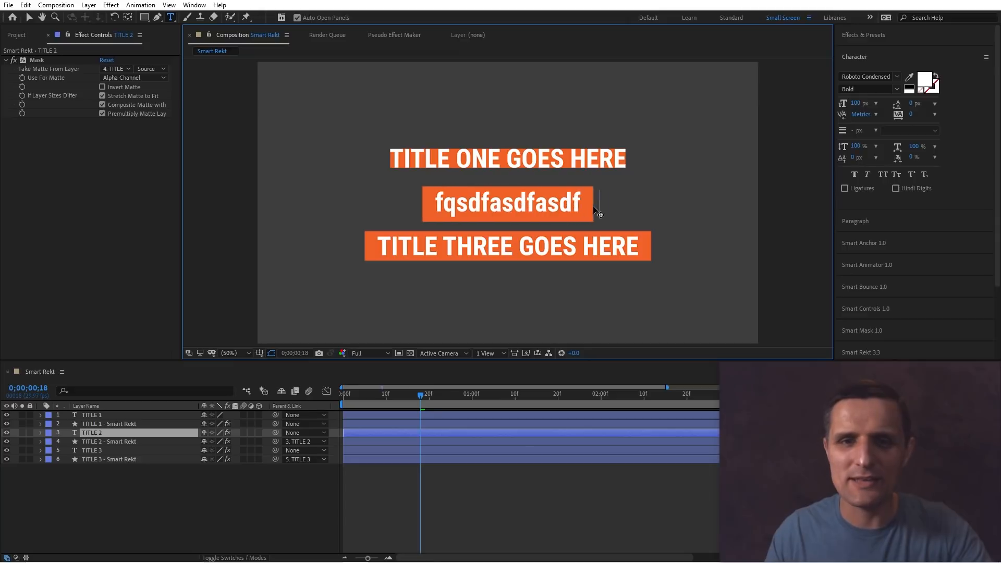
click(307, 482)
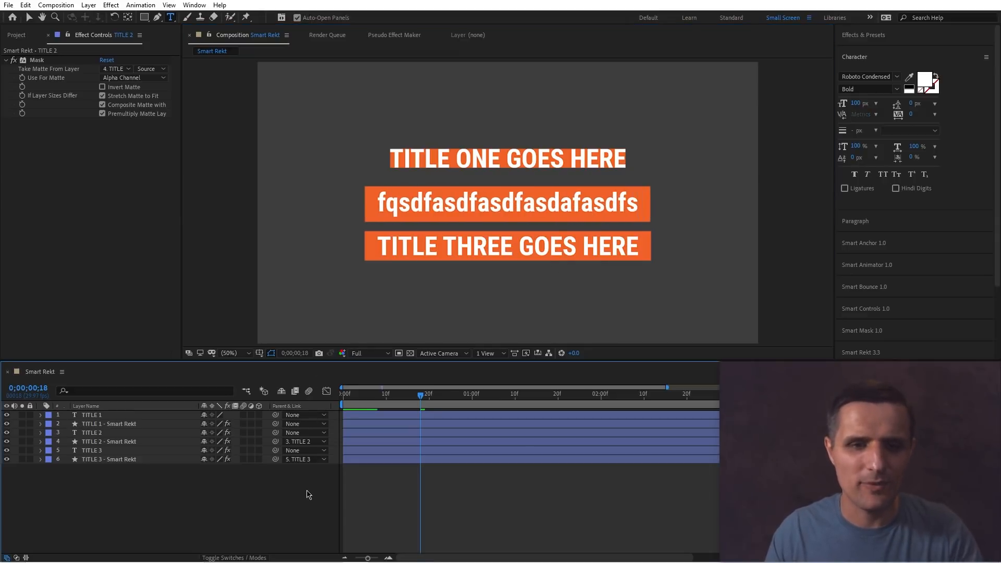
Undo the text edit and all Smart Rekt backgrounds, and switch to the Selection tool.
key(ctrl+z)
key(ctrl+z)
key(ctrl+z)
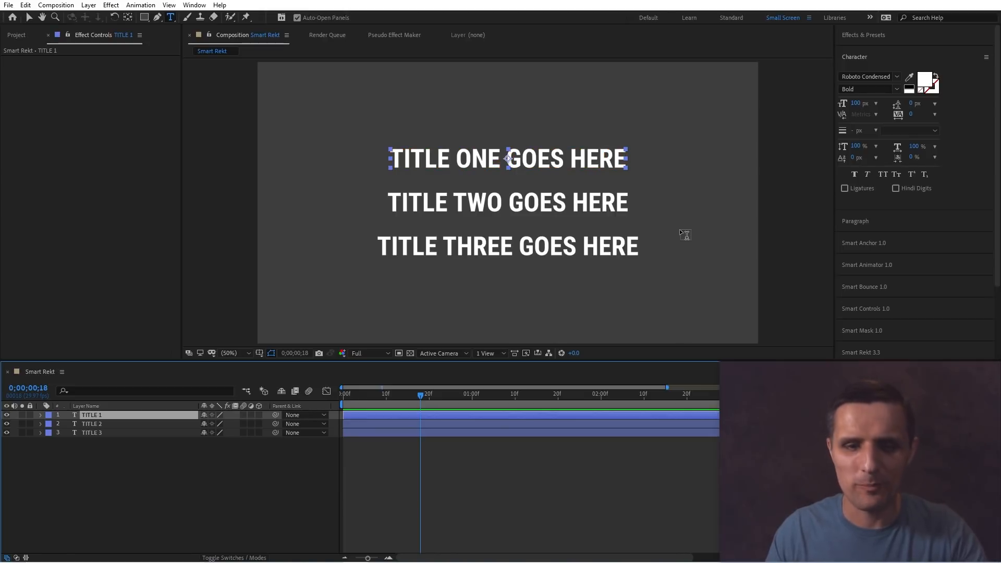
key(v)
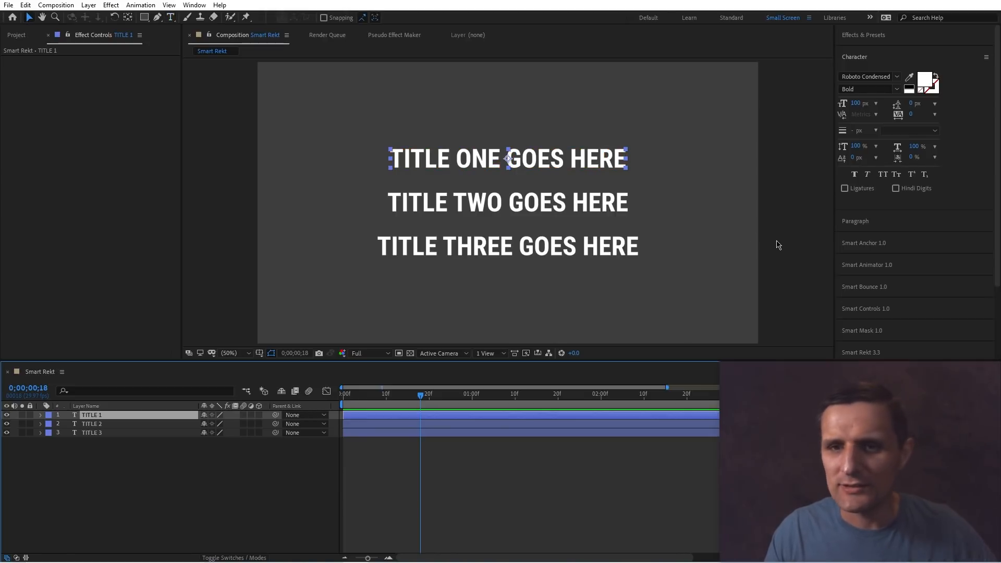
Switch the Smart Rekt mode to Fill and set the fill colour to blue.
click(894, 351)
click(858, 231)
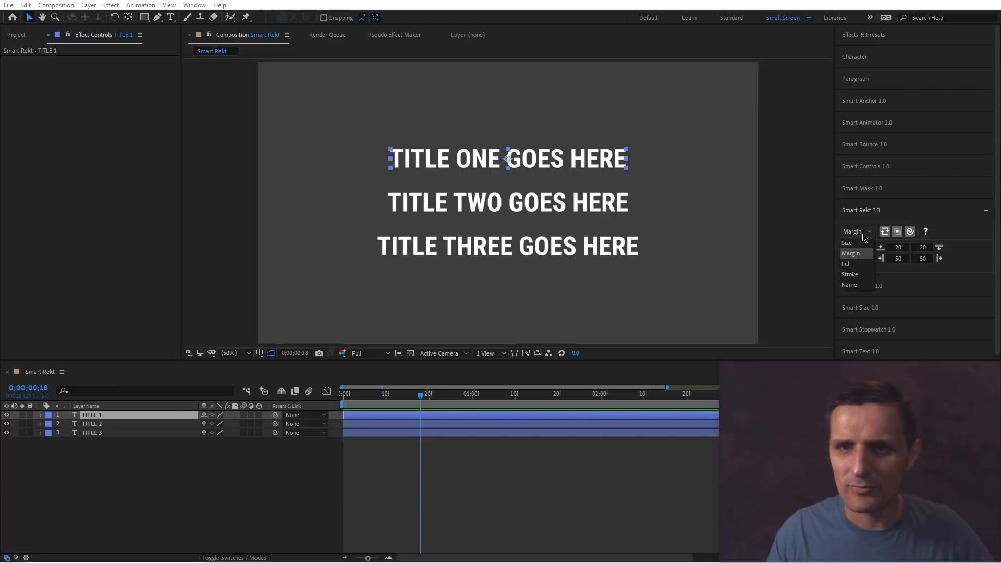
click(862, 263)
click(854, 231)
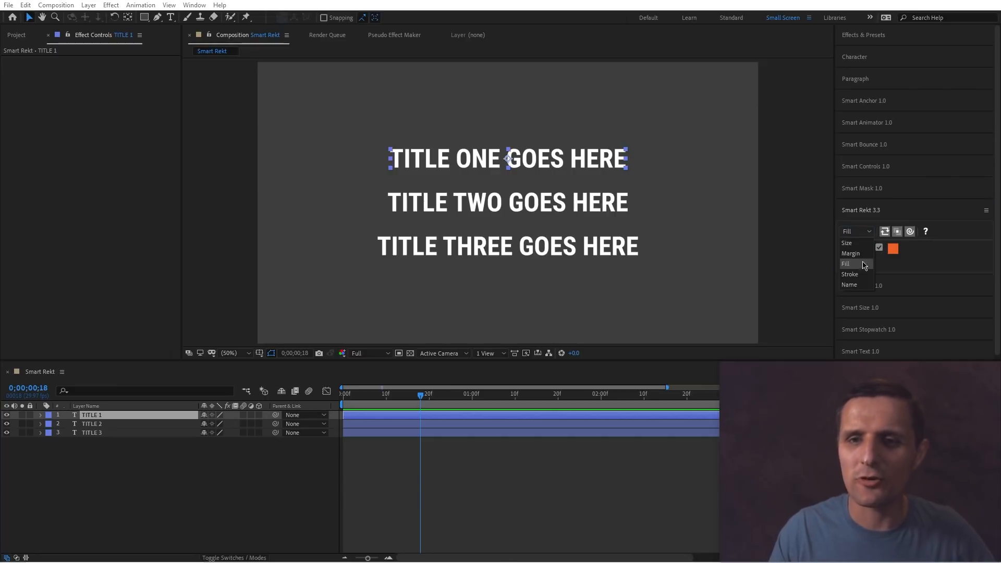
click(892, 248)
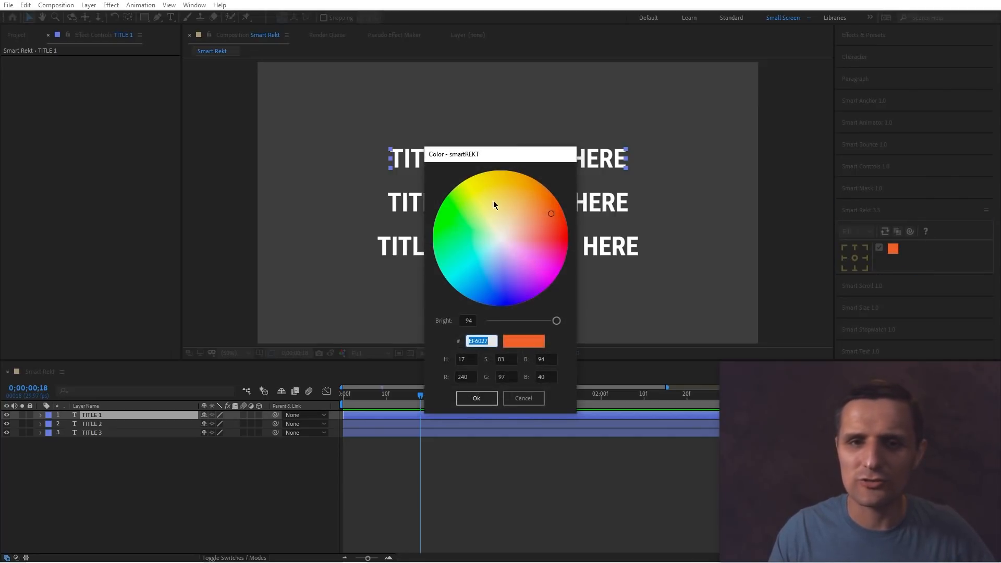
mouse_move(497, 209)
mouse_down()
mouse_move(484, 219)
mouse_move(472, 300)
mouse_up()
click(476, 399)
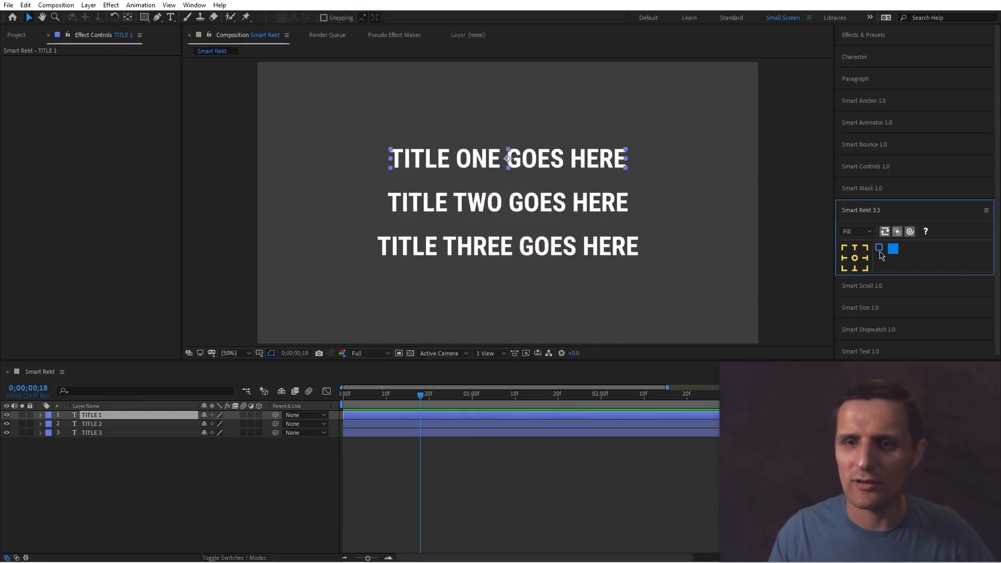
Add a blue Smart Rekt background behind TITLE 1, then undo it.
click(855, 257)
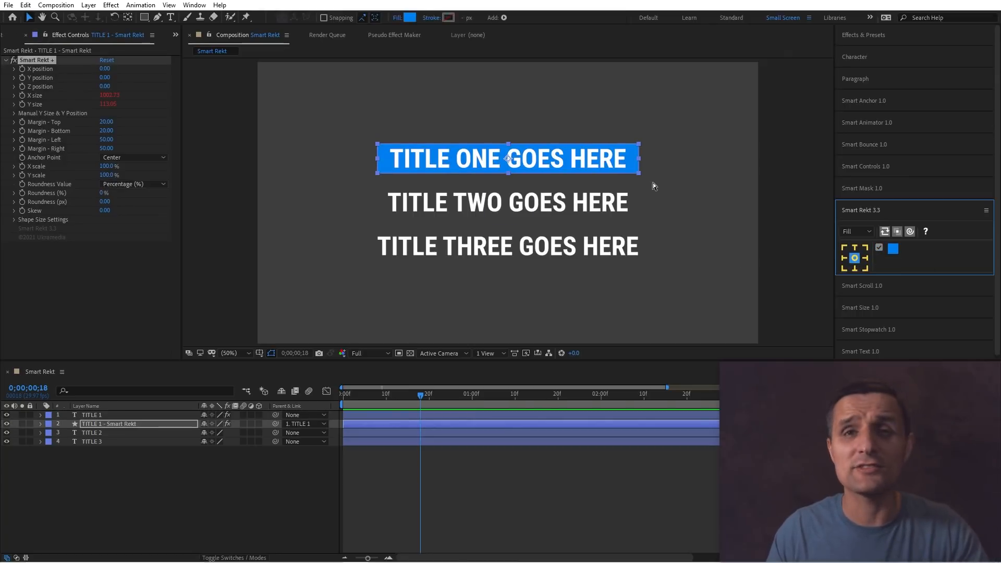
key(ctrl+z)
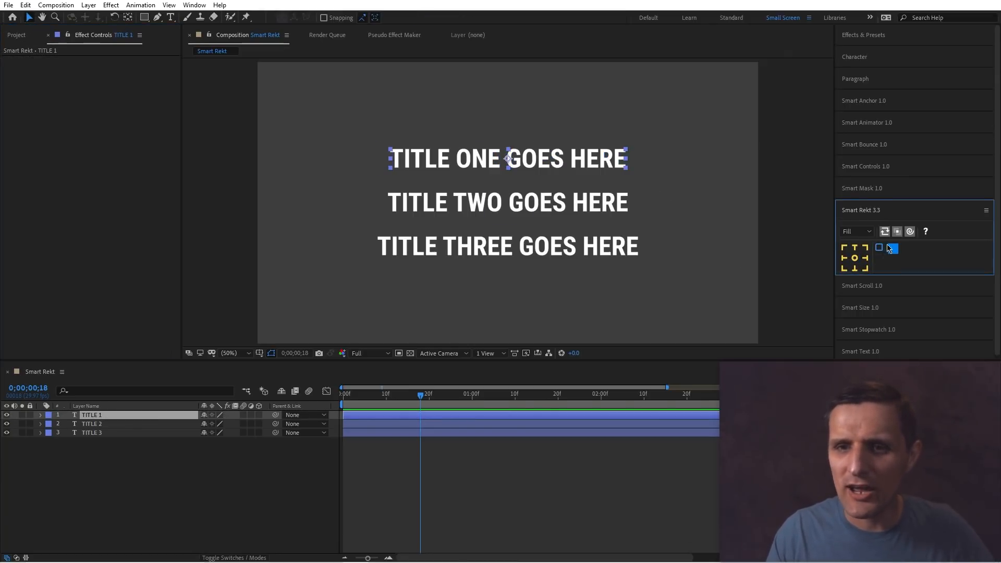
Switch the Smart Rekt mode to Stroke and enable the stroke.
click(855, 231)
click(865, 274)
click(879, 248)
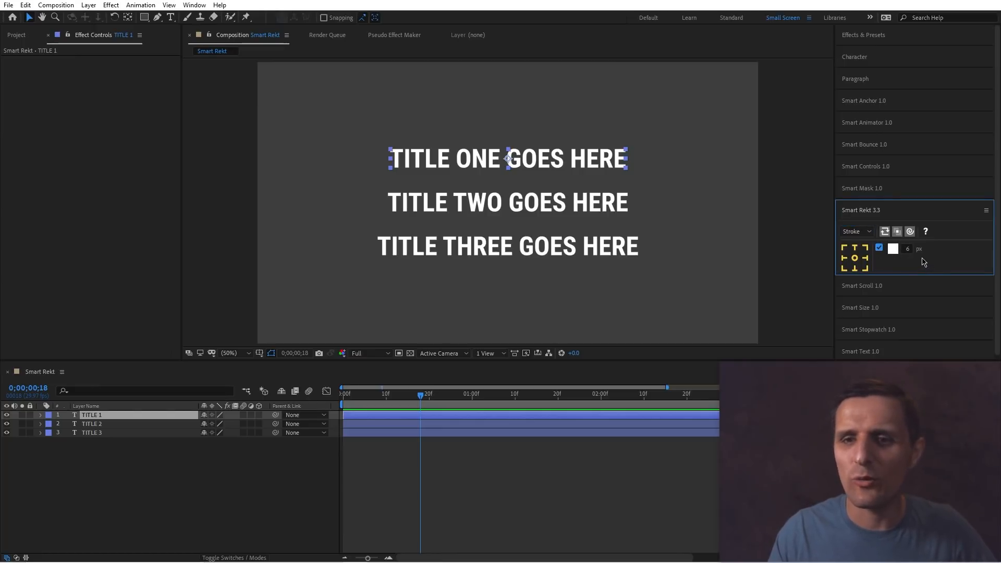
Select all three titles, switch to Margin mode and add stroke-outlined Smart Rekt backgrounds.
drag(669, 137, 574, 263)
click(856, 231)
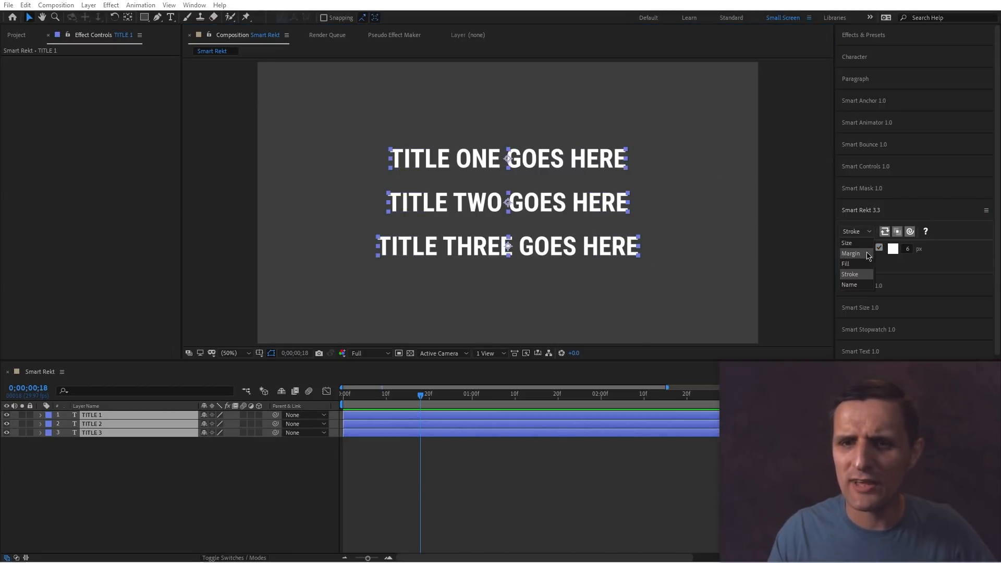
click(875, 256)
click(856, 258)
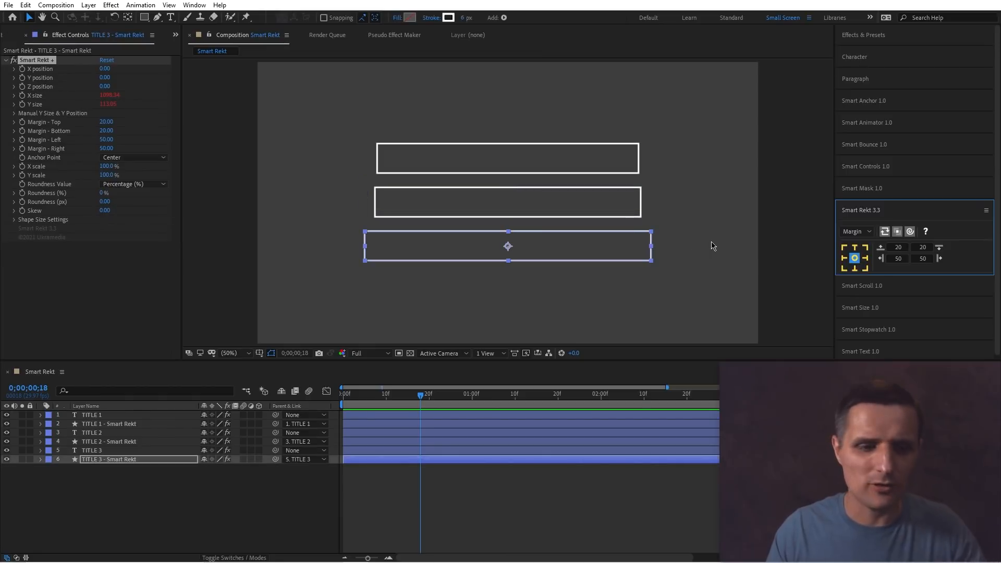
Undo the outlines, toggle the second Smart Rekt option and re-create the outlined backgrounds for all three titles.
key(ctrl+z)
click(896, 231)
click(855, 258)
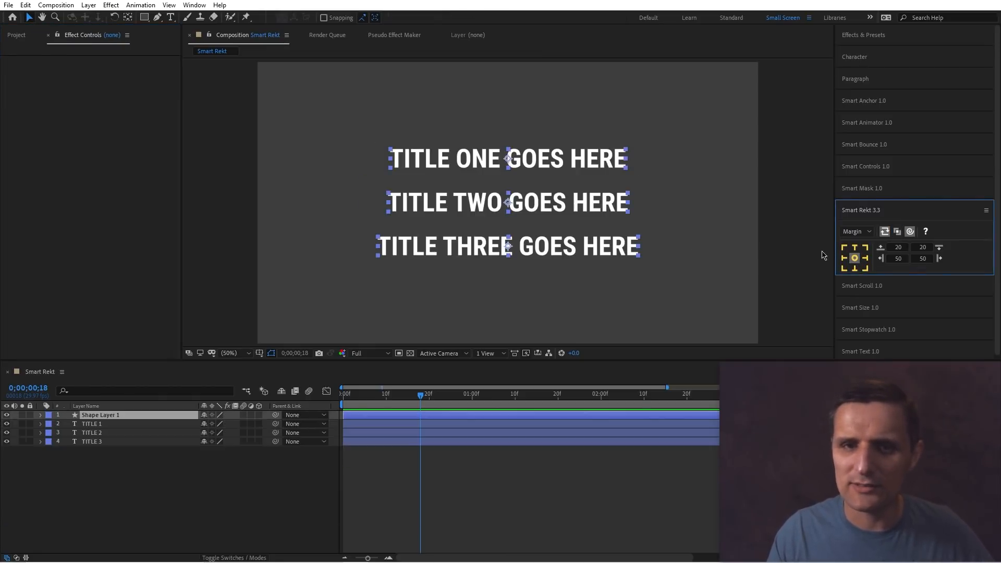
click(698, 218)
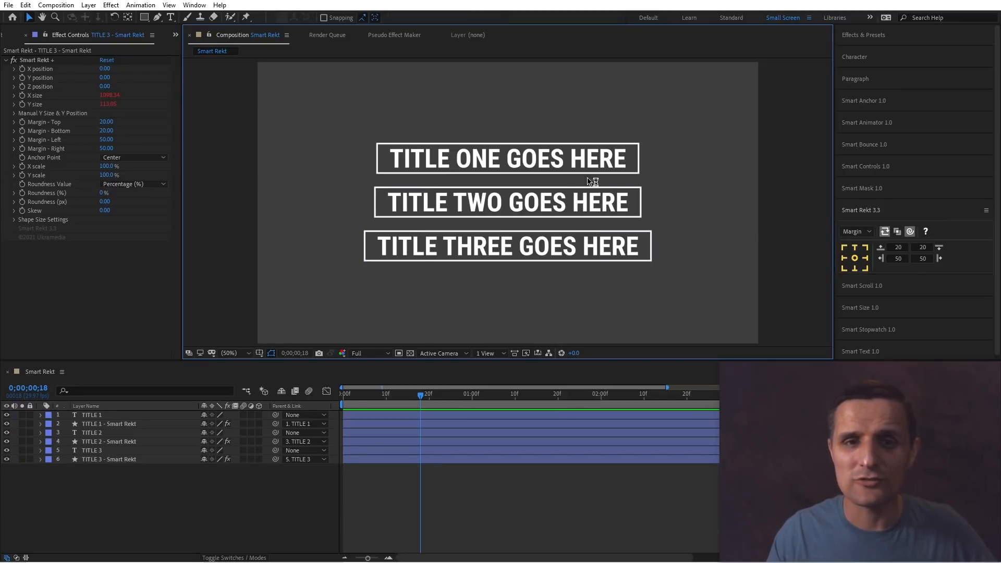
Replace TITLE 1's text with "sdfasdfasdfasdfasdfasdf" to test the outline resizing.
double_click(600, 164)
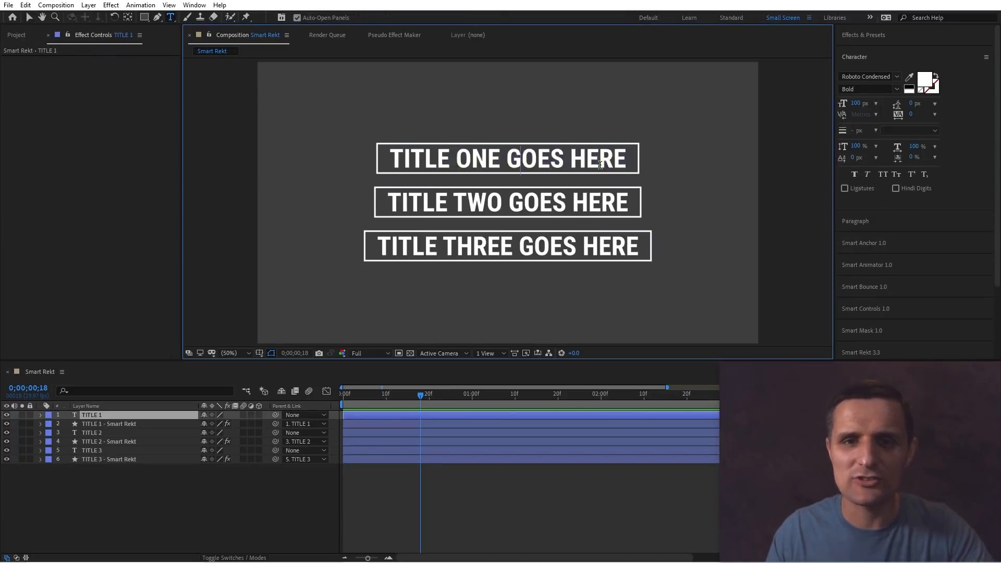
key(ctrl+a)
text(sdfasdfasdfasdfasdfasdf)
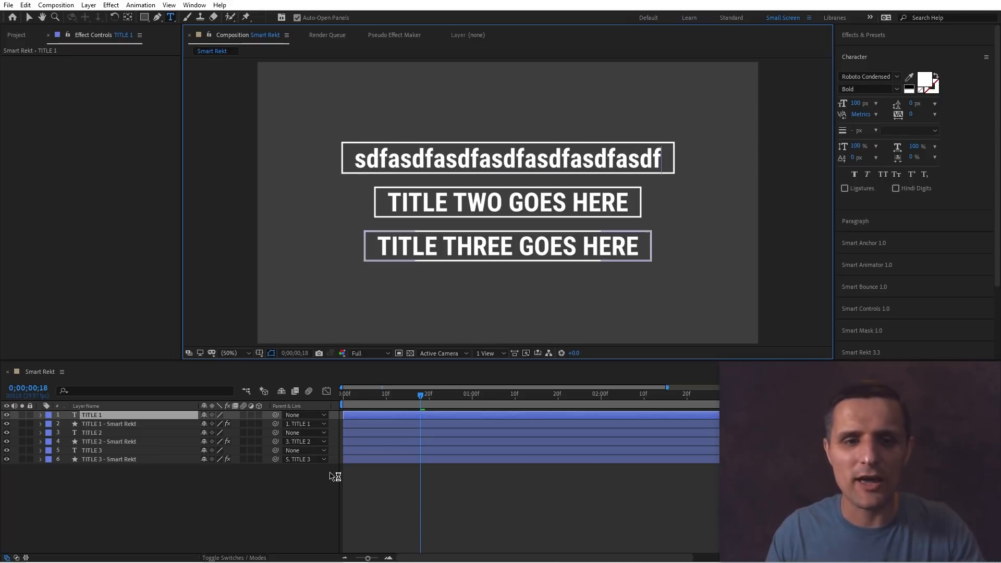
Undo the text edit and the outlined Smart Rekt backgrounds.
key(ctrl+z)
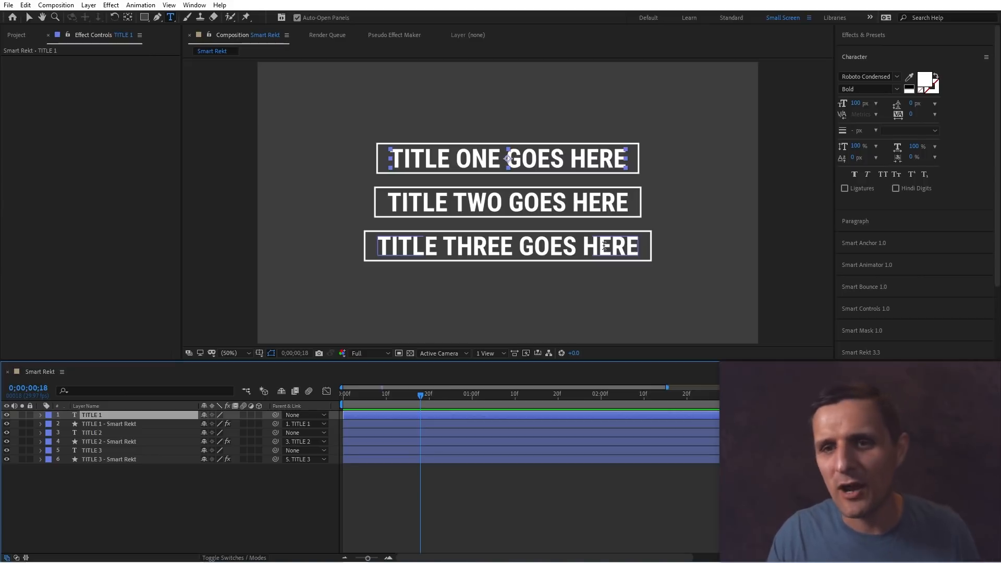
key(ctrl+z)
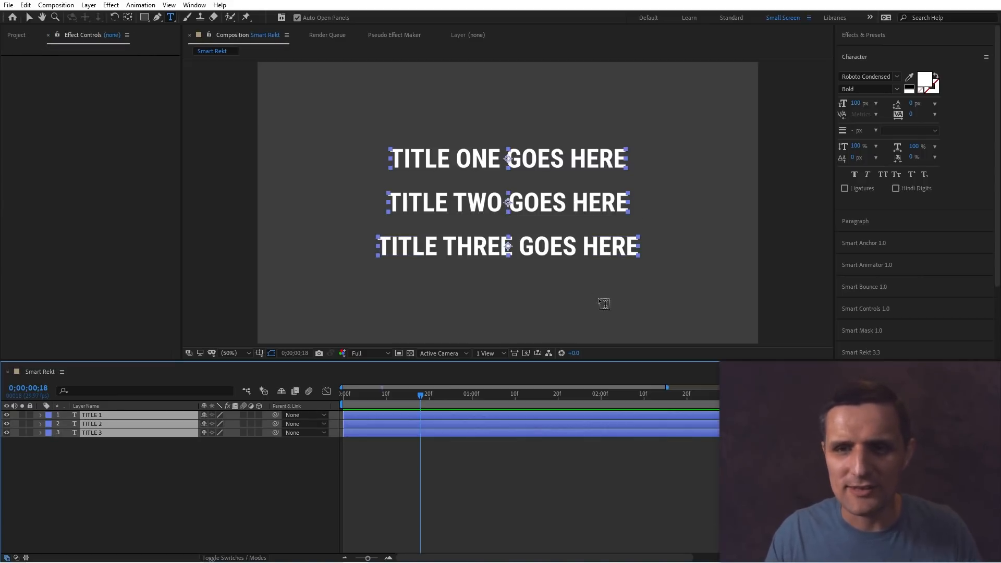
Switch the Smart Rekt mode to Name to view the layer naming option, and return to the Selection tool.
click(876, 353)
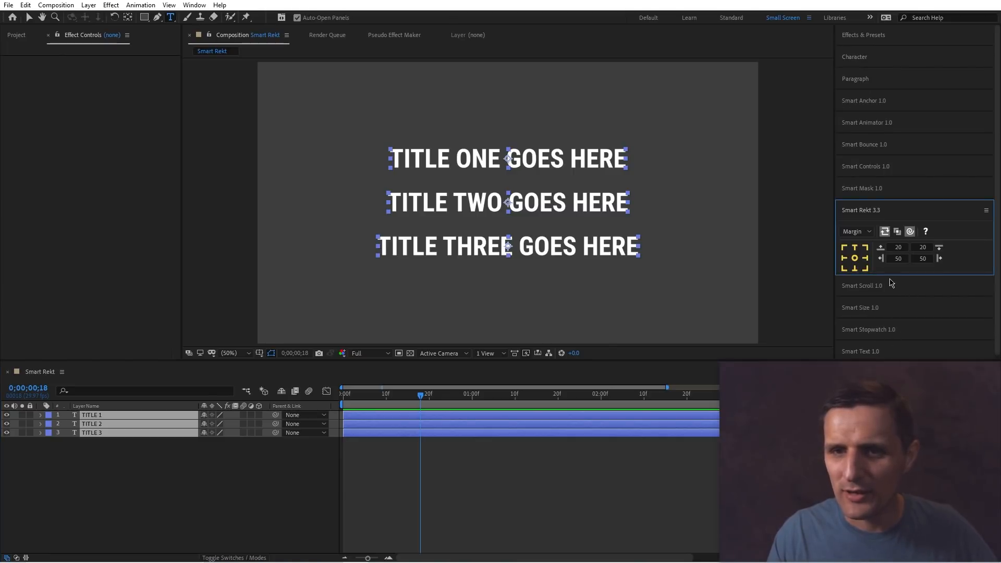
click(855, 231)
click(854, 285)
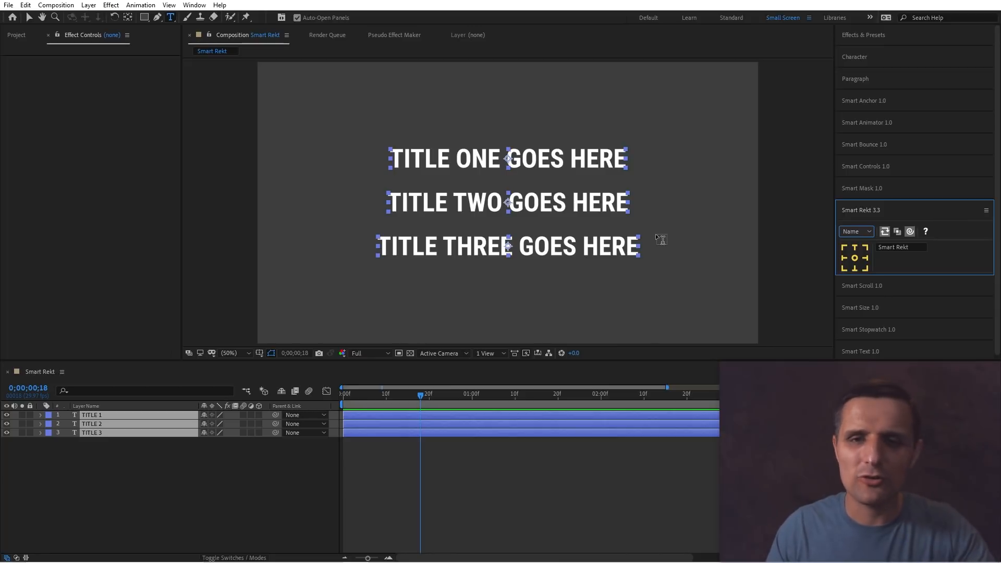
key(v)
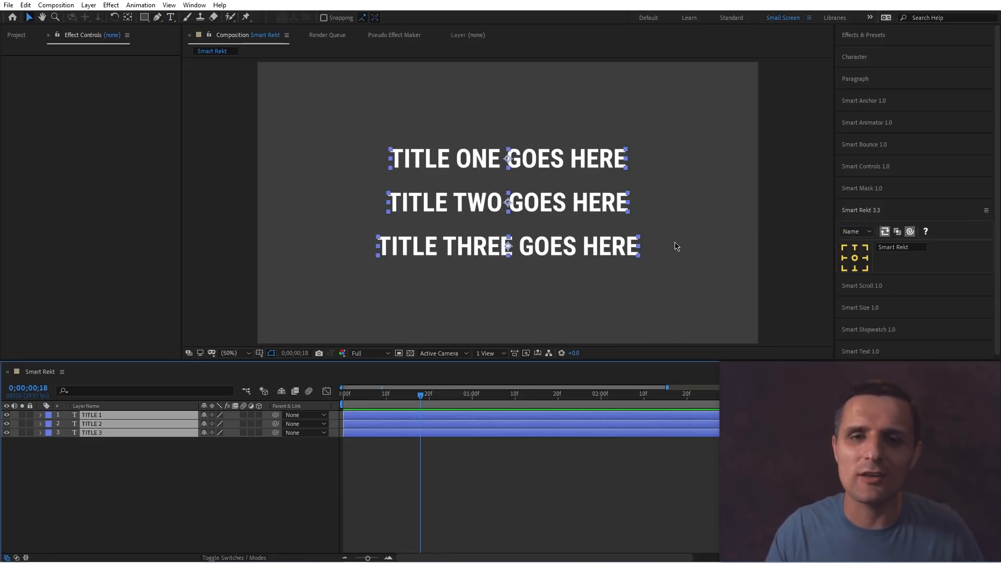
Select all three titles, return to Margin mode and set the left margin to 50.
click(593, 187)
drag(677, 133, 560, 273)
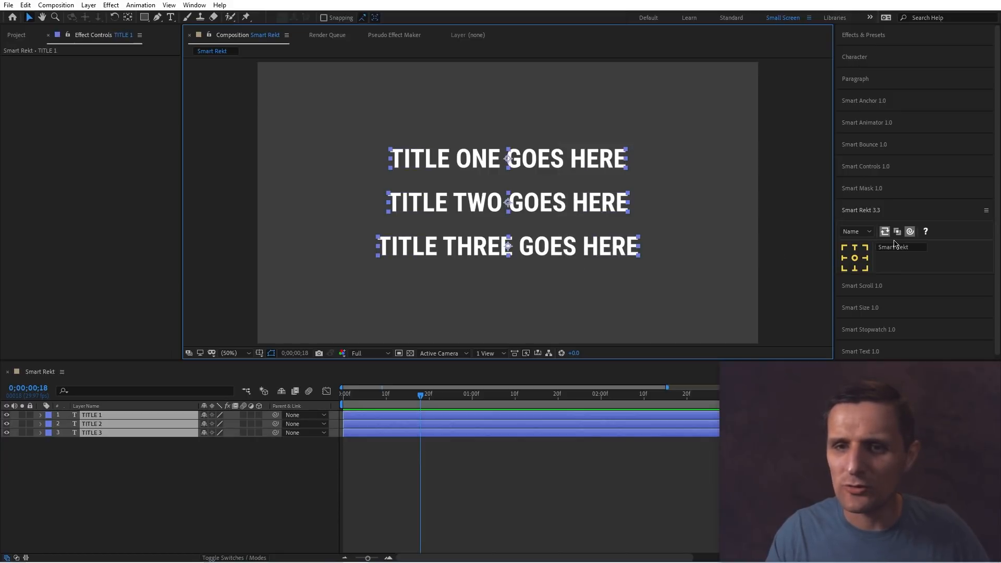
click(854, 231)
click(857, 263)
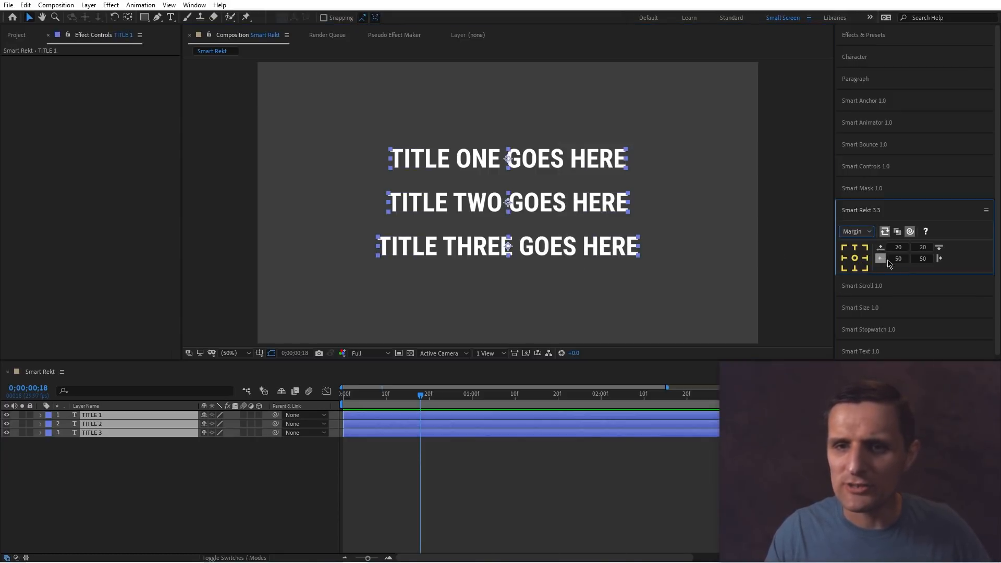
click(868, 236)
click(868, 253)
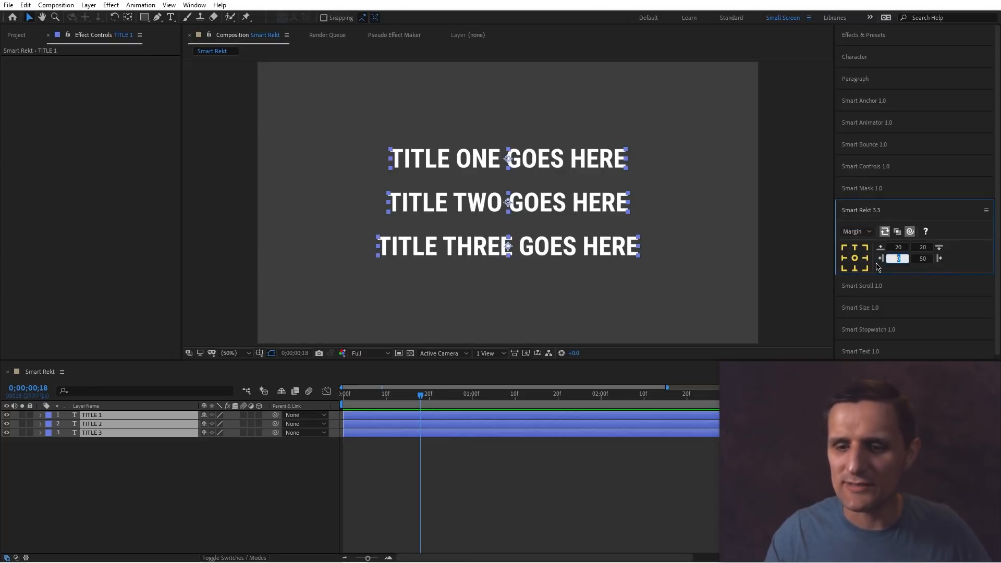
text(50)
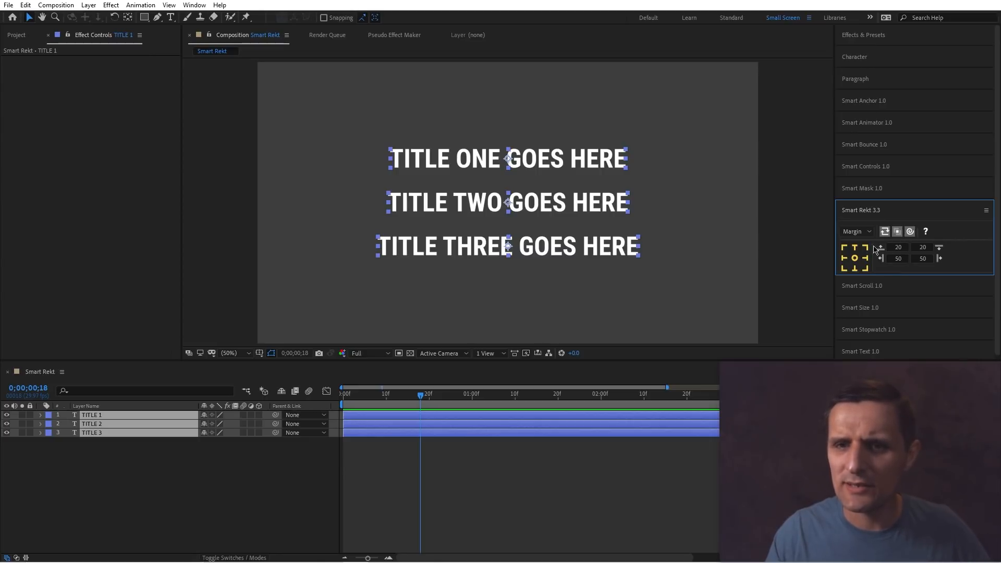
Disable the stroke and add centre-anchored Smart Rekt backgrounds behind all three titles.
click(865, 232)
click(860, 262)
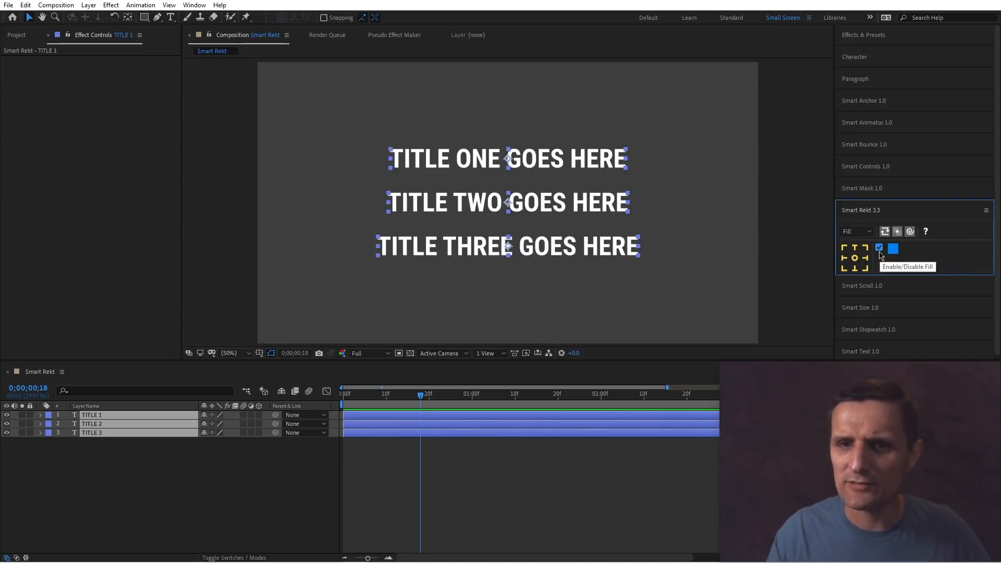
click(857, 232)
click(863, 275)
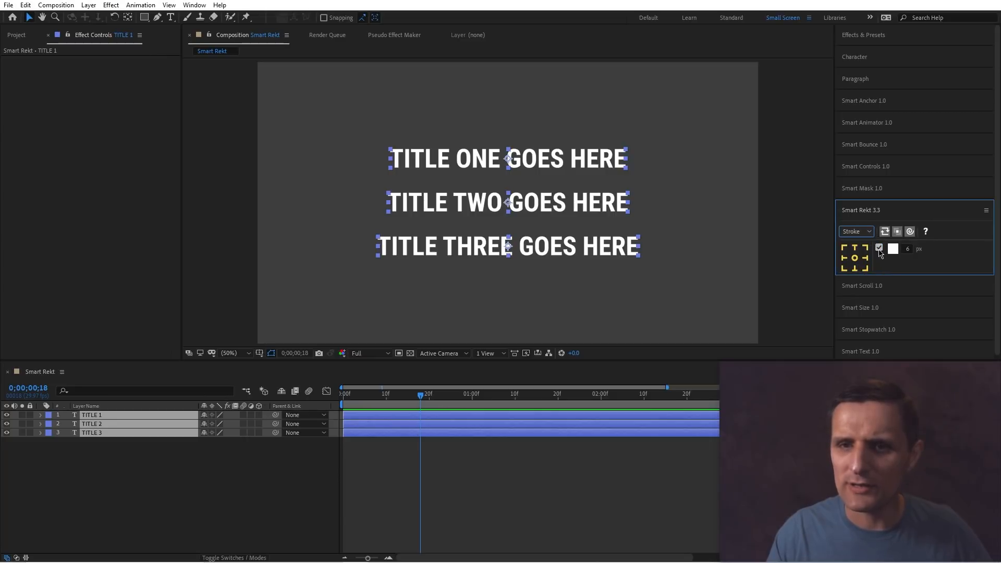
click(879, 249)
click(854, 257)
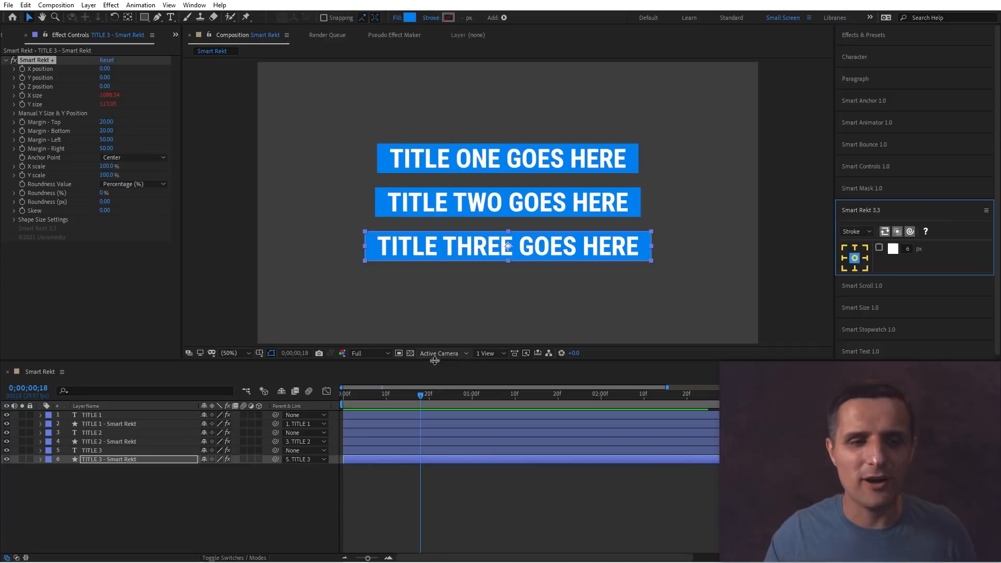
Select TITLE 1's Smart Rekt layer and keyframe its X scale at 0% at the start.
click(146, 424)
click(147, 441)
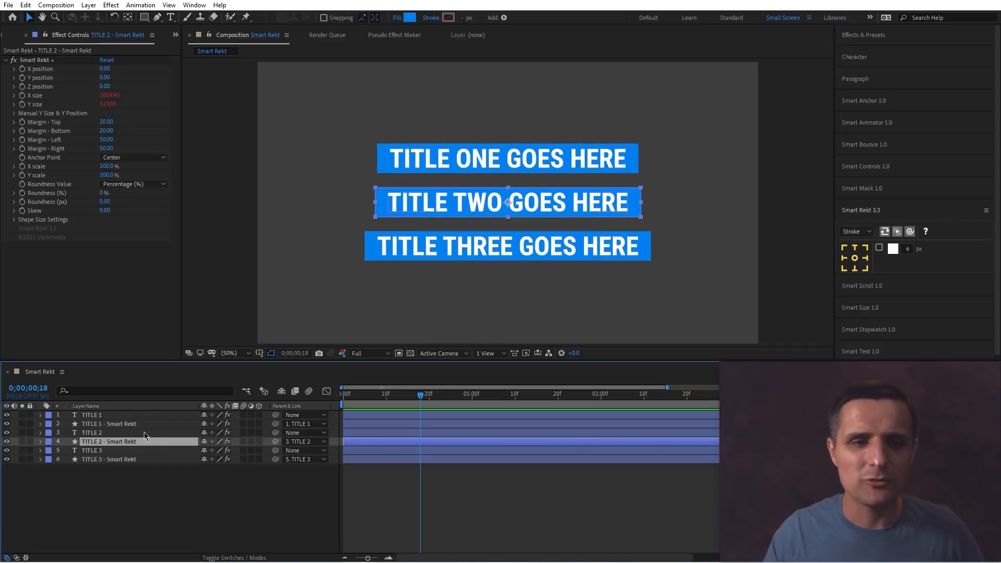
click(156, 424)
key(Home)
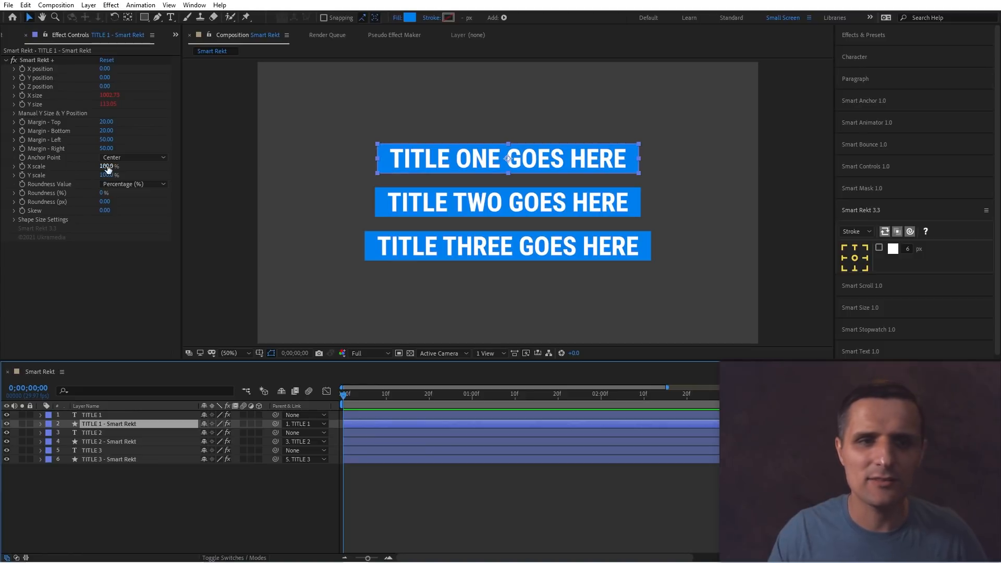
drag(108, 168, 19, 167)
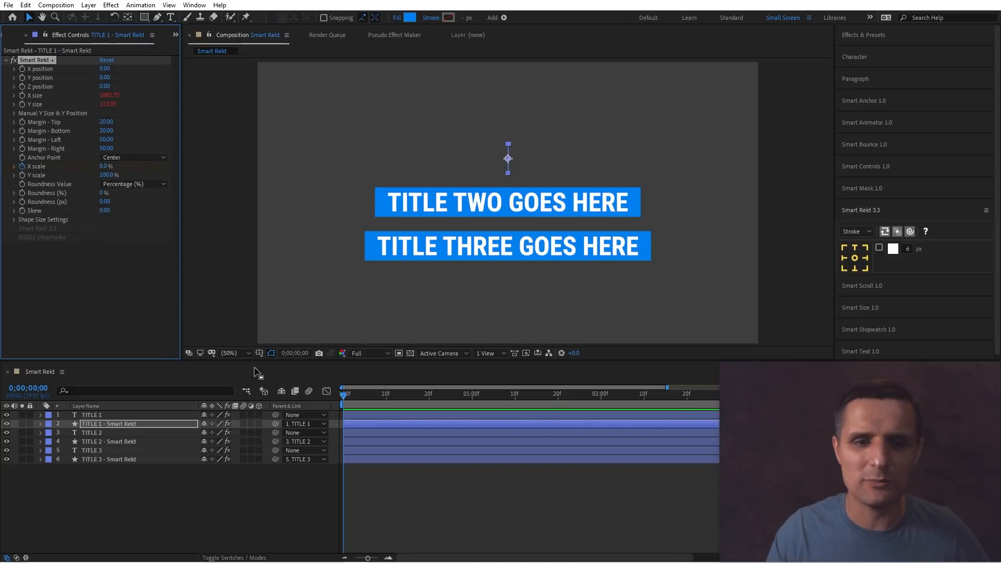
Move 20 frames ahead and set a 100% X scale keyframe on TITLE 1's Smart Rekt.
key(shift+Page_Down)
key(shift+Page_Down)
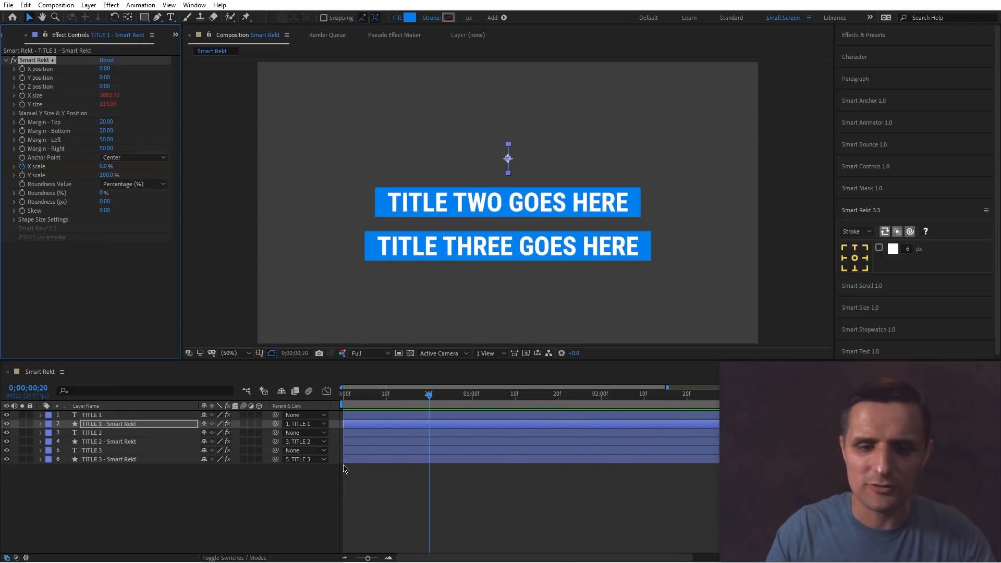
key(u)
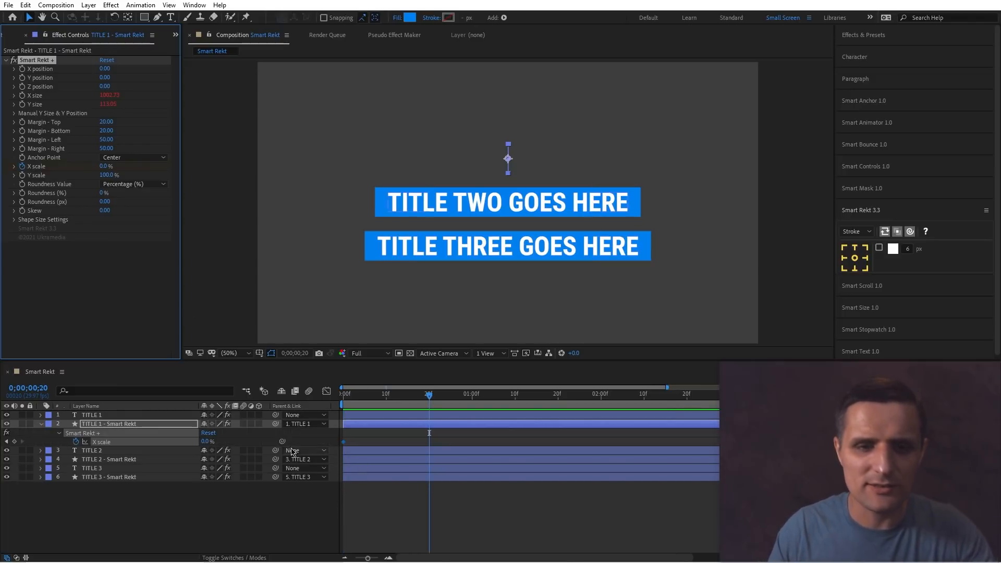
click(207, 441)
text(100)
key(Return)
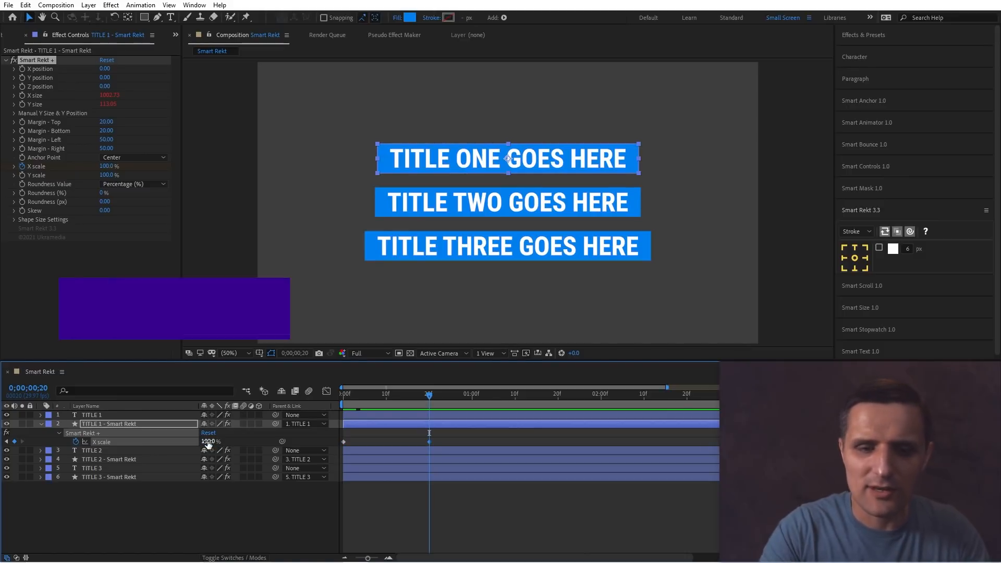
Apply Keyframe Velocity easing to the 100% X scale keyframe and preview the scale-in animation.
key(ctrl+shift+k)
click(472, 281)
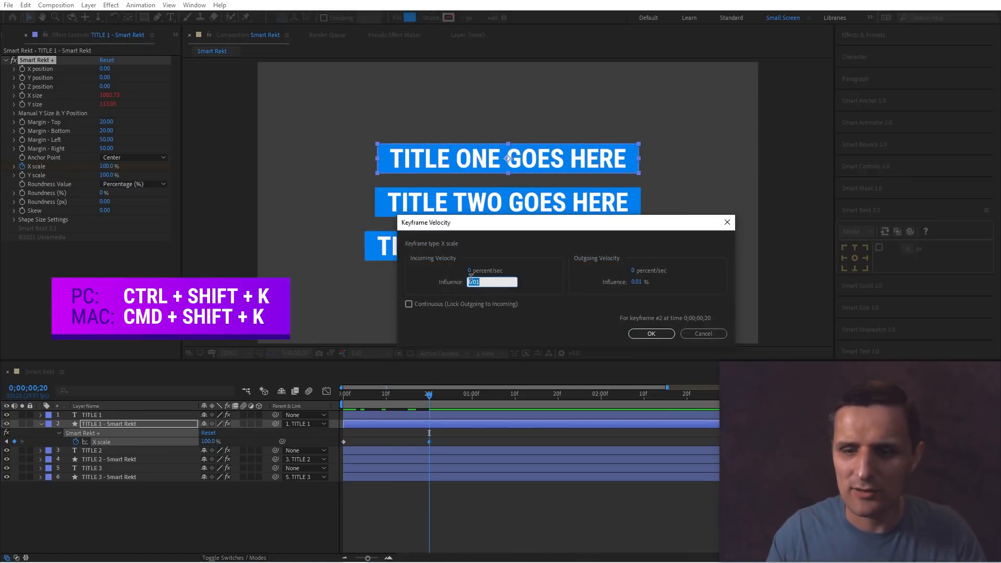
key(Return)
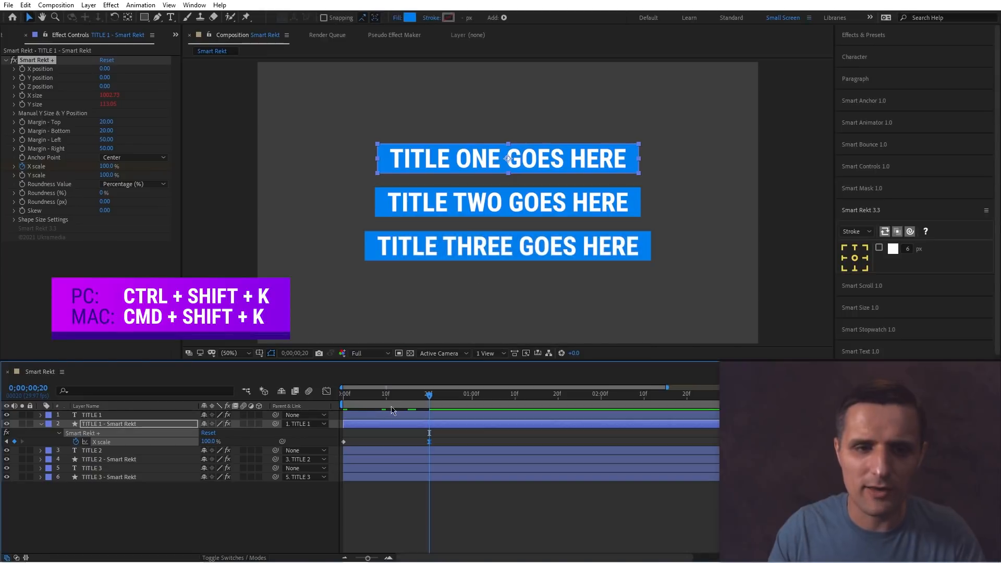
drag(371, 430, 327, 458)
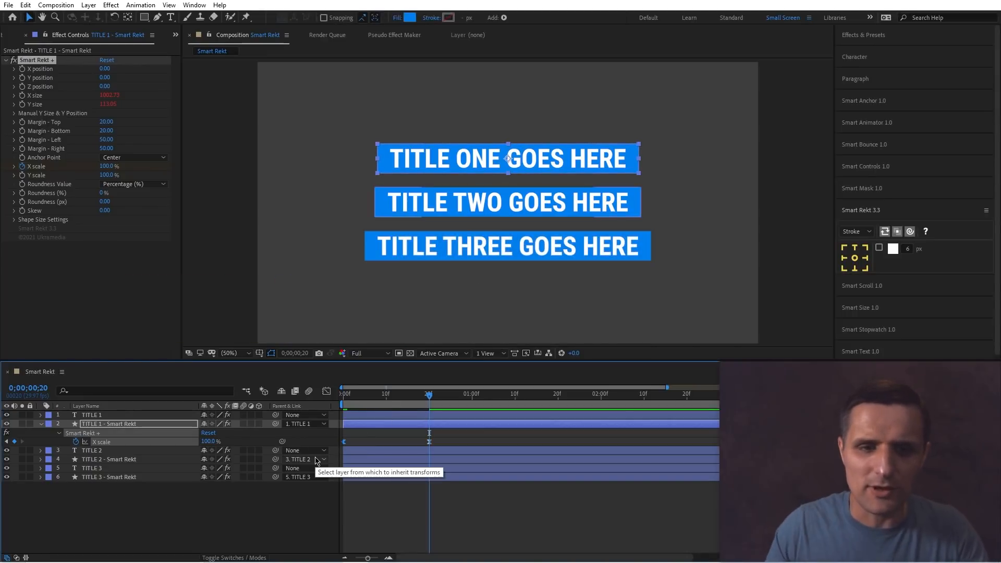
key(space)
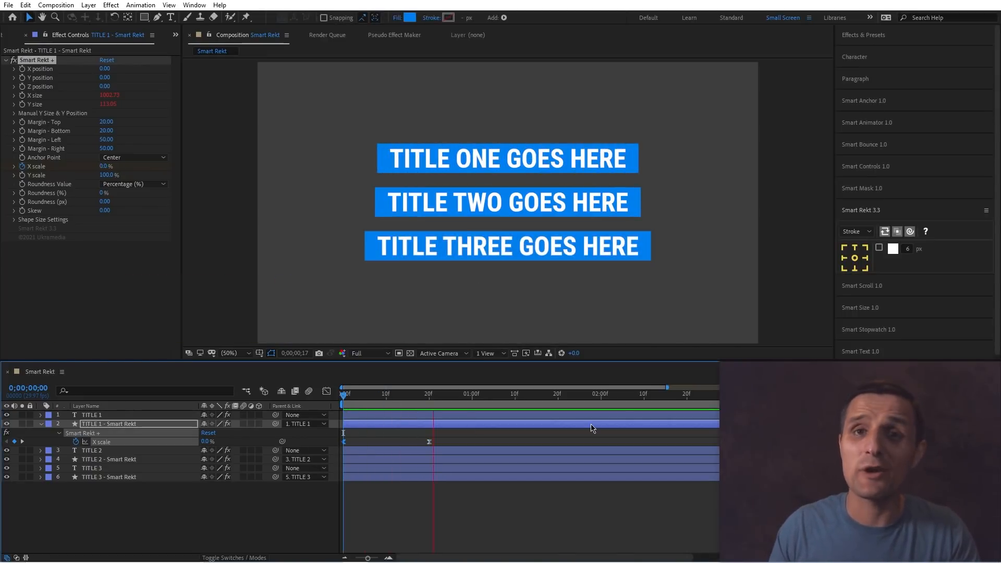
key(space)
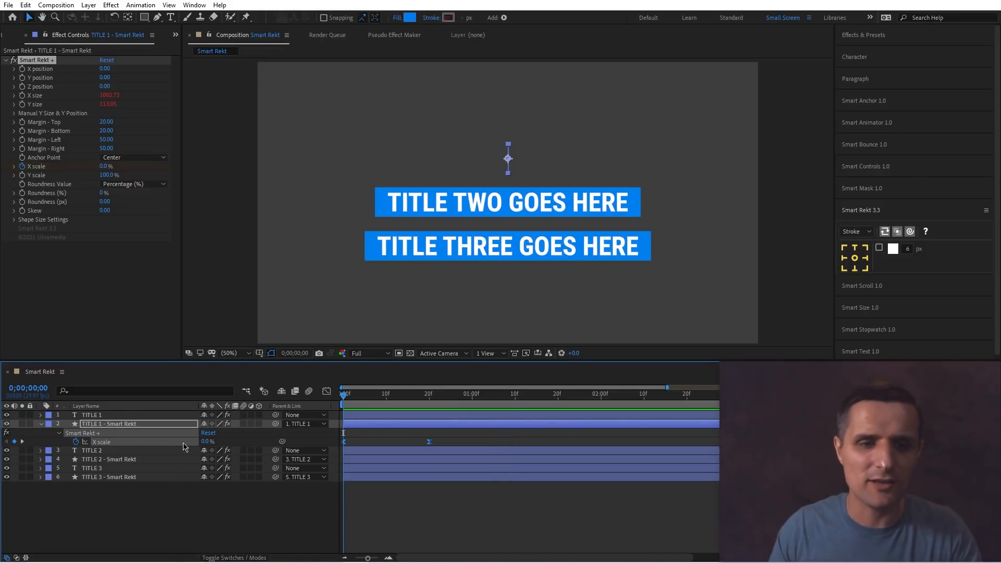
Paste the X scale keyframes onto the TITLE 2 and TITLE 3 Smart Rekt layers.
click(154, 461)
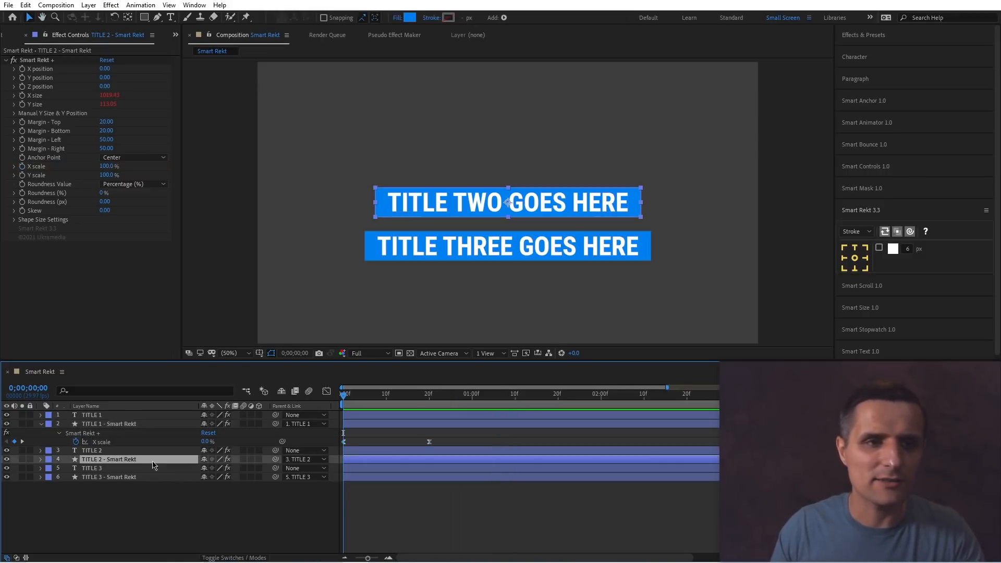
click(22, 167)
click(111, 475)
click(23, 167)
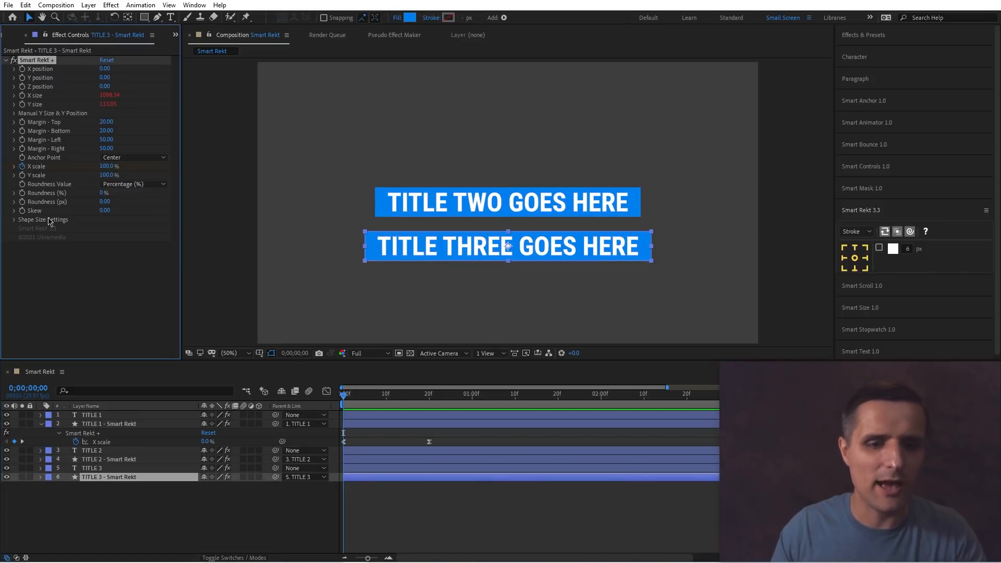
click(334, 492)
key(u)
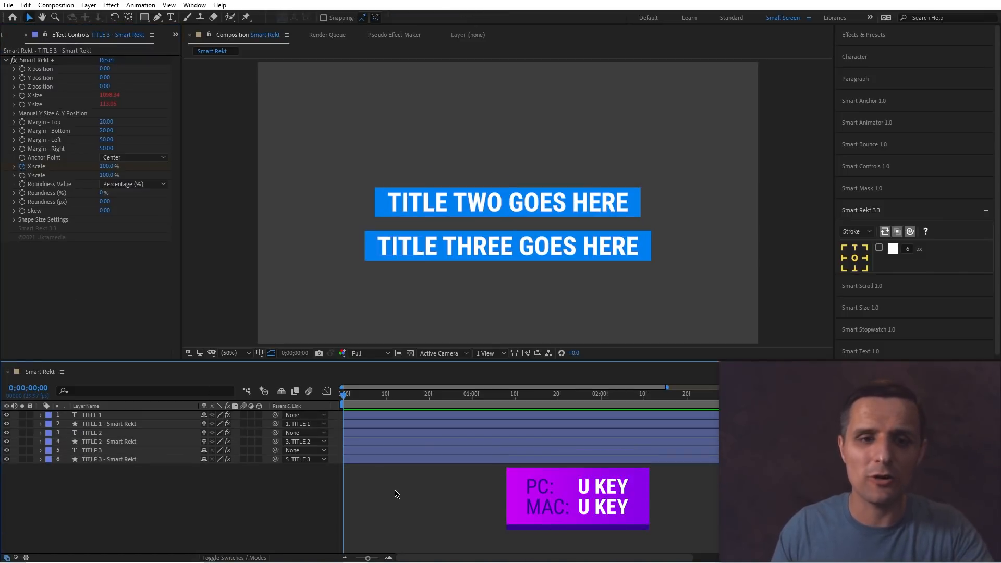
key(u)
drag(365, 472, 338, 518)
key(ctrl+v)
key(ctrl+v)
drag(449, 519, 339, 472)
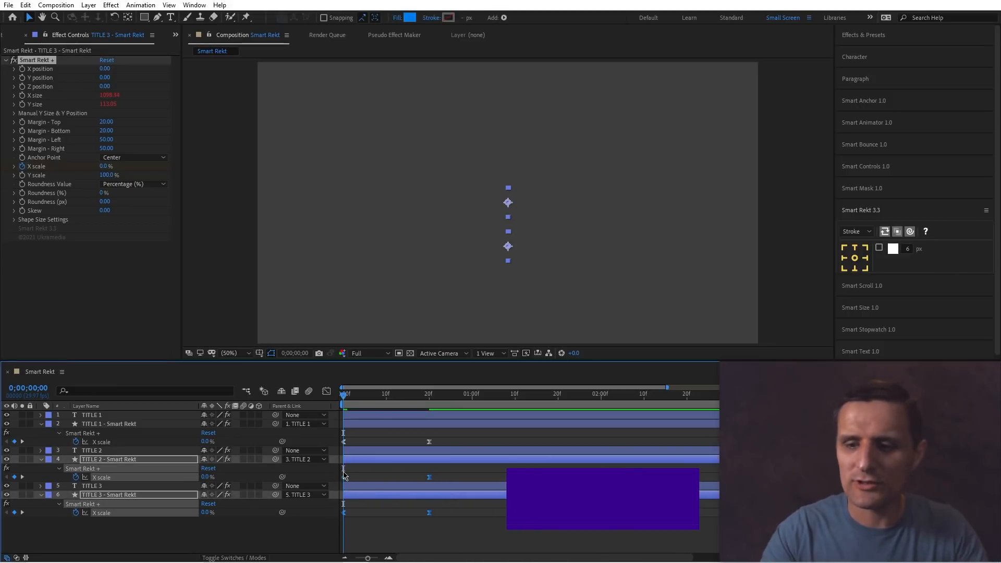
Stagger the backgrounds by offsetting TITLE 2's keyframes 3 frames and TITLE 3's 6 frames later.
key(Page_Down)
key(Page_Down)
key(Page_Down)
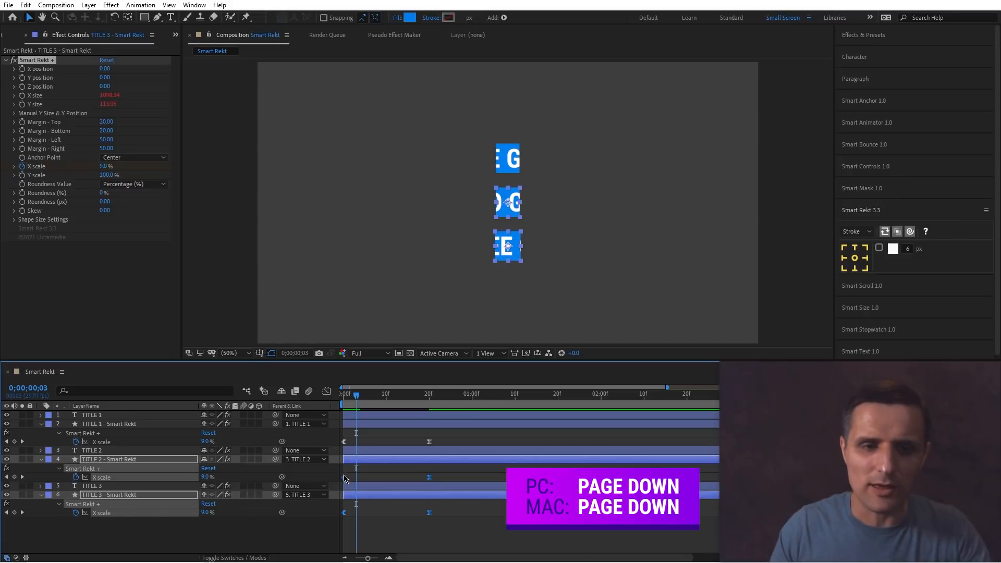
key(Page_Down)
key(Page_Down)
key(Page_Down)
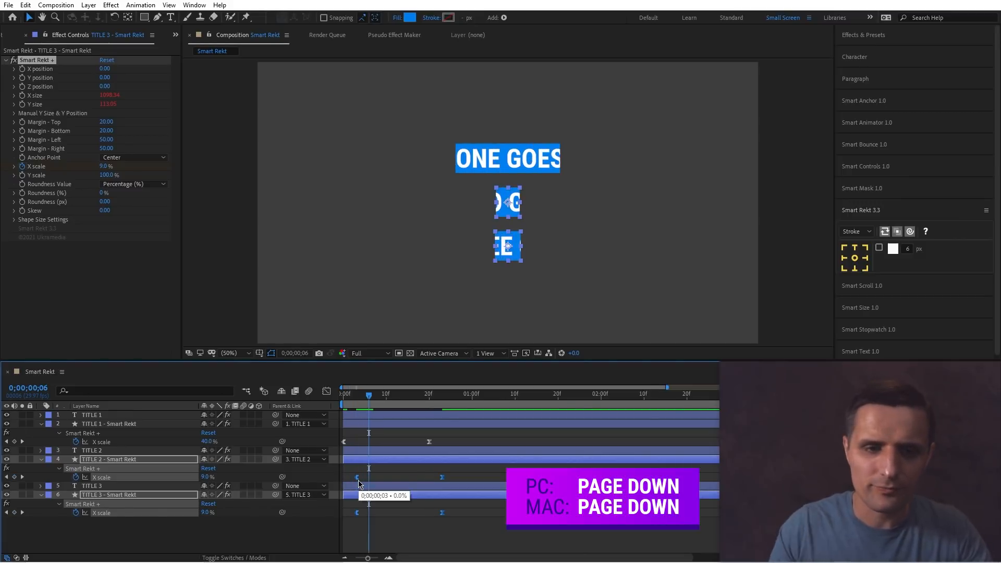
drag(462, 505, 369, 512)
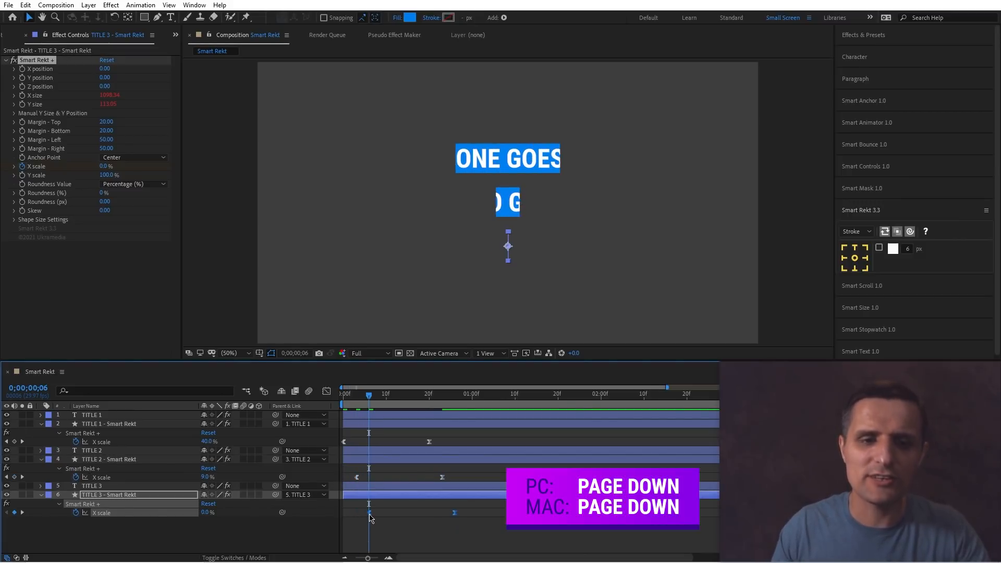
Preview the staggered background animation from the start.
drag(364, 400, 329, 404)
click(506, 446)
key(space)
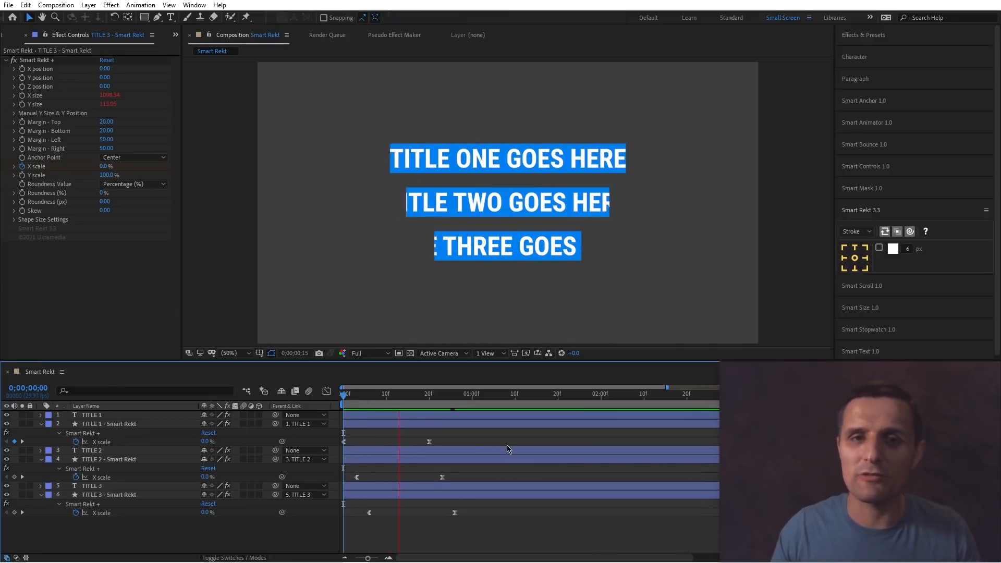
key(space)
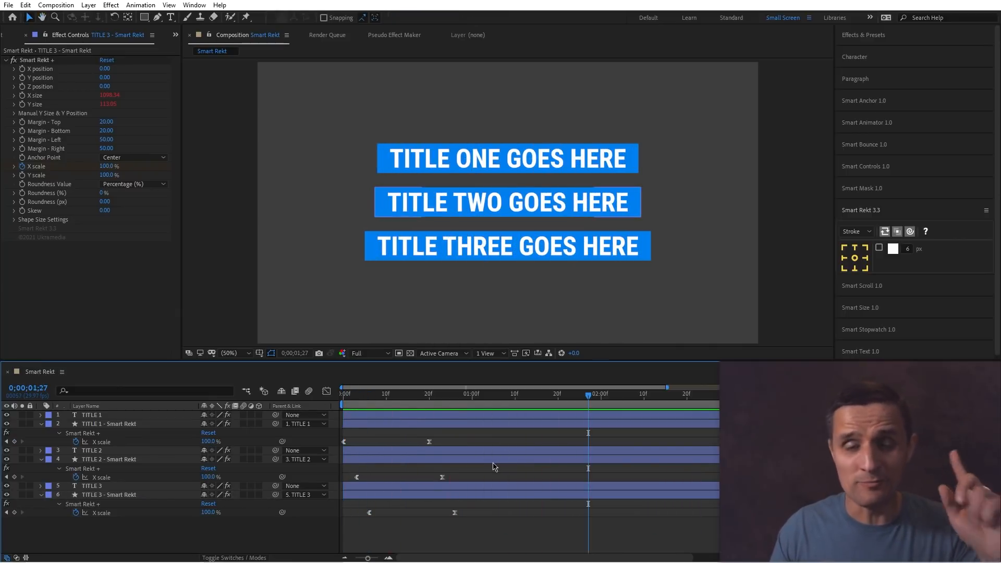
Replace TITLE 1's text with "rasdf asasdklfjaslkdfjas" and preview the animated background resizing.
double_click(118, 415)
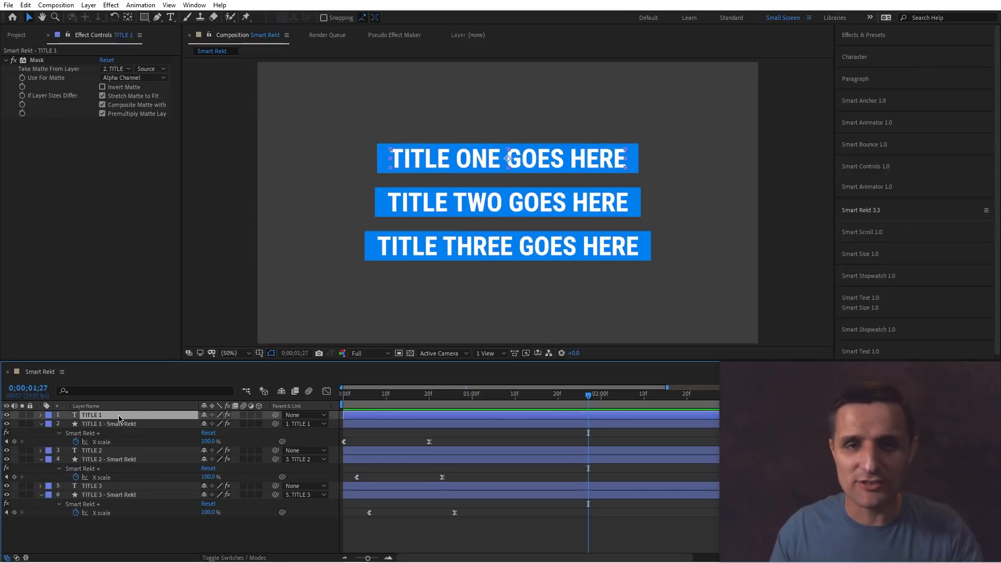
text(rasdf asasdklfjaslkdfjas)
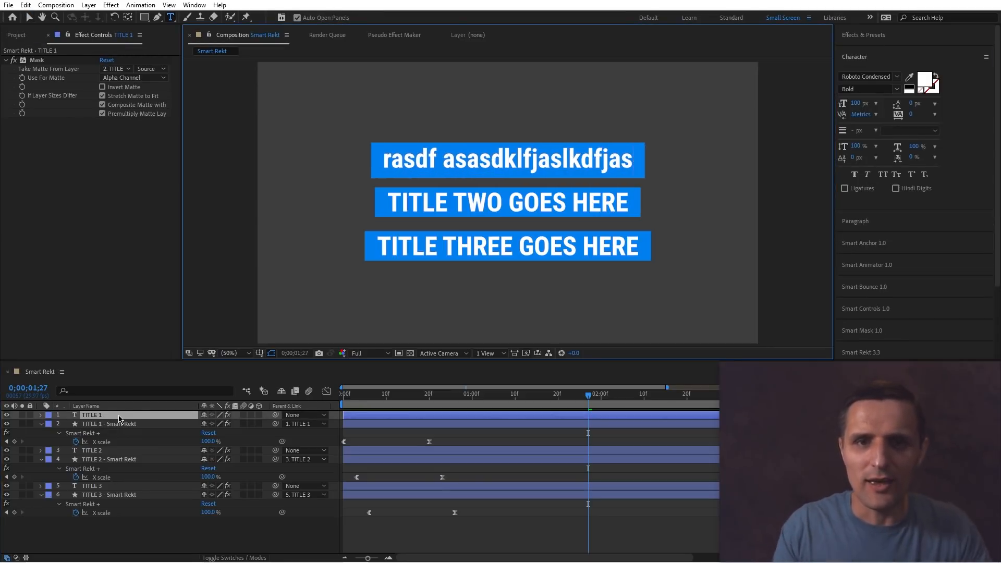
click(257, 536)
drag(392, 395, 307, 408)
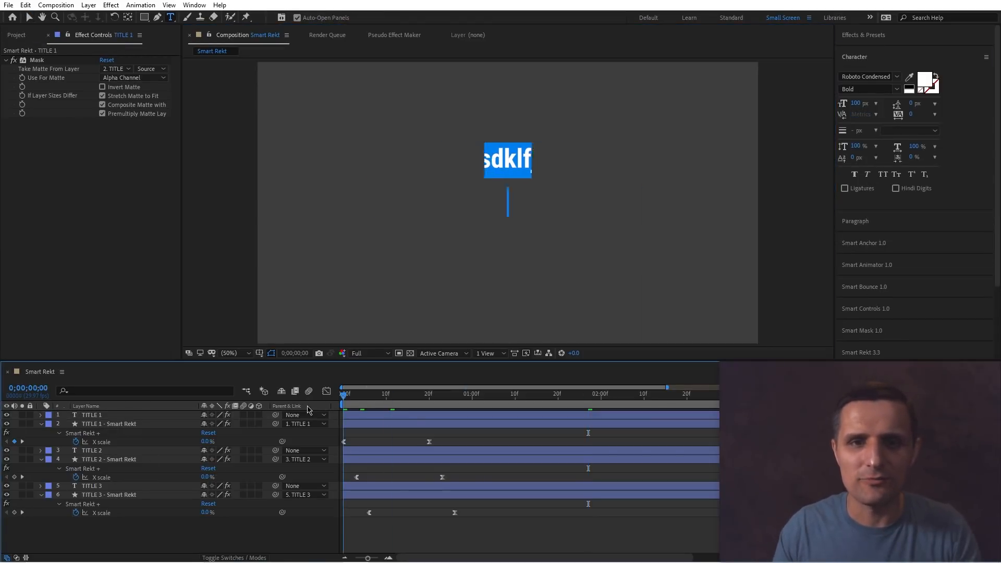
key(space)
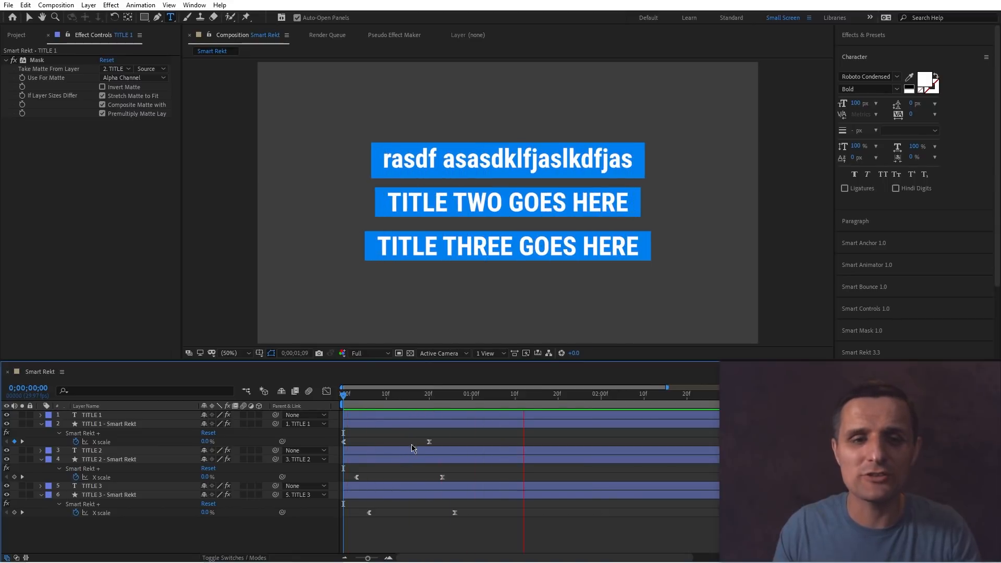
Increase the top margin of TITLE 1's Smart Rekt background to 72.
click(383, 422)
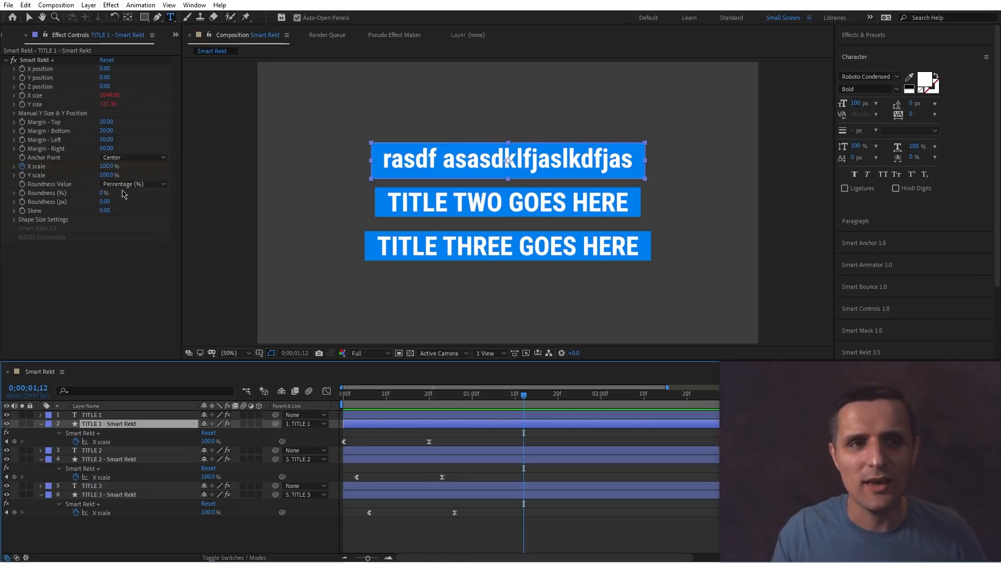
drag(107, 121, 126, 131)
key(ctrl+z)
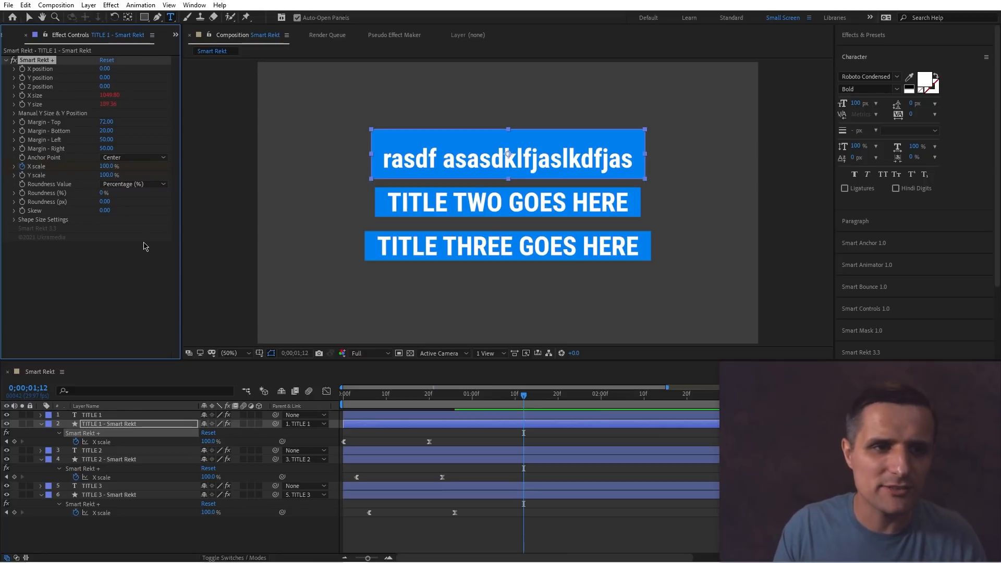
Try a 60% roundness on TITLE 1's background and undo it.
drag(102, 194, 136, 192)
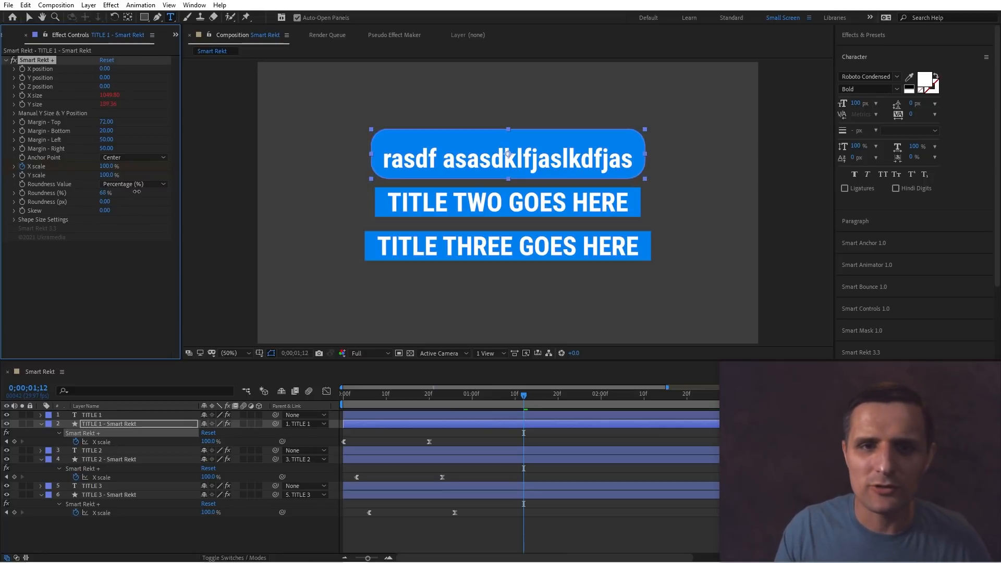
key(ctrl+z)
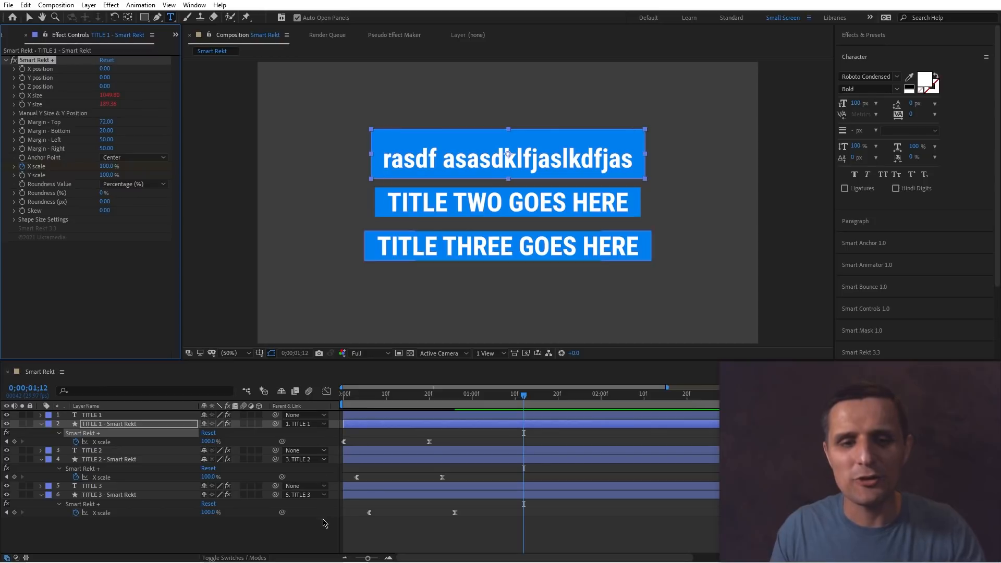
click(326, 528)
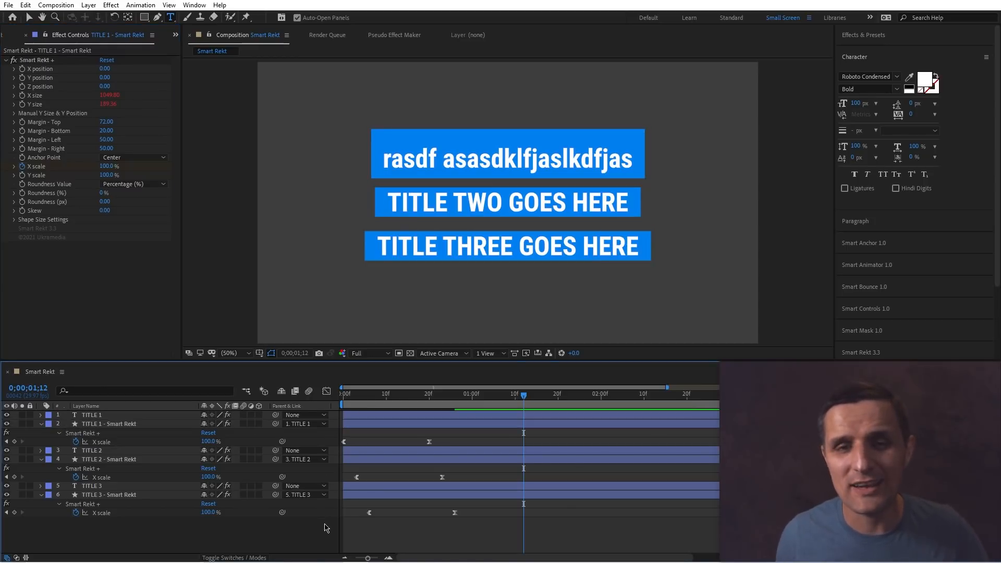
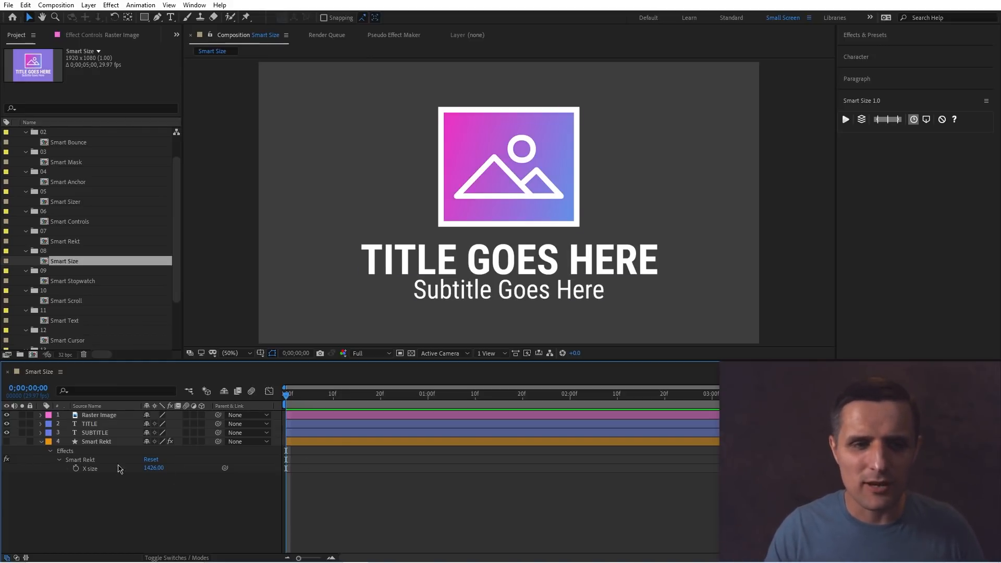
Show the Smart Rekt layer and set its X size to 1306.
click(6, 441)
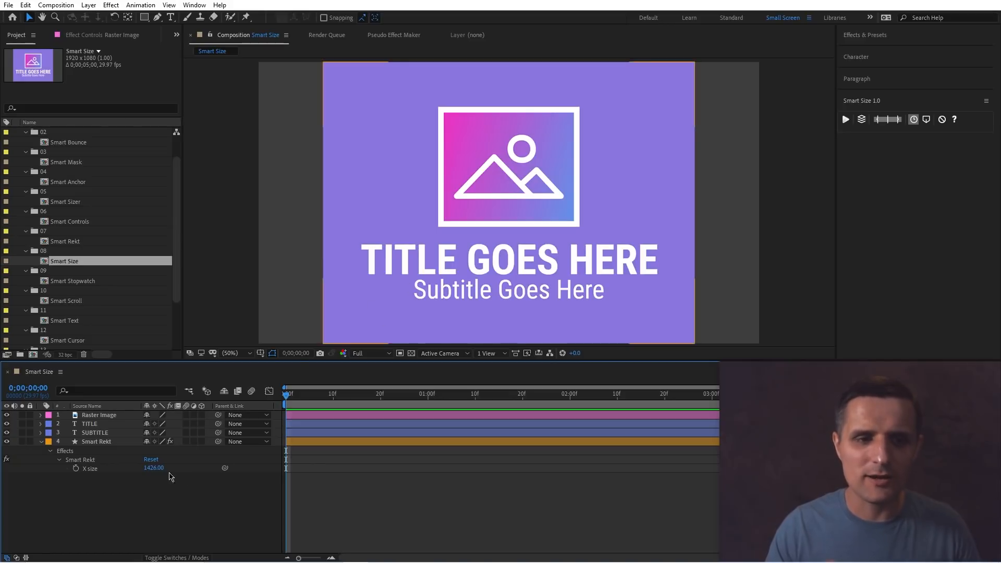
mouse_move(157, 468)
mouse_down()
mouse_move(137, 468)
mouse_move(167, 471)
mouse_move(155, 473)
mouse_up()
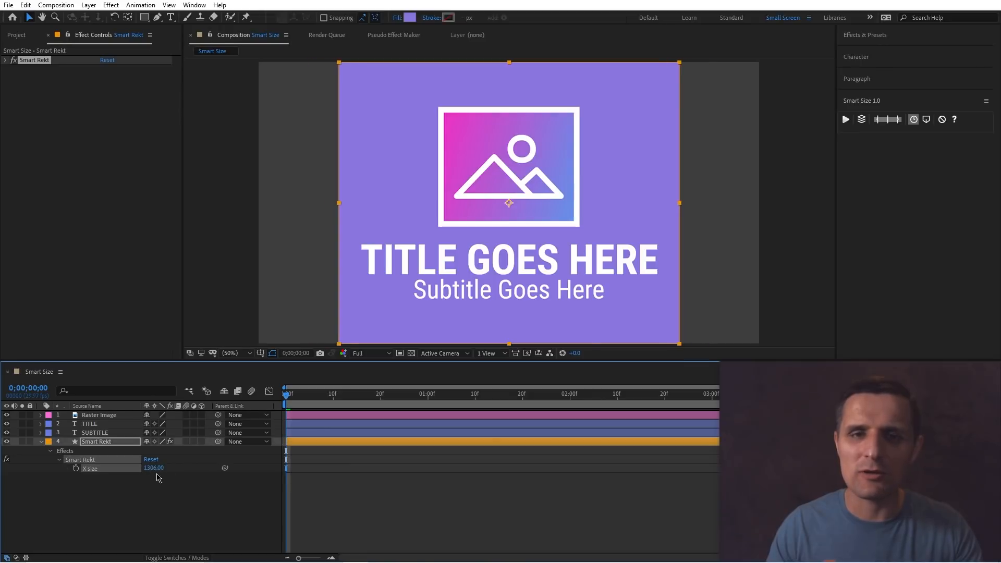
Replace SUBTITLE's text with "asdfasdfasdfasdfasdfasdfasdfasdfas" and undo the text change.
double_click(113, 433)
text(asdfasdfasdfas)
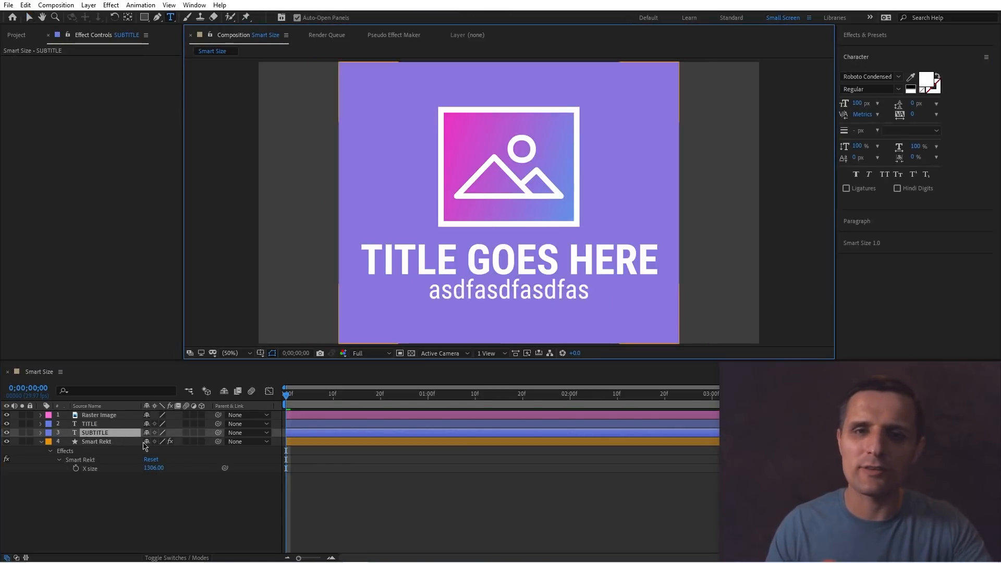
text(dfasdfasdfasdfasdfas)
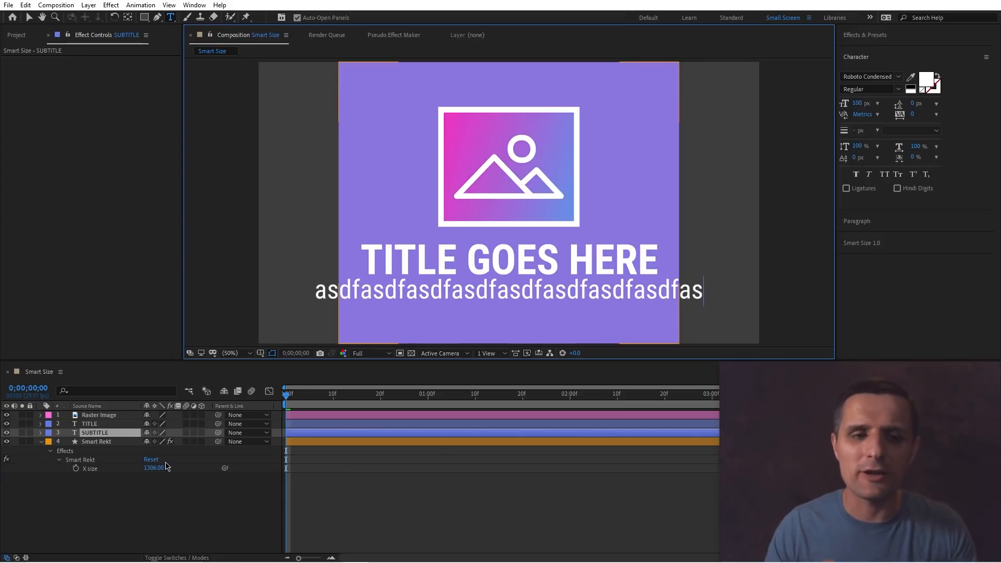
click(196, 506)
key(ctrl+z)
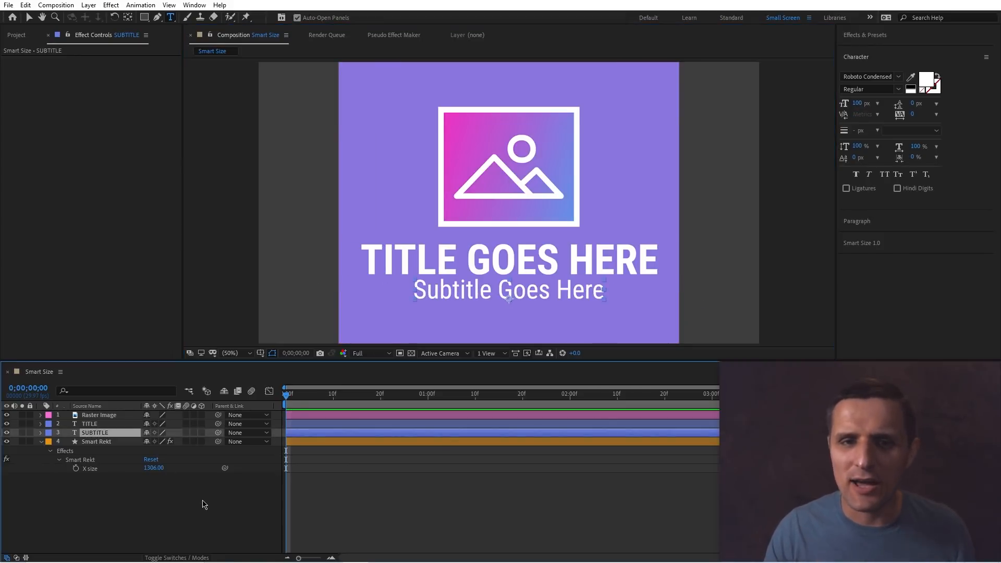
Add an expression to Smart Rekt's X size: thisComp.layer("TITLE").sourceRectAtTime().width.
click(90, 468)
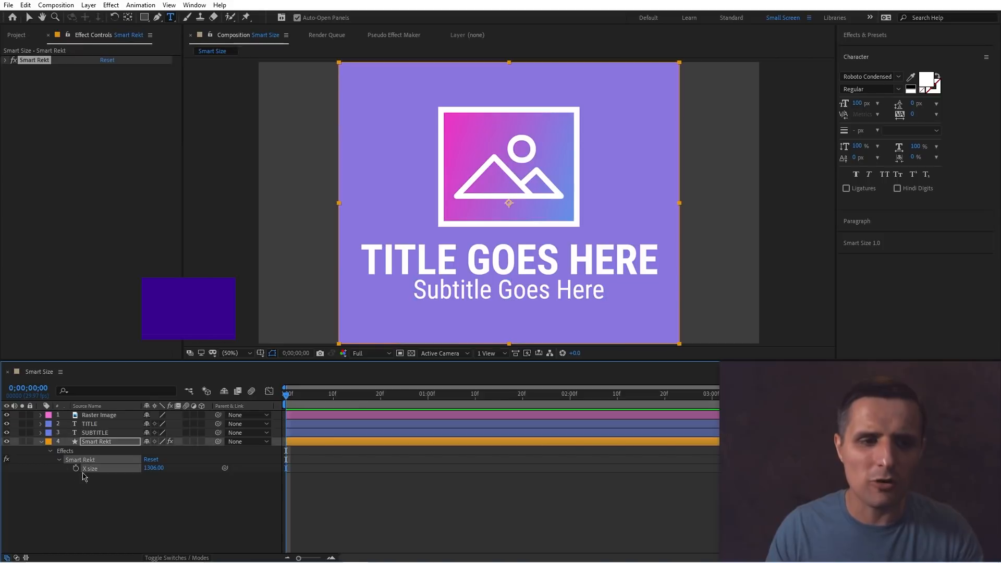
alt+click(76, 468)
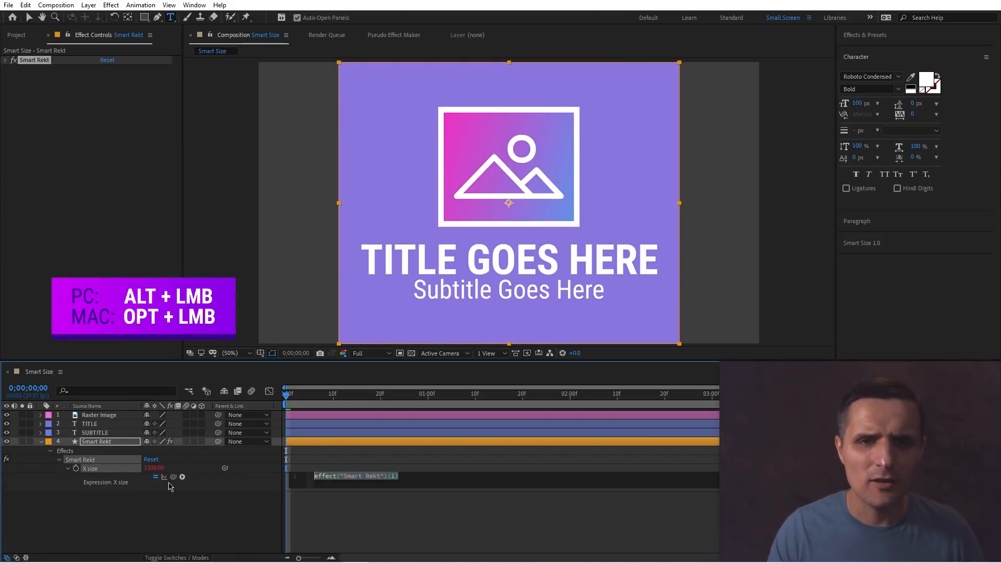
drag(173, 477, 99, 426)
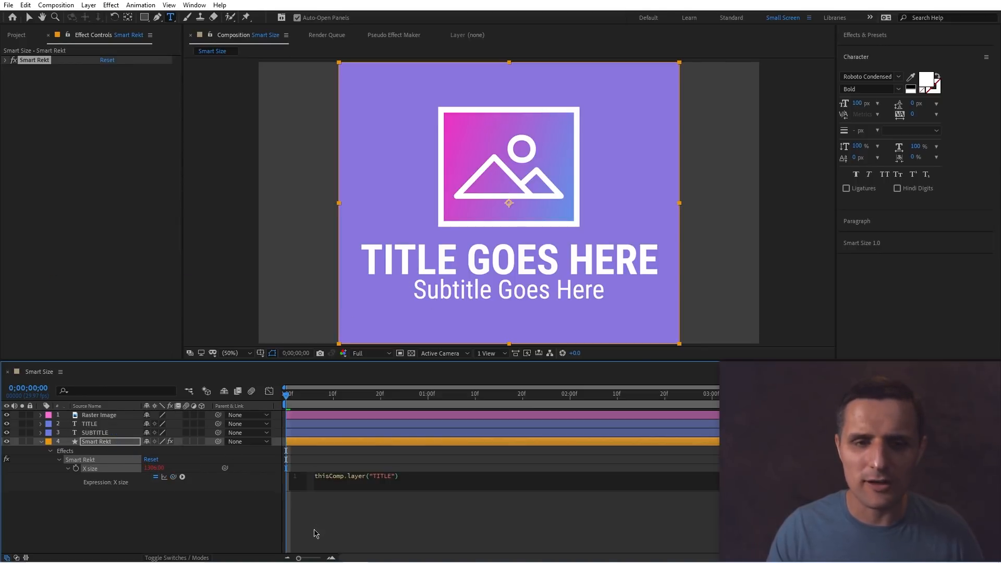
text(.sour)
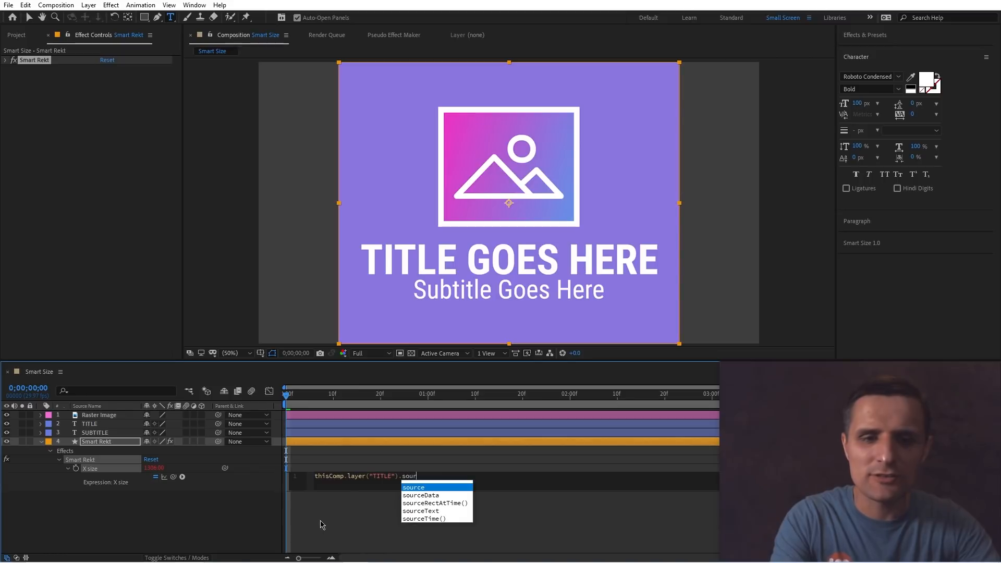
text(ceR)
key(Return)
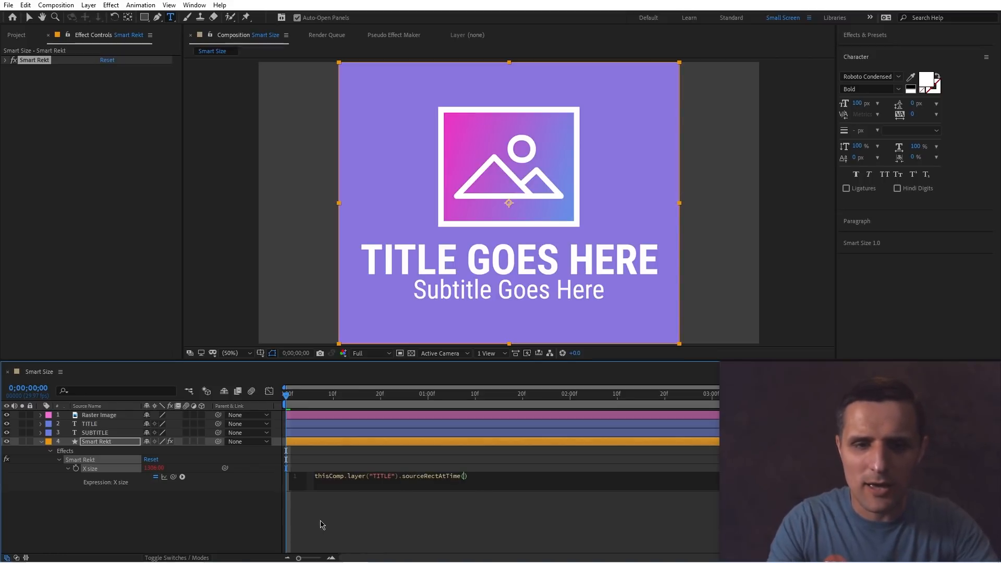
text(.width)
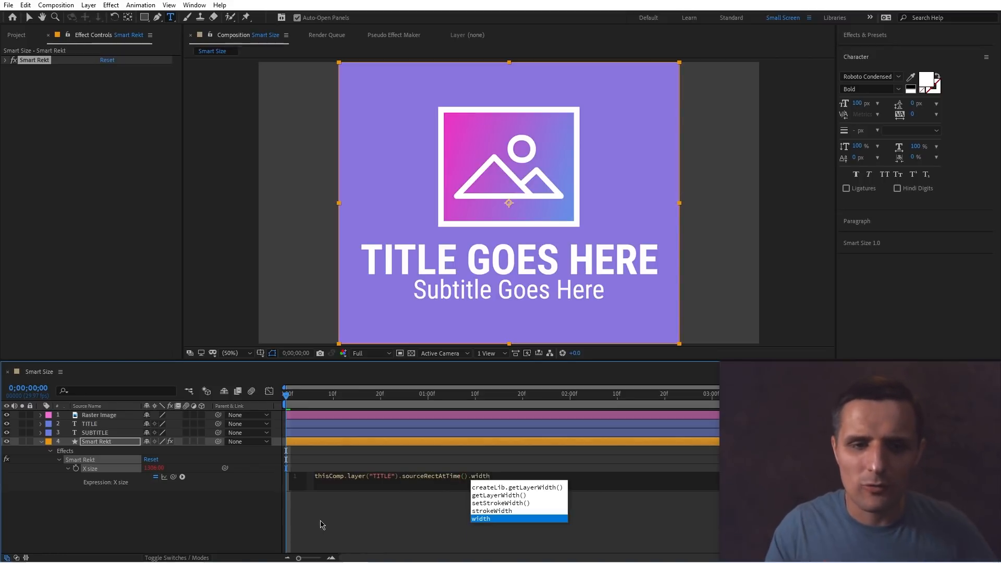
key(Return)
click(320, 524)
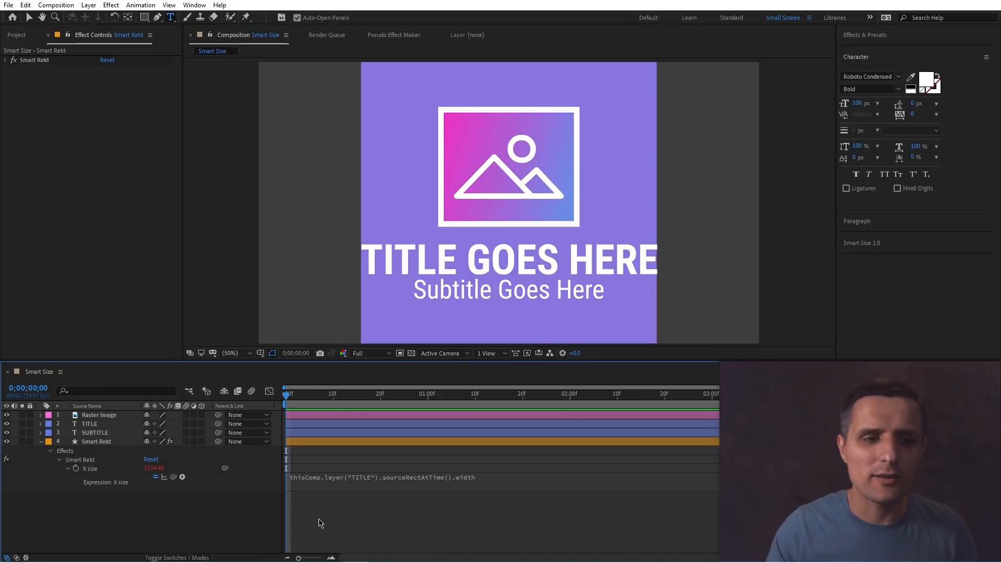
Replace TITLE's text with "dsafasdfasdfasdfasdfasdf", then undo both the text change and the X size expression.
double_click(109, 428)
text(dsafasdfasdfasdfasdfasdf)
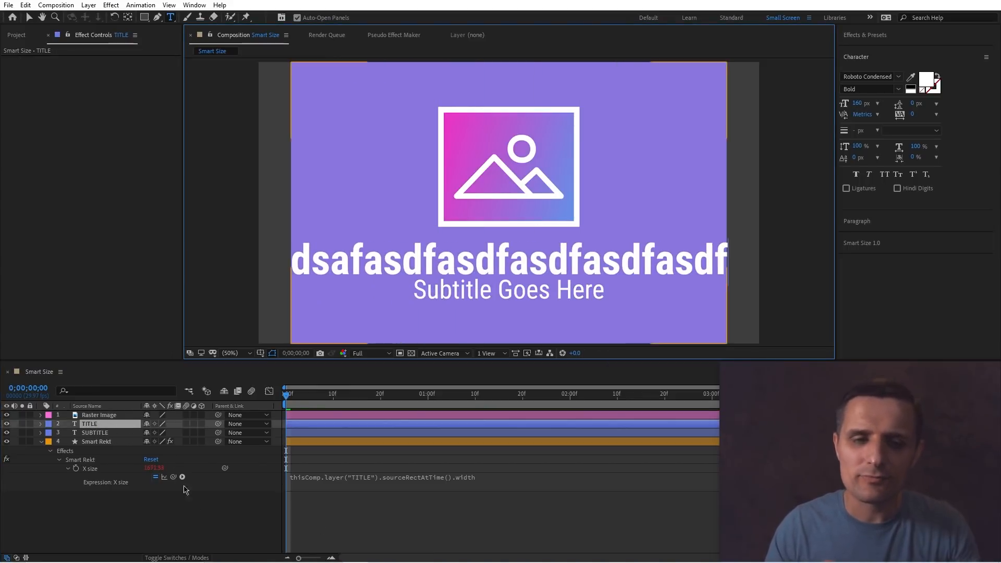
click(224, 532)
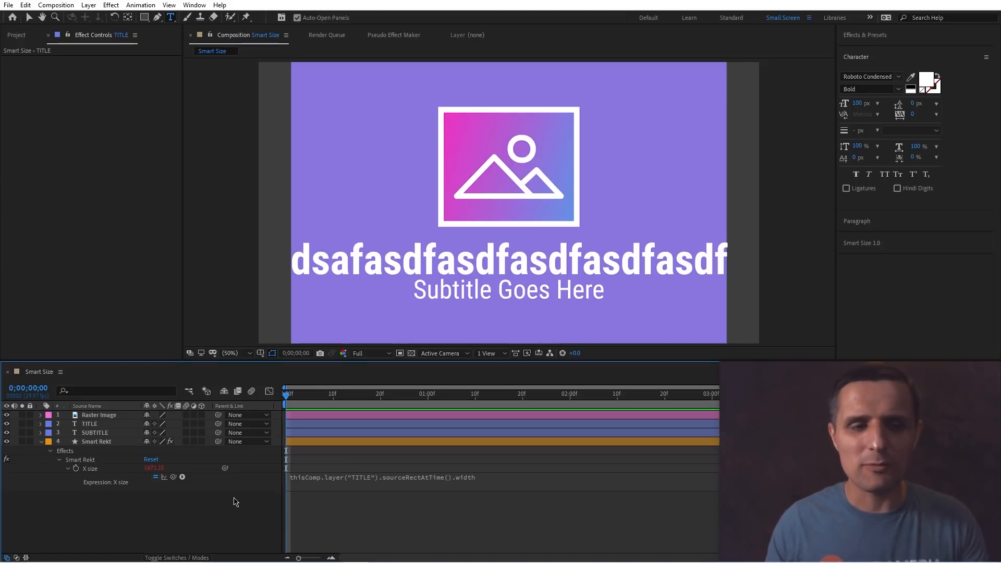
key(ctrl+z)
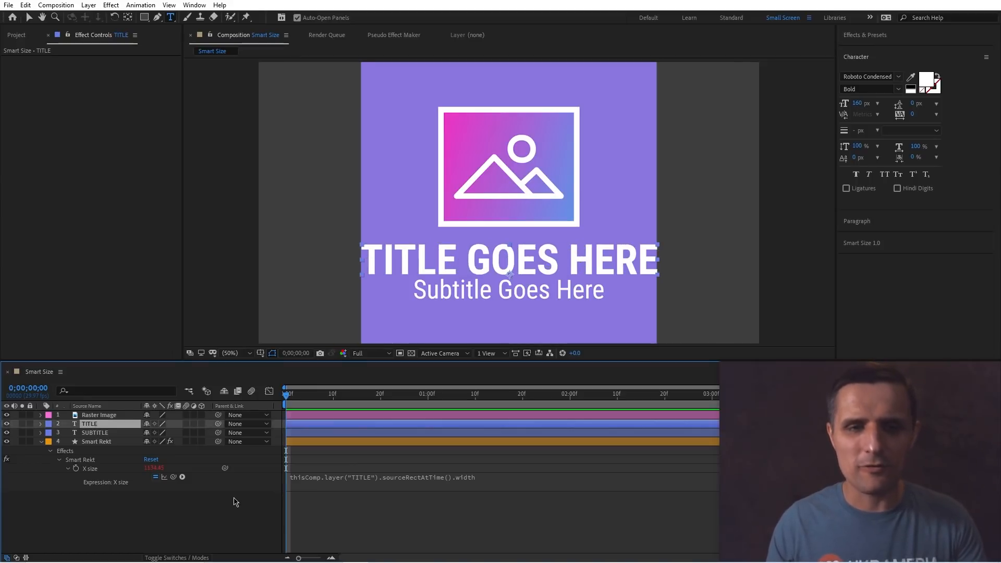
key(ctrl+z)
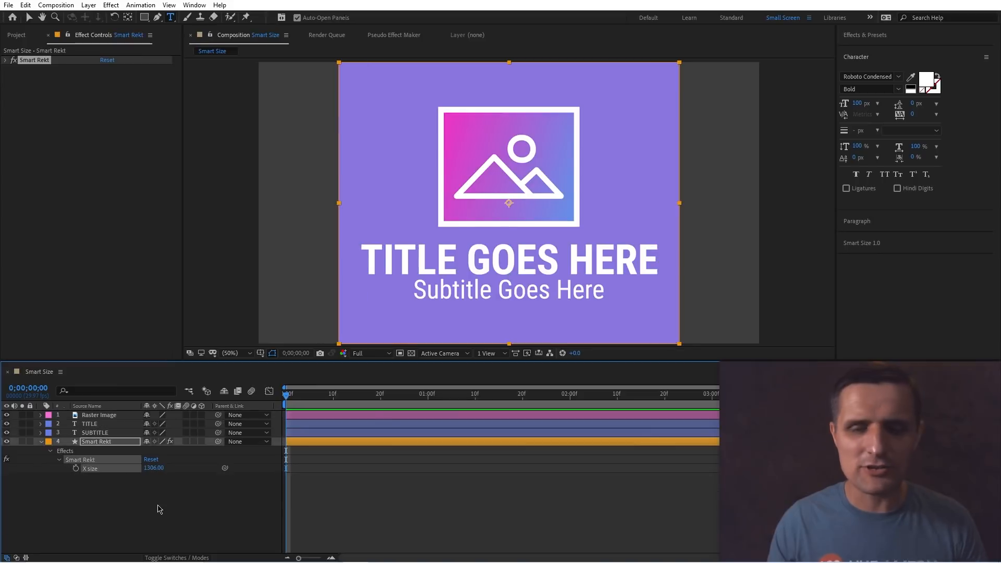
Select the Raster Image layer and apply Smart Size to it.
click(157, 508)
click(870, 243)
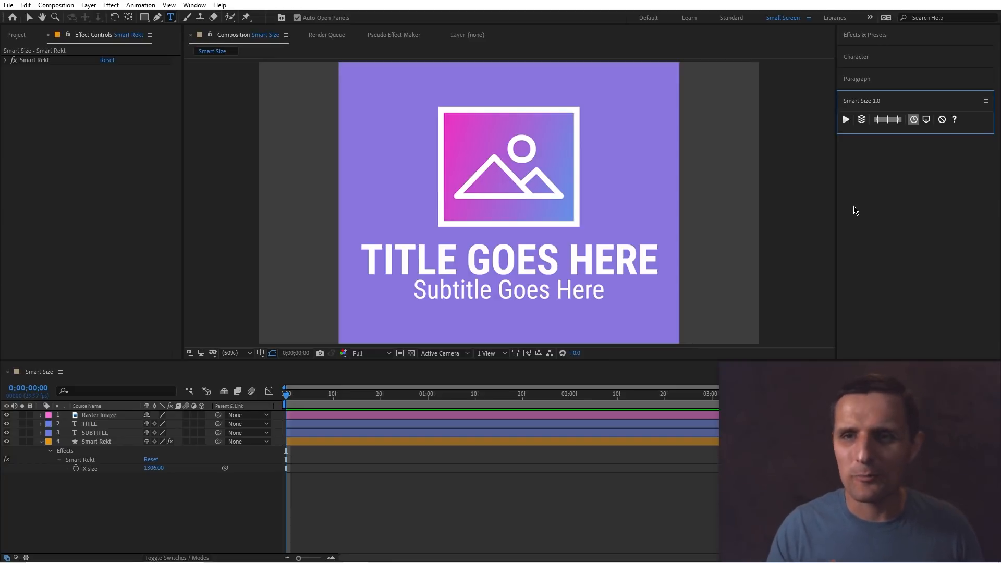
click(115, 444)
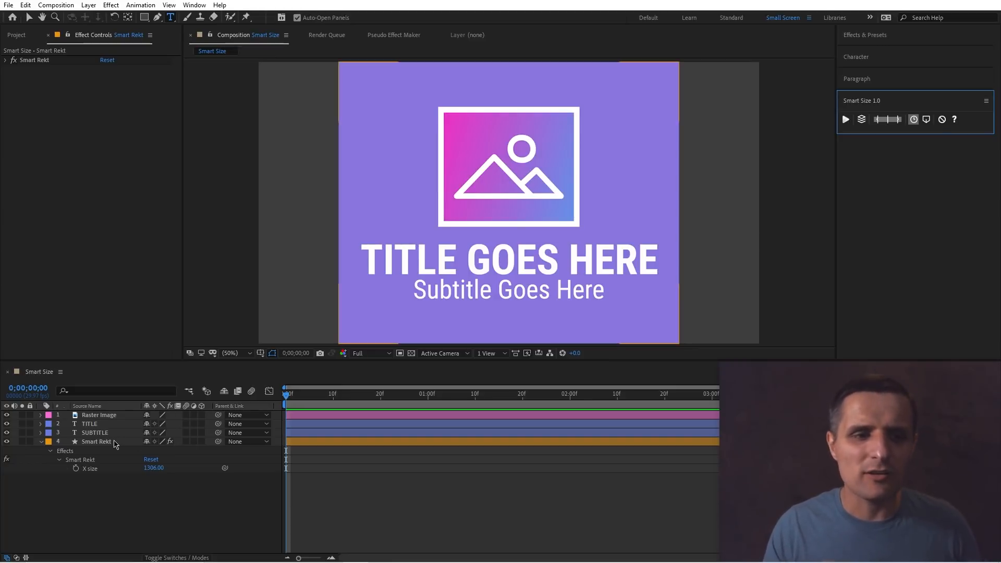
click(116, 427)
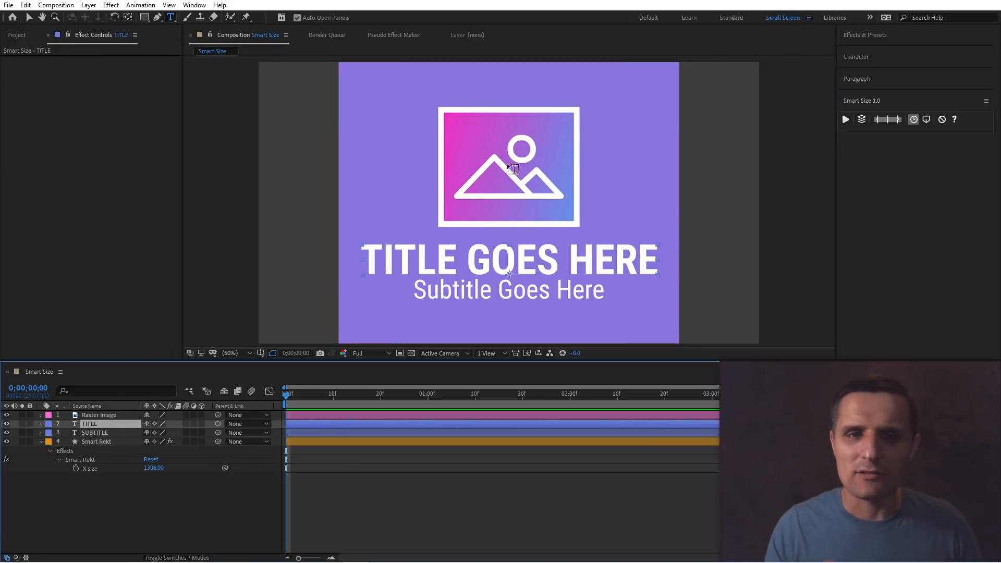
key(v)
click(517, 184)
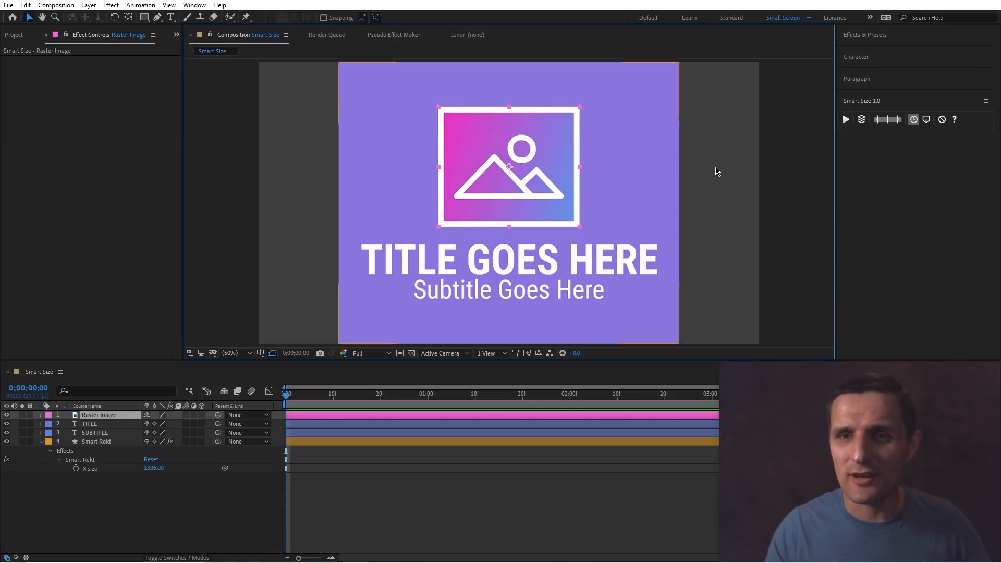
click(846, 119)
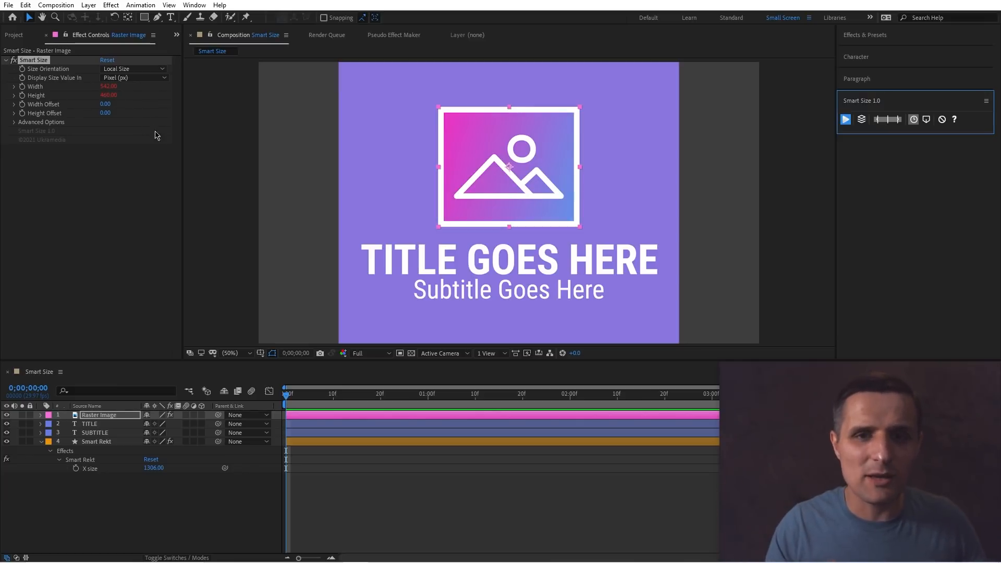
Enable the layers mode of Smart Size and apply Smart Size to the Smart Rekt layer.
click(93, 425)
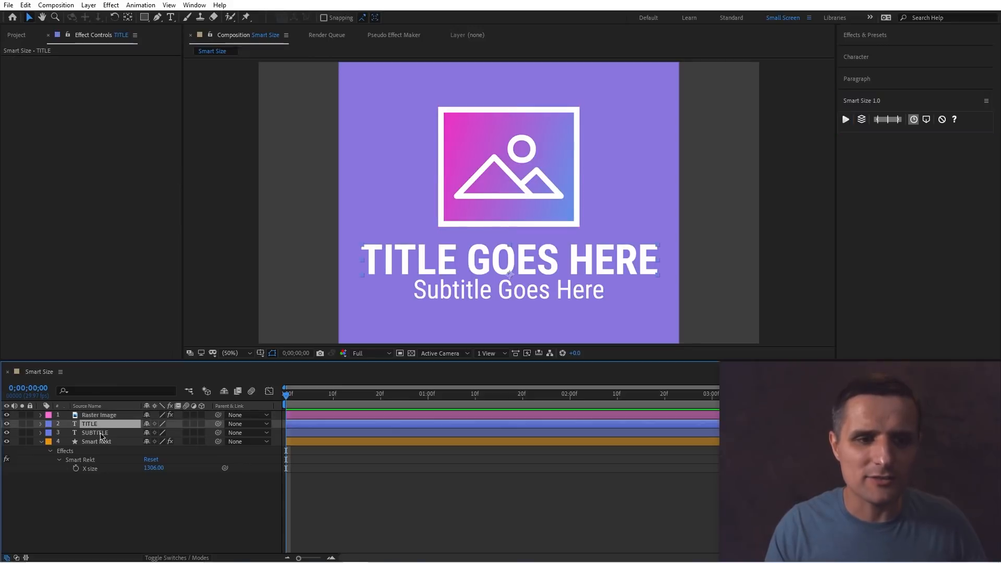
click(103, 433)
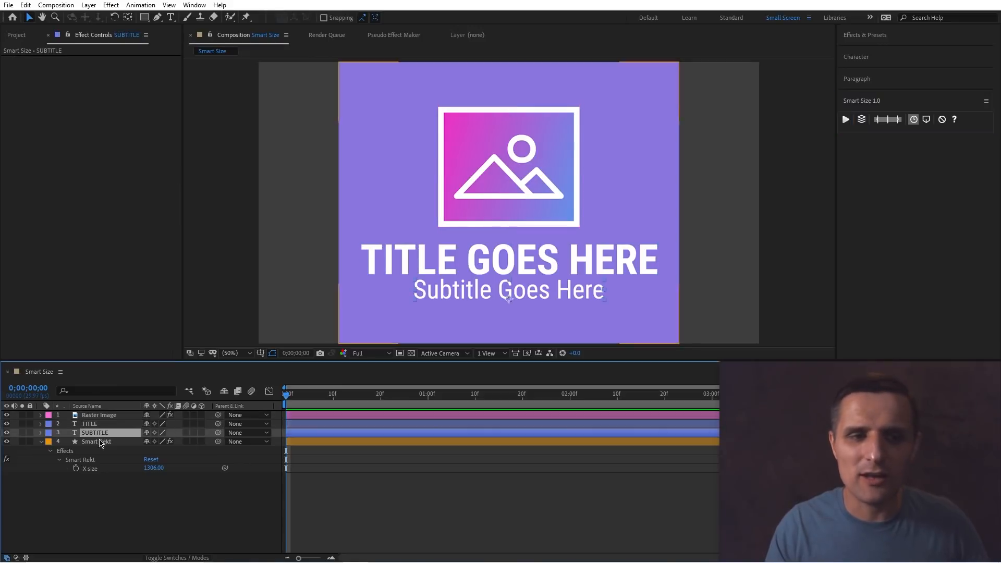
click(112, 486)
key(ctrl+Down)
key(ctrl+Down)
key(ctrl+Down)
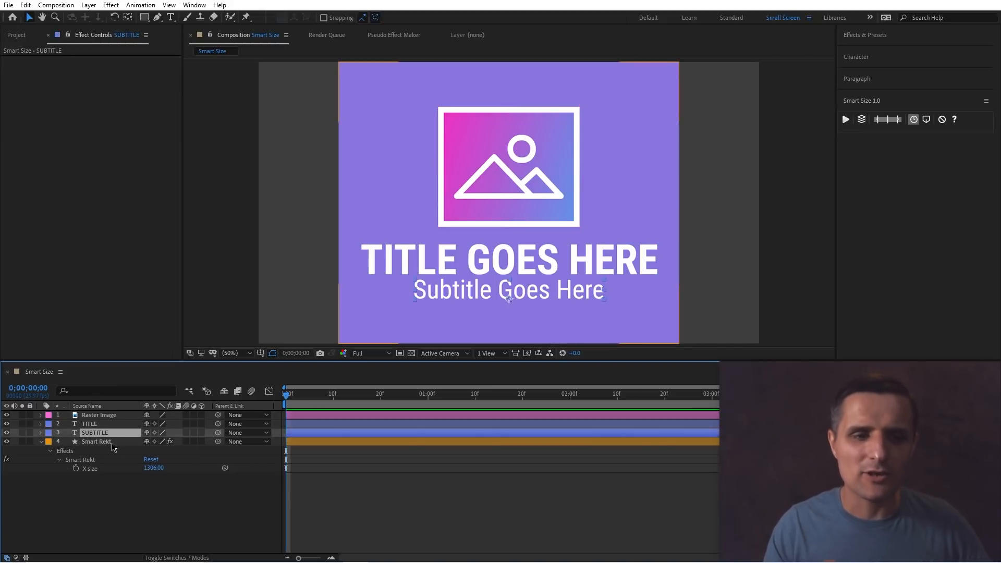
click(110, 443)
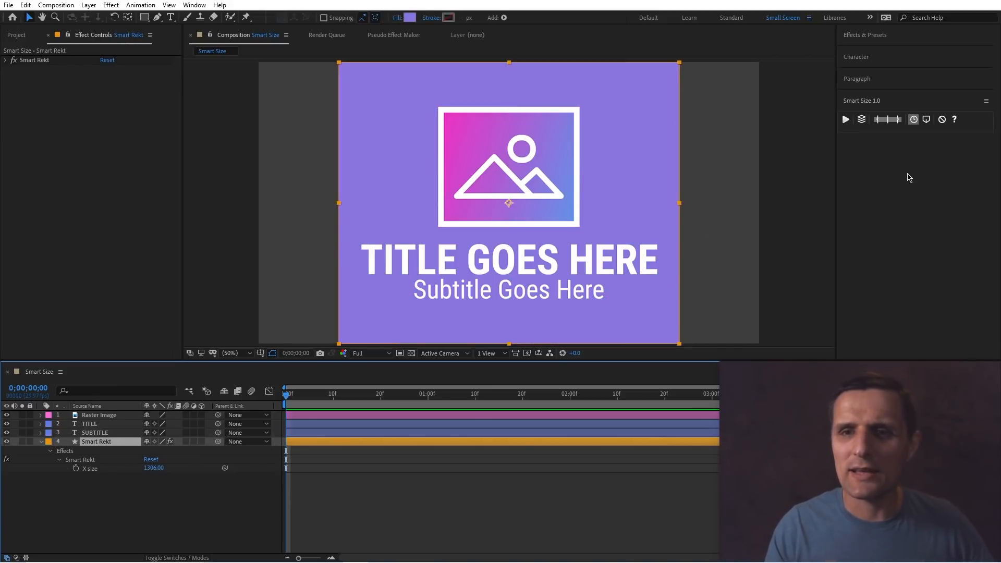
click(861, 124)
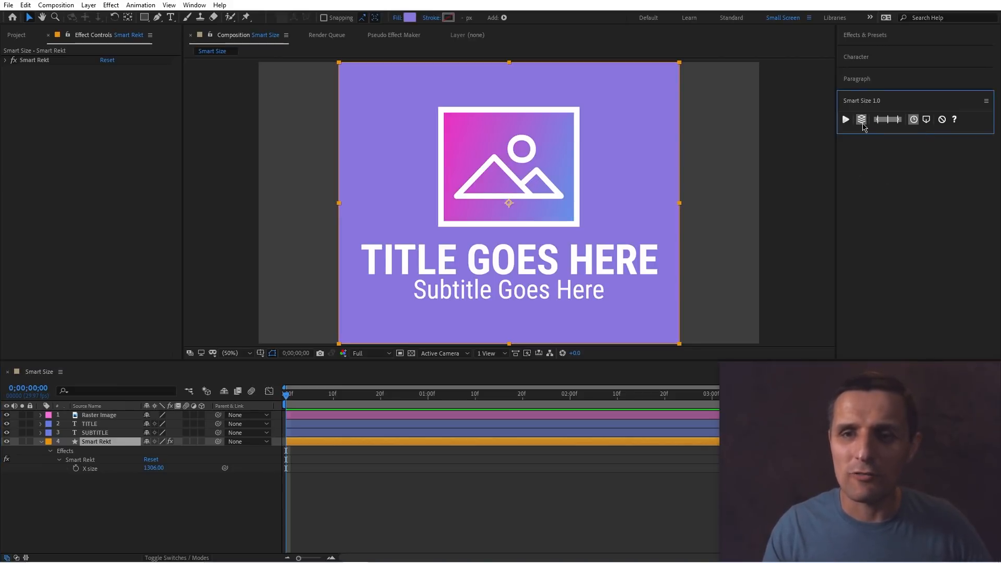
click(124, 444)
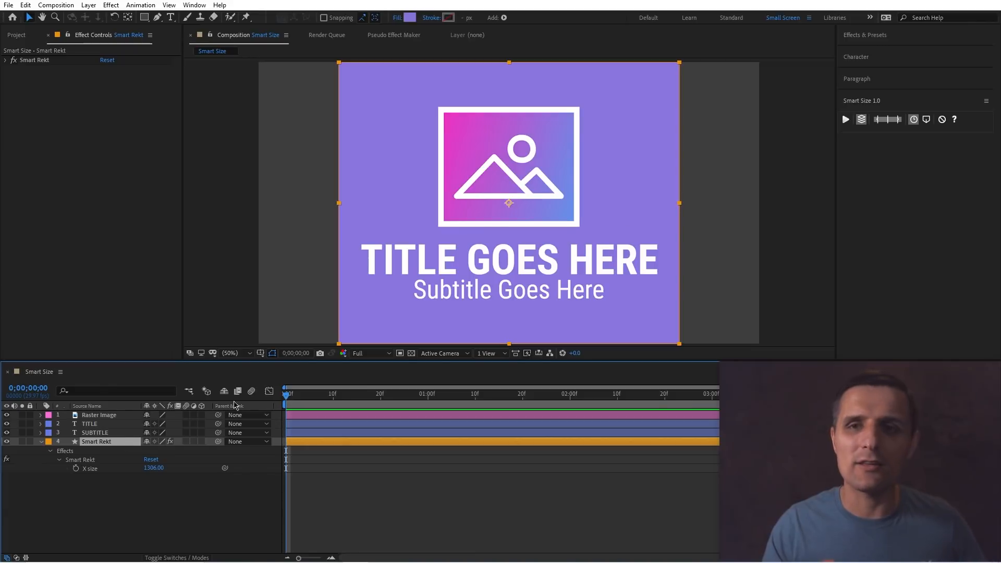
click(845, 120)
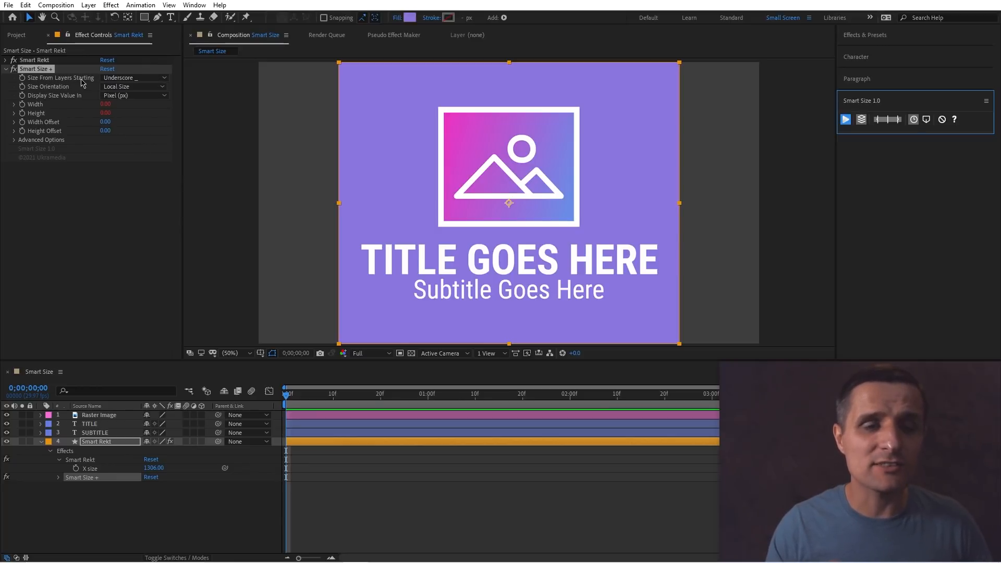
Keep Underscore as the size-from-layers prefix and link Smart Rekt's X size to the Smart Size Width.
click(114, 79)
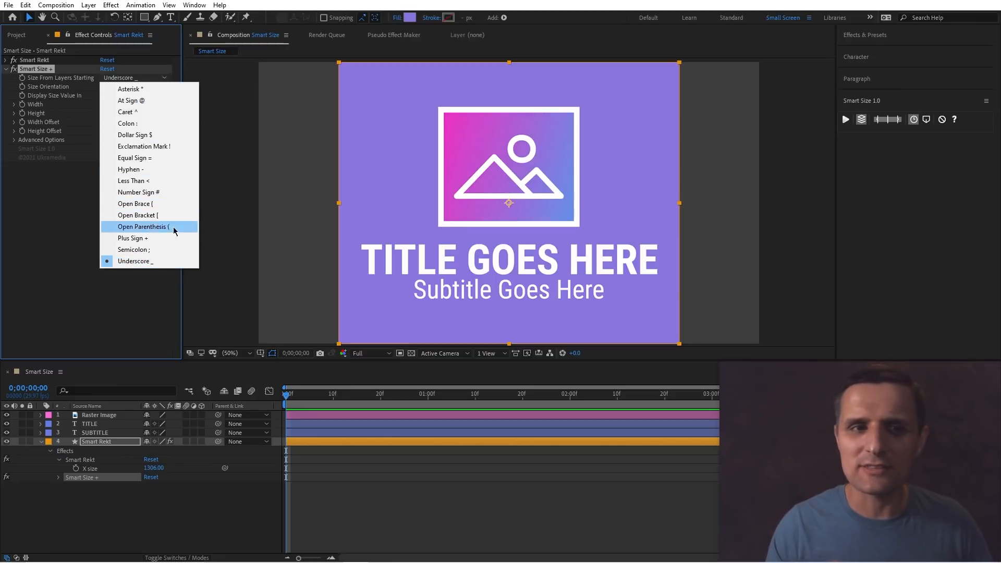
click(136, 266)
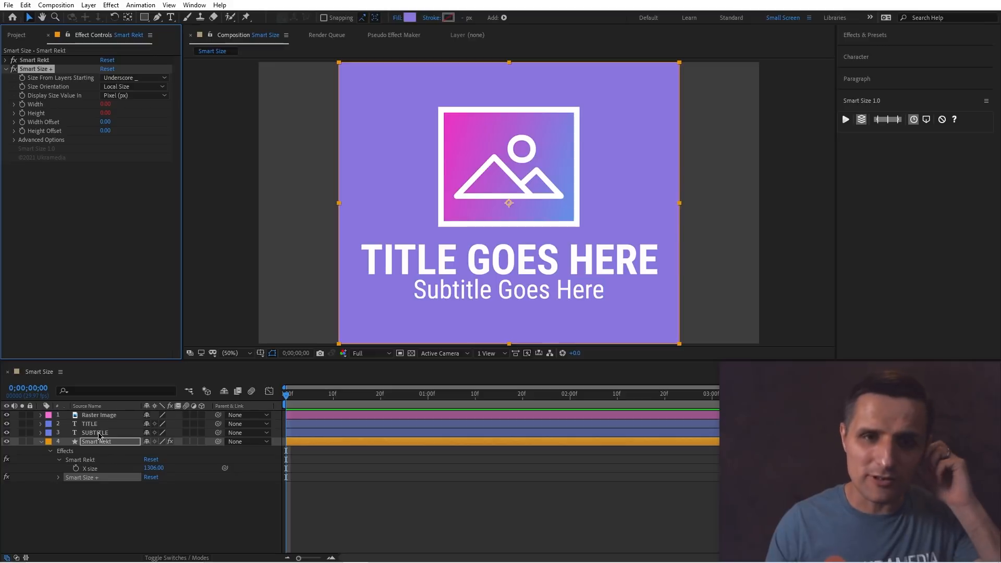
click(106, 468)
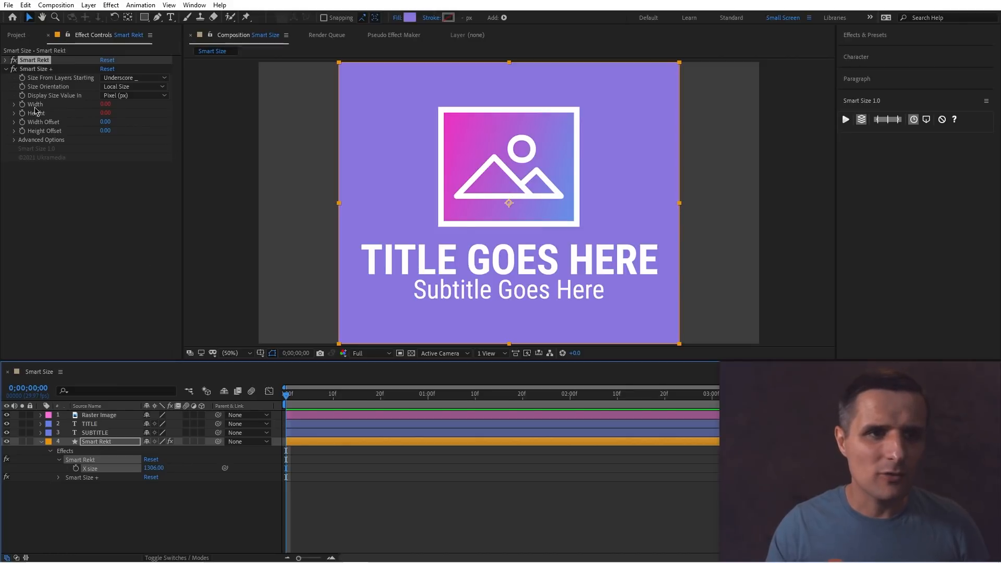
drag(224, 467, 37, 105)
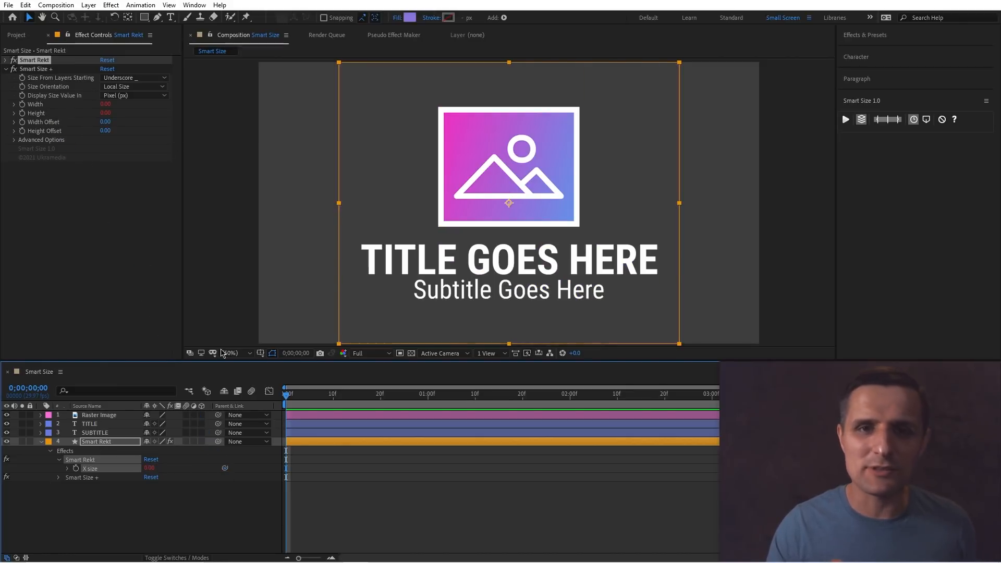
click(198, 488)
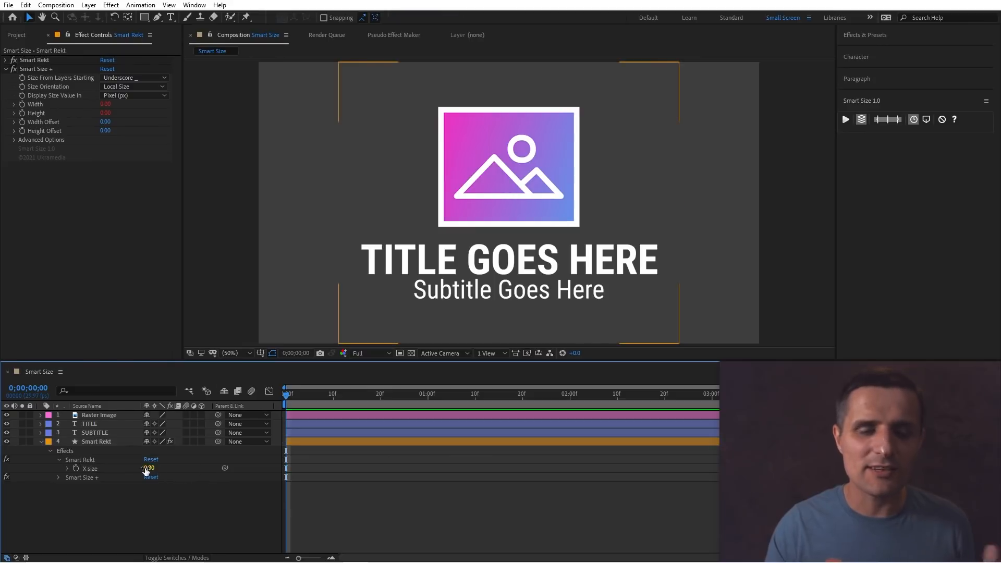
Rename the Raster Image layer by adding an underscore prefix, making it _Raster Image.
click(102, 434)
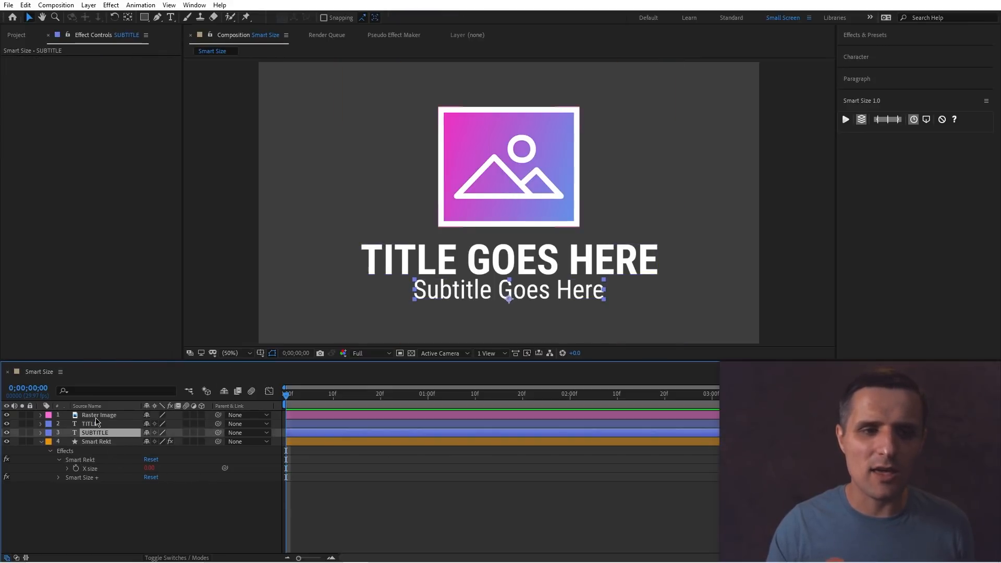
click(99, 416)
key(Return)
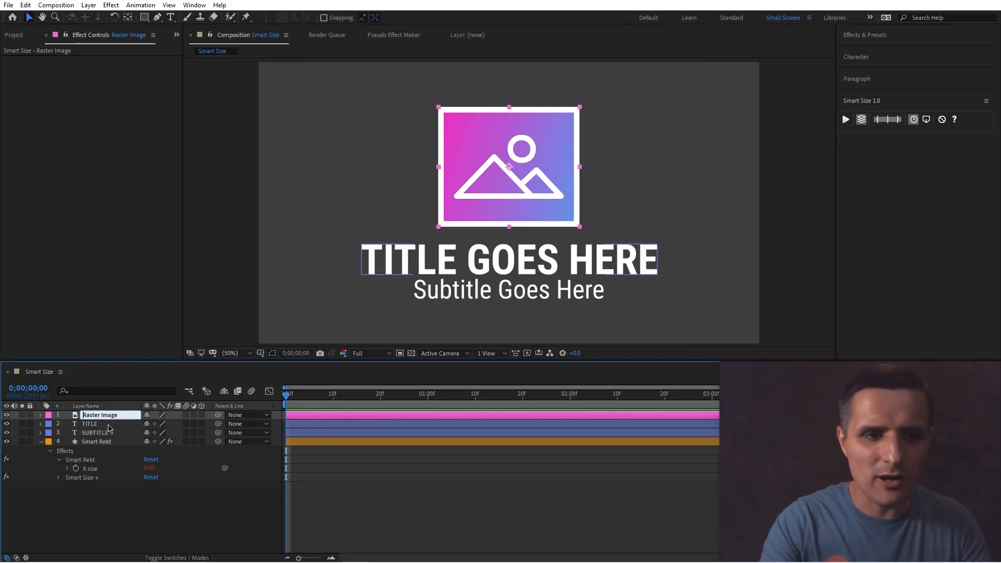
text(_)
click(216, 505)
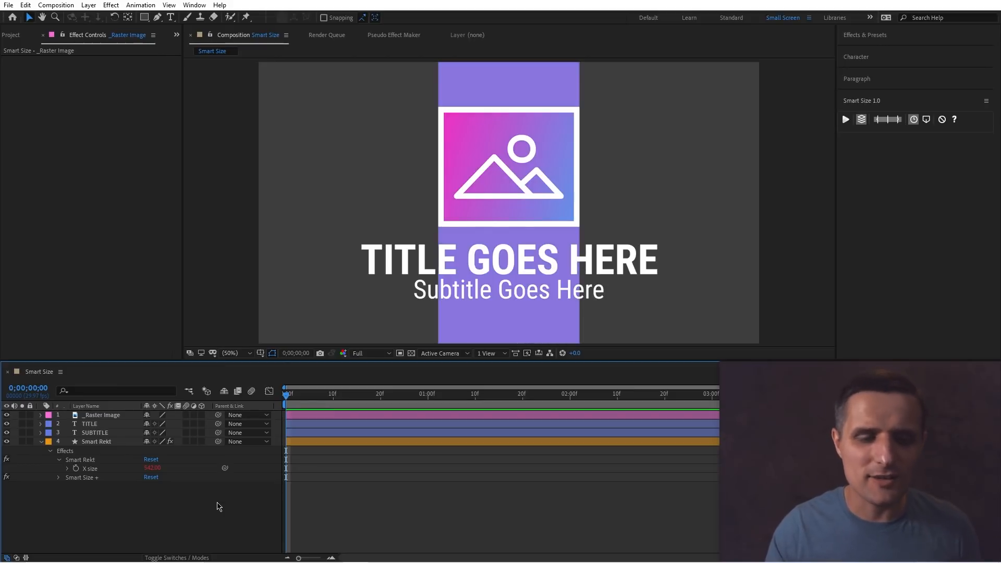
Rename the SUBTITLE layer by adding an underscore prefix, making it _SUBTITLE.
click(102, 424)
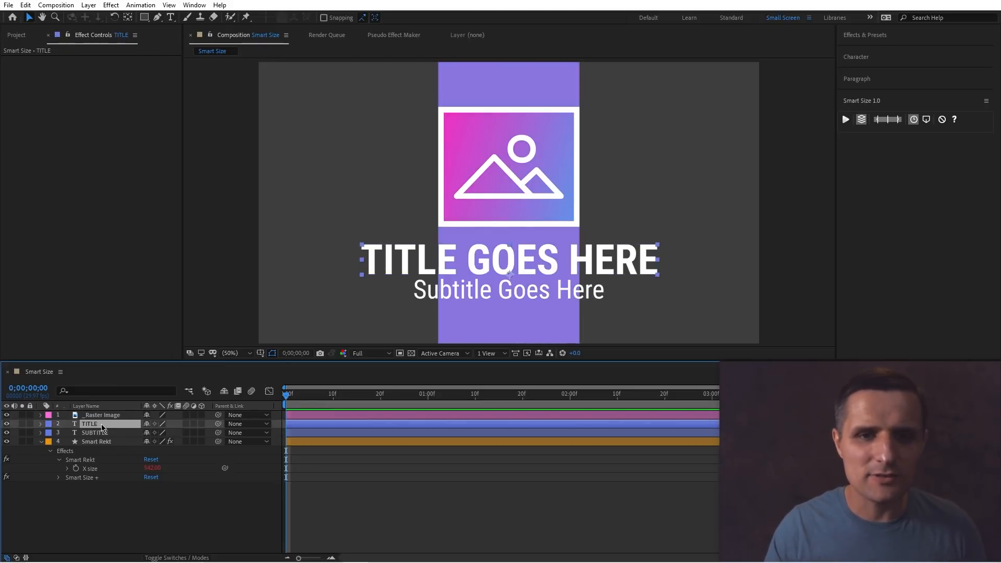
click(102, 434)
key(Return)
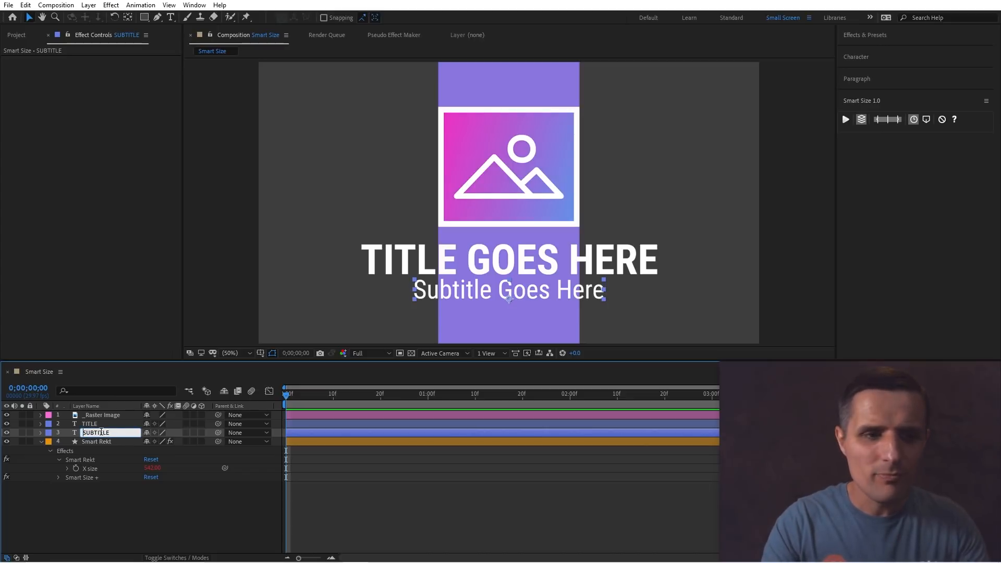
text(_)
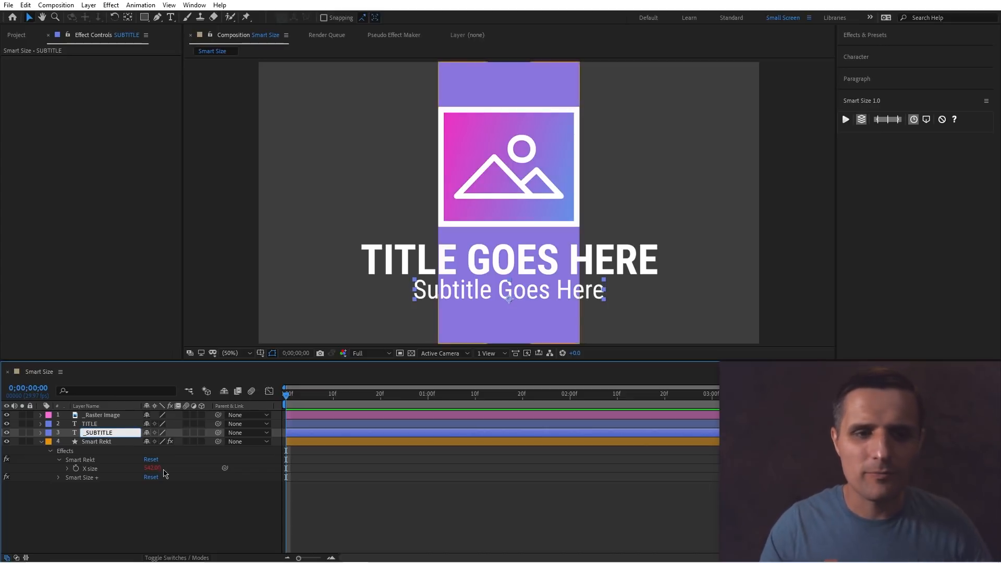
click(189, 494)
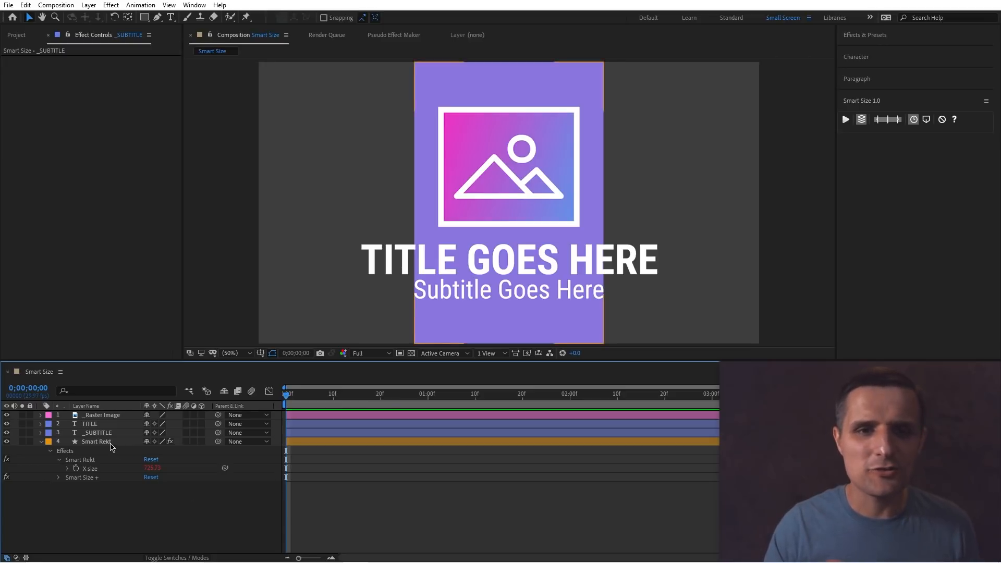
Rename the TITLE layer by adding an underscore prefix, making it _TITLE.
click(104, 424)
key(Return)
key(Home)
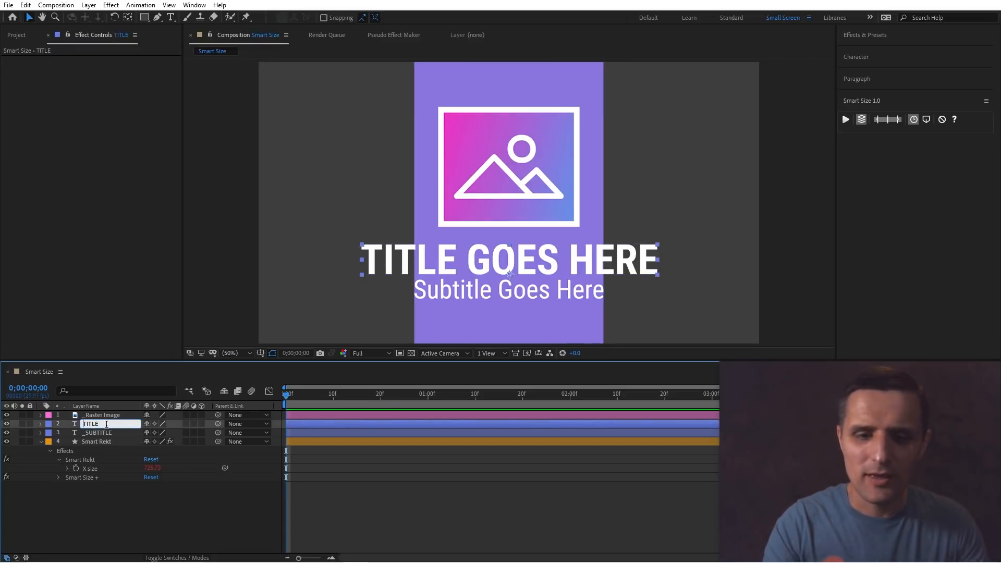
text(_)
click(208, 509)
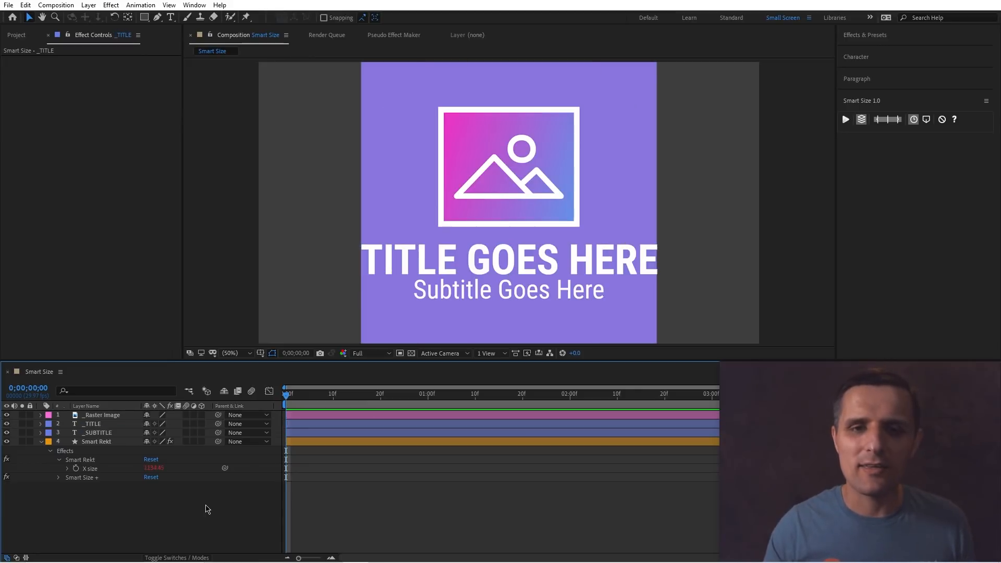
Set Smart Rekt's Smart Size Width Offset to about 121.
click(105, 441)
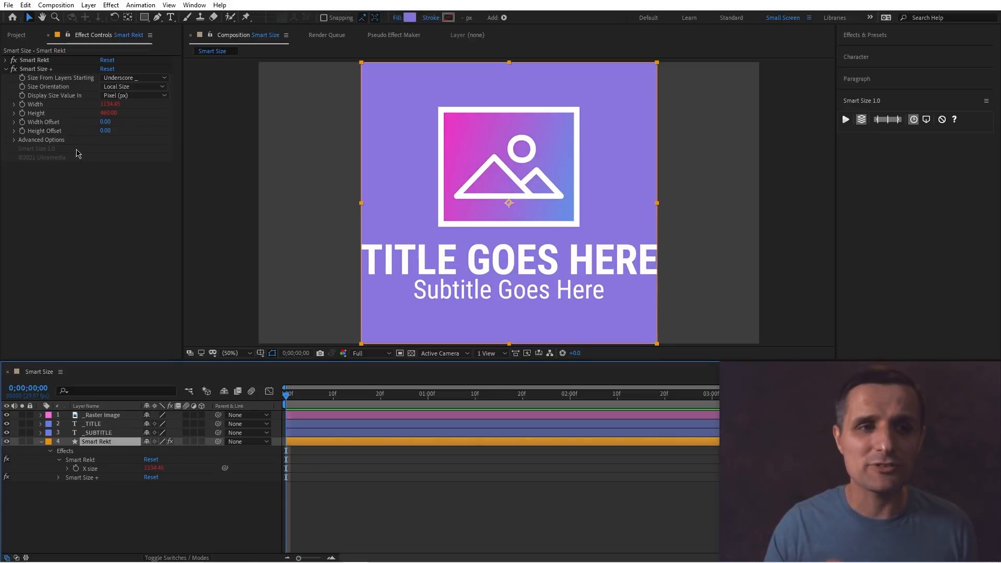
drag(105, 124, 166, 123)
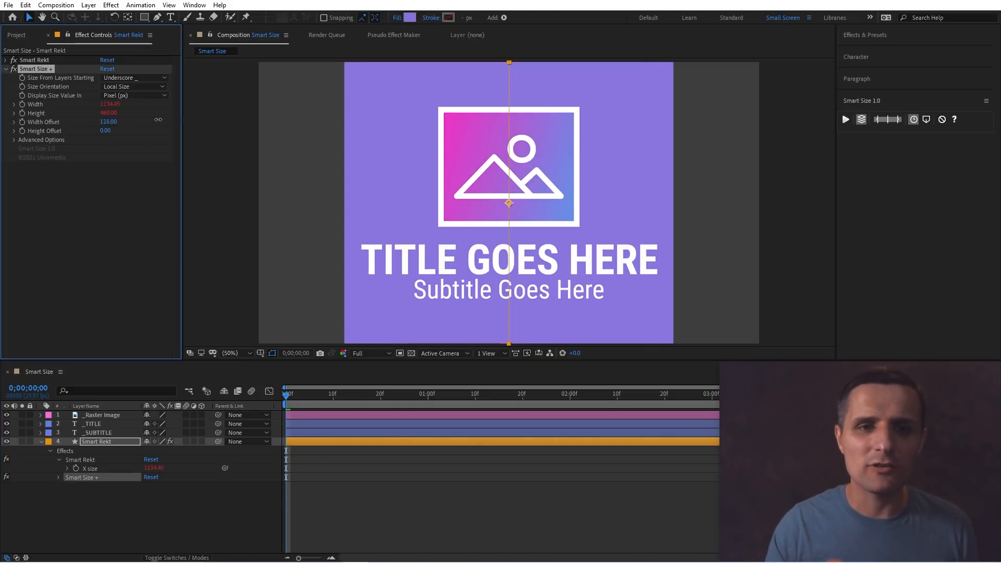
Replace the title text with "asdfasdfasdfasdfasdfasfsdf" to test the background, then undo the text change.
double_click(109, 424)
text(asdfasdfasdfasdfasdfasfsdf)
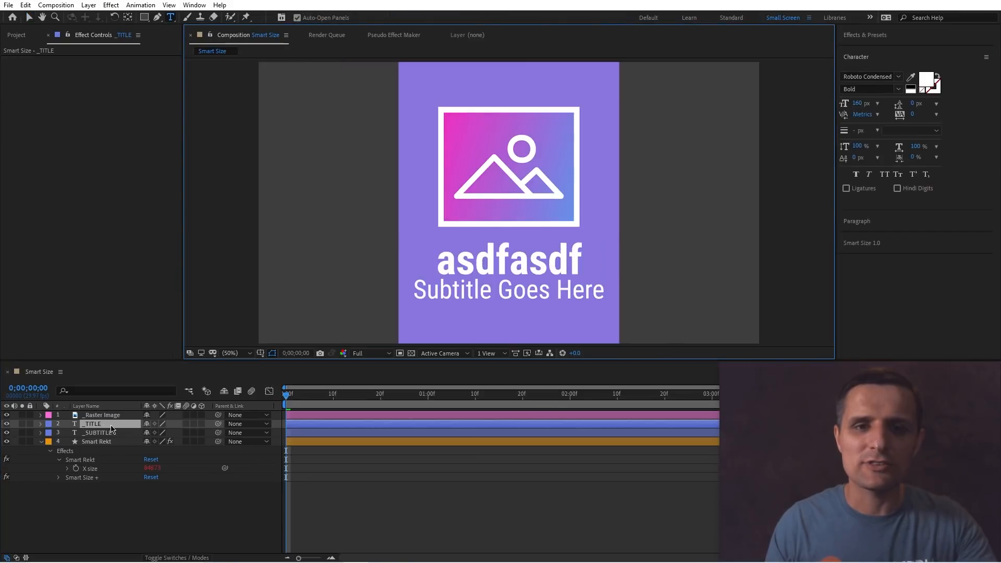
click(199, 513)
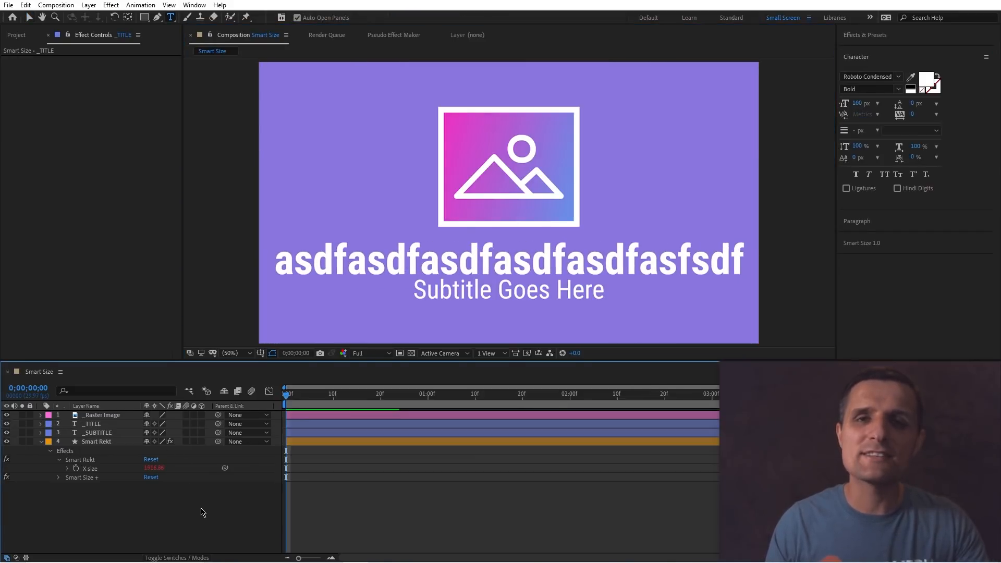
key(ctrl+z)
Expand Smart Rekt's Smart Size Advanced Options and review the Min/Max - Width choices, keeping Maximum Value.
click(96, 442)
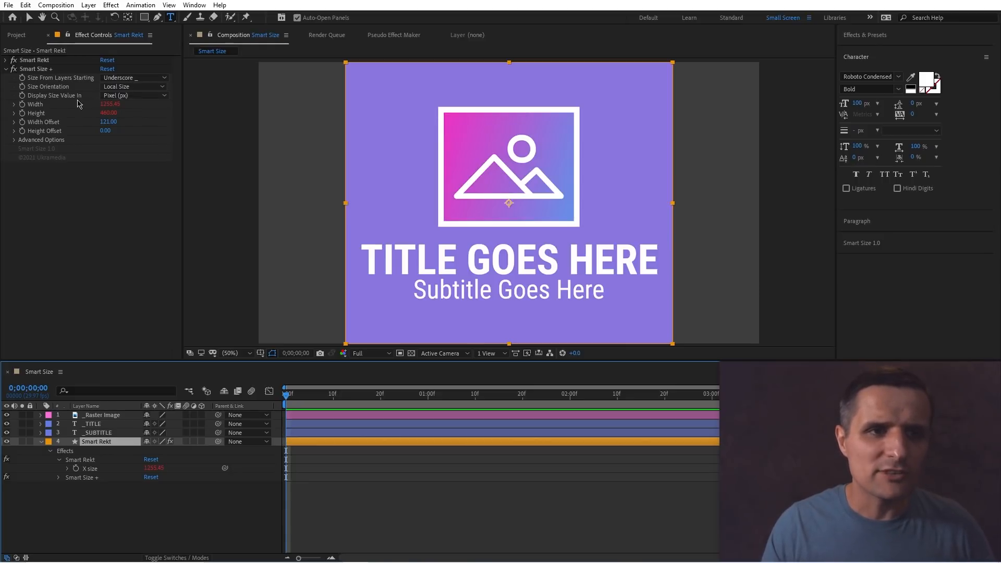
click(118, 96)
click(115, 185)
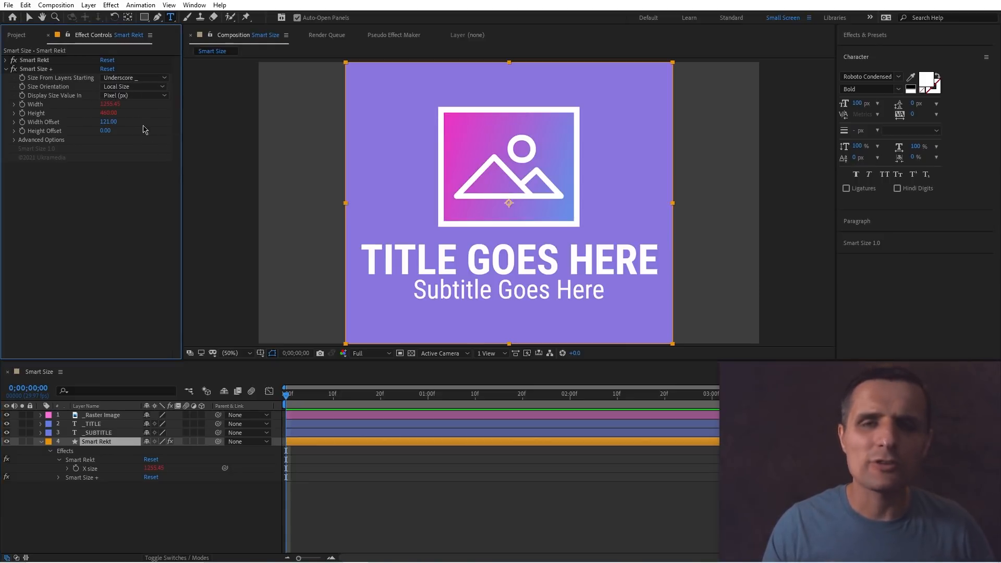
click(14, 141)
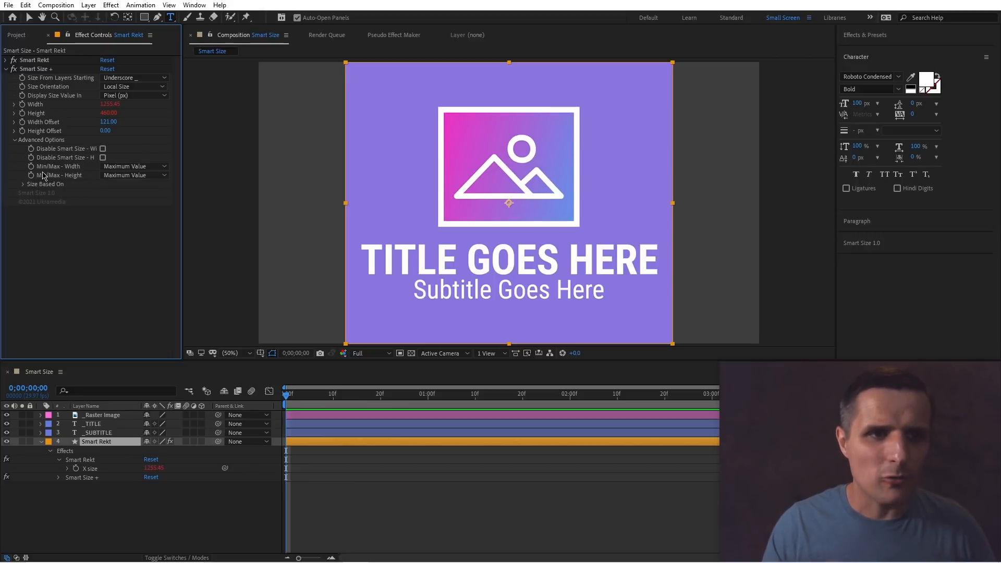
click(134, 166)
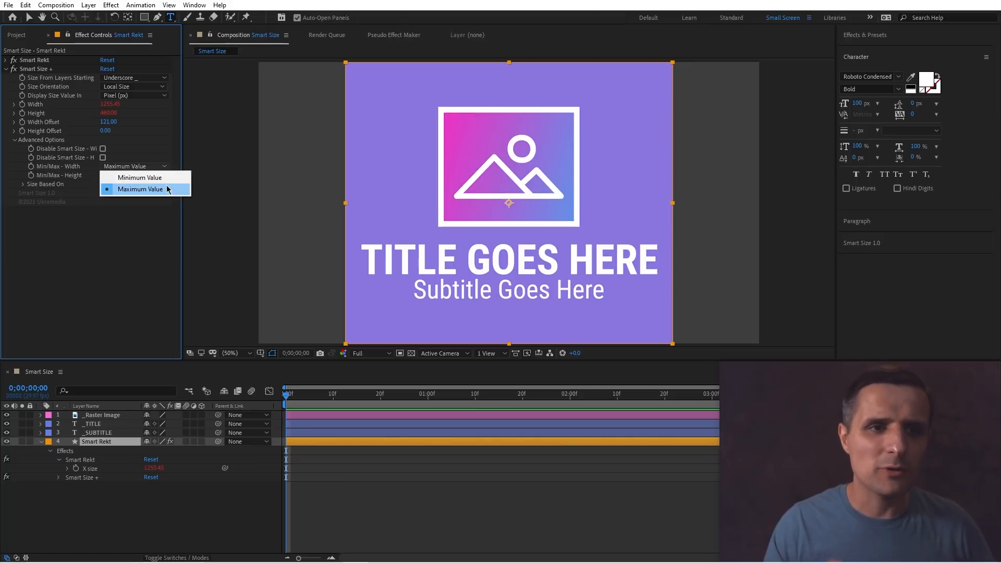
click(140, 189)
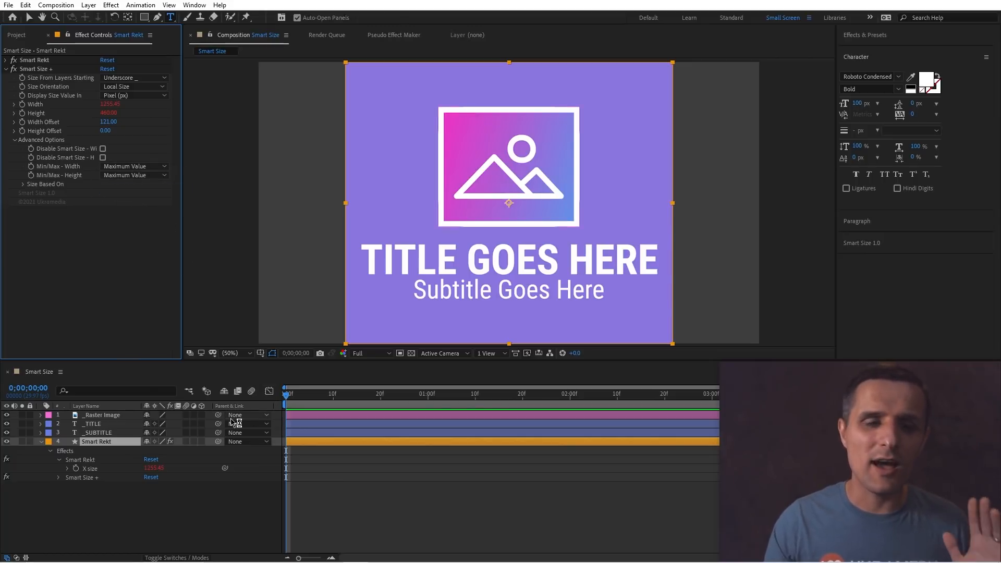
click(227, 499)
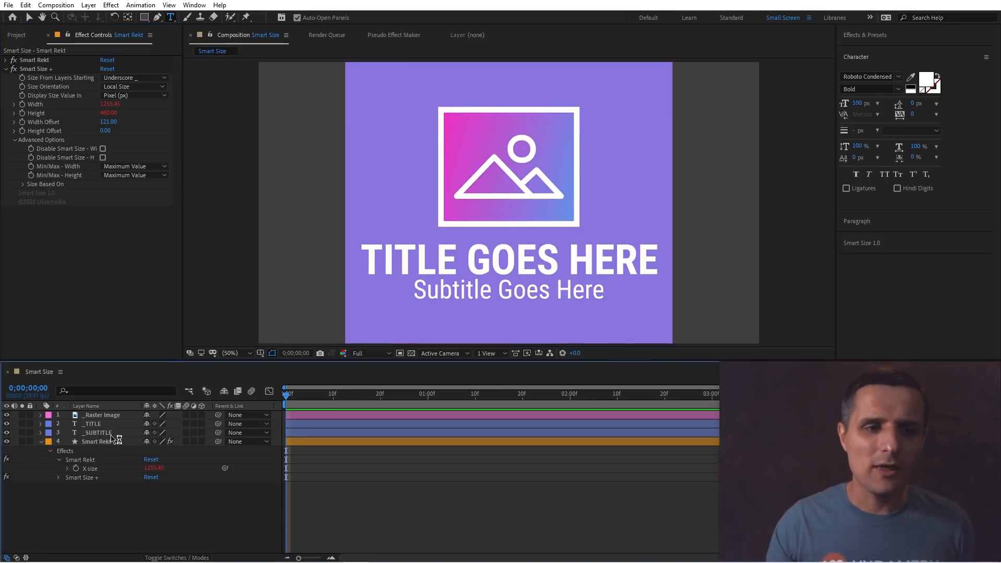
Replace the subtitle text with long sample text to test the background width, then undo the text change.
click(93, 423)
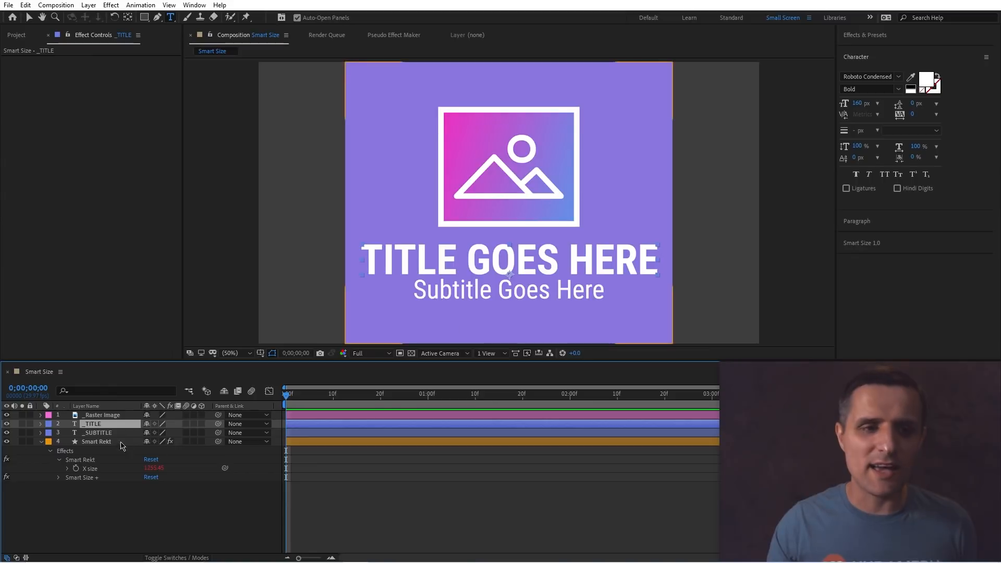
click(101, 433)
text(dfasfas)
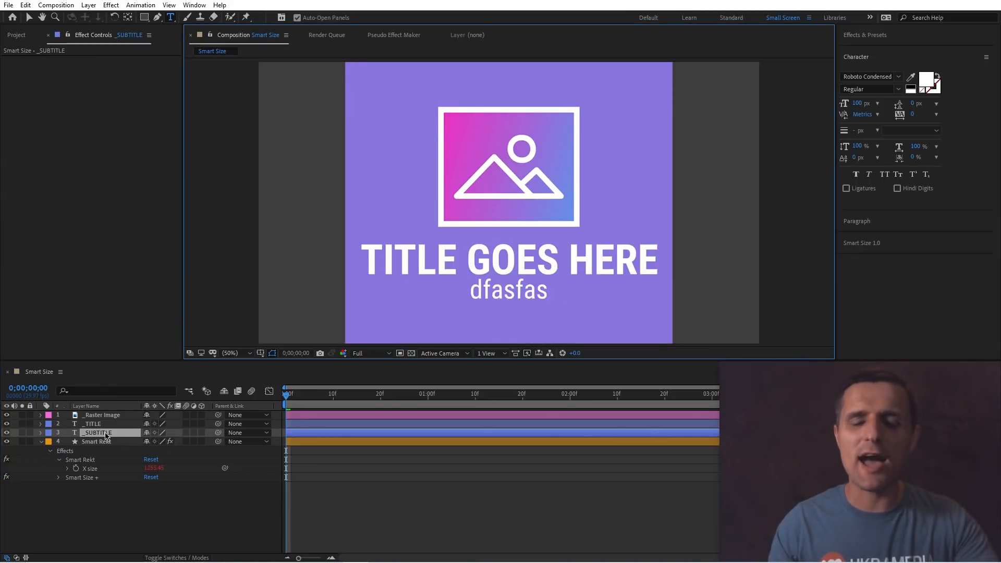
text(dfasdfasdfassadfas)
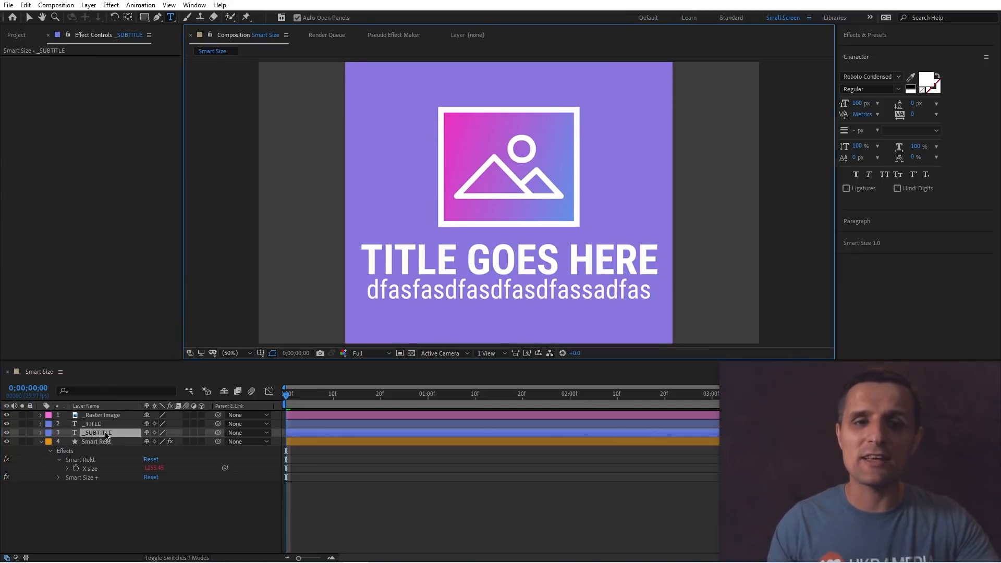
text(asdfasdfas)
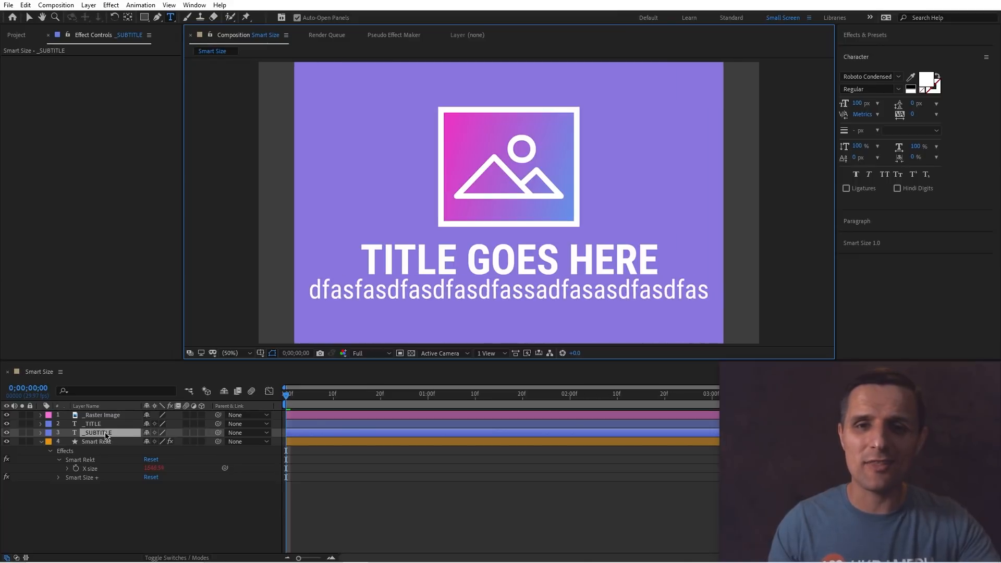
text(dfasdfasdfasdfasd)
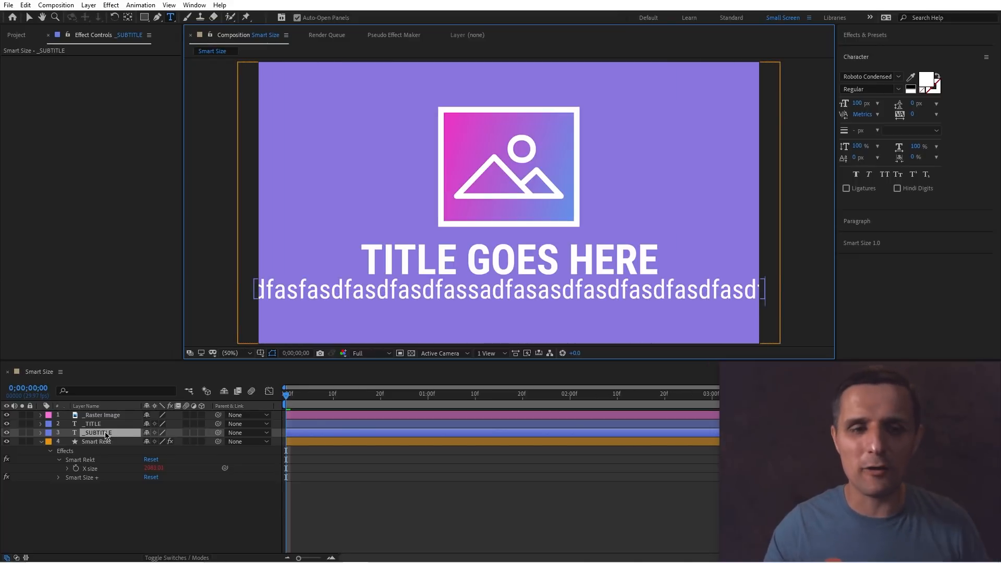
click(196, 502)
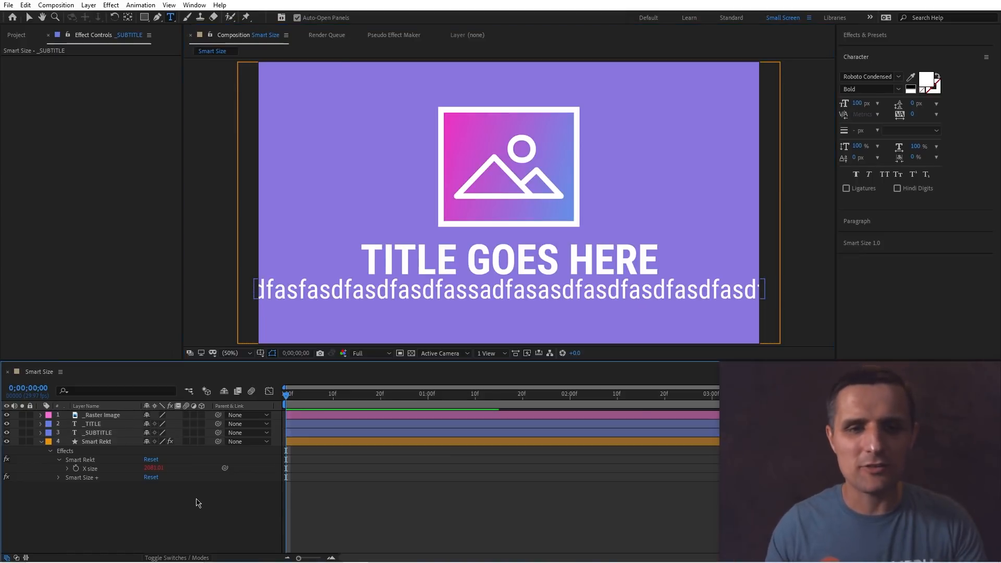
key(ctrl+z)
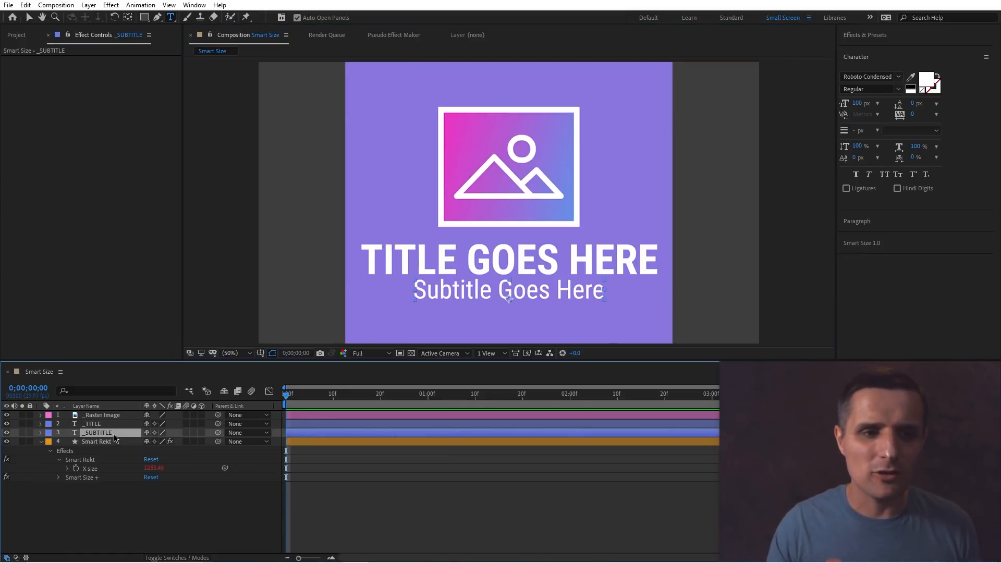
Set Smart Rekt's Min/Max - Width option to Minimum Value.
click(109, 442)
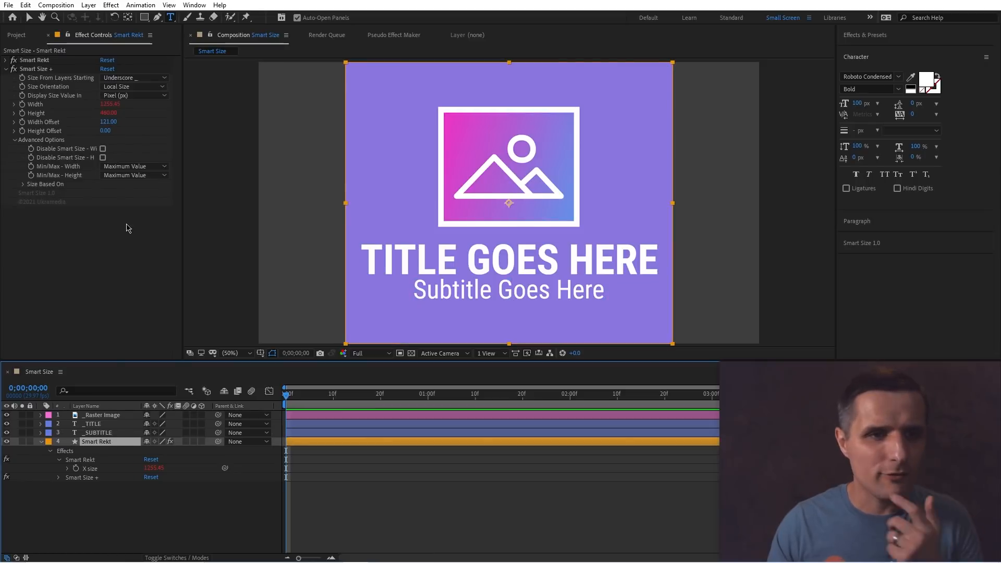
click(147, 167)
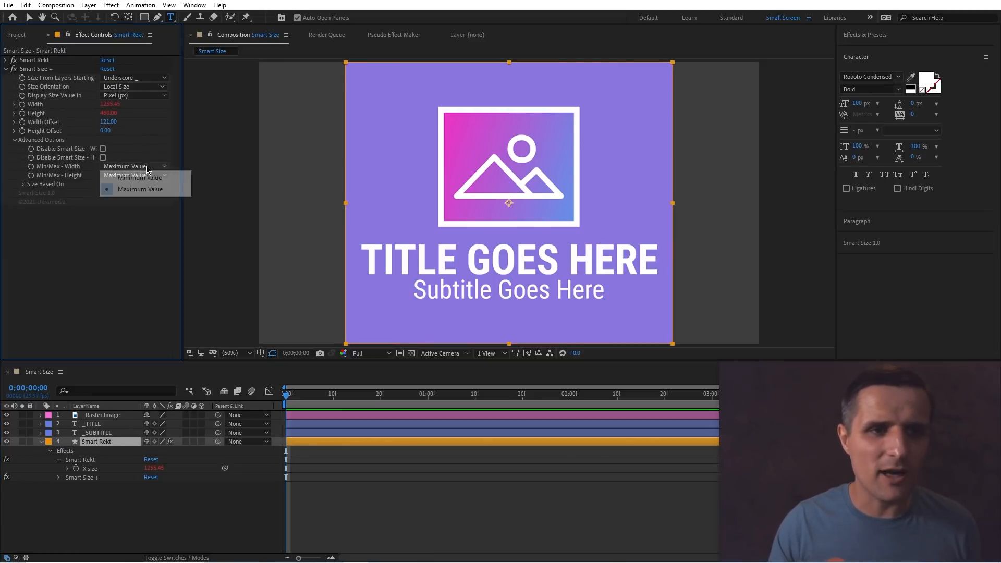
click(157, 178)
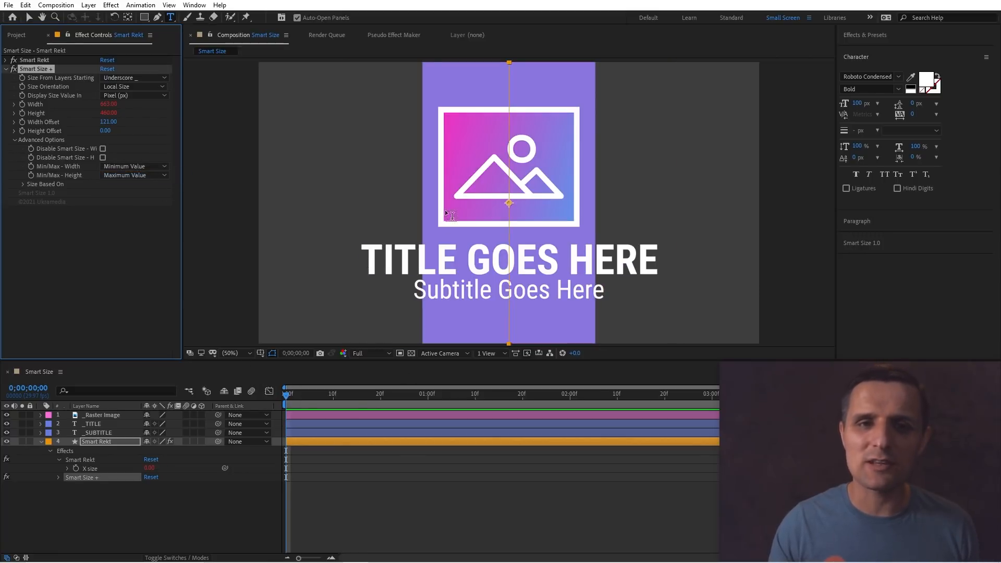
key(v)
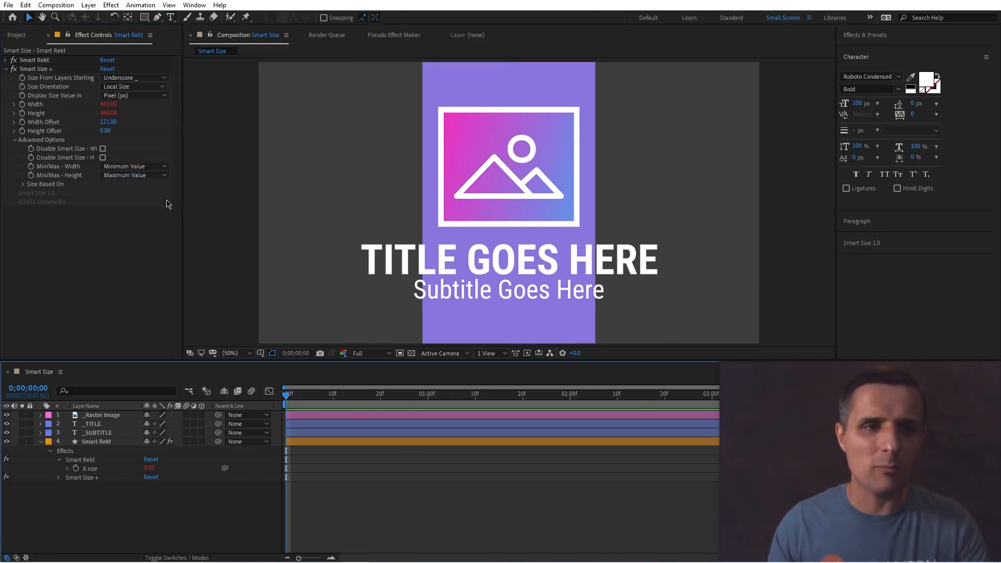
Set Smart Rekt's Width Offset to 0.
drag(108, 121, 73, 121)
click(107, 121)
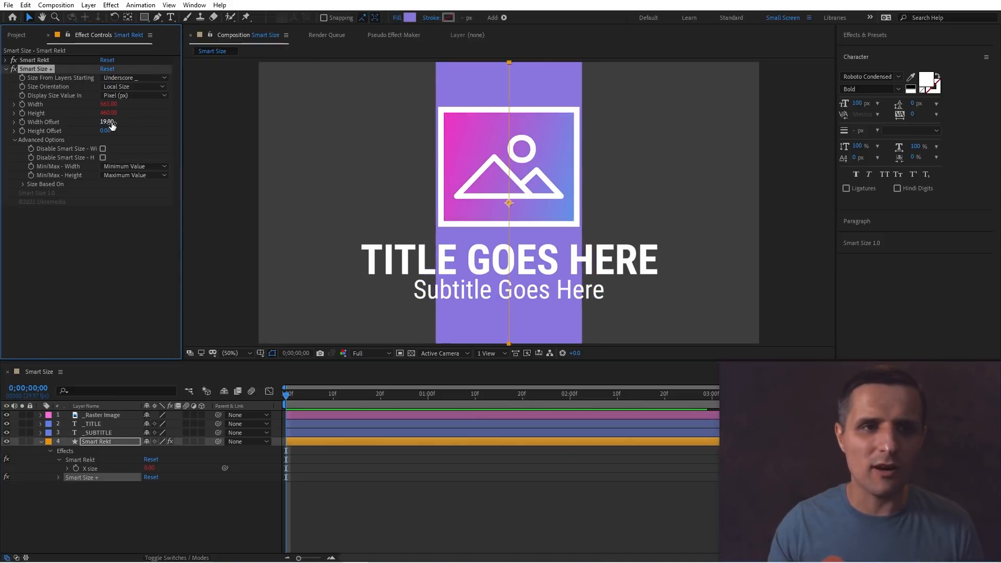
text(0)
key(Return)
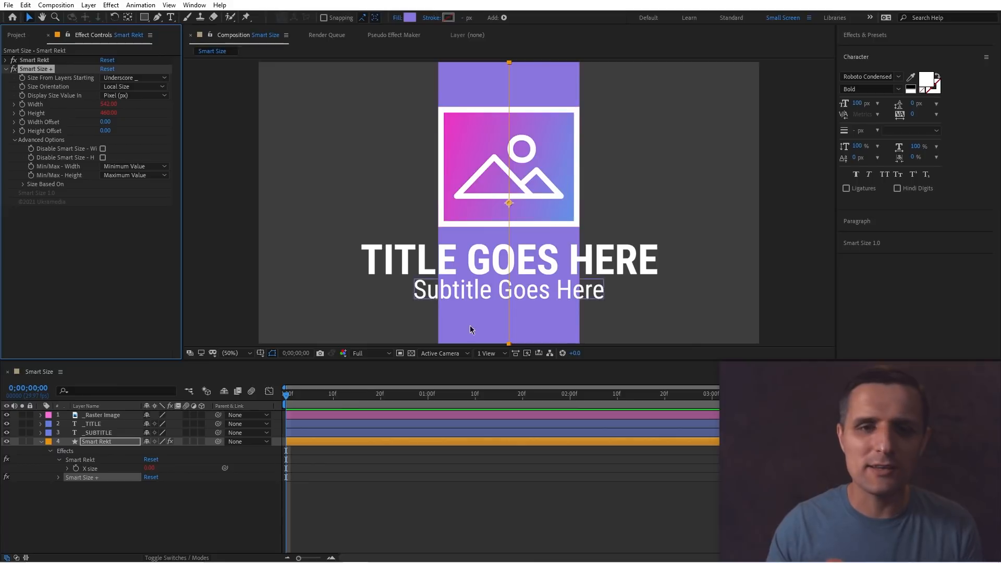
Enlarge the _Raster Image layer in the composition to test the background, then undo the scaling.
click(554, 196)
drag(580, 170, 639, 168)
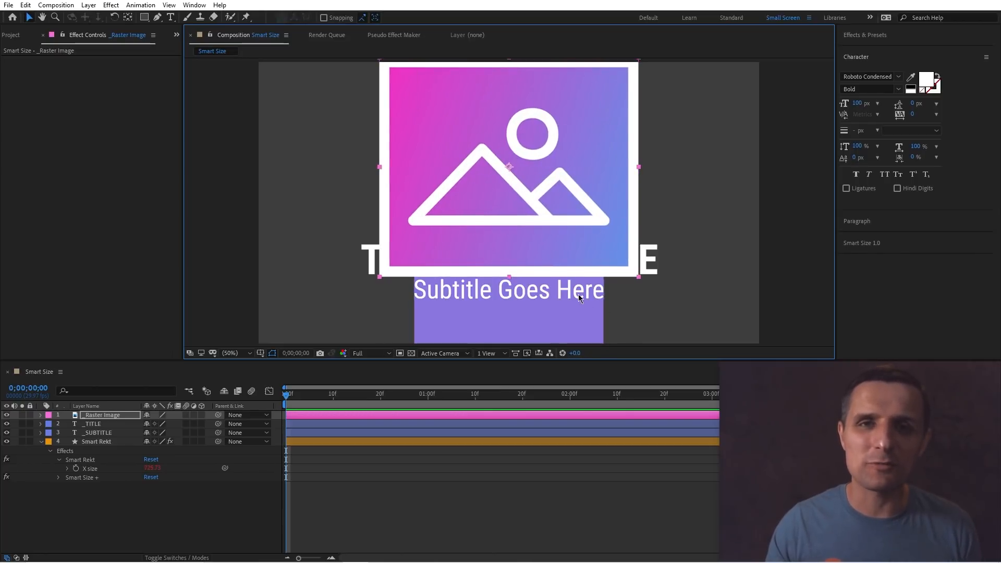
key(ctrl+z)
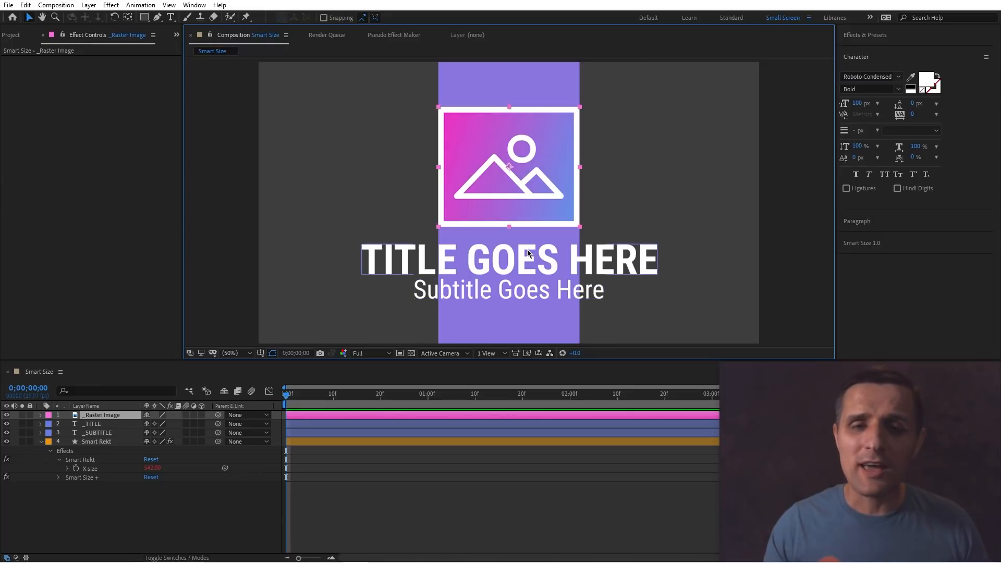
Add a new shape layer to the Smart Size composition and rename it Controls.
click(158, 468)
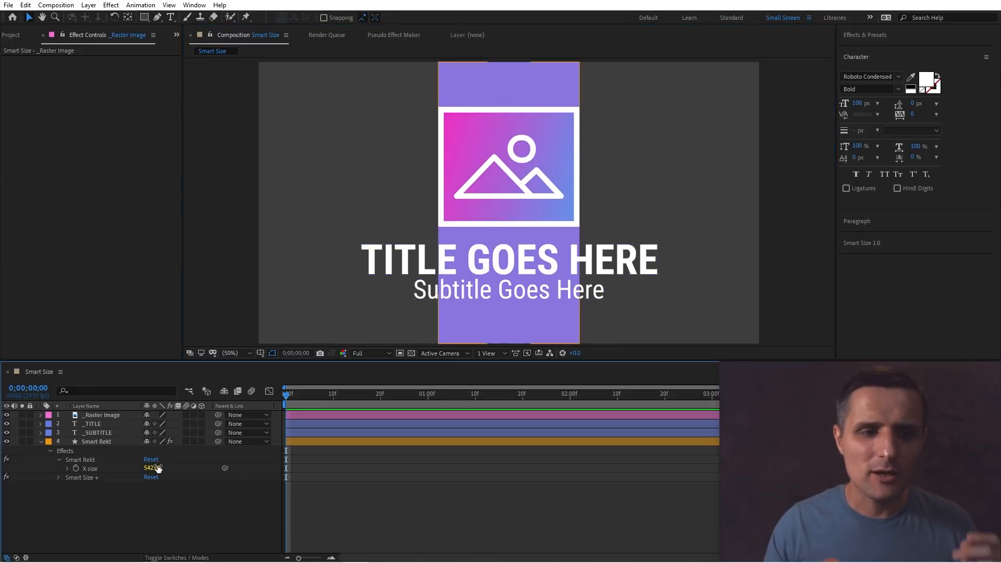
right_click(204, 508)
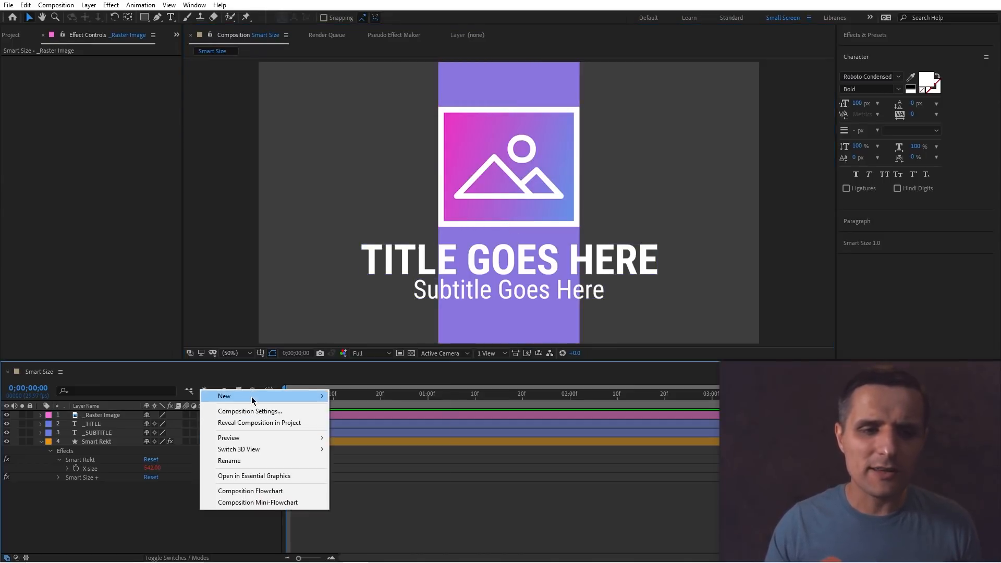
mouse_move(252, 400)
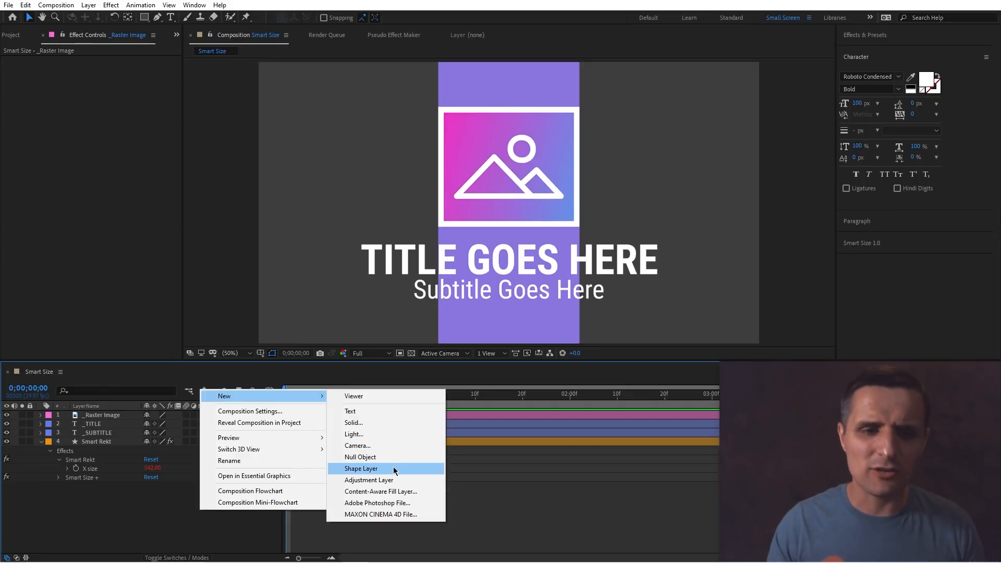
click(393, 469)
key(Return)
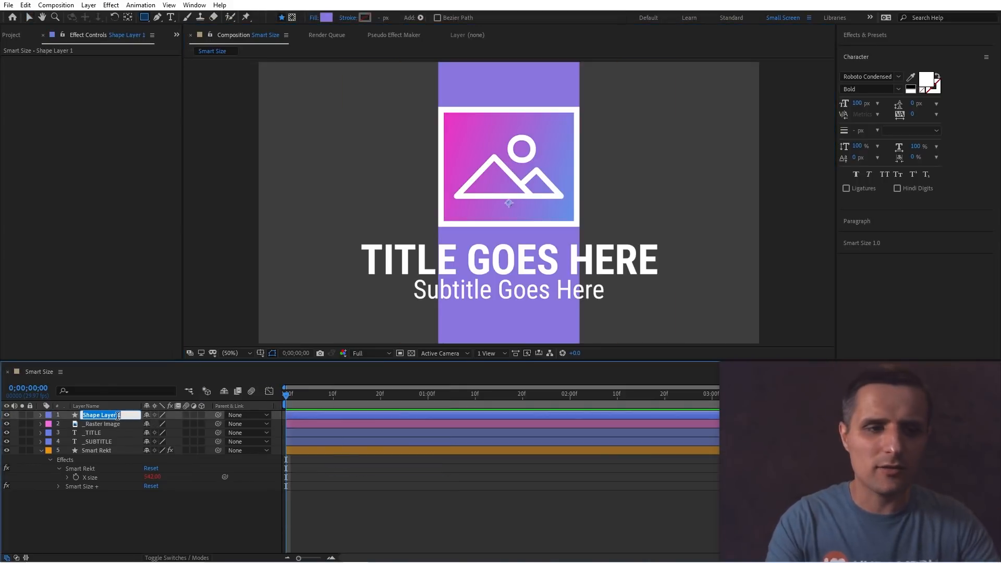
text(Controls)
key(Return)
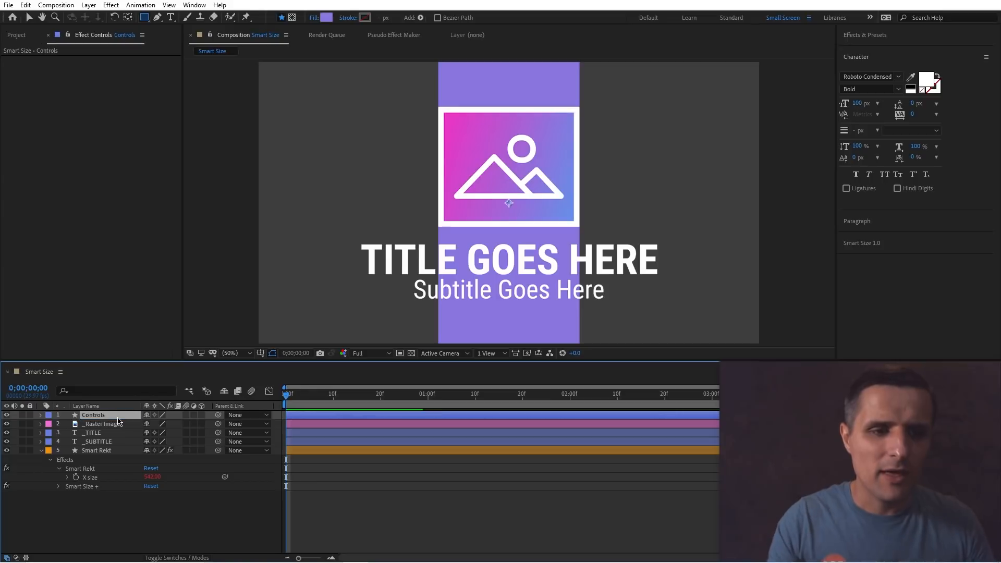
Parent the _Raster Image layer to Controls and scale Controls up to about 129%.
drag(219, 424, 125, 420)
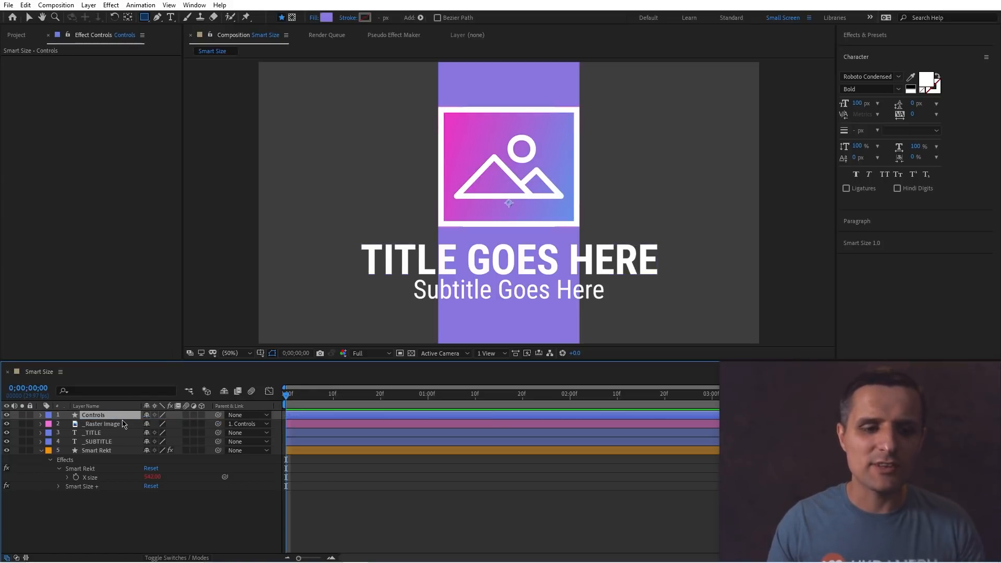
key(s)
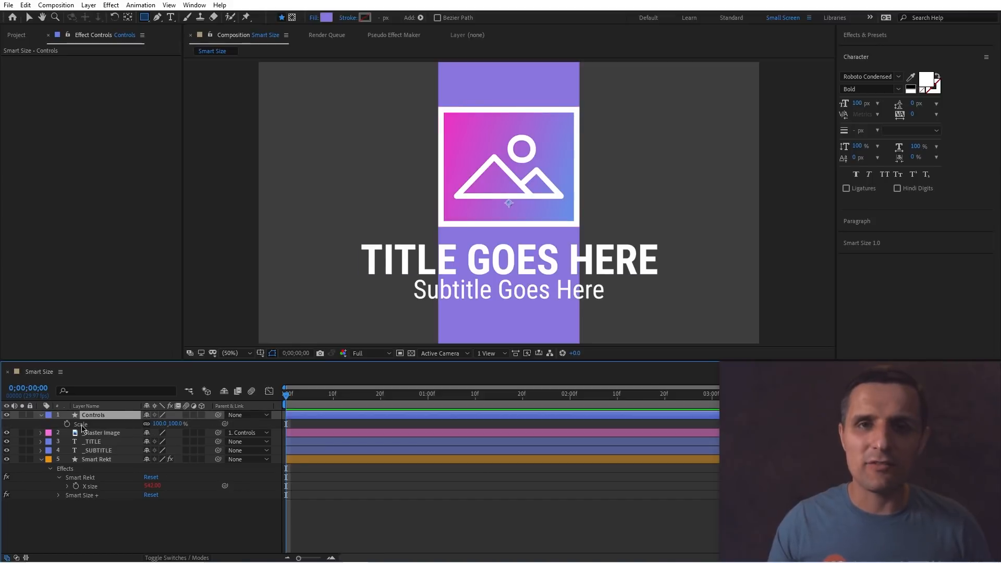
click(106, 434)
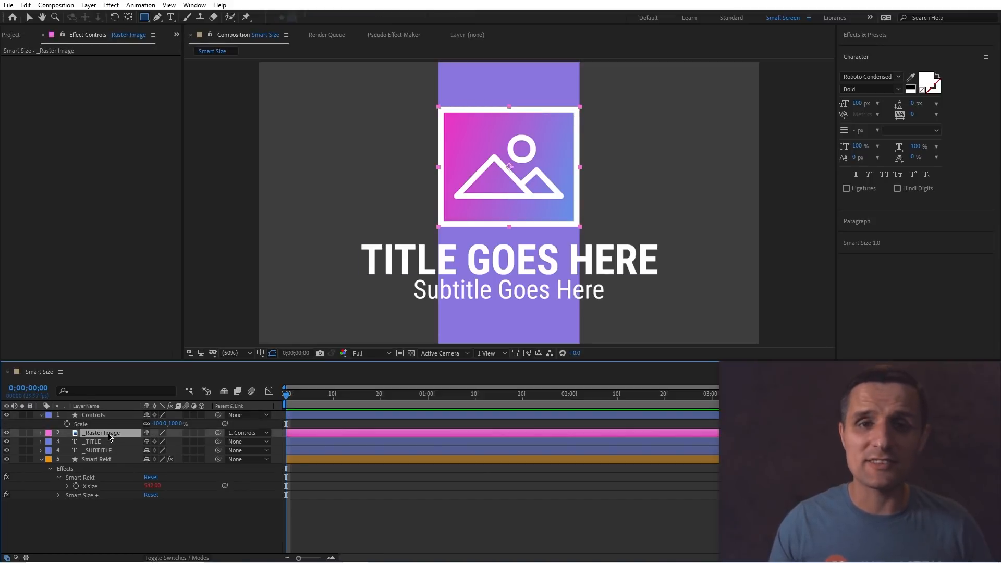
click(105, 414)
drag(159, 424, 173, 423)
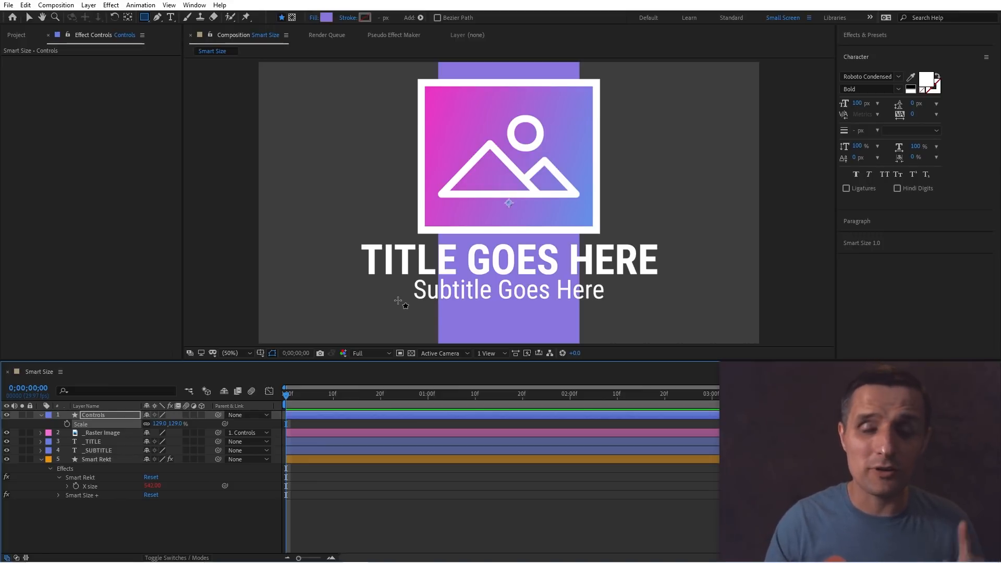
Set Smart Rekt's Smart Size Orientation to Global Size.
click(116, 460)
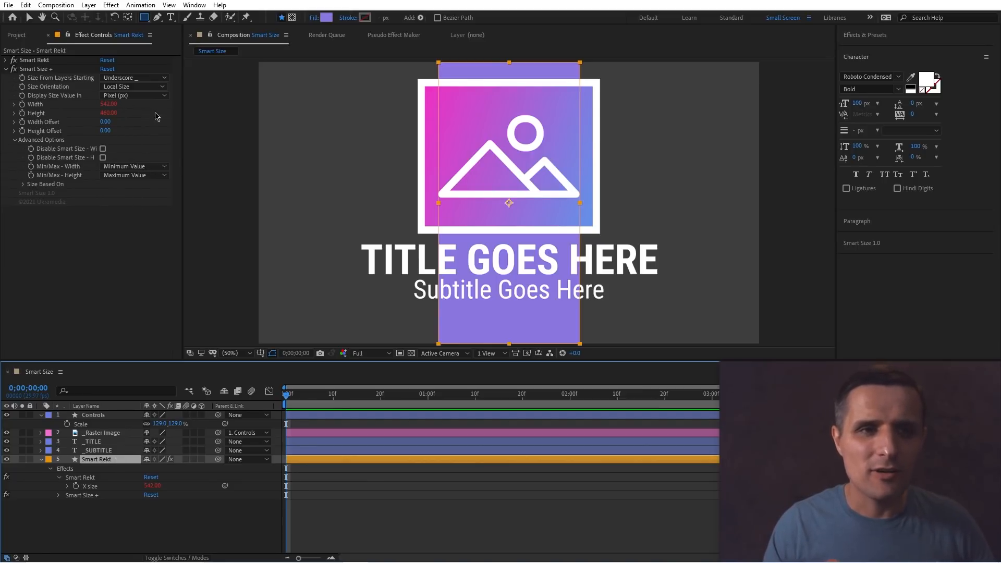
click(125, 88)
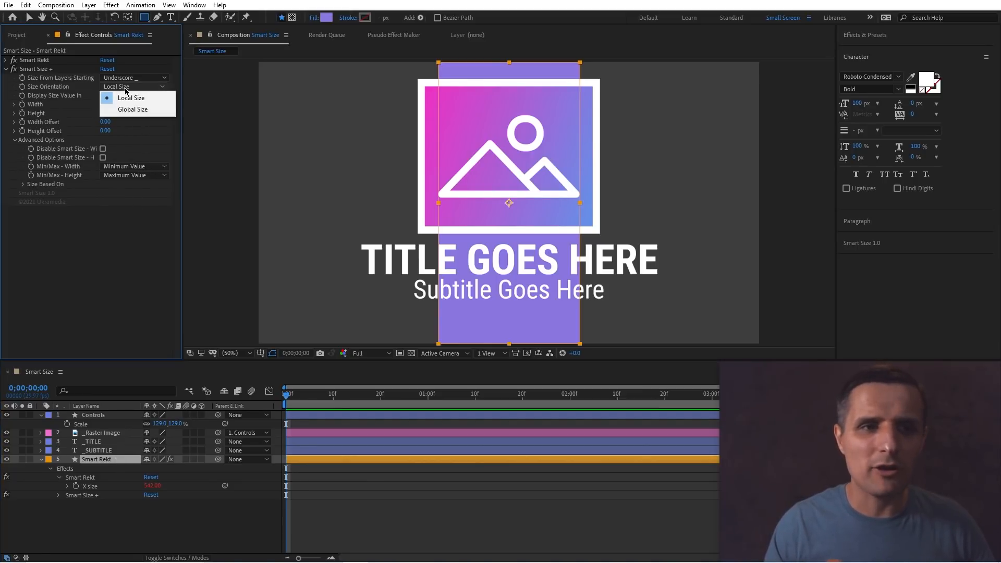
click(133, 110)
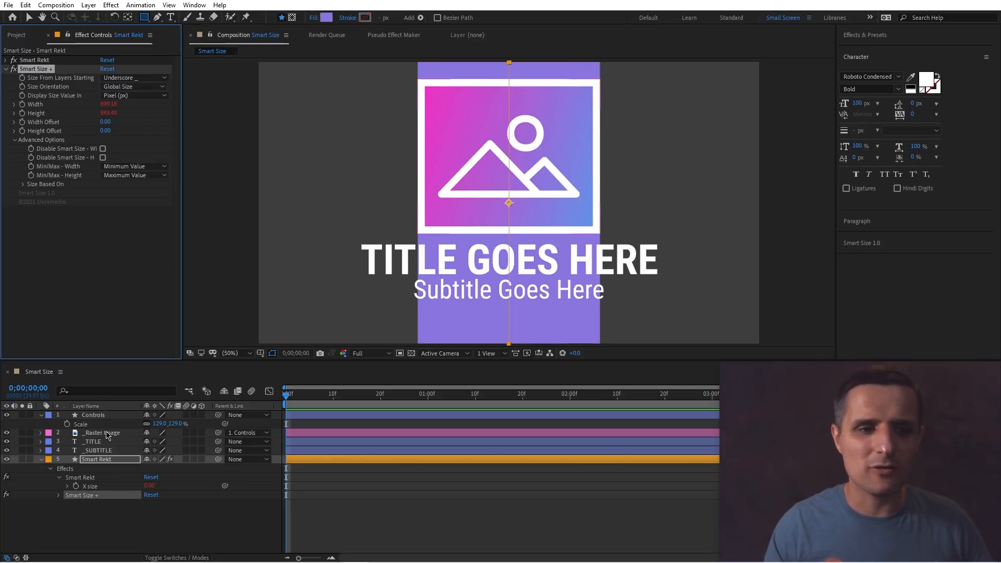
Scale the Controls layer down to about 107% to test the background's width.
click(103, 415)
drag(158, 424, 138, 424)
click(112, 433)
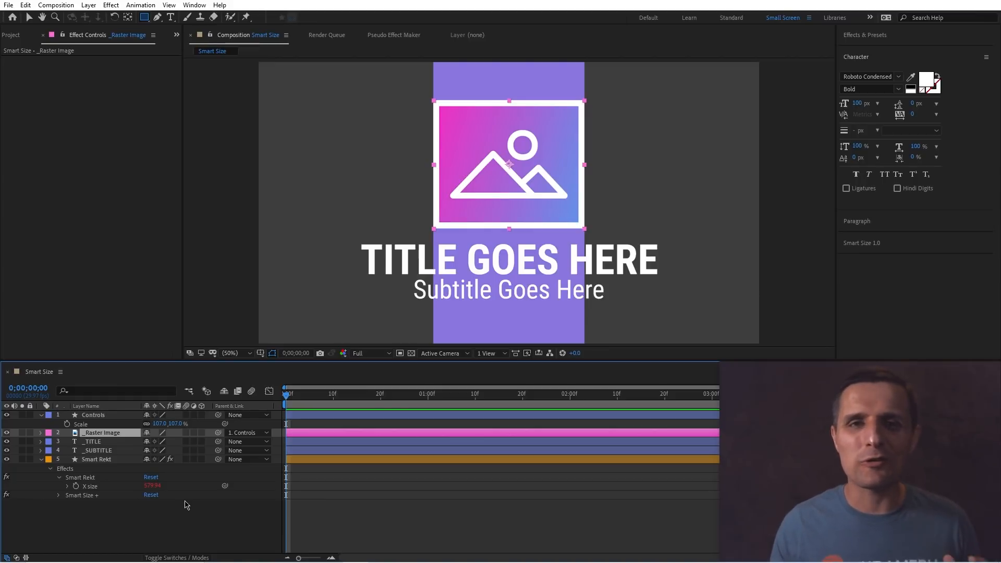
click(97, 460)
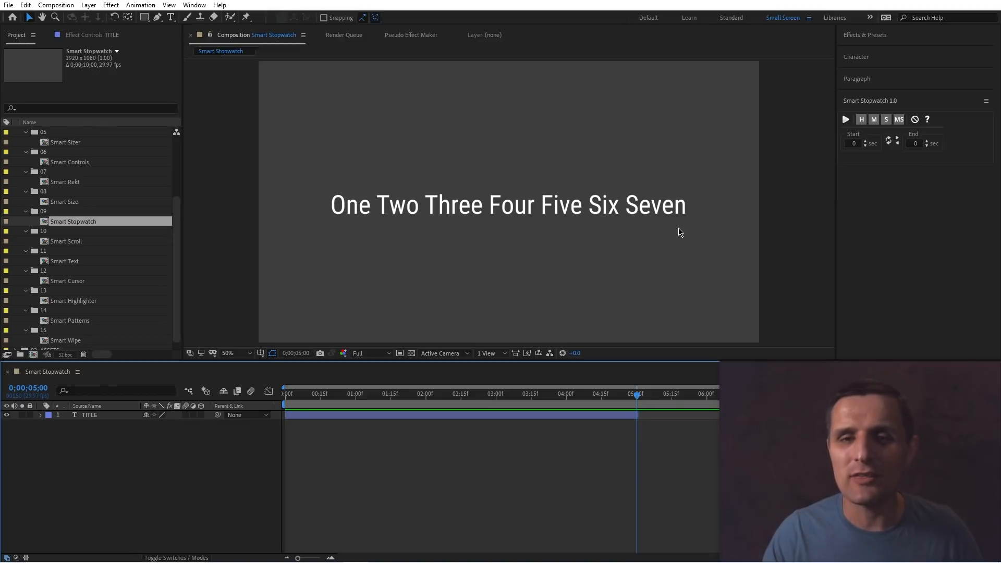
In the Smart Stopwatch composition, select the TITLE text layer and set the stopwatch range from 0 to 3 seconds.
click(627, 209)
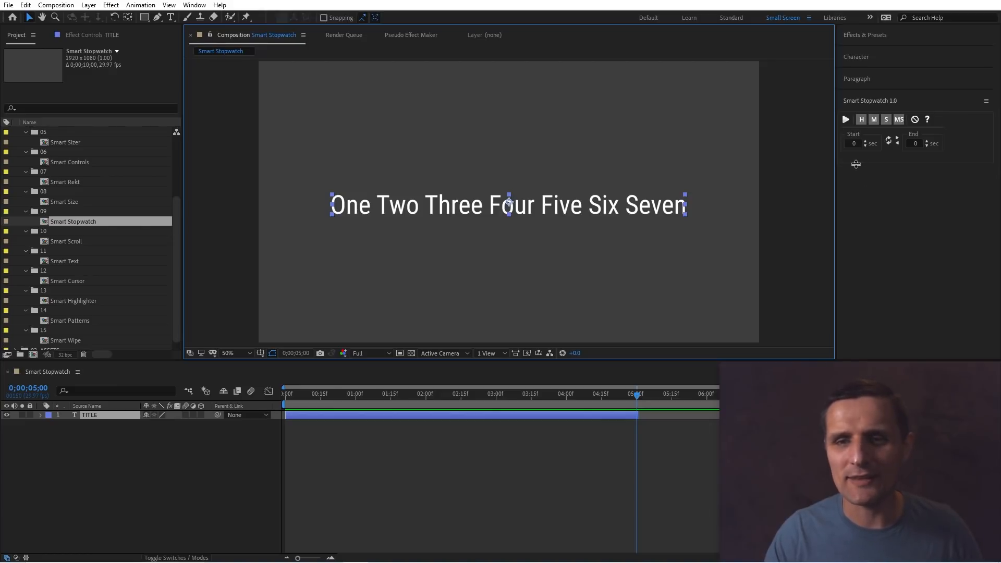
click(919, 143)
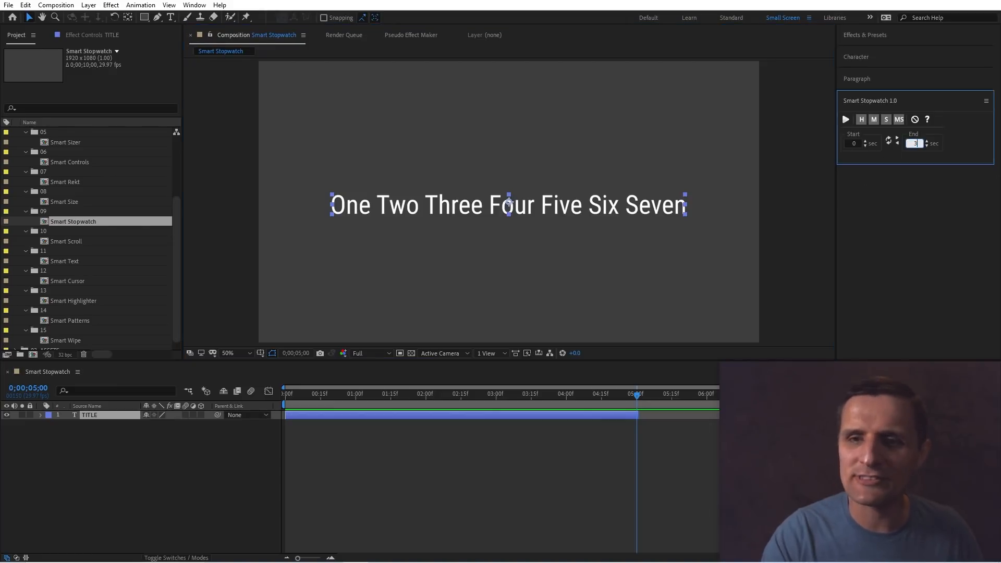
click(888, 141)
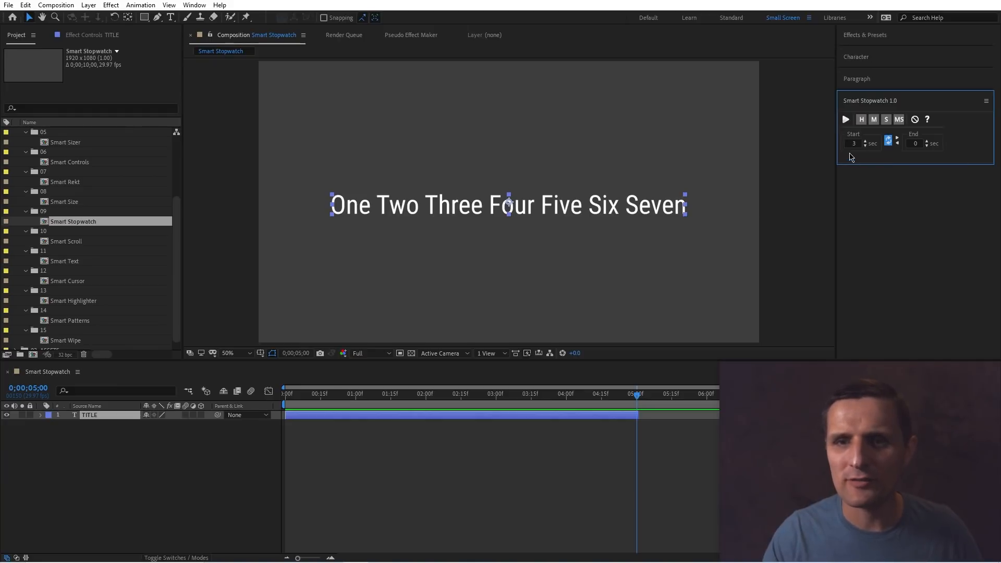
click(888, 142)
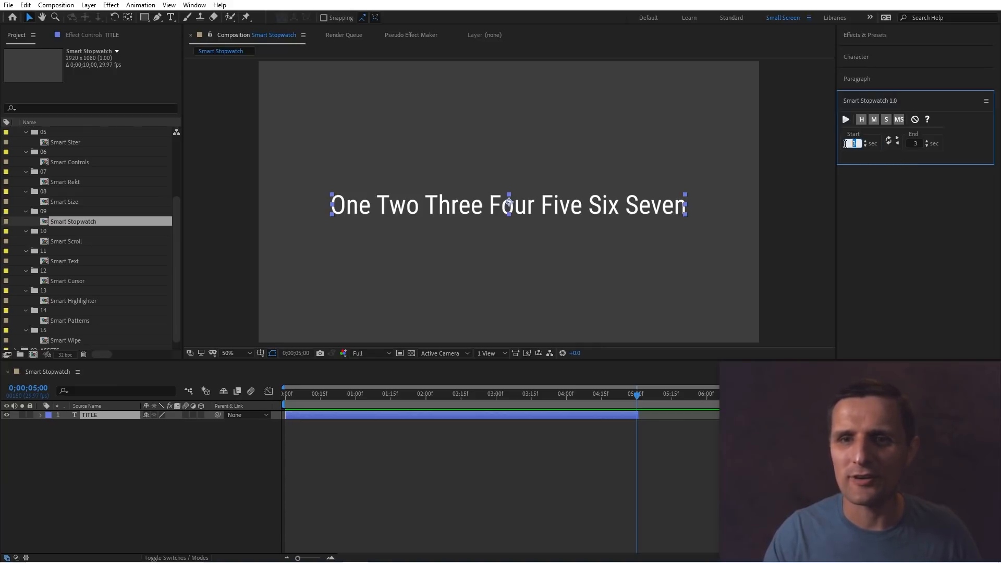
click(897, 142)
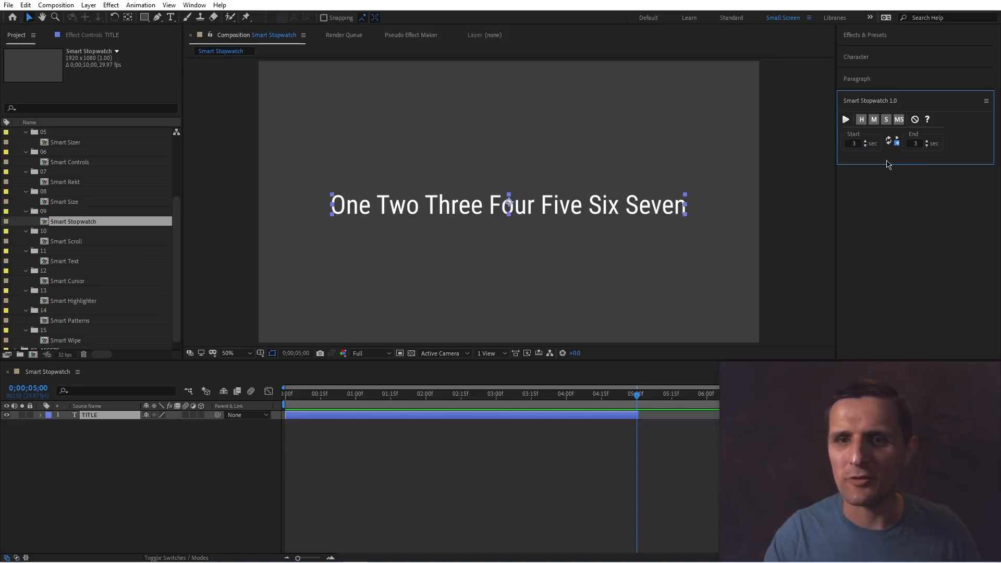
click(920, 141)
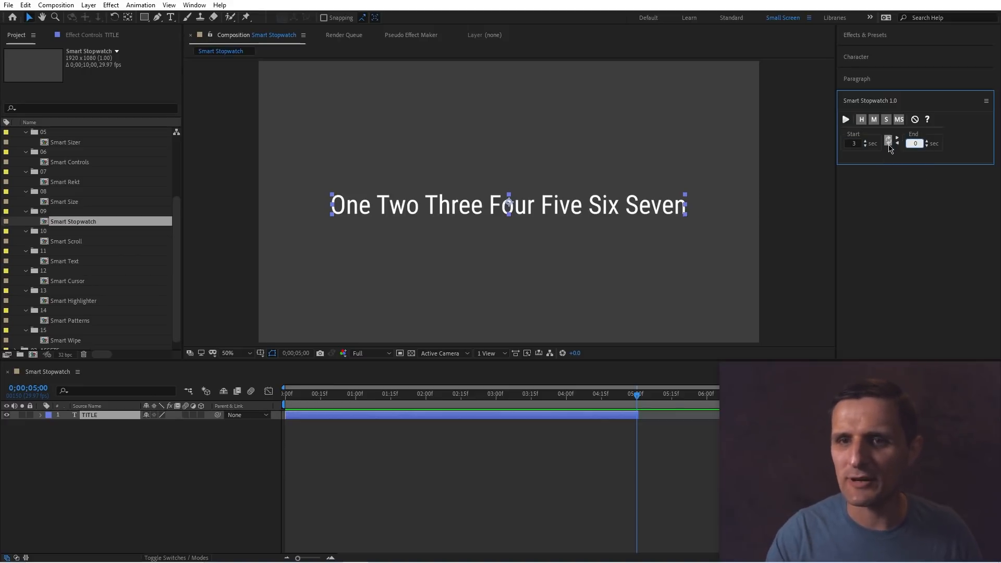
click(889, 145)
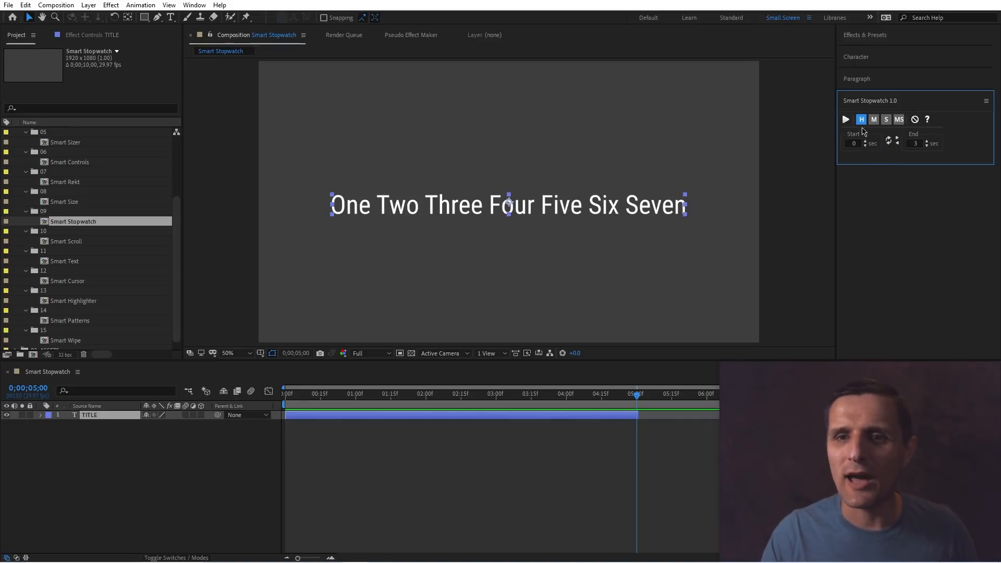
Set the hours, minutes, seconds and milliseconds format and apply Smart Stopwatch to the TITLE layer, scrubbing to check it.
click(874, 121)
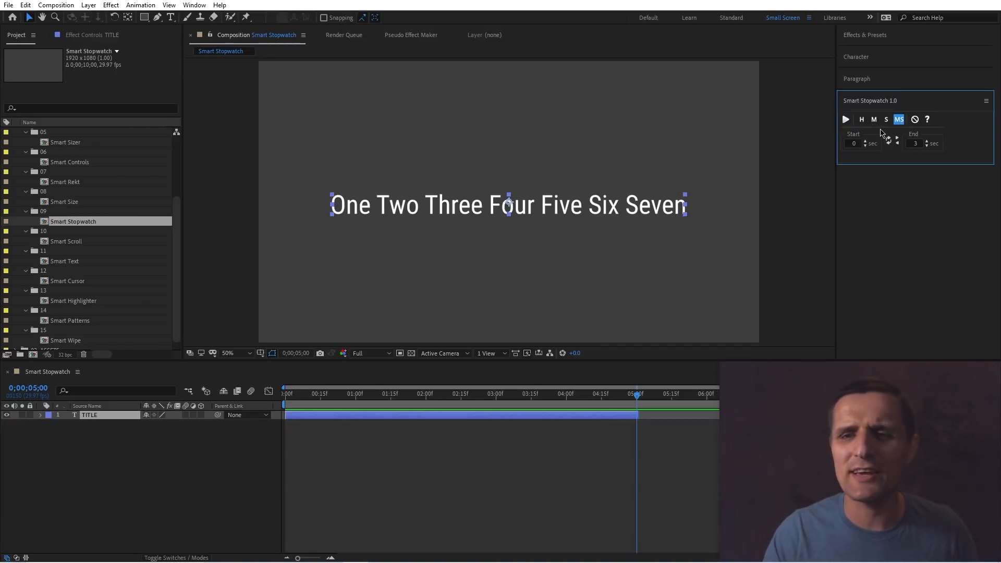
click(862, 121)
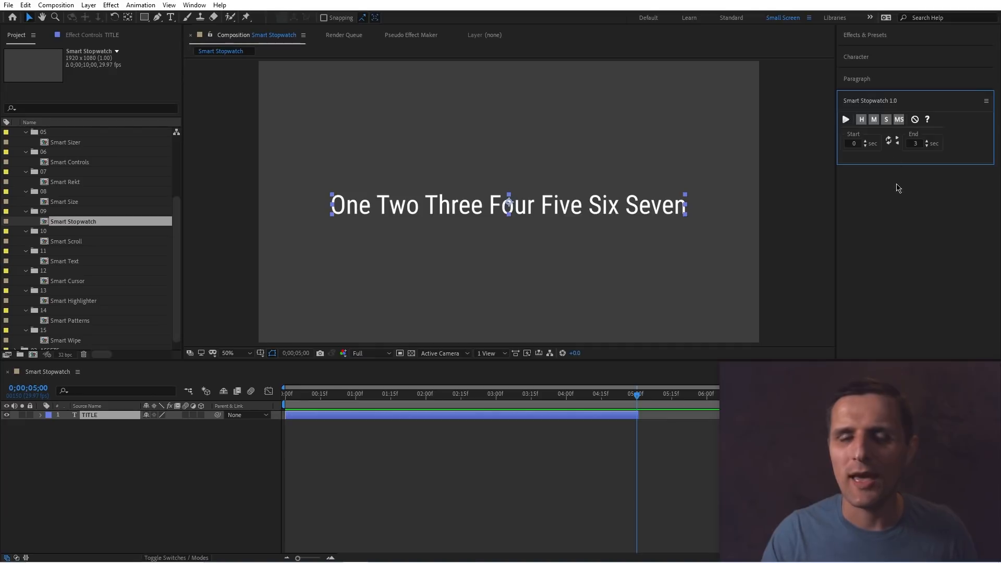
click(844, 119)
drag(382, 400, 520, 406)
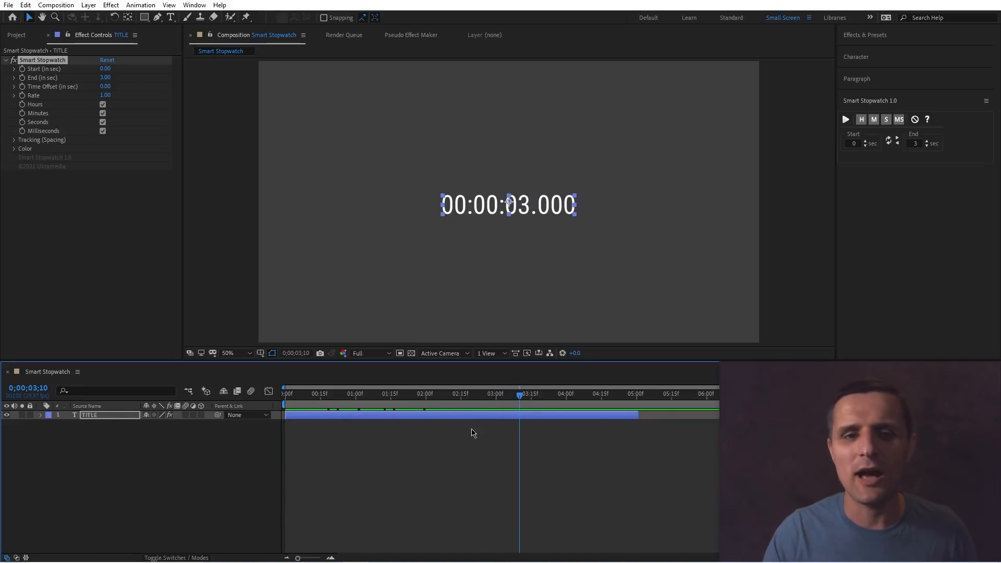
drag(336, 407, 283, 407)
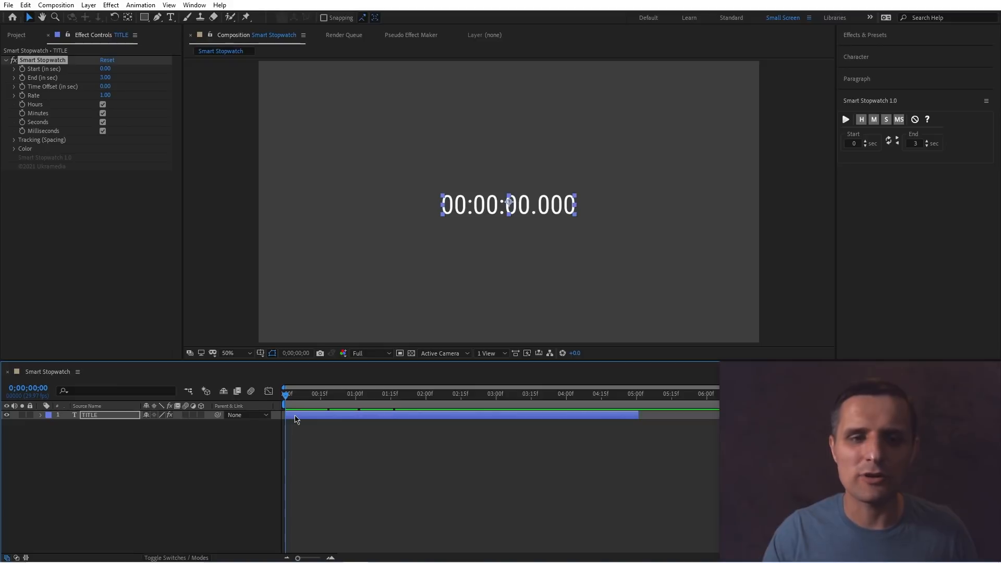
Set the stopwatch's Time Offset to 2 seconds.
click(130, 78)
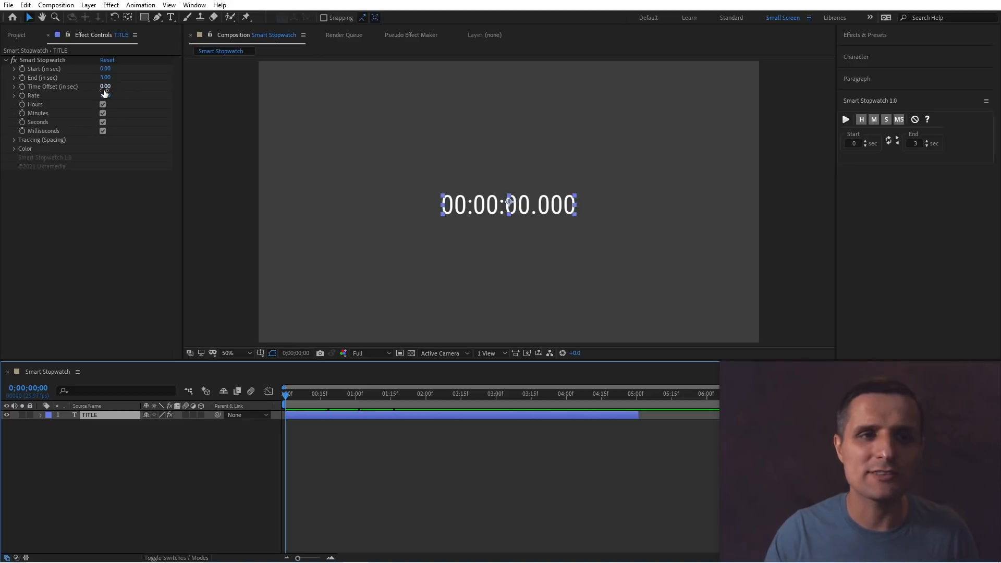
drag(104, 89, 114, 90)
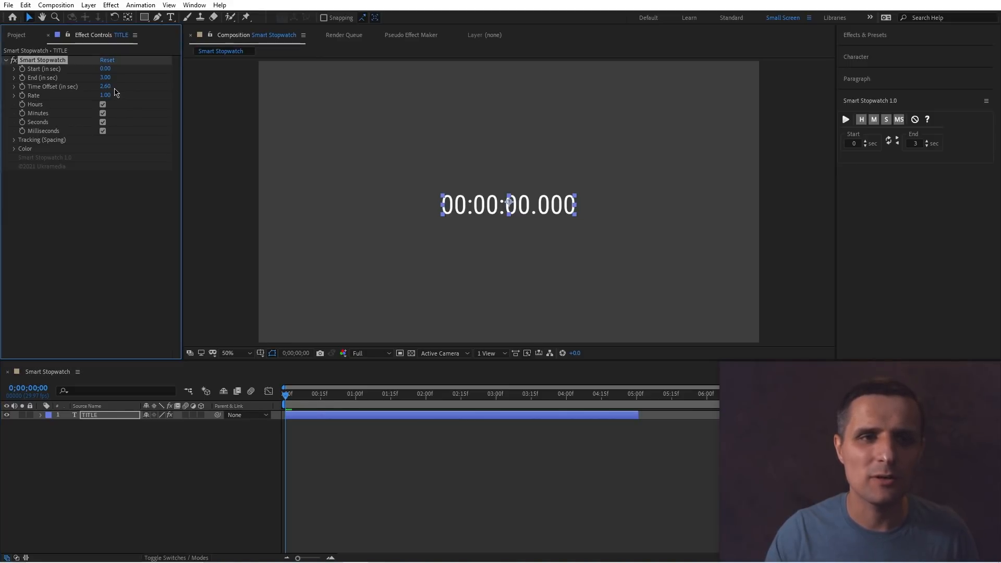
click(107, 87)
text(2)
key(Return)
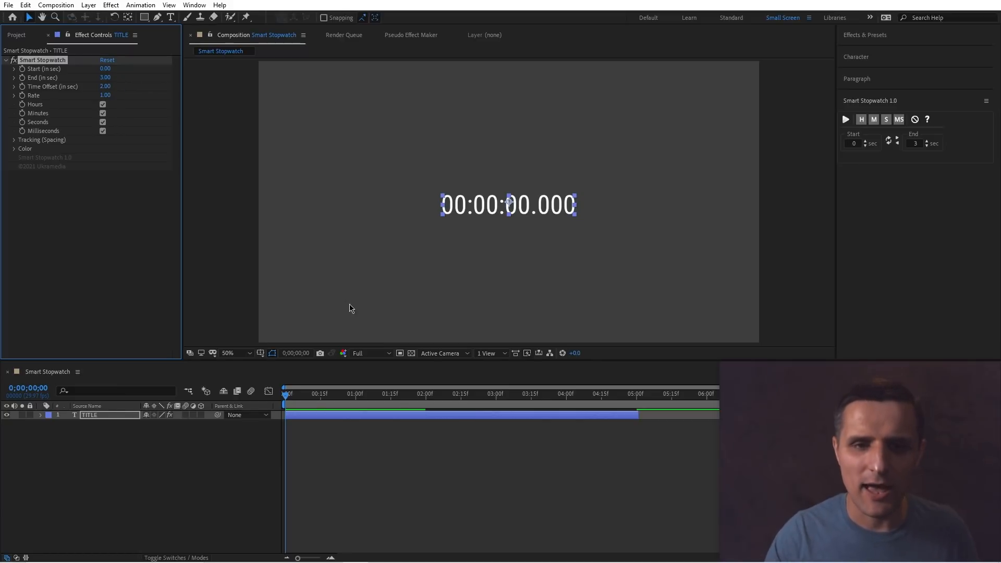
Set the Time Offset back to 0 seconds.
drag(412, 400, 451, 398)
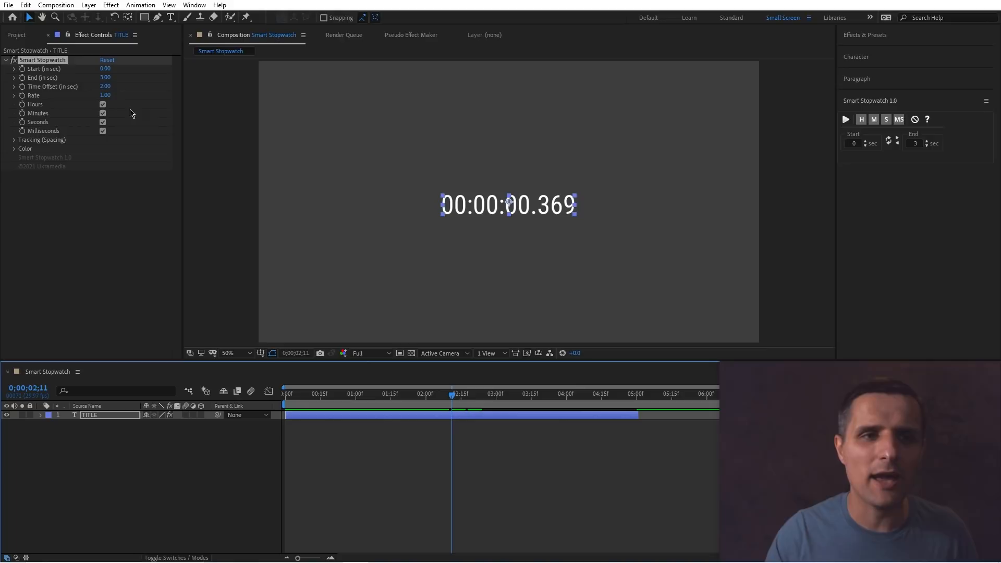
click(106, 87)
text(0)
key(Return)
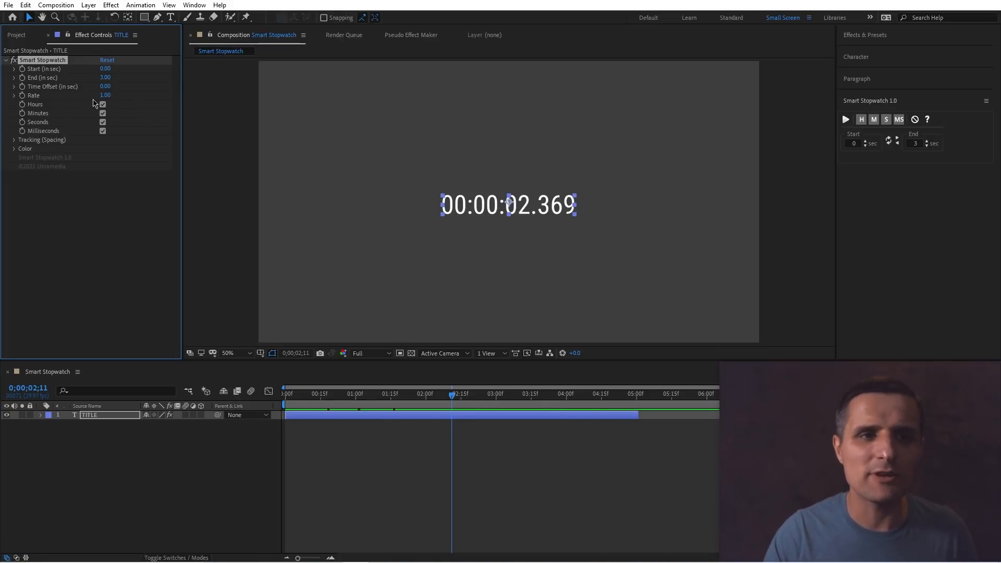
Set the stopwatch's Rate to 3 and preview the animation from the start.
click(105, 96)
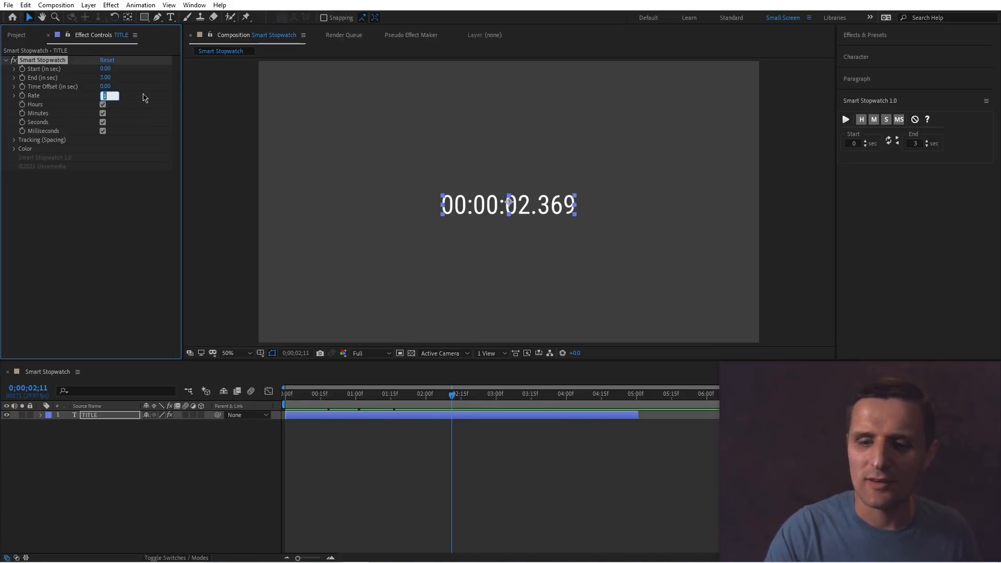
text(3)
key(Return)
click(307, 402)
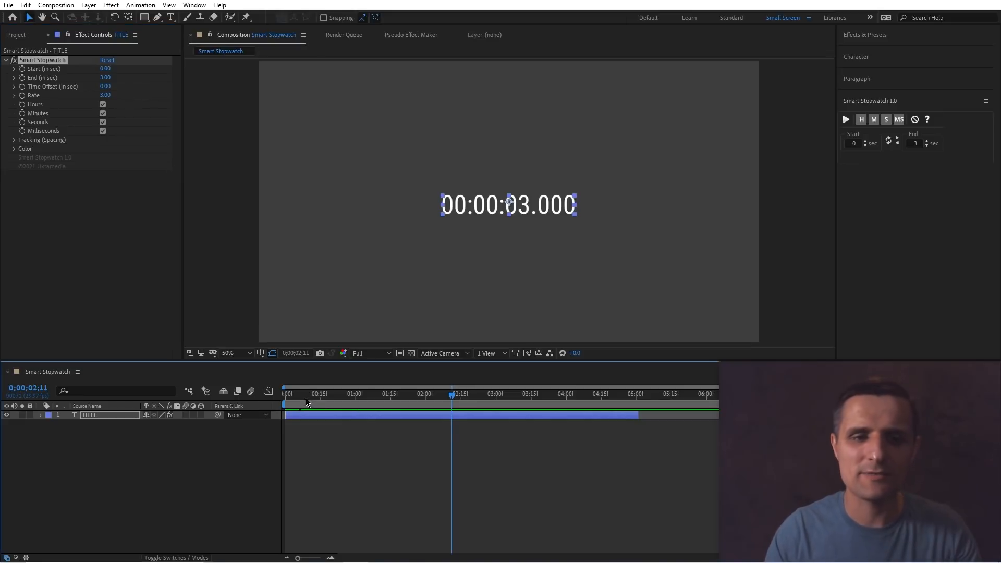
key(Home)
key(space)
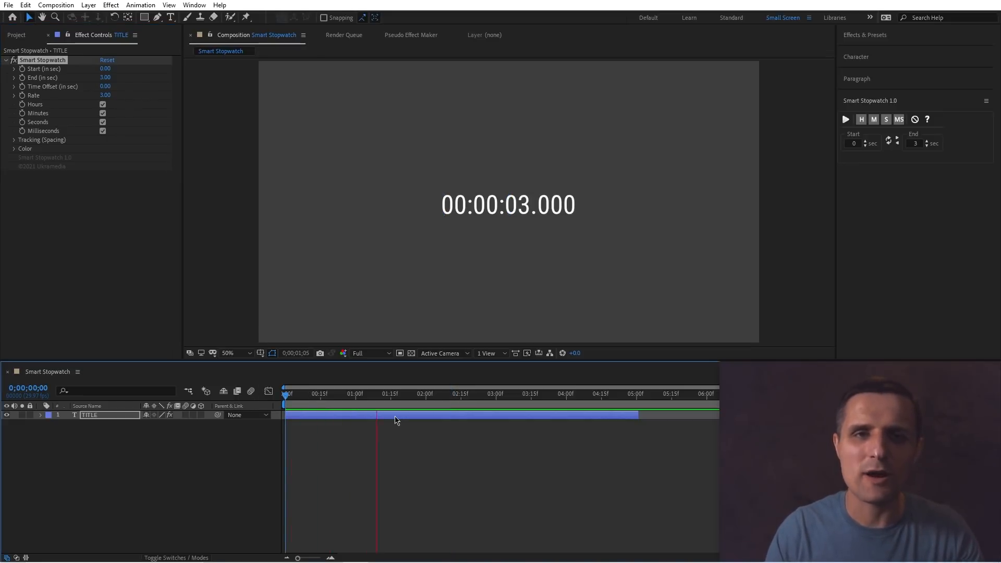
key(space)
Set the stopwatch's Rate back to 1.
click(106, 95)
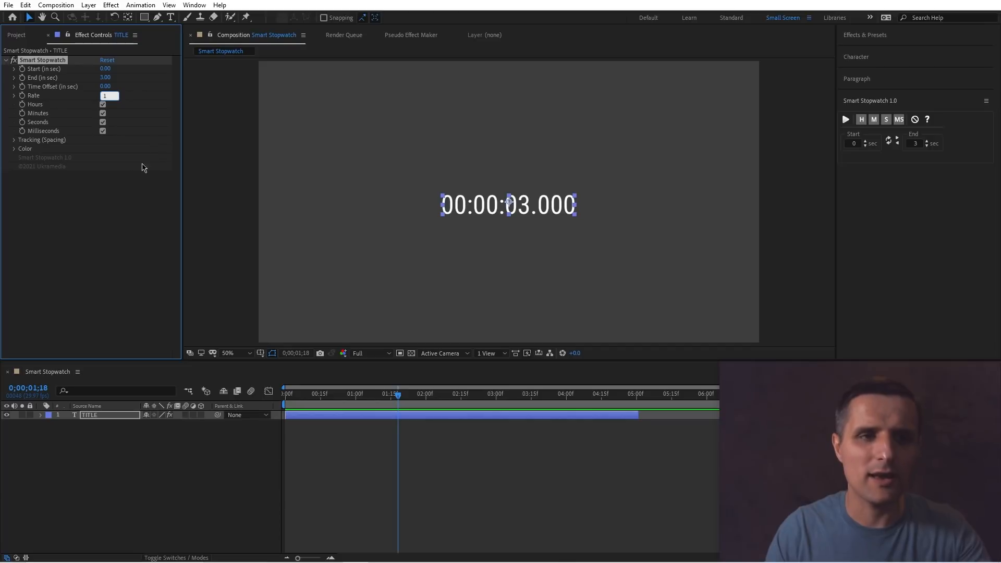
text(1)
key(Return)
Turn off the Hours, Minutes and Seconds displays one by one, then turn them back on.
click(103, 104)
click(103, 113)
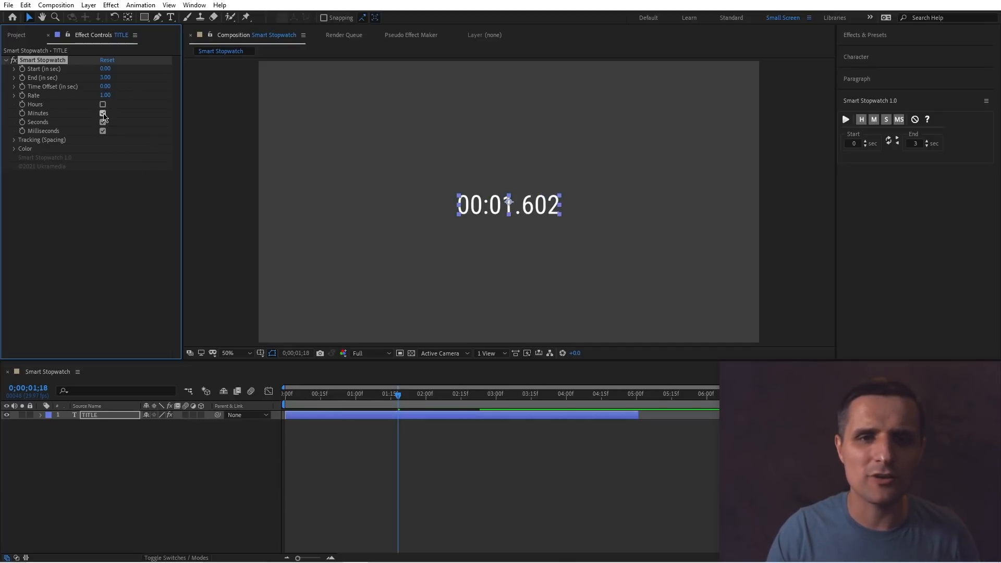
click(103, 122)
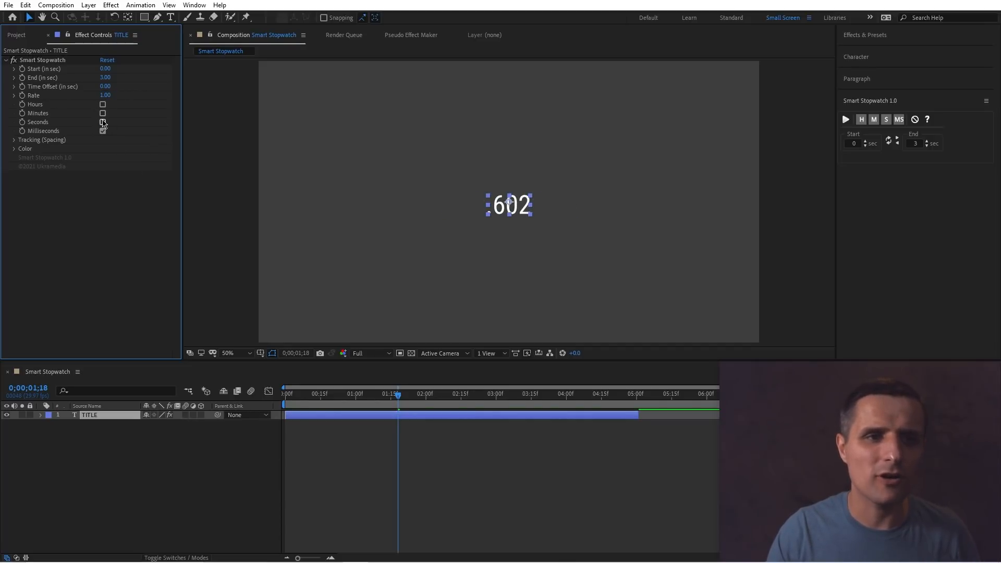
click(103, 122)
click(103, 113)
click(102, 104)
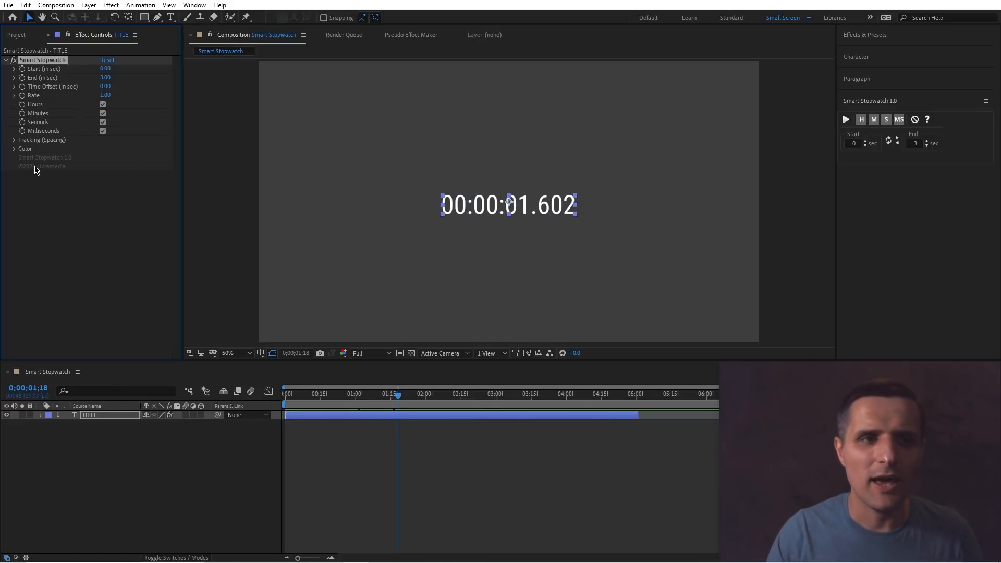
Expand the Tracking and Color groups, toggle Stroke on and off, uncheck Fill, and collapse both groups.
click(14, 140)
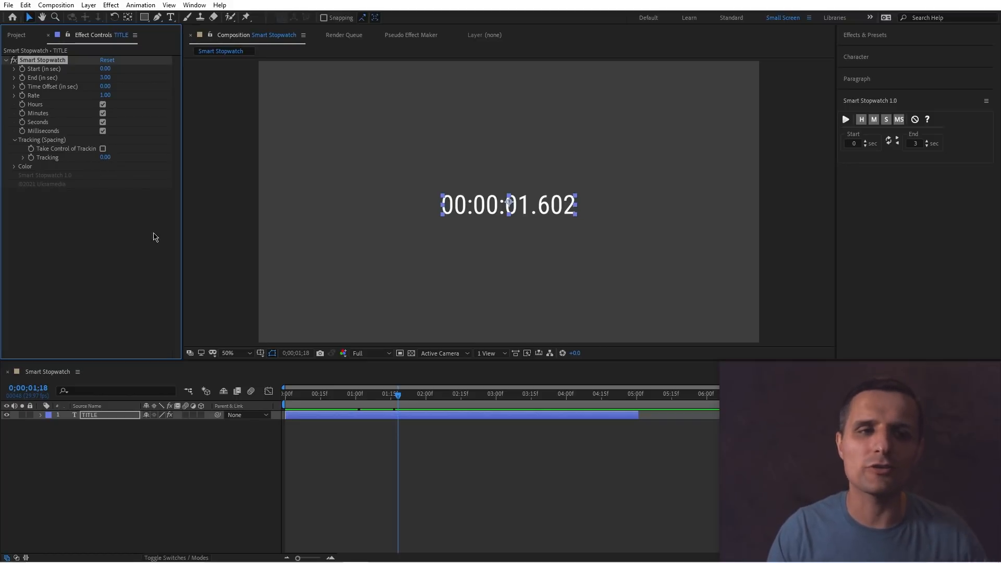
click(14, 166)
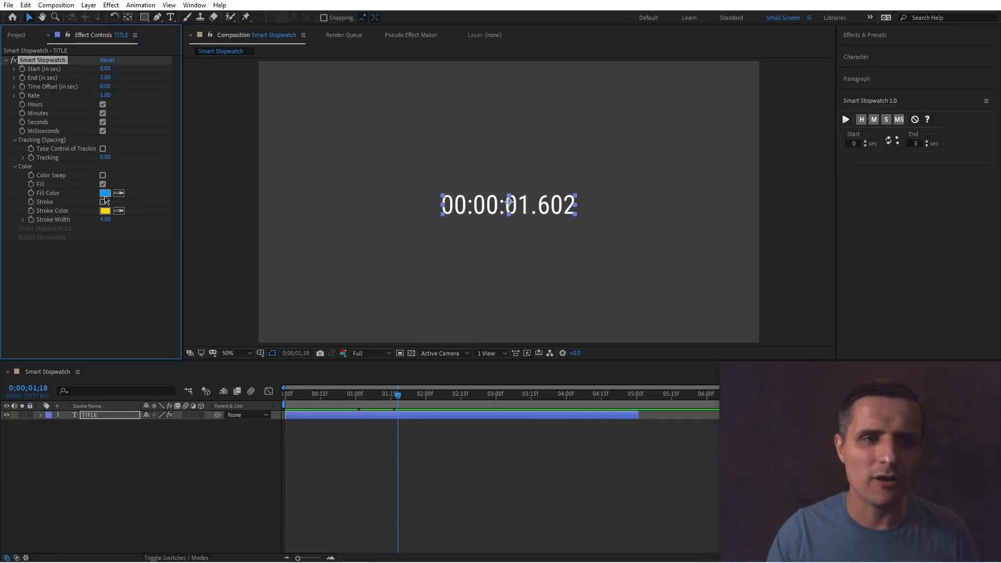
click(103, 201)
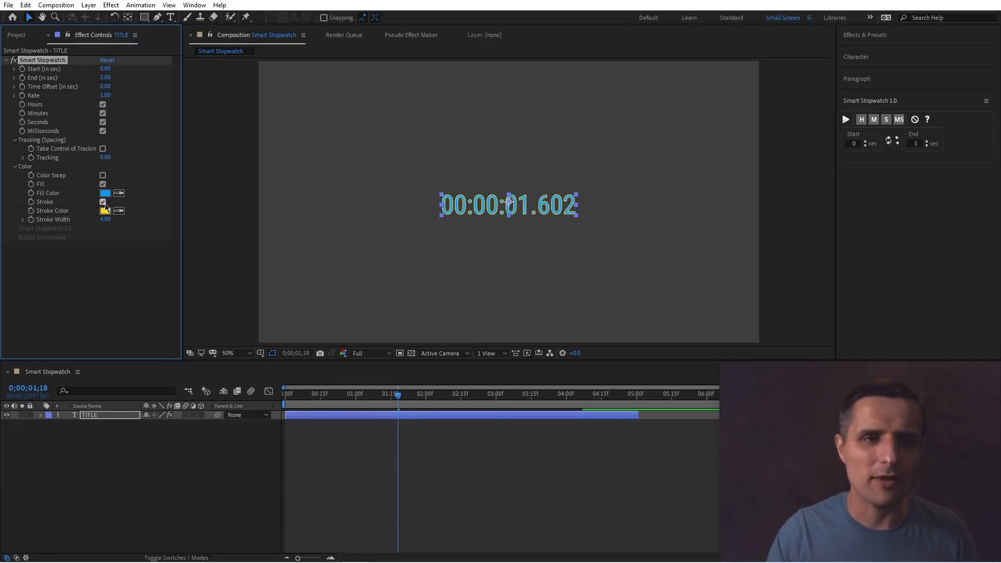
click(104, 202)
click(102, 184)
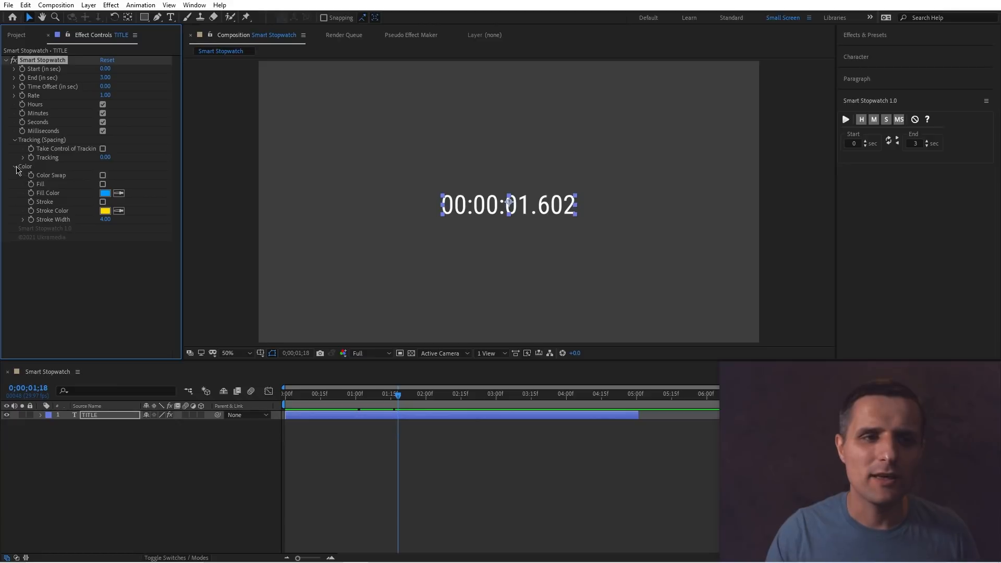
click(14, 167)
click(14, 139)
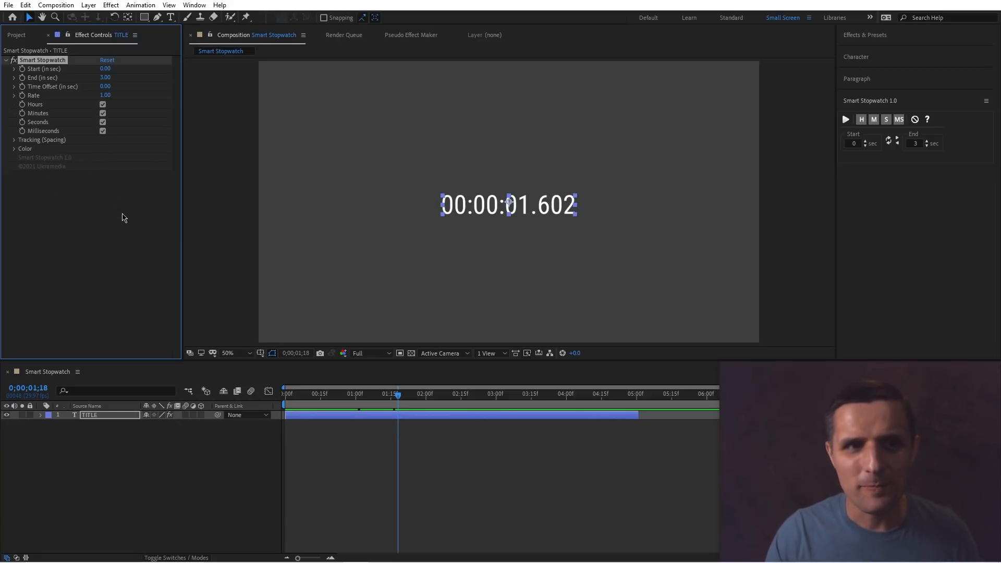
Remove Smart Stopwatch from the TITLE layer using the panel's remove option.
click(627, 376)
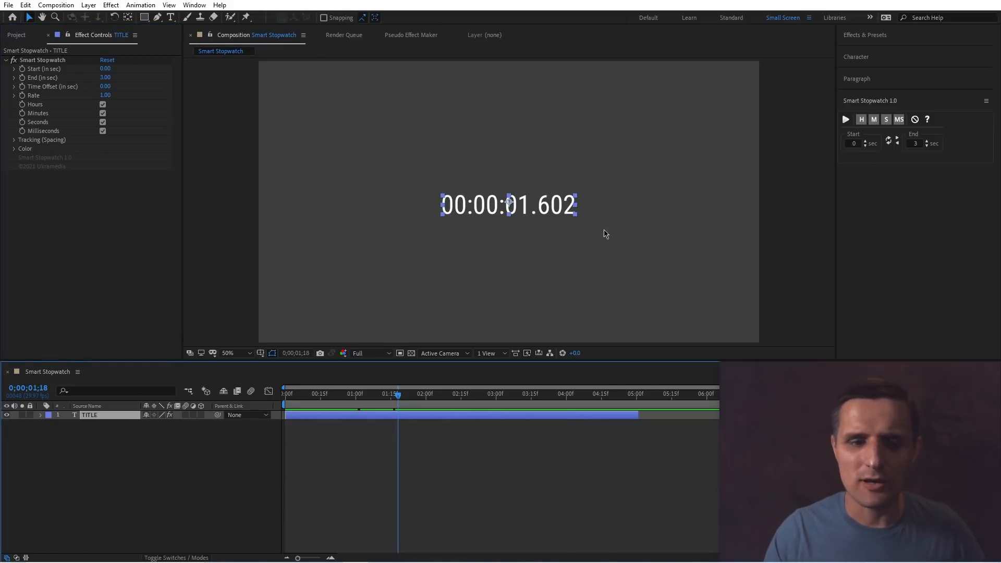
click(491, 219)
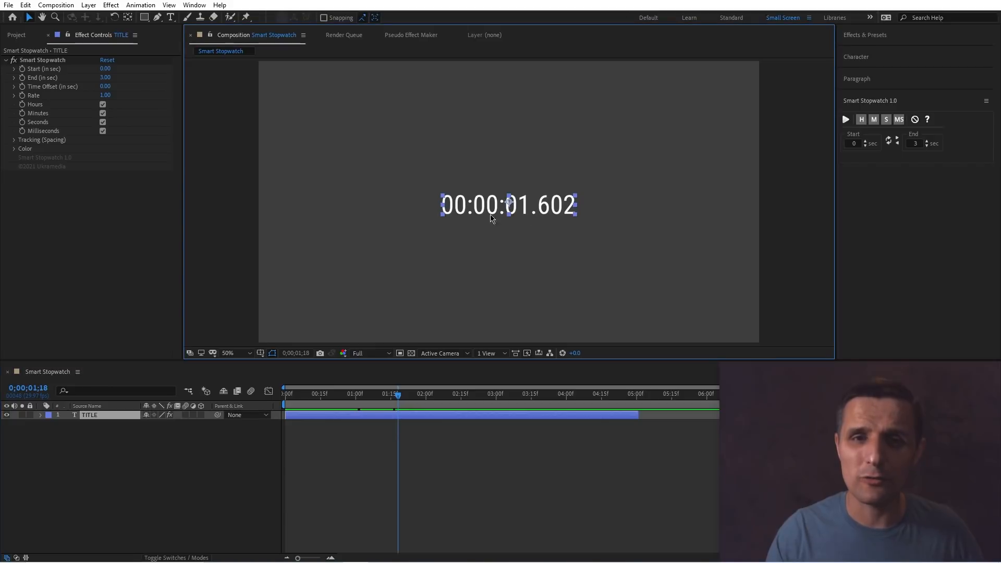
click(914, 120)
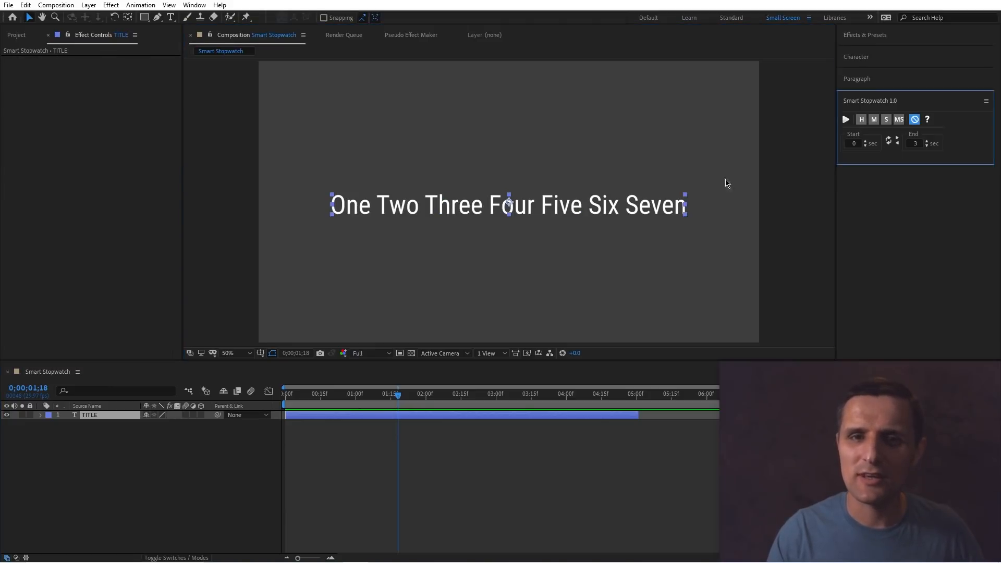
Select the TITLE text layer in the composition and delete it.
click(669, 235)
click(639, 211)
key(Delete)
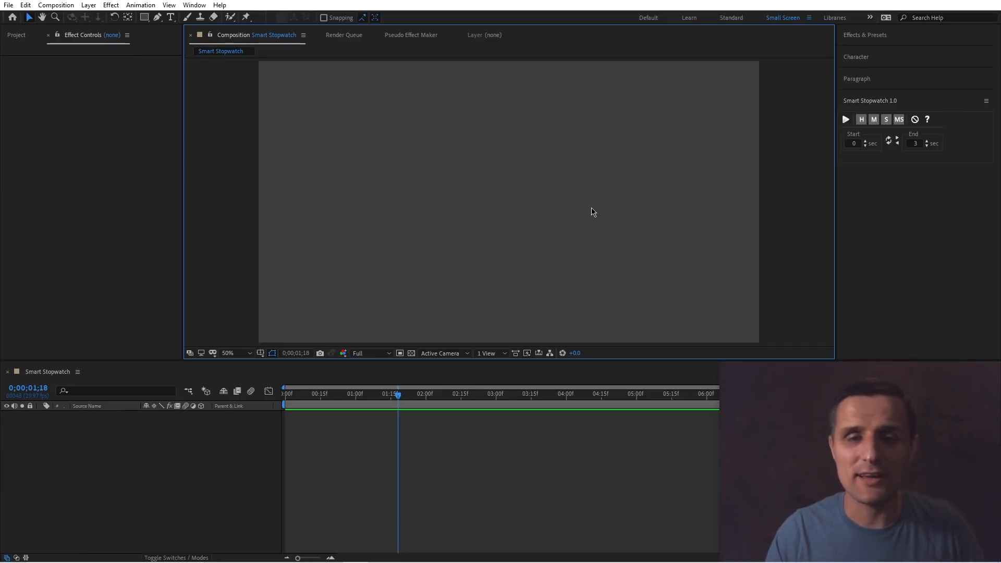
Create a new Smart Stopwatch layer from the panel and scrub the timeline to preview it.
click(846, 123)
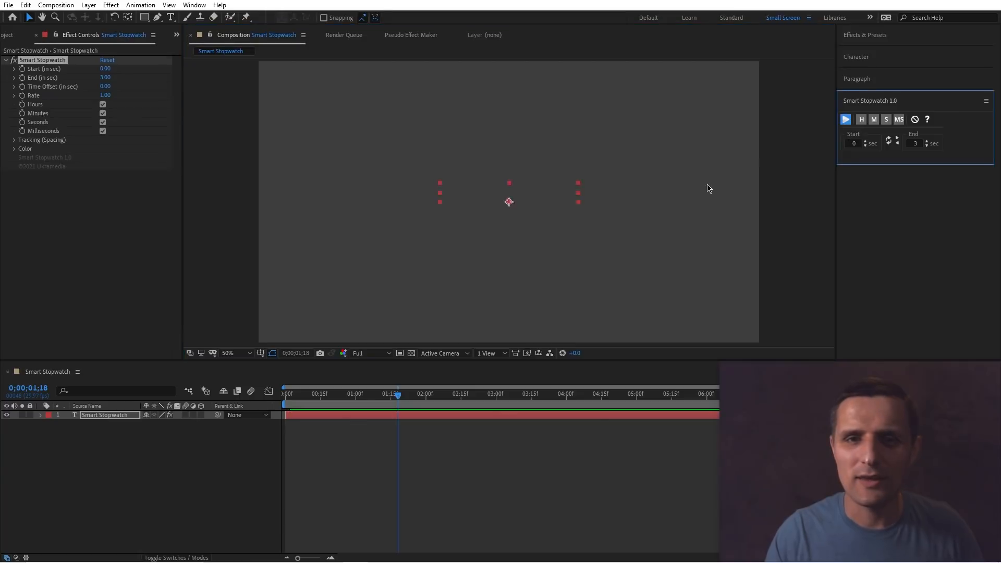
click(351, 394)
drag(322, 399, 395, 395)
click(553, 191)
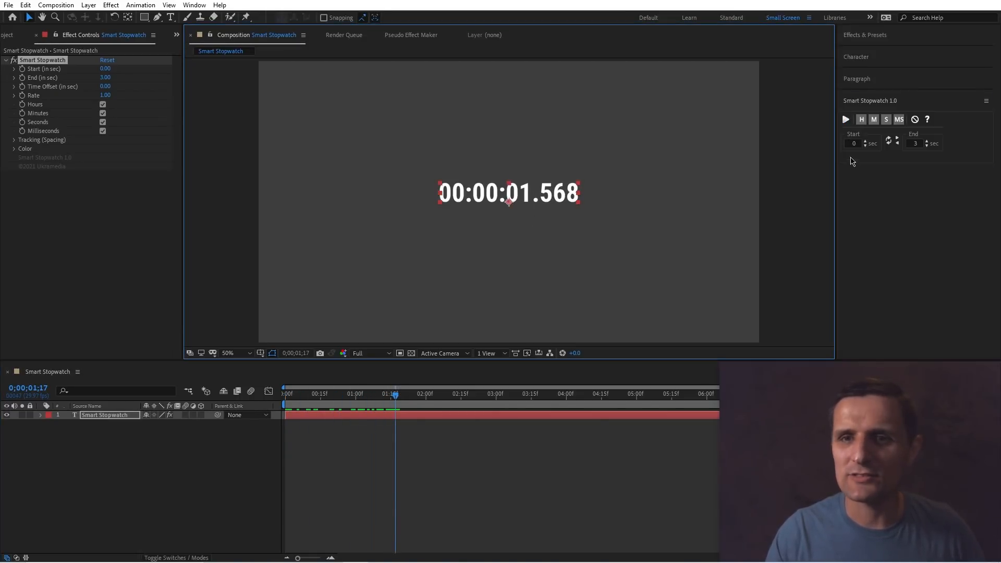
Switch off hours and minutes in the Smart Stopwatch panel, apply them to the layer, and play the preview.
click(861, 119)
click(874, 121)
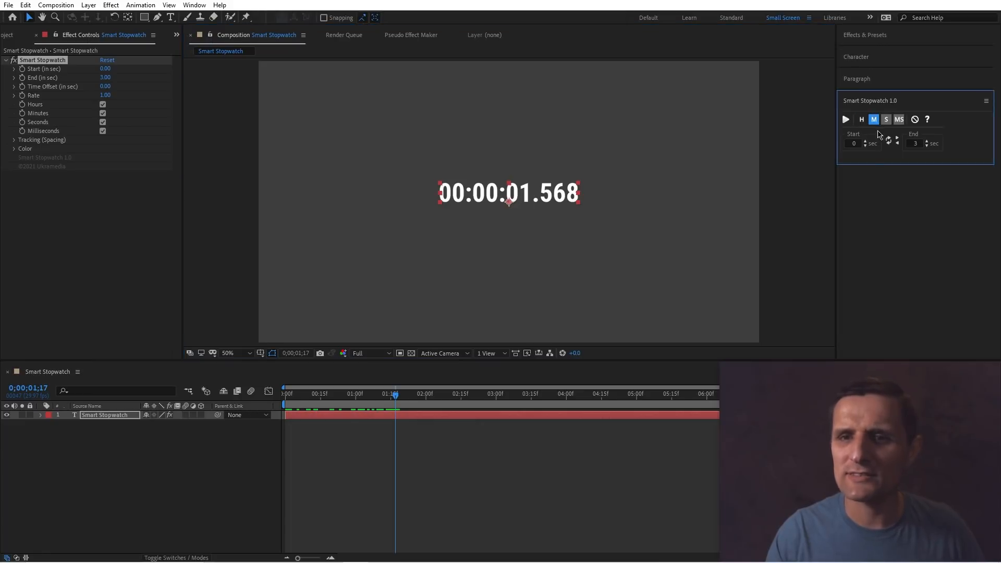
click(846, 121)
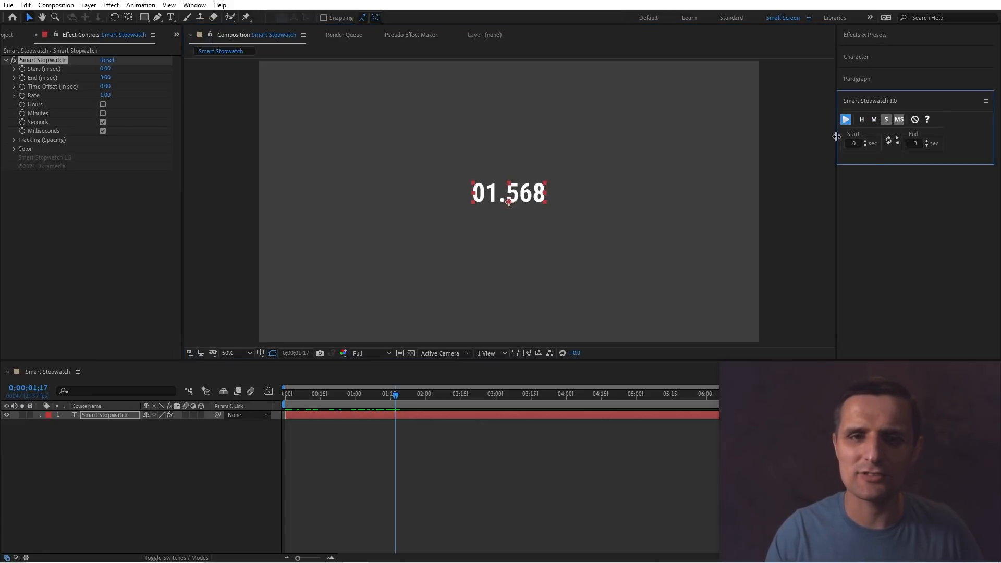
click(380, 406)
key(space)
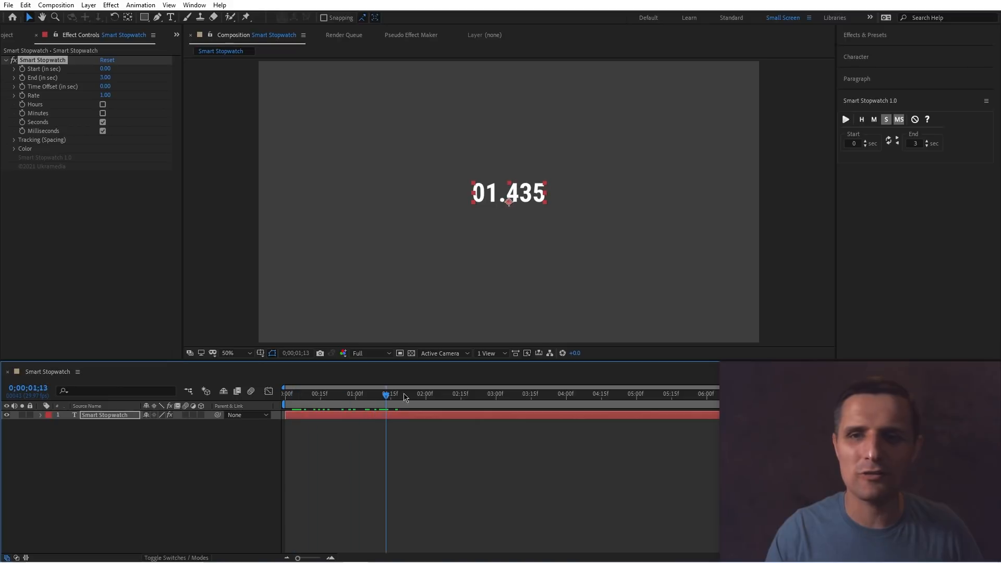
Switch off milliseconds in the panel and apply it so only seconds show, scrubbing to check.
click(900, 122)
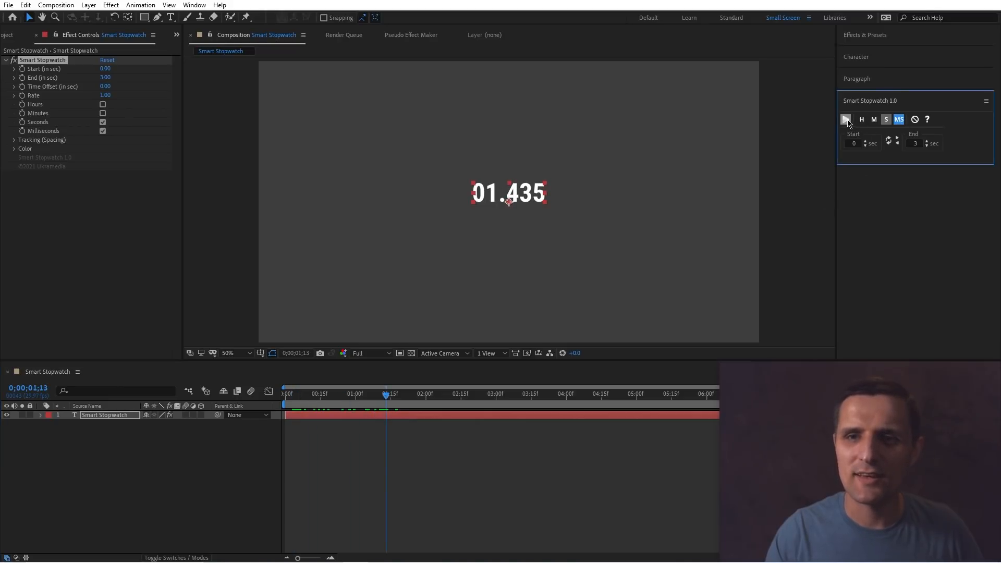
click(846, 120)
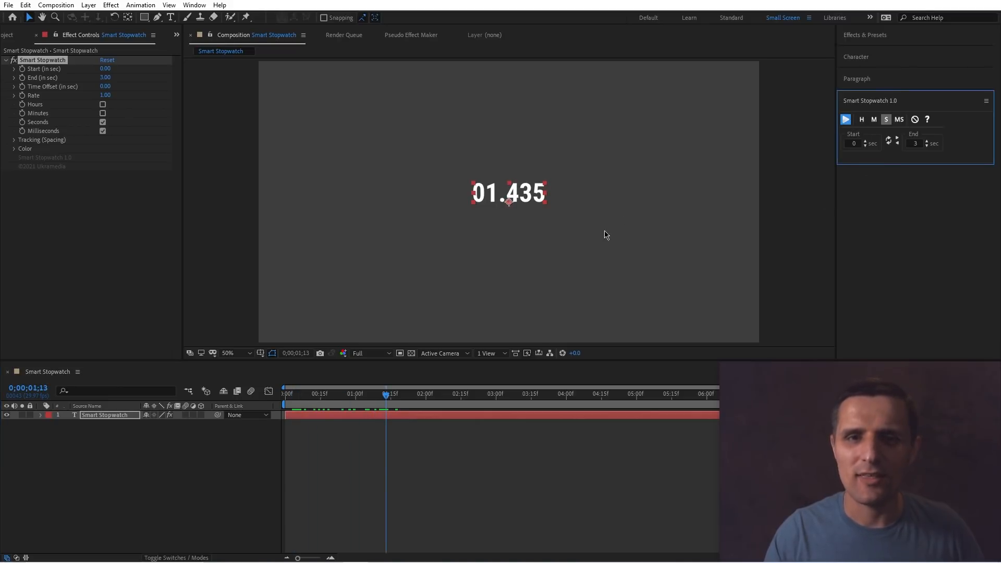
click(538, 200)
click(847, 120)
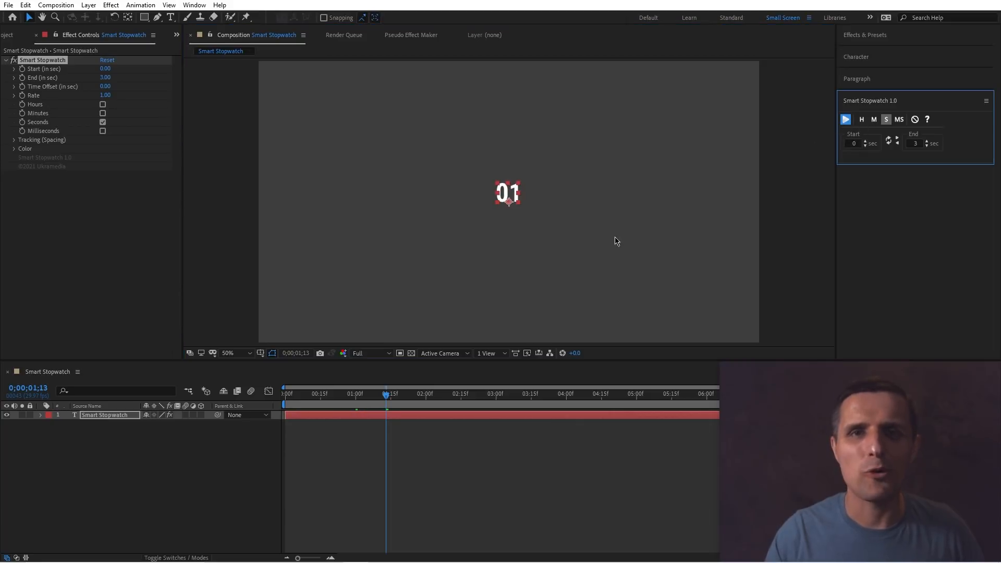
drag(308, 399, 403, 401)
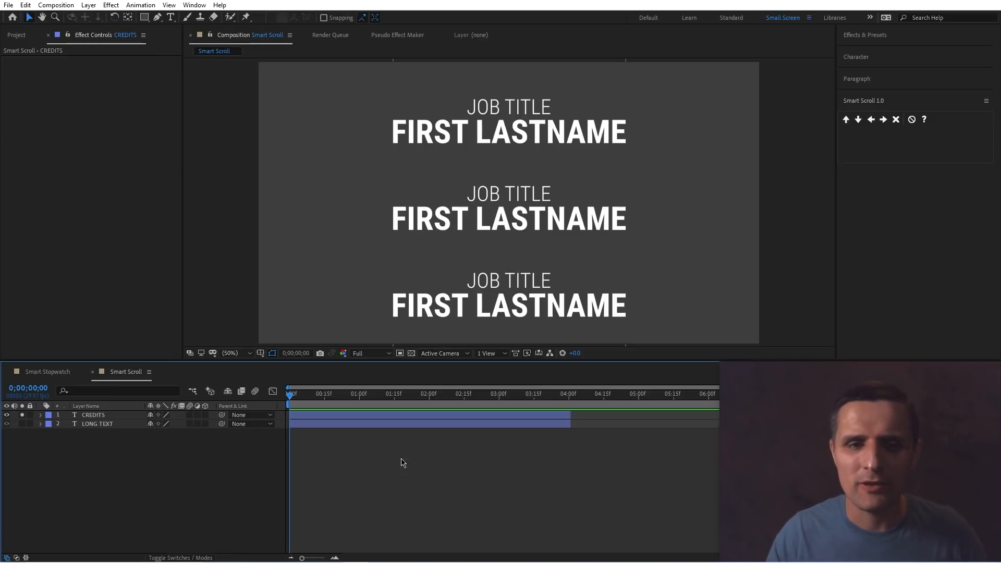
Select the CREDITS text layer and move it slightly down and left in the composition.
click(103, 416)
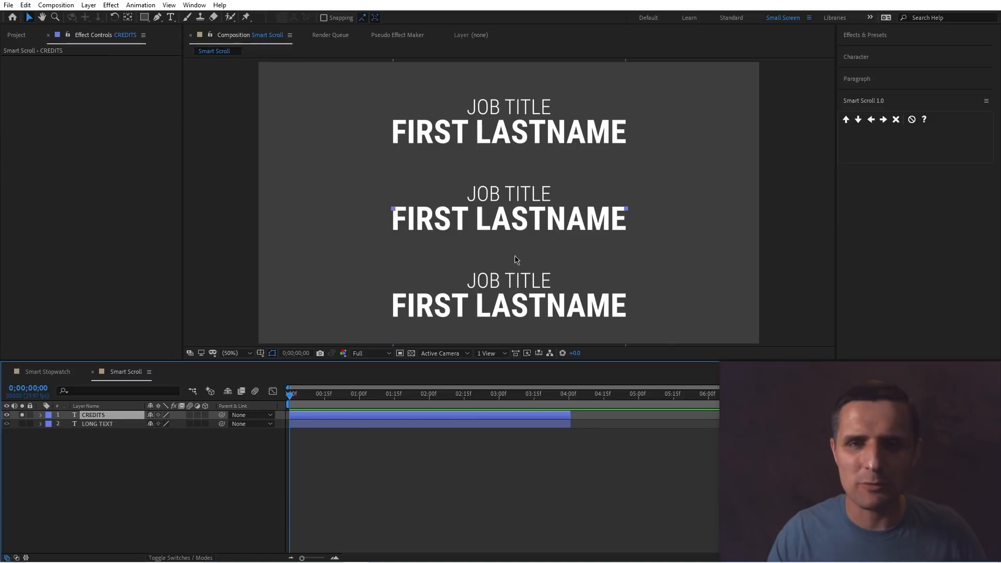
drag(547, 222, 525, 239)
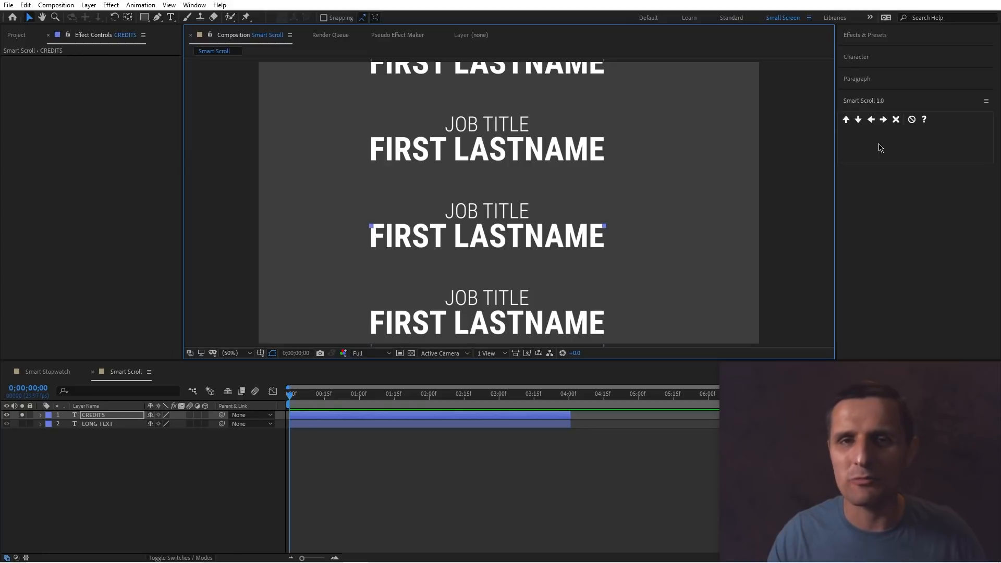
Apply Smart Scroll's Bottom to Top animation to the CREDITS layer and scrub through it.
click(514, 415)
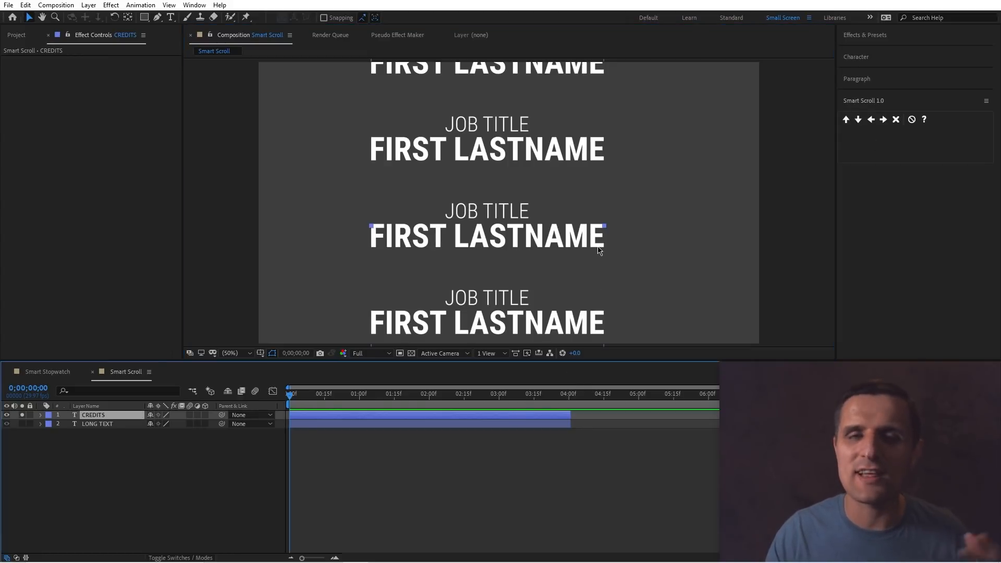
click(846, 120)
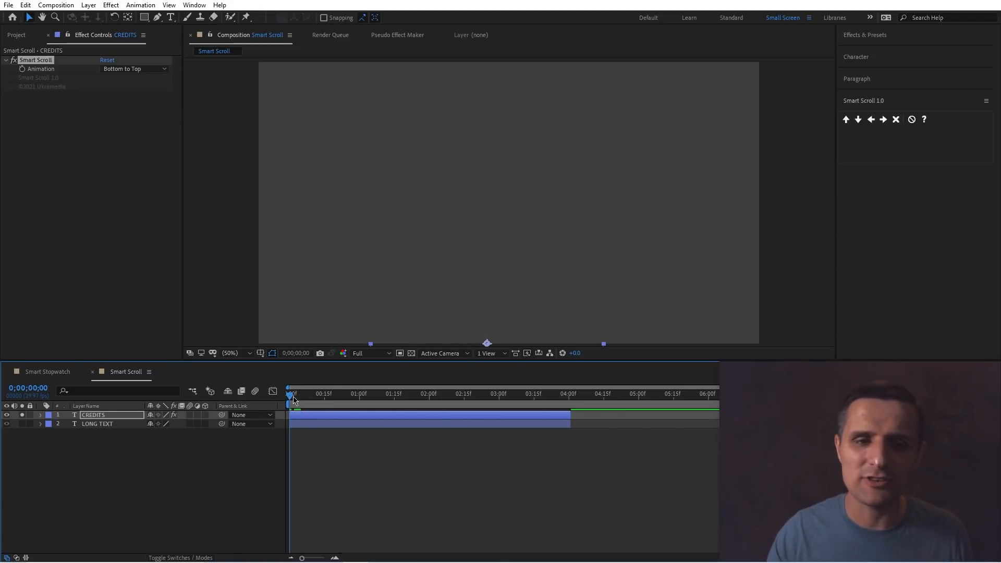
drag(293, 400, 573, 399)
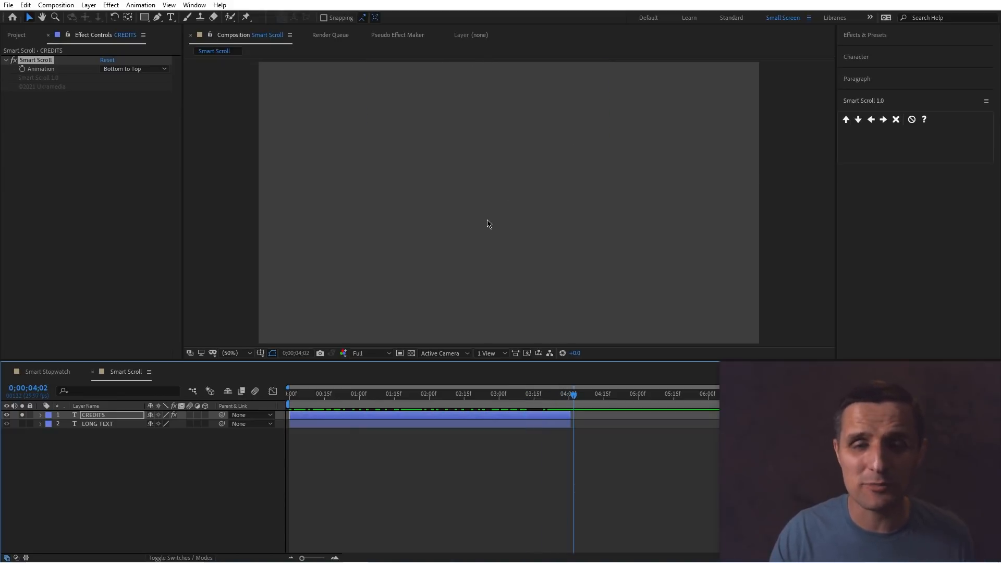
key(Home)
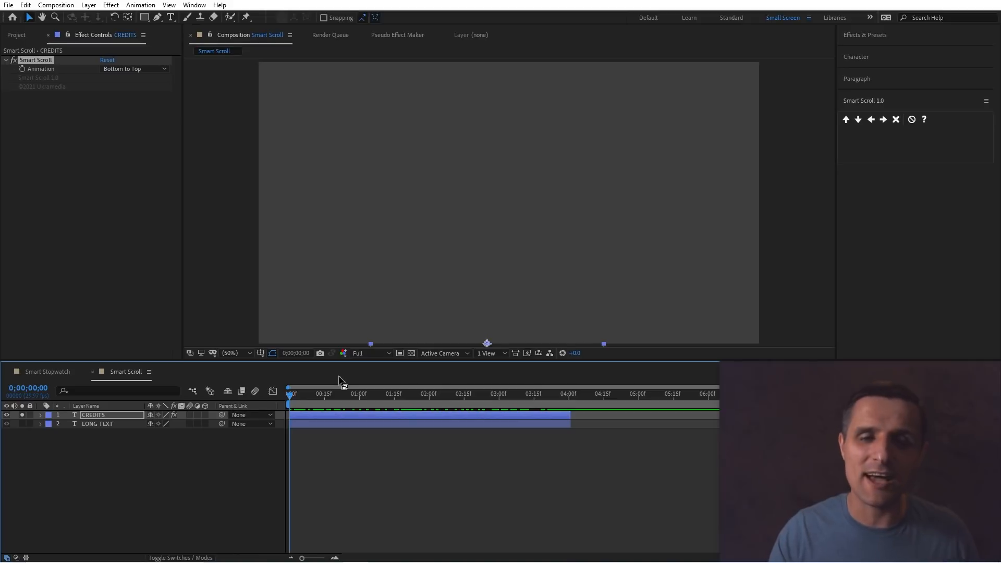
drag(295, 403, 492, 405)
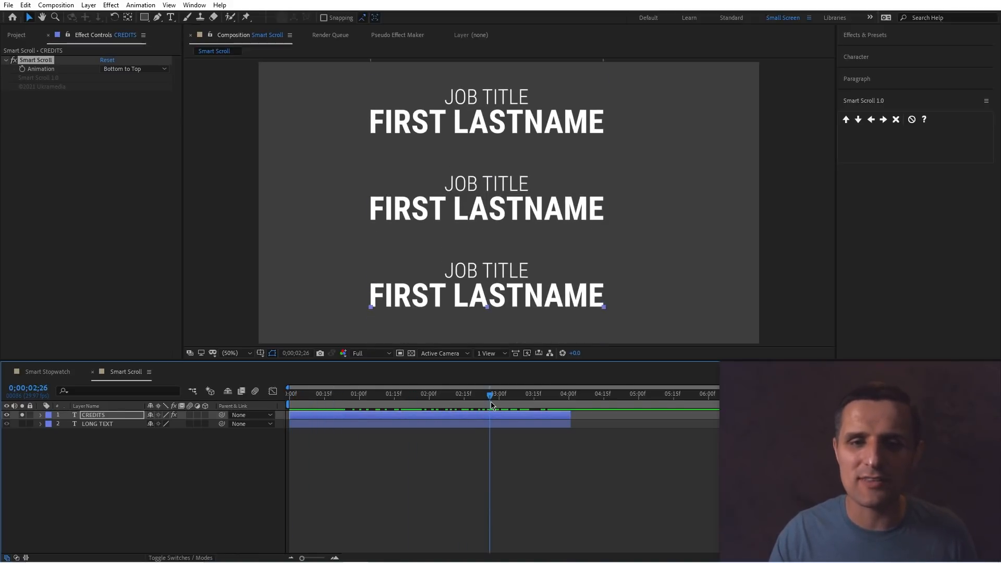
Extend the CREDITS layer's out point to about 5;25 and preview the scroll.
drag(571, 417, 693, 417)
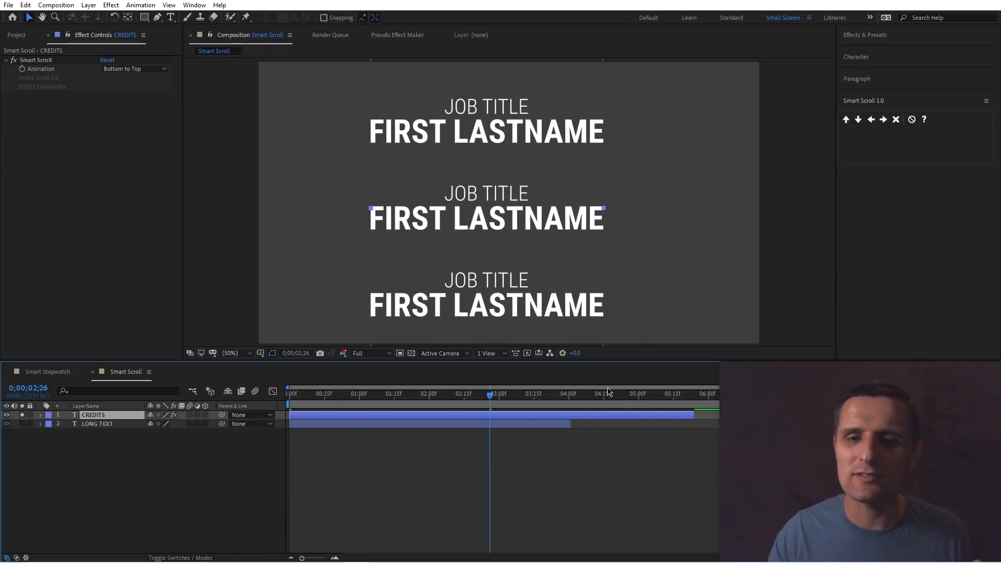
key(space)
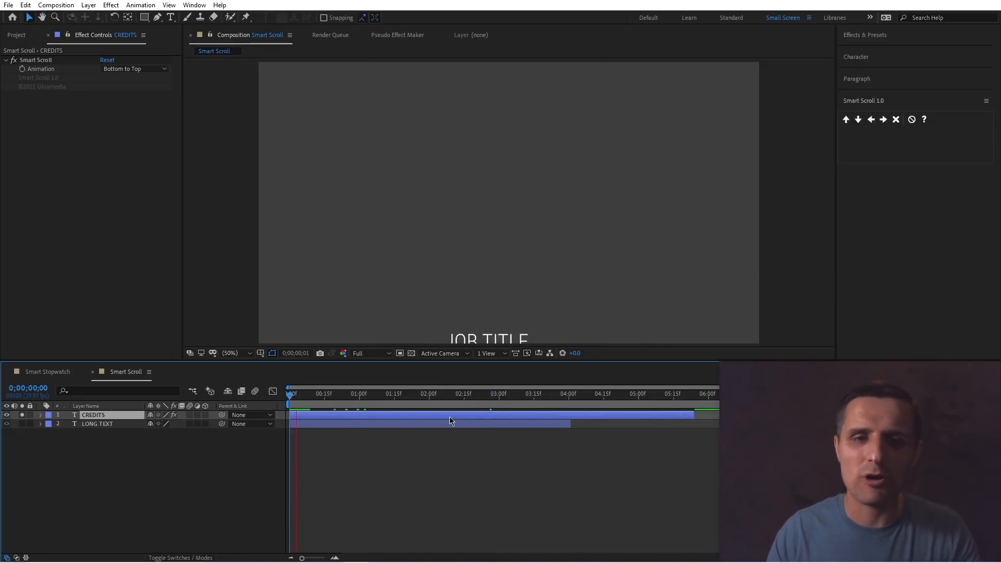
key(space)
Scale down the CREDITS text and shift it toward the left of the frame, scrubbing to check.
click(595, 244)
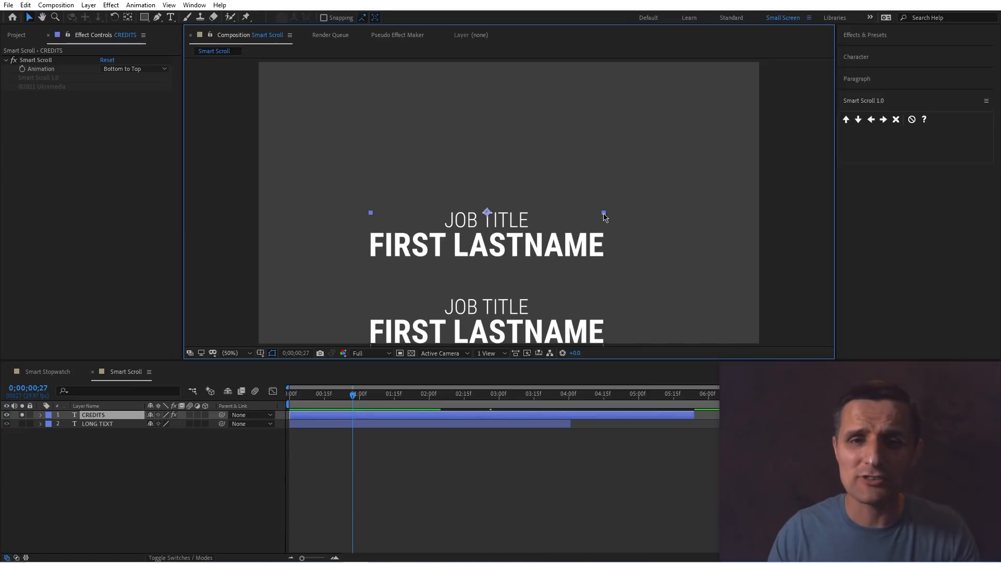
drag(603, 213, 557, 231)
drag(350, 397, 277, 409)
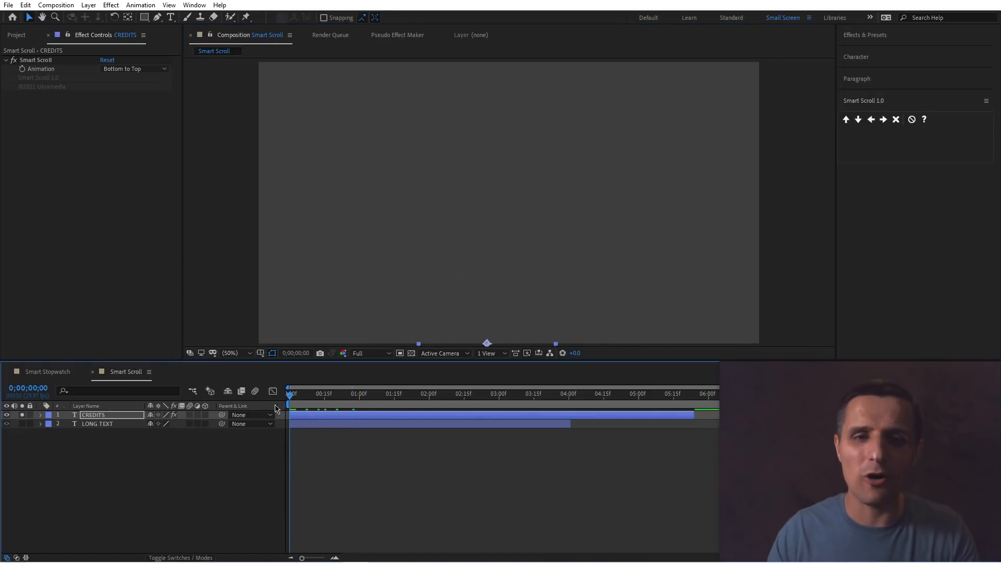
drag(345, 402, 472, 417)
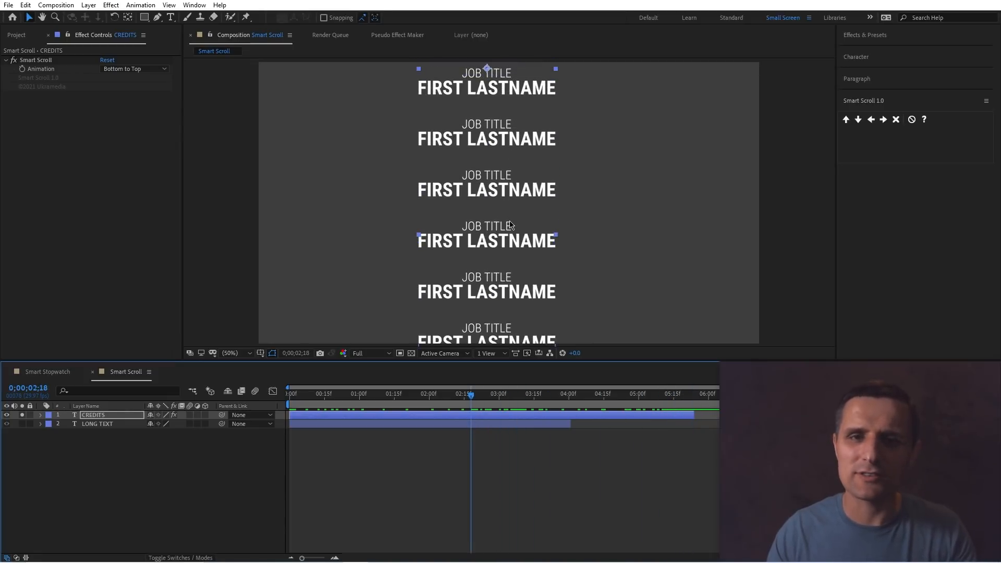
drag(494, 194, 384, 197)
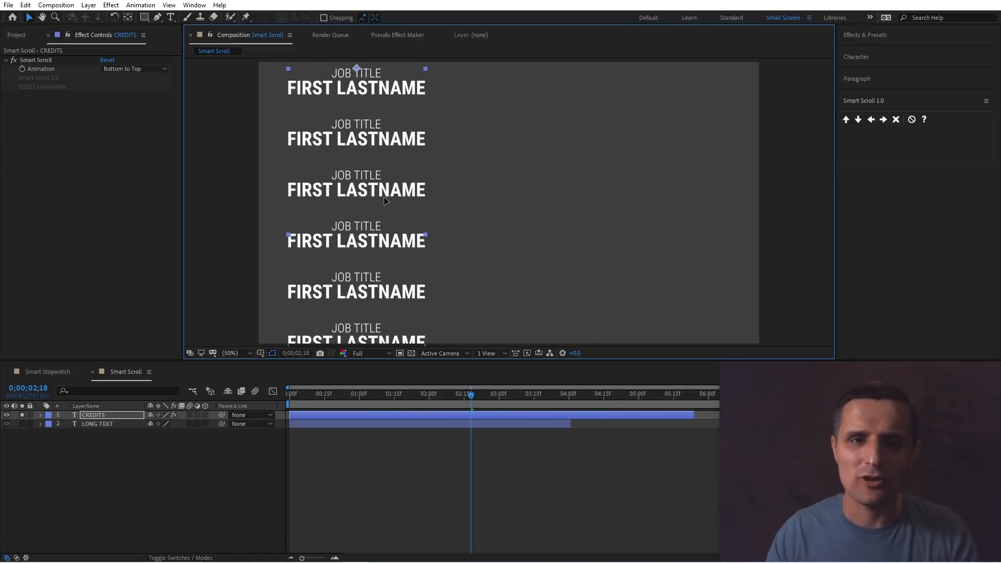
Preview the CREDITS Bottom to Top scroll animation from the start.
key(space)
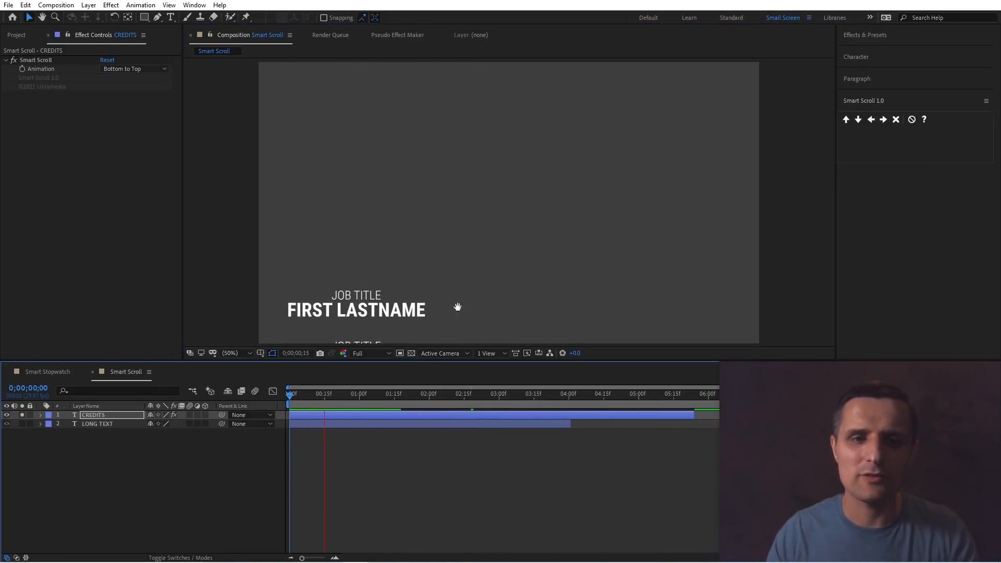
key(space)
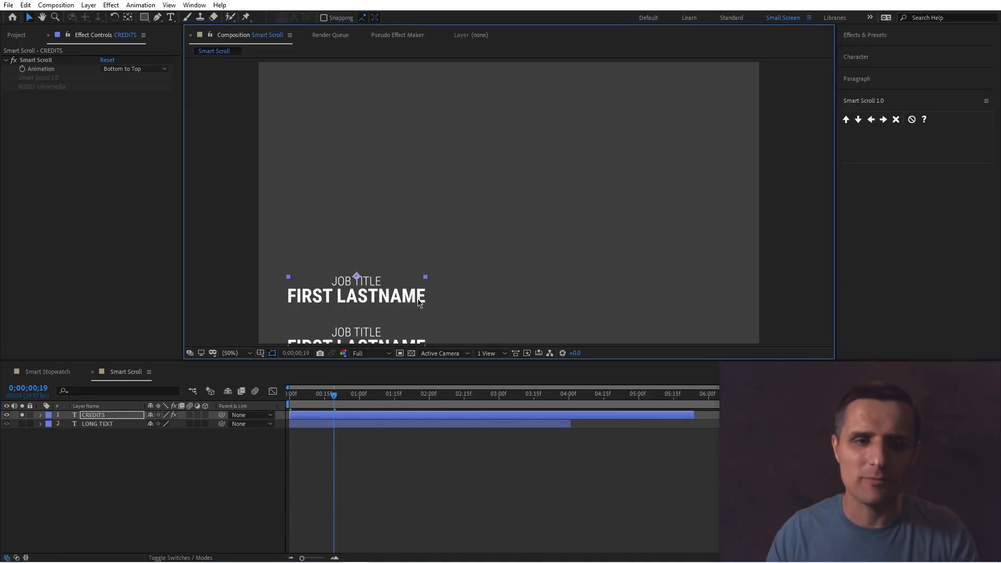
key(space)
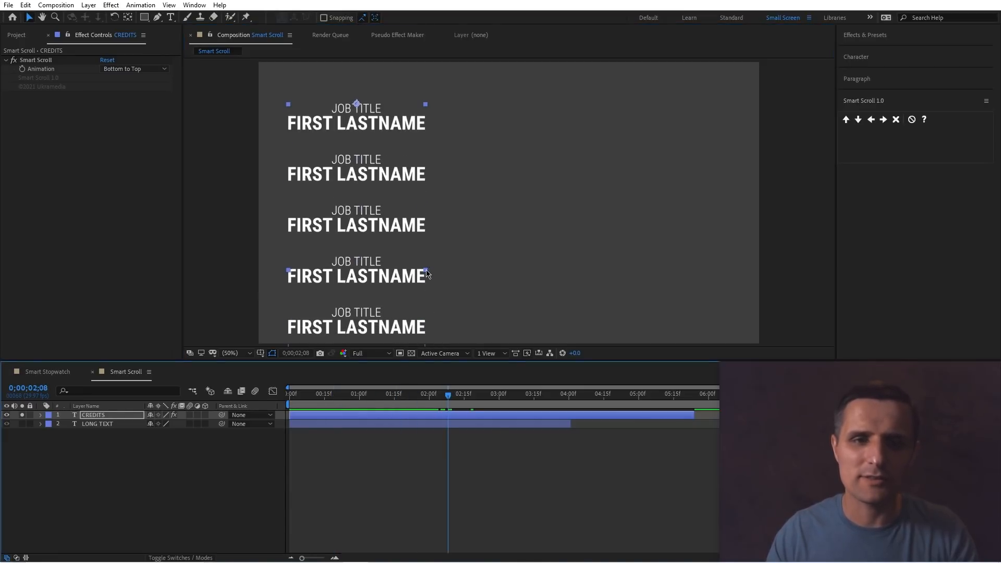
key(space)
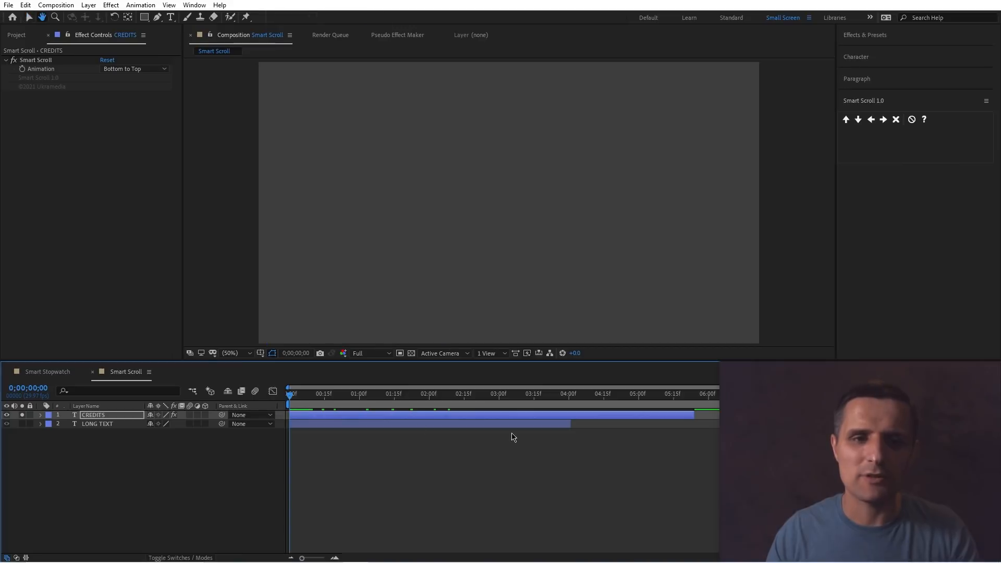
key(space)
key(space)
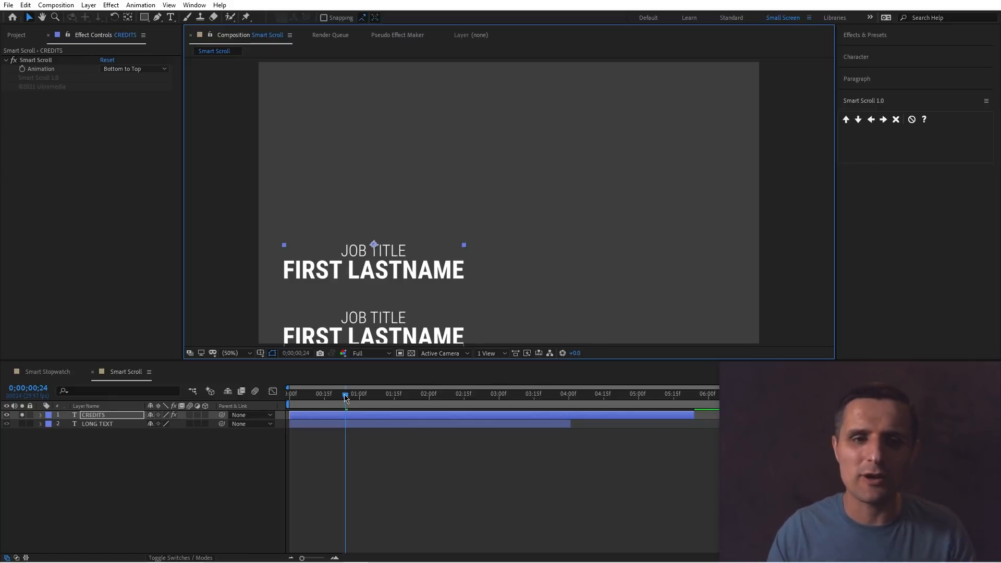
key(Home)
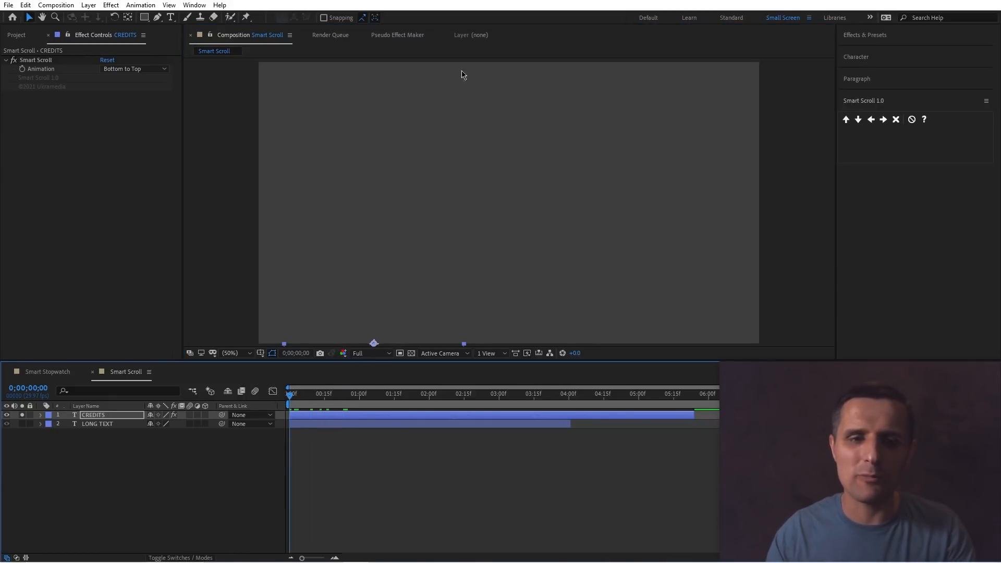
key(space)
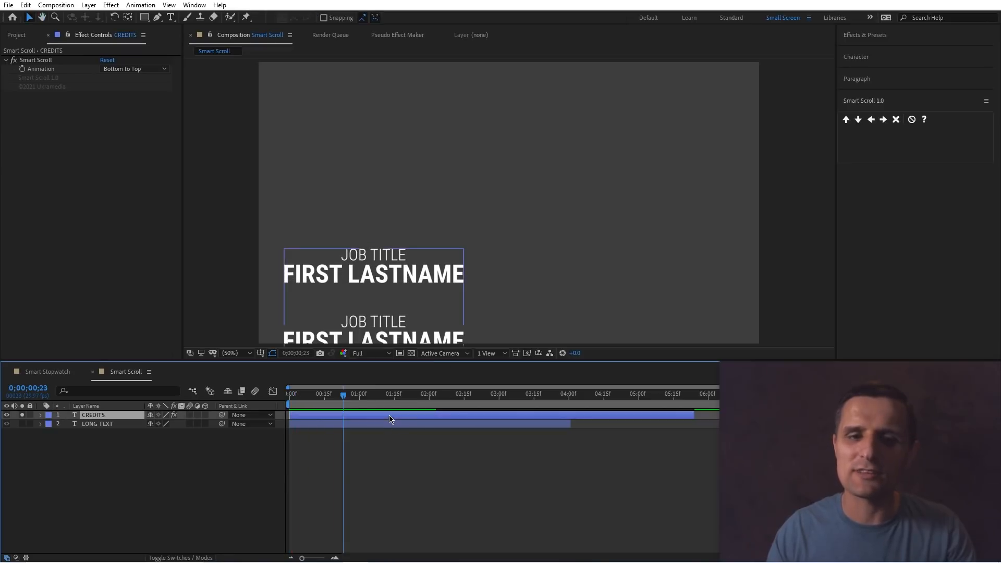
Switch the CREDITS layer to Smart Scroll's Top to Bottom animation and move the text toward the right of the frame.
click(858, 119)
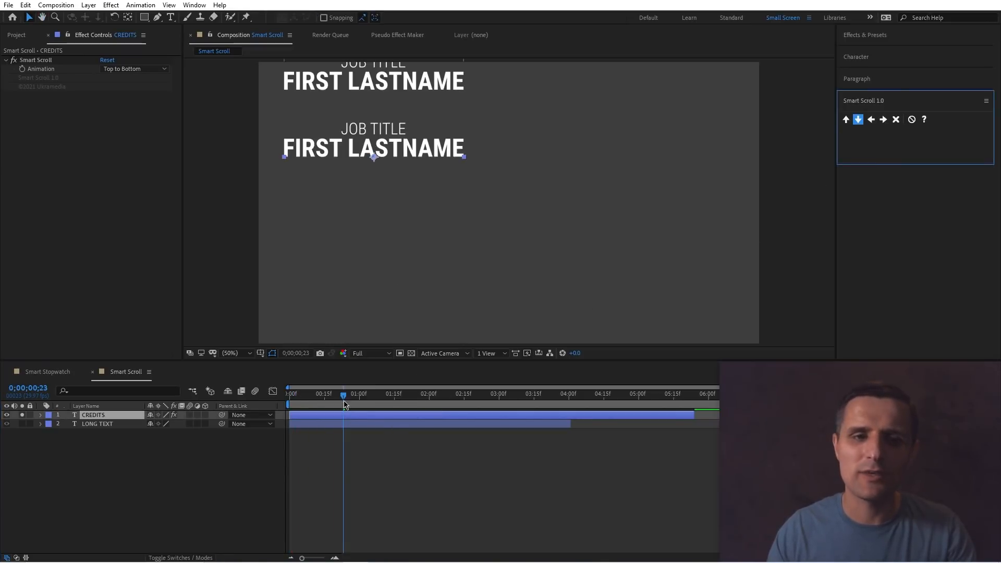
key(space)
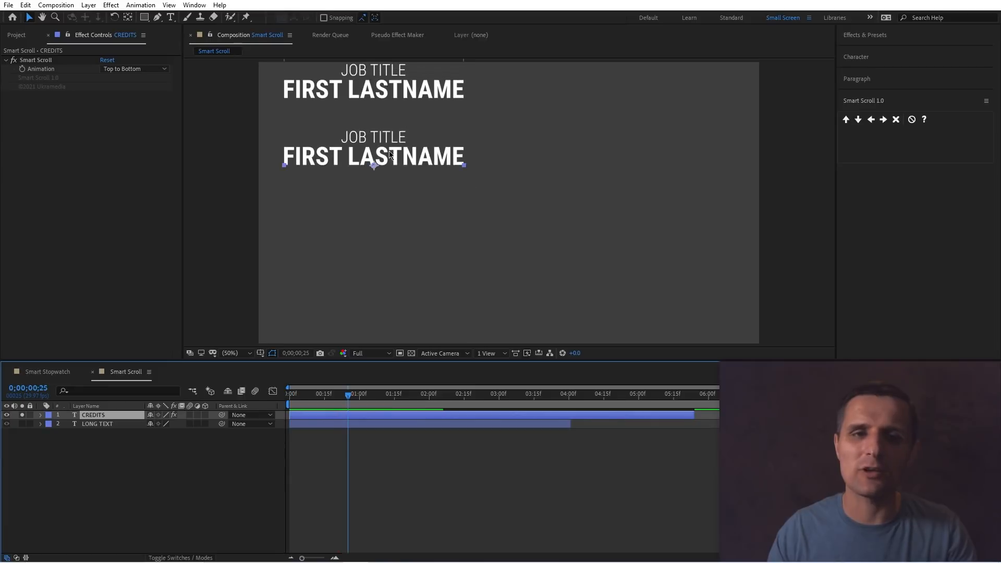
drag(390, 155, 602, 158)
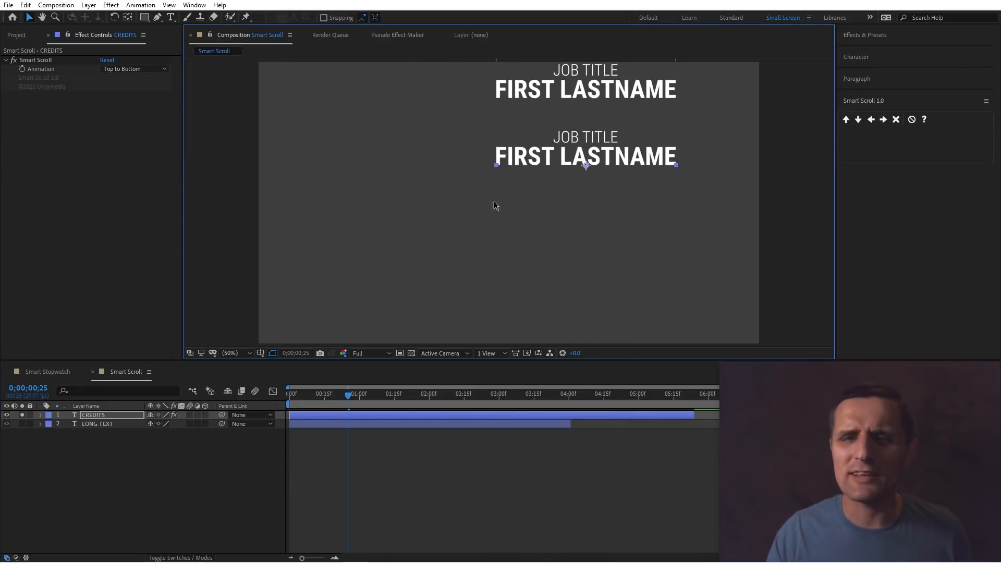
Solo the LONG TEXT layer, select it, and apply Smart Scroll's Right to Left animation.
alt+click(22, 423)
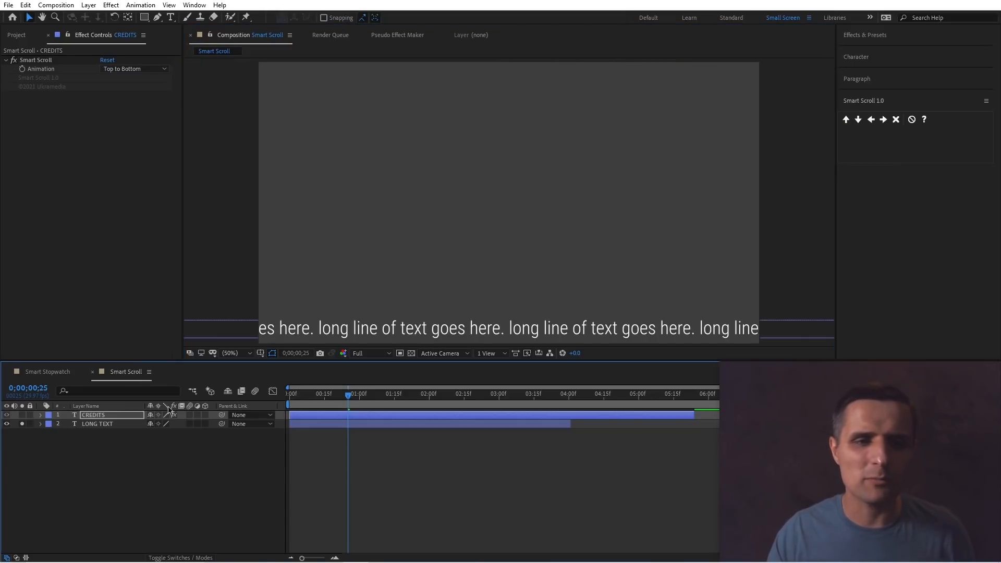
click(497, 336)
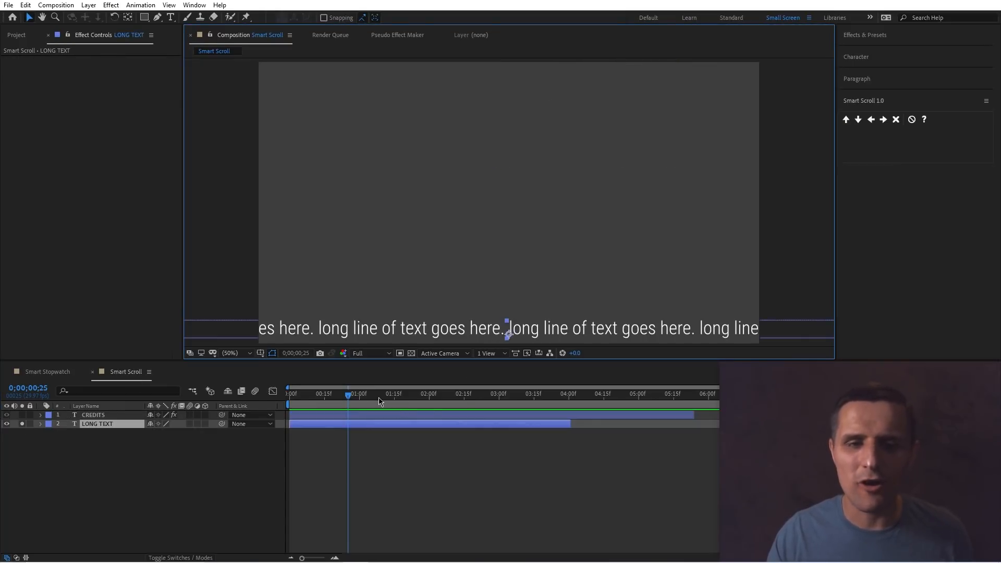
drag(364, 398, 320, 400)
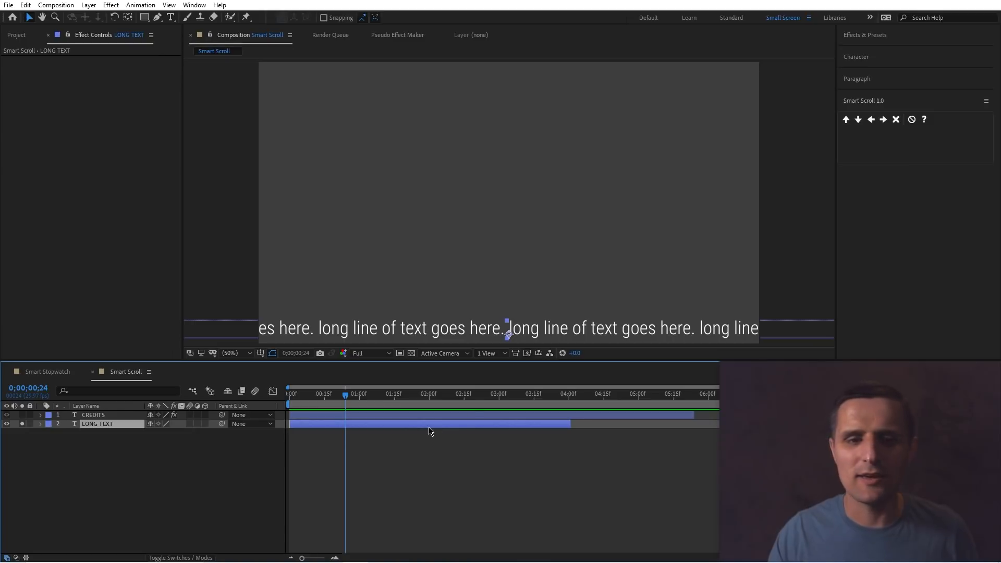
click(871, 120)
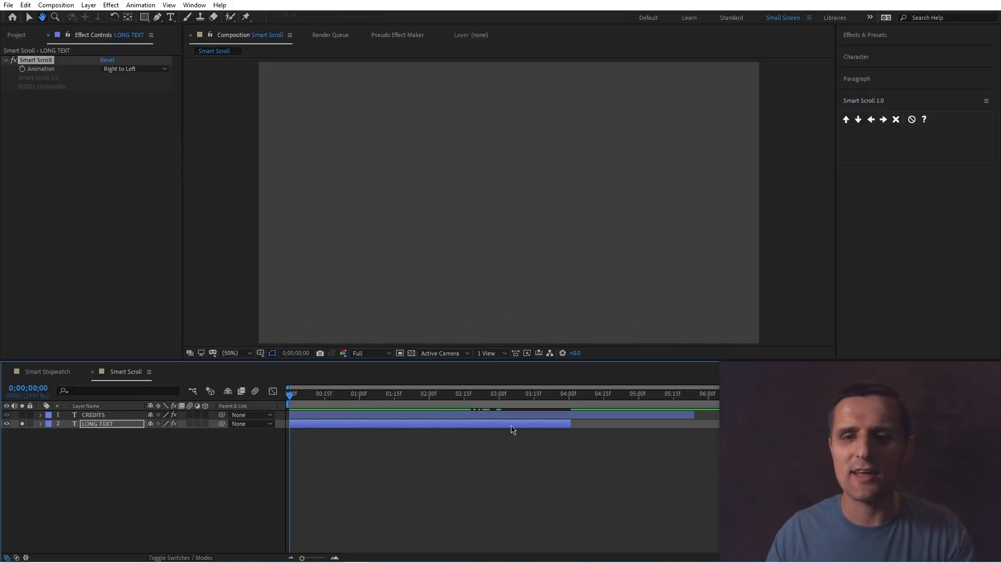
Preview and scrub through the LONG TEXT Right to Left scroll.
key(space)
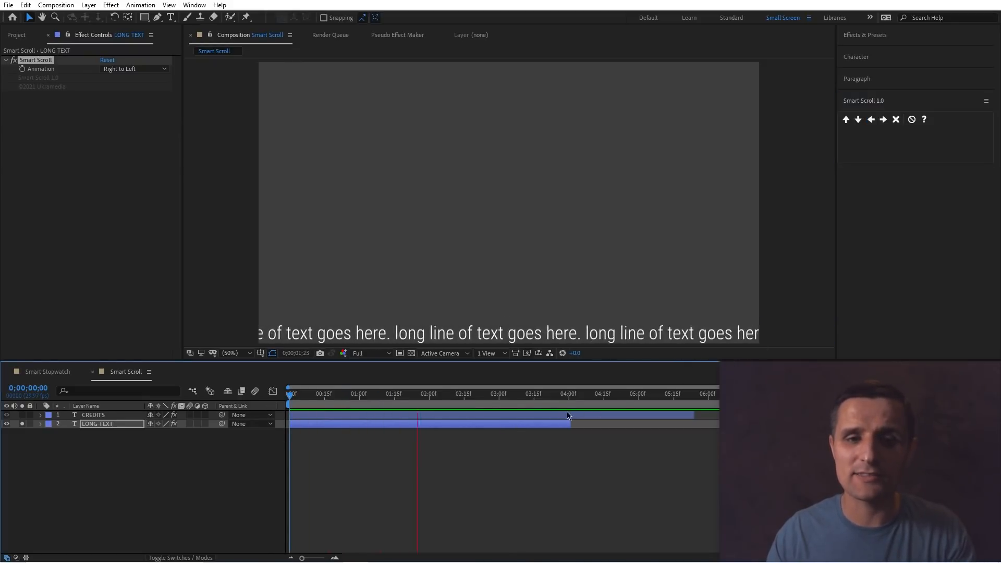
drag(527, 402, 556, 402)
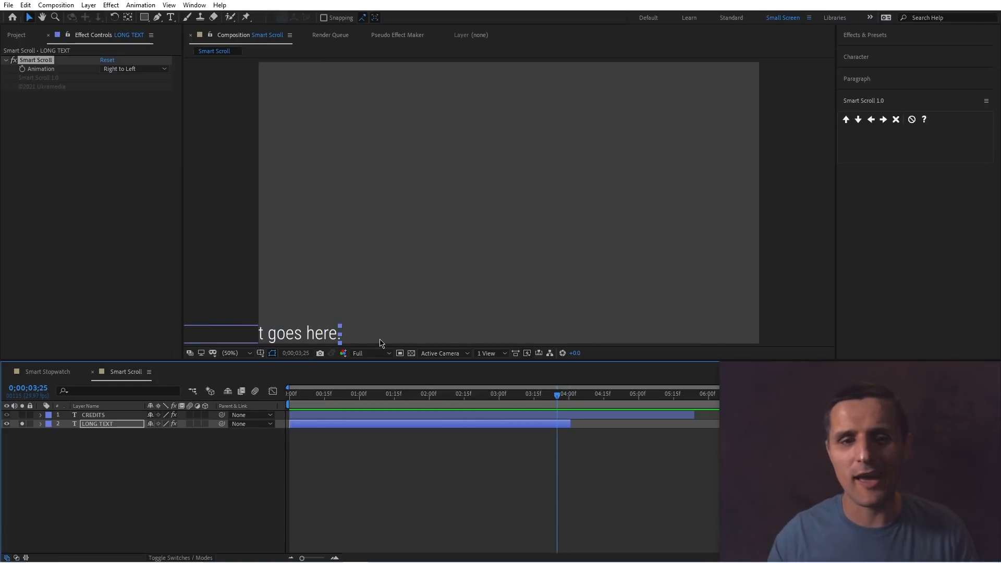
drag(509, 402, 450, 403)
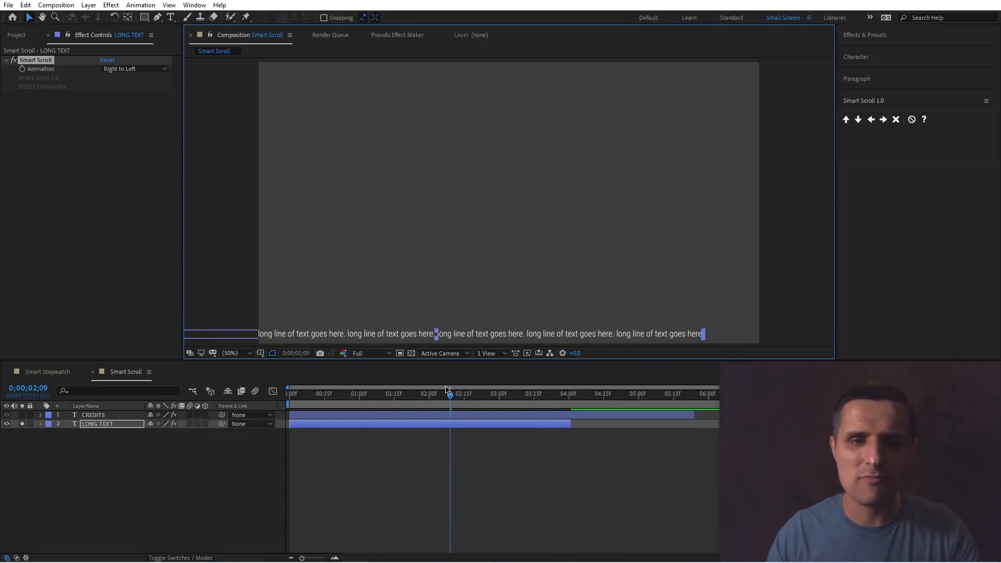
click(304, 395)
drag(287, 405, 459, 406)
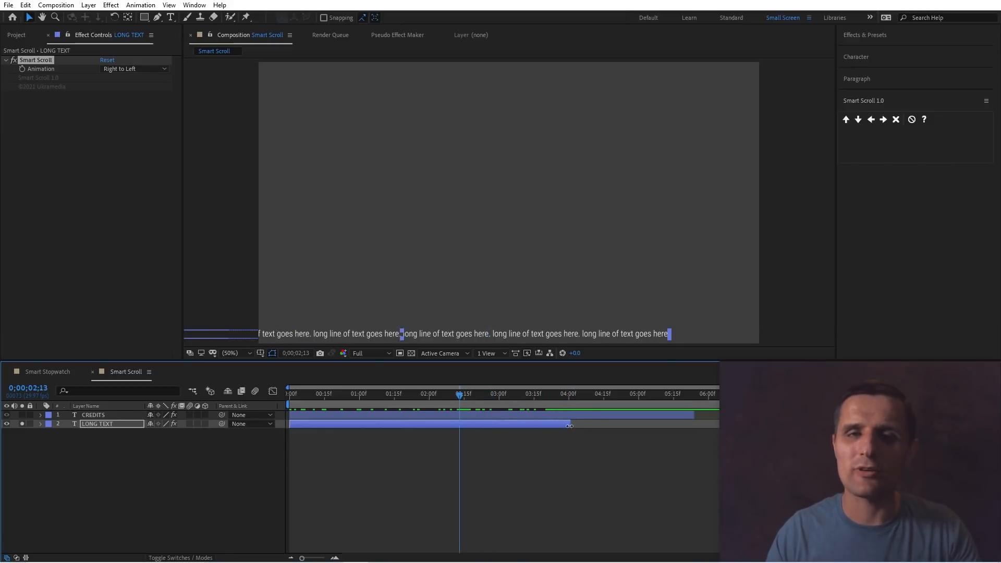
Extend the LONG TEXT layer's out point to about 5;20 and preview the scroll.
drag(569, 425, 687, 425)
mouse_move(550, 406)
mouse_down()
mouse_move(372, 395)
mouse_move(547, 406)
mouse_up()
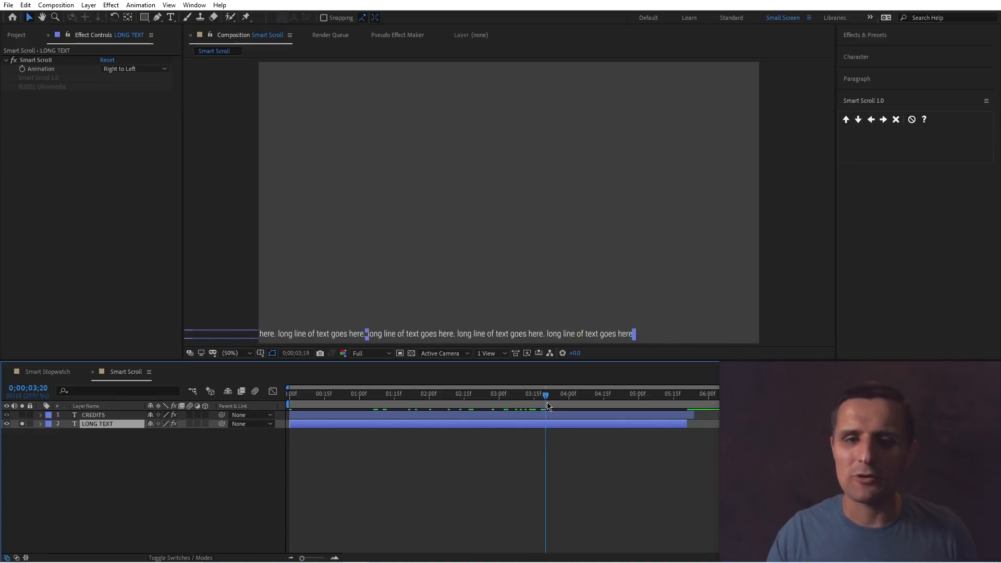
key(space)
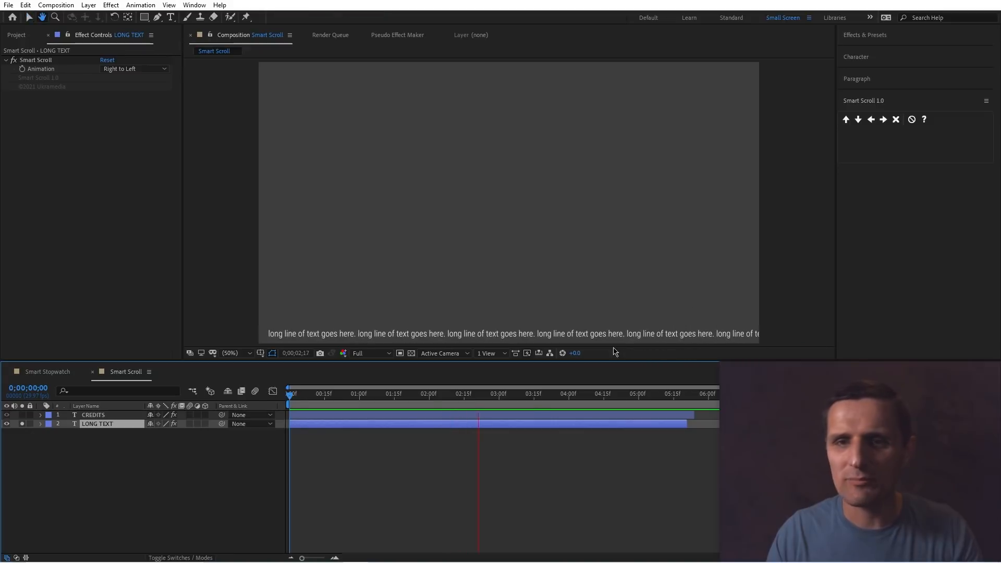
key(space)
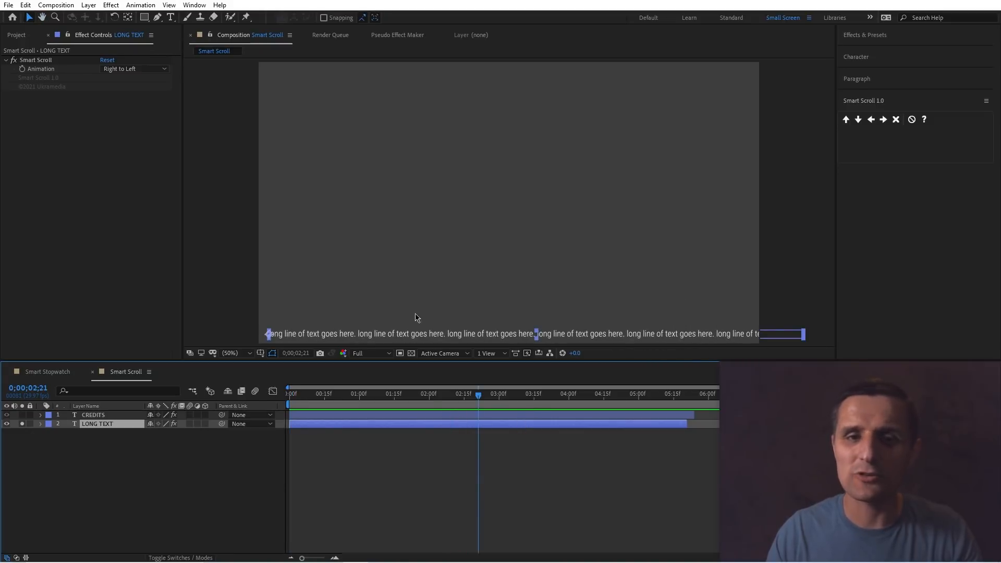
Switch the LONG TEXT layer to Smart Scroll's Left to Right animation and preview it from the start.
click(883, 119)
click(490, 395)
key(Home)
key(space)
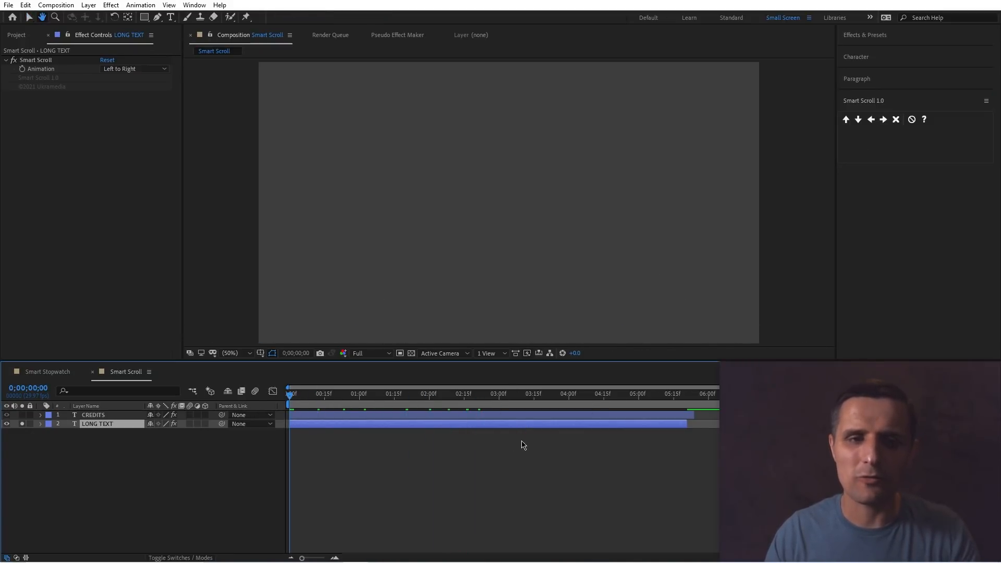
key(space)
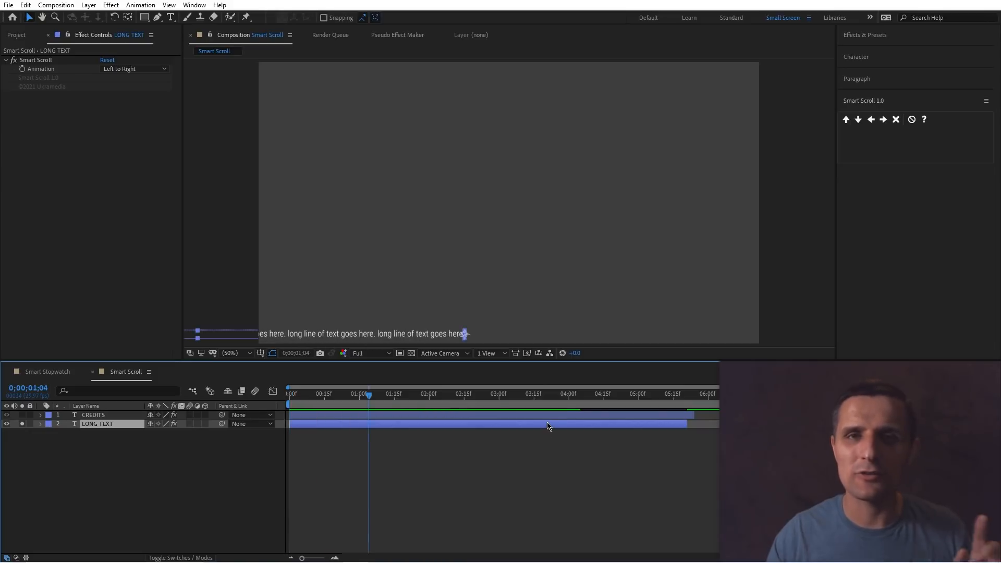
Move the LONG TEXT layer to the top of the frame and preview the scroll from the start.
drag(464, 333, 462, 91)
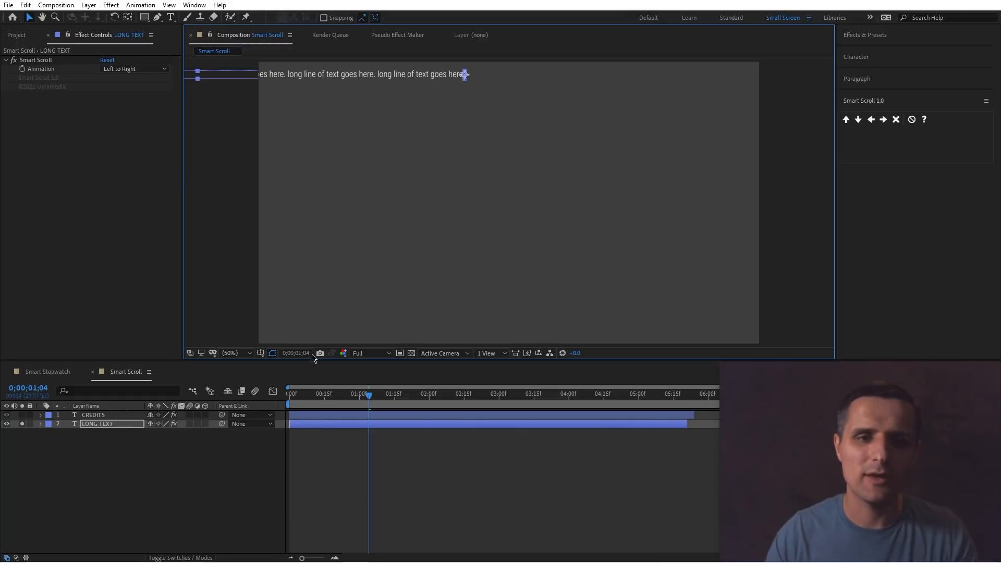
click(512, 449)
key(Home)
key(space)
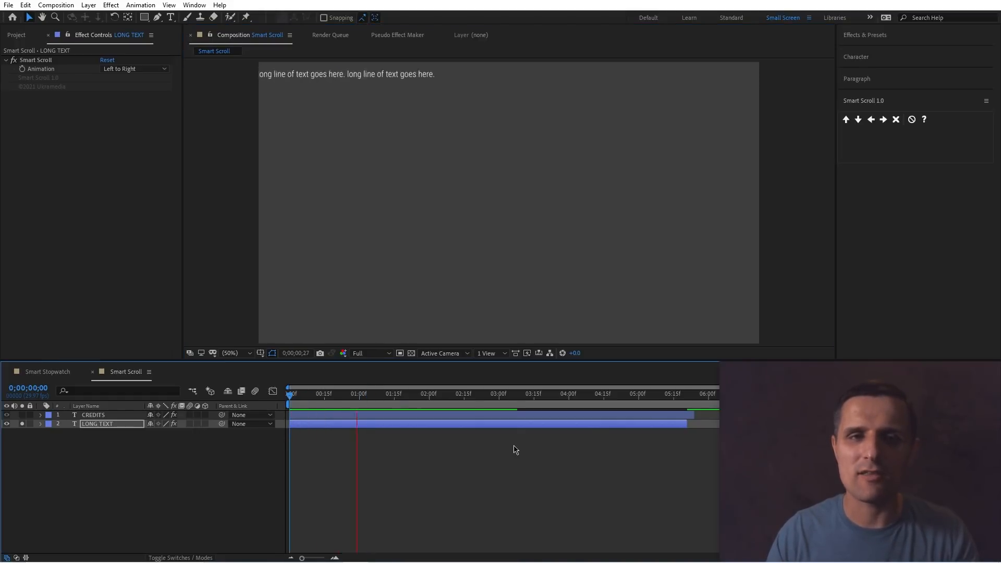
key(space)
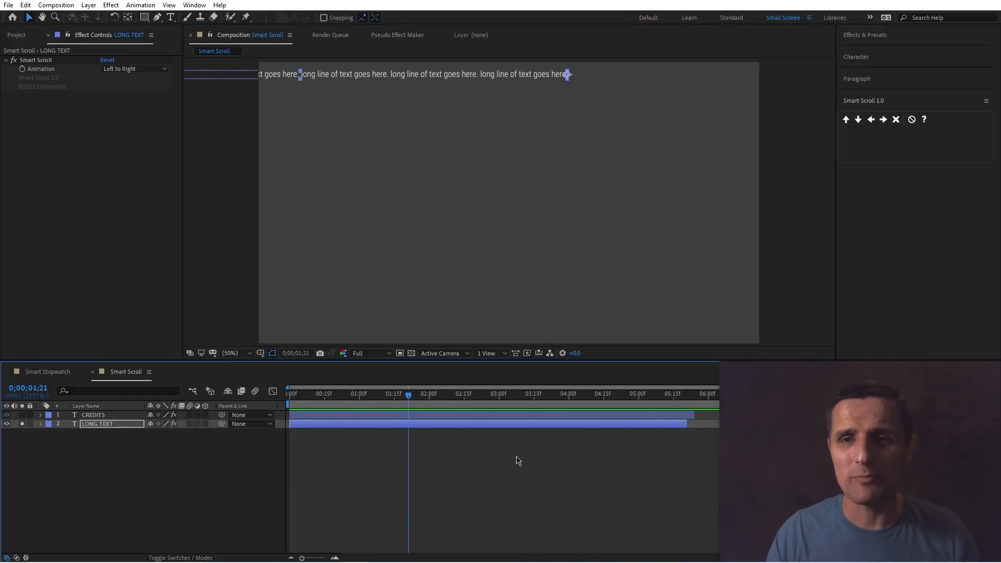
Select both CREDITS and LONG TEXT layers and remove Smart Scroll from them, scrubbing to check.
drag(484, 457, 462, 419)
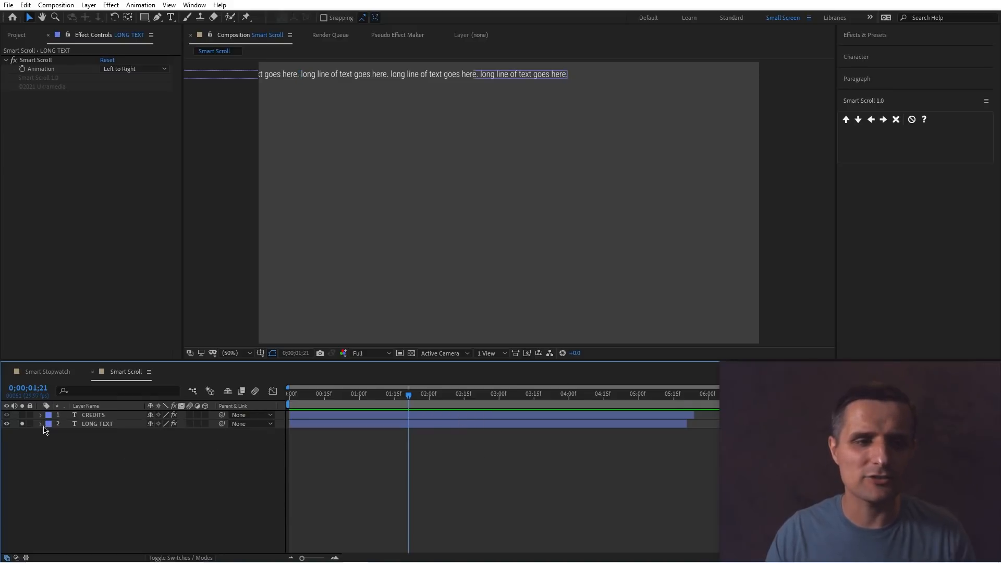
drag(119, 450, 99, 418)
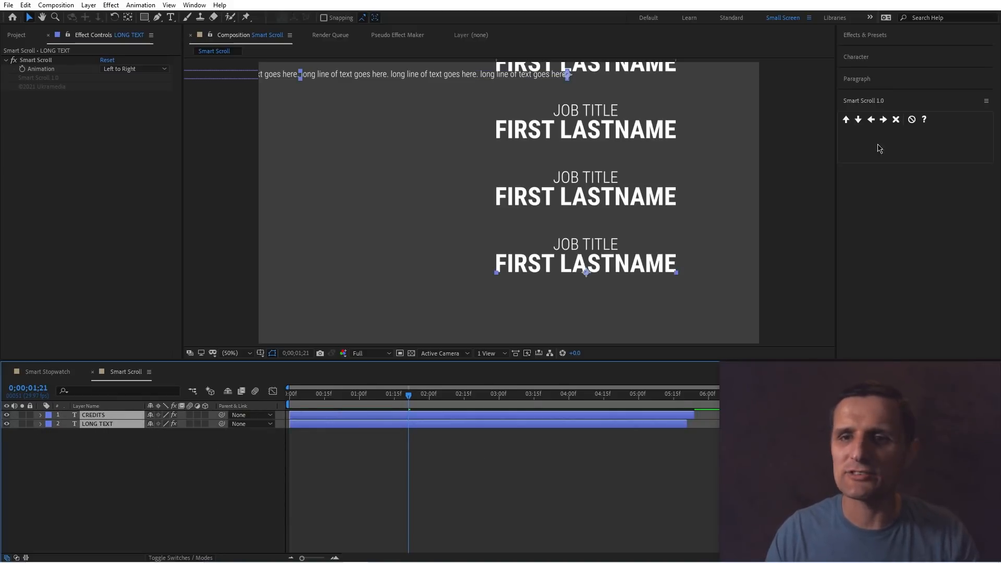
click(911, 120)
drag(403, 395, 424, 405)
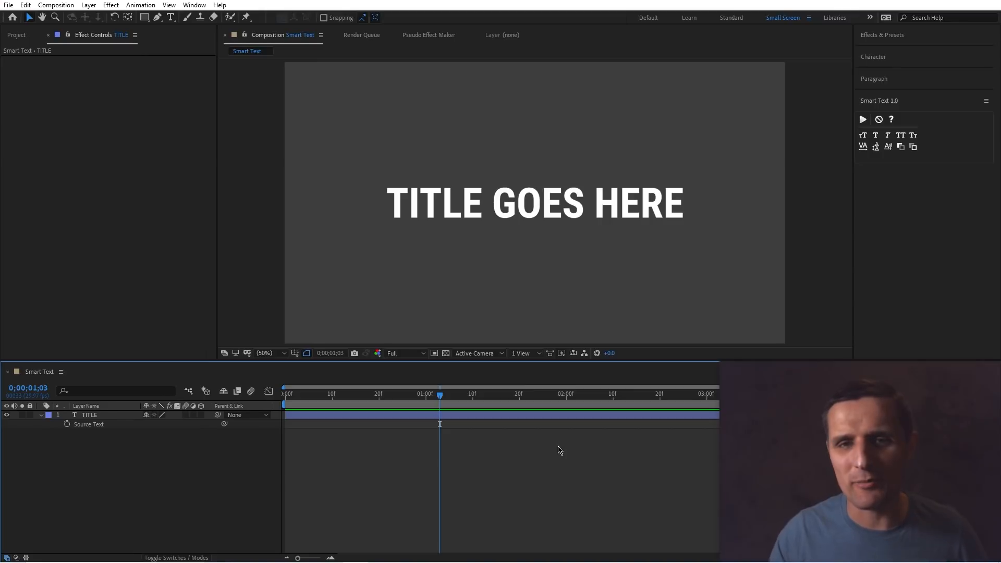
Select the TITLE text layer in the Smart Text composition and set its font size to 190 px.
click(527, 219)
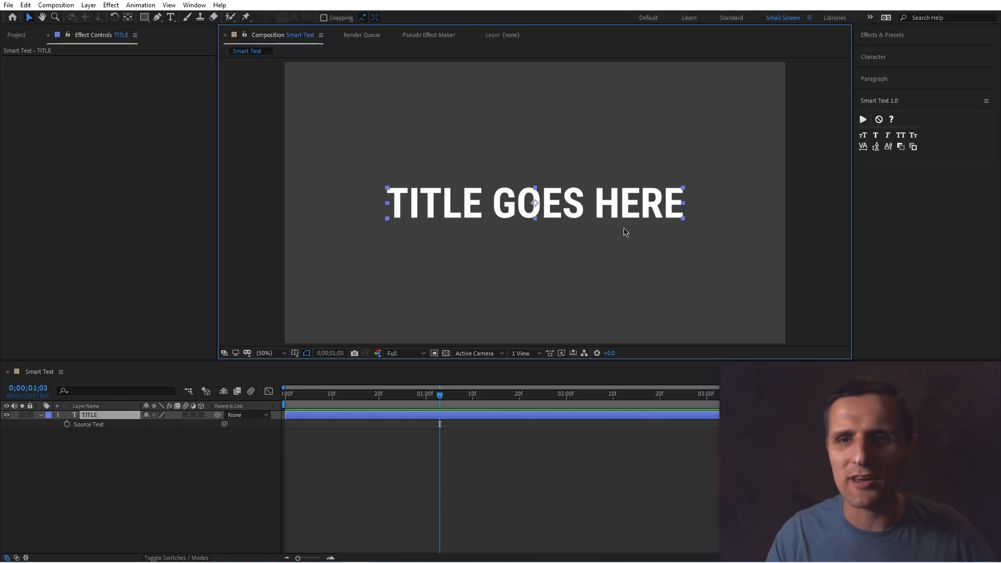
click(873, 57)
click(874, 103)
text(190)
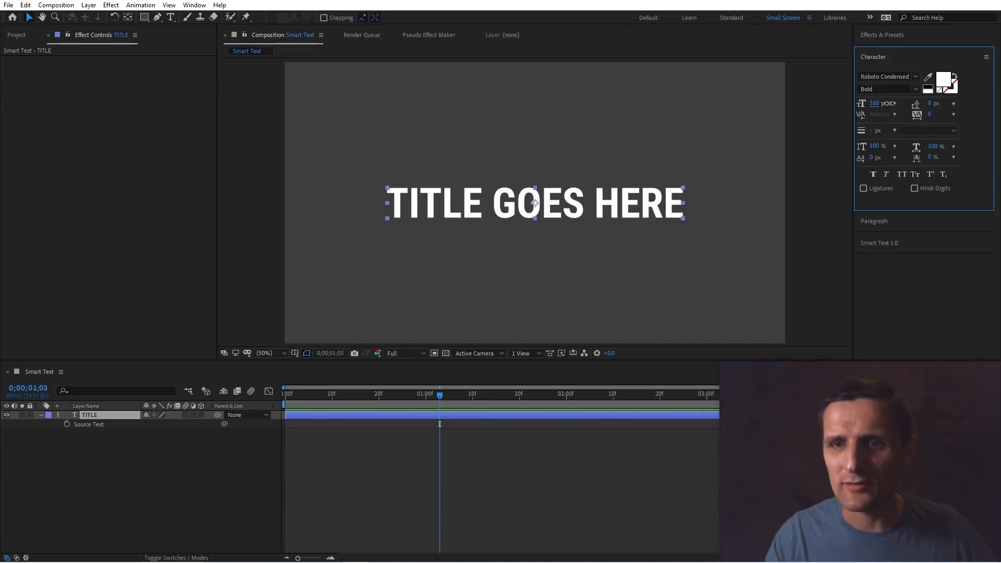
key(Return)
Try increasing the title's tracking and toggling faux bold, then undo those three changes.
drag(930, 114, 947, 114)
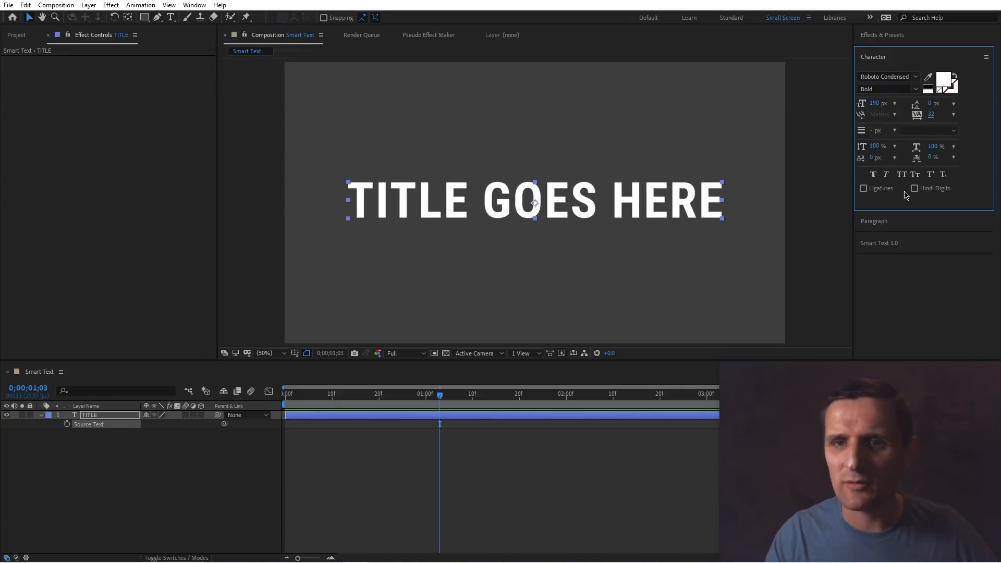
click(874, 176)
click(874, 176)
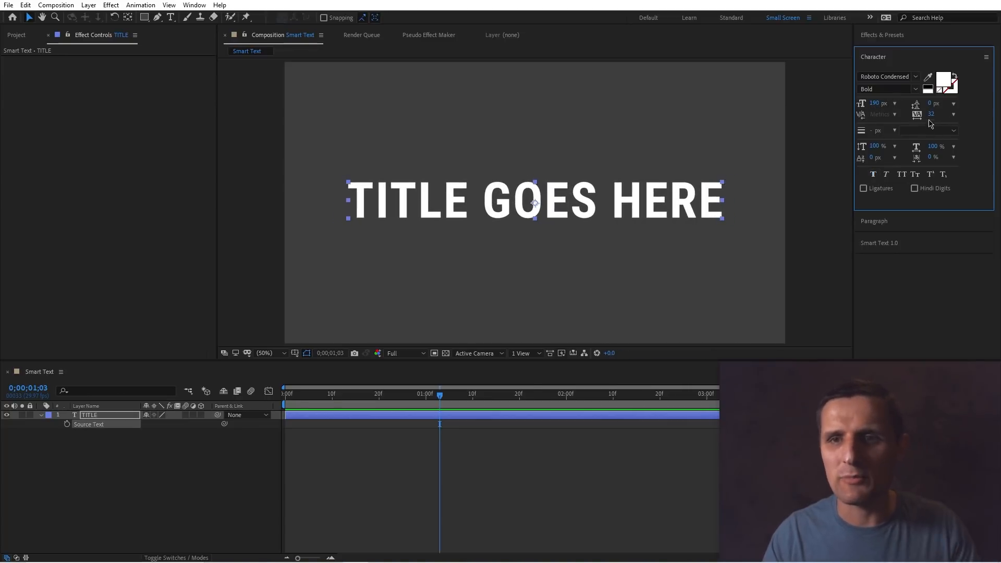
key(ctrl+z)
key(ctrl+z)
key(ctrl+z)
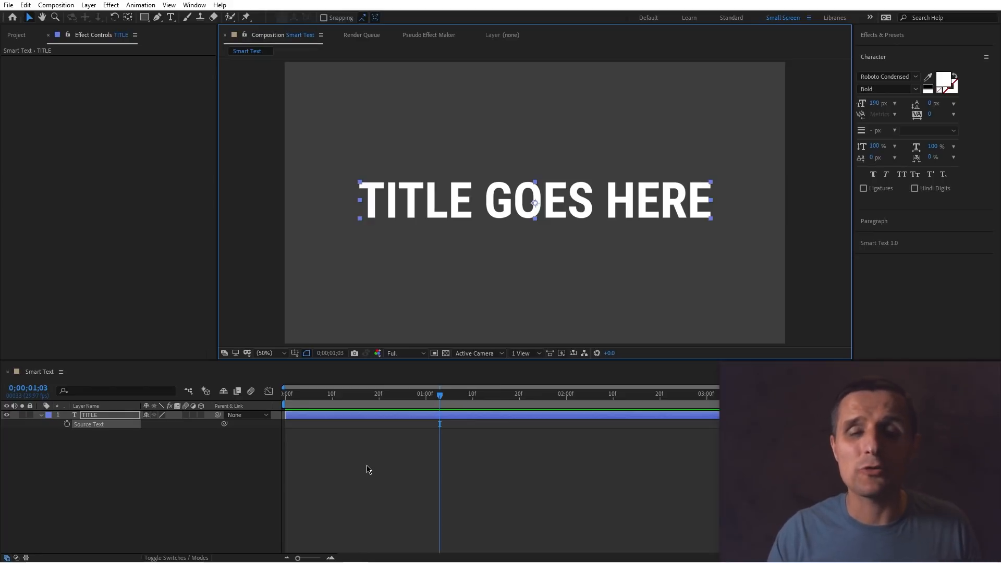
click(359, 417)
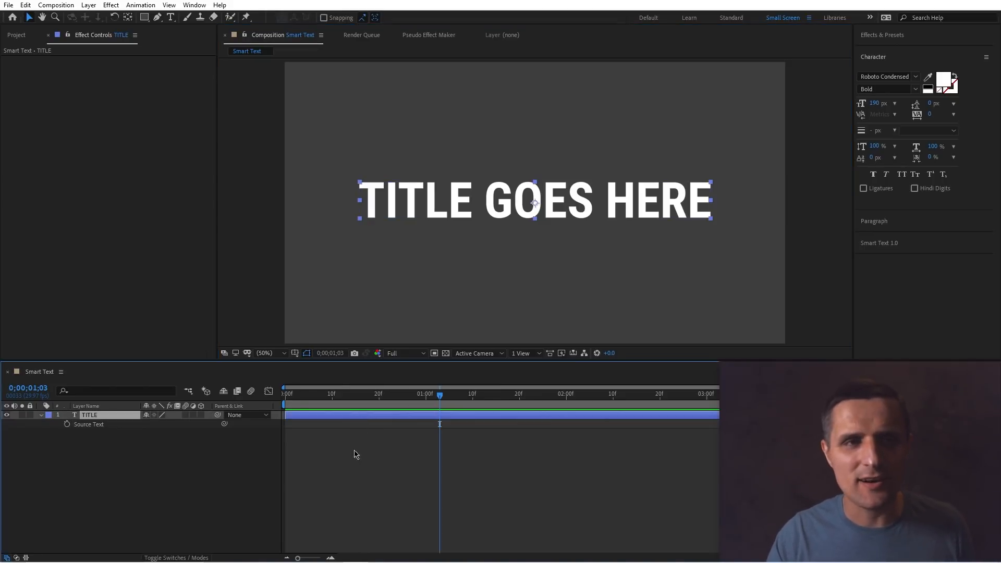
Add a Slider Control to the TITLE layer and rename it Size.
right_click(69, 104)
mouse_move(152, 238)
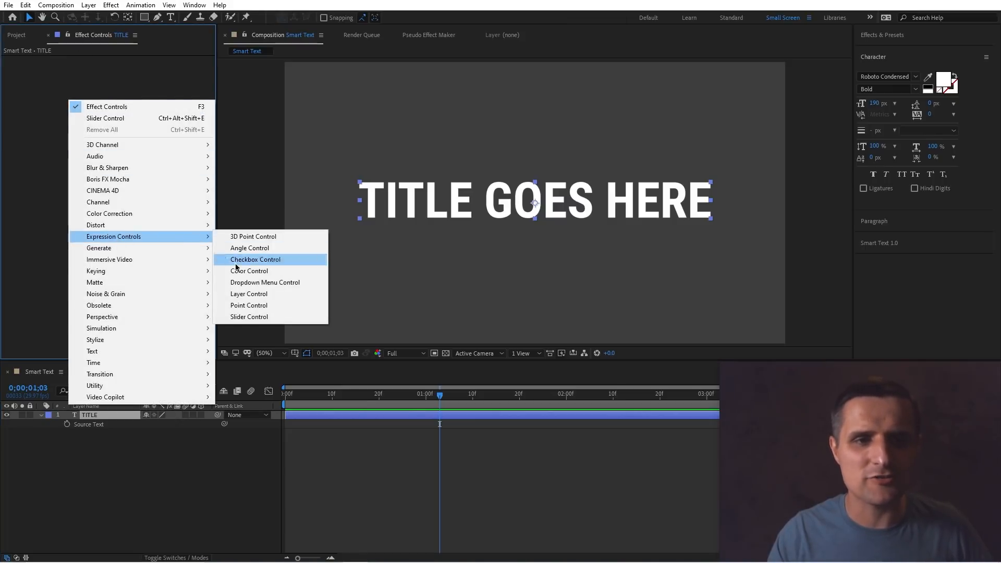
click(242, 317)
key(Return)
text(Size)
key(Return)
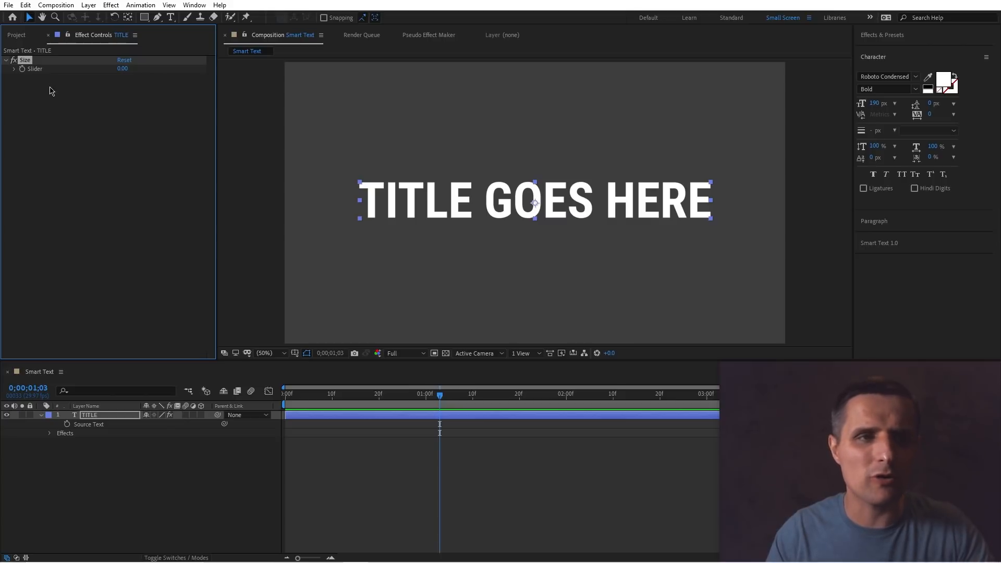
Duplicate the Size slider and rename the copy Spacing.
key(ctrl+d)
key(Return)
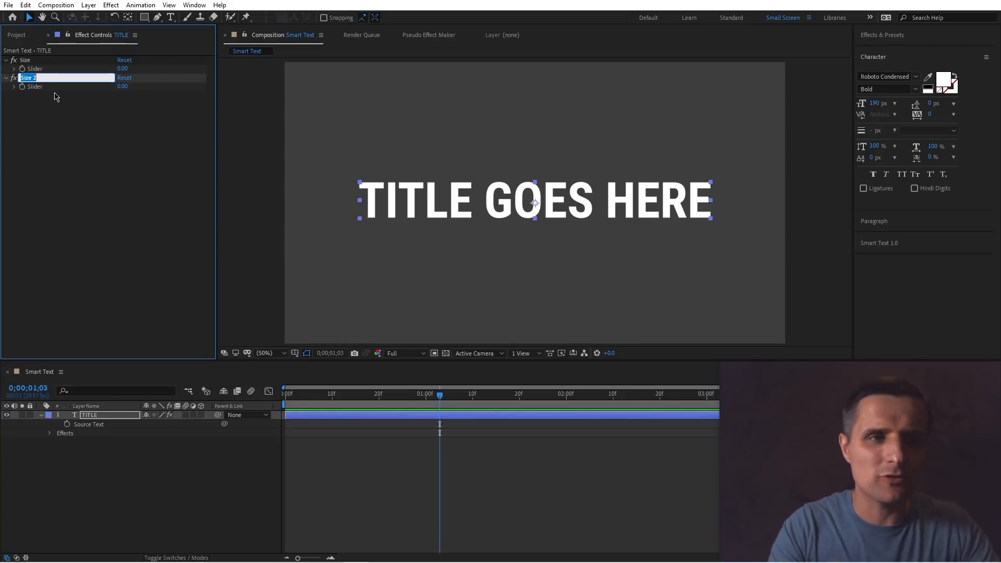
text(Spacing)
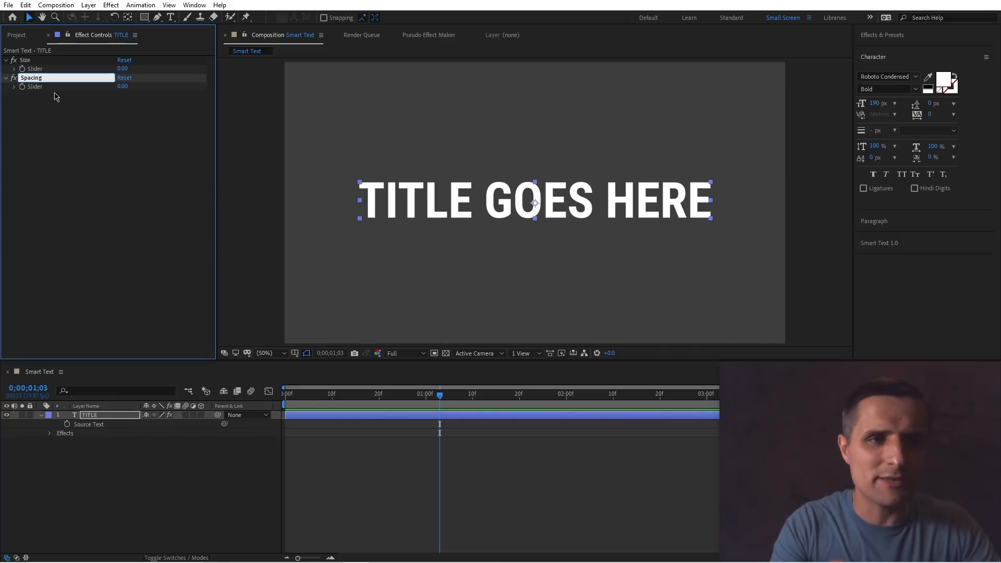
key(Return)
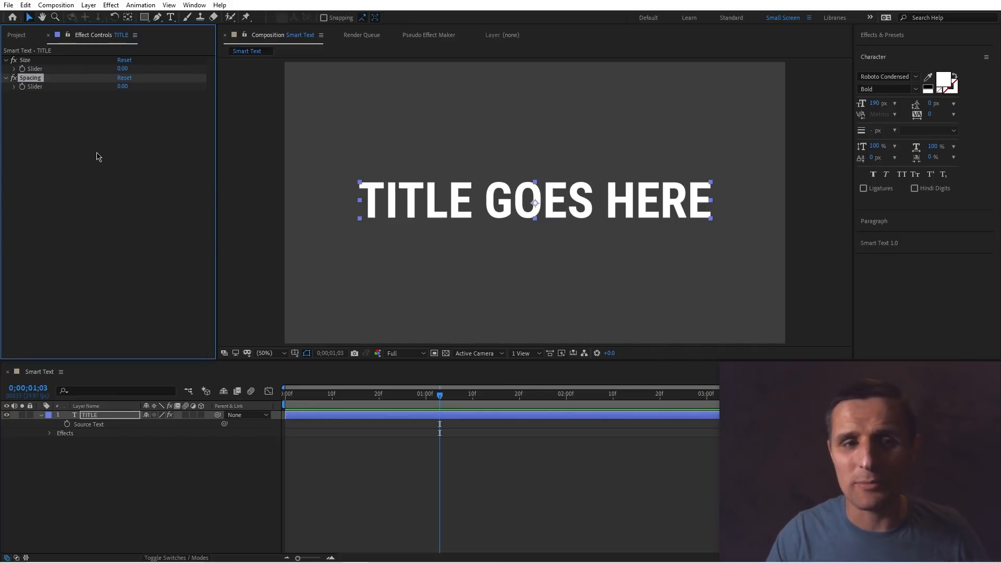
Add a Source Text expression that sets the text style's font size from the Size slider value.
click(90, 416)
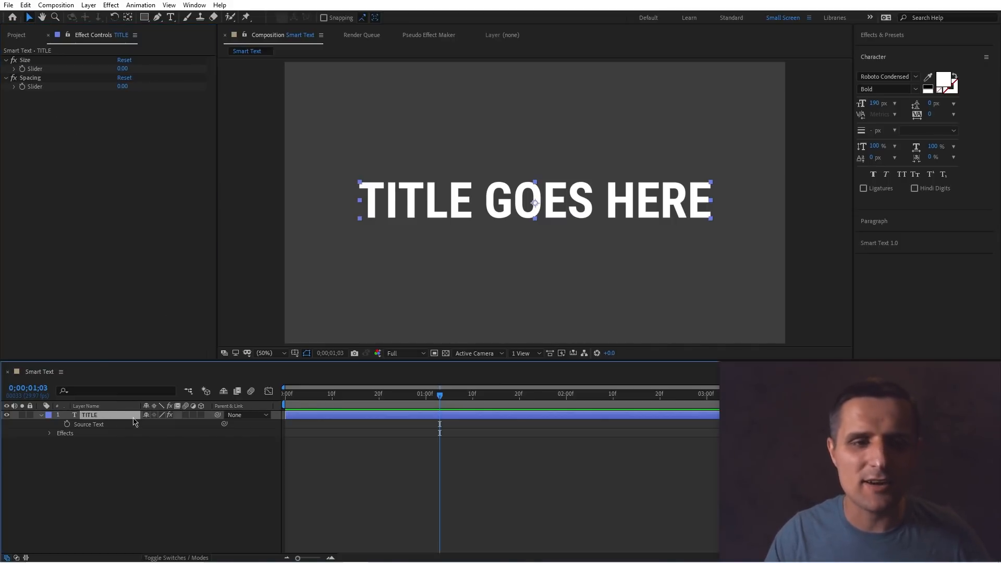
alt+click(68, 425)
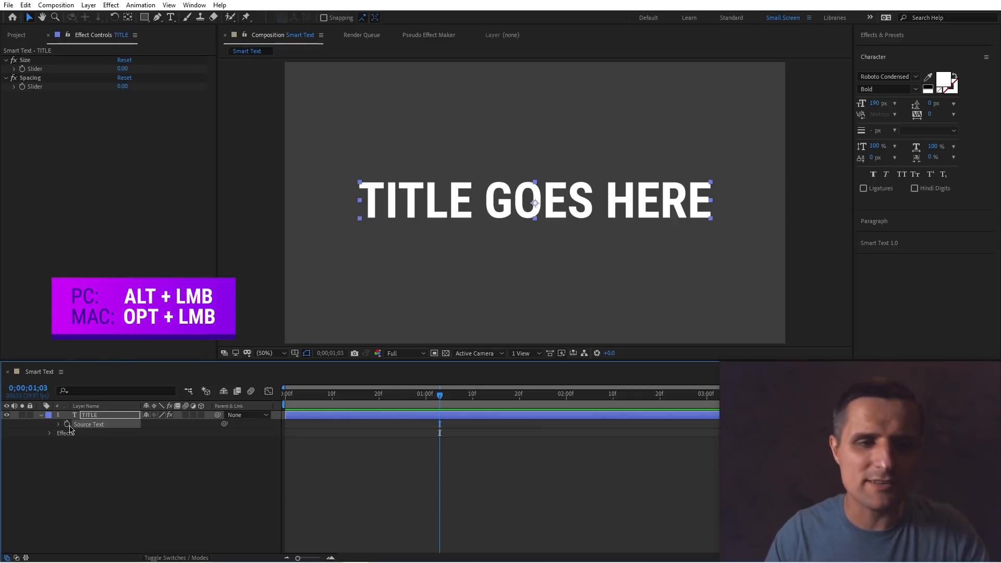
key(Right)
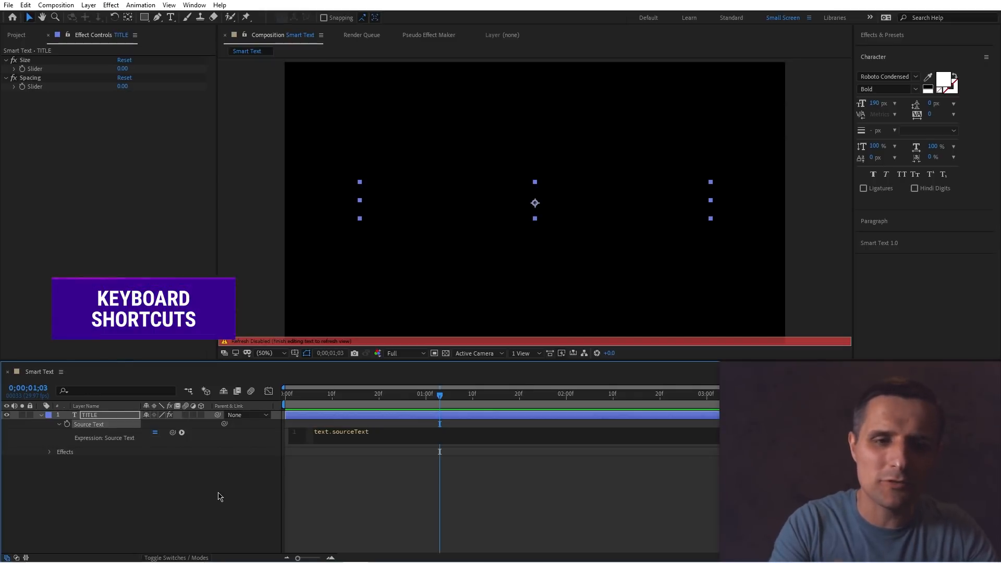
text(.style)
key(Return)
key(Return)
text(.)
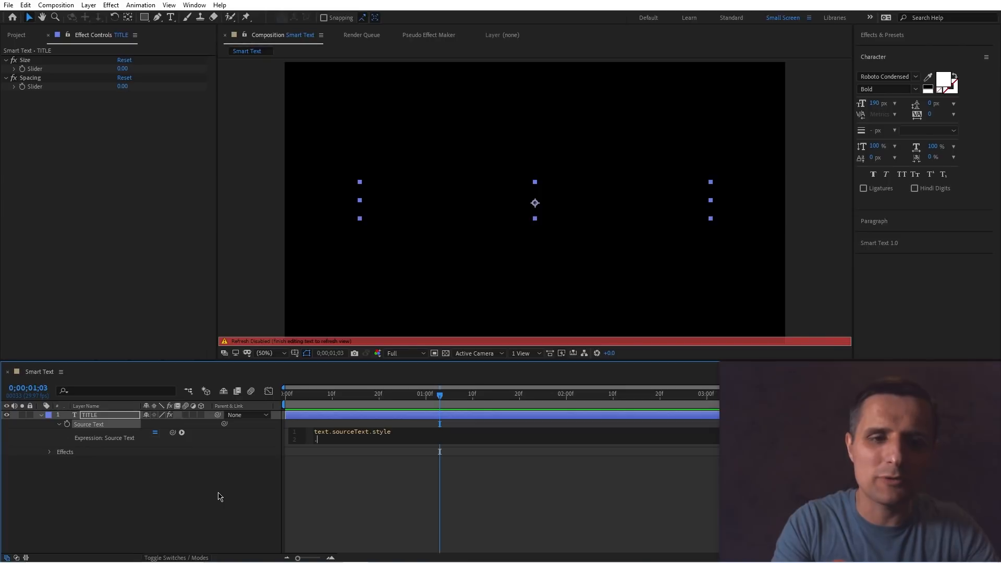
text(setfon)
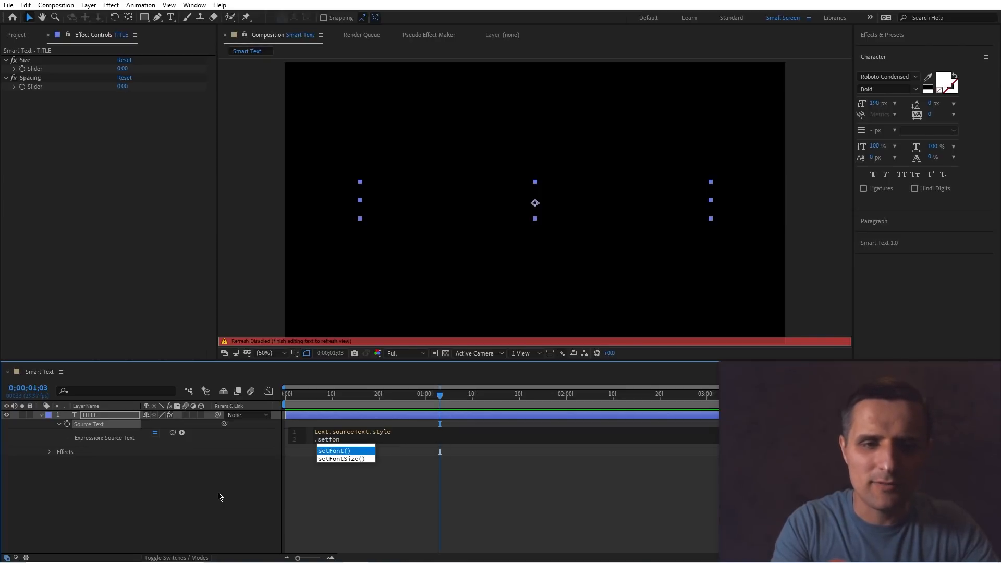
key(Down)
key(Return)
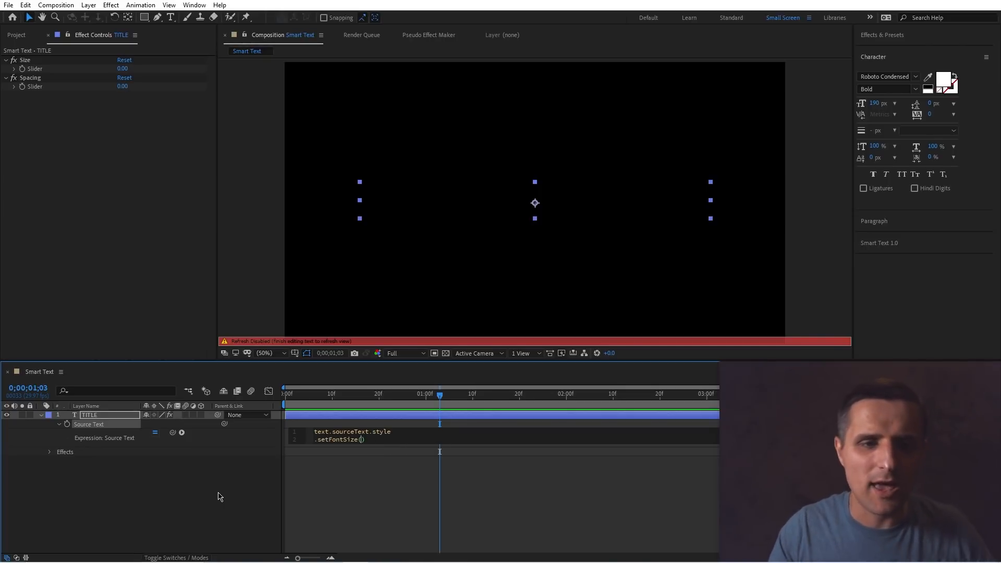
drag(155, 341, 31, 68)
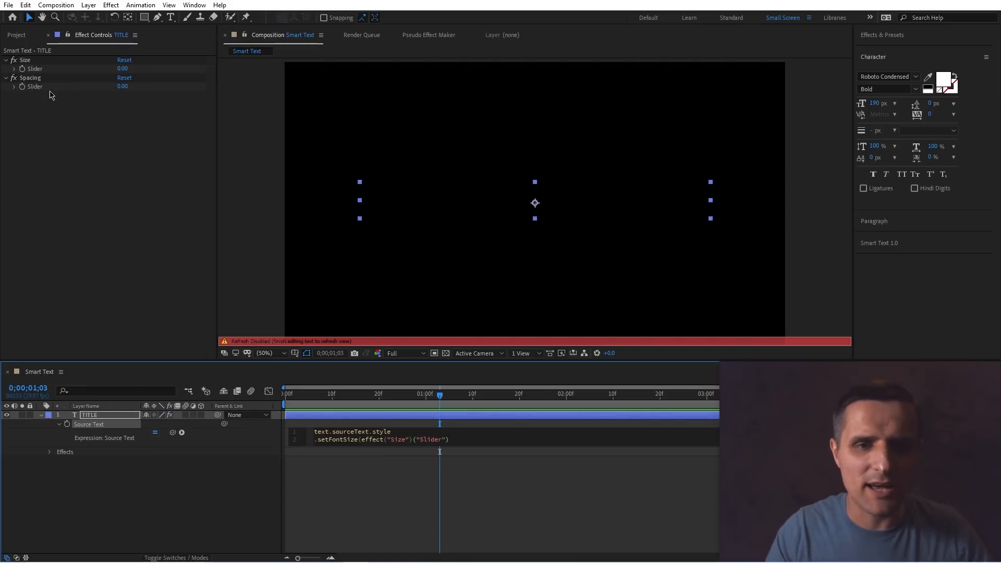
text(.value)
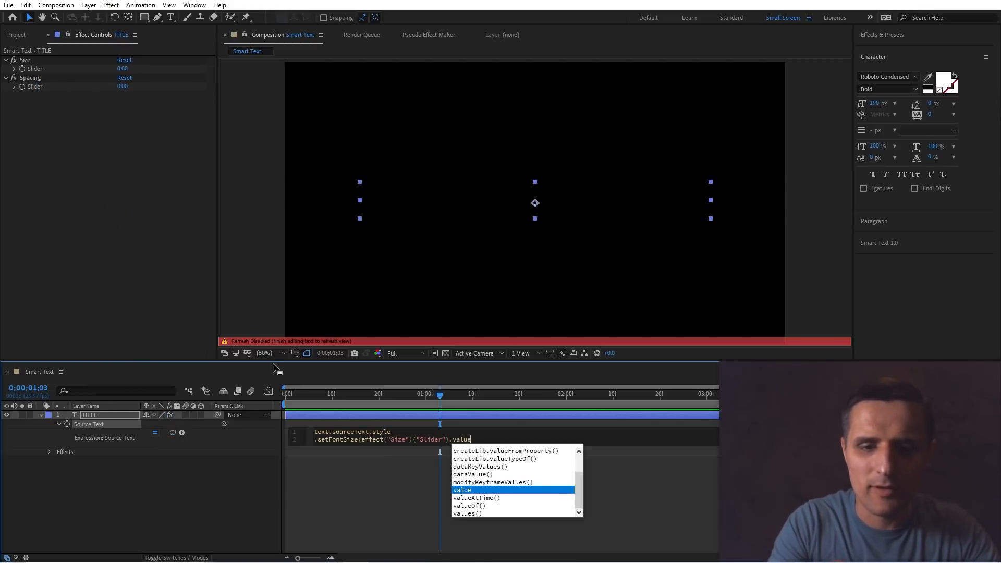
text())
key(Return)
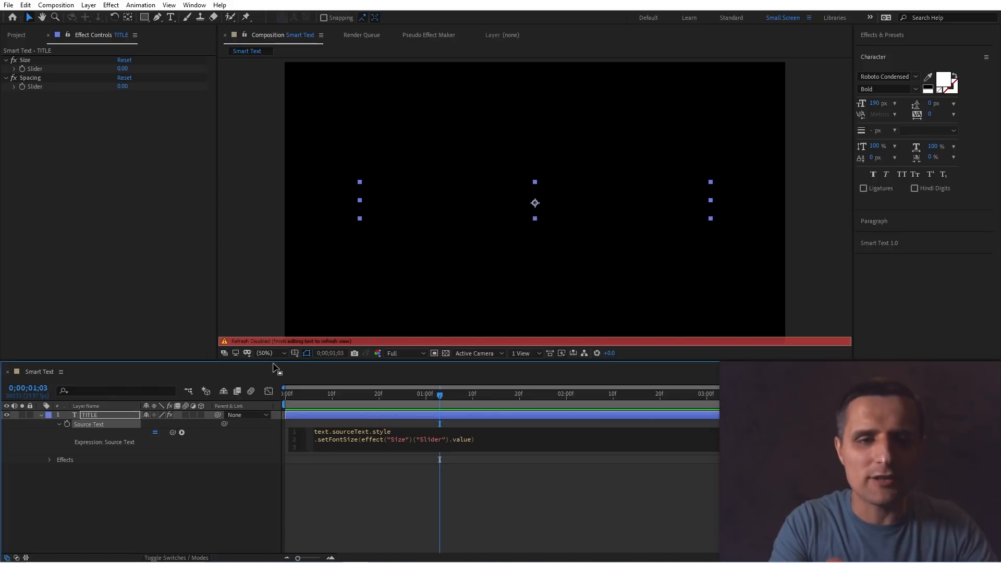
Extend the expression to set tracking from the Spacing slider value and finish editing.
text(.setV)
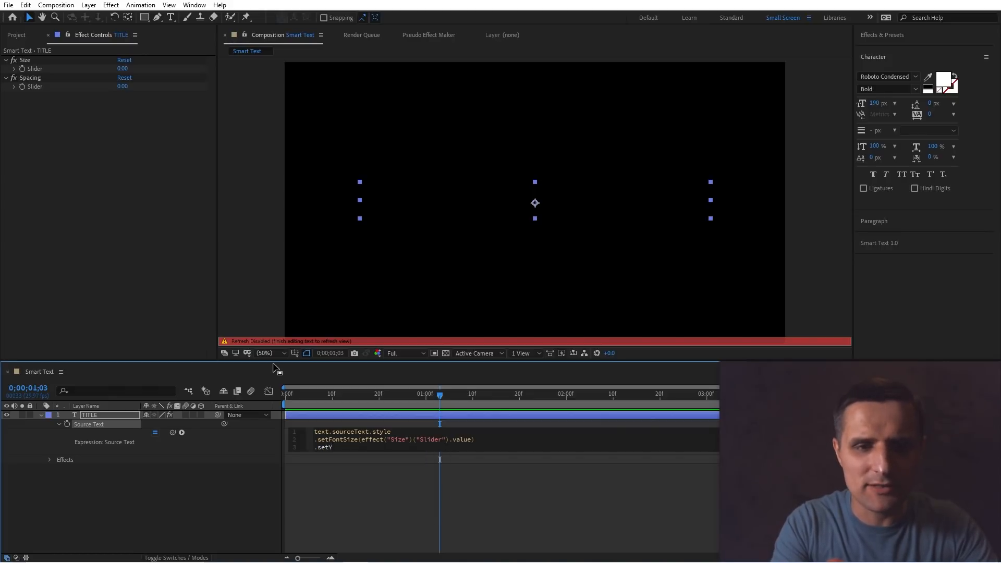
key(BackSpace)
text(Tracking())
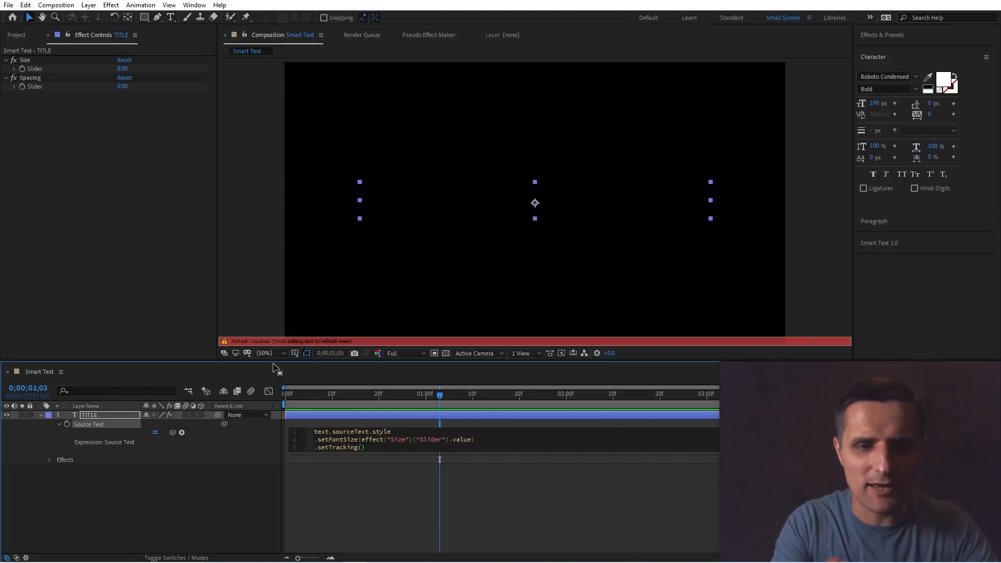
drag(174, 434, 52, 87)
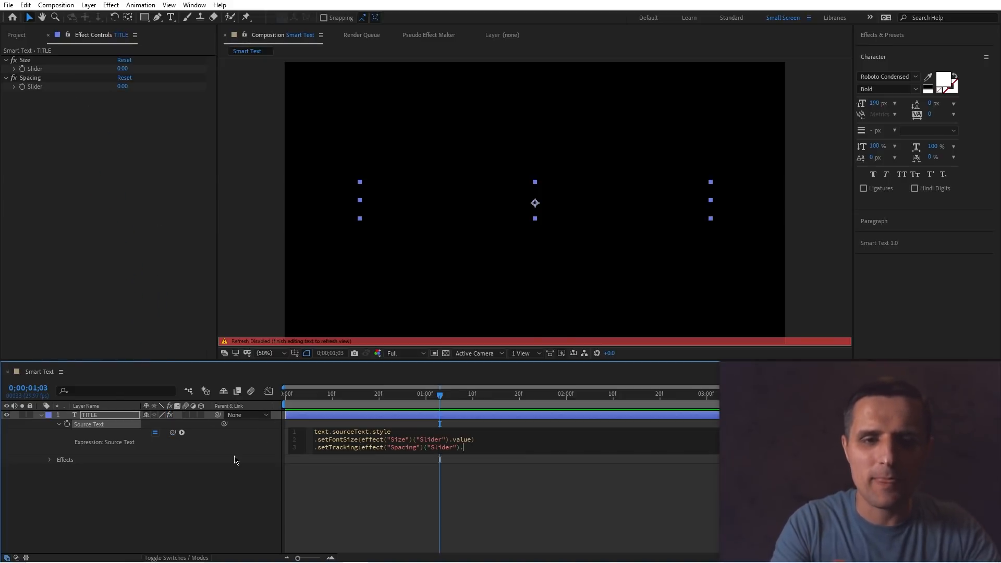
key(BackSpace)
key(BackSpace)
key(BackSpace)
key(BackSpace)
key(BackSpace)
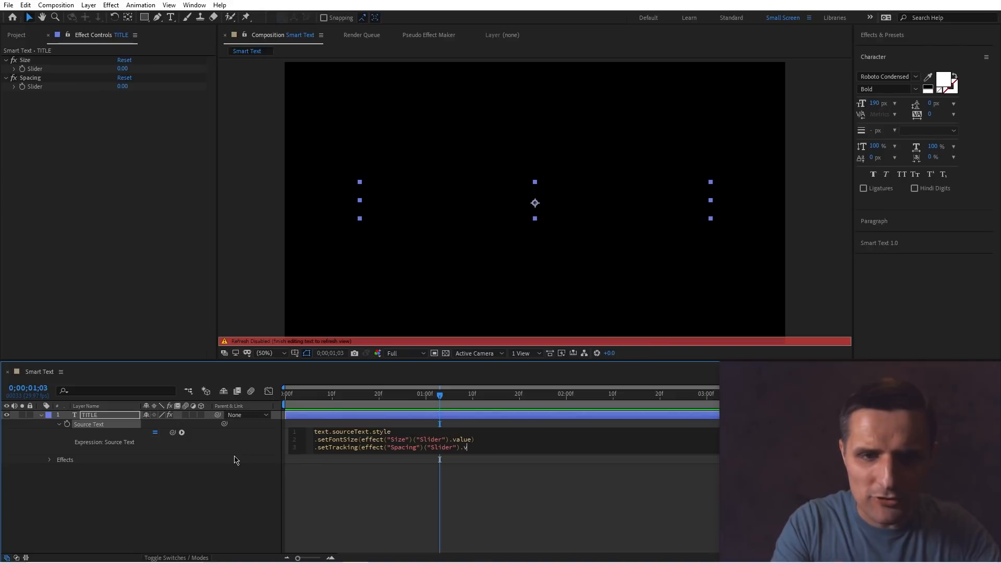
text(value))
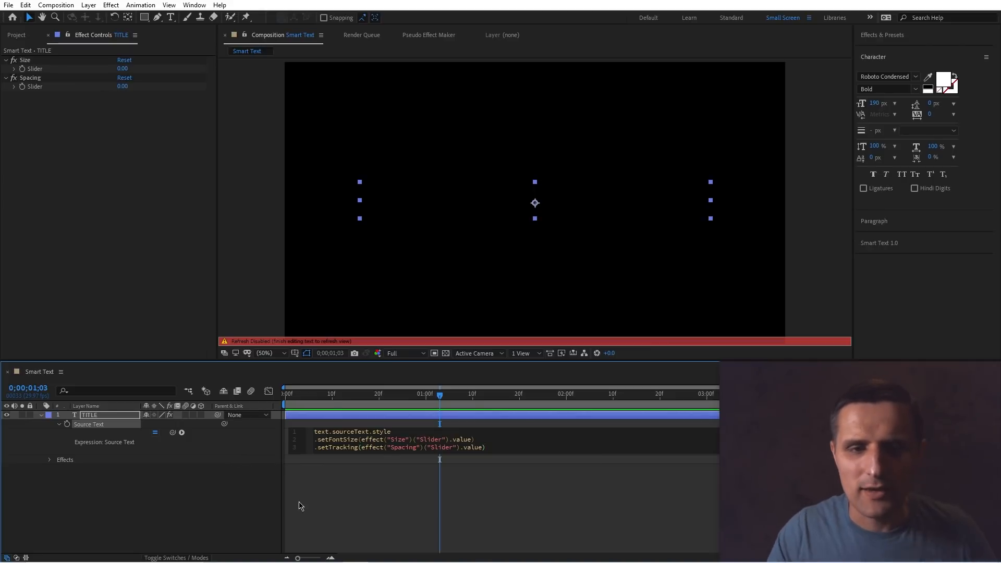
click(344, 504)
Scrub the Size slider to about 162 and the Spacing slider to about 126 to test the expression.
drag(121, 68, 202, 67)
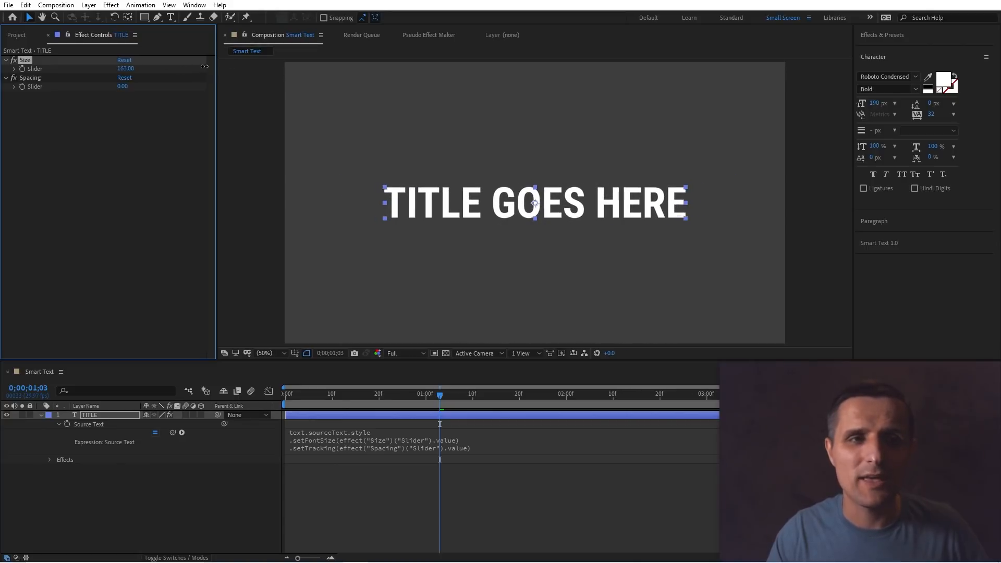
drag(123, 86, 189, 86)
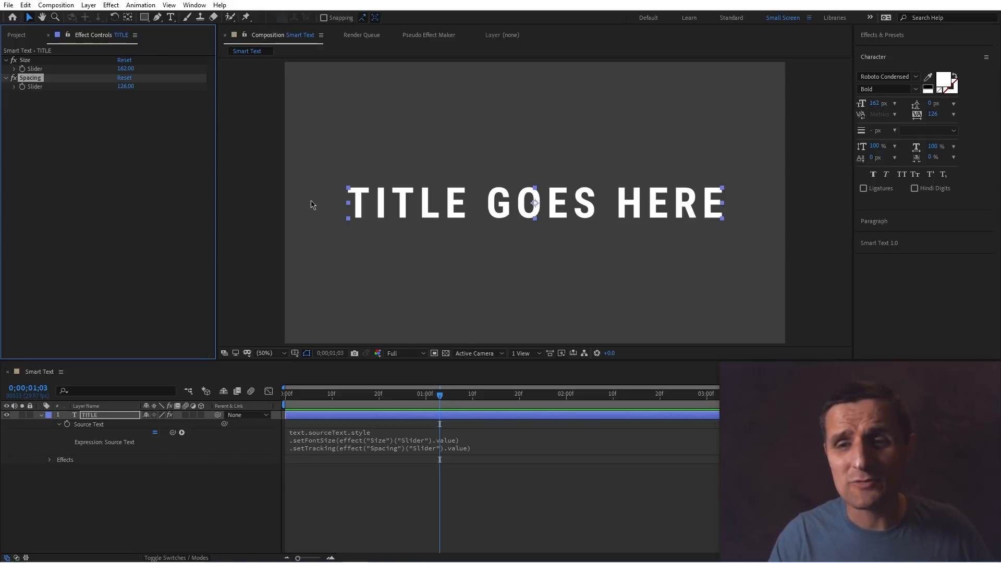
Remove the Source Text expression and all effects from the TITLE layer.
click(906, 245)
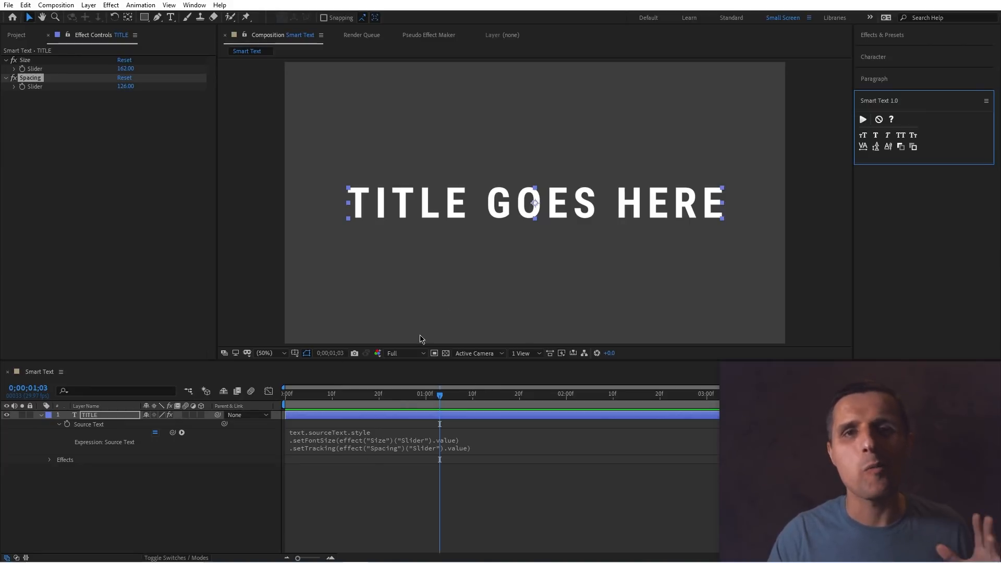
click(118, 415)
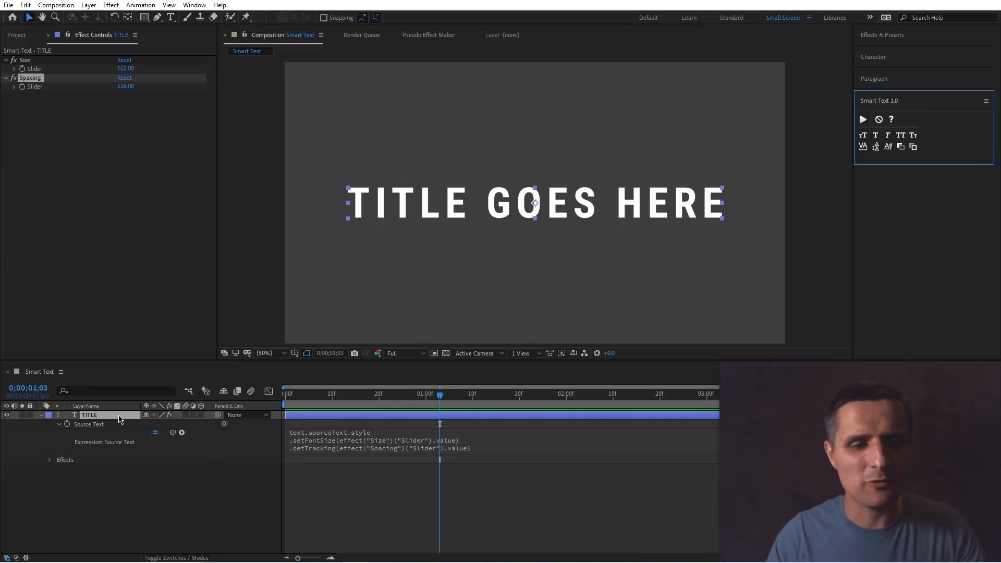
alt+click(68, 424)
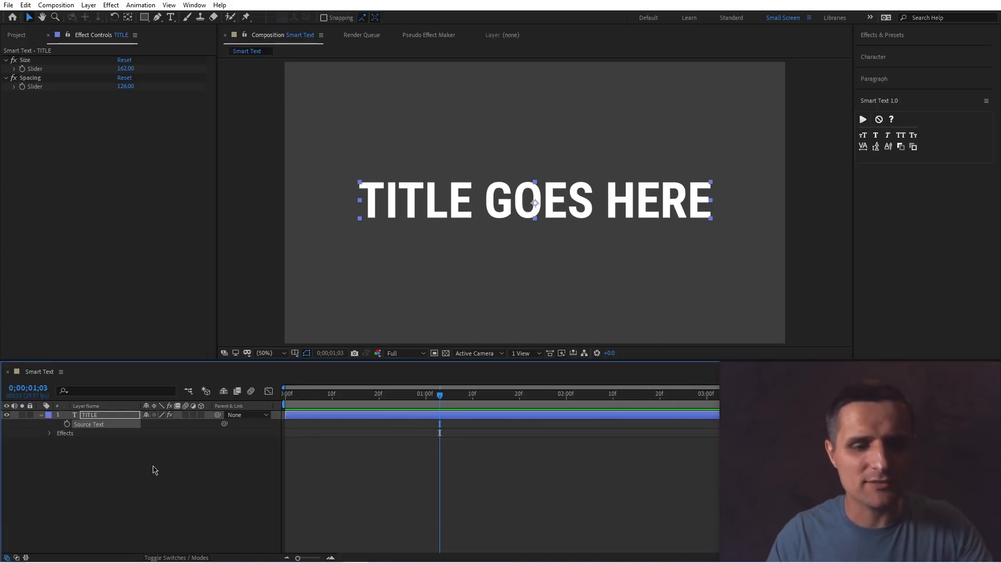
key(ctrl+shift+e)
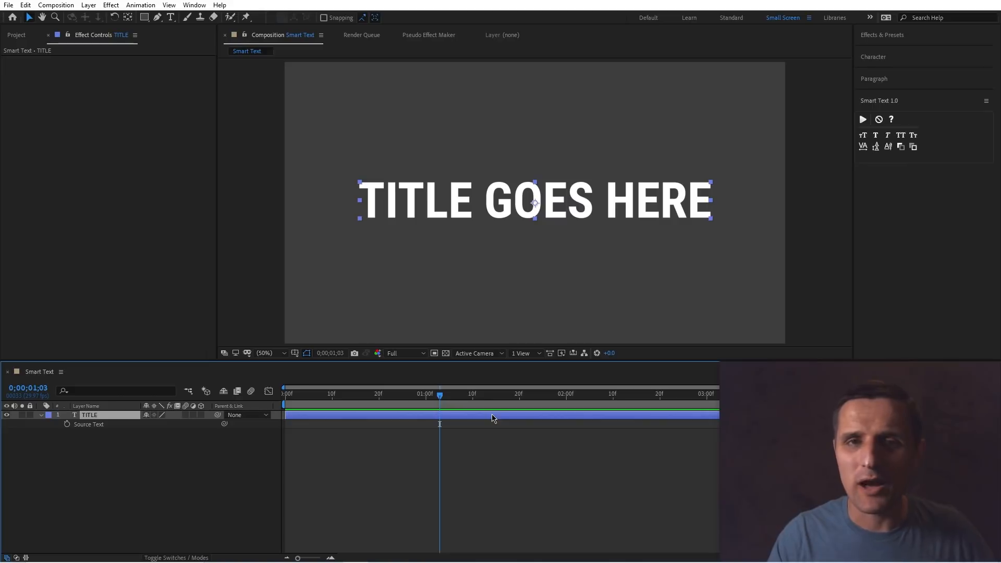
Open the Smart Text 1.0 panel and apply Smart Text to the TITLE layer.
click(883, 58)
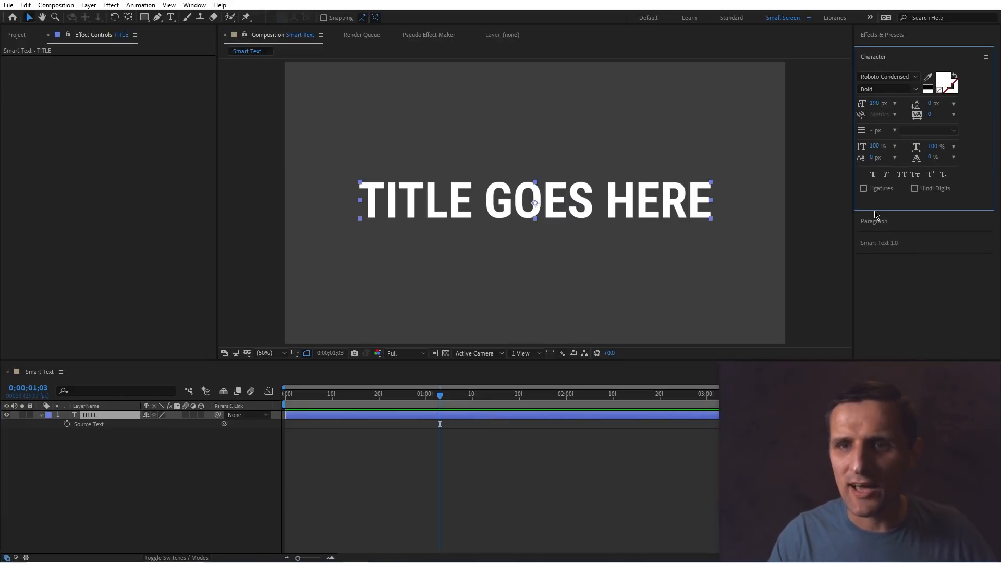
click(894, 64)
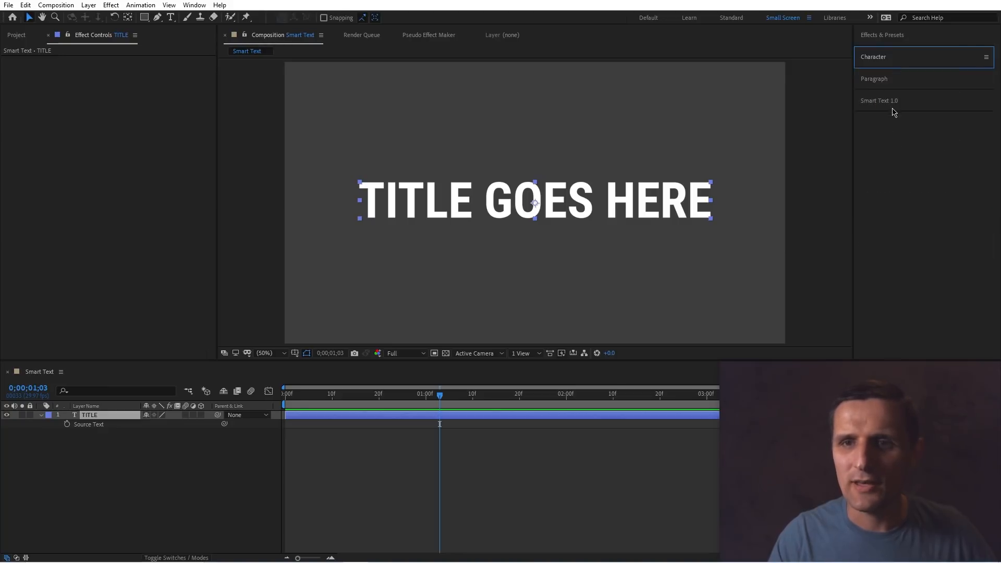
click(891, 105)
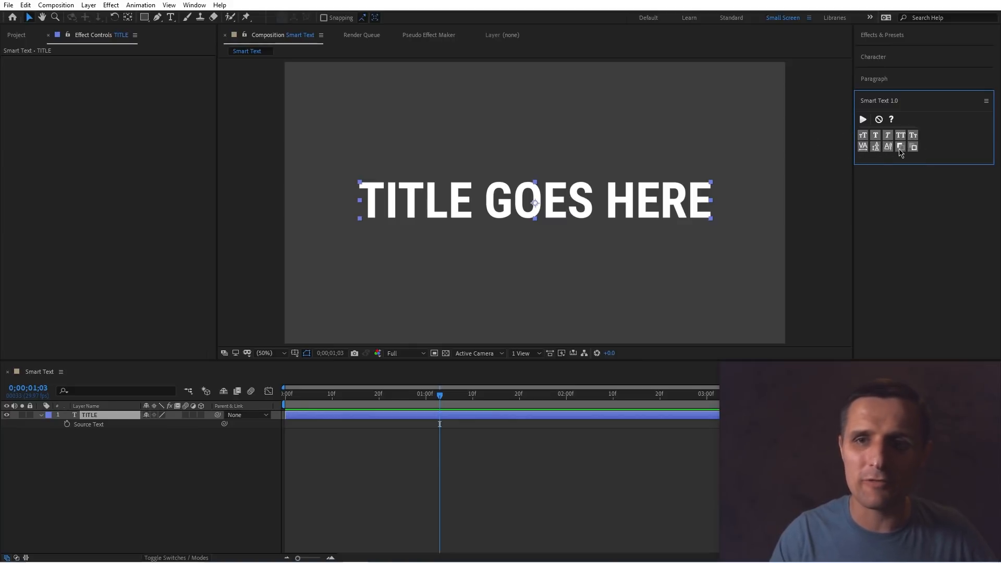
click(555, 420)
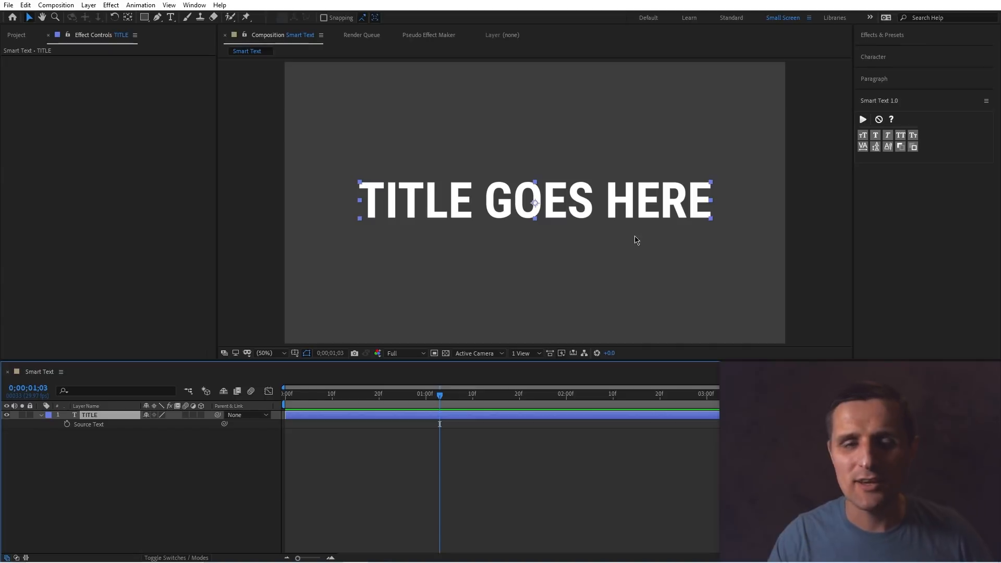
click(863, 120)
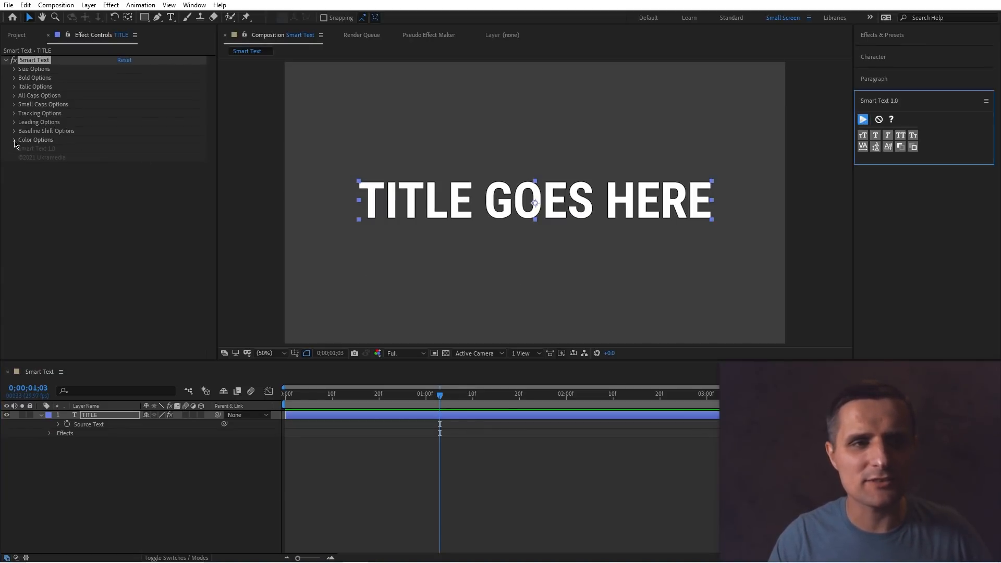
Expand every option group of the Smart Text effect to review its controls.
click(14, 140)
click(14, 130)
click(14, 122)
click(14, 113)
click(14, 104)
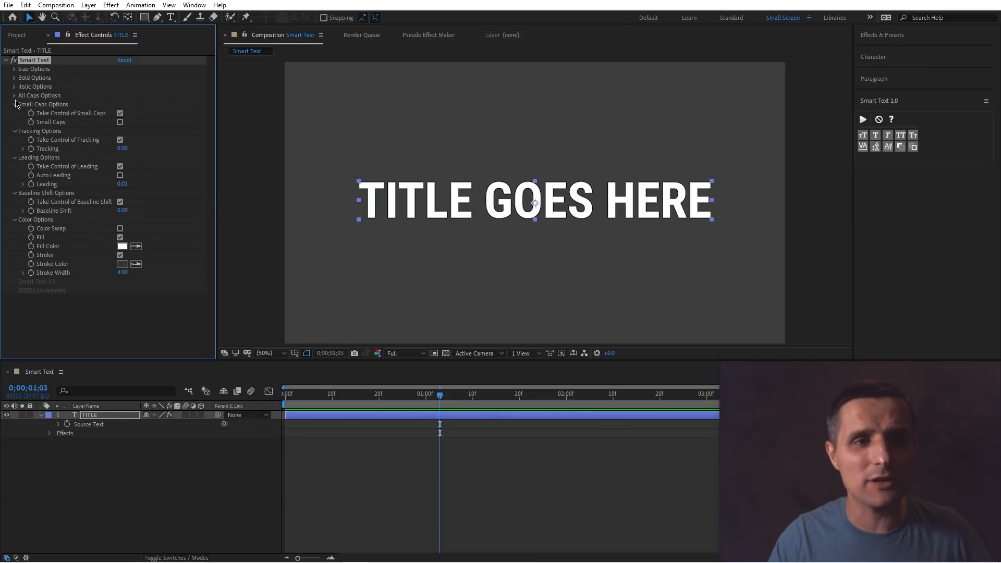
click(14, 96)
click(14, 86)
click(14, 77)
click(14, 69)
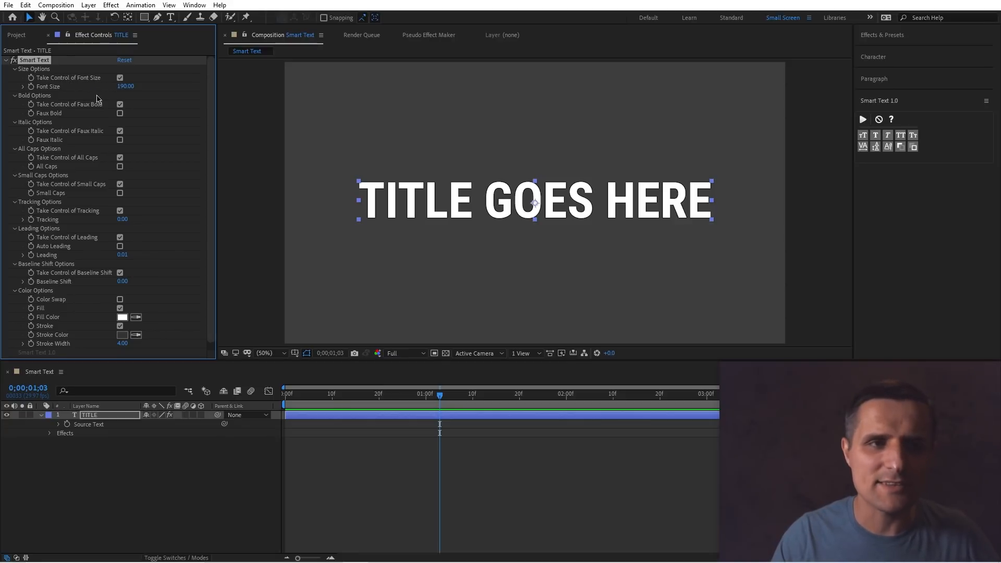
Scrub the Smart Text Font Size to 213 and view the title's Character settings.
drag(125, 87, 136, 87)
click(436, 415)
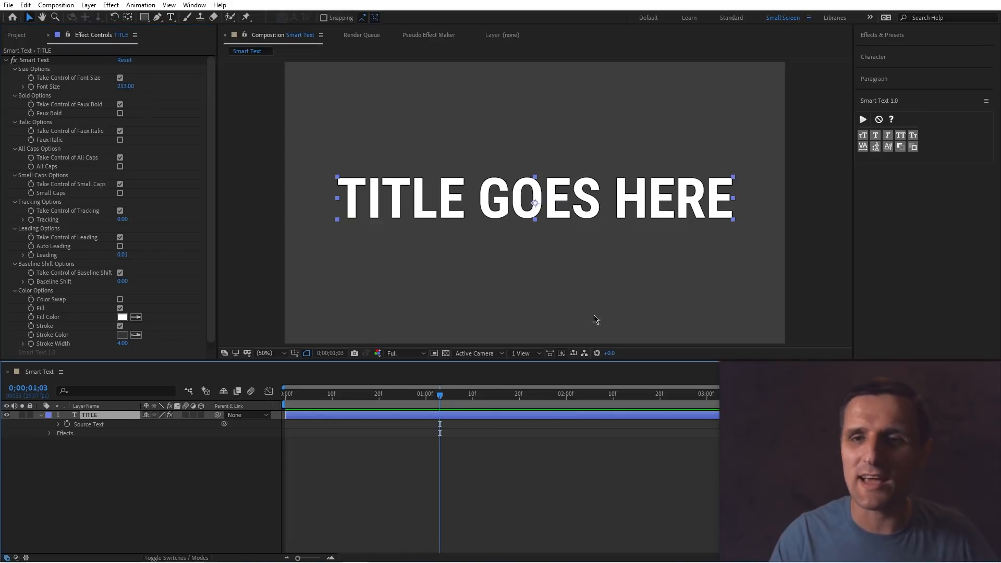
click(873, 56)
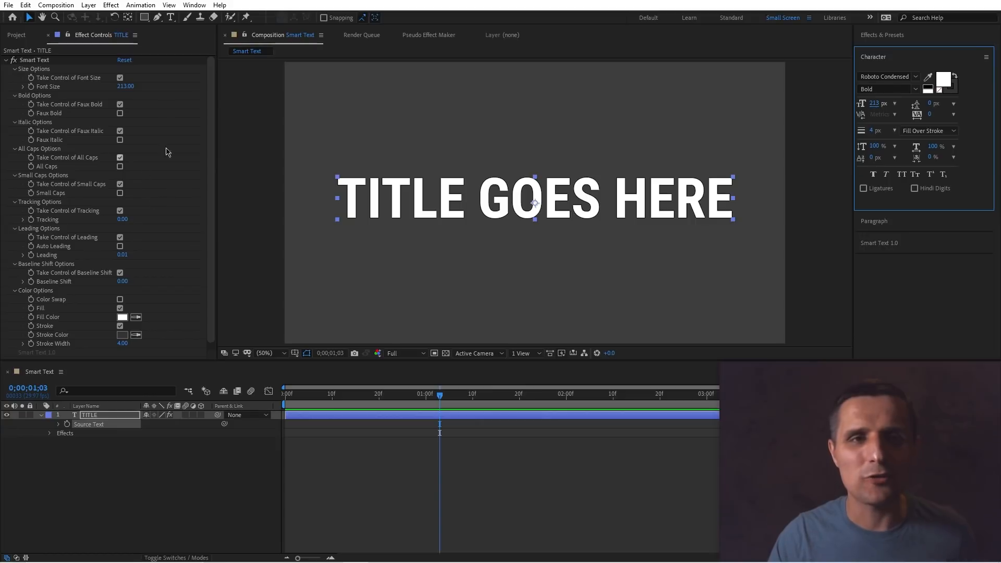
click(365, 415)
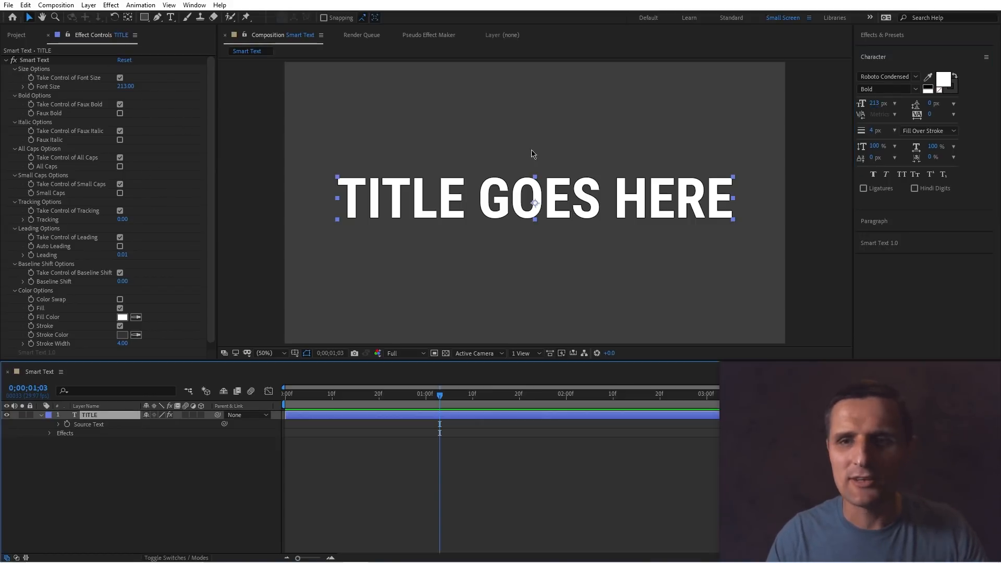
Open the Smart Text panel and preview Faux Italic and Faux Bold on the title by toggling each on and off.
click(913, 245)
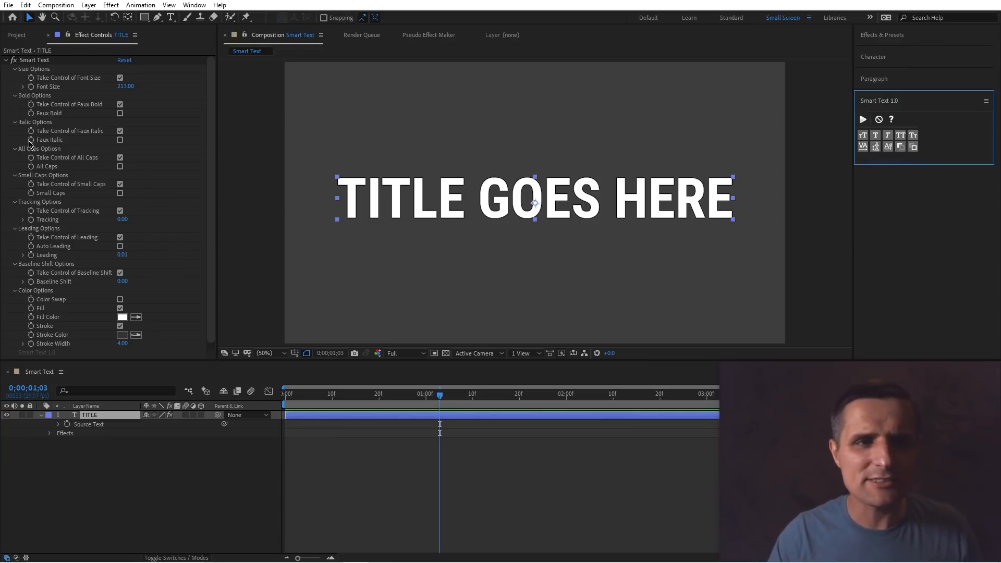
click(119, 140)
click(120, 140)
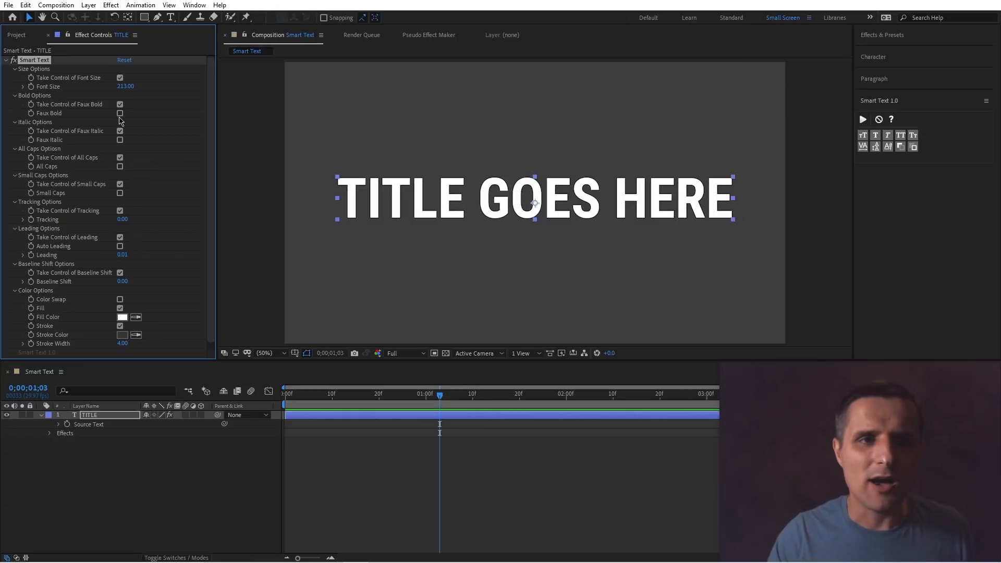
click(120, 113)
click(120, 114)
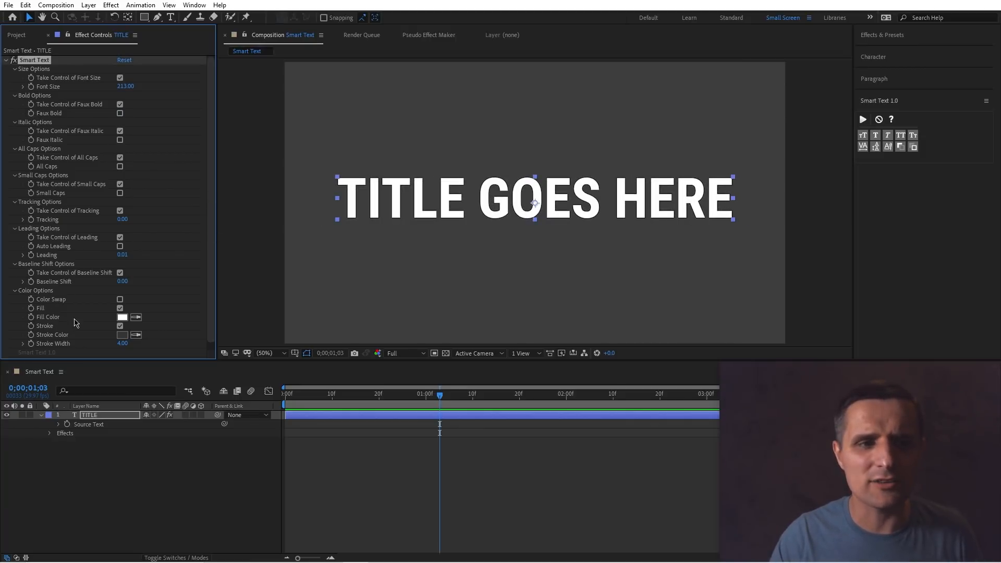
Set the Smart Text fill colour of the title to red, F00000.
click(122, 317)
click(171, 198)
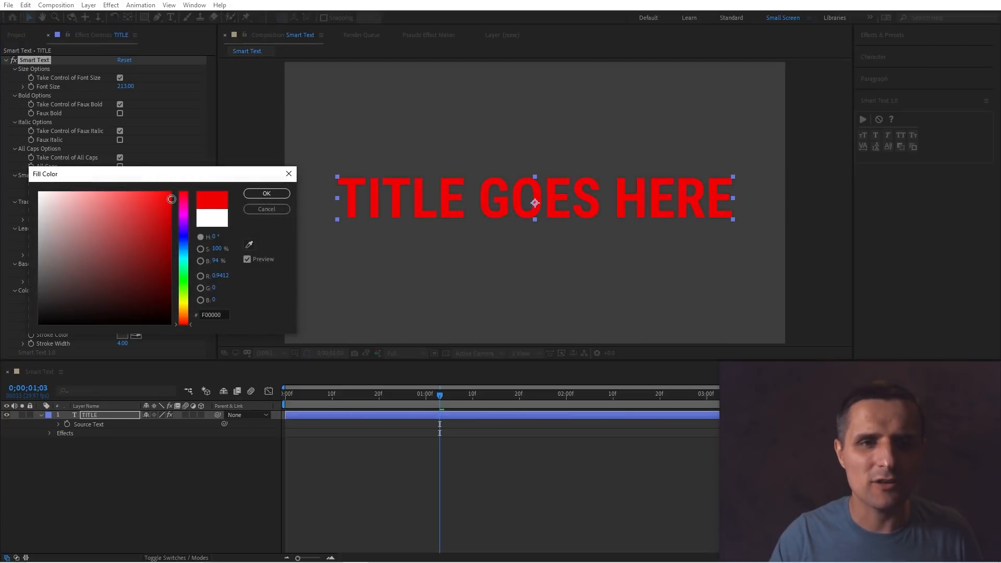
click(266, 193)
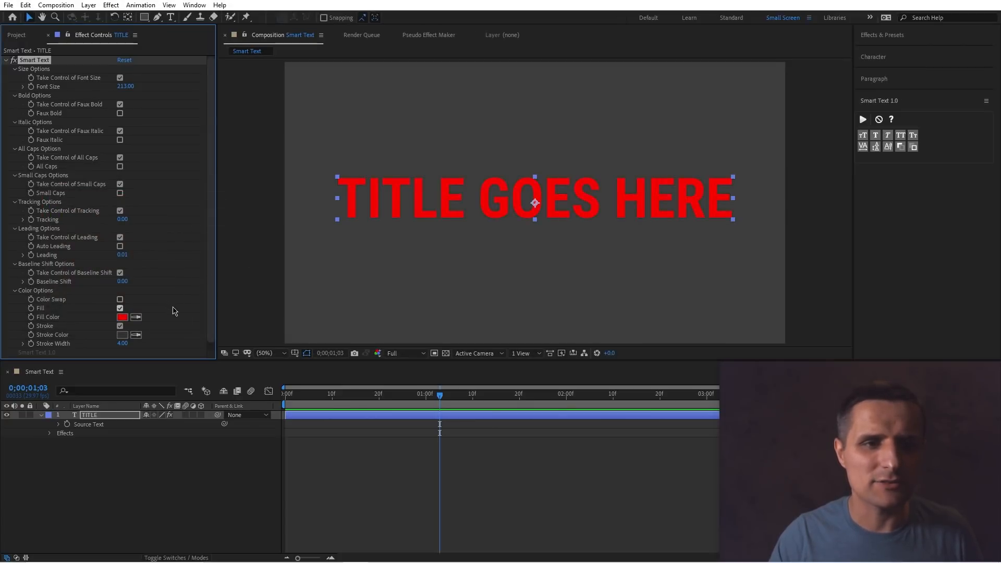
Set the Smart Text stroke colour of the title to white.
click(122, 334)
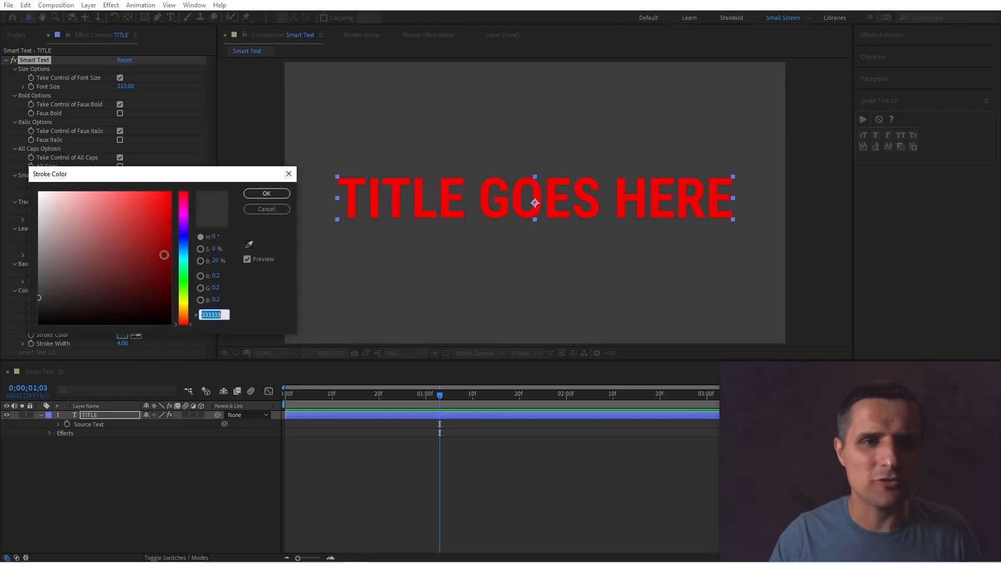
drag(161, 253, 4, 187)
click(266, 193)
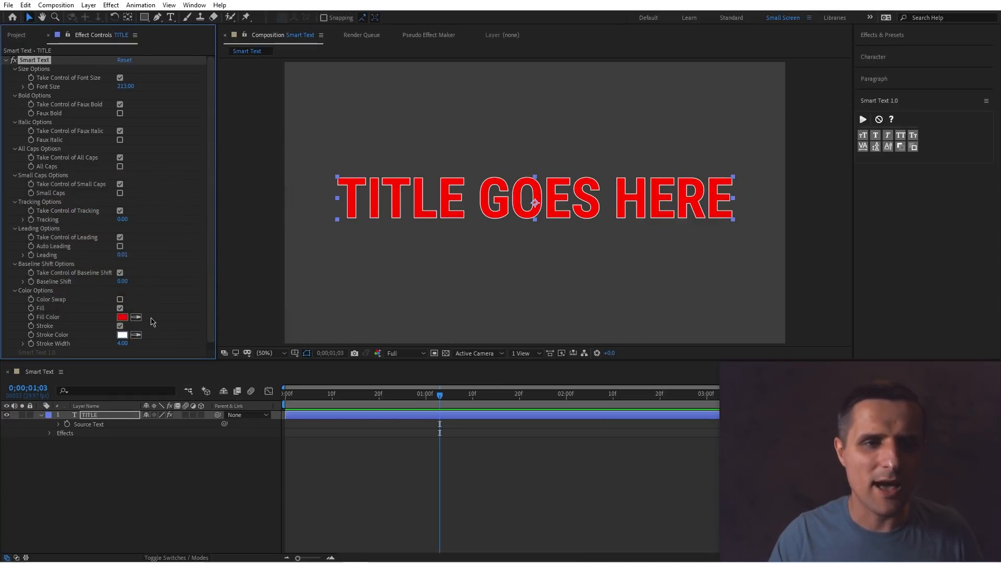
Set the stroke width to 26 and toggle Color Swap on and off.
mouse_move(143, 343)
mouse_down()
mouse_move(133, 343)
mouse_move(150, 343)
mouse_up()
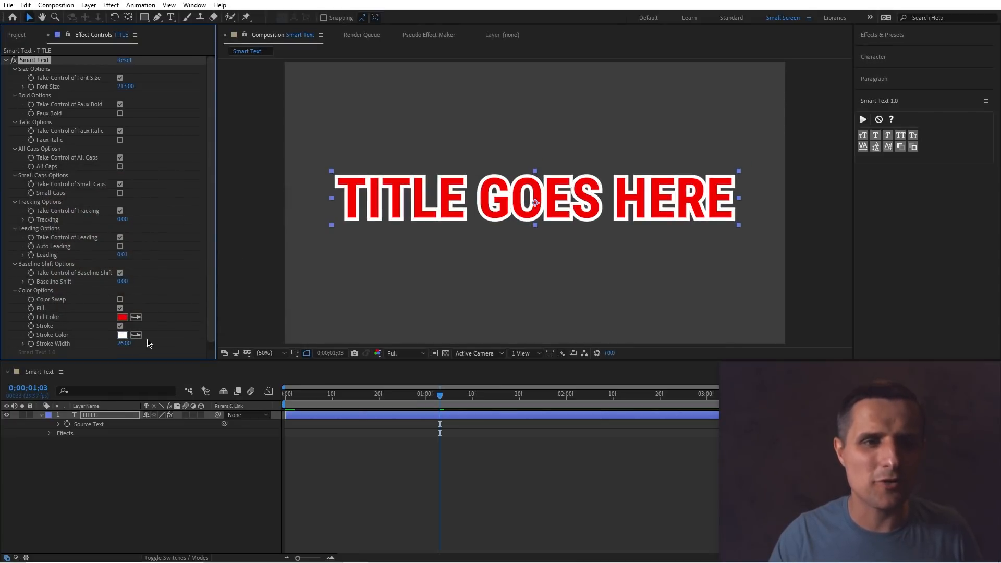
click(120, 300)
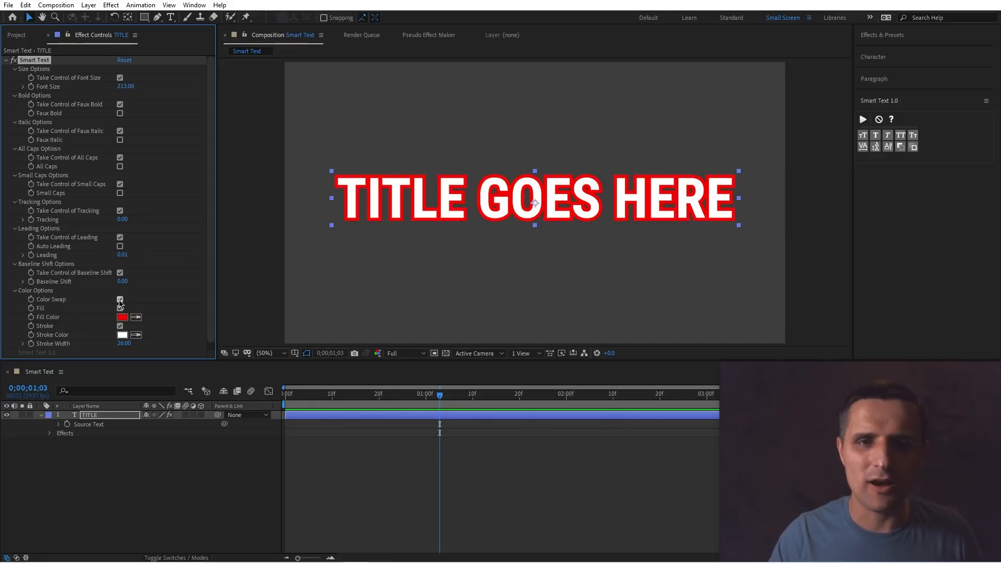
click(120, 300)
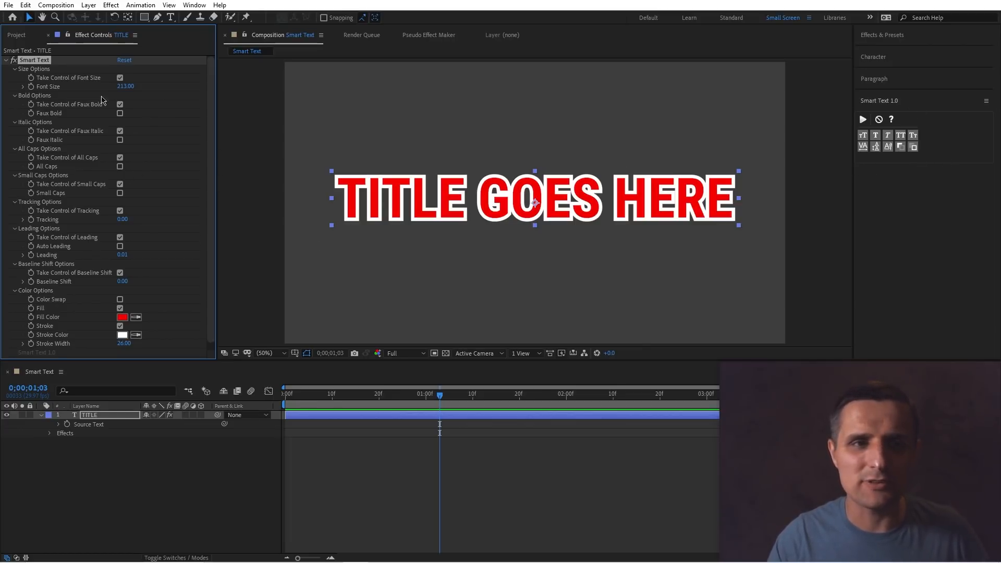
Turn off colour control in the Smart Text panel and reapply Smart Text to the title.
click(921, 151)
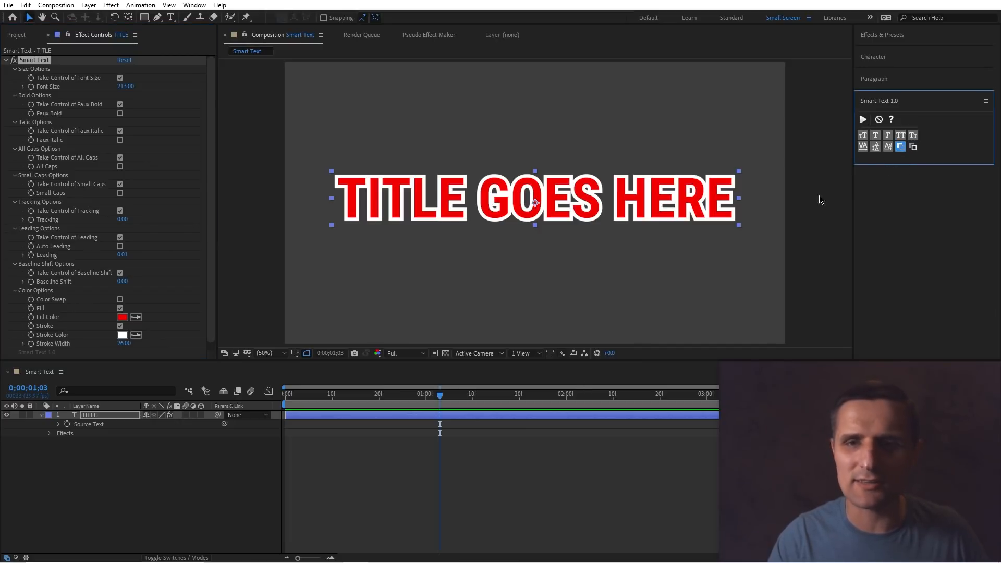
click(863, 120)
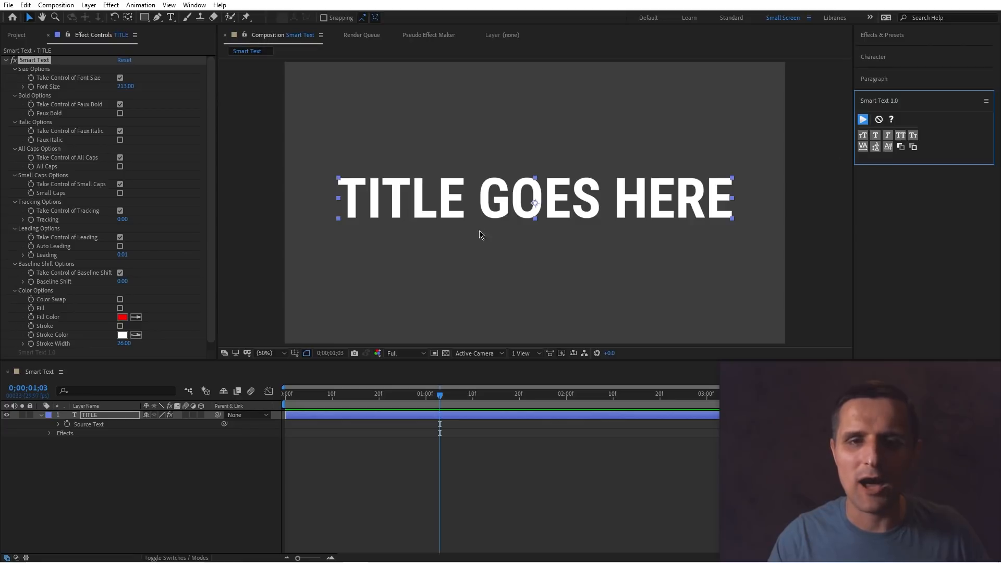
Turn off font size and faux bold control in the Smart Text panel and reapply Smart Text.
click(864, 138)
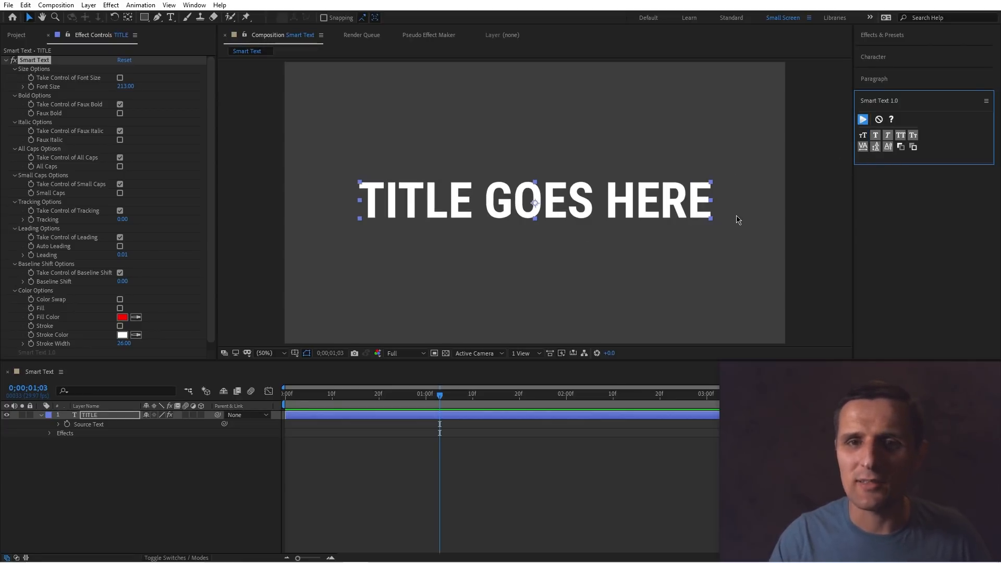
click(875, 138)
click(863, 120)
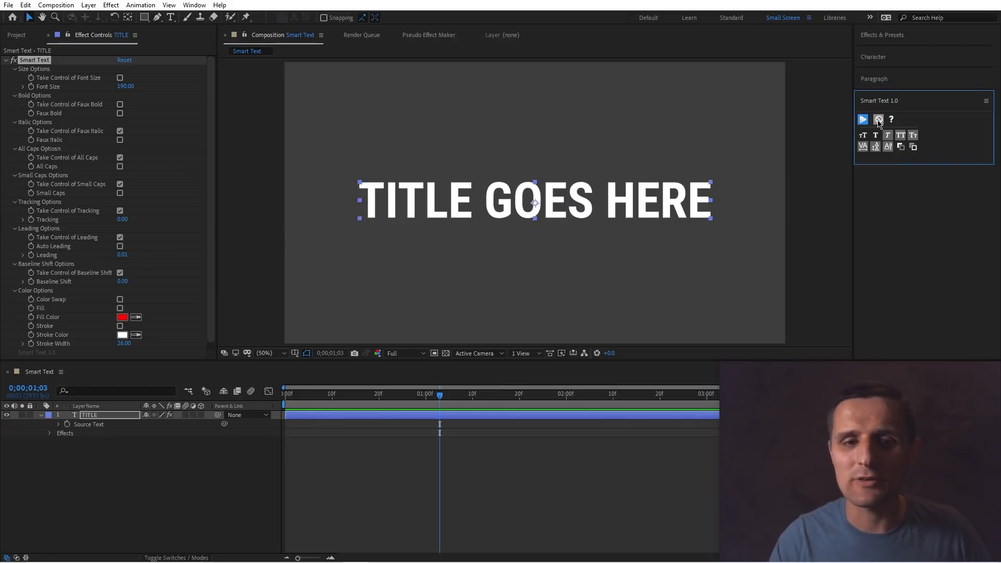
Reveal the TITLE layer's Source Text expression and remove Smart Text using the panel's remove control.
click(123, 415)
click(59, 425)
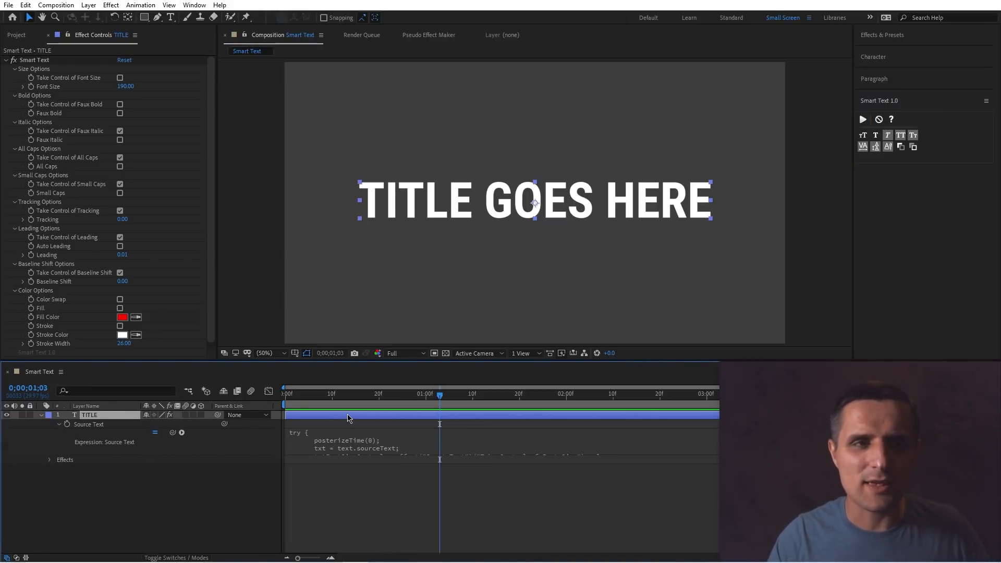
click(878, 121)
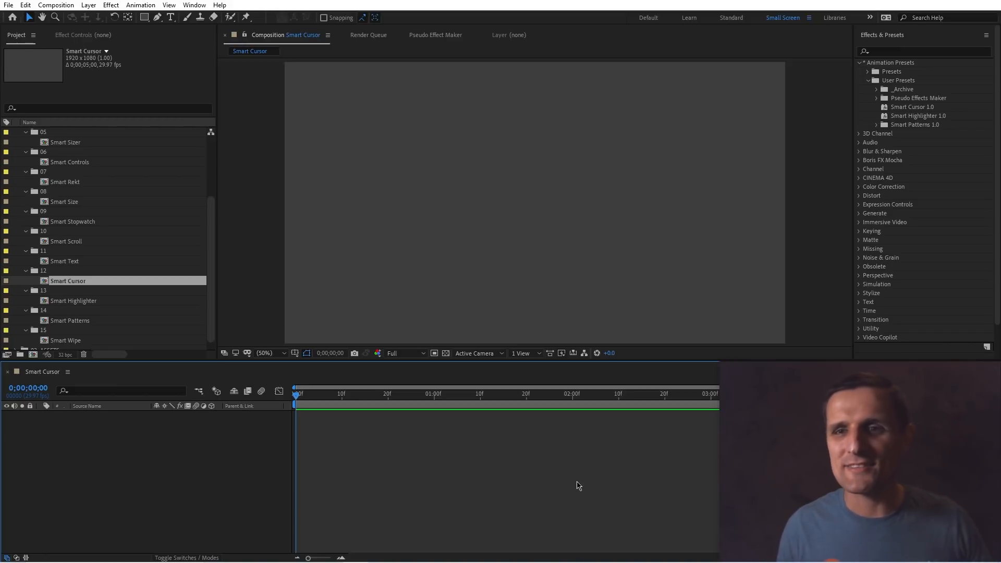
Apply the Smart Cursor 1.0 preset to the Smart Cursor composition.
click(901, 107)
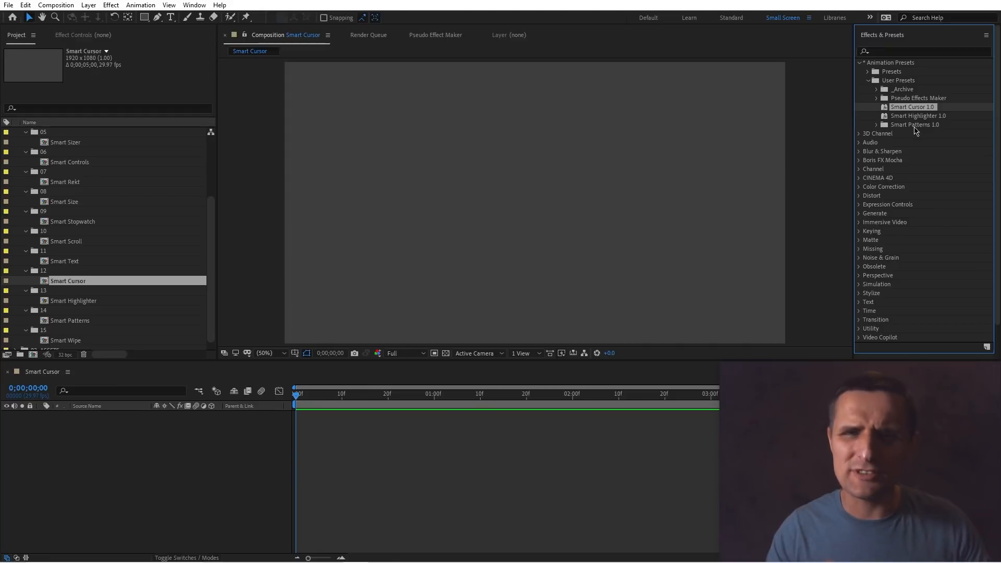
drag(907, 108, 738, 236)
drag(535, 199, 537, 203)
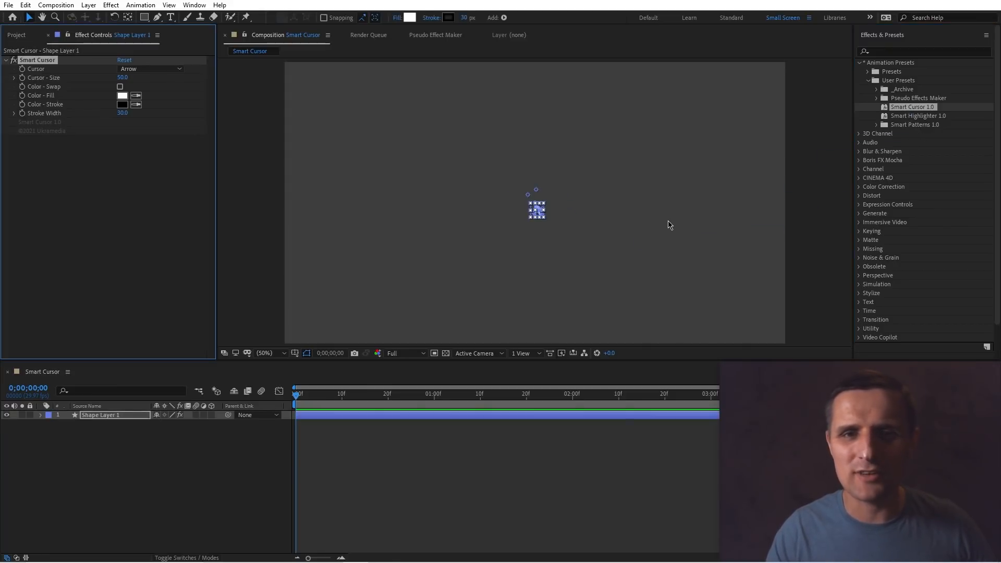
Set the Smart Cursor size to about 207.
click(538, 218)
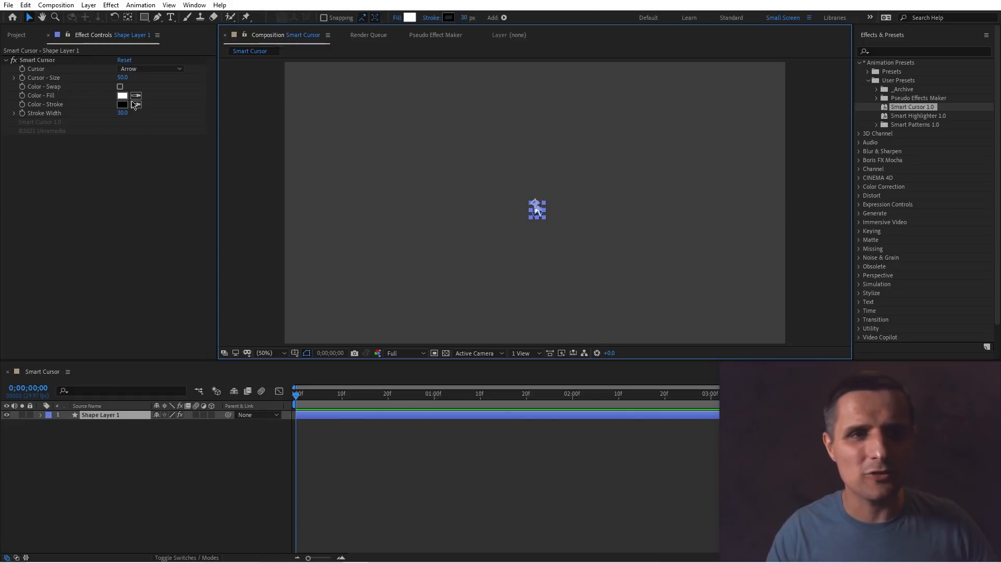
drag(122, 81, 207, 82)
click(414, 202)
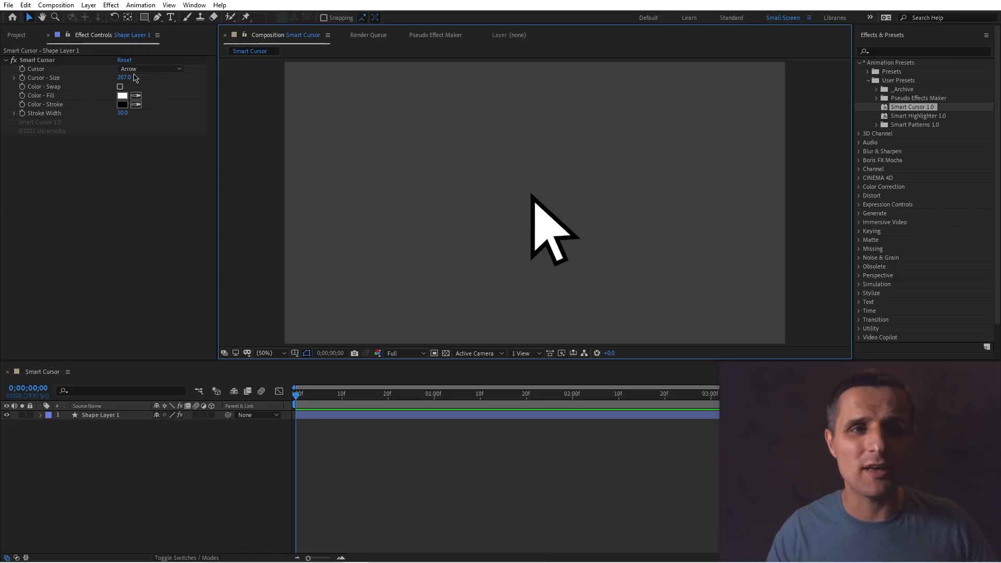
Try the Hand cursor and move it across the frame, then undo the move.
click(148, 68)
click(166, 87)
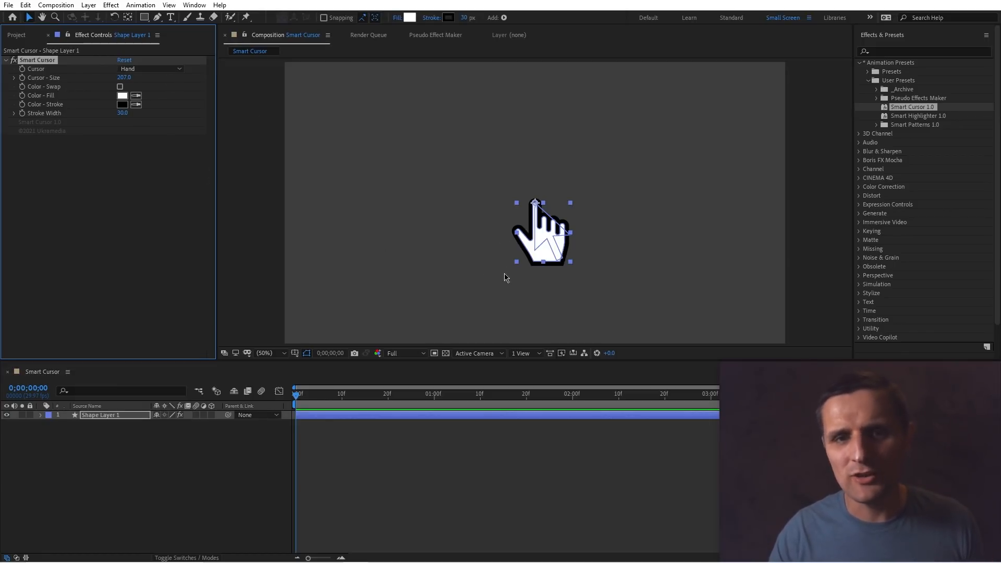
drag(538, 254, 411, 232)
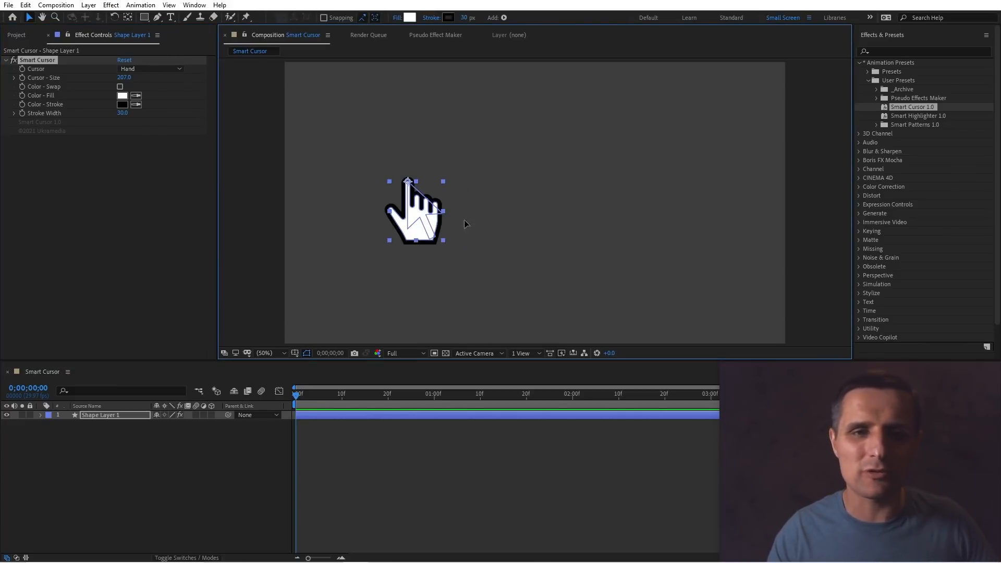
key(ctrl+z)
Switch the cursor back to Arrow and move it slightly upward.
click(159, 69)
click(156, 80)
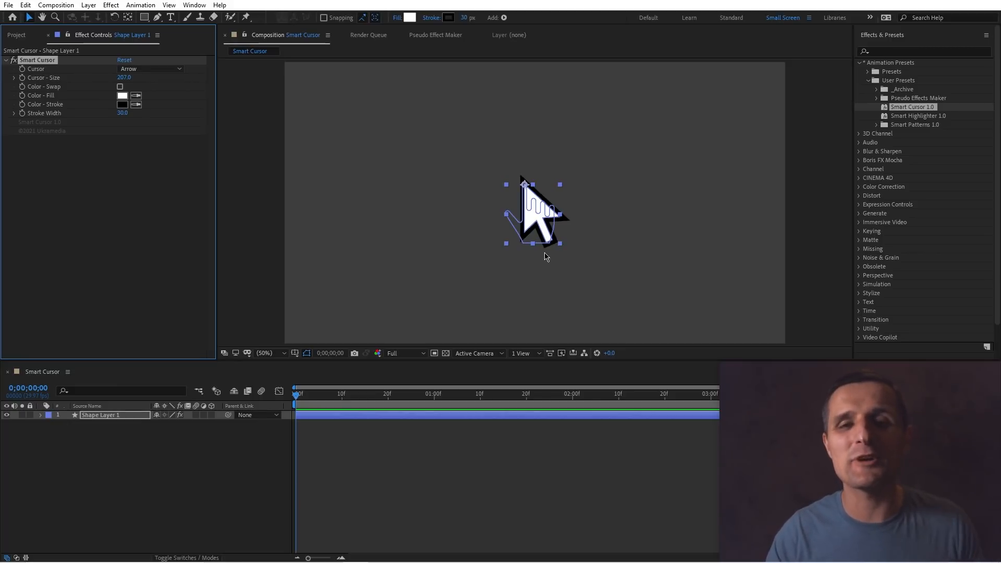
drag(547, 228, 549, 189)
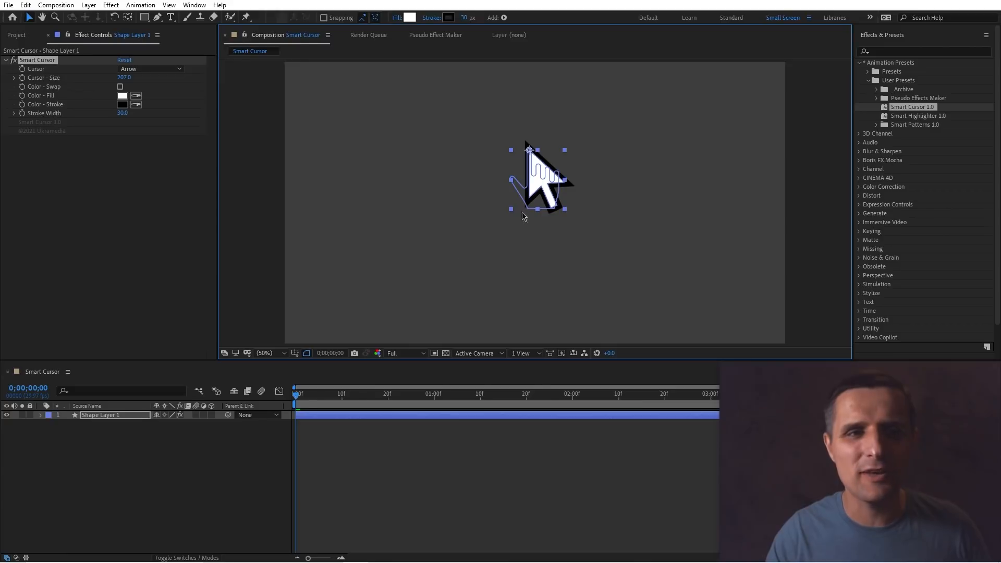
Compare the Hand and Arrow cursor types, ending on Arrow.
click(152, 69)
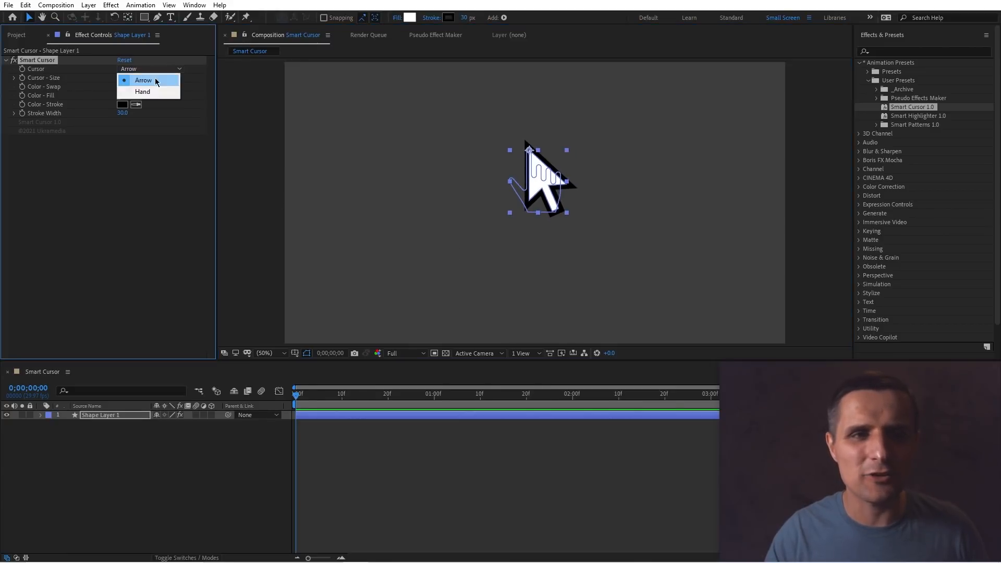
click(143, 92)
click(152, 69)
click(143, 79)
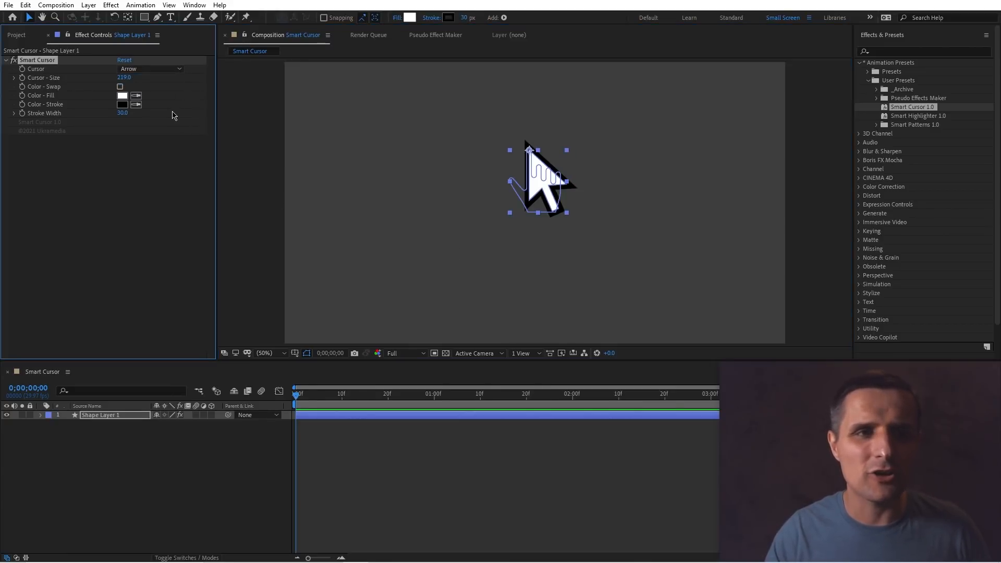
Toggle Color Swap on and off and switch the cursor type to Hand.
click(120, 86)
click(120, 86)
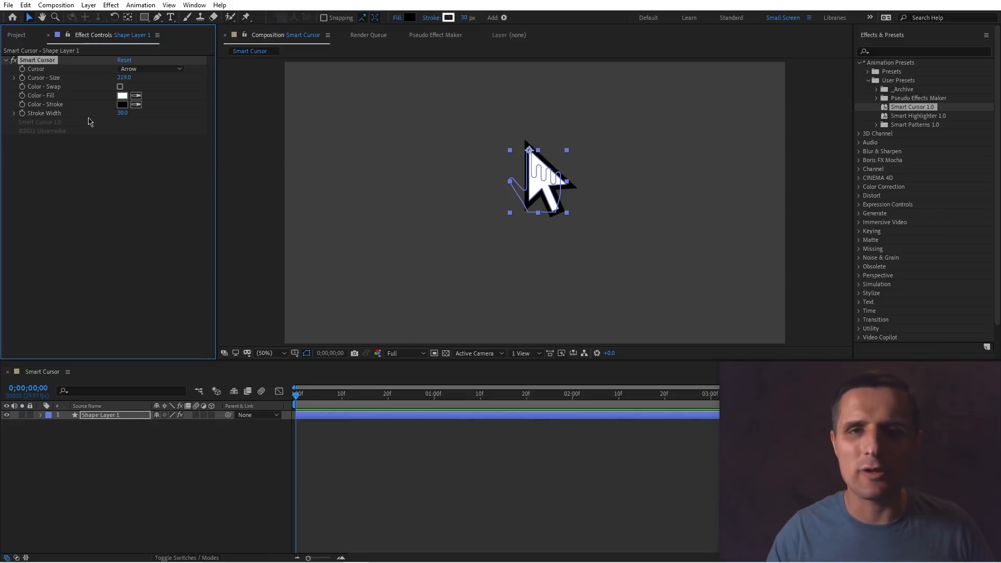
mouse_move(123, 113)
mouse_down()
mouse_move(177, 113)
mouse_move(123, 113)
mouse_up()
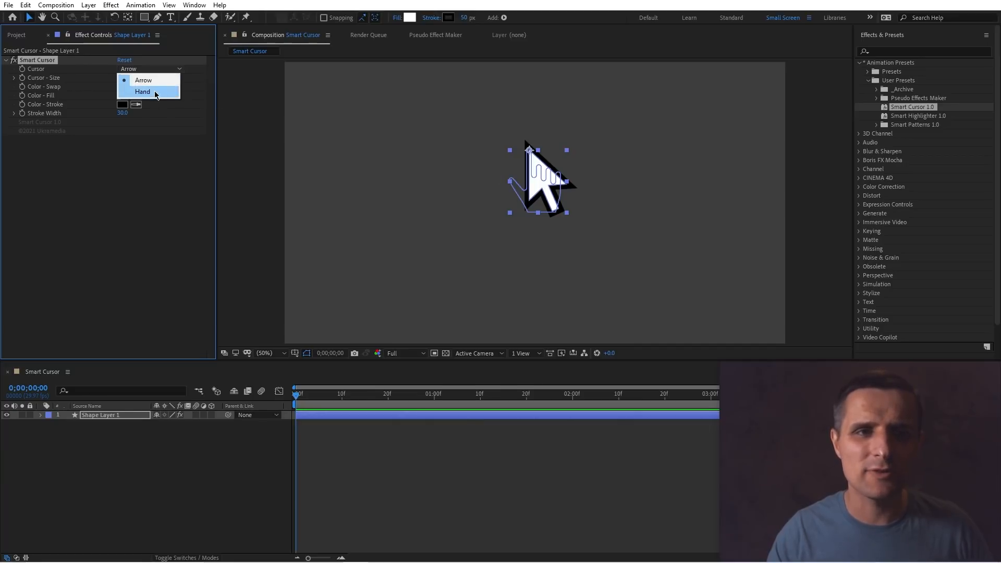
click(155, 95)
Set the cursor stroke width to 90 and compare Arrow and Hand again, ending on Hand.
drag(123, 114, 154, 113)
click(148, 69)
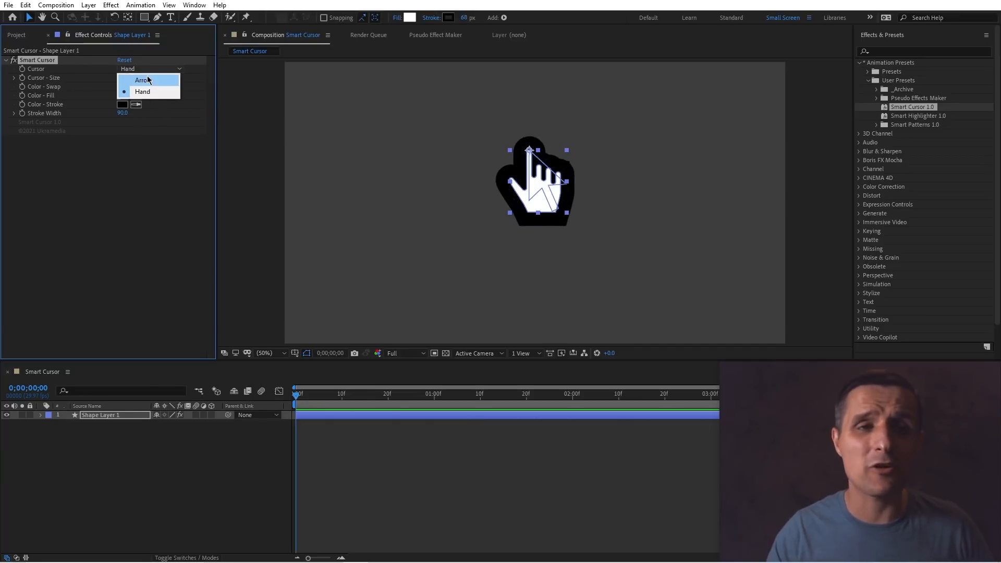
click(148, 80)
click(151, 69)
click(155, 92)
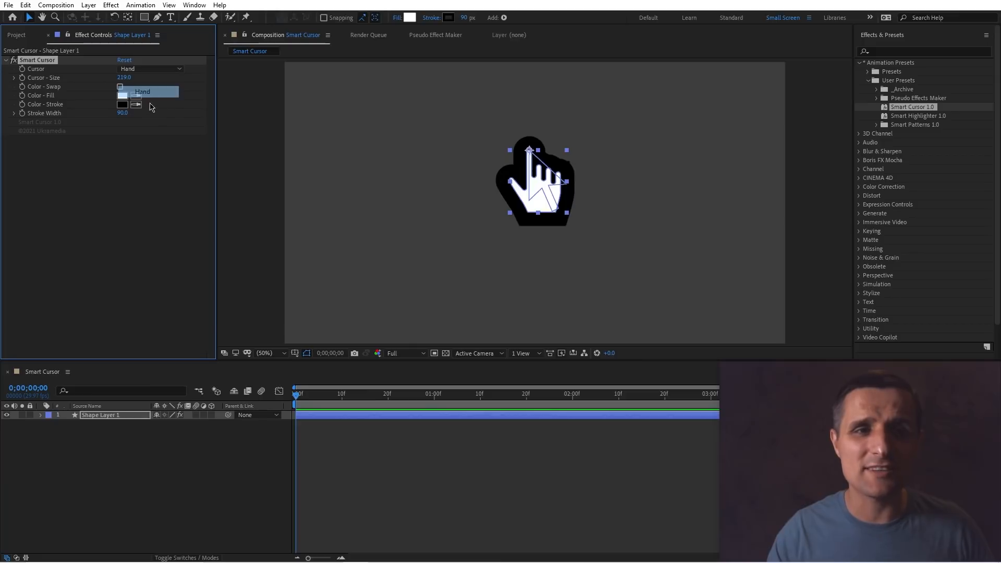
Set the cursor stroke width to 10, then scrub it upward.
click(125, 113)
text(10)
key(Return)
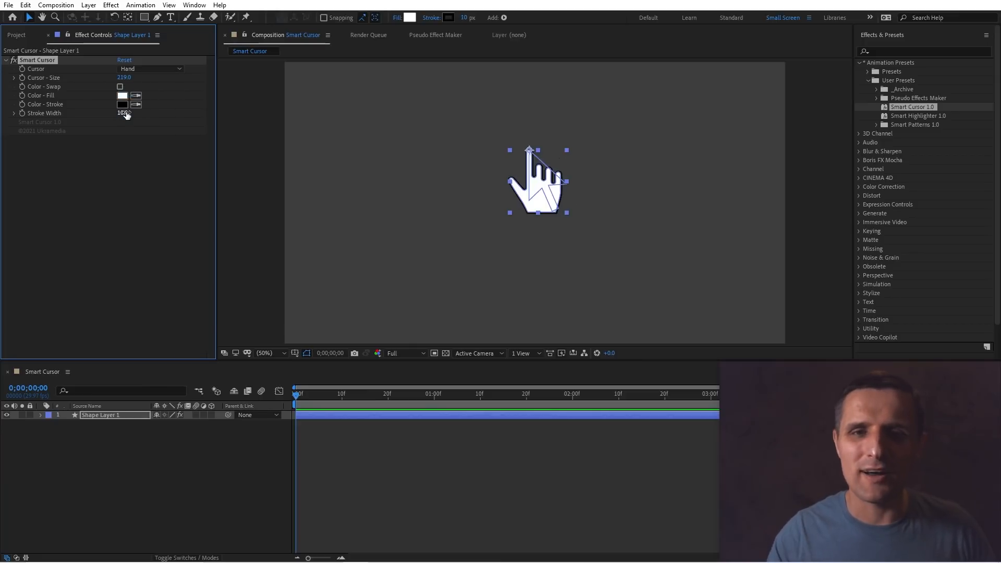
drag(124, 114, 148, 113)
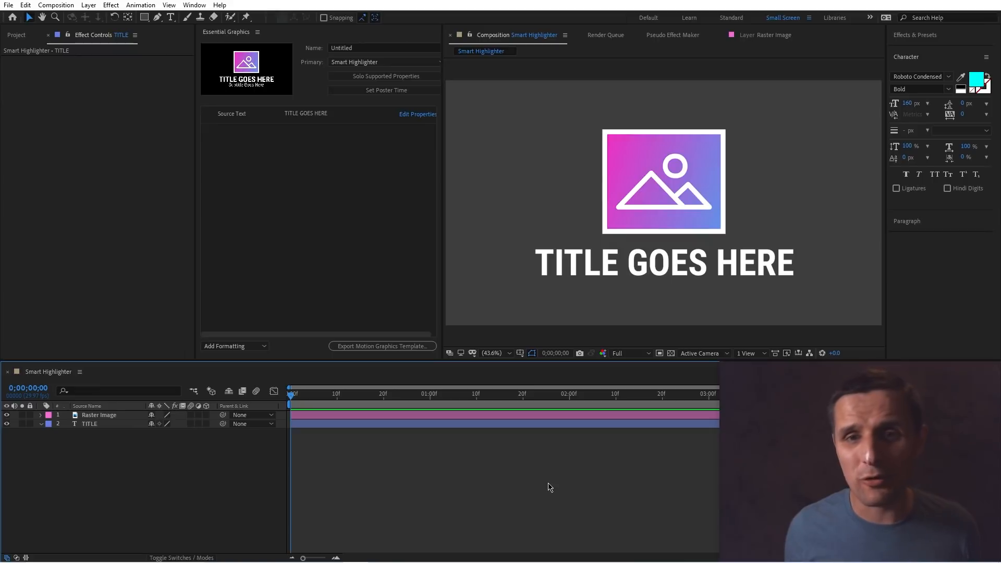
Select the second E in the title's word HERE and change its text color to cyan.
double_click(678, 270)
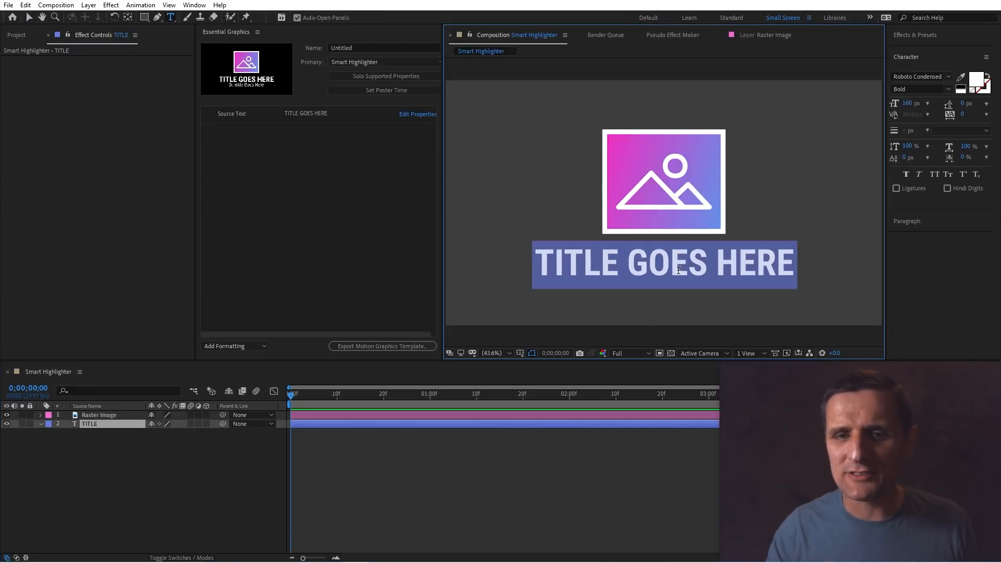
drag(759, 267, 736, 266)
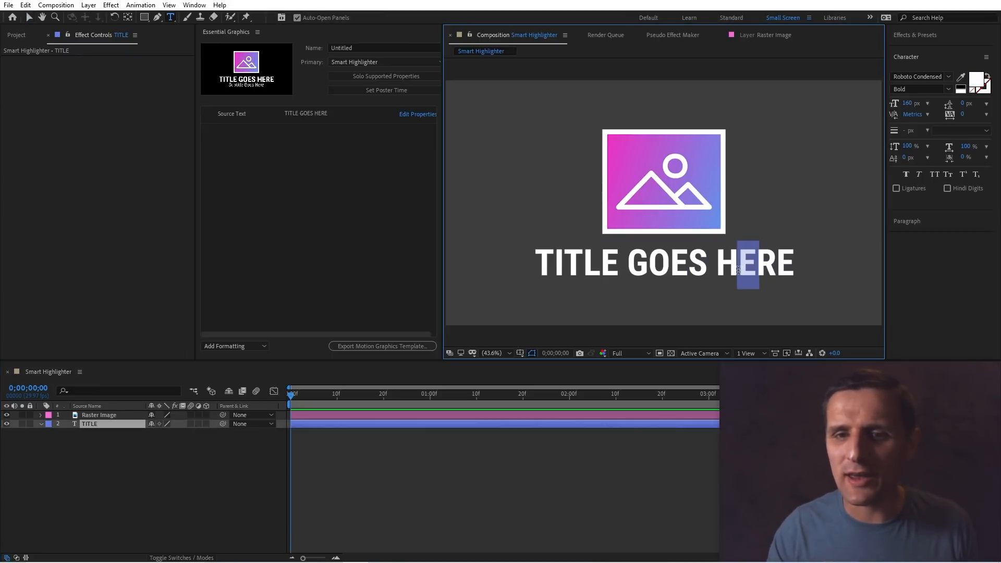
click(972, 85)
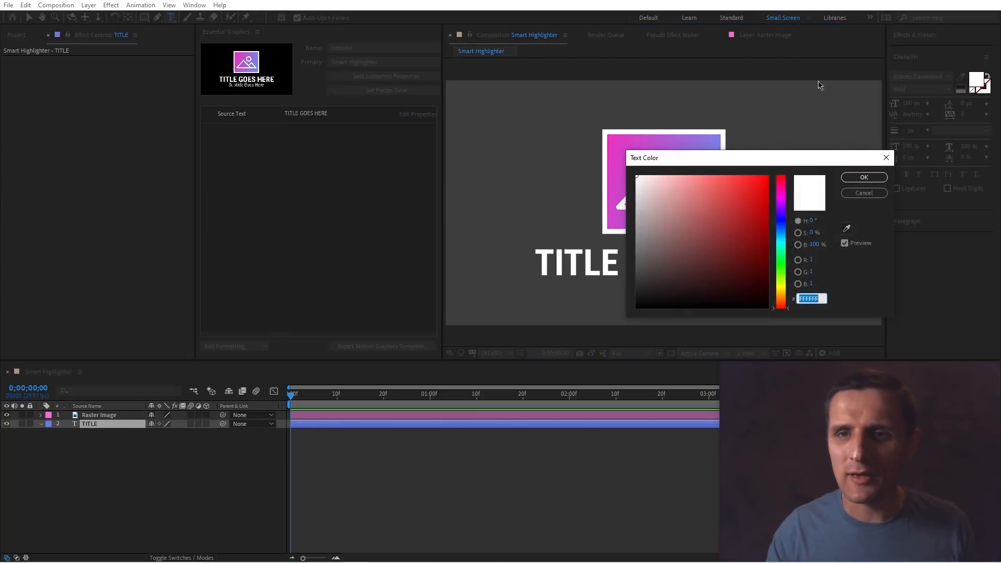
click(780, 242)
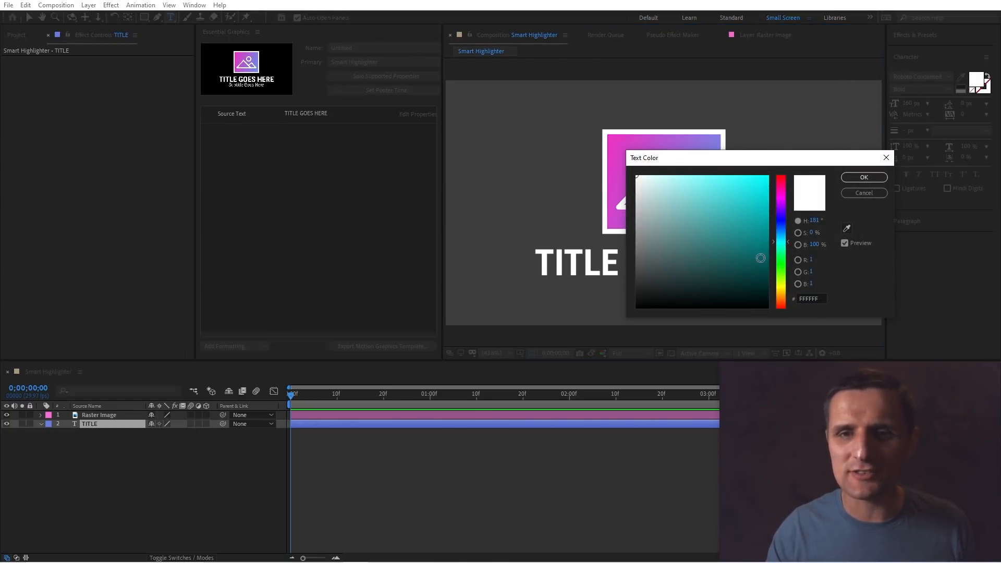
click(767, 176)
click(863, 178)
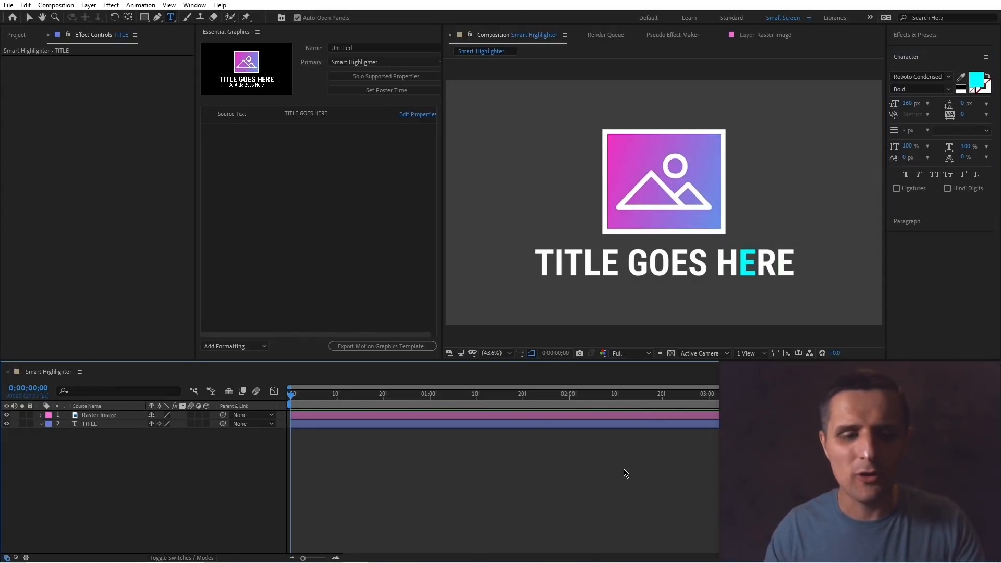
key(Escape)
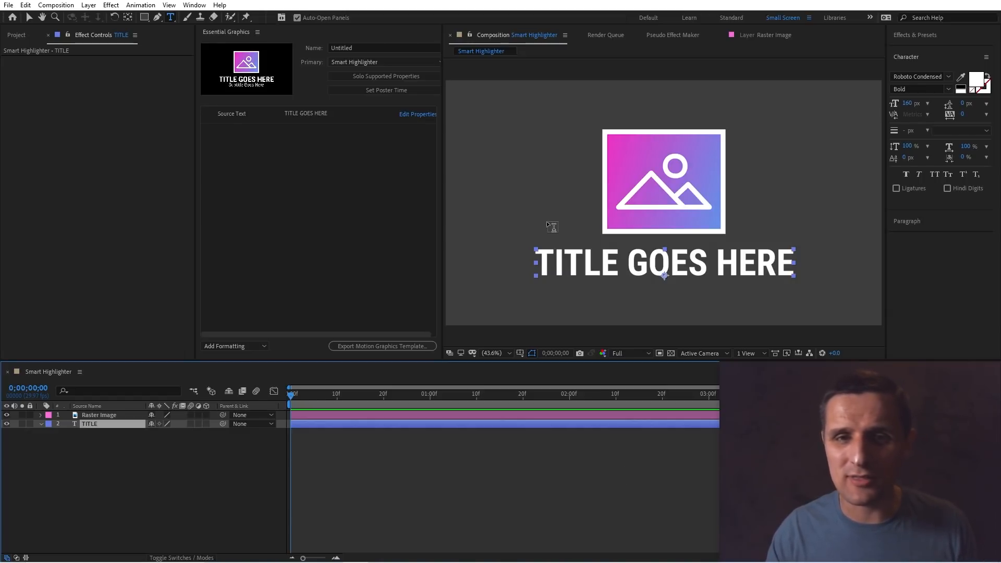
Append "dfgsd" to the title's Source Text in Essential Graphics, then undo that edit.
key(v)
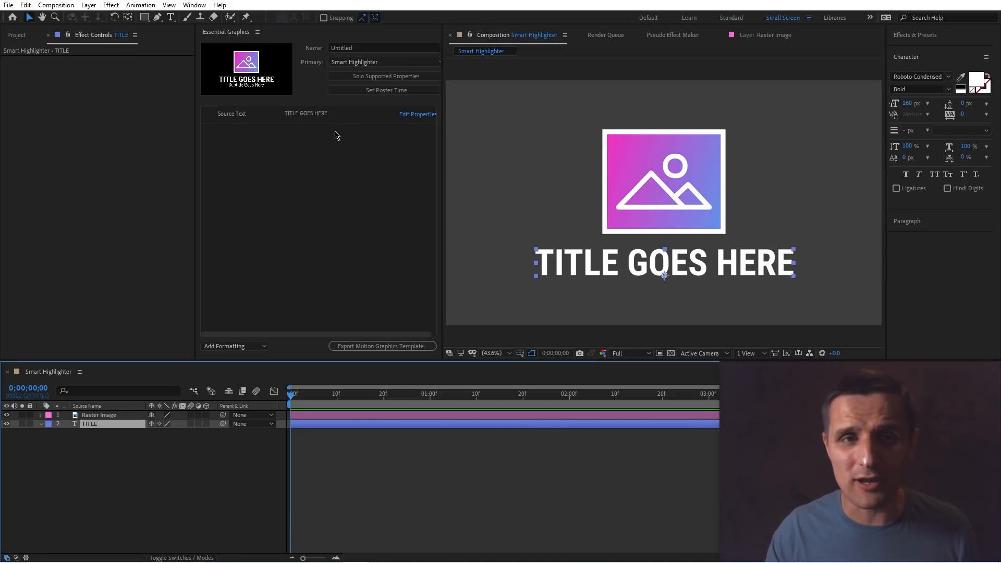
click(357, 113)
text(dfgsd)
key(Return)
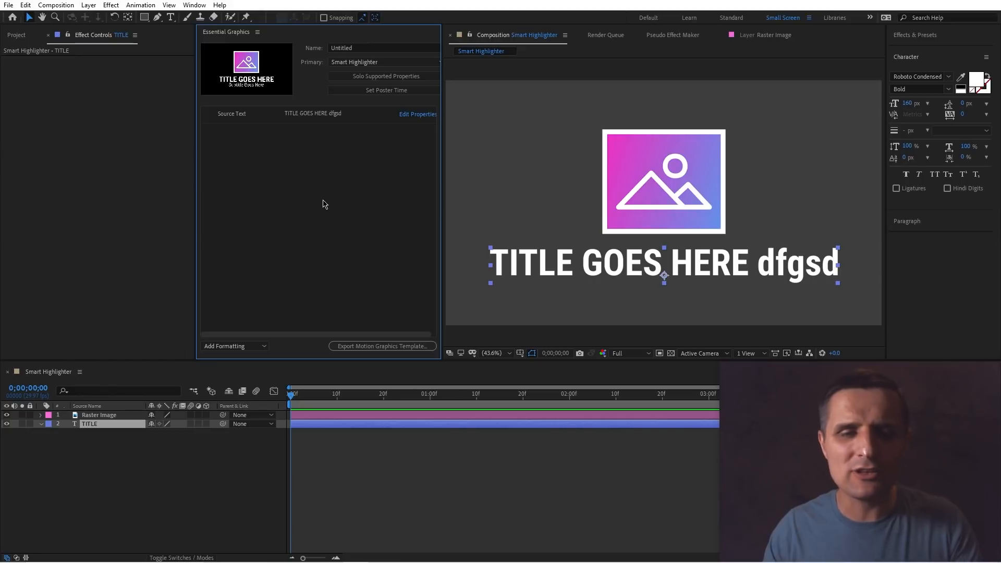
key(ctrl+z)
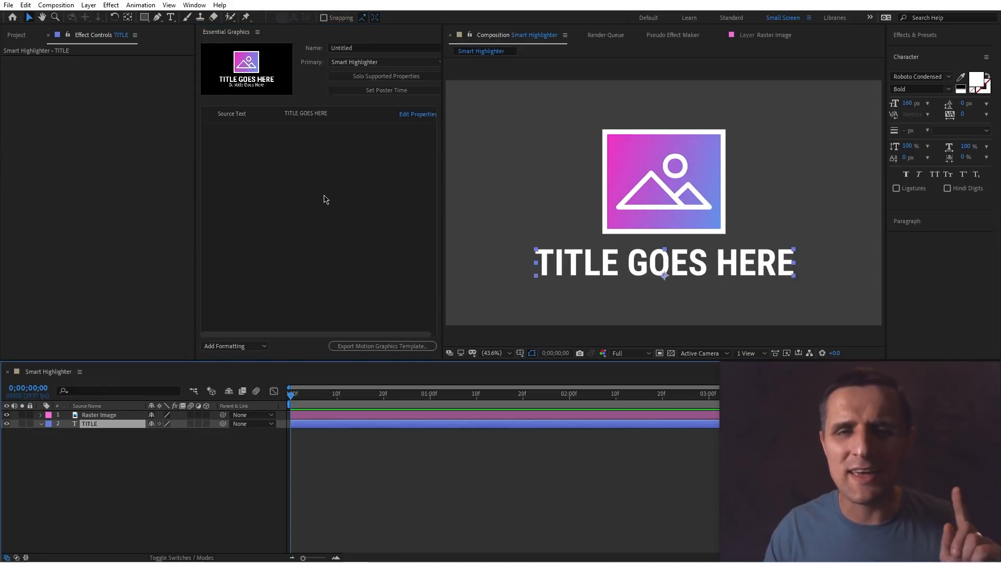
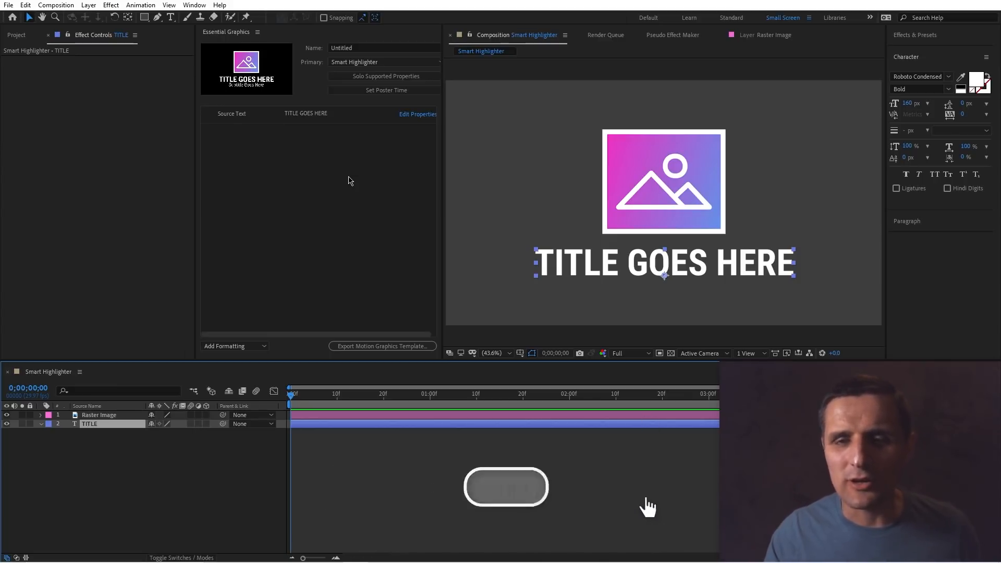
Apply the Smart Highlighter 1.0 preset to the TITLE text layer.
click(931, 35)
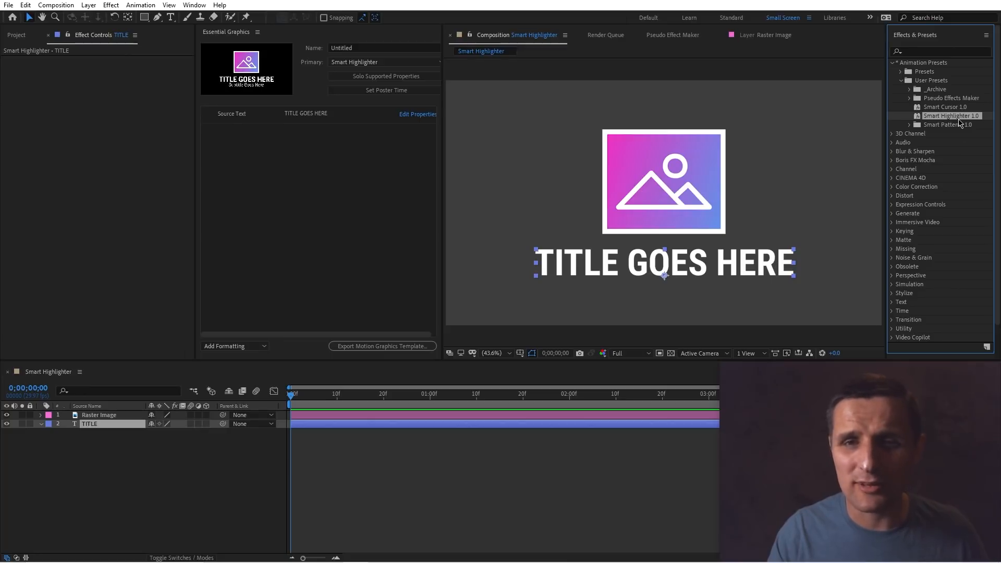
drag(957, 121, 769, 267)
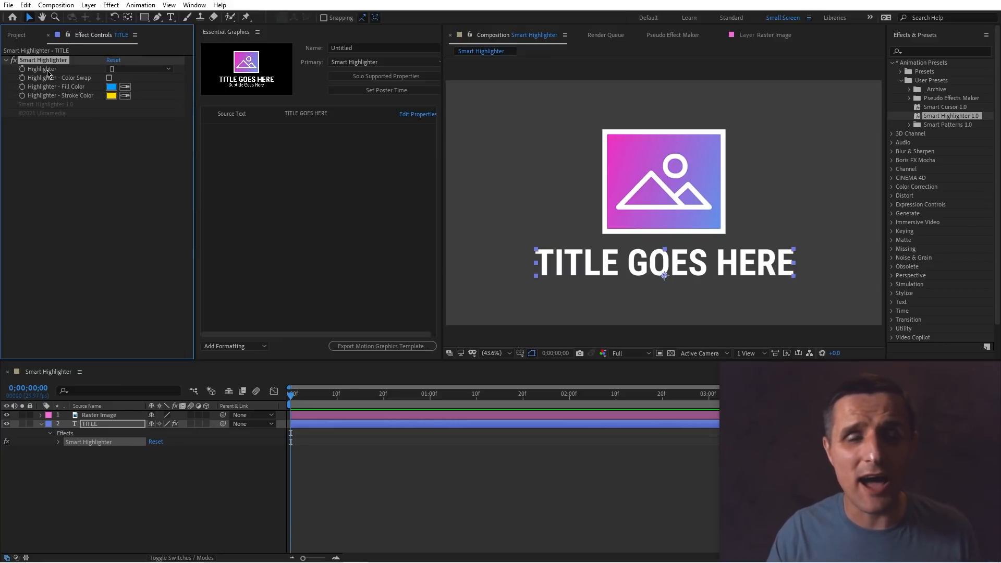
Set the highlighter style to square brackets and enclose the E of HERE in brackets in the source text.
click(135, 69)
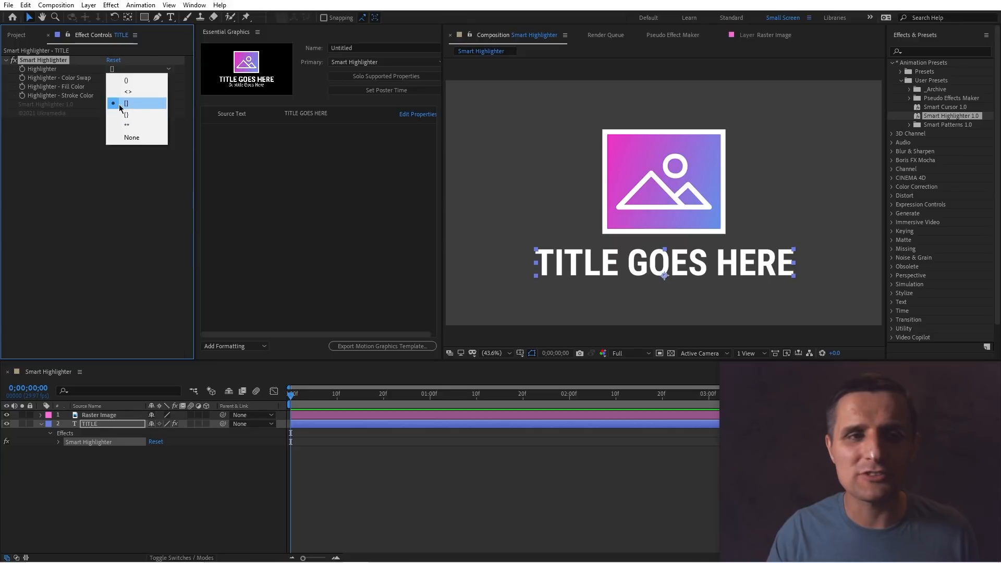
click(133, 104)
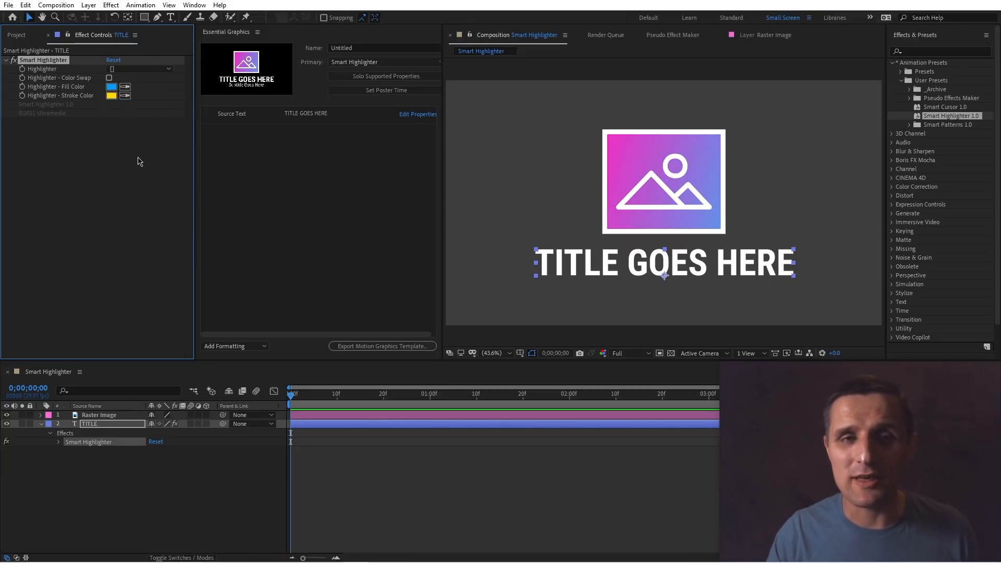
click(309, 119)
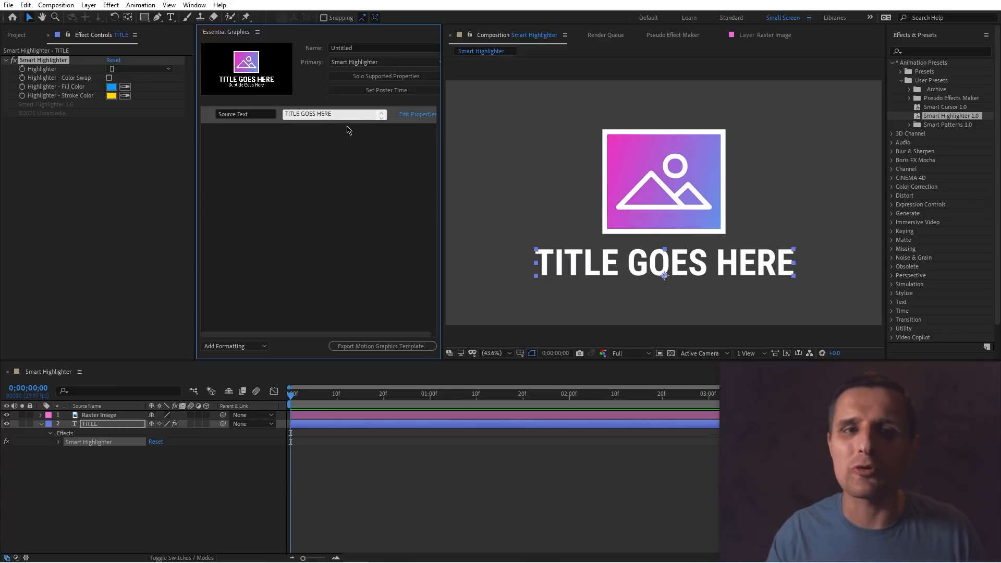
click(328, 115)
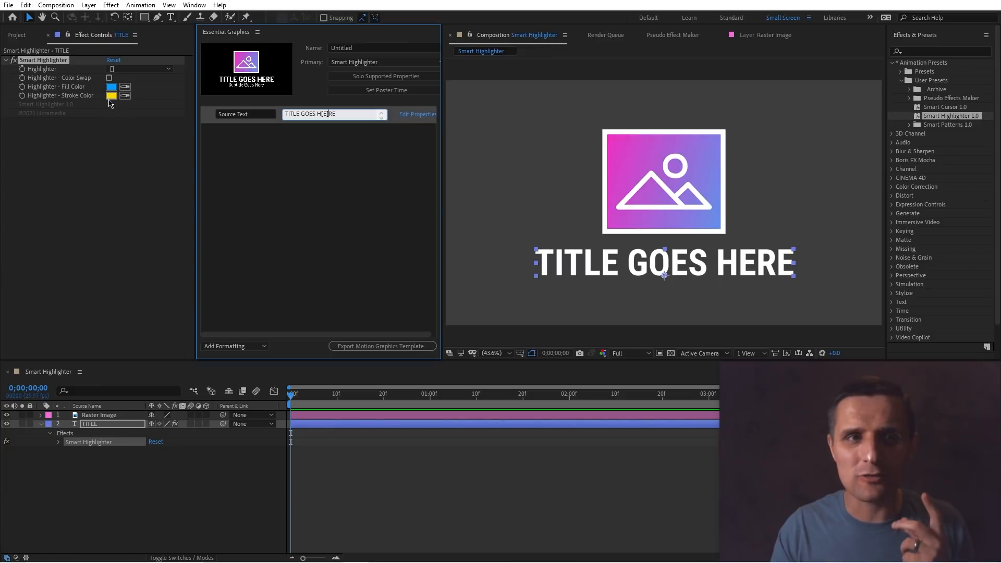
click(287, 172)
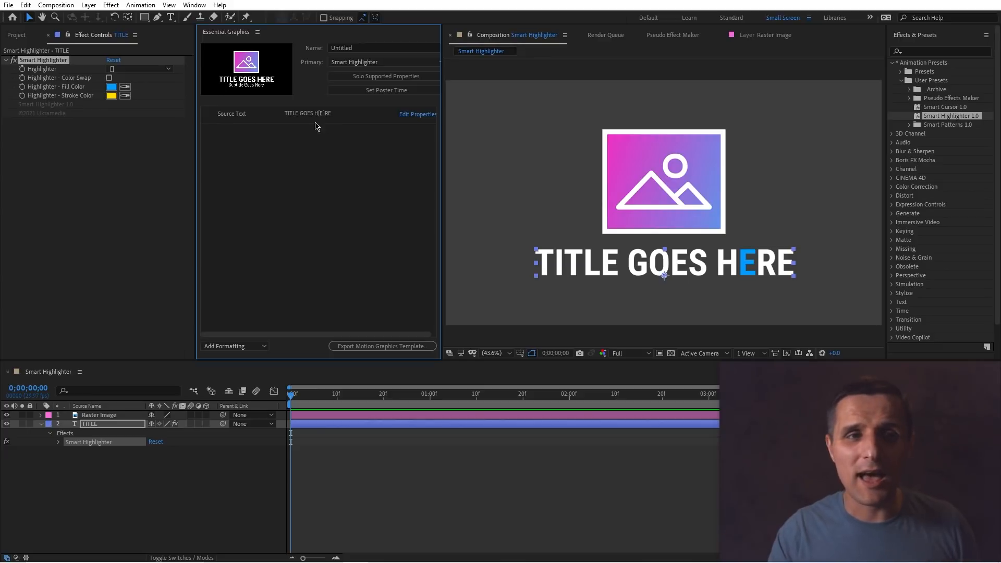
Set the highlighter fill color to magenta C600FF.
click(111, 86)
drag(780, 215, 782, 199)
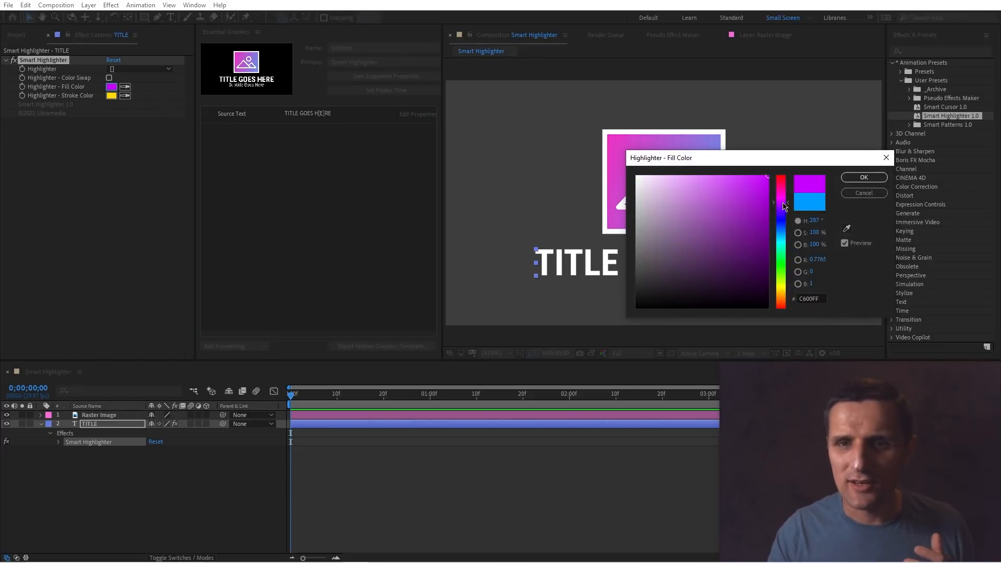
click(855, 178)
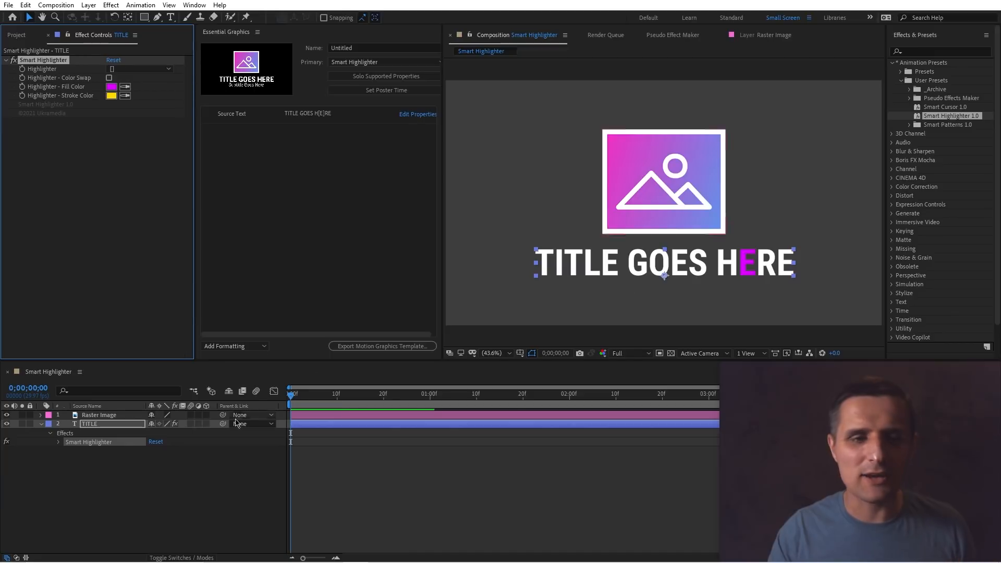
Add the highlighter Fill Color, Stroke Color and Color Swap properties to the Essential Graphics panel.
click(125, 425)
key(e)
key(e)
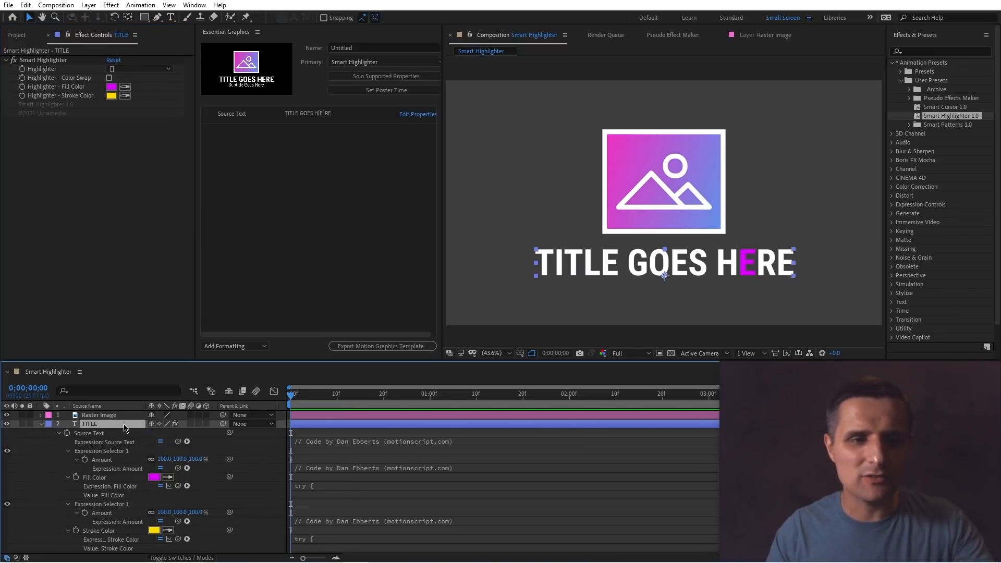
key(e)
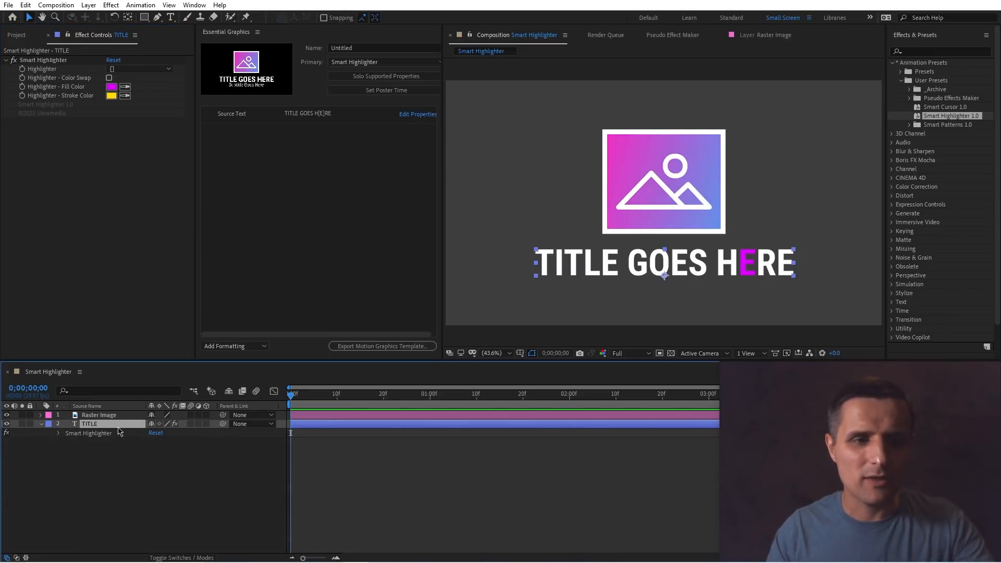
click(59, 434)
drag(112, 459, 270, 191)
drag(133, 469, 287, 207)
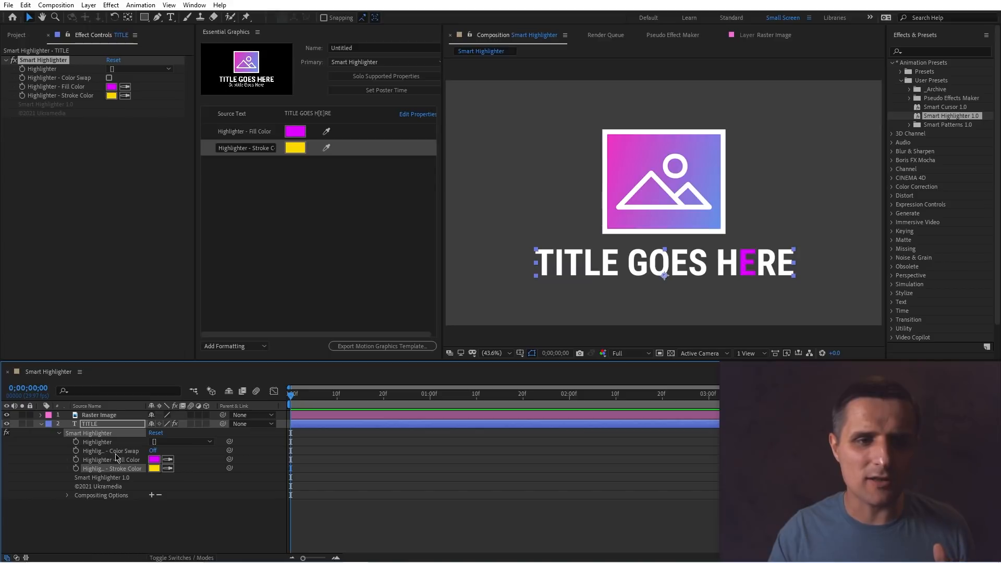
mouse_move(111, 452)
mouse_down()
mouse_move(233, 237)
mouse_move(264, 123)
mouse_up()
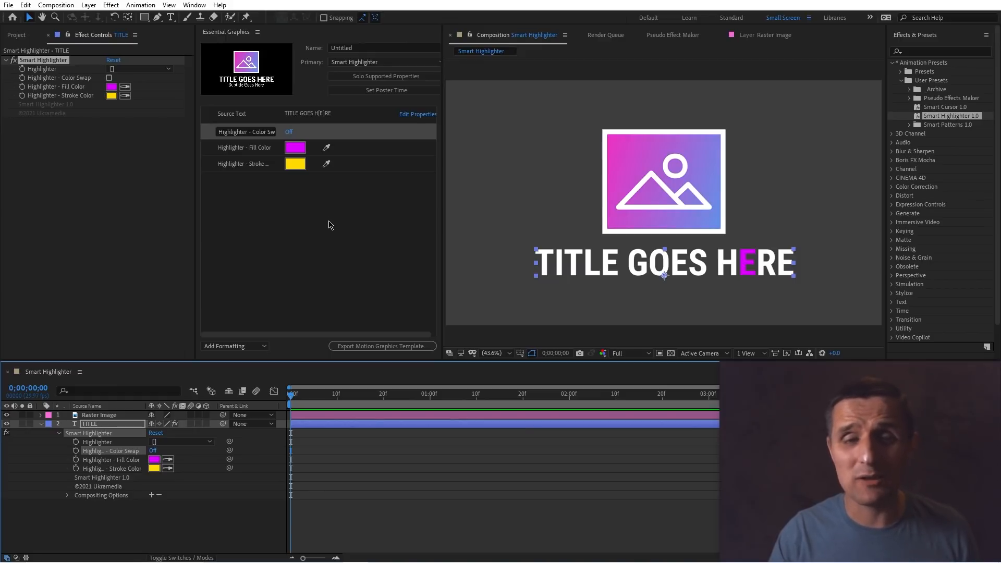
Set the Essential Graphics highlighter fill color to yellow FFF000.
click(297, 151)
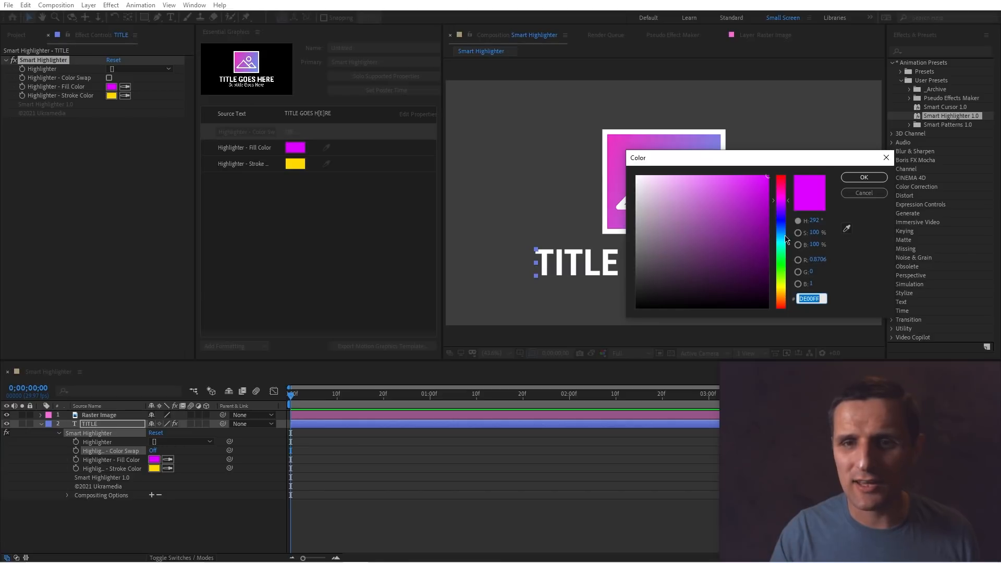
drag(787, 239, 786, 287)
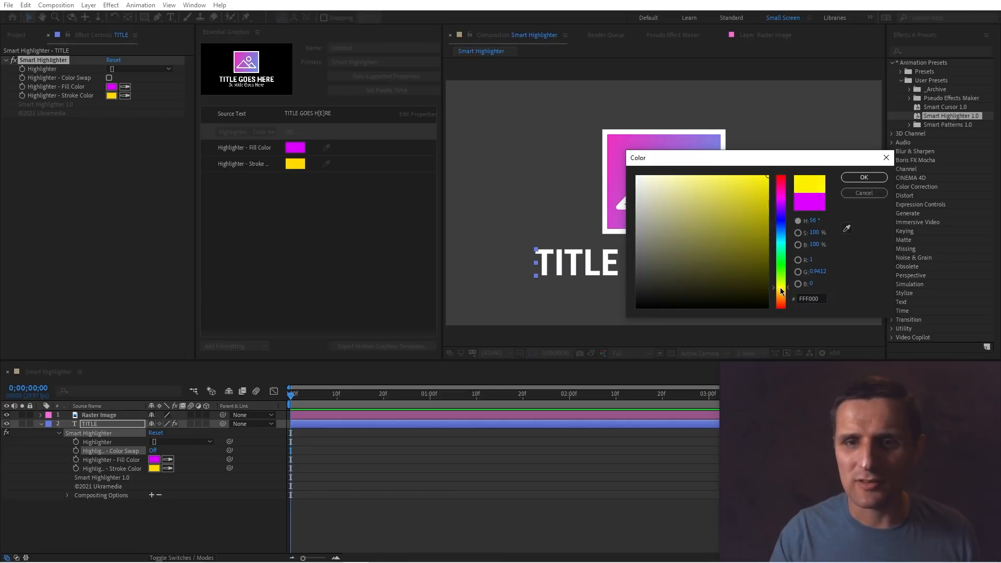
click(864, 178)
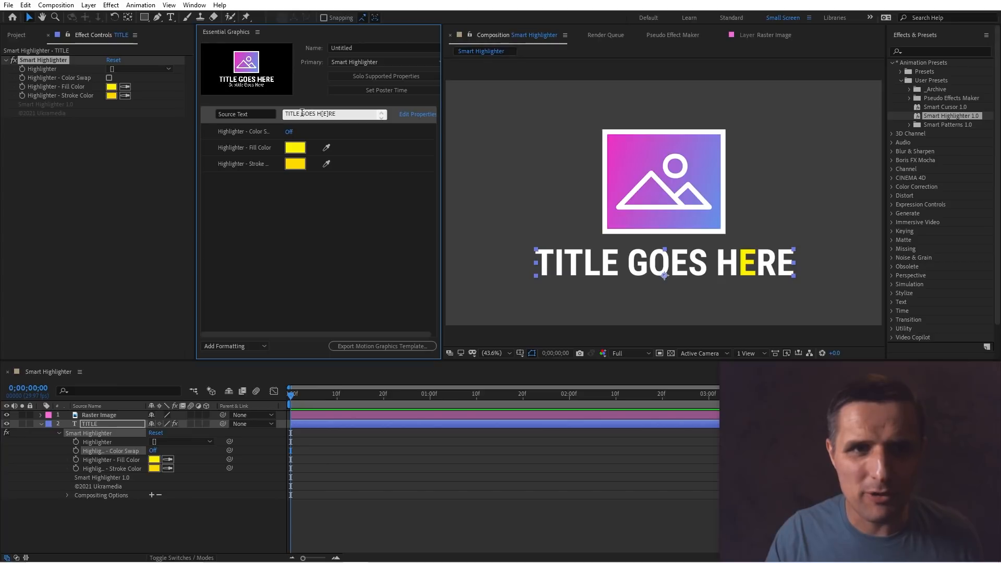
Wrap GOES in square brackets and insert an opening bracket before TITLE in the source text.
text([)
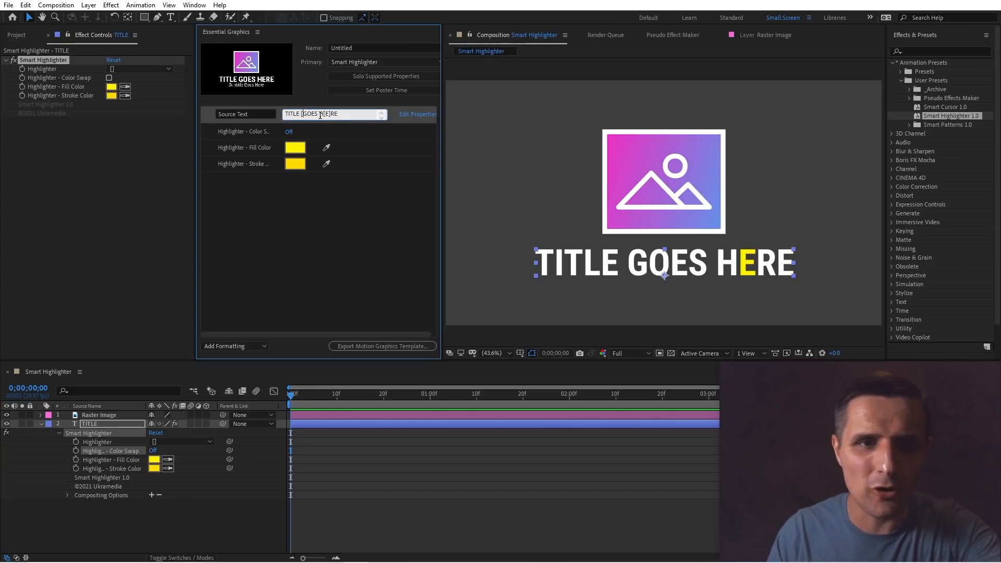
click(318, 114)
text(])
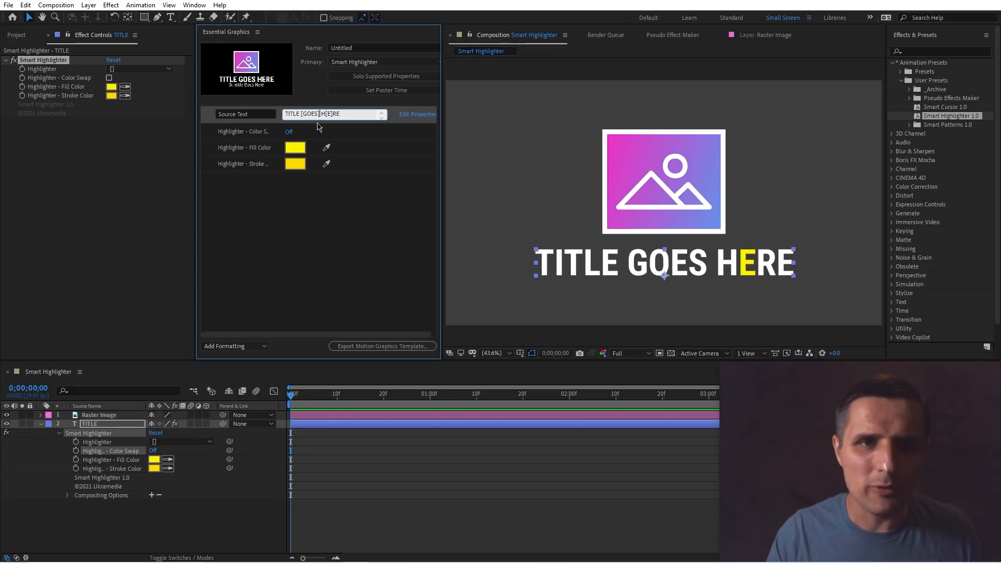
click(342, 190)
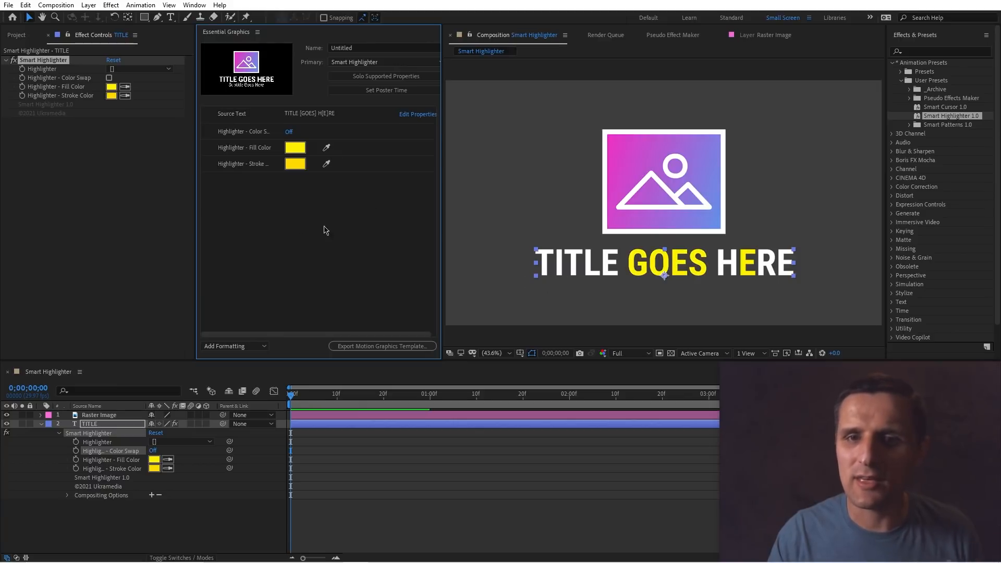
click(292, 115)
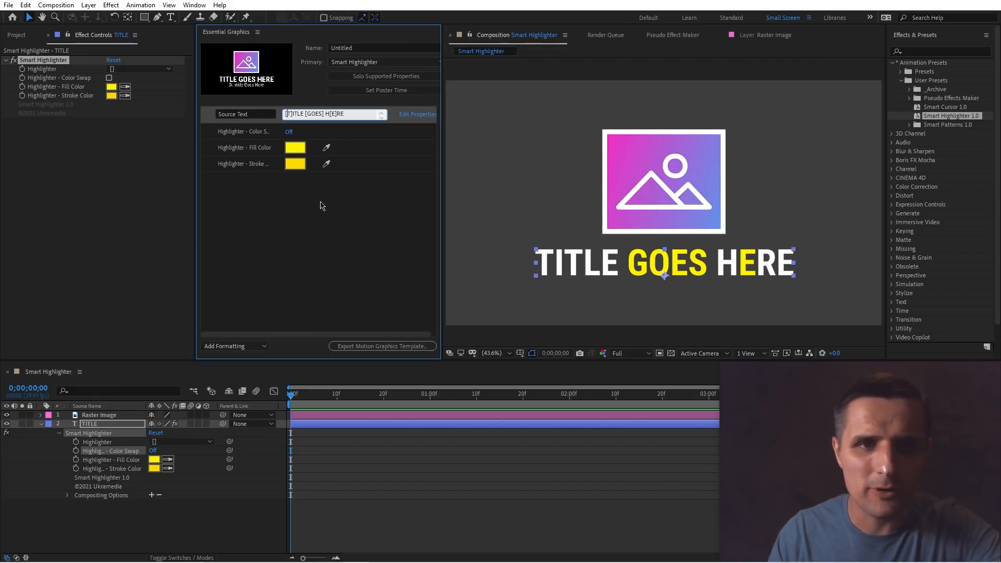
click(324, 218)
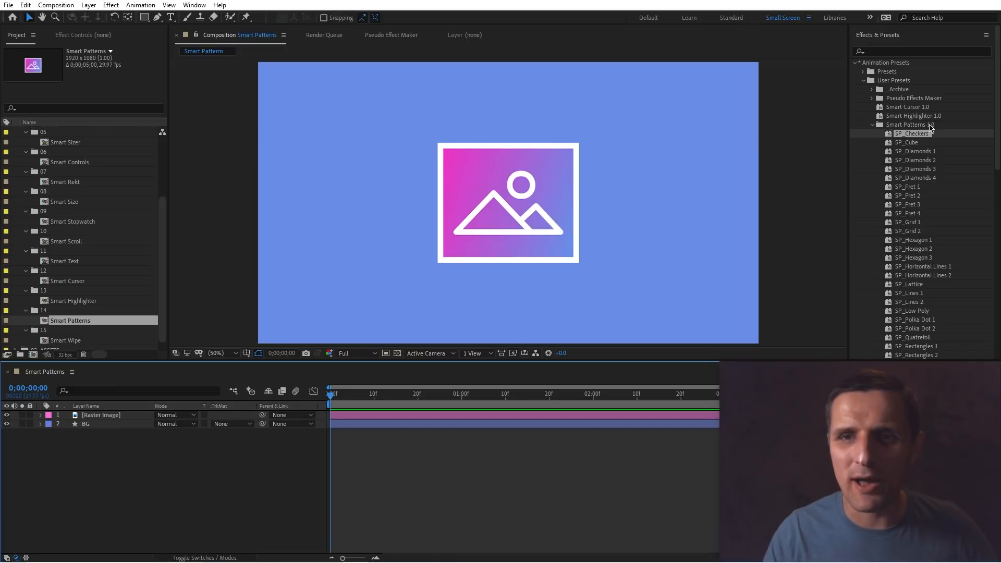
Apply the SP_Checkers pattern preset to the Smart Patterns composition and place its layer below the Raster Image layer.
scroll(916, 141, down, 2)
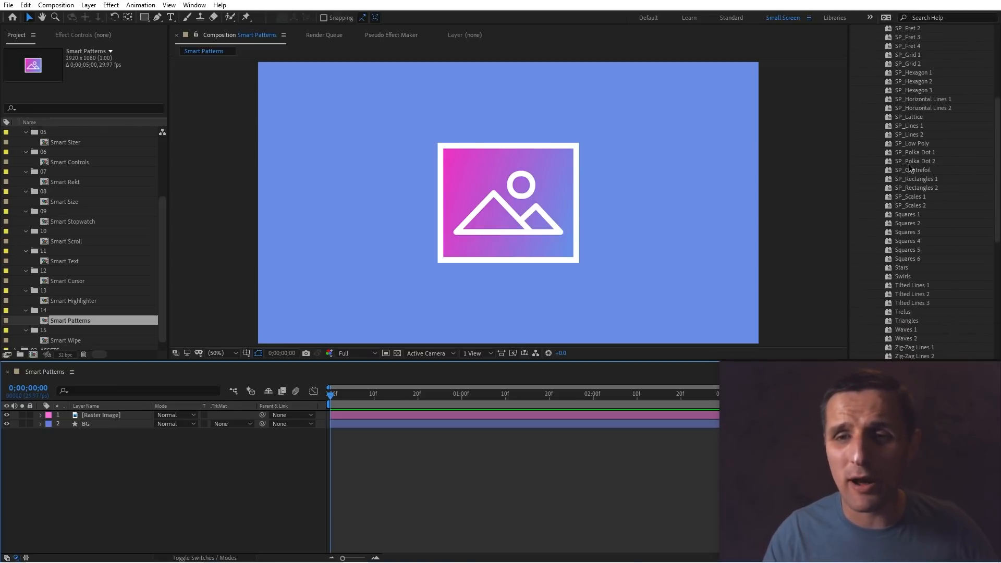
scroll(910, 177, down, 4)
scroll(914, 207, up, 4)
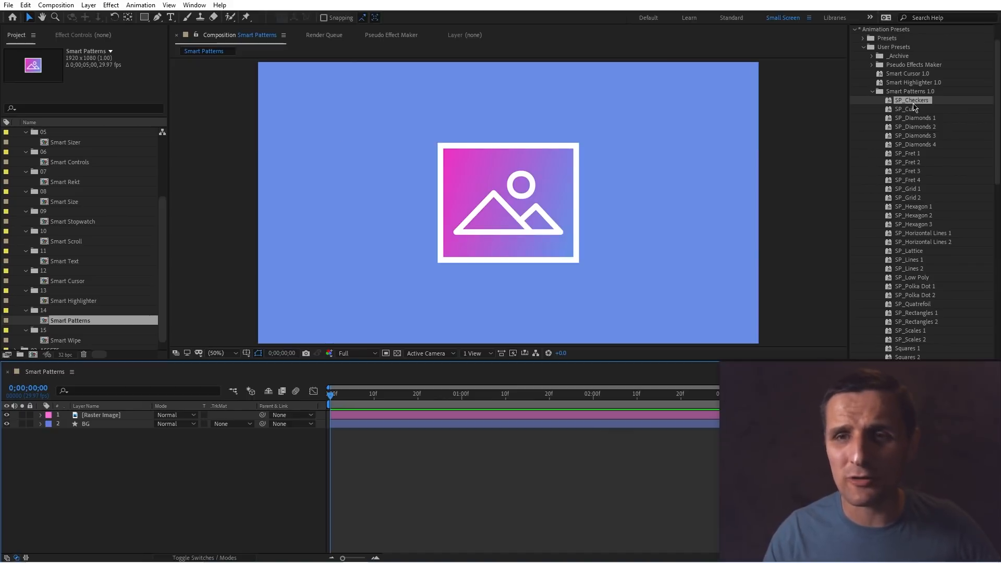
drag(916, 104, 380, 474)
drag(104, 415, 141, 432)
Set the pattern shape layer's blending mode to Soft Light.
click(95, 433)
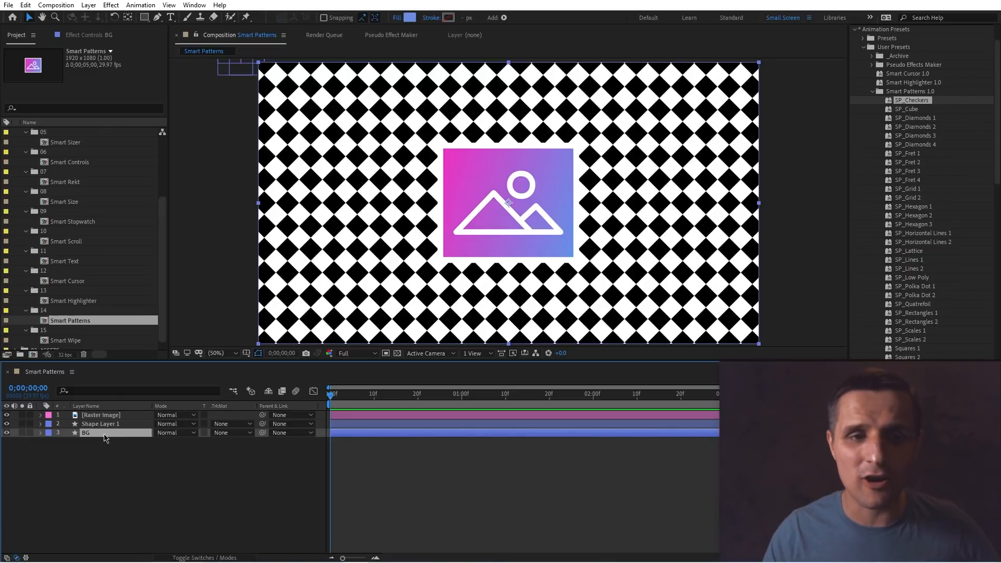
click(175, 425)
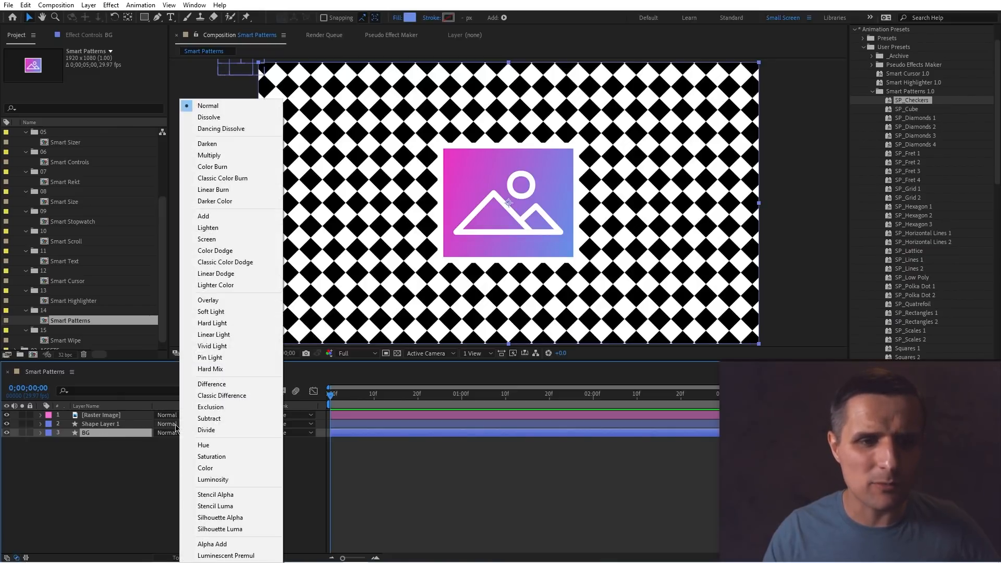
click(211, 312)
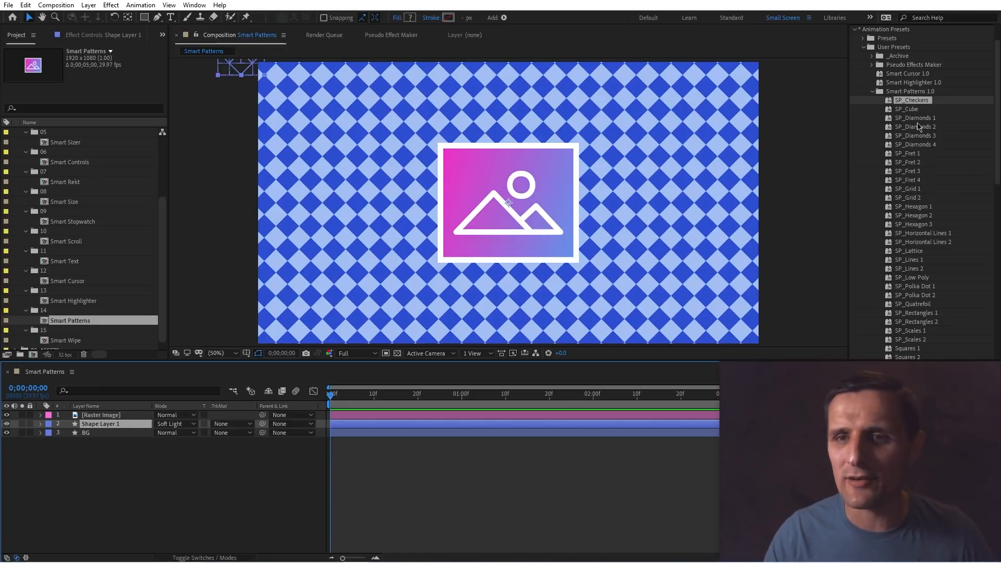
Apply the SP_Cube, SP_Diamonds 1 to 4 and SP_Fret 1 to 3 presets one after another to the shape layer.
double_click(910, 109)
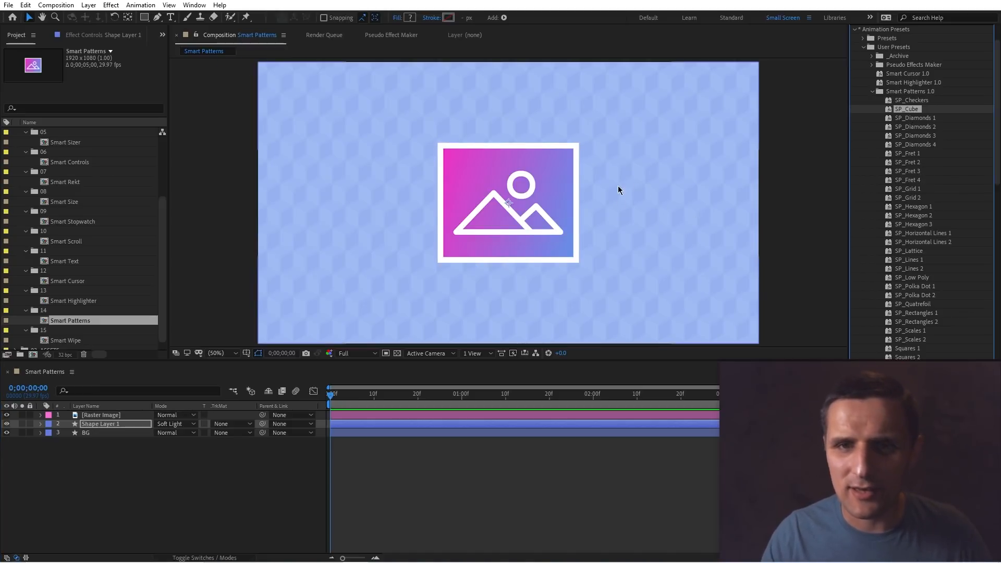
click(925, 117)
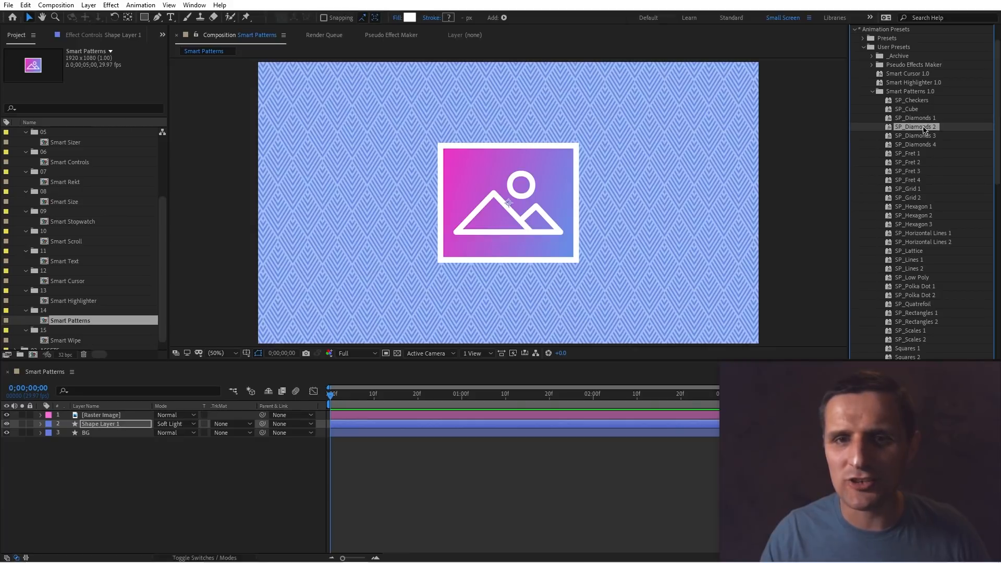
click(926, 126)
click(926, 136)
click(926, 145)
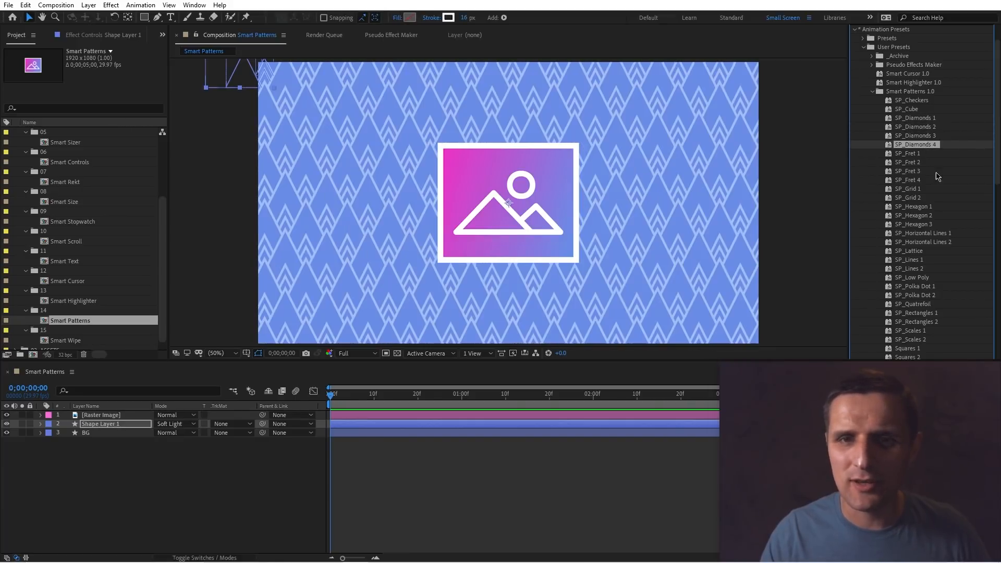
click(912, 154)
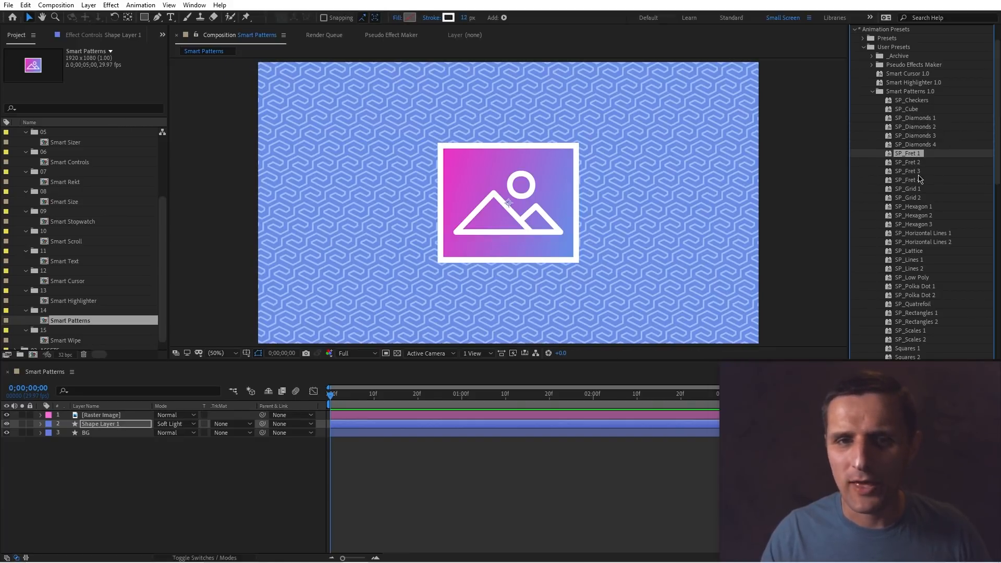
click(911, 162)
click(911, 171)
Apply the SP_Fret 4, SP_Grid, SP_Hexagon and SP_Horizontal Lines presets in turn, ending with SP_Horizontal Lines 2.
click(915, 180)
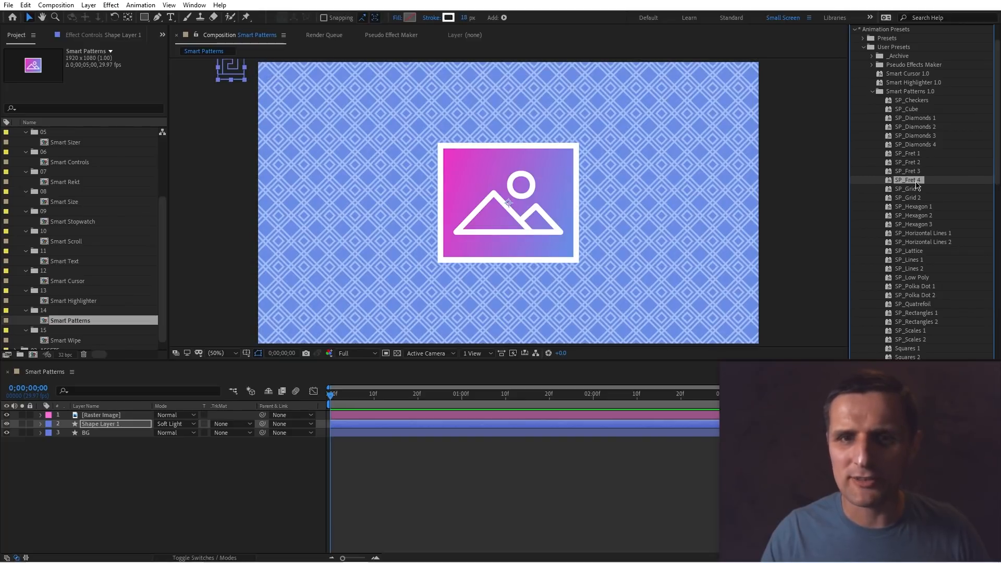
click(913, 189)
click(917, 198)
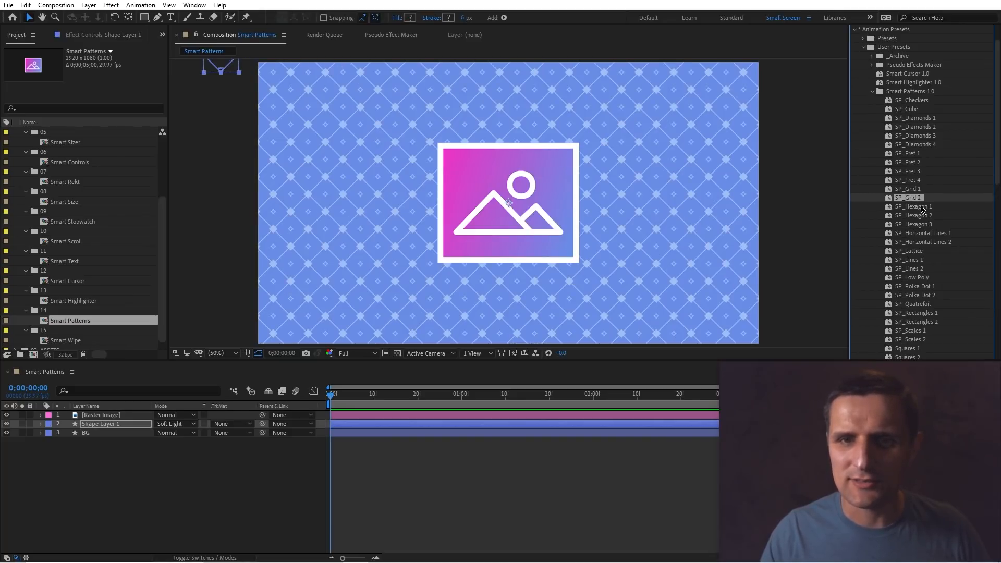
click(917, 207)
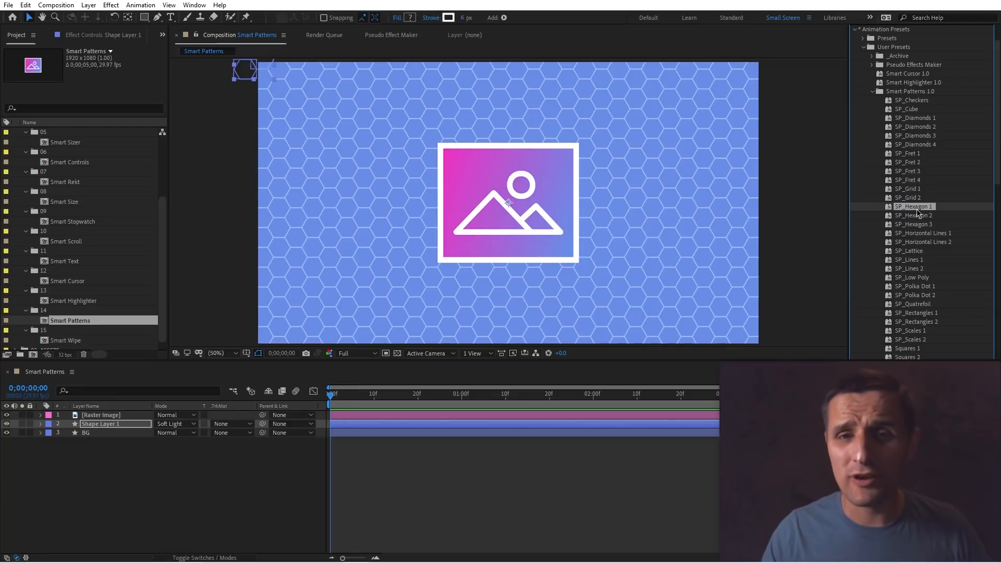
click(921, 216)
click(923, 225)
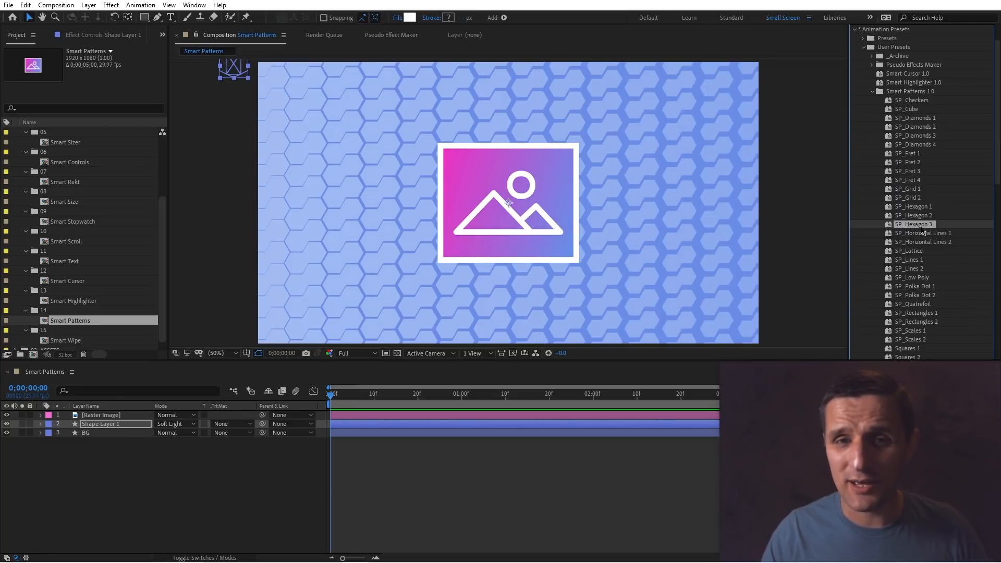
click(926, 234)
click(927, 242)
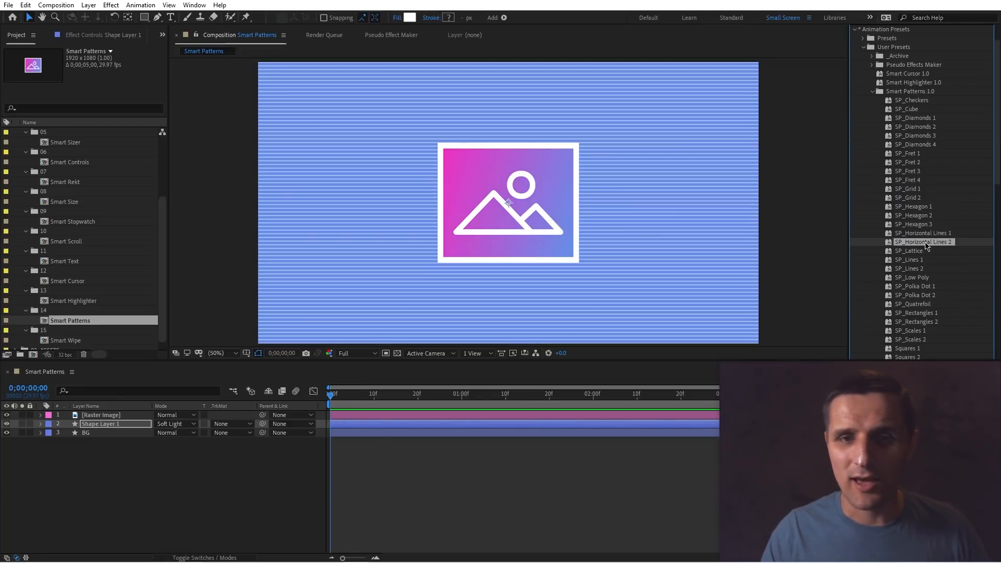
Apply the SP_Lattice, SP_Lines 1 and 2, SP_Low Poly, SP_Polka Dot 1 and 2, and SP_Quatrefoil presets in turn to the shape layer.
click(921, 252)
click(916, 260)
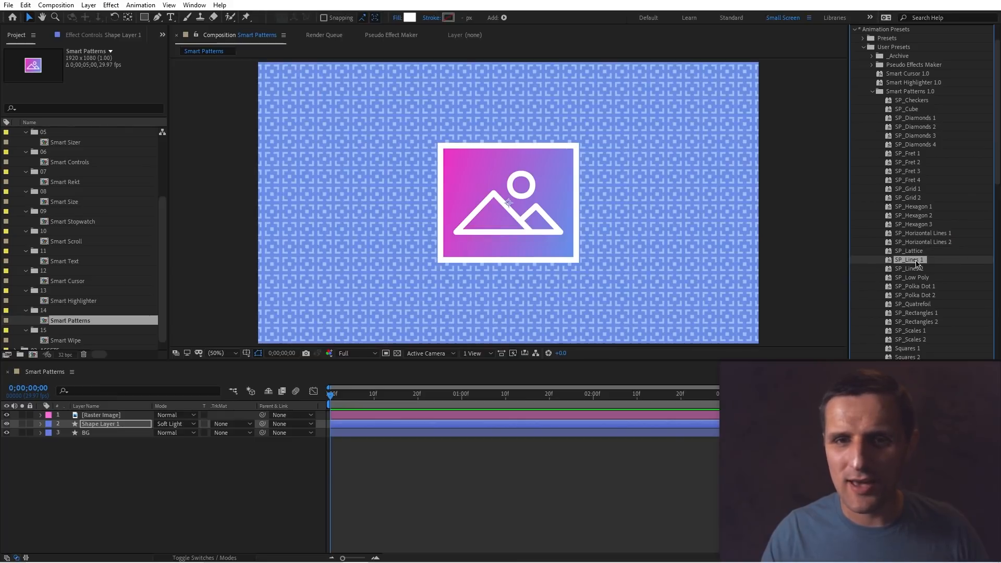
click(916, 269)
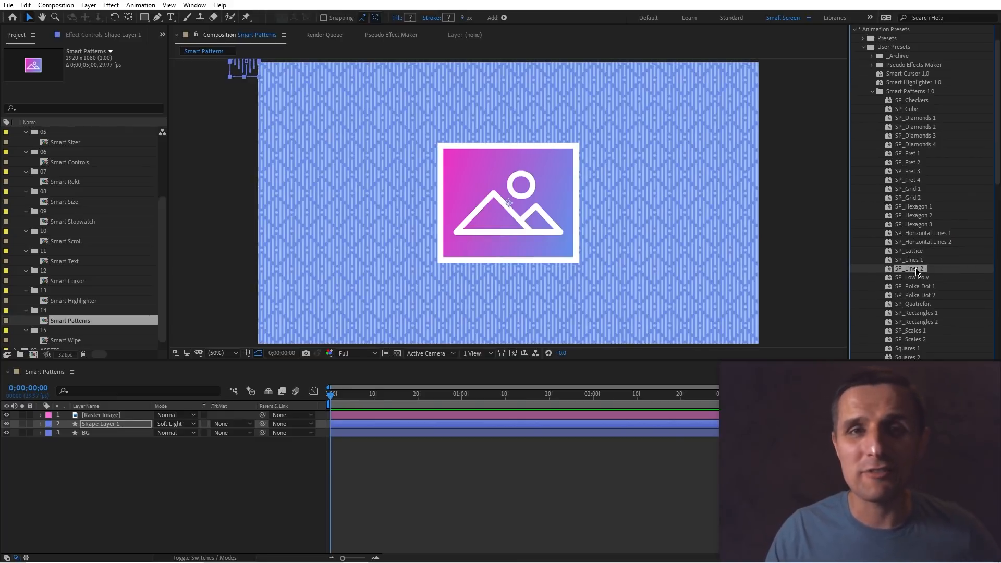
click(922, 278)
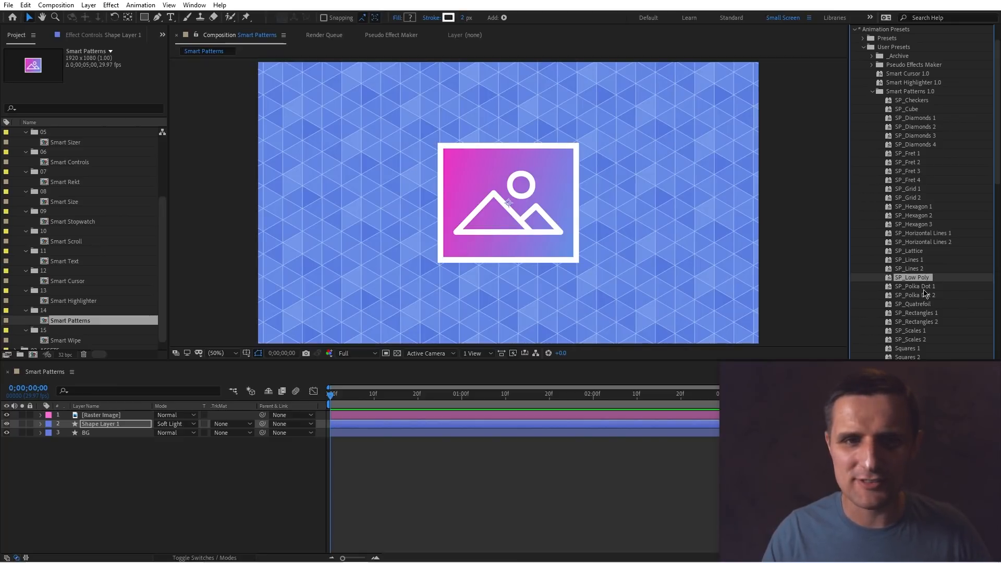
click(925, 287)
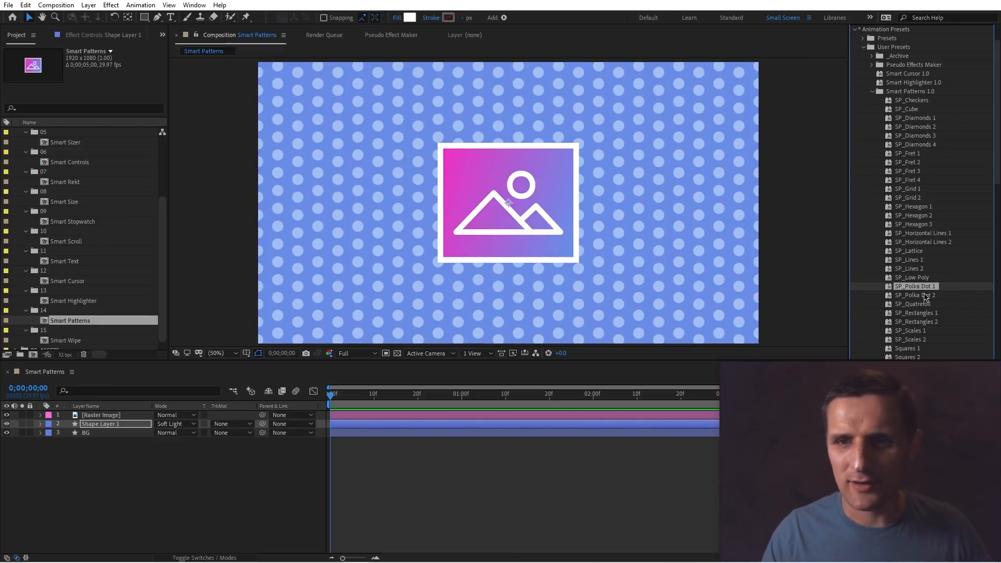
click(926, 296)
click(921, 305)
Apply the SP_Rectangles 1 and 2, SP_Scales 1 and 2, and Squares 1 to 6 presets one after another.
scroll(936, 282, down, 5)
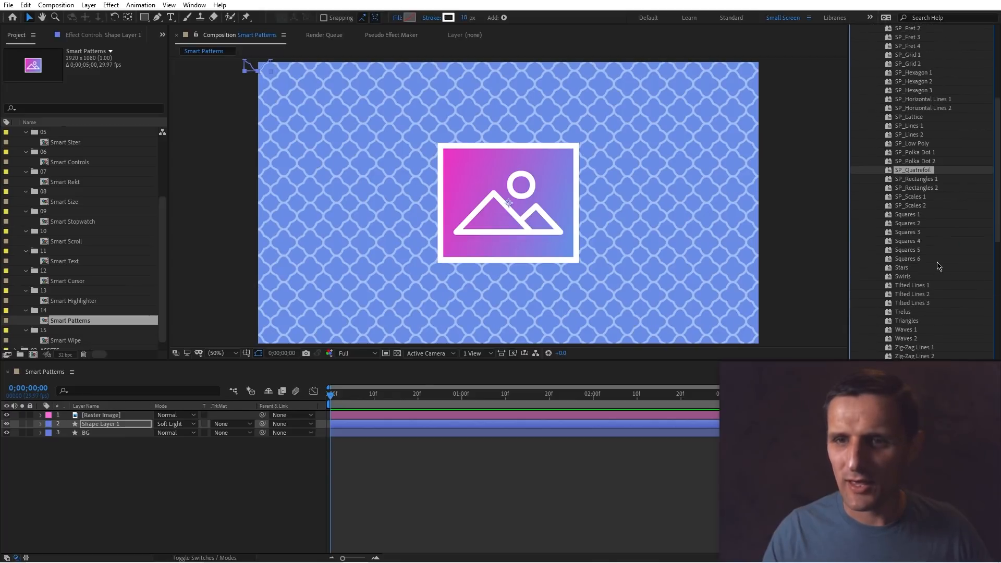
scroll(939, 265, down, 3)
click(923, 112)
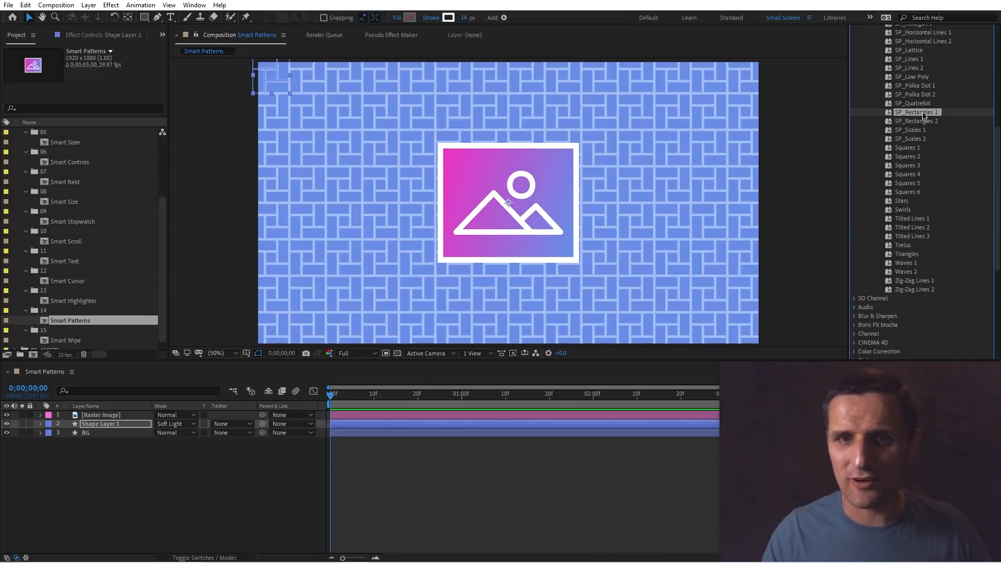
click(923, 121)
click(920, 130)
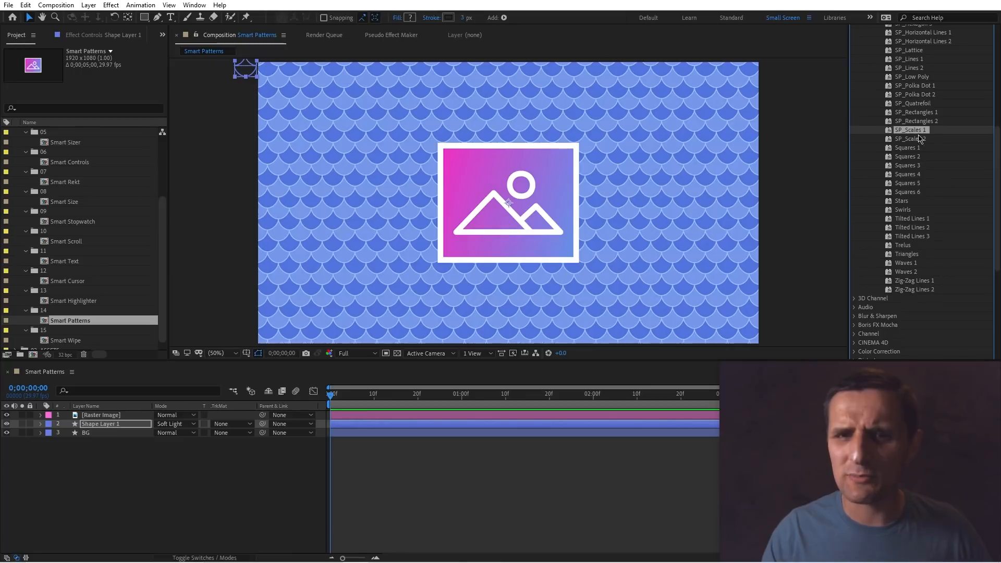
click(915, 138)
click(915, 150)
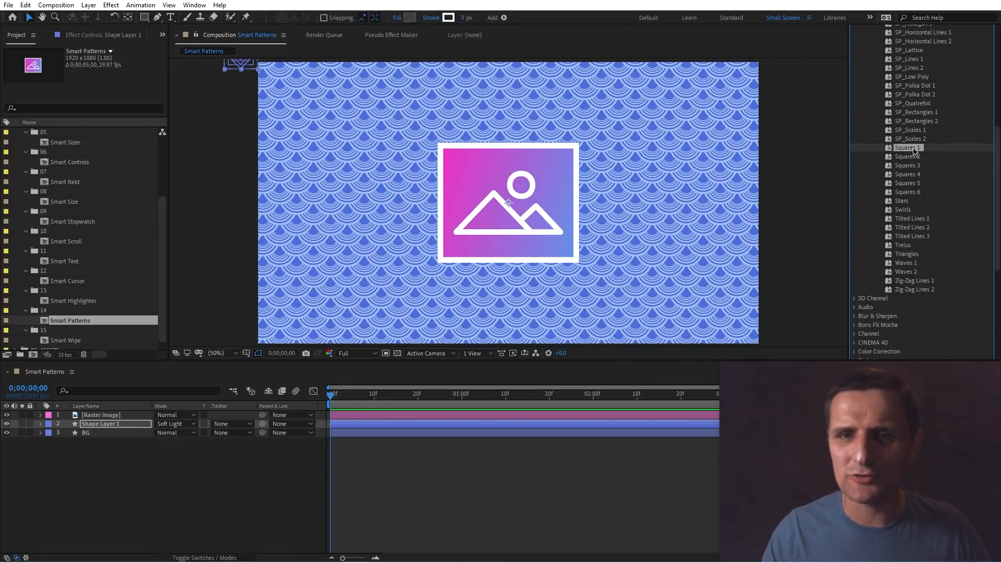
click(912, 157)
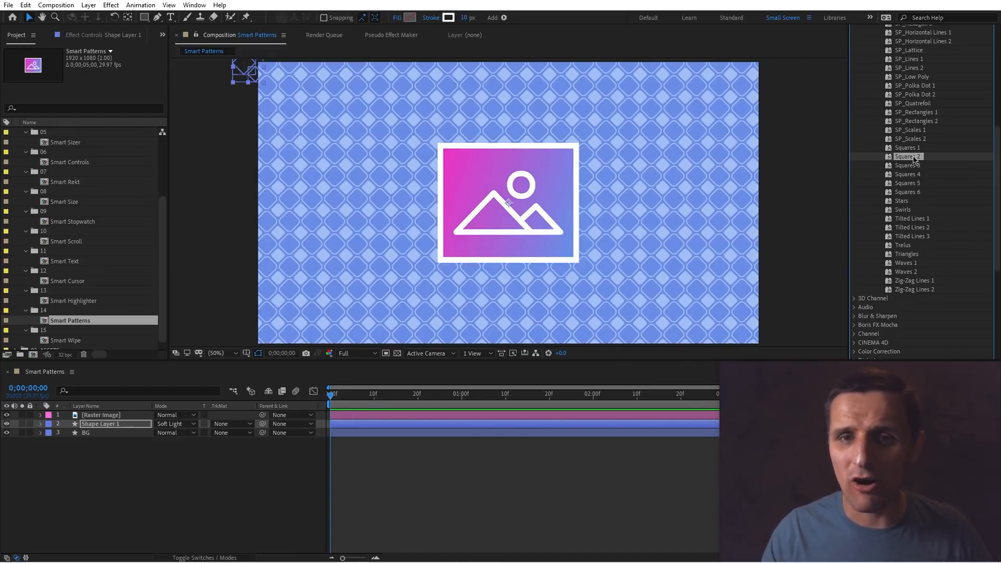
click(913, 165)
click(916, 175)
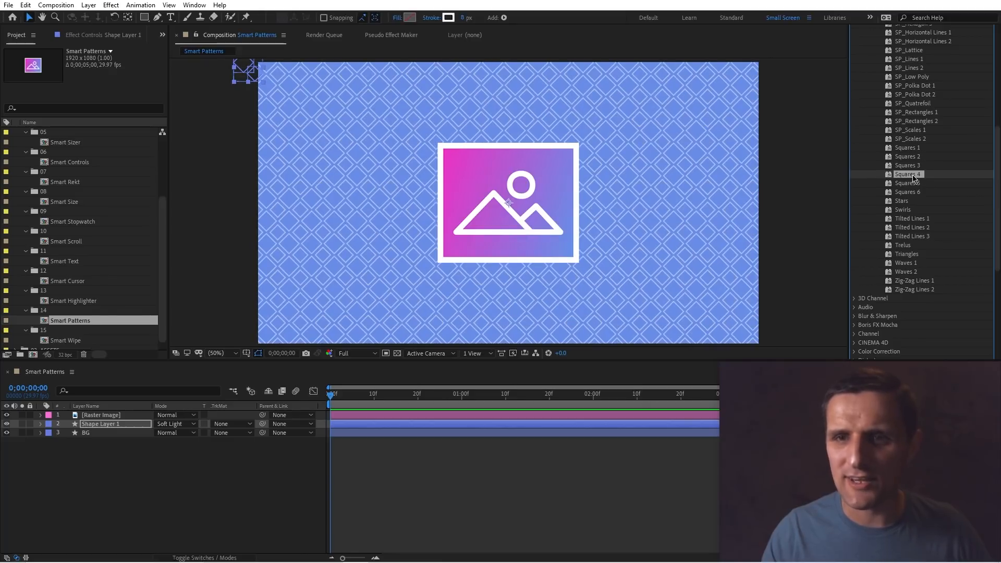
click(912, 183)
click(915, 192)
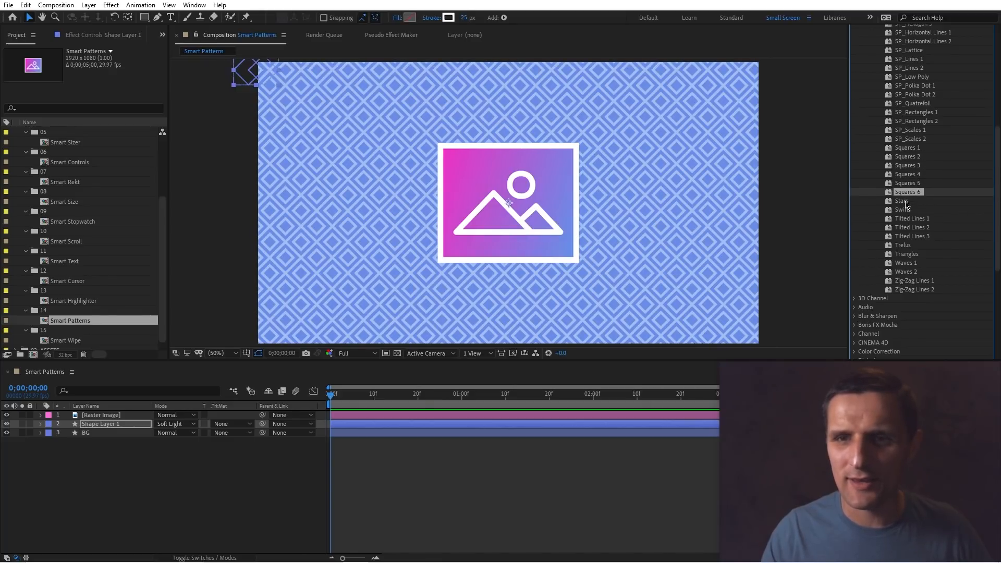
Apply the Stars, Swirls, Tilted Lines 1 to 3, Trelus, Triangles, Waves 1 and 2, and Zig-Zag Lines 1 and 2 presets in turn.
click(907, 202)
click(911, 210)
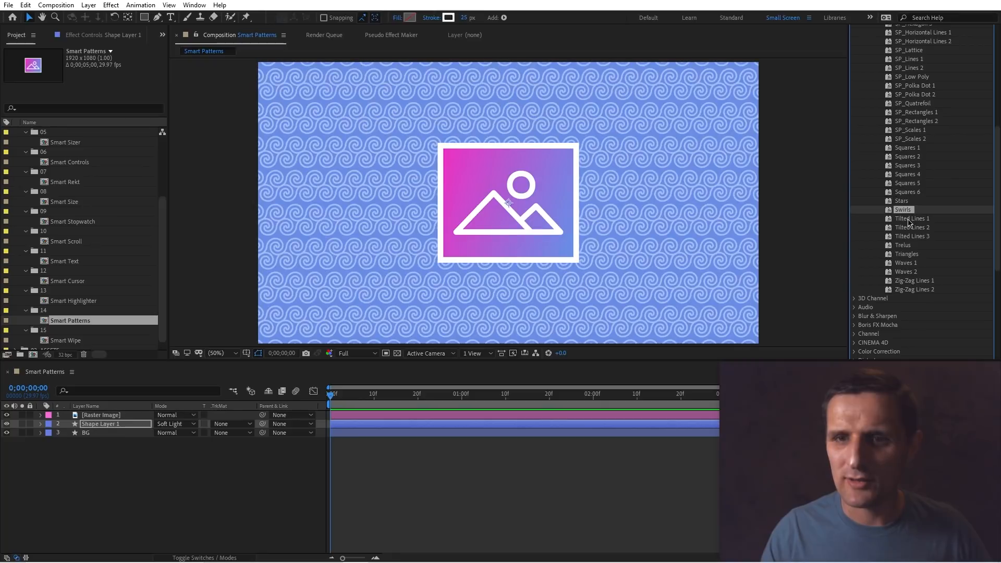
click(911, 219)
click(910, 229)
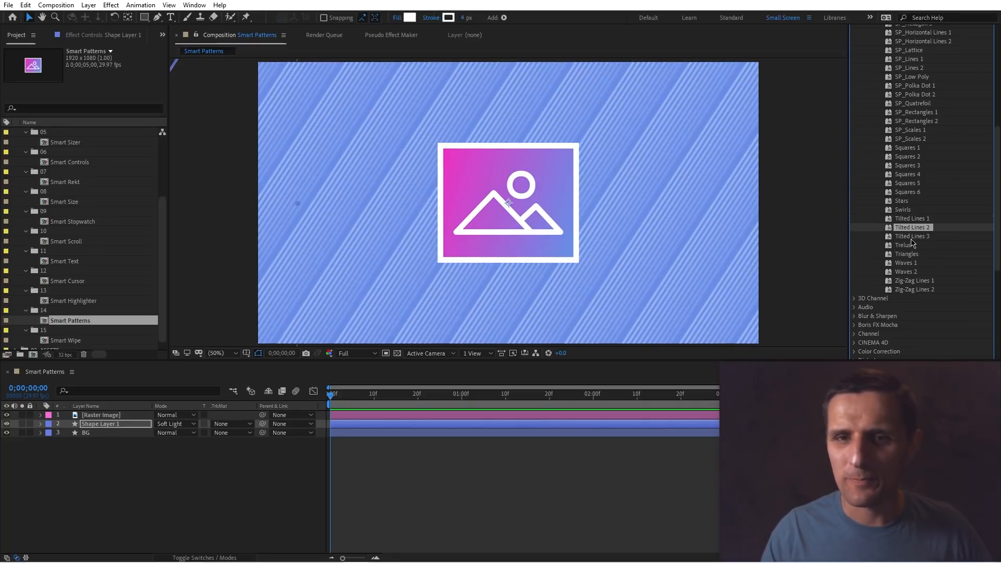
click(912, 238)
click(908, 247)
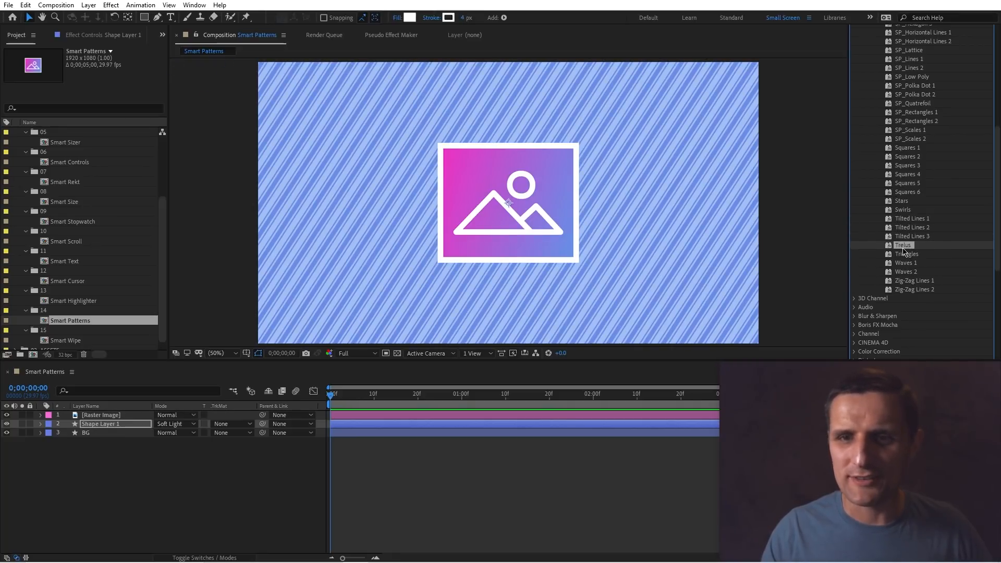
click(906, 254)
click(909, 265)
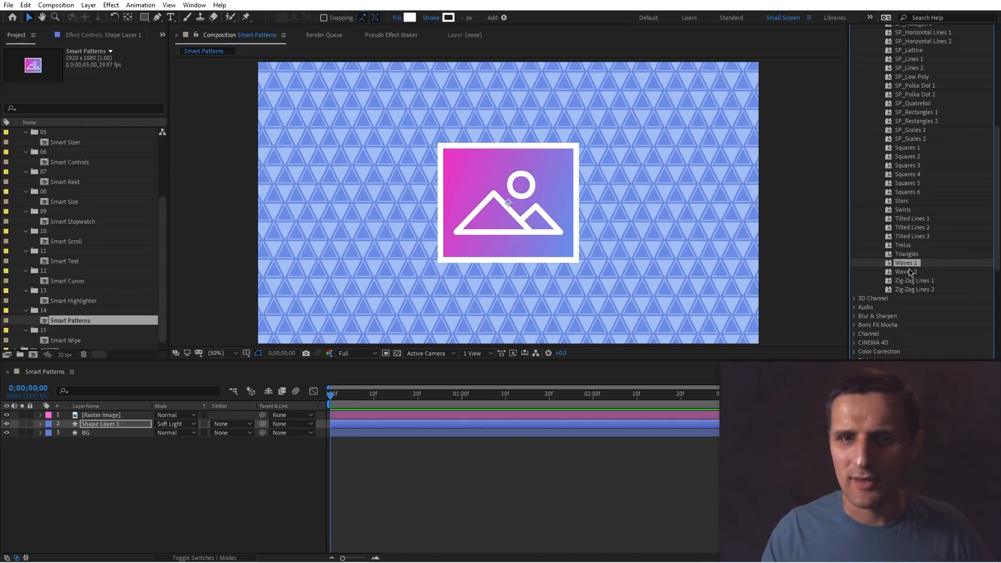
click(909, 272)
click(911, 281)
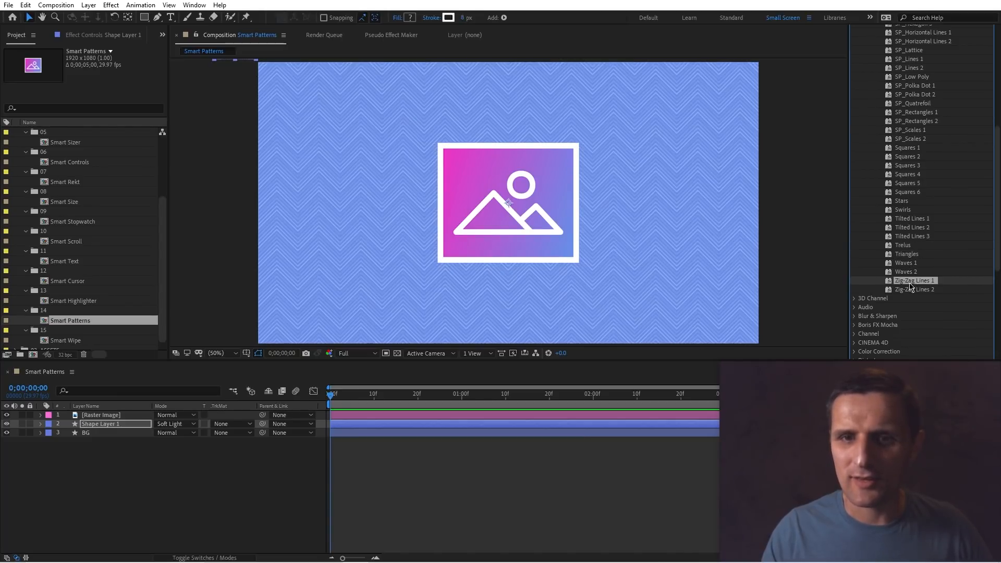
click(913, 291)
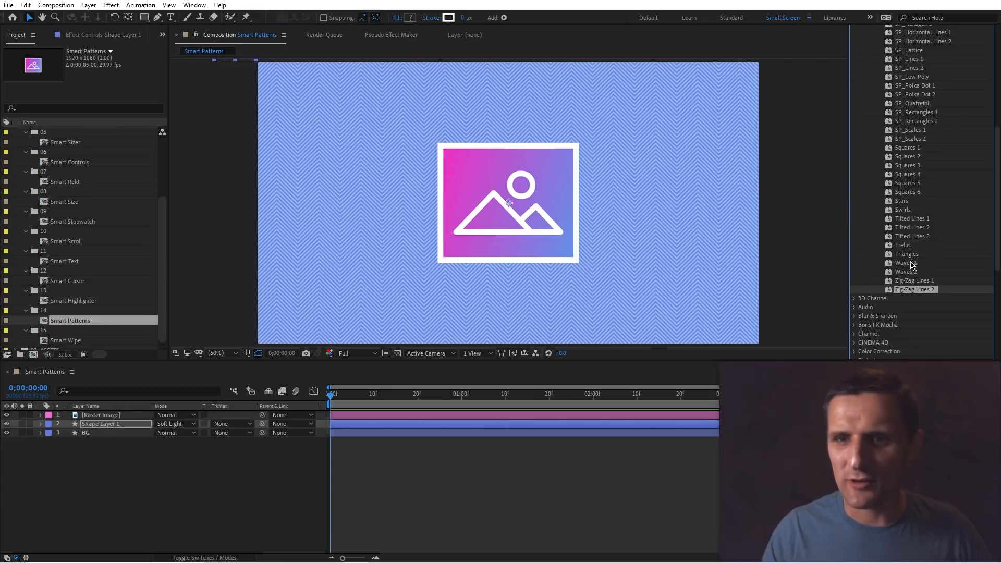
Apply the Trelus pattern preset to the shape layer.
click(907, 246)
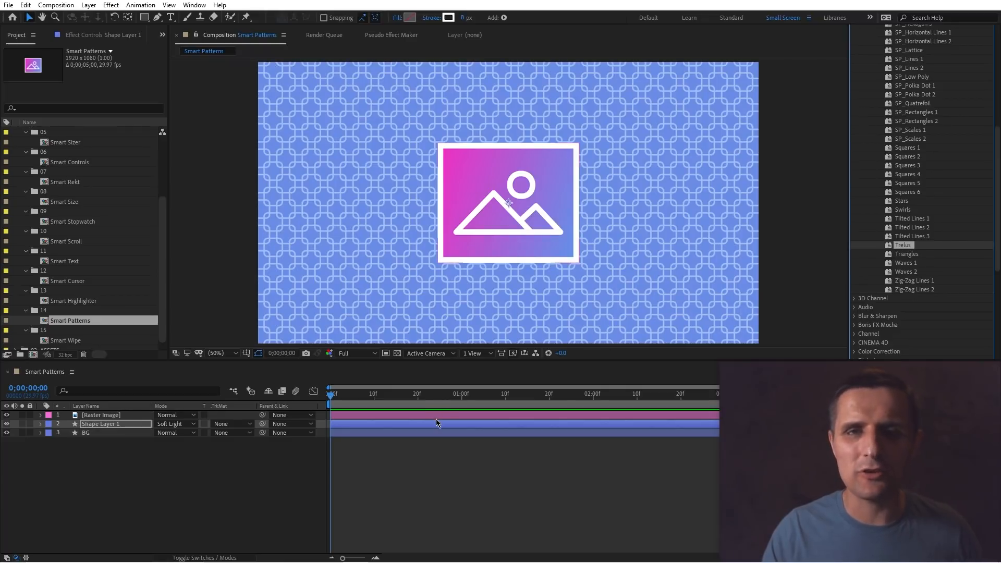
click(403, 425)
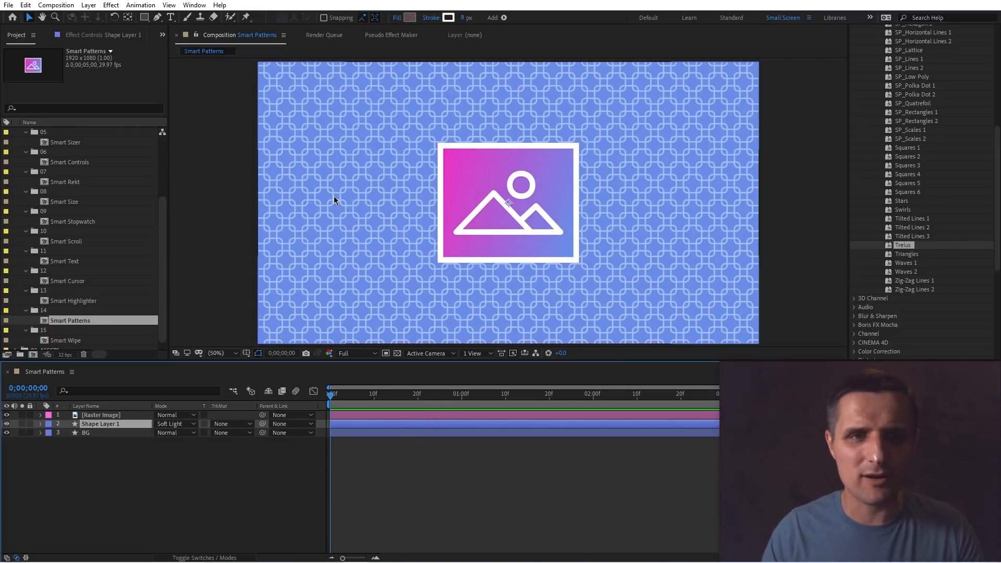
scroll(347, 192, up, 3)
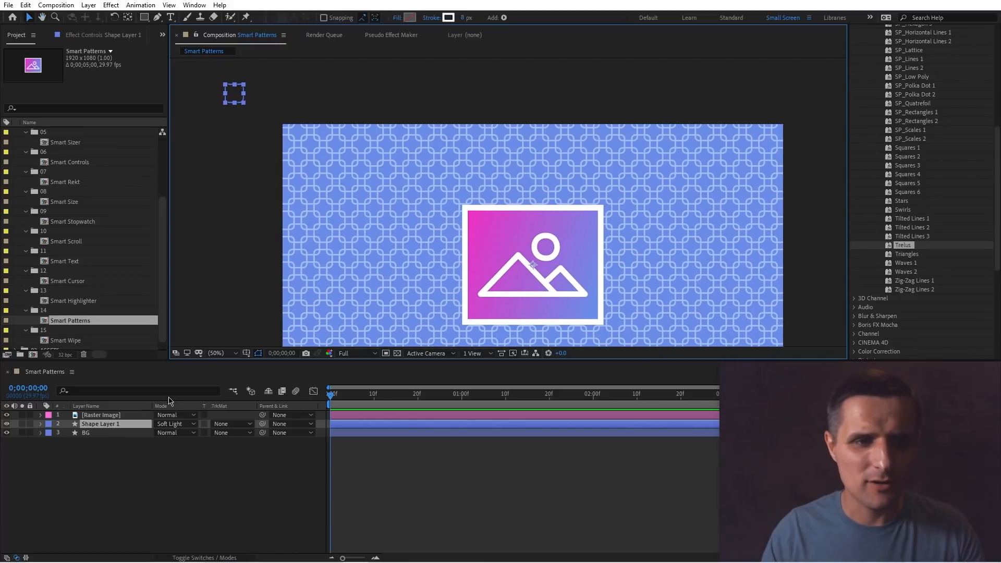
scroll(351, 219, down, 3)
Open the shape layer's Contents down to Rectangle Path 1 inside Group 1 and scrub its Size value.
click(40, 424)
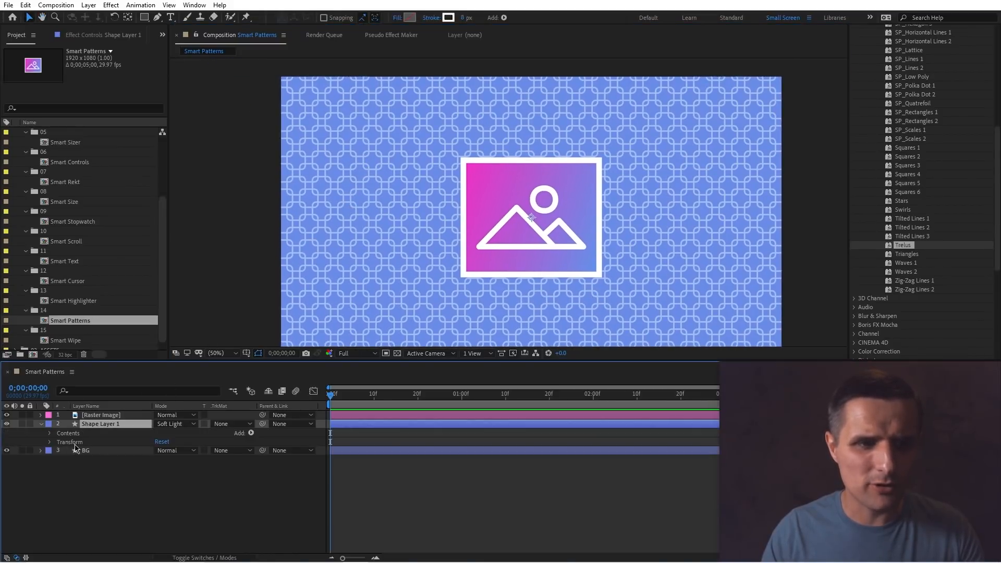
click(51, 433)
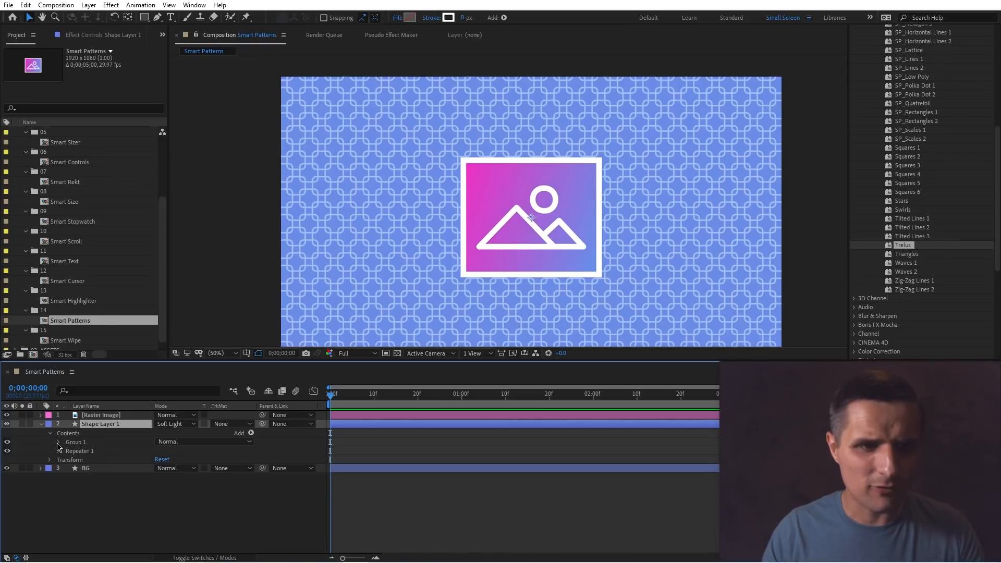
click(57, 442)
click(67, 450)
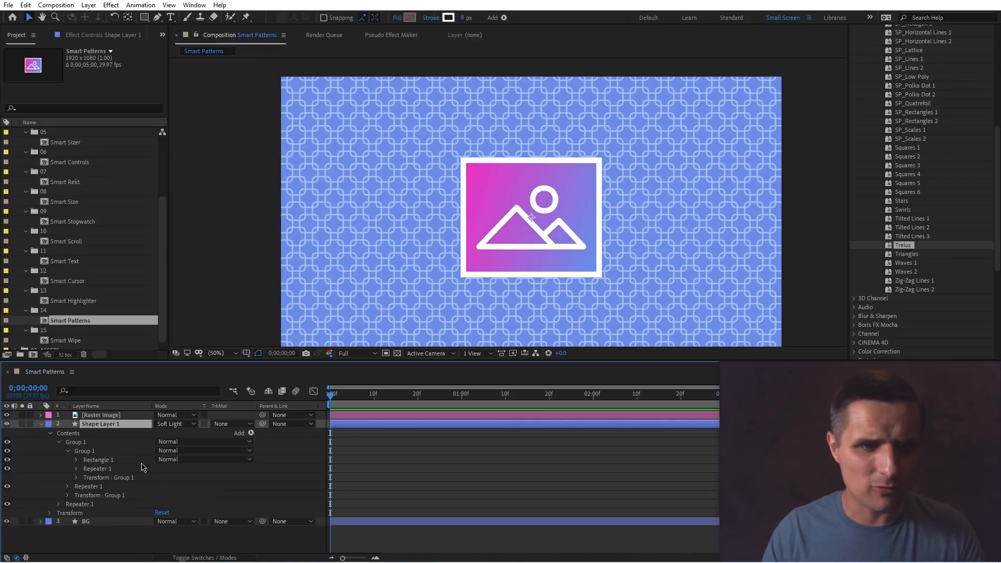
key(h)
key(v)
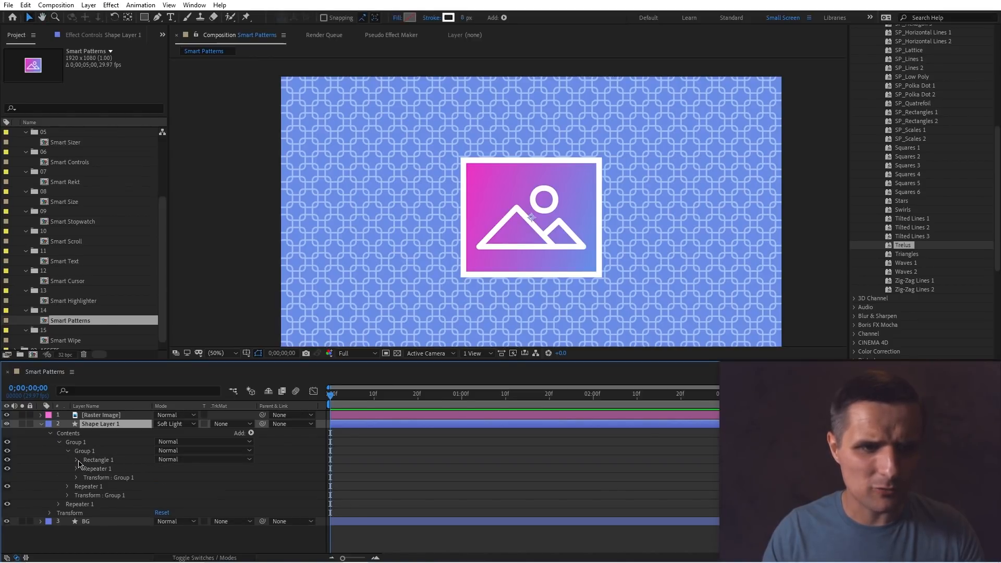
click(77, 459)
click(86, 468)
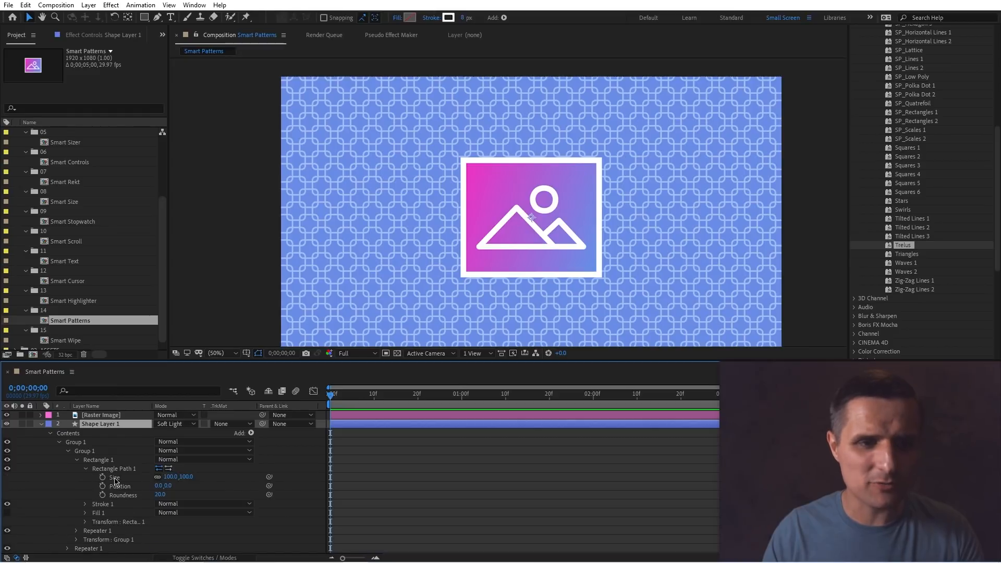
drag(171, 480, 140, 474)
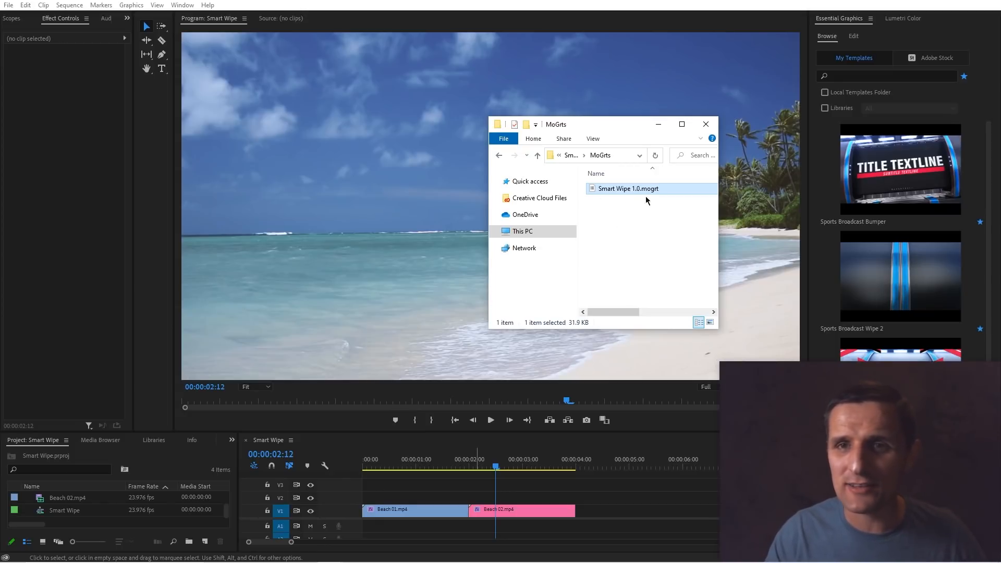
Switch to Premiere Pro and install the Smart Wipe 1.0.mogrt file into the Essential Graphics templates.
drag(616, 190, 863, 163)
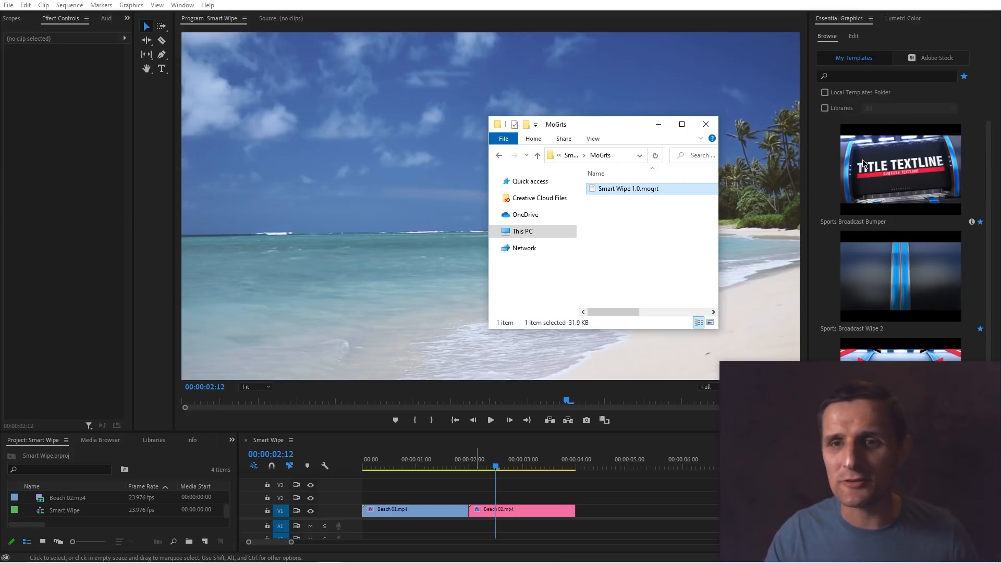
click(675, 476)
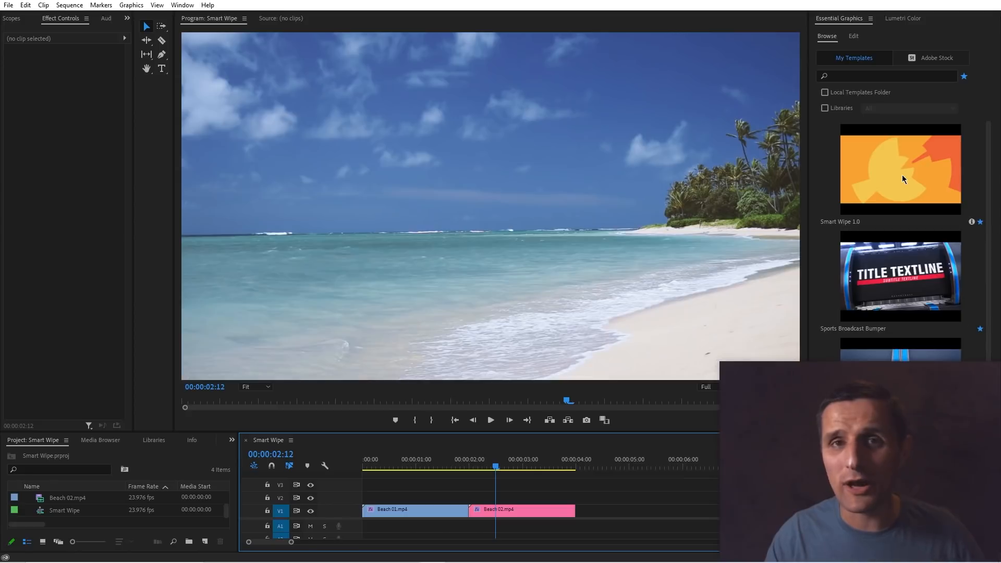
Play back the sequence from the start to view the cut between the two beach clips.
drag(496, 467, 364, 476)
key(space)
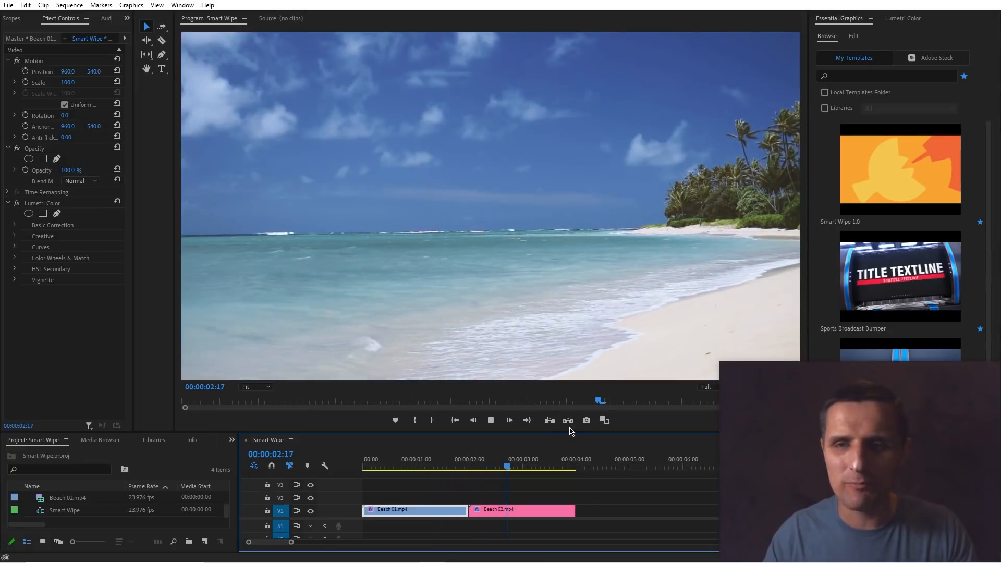
key(space)
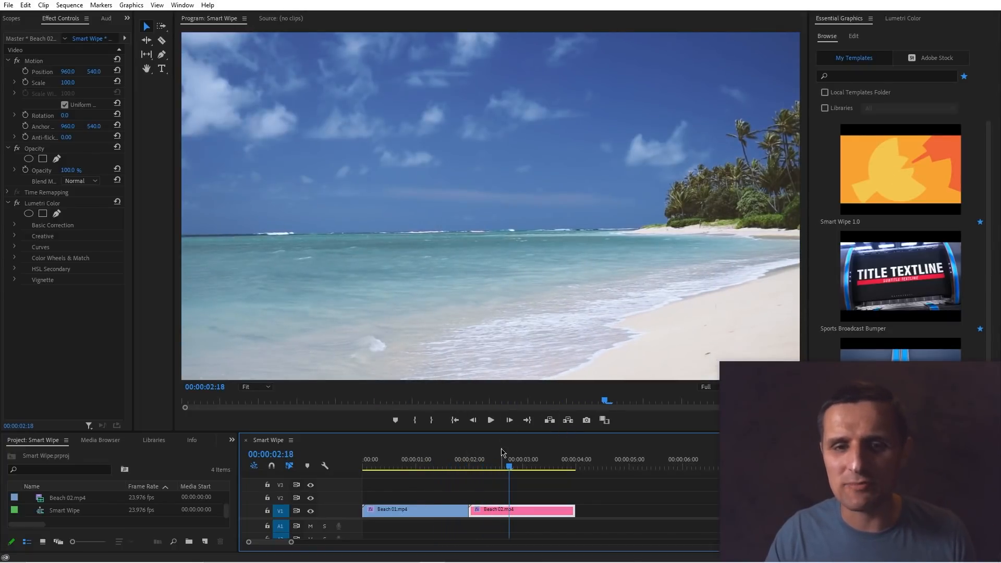
Add the Smart Wipe 1.0 template to track V2 above the cut between Beach 01 and Beach 02.
click(864, 222)
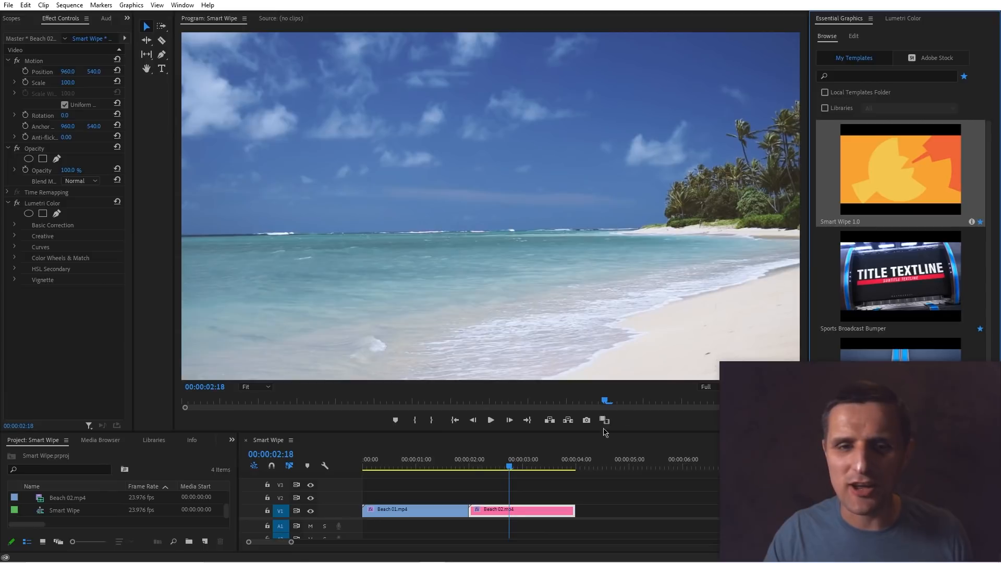
drag(604, 432, 457, 501)
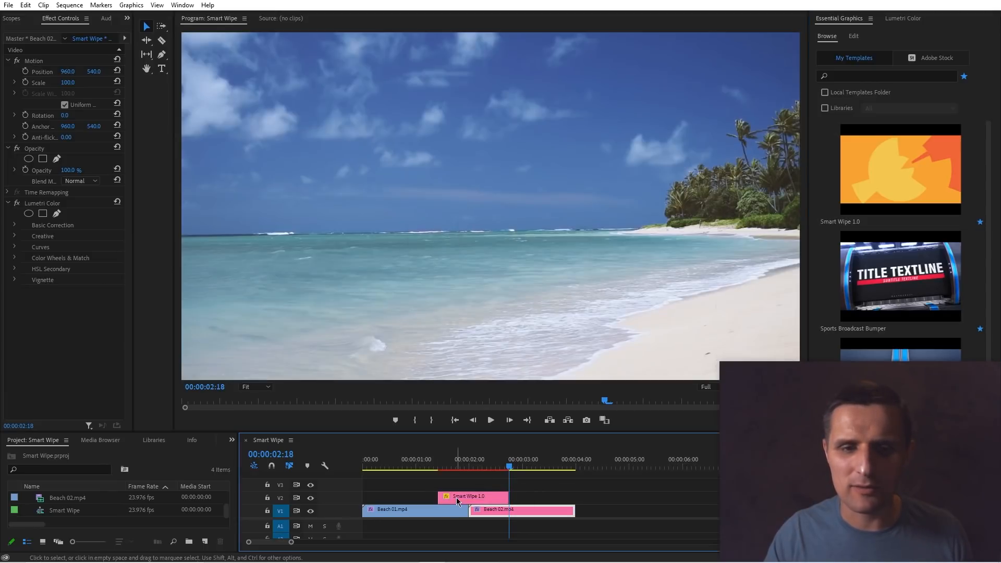
drag(480, 467, 469, 467)
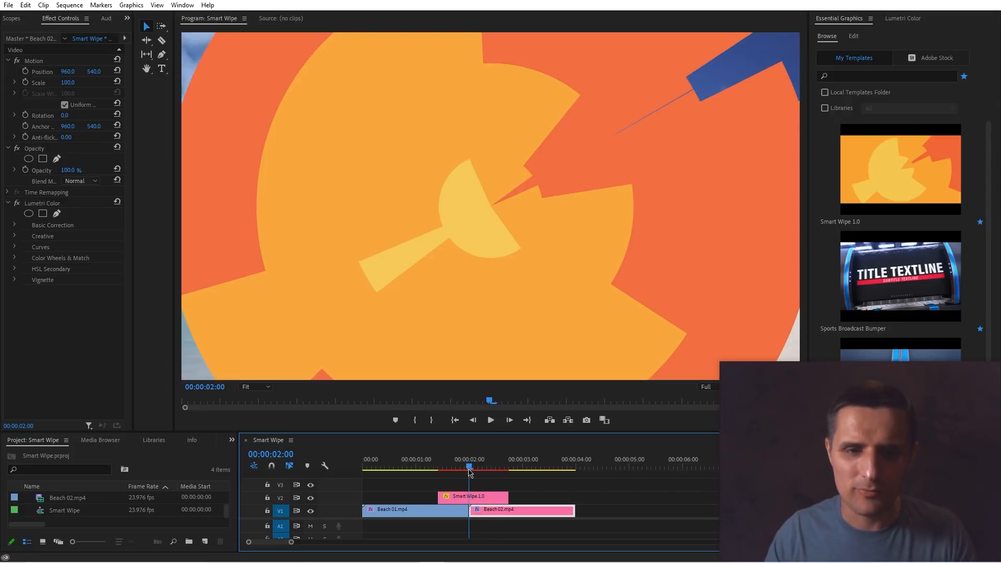
Slide the Smart Wipe clip earlier so it straddles the cut, and play the transition.
click(491, 500)
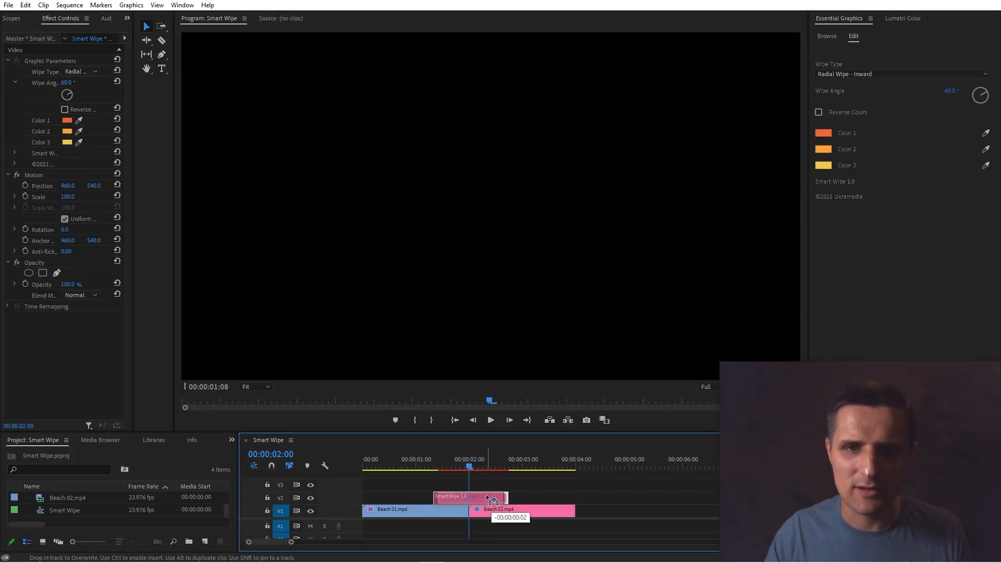
drag(491, 499, 431, 473)
key(space)
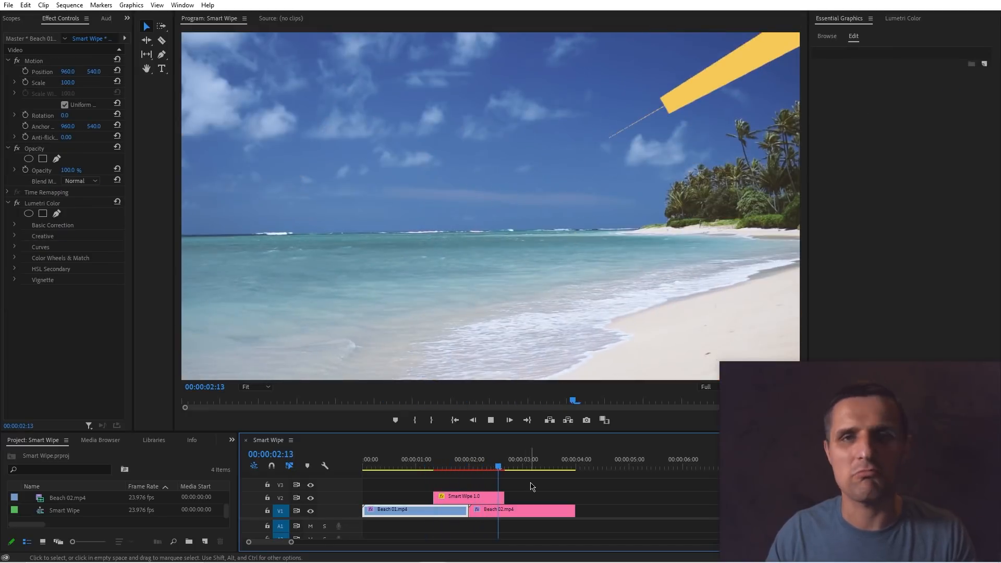
Select the Smart Wipe clip and set its wipe type to Linear Wipe - Side to Side.
key(space)
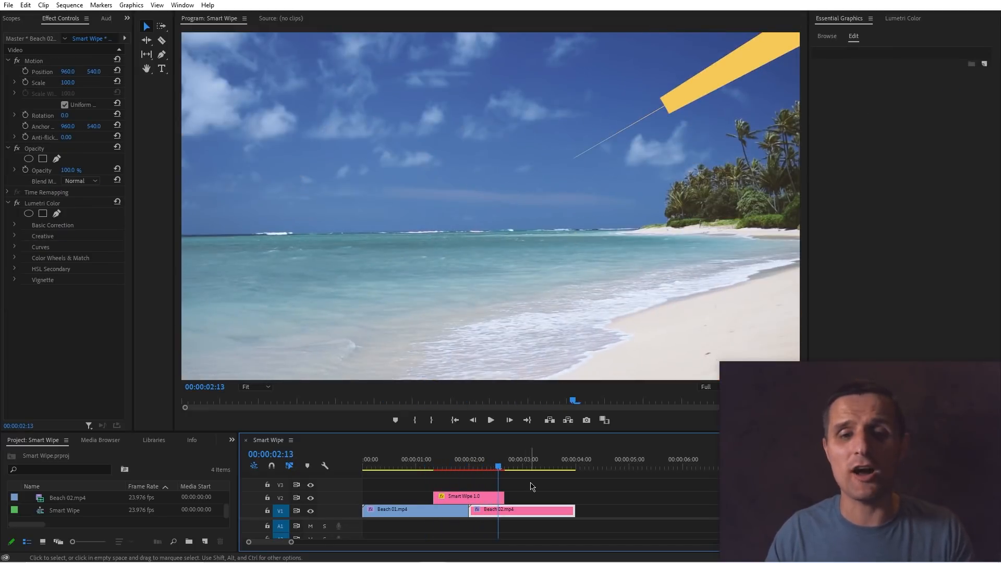
click(467, 468)
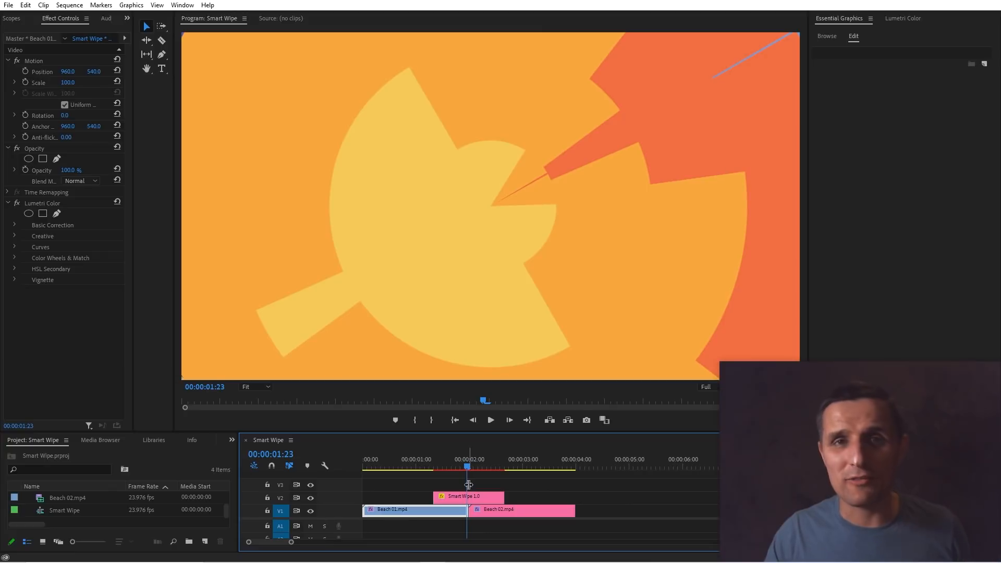
click(475, 501)
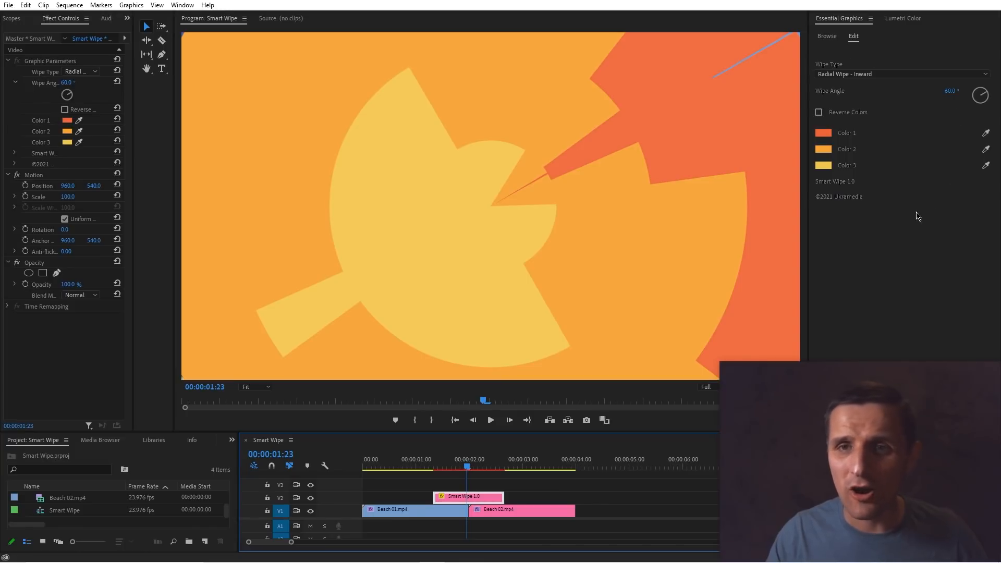
click(848, 76)
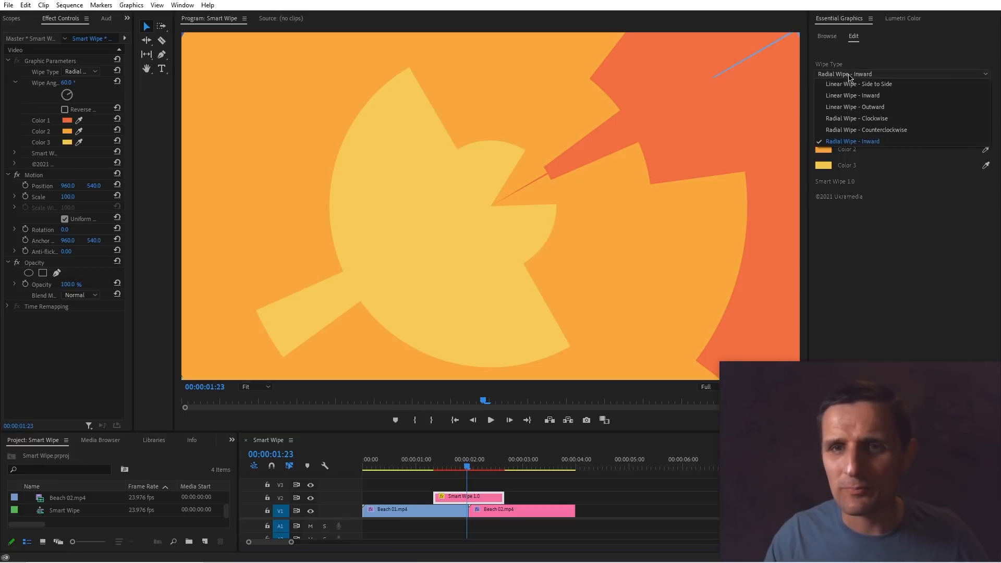
click(880, 87)
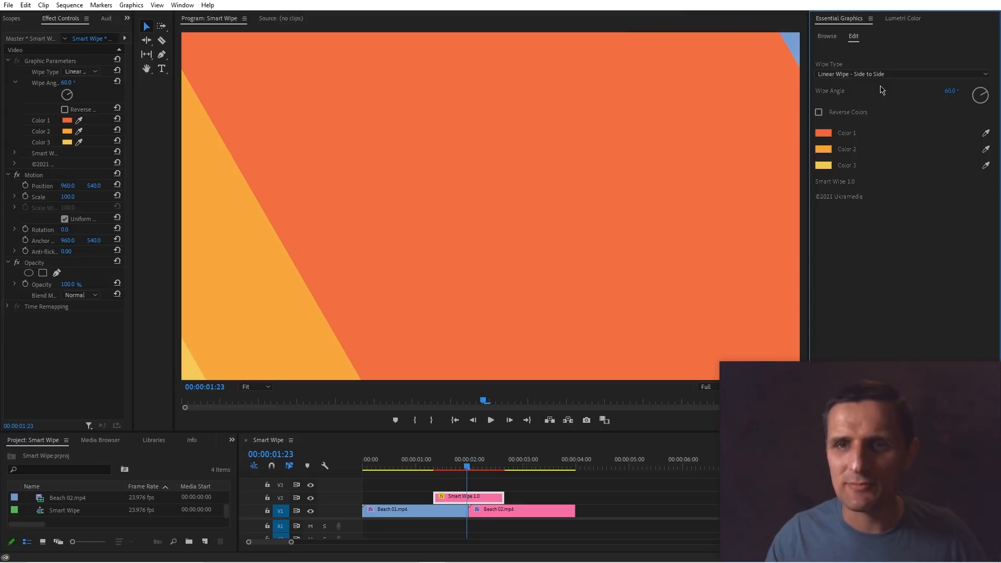
Play the side-to-side wipe transition across the cut.
drag(466, 467, 447, 469)
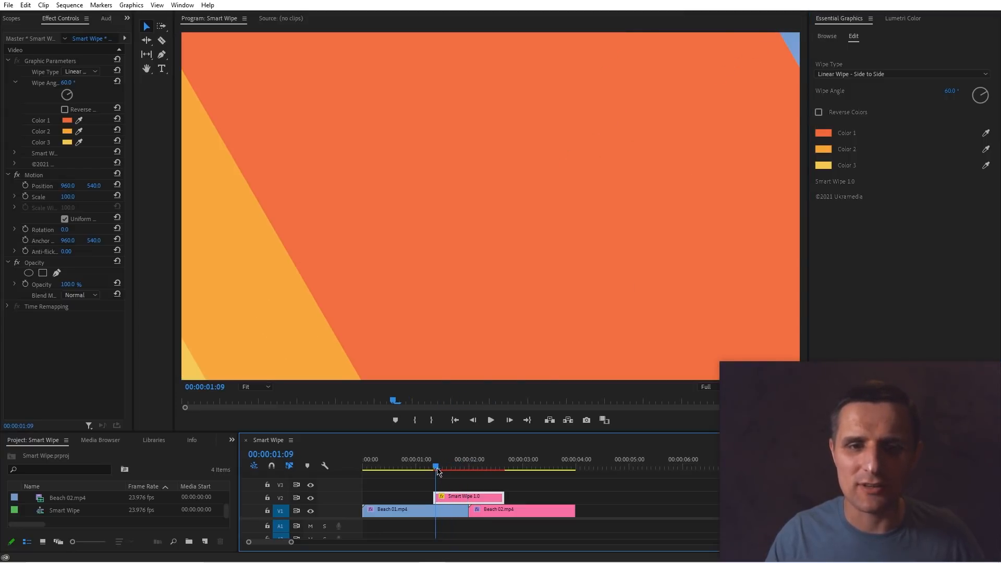
mouse_move(437, 472)
mouse_down()
mouse_move(454, 469)
mouse_move(437, 469)
mouse_up()
key(space)
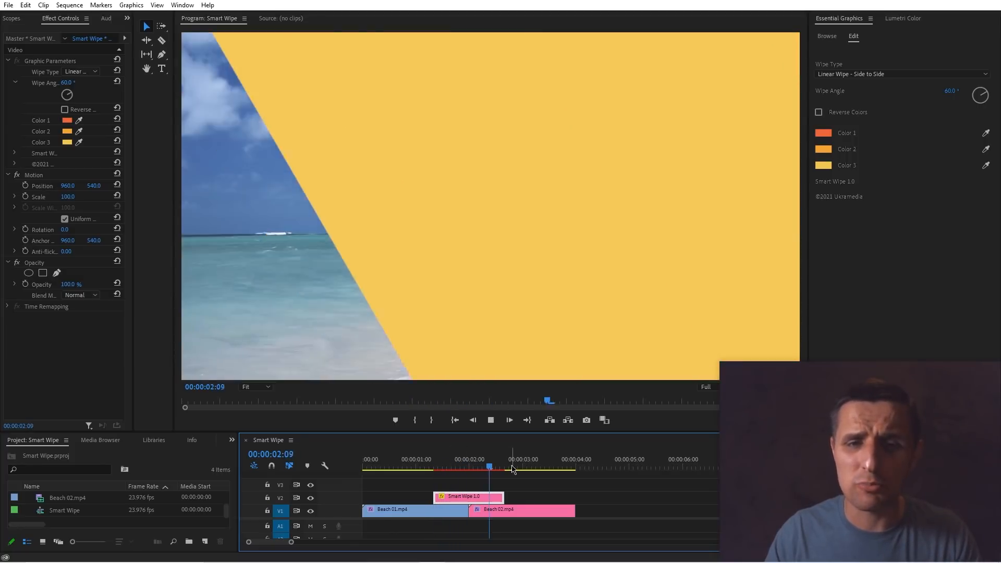
key(space)
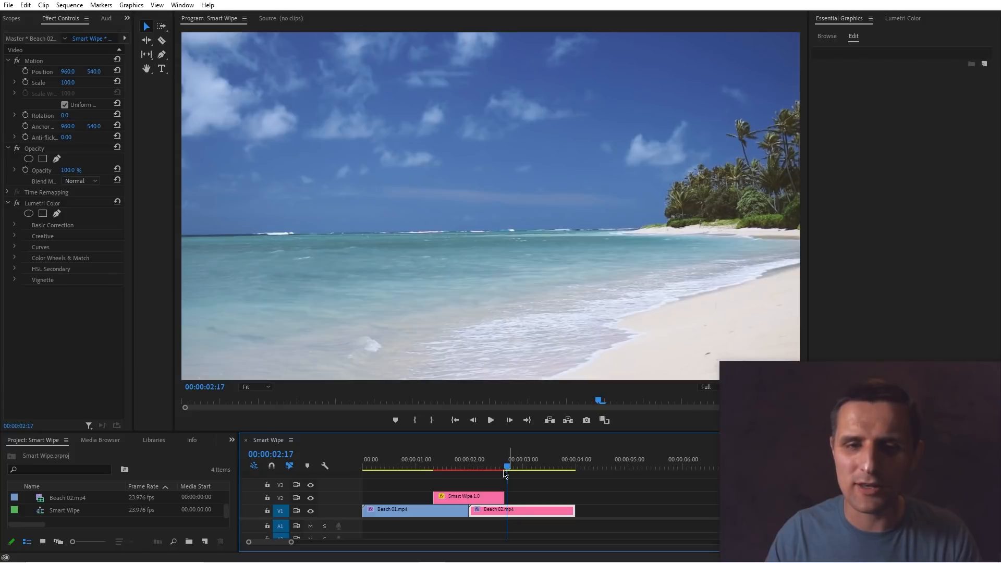
drag(503, 471, 459, 470)
key(space)
key(space)
Rotate the Smart Wipe's wipe angle to about -136.8° and preview the transition.
click(471, 498)
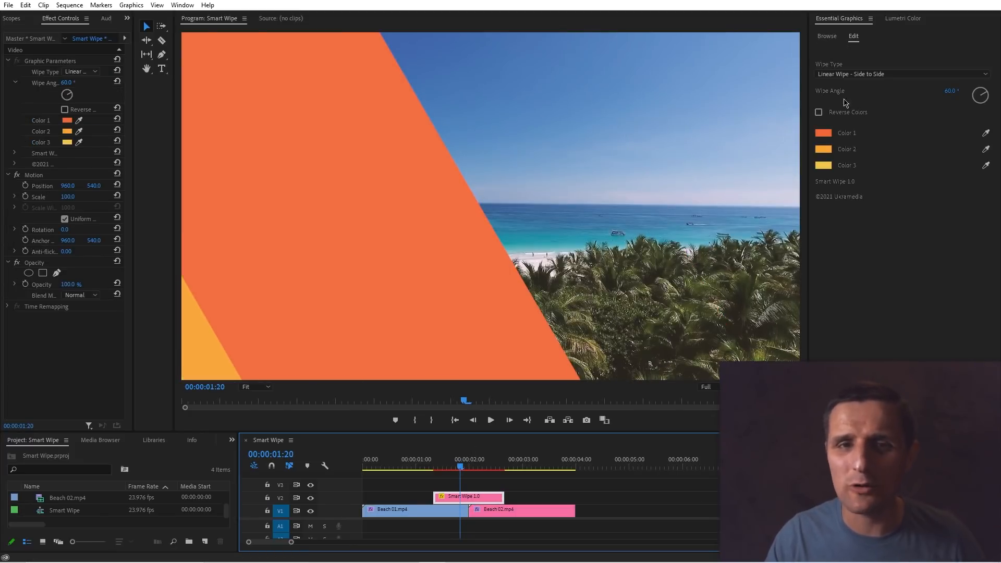
mouse_move(980, 103)
mouse_down()
mouse_move(978, 94)
mouse_move(966, 103)
mouse_move(974, 107)
mouse_up()
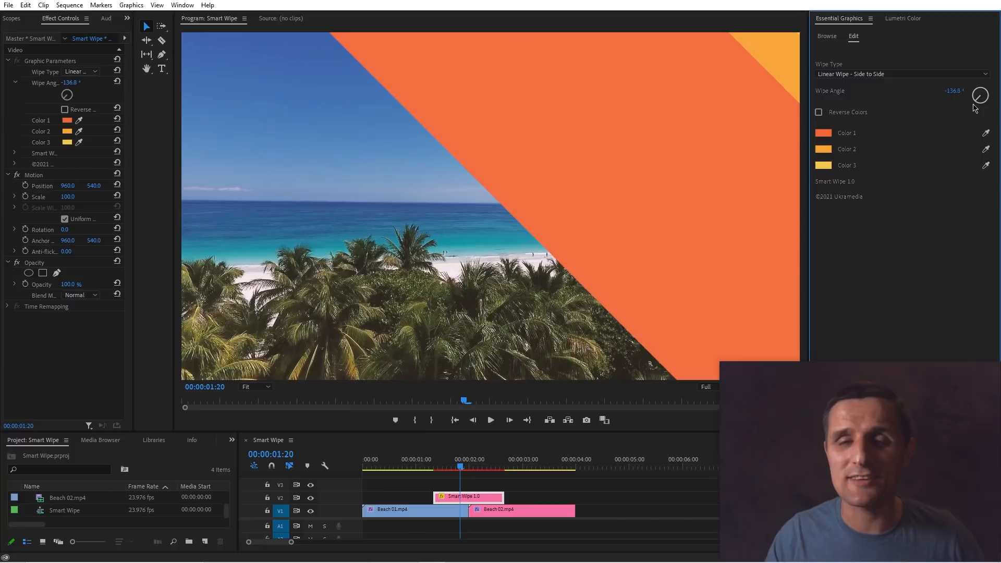
click(436, 467)
key(space)
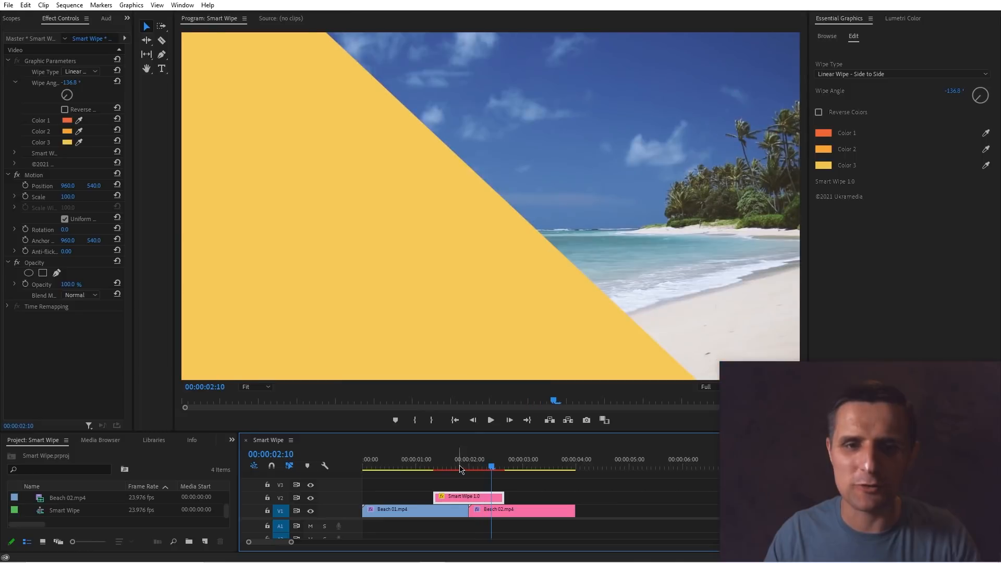
click(454, 468)
drag(456, 470, 466, 470)
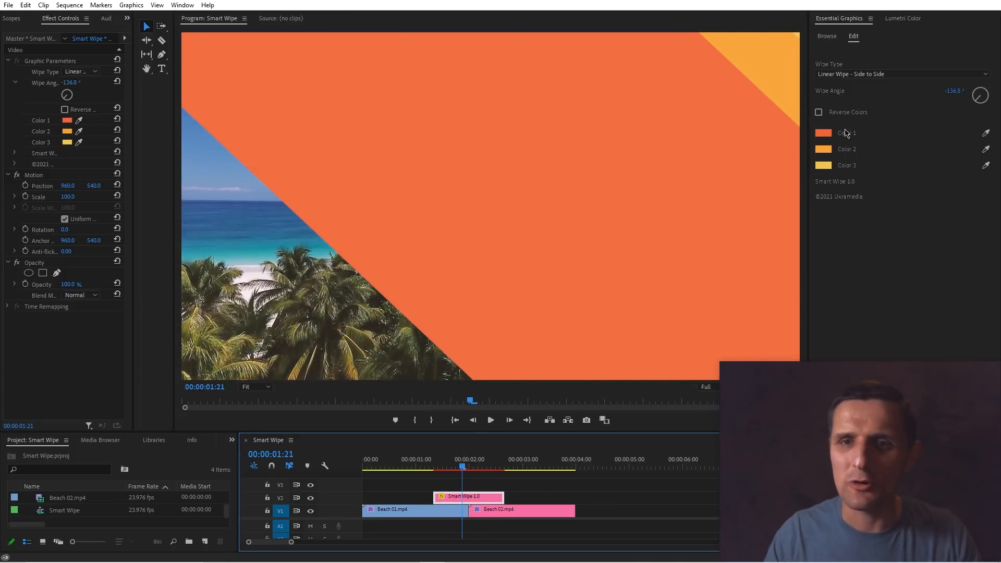
Try the Reverse Colors option on the wipe and switch it off again.
click(819, 113)
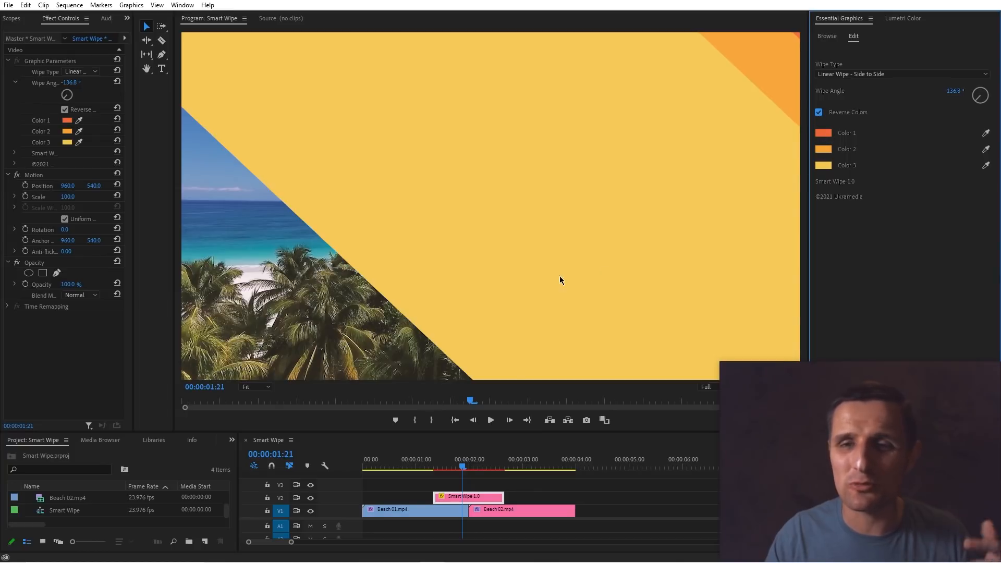
mouse_move(465, 467)
mouse_down()
mouse_move(448, 468)
mouse_move(467, 467)
mouse_up()
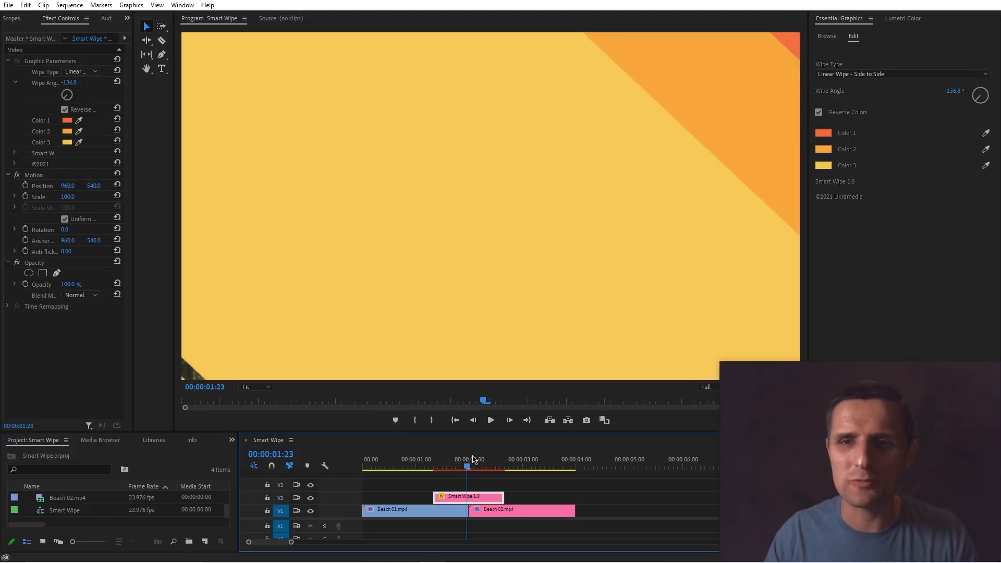
click(819, 112)
Set the wipe angle to 0° and play the transition.
drag(980, 100, 974, 95)
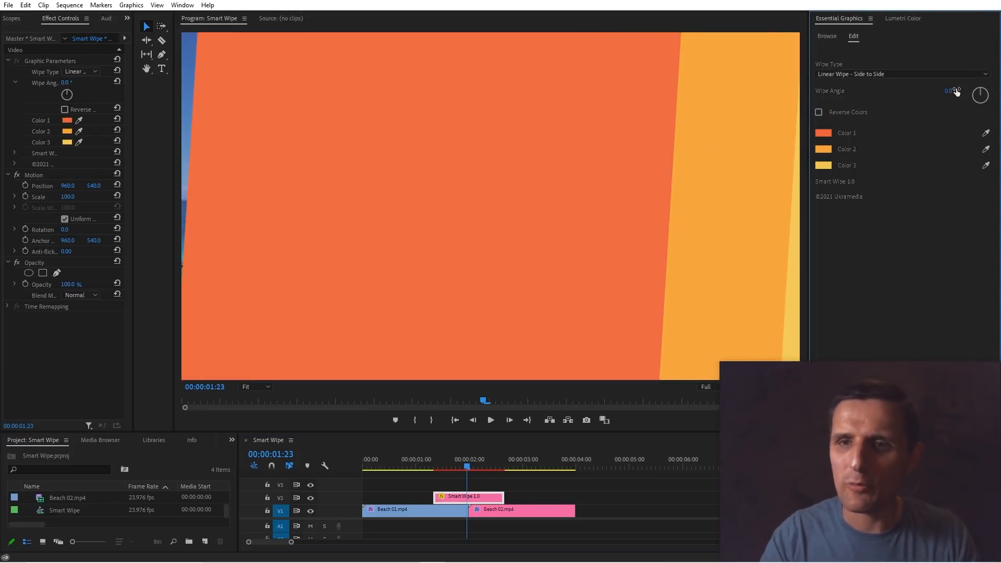
text(0)
key(Return)
mouse_move(449, 467)
mouse_down()
mouse_move(432, 468)
mouse_move(498, 468)
mouse_move(438, 472)
mouse_up()
click(438, 509)
key(space)
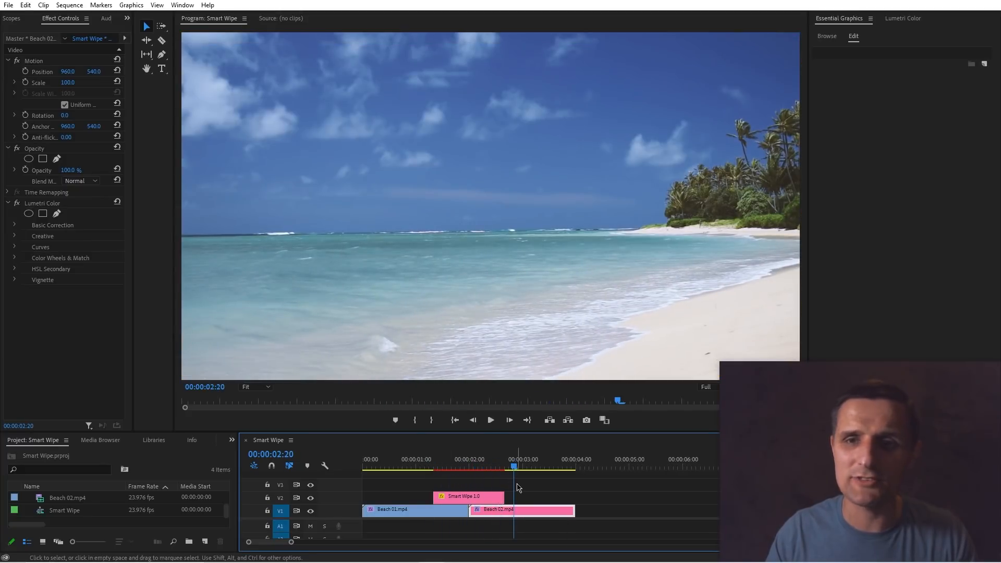
Set the Smart Wipe's wipe angle to 90° and play the transition from before the cut.
click(471, 468)
click(491, 497)
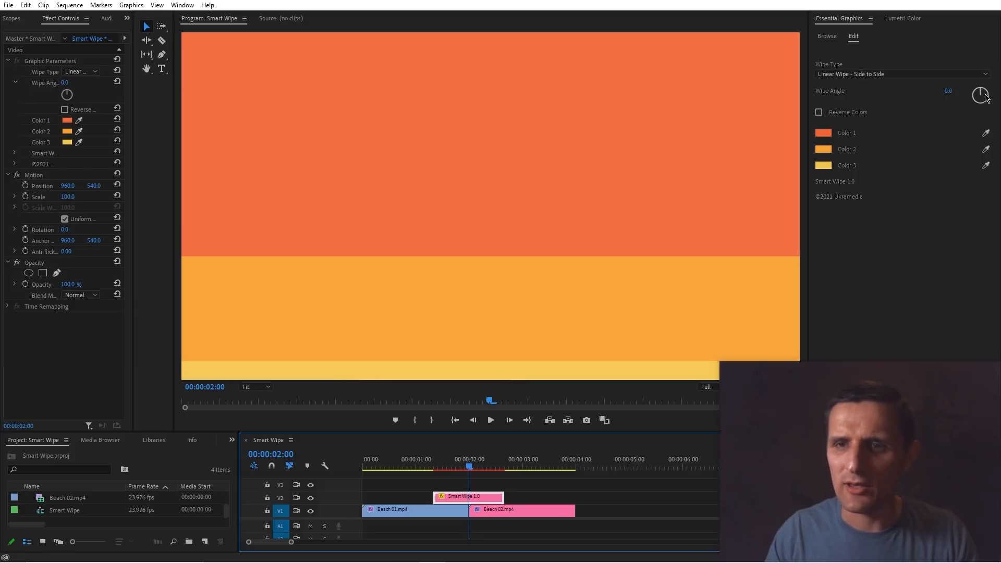
click(954, 90)
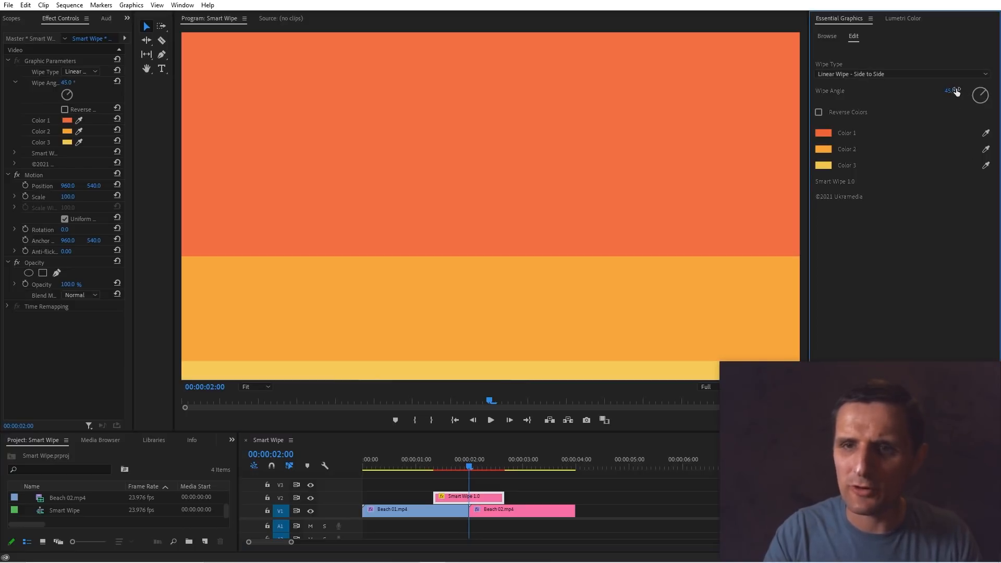
click(954, 91)
text(90)
key(Return)
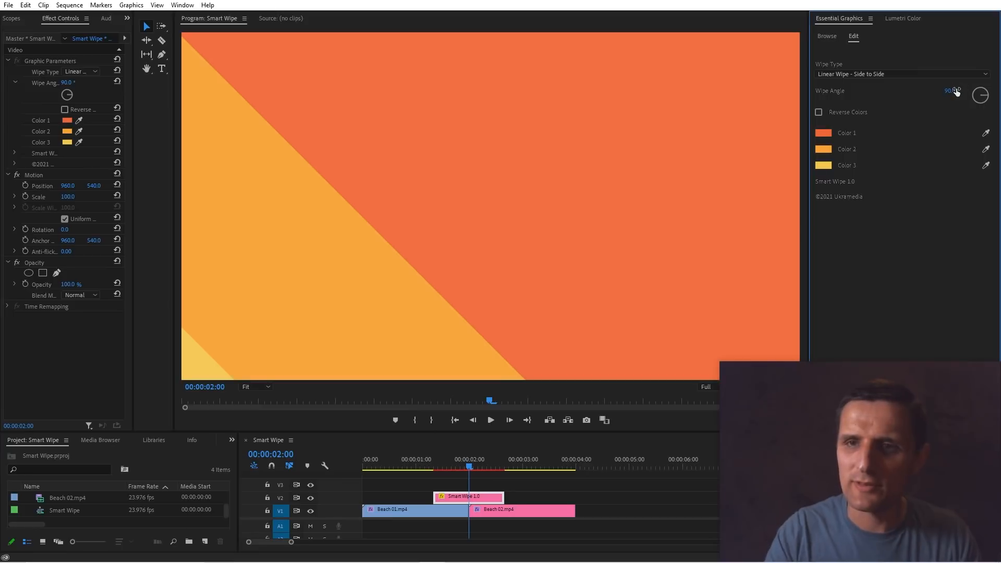
drag(469, 467, 434, 470)
key(space)
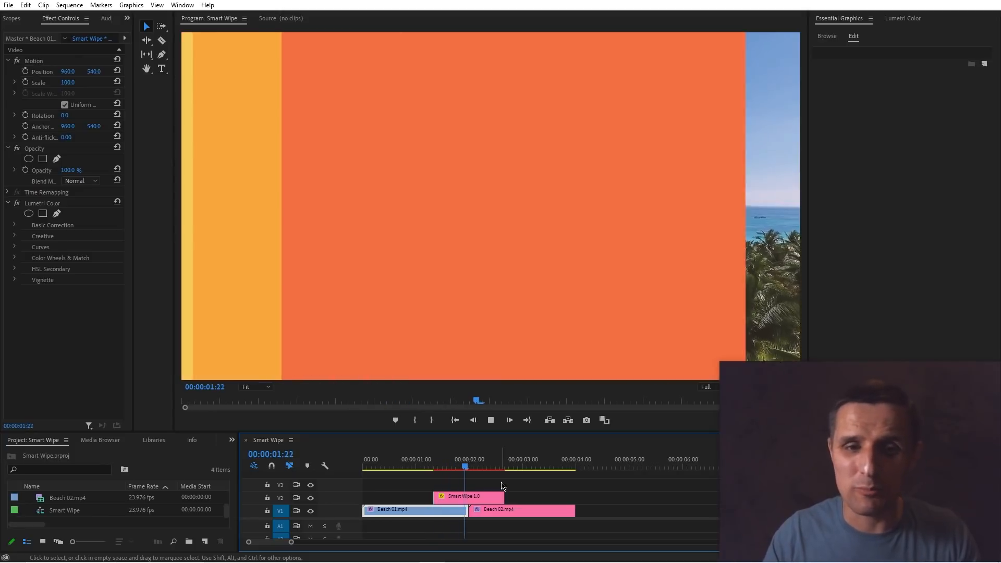
Change the Smart Wipe's wipe type to Linear Wipe - Inward.
key(space)
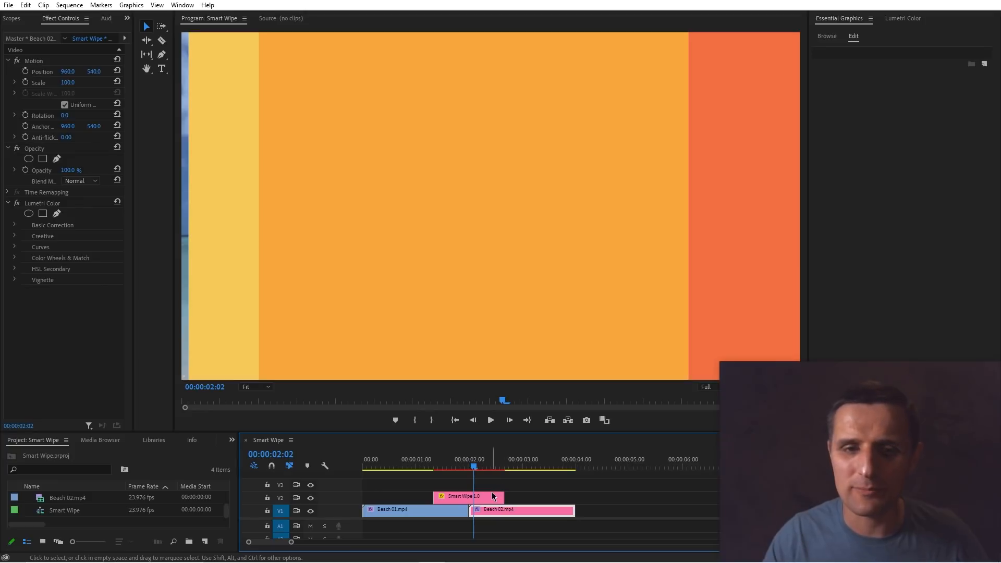
click(493, 496)
click(884, 74)
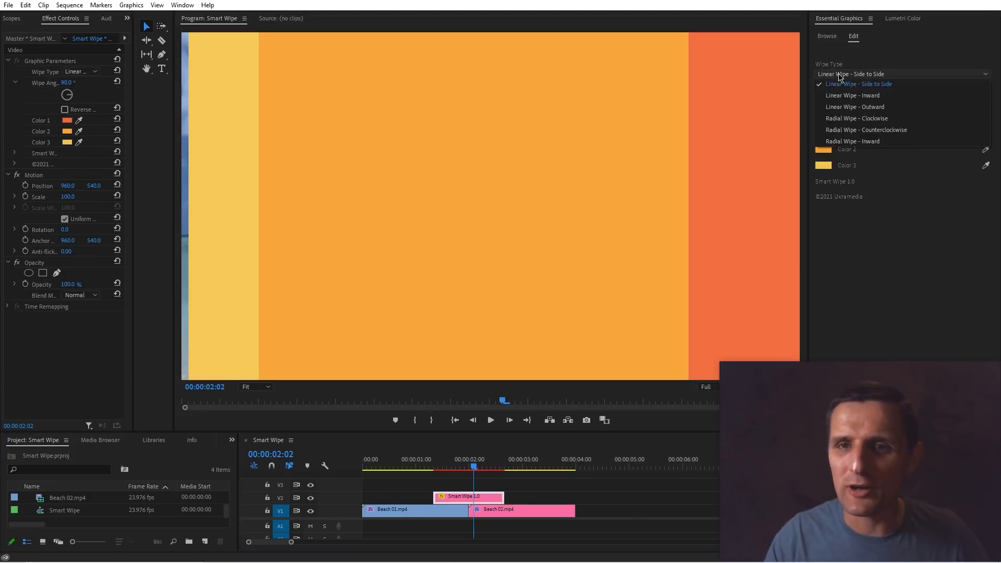
click(878, 95)
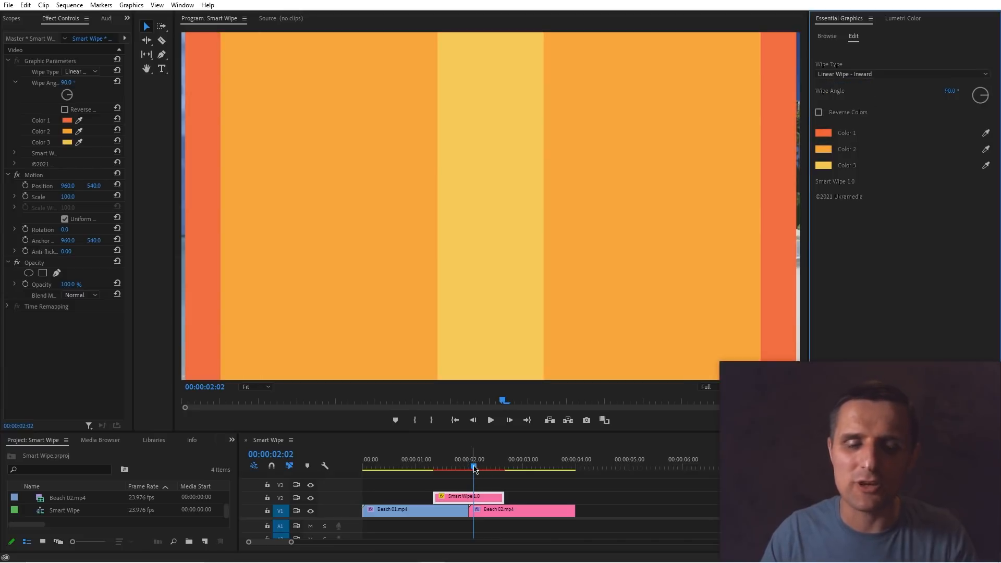
Set the inward wipe's angle to 45° and play the transition.
drag(475, 469, 456, 469)
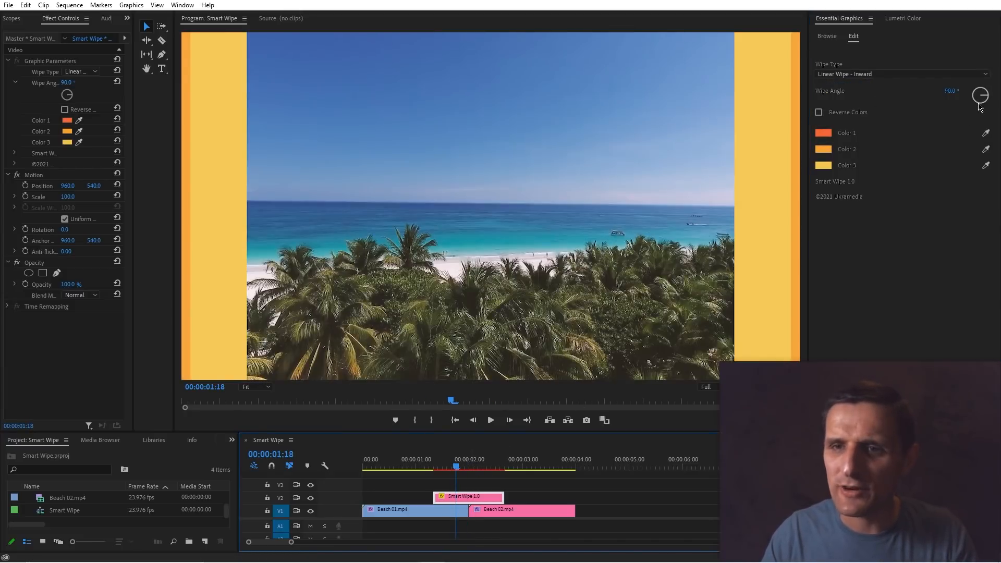
click(951, 92)
text(45)
key(Return)
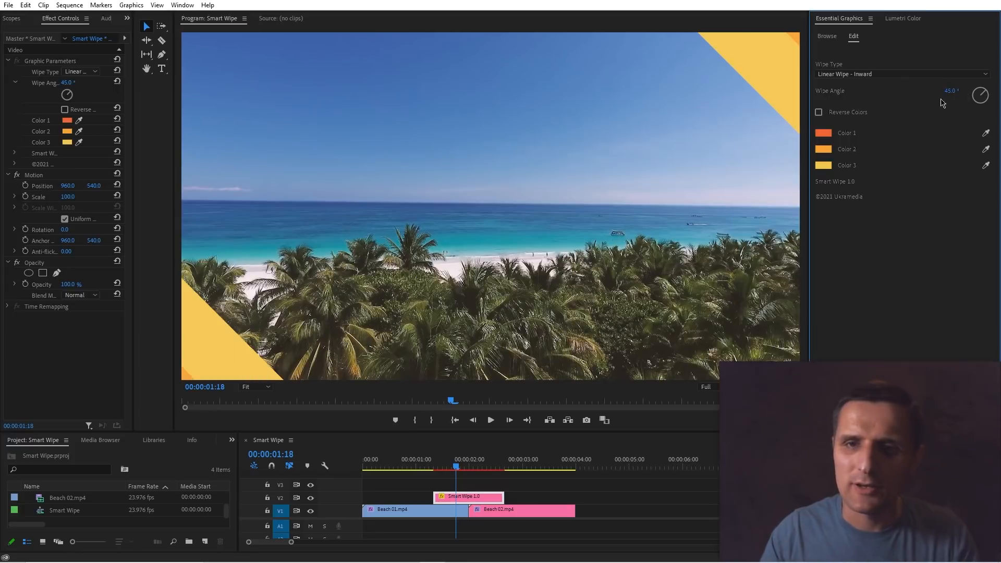
click(455, 466)
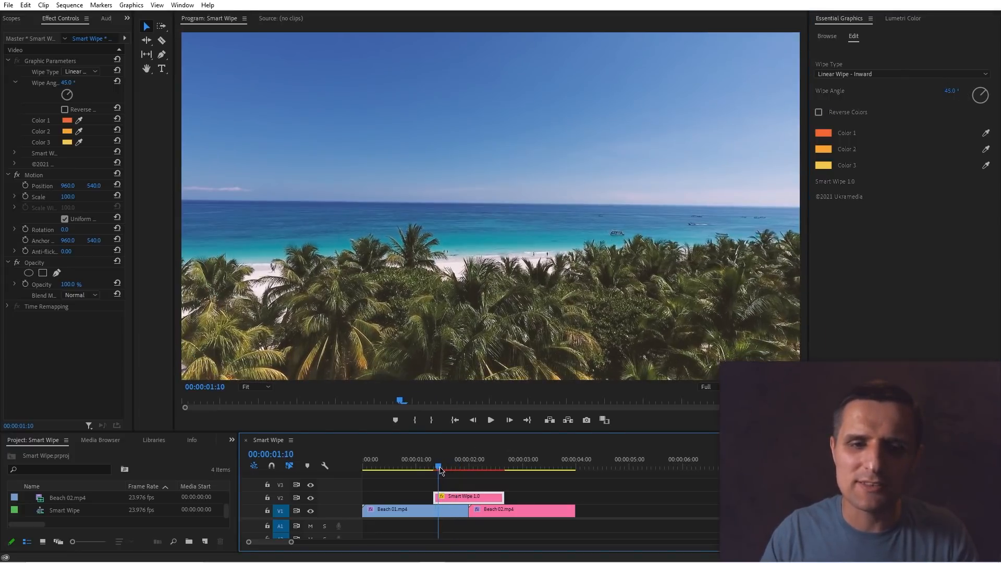
drag(456, 470, 431, 469)
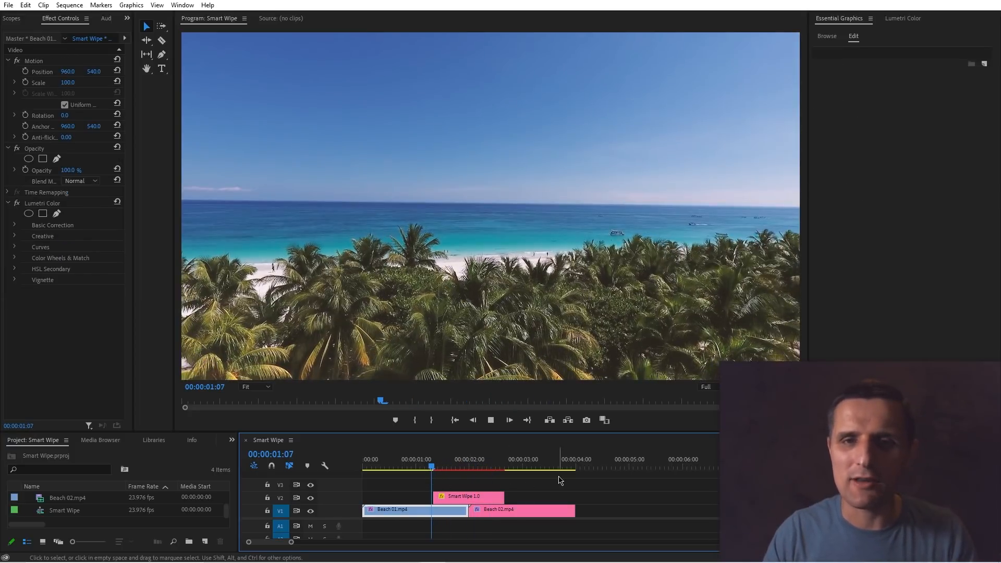
key(space)
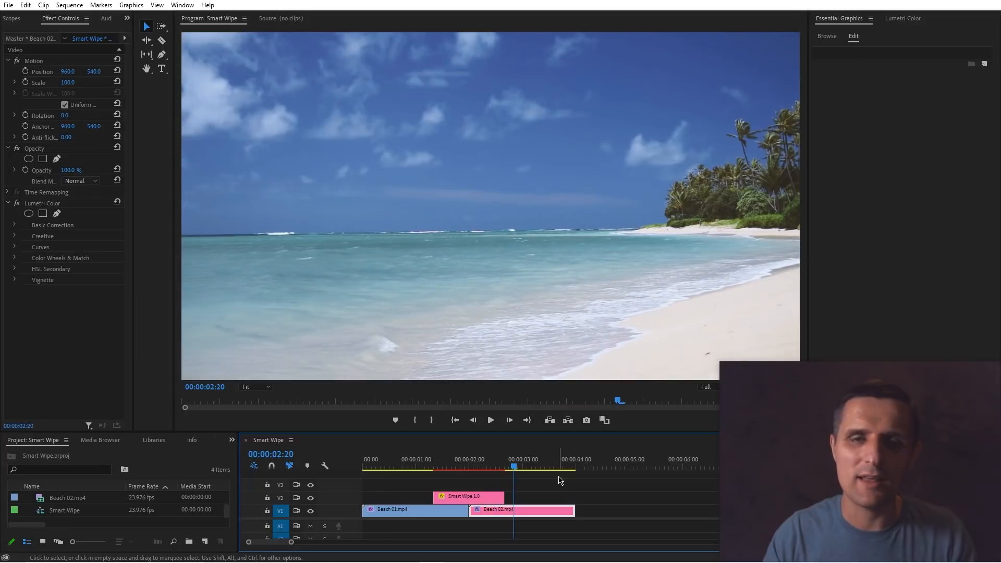
click(464, 467)
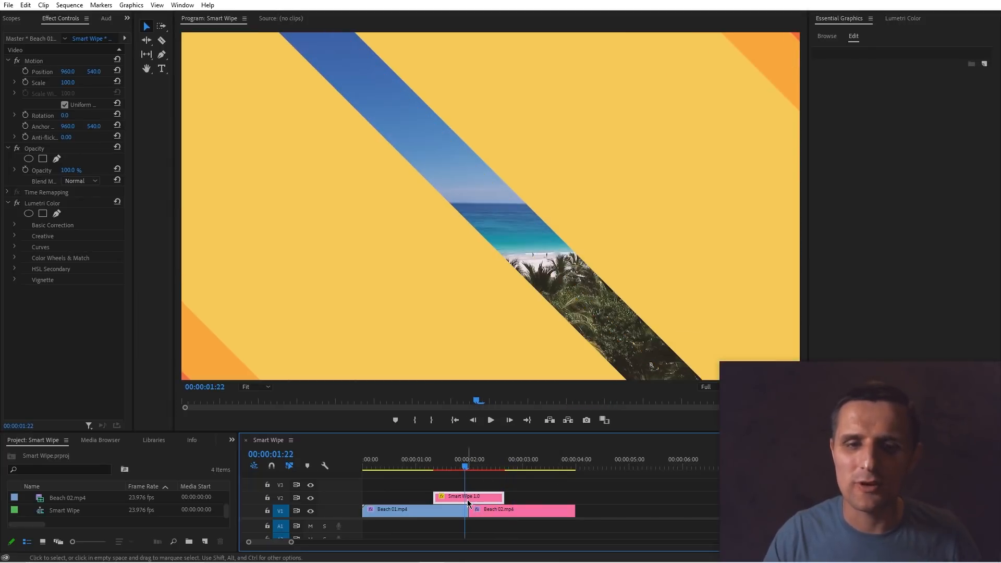
Rotate the wipe angle to about 185.7° and scrub through the transition.
click(467, 498)
drag(979, 93, 981, 107)
click(447, 466)
drag(447, 467, 482, 464)
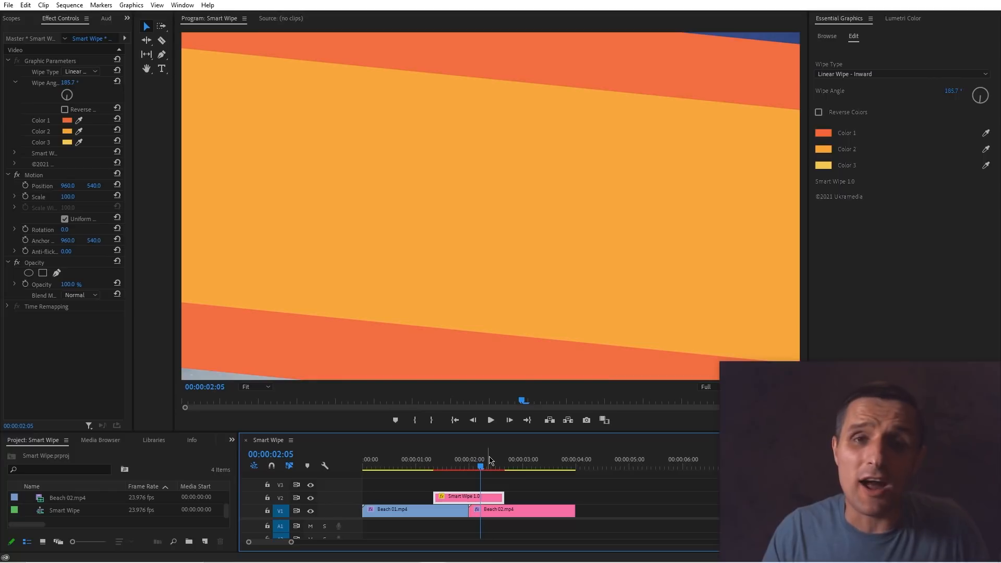
Change the Smart Wipe's wipe type to Linear Wipe - Outward.
click(468, 467)
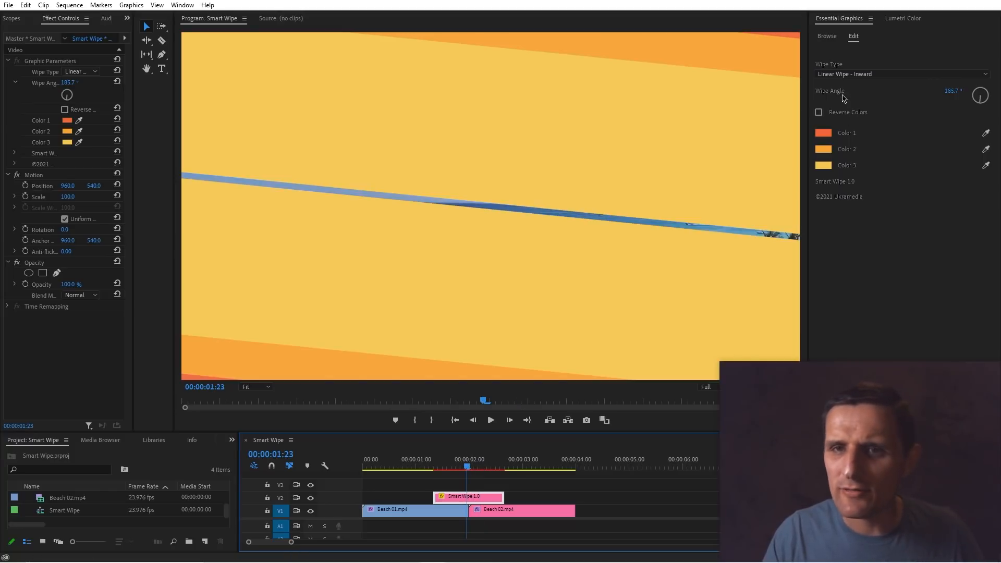
click(860, 74)
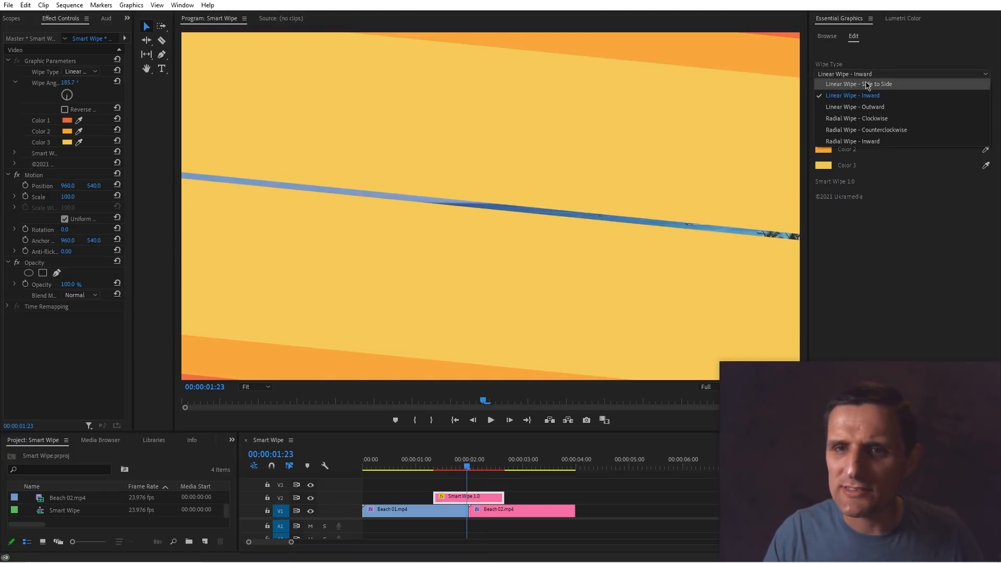
click(877, 107)
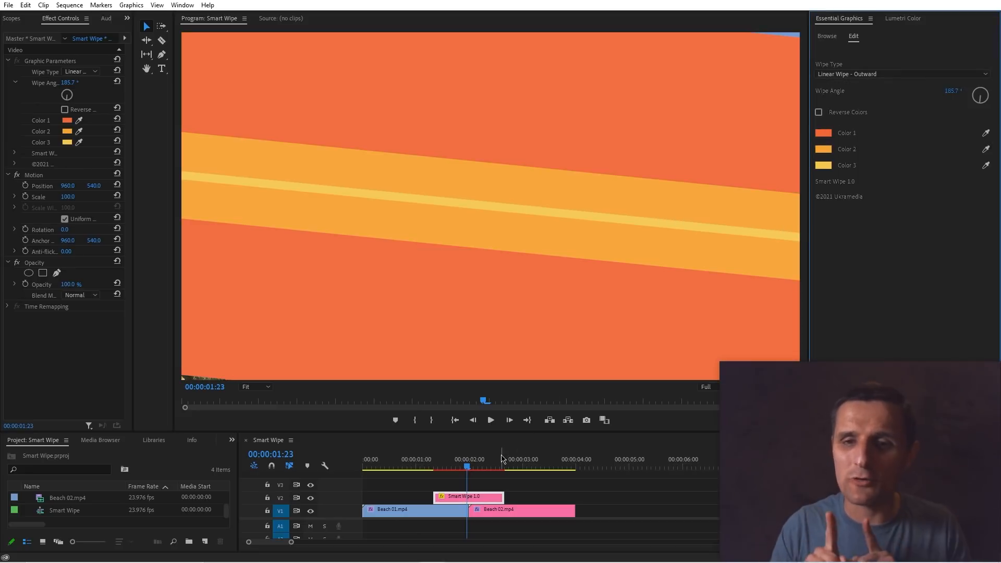
Set the outward wipe's angle to 45°.
mouse_move(465, 473)
mouse_down()
mouse_move(447, 472)
mouse_move(456, 472)
mouse_up()
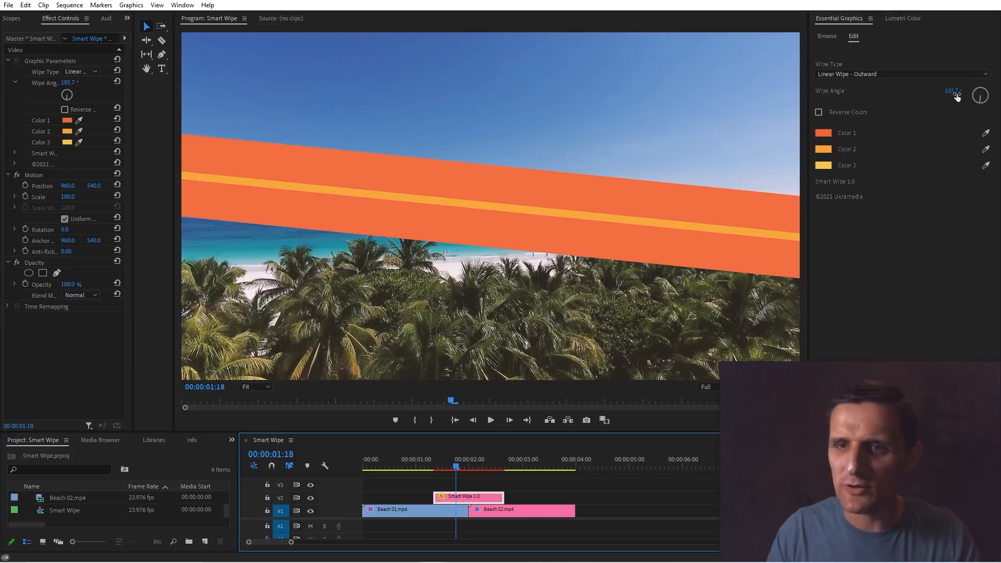
click(954, 91)
text(45)
key(Return)
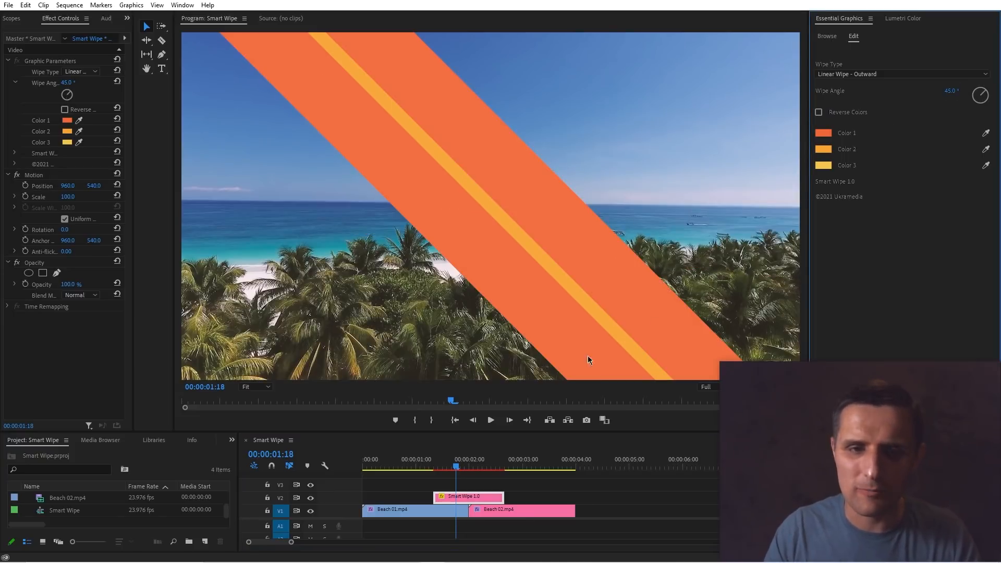
Play the outward linear wipe transition from just before the cut.
click(441, 470)
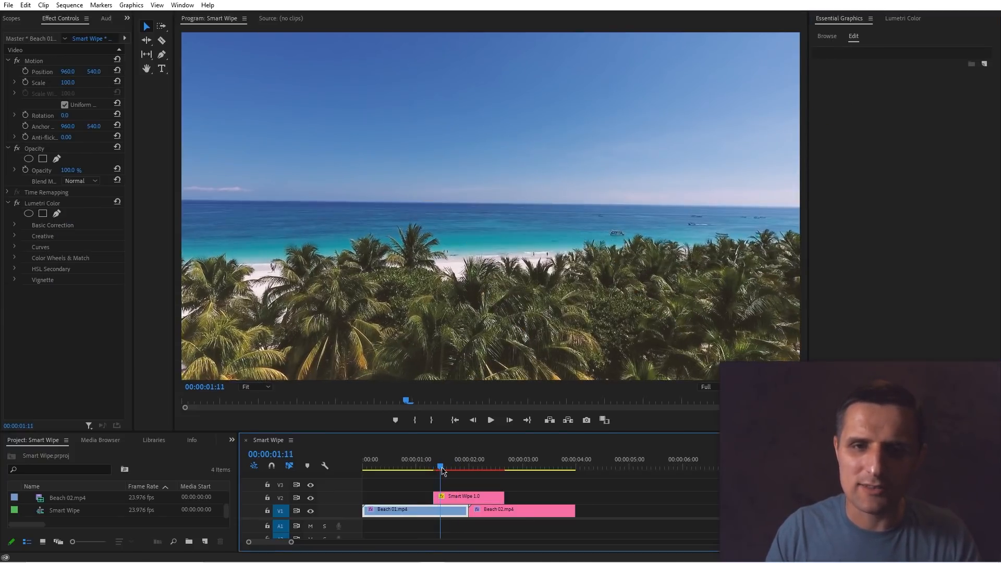
mouse_move(441, 471)
mouse_down()
mouse_move(513, 462)
mouse_move(437, 468)
mouse_up()
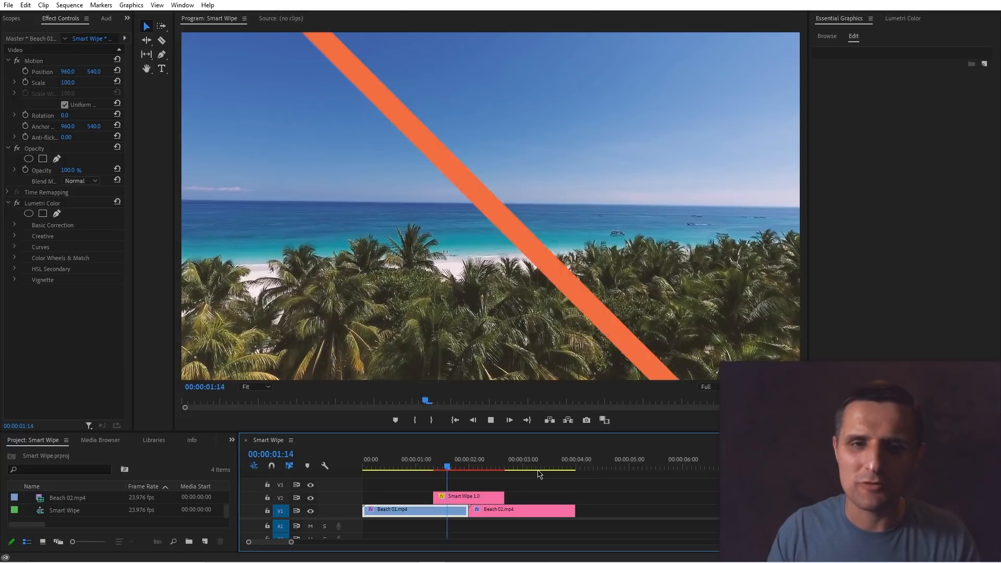
key(space)
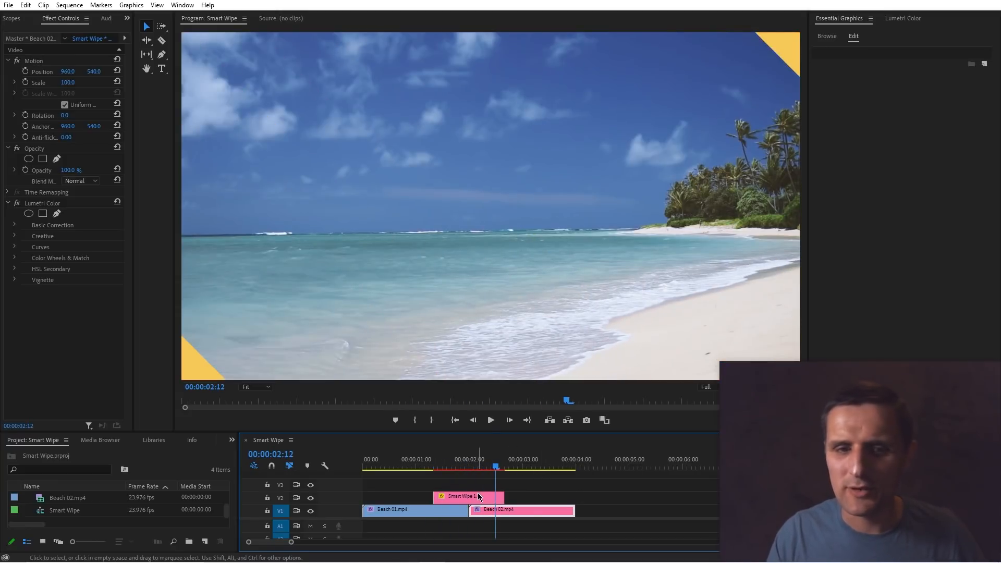
Change the Smart Wipe's wipe type to Radial Wipe - Clockwise.
click(493, 495)
click(855, 75)
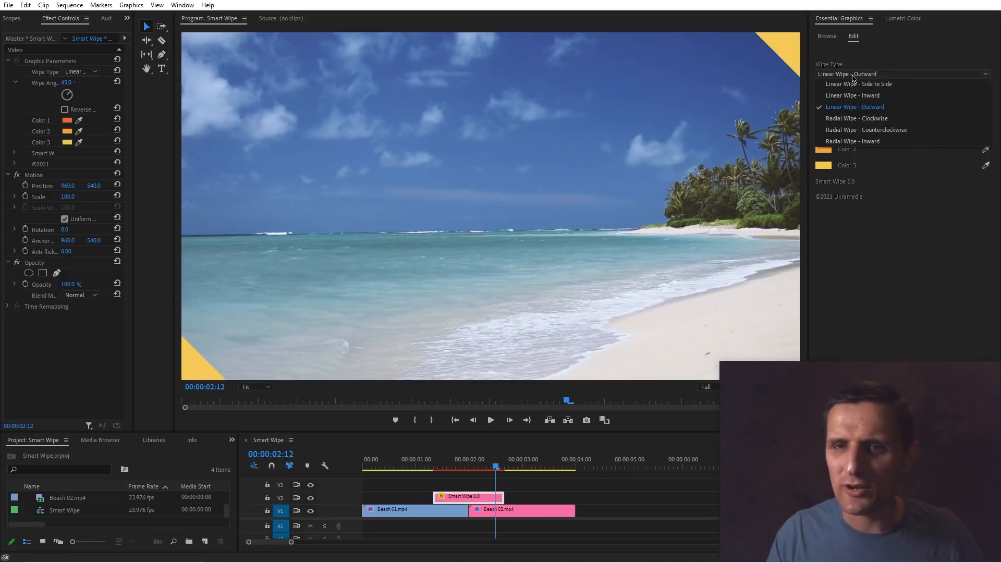
click(872, 119)
Play the clockwise radial wipe transition.
drag(464, 466, 427, 483)
key(space)
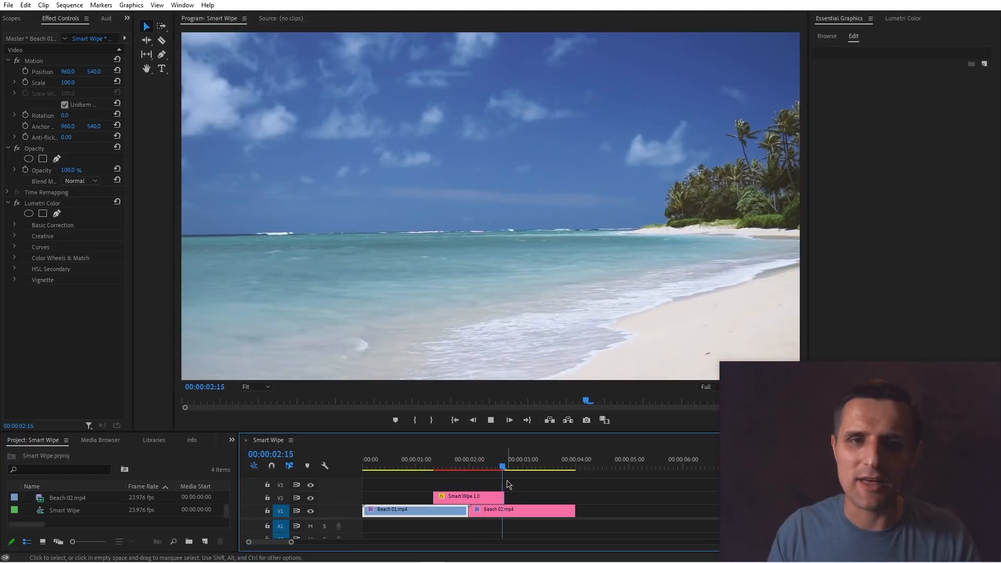
key(space)
Rotate the radial wipe's angle to about 81°.
click(472, 471)
click(476, 498)
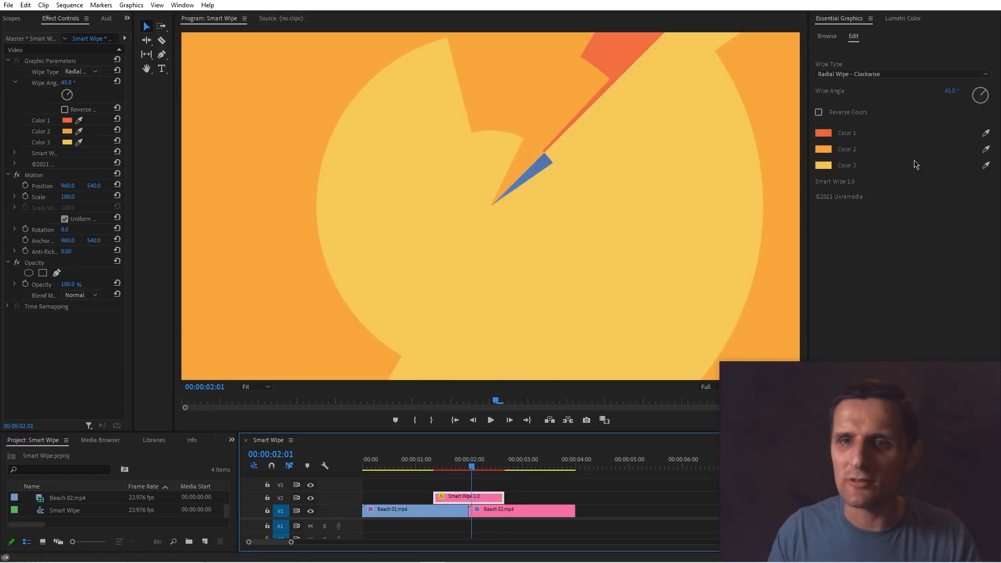
drag(987, 94, 991, 97)
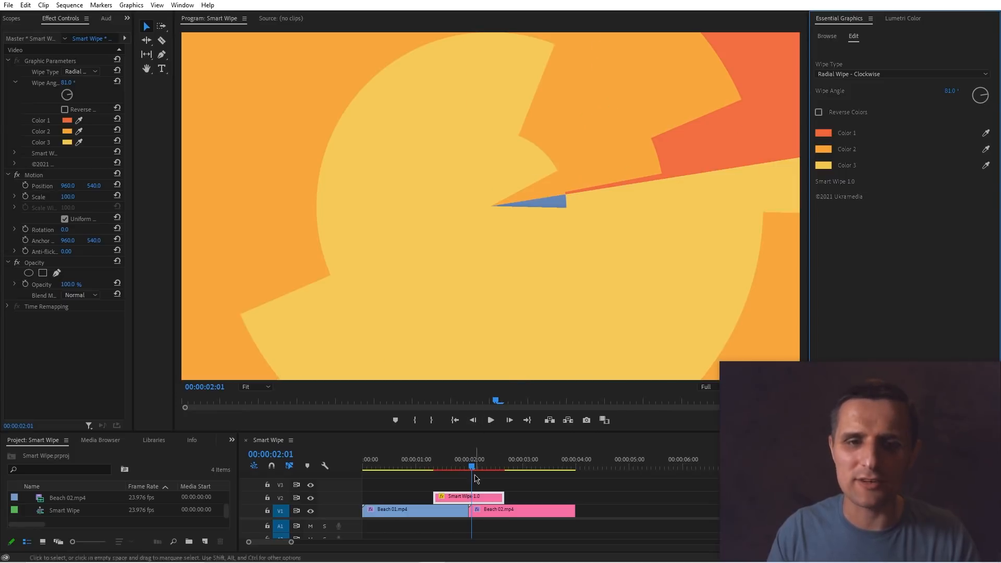
Scrub and play through the rotated clockwise wipe transition.
click(452, 469)
mouse_move(435, 471)
mouse_down()
mouse_move(457, 471)
mouse_move(432, 471)
mouse_up()
key(space)
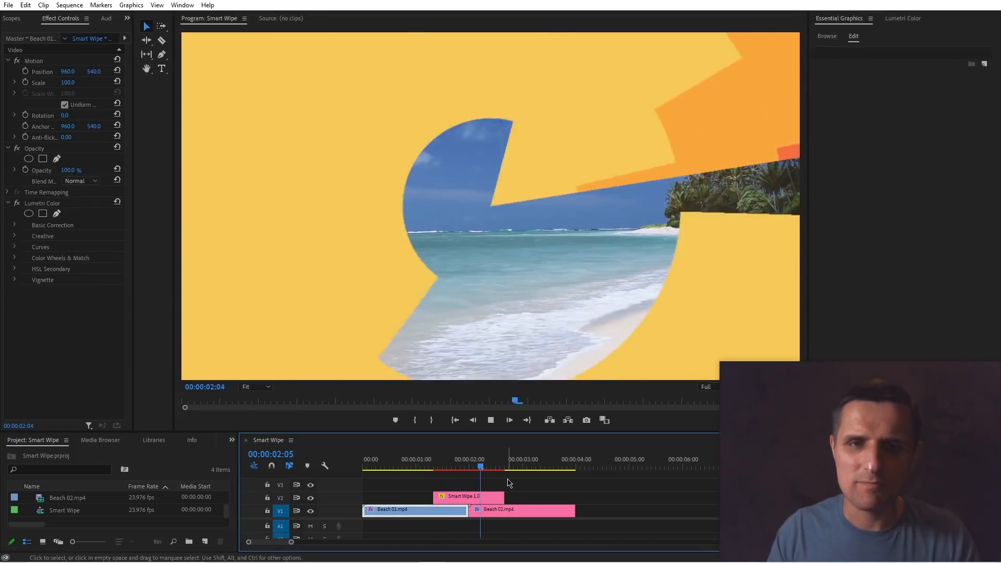
key(space)
drag(492, 469, 467, 469)
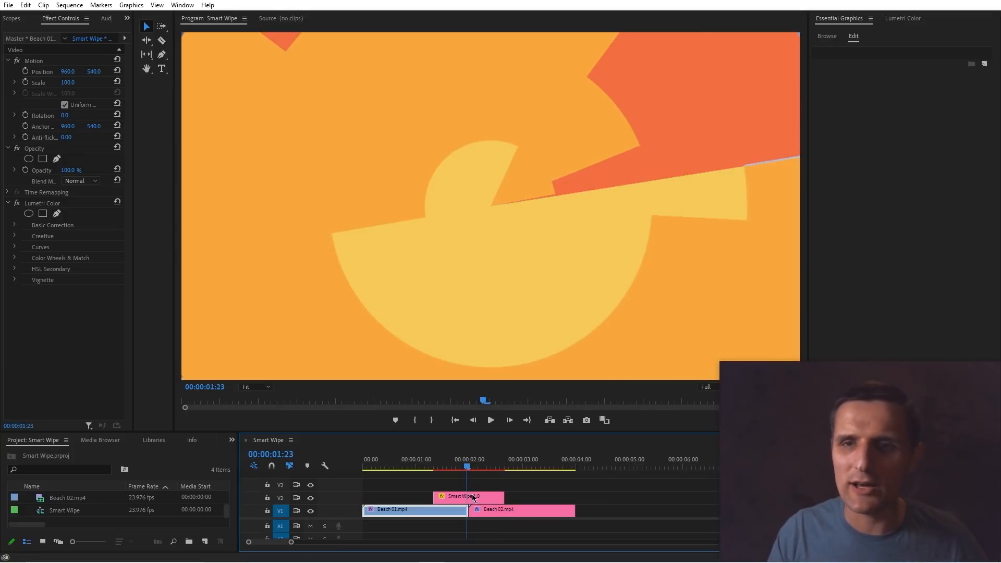
Change the wipe type to Radial Wipe - Counterclockwise and play the transition.
click(474, 498)
click(867, 76)
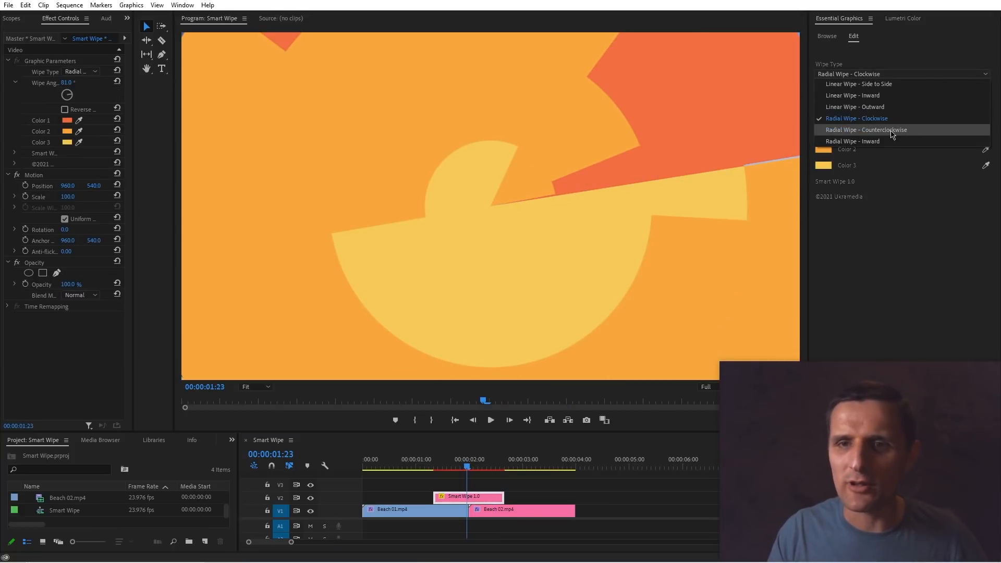
click(892, 131)
mouse_move(439, 460)
mouse_down()
mouse_move(430, 467)
mouse_move(473, 467)
mouse_move(434, 466)
mouse_up()
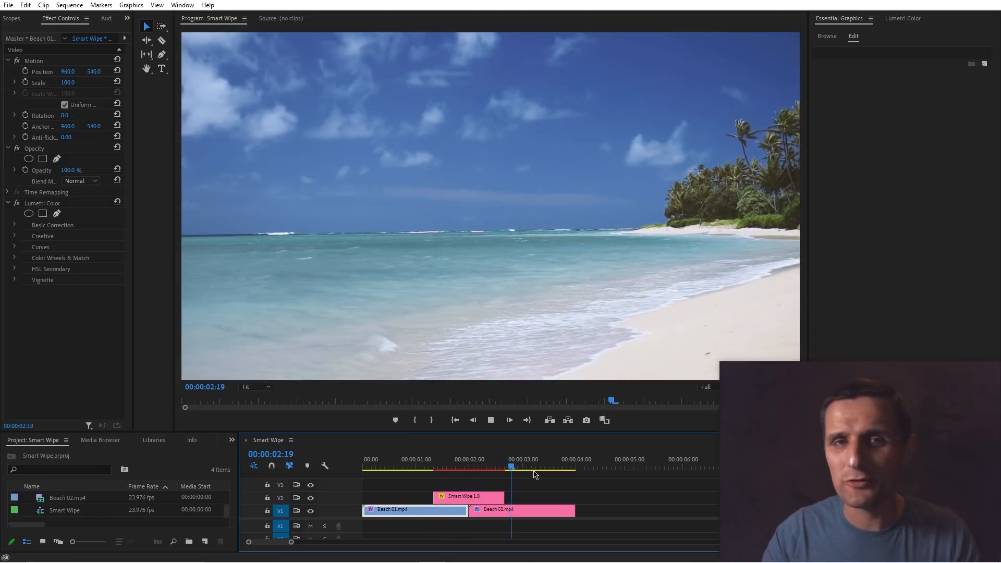
key(space)
Change the wipe type to Radial Wipe - Inward and scrub into the transition.
click(473, 499)
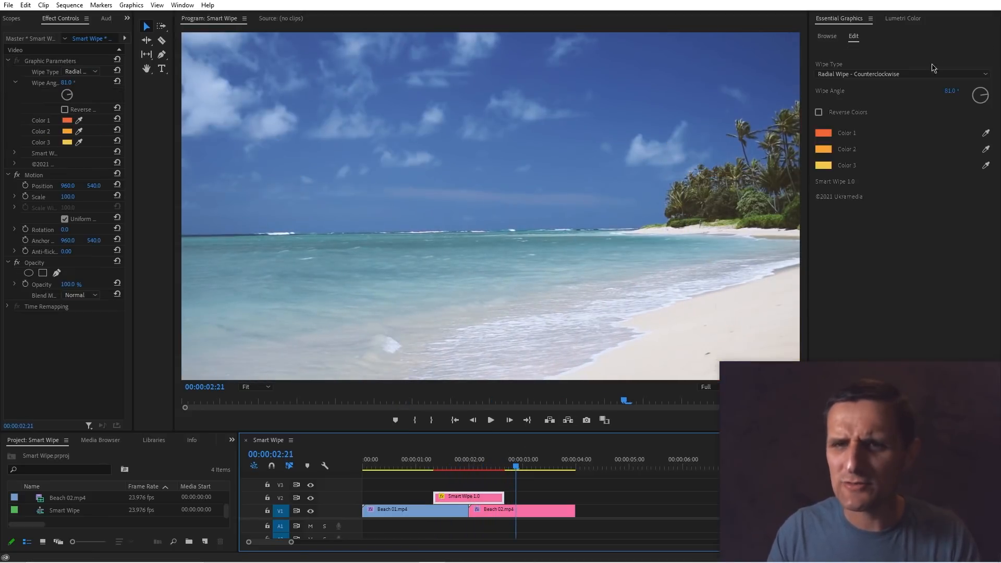
click(886, 74)
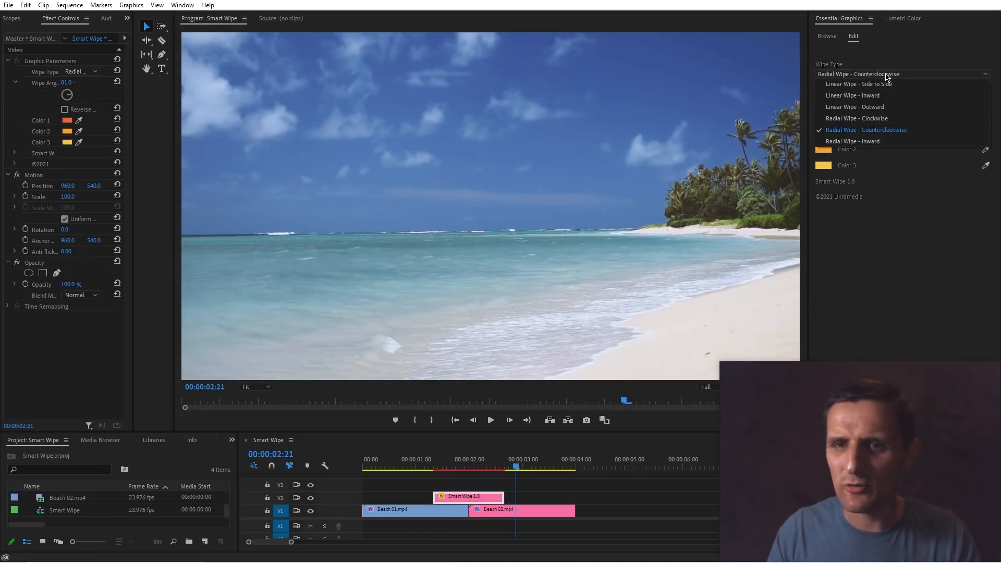
click(860, 141)
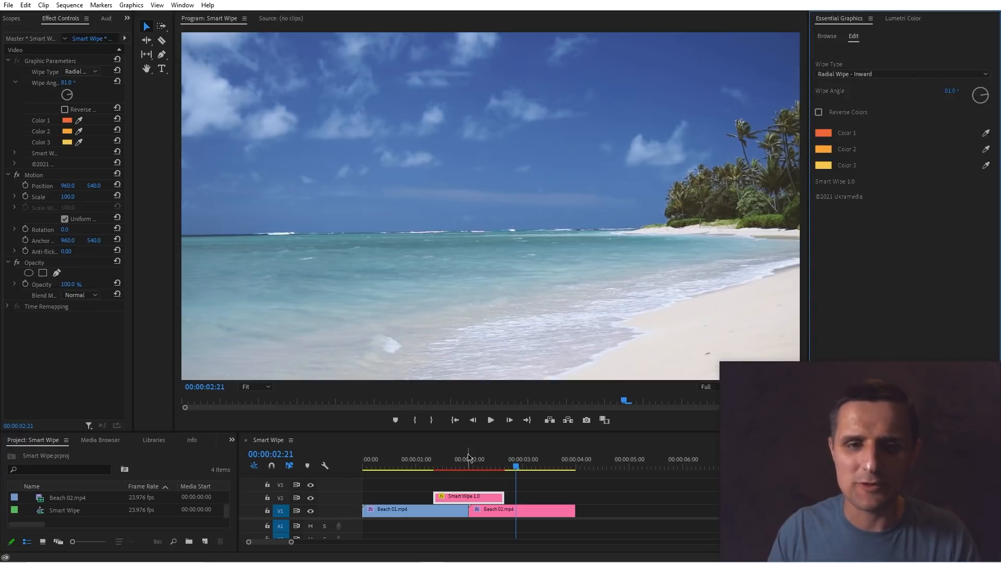
mouse_move(468, 458)
mouse_down()
mouse_move(437, 468)
mouse_move(463, 466)
mouse_up()
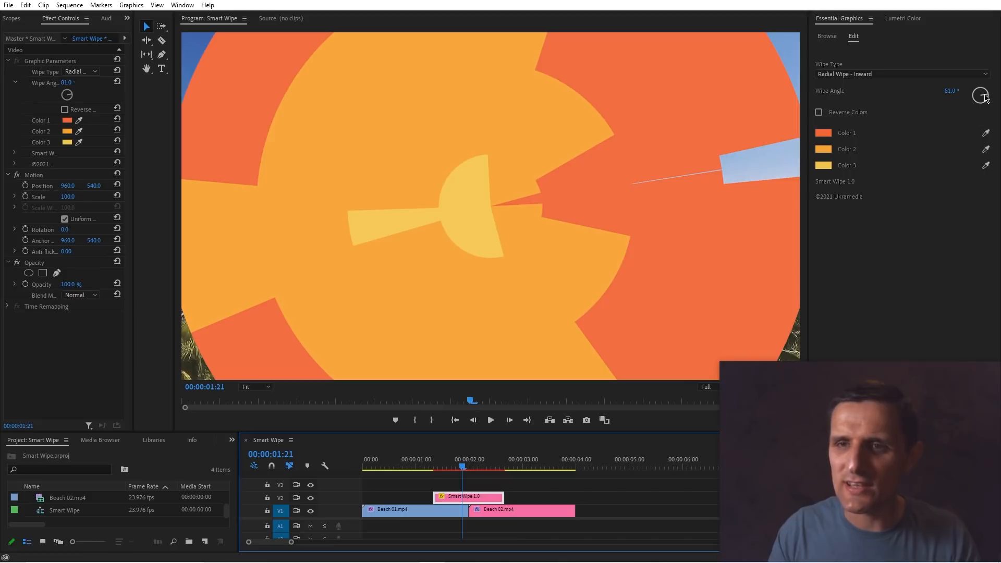
Set the inward radial wipe's angle to 45°.
drag(985, 95, 984, 91)
click(950, 93)
text(45)
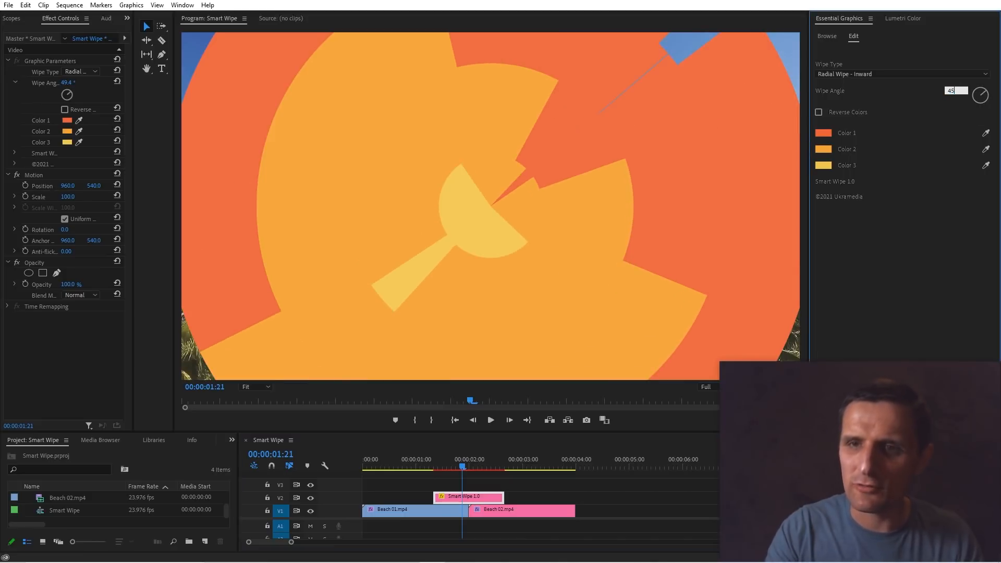
key(Return)
Play the inward radial wipe transition from before the cut.
click(435, 467)
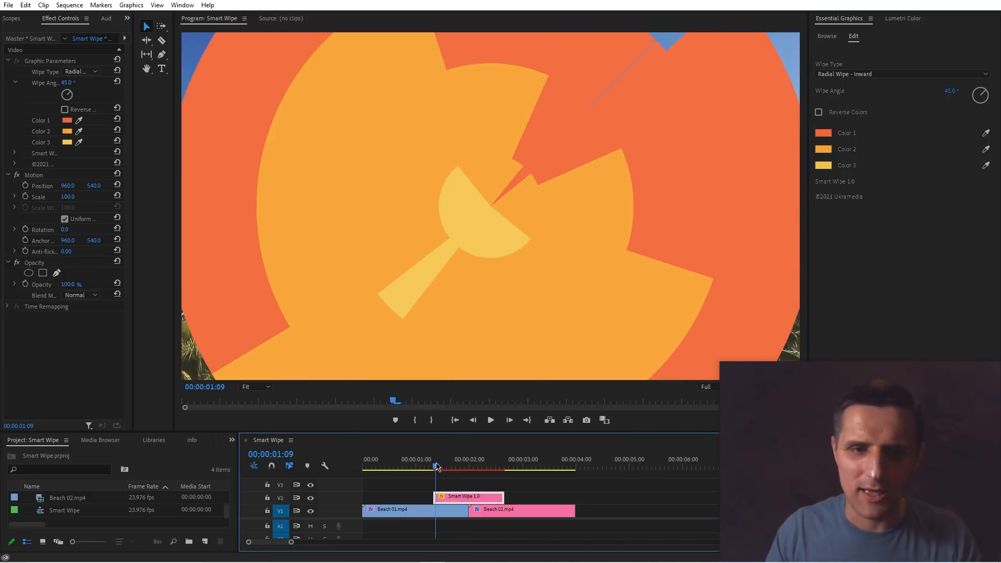
key(space)
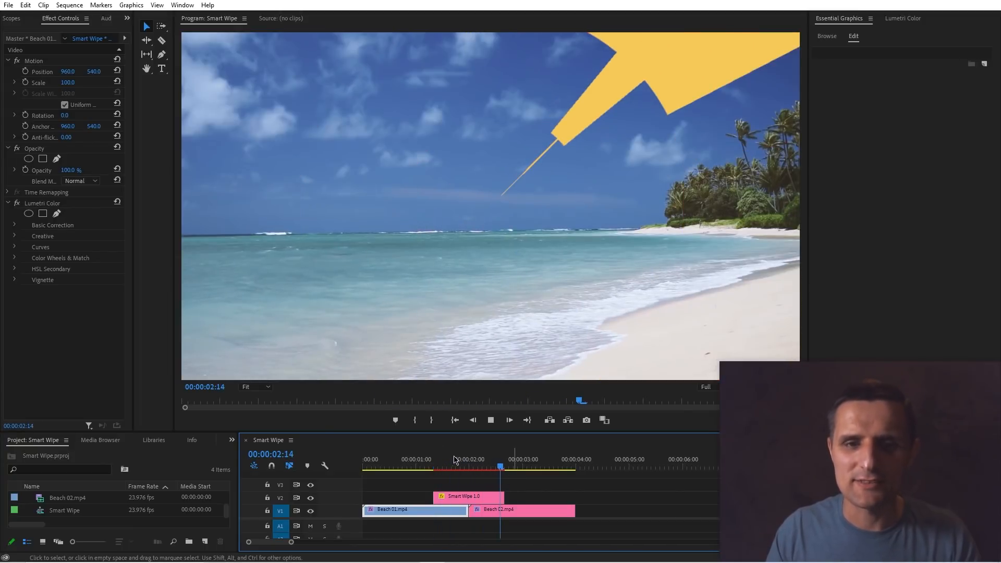
click(436, 466)
key(space)
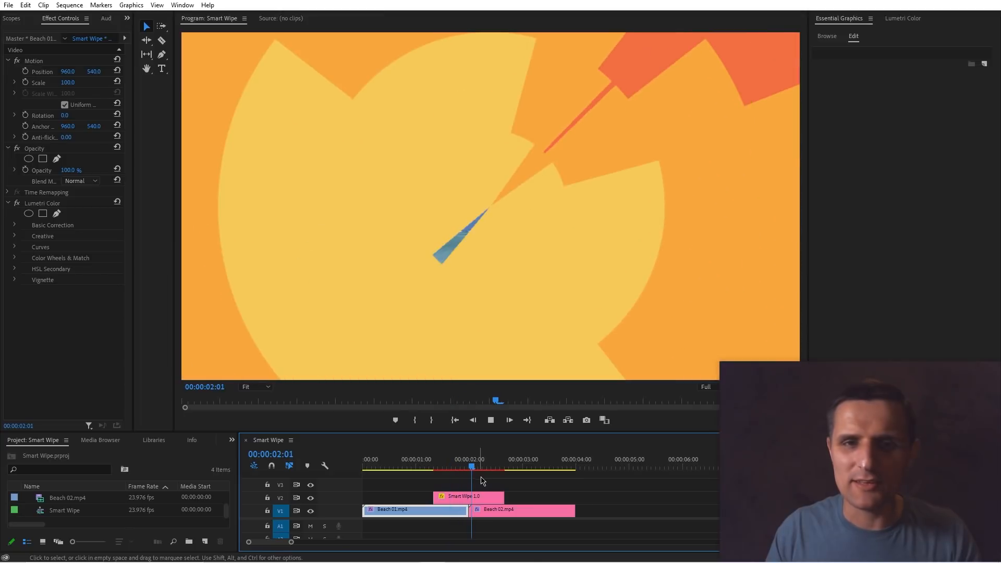
click(468, 496)
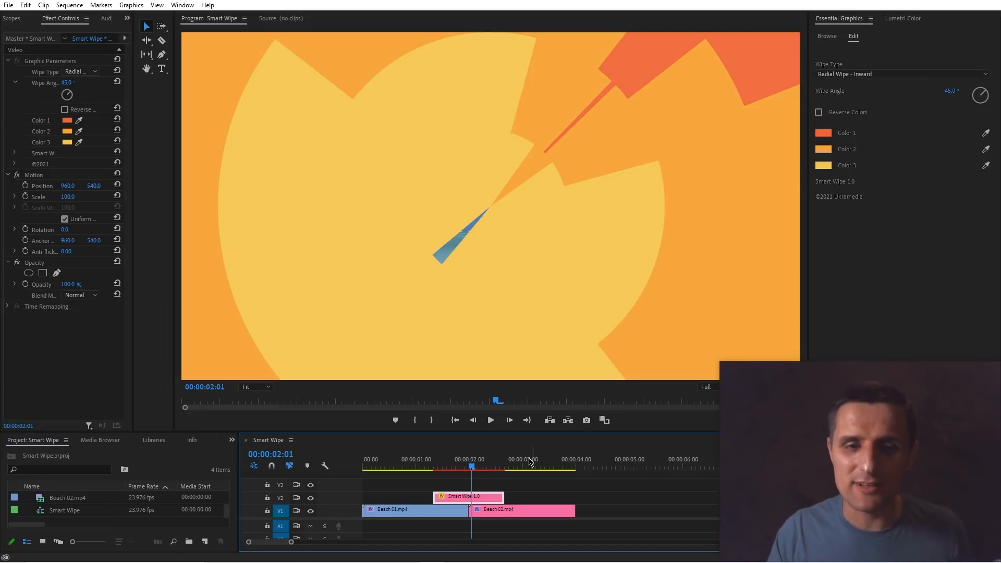
click(865, 74)
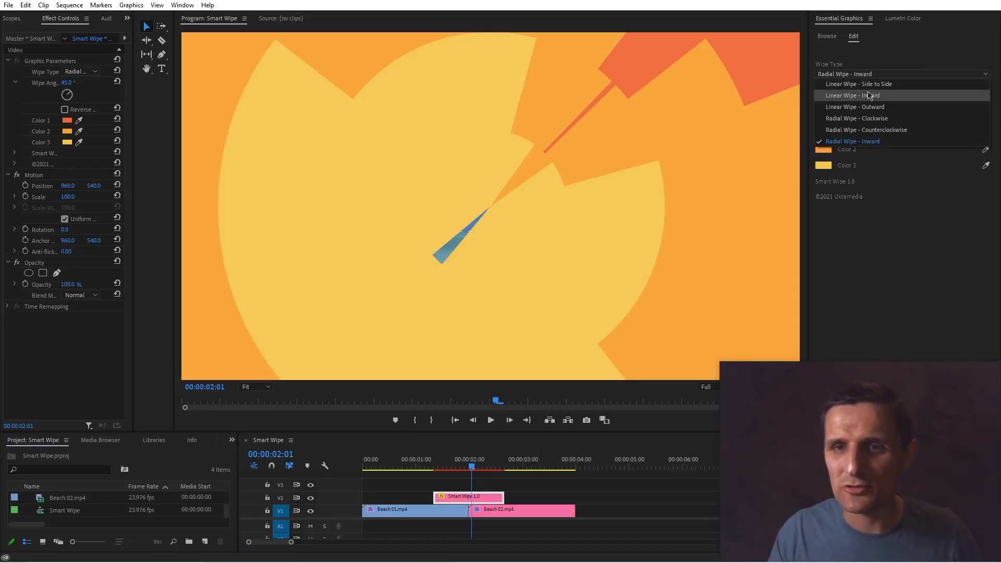
click(878, 248)
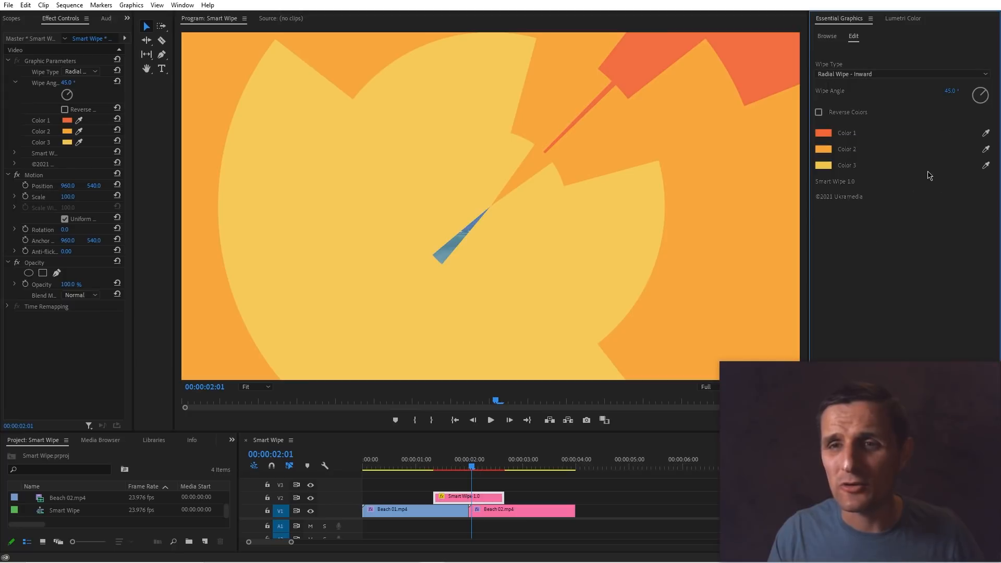